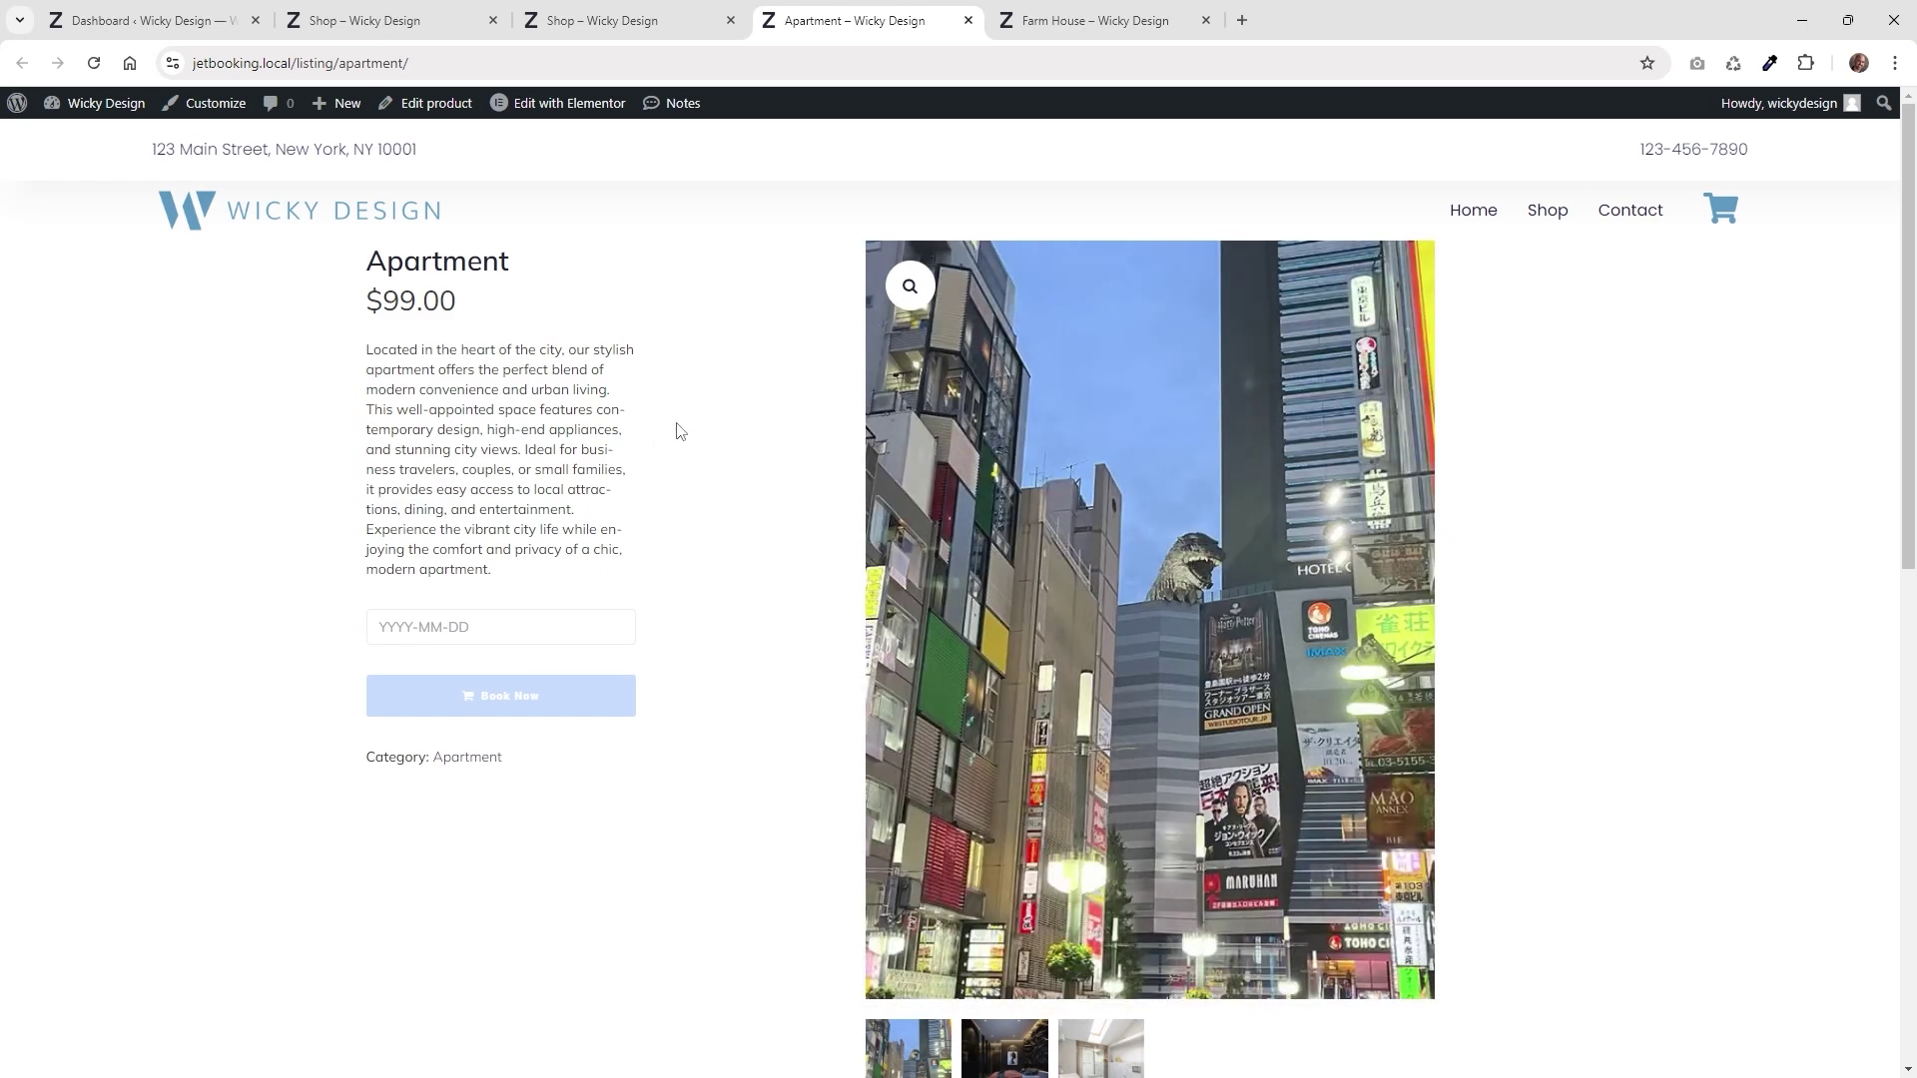
Look through the Farm House listing page, including its photo gallery, description and booking section
{"action": "left_click", "coordinate": [1050, 10]}
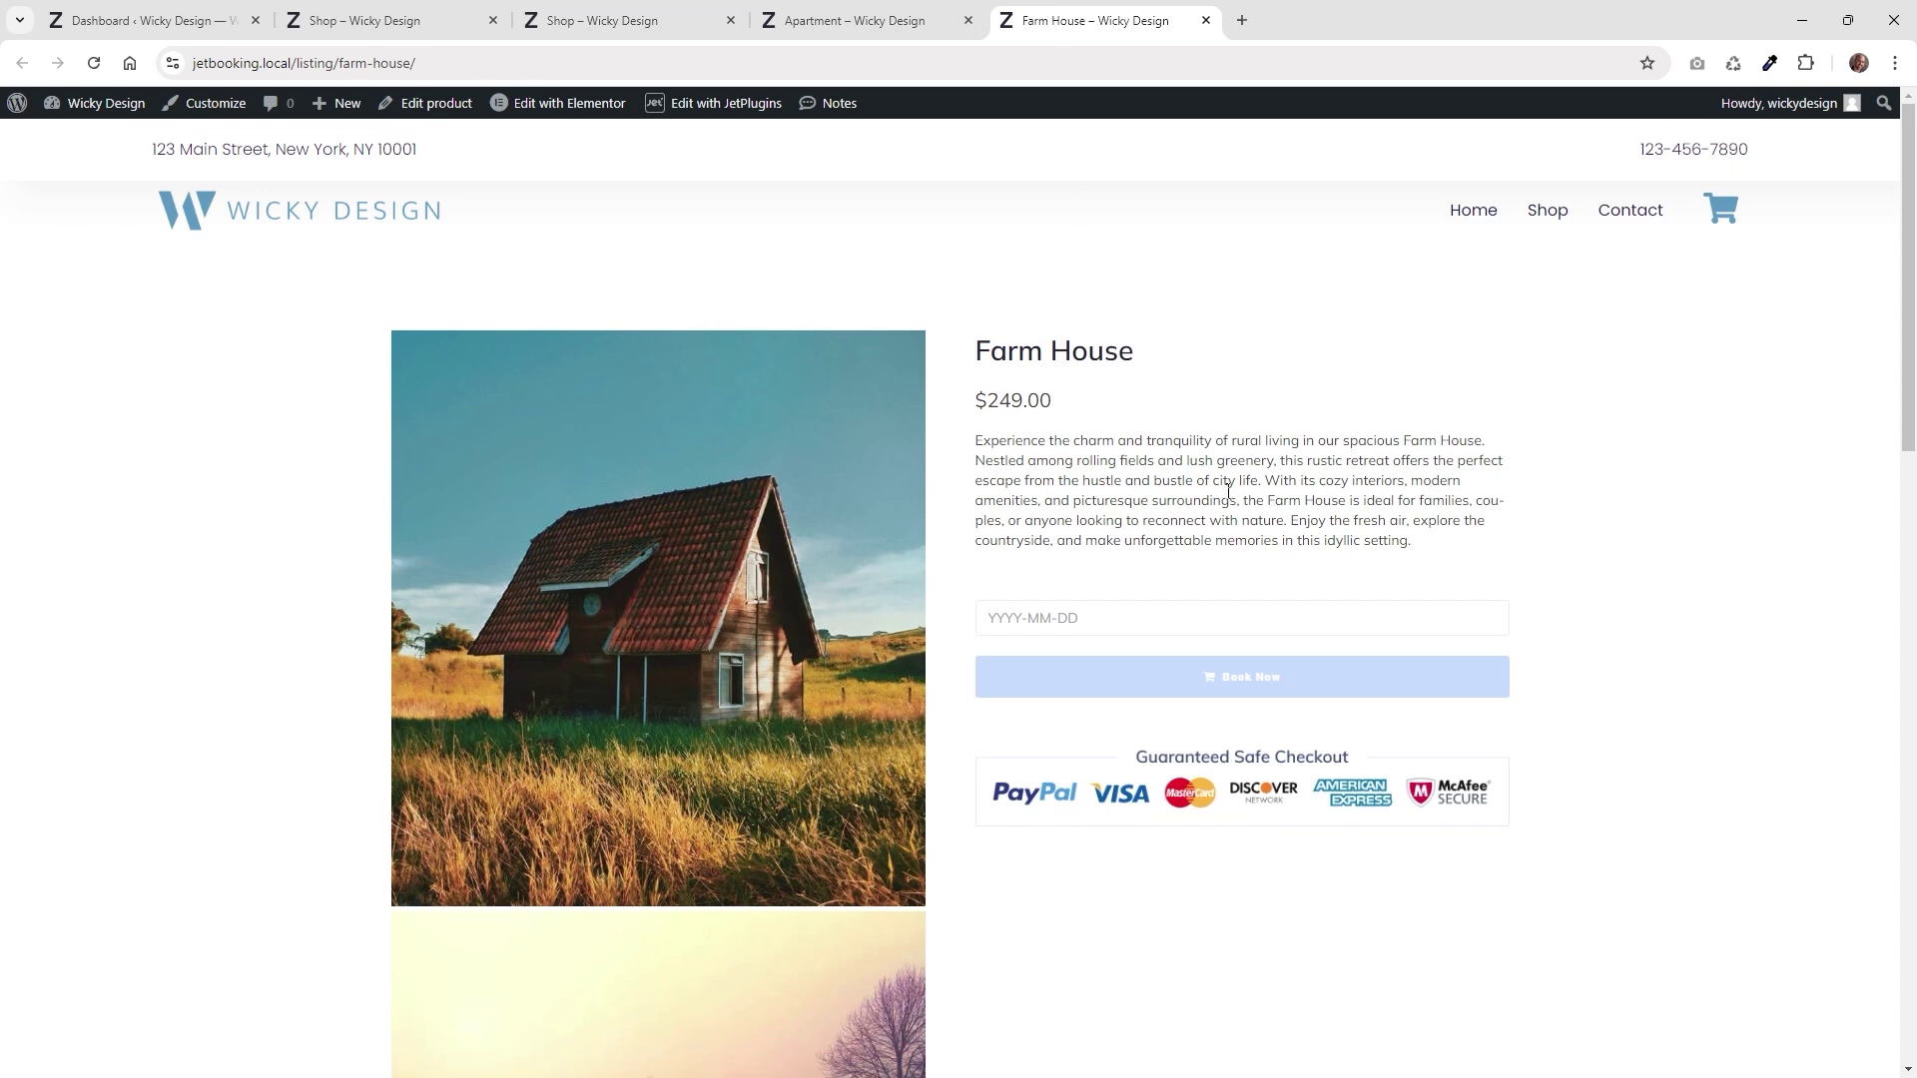
{"action": "scroll", "coordinate": [1253, 505], "scroll_direction": "down", "scroll_amount": 1}
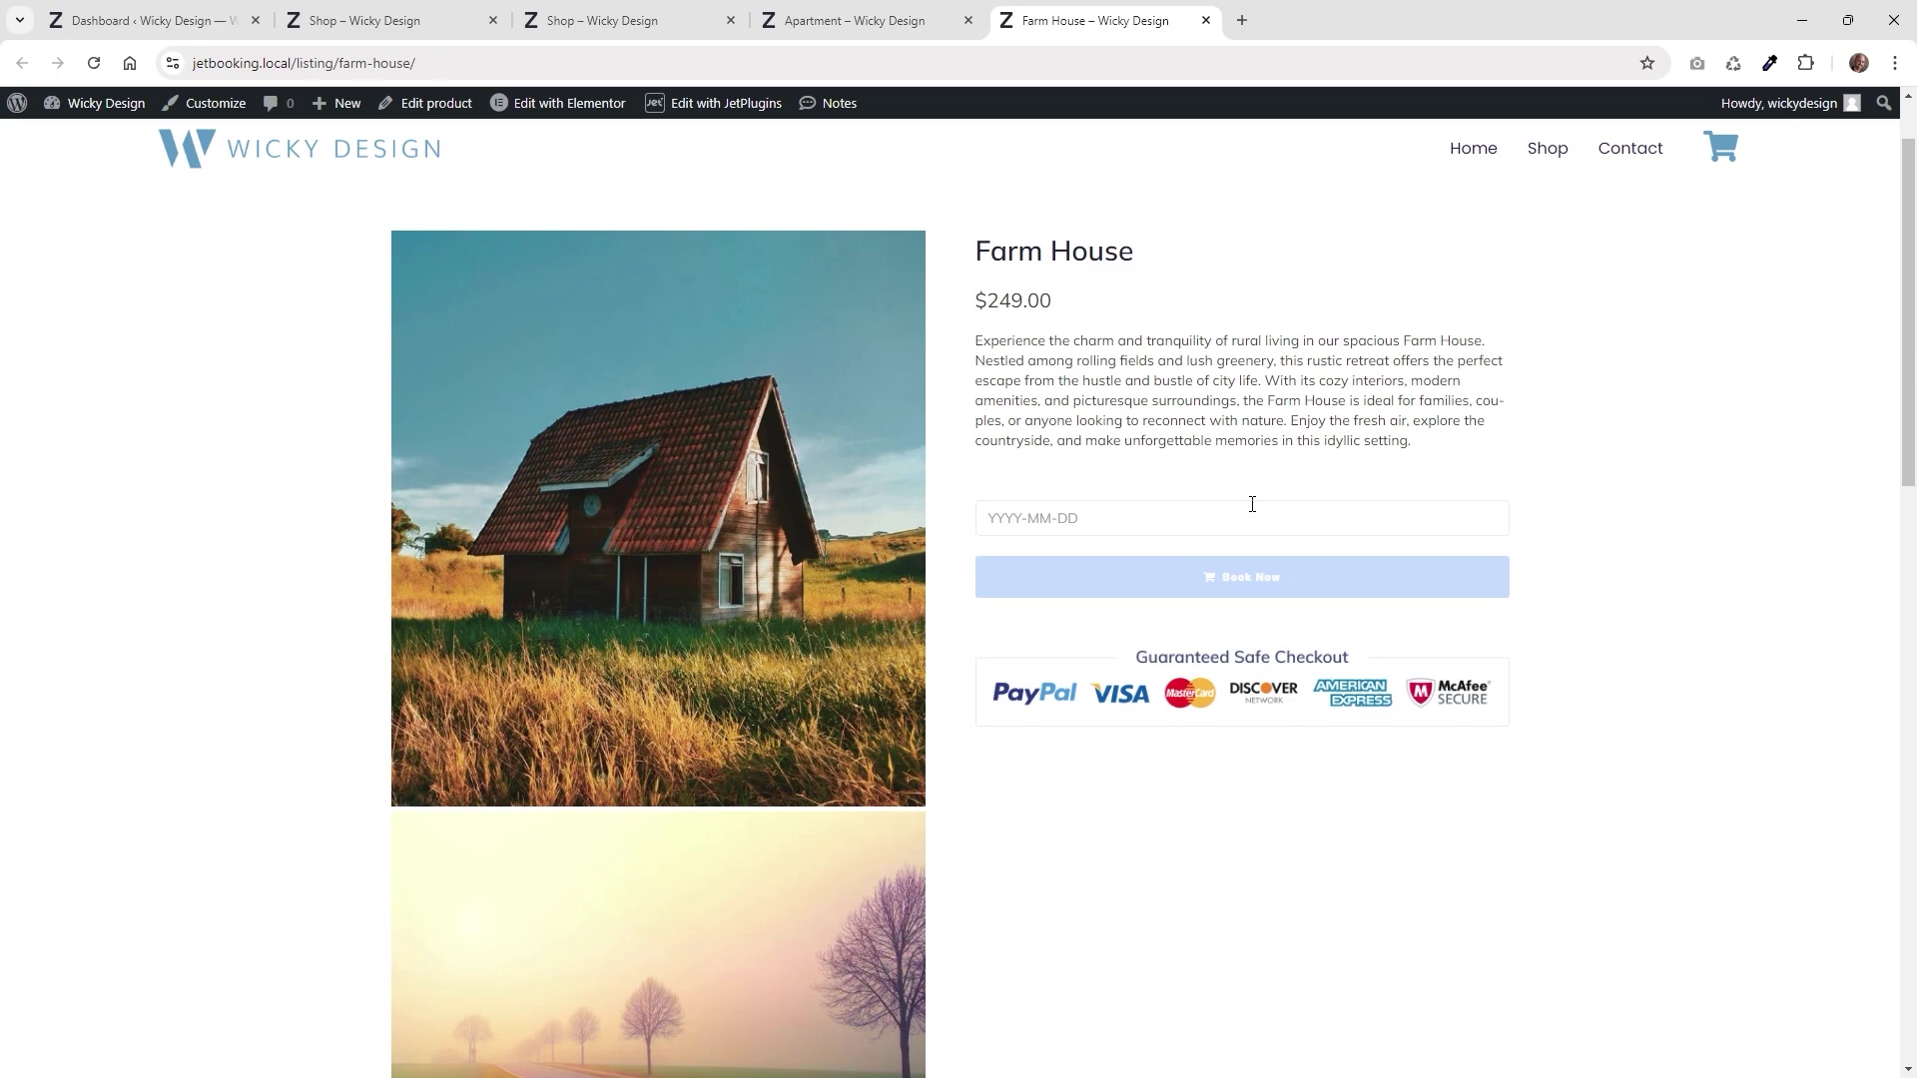
{"action": "scroll", "coordinate": [882, 476], "scroll_direction": "down", "scroll_amount": 3}
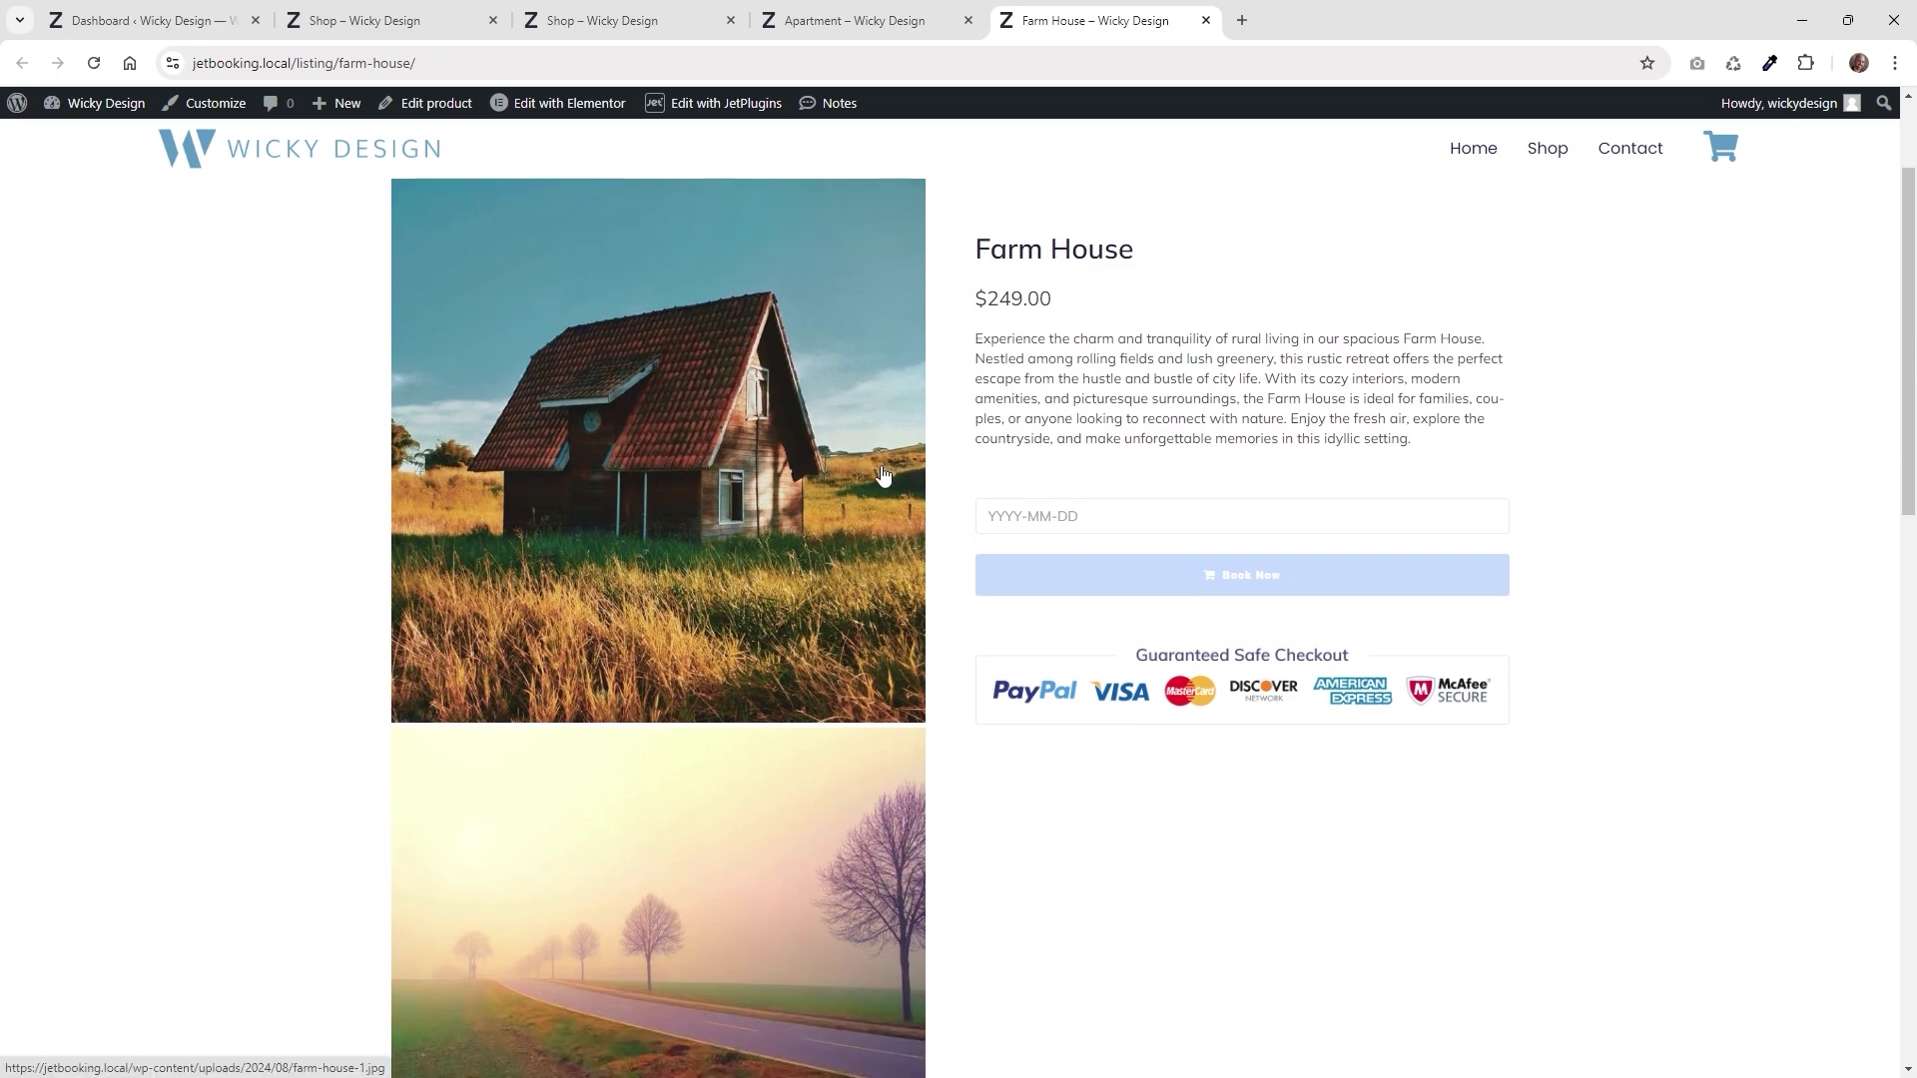
{"action": "scroll", "coordinate": [883, 476], "scroll_direction": "down", "scroll_amount": 4}
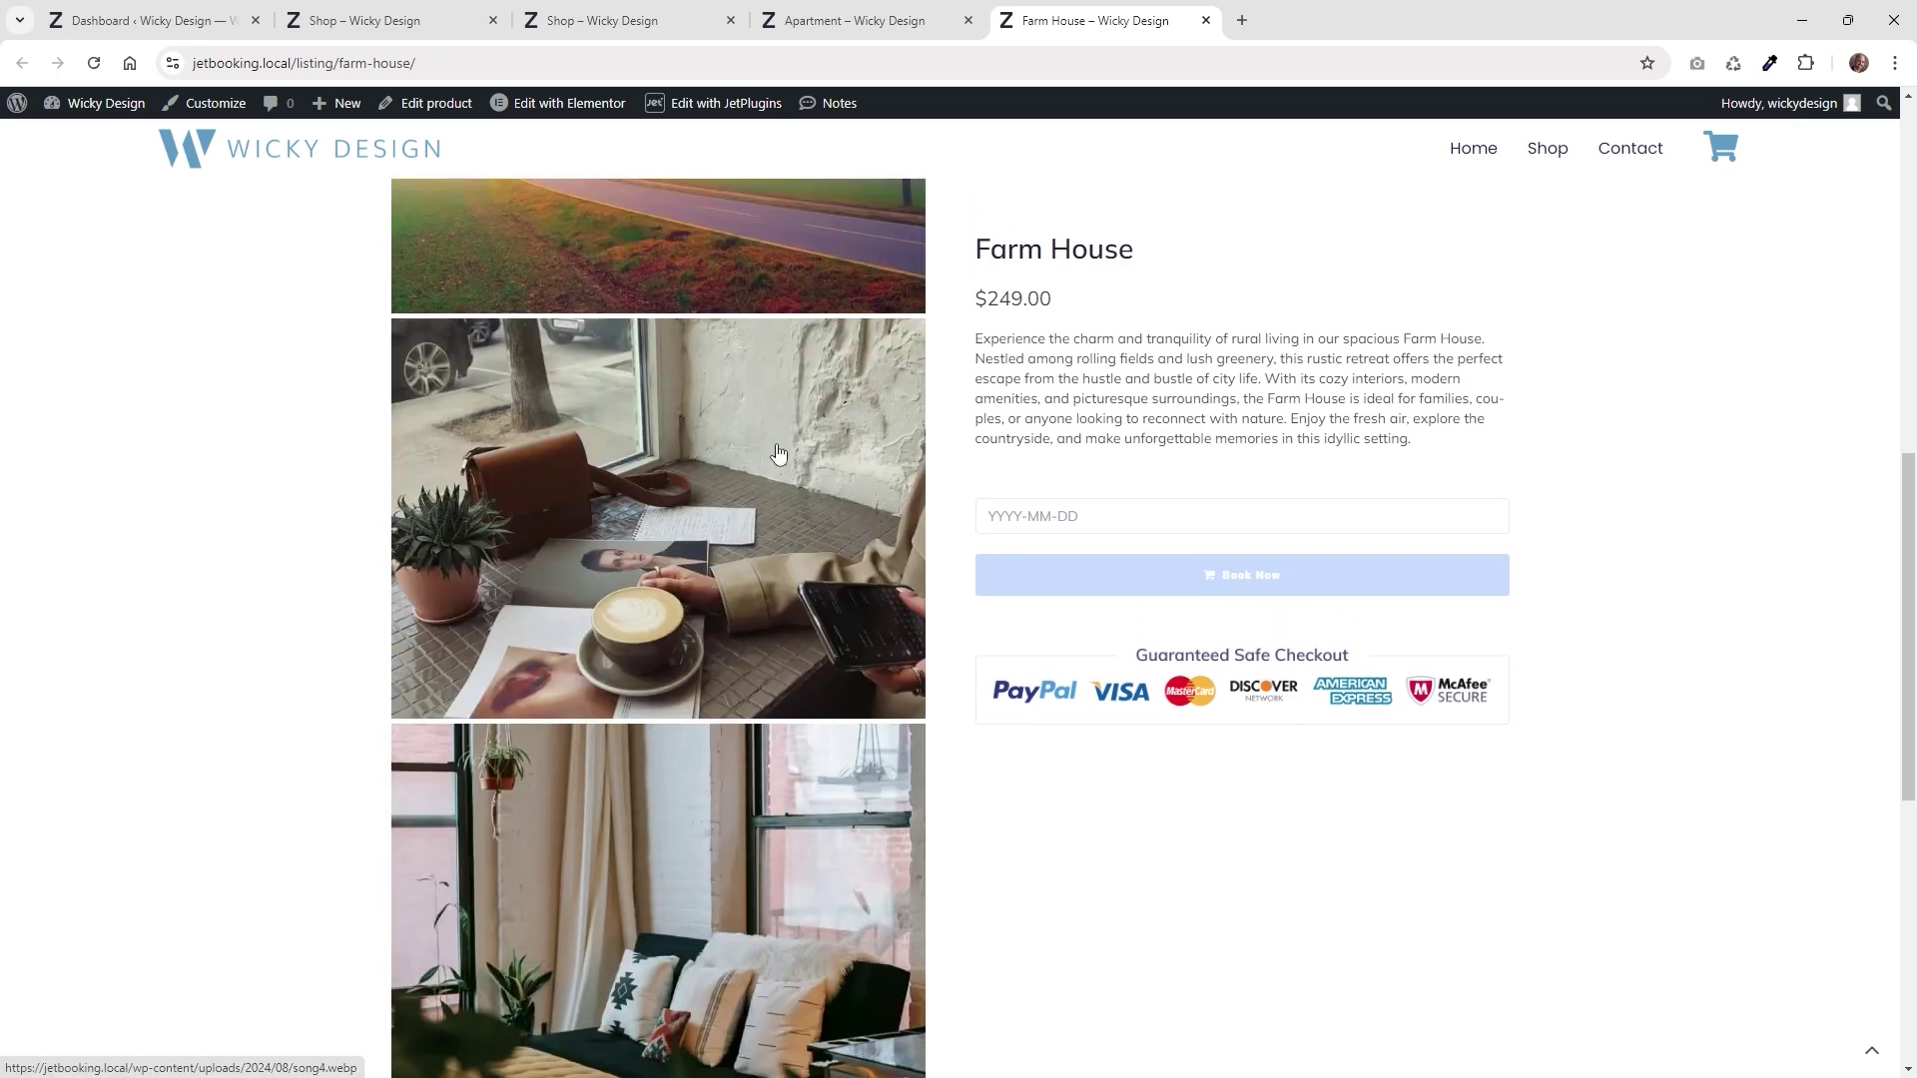
{"action": "scroll", "coordinate": [801, 621], "scroll_direction": "down", "scroll_amount": 2}
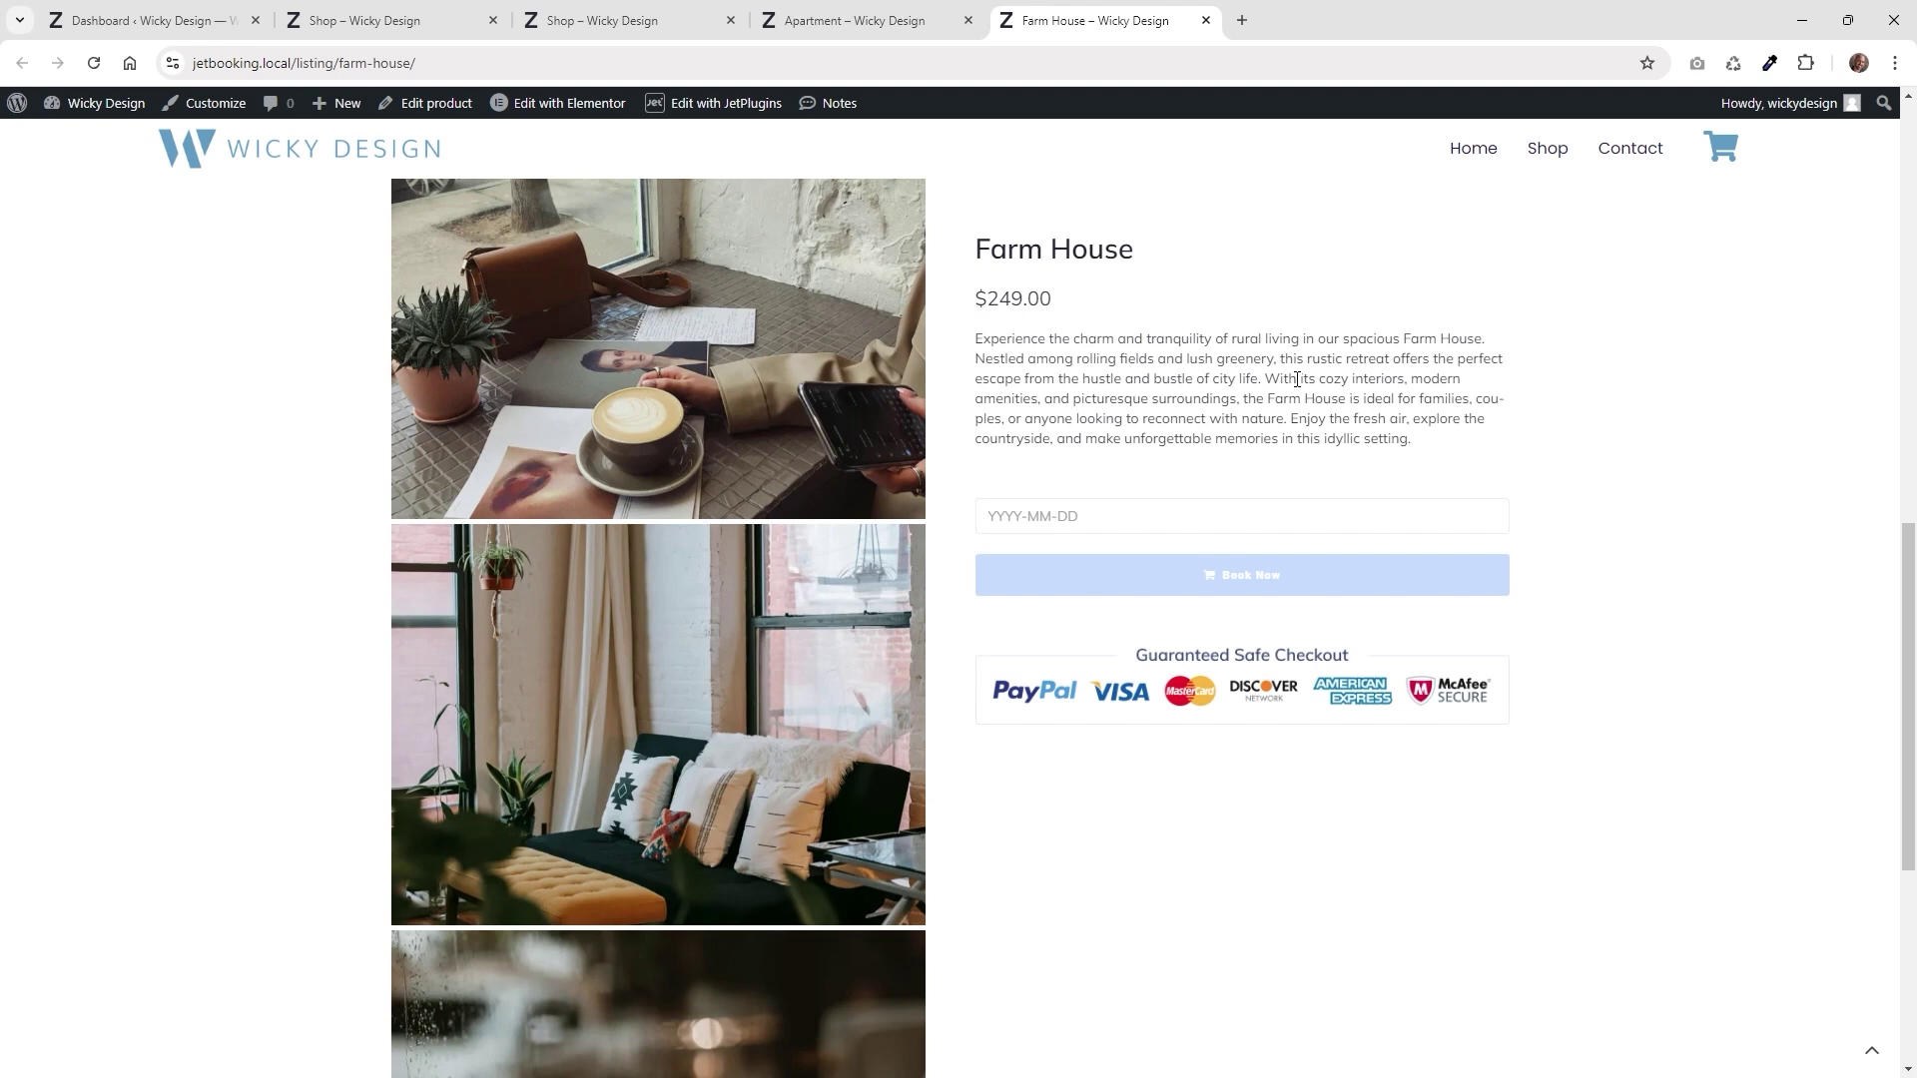
Choose 2024-08-08 to 2024-08-16 as the booking date range for the Farm House
{"action": "left_click", "coordinate": [1268, 510]}
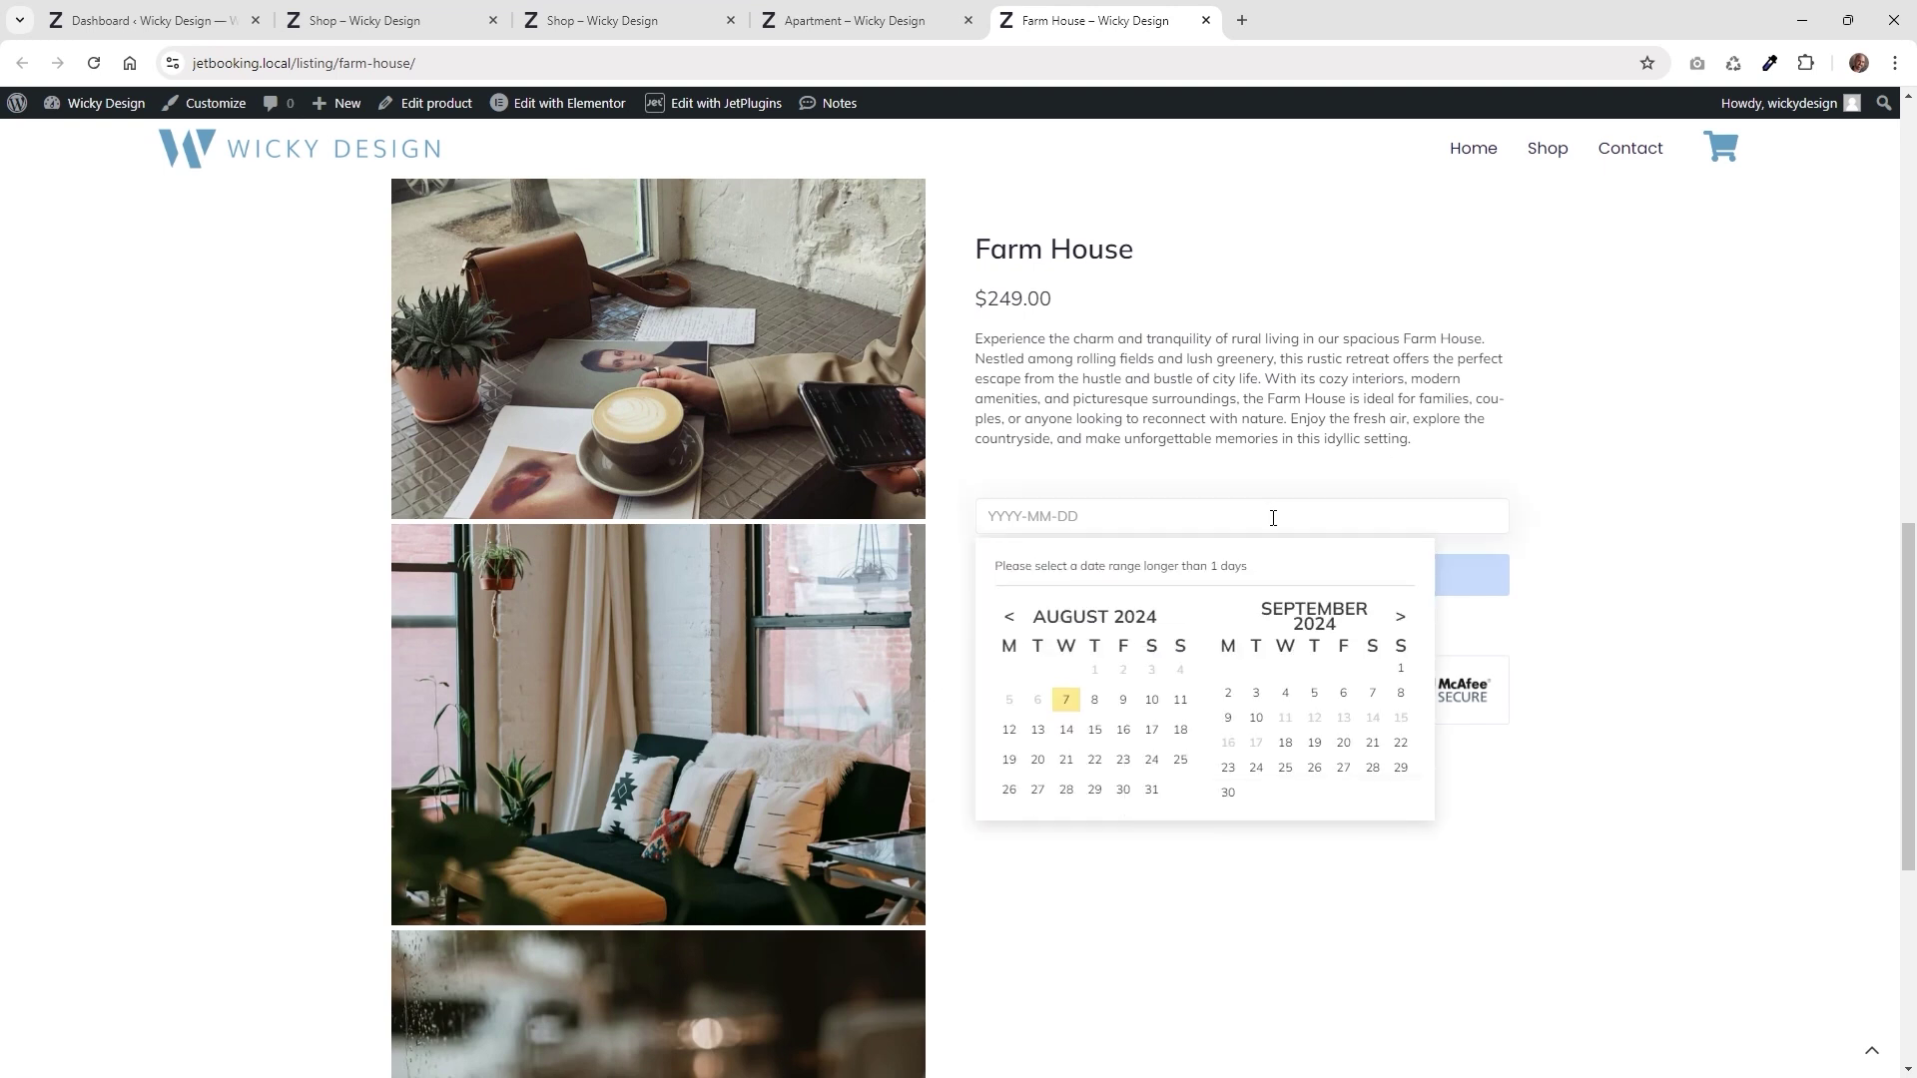
{"action": "left_click", "coordinate": [1094, 698]}
{"action": "left_click", "coordinate": [1123, 729]}
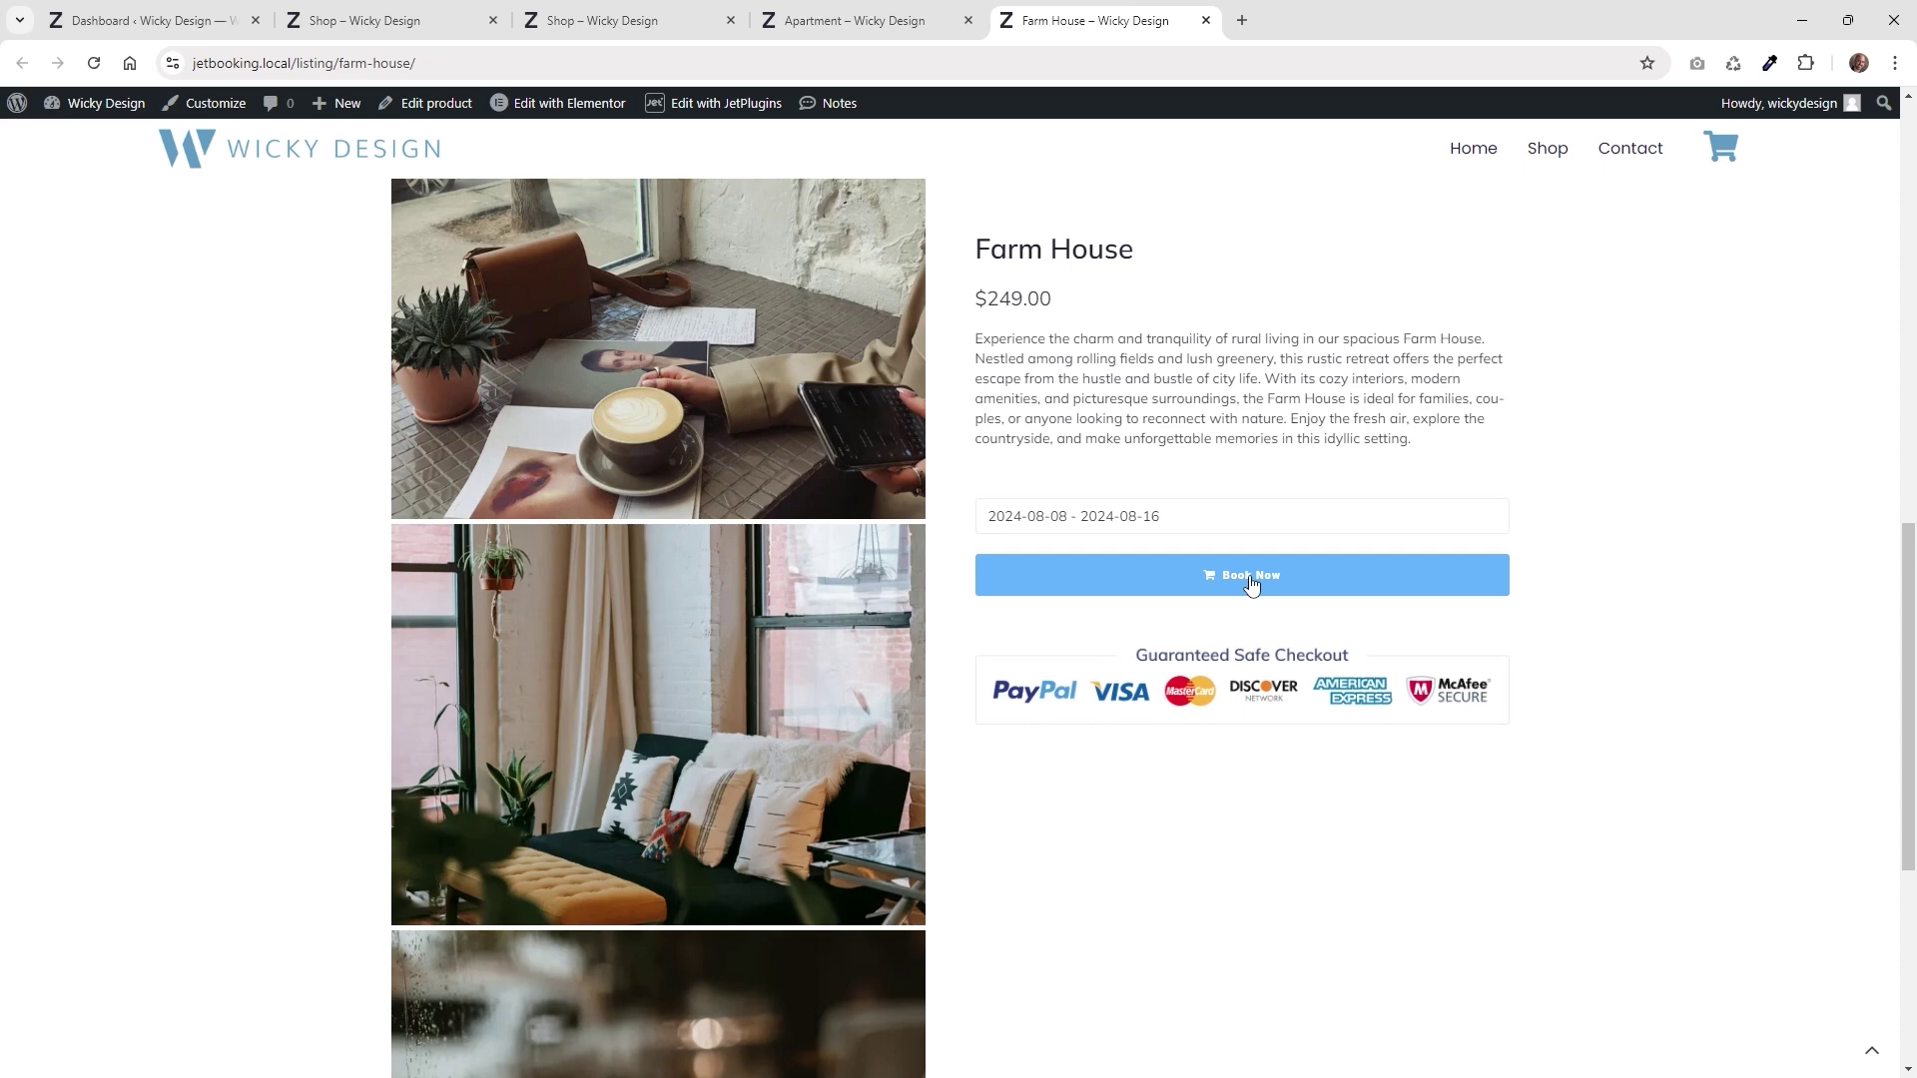
Look over the custom Listings shop page with its search, price and category filters and all property cards
{"action": "left_click", "coordinate": [640, 18]}
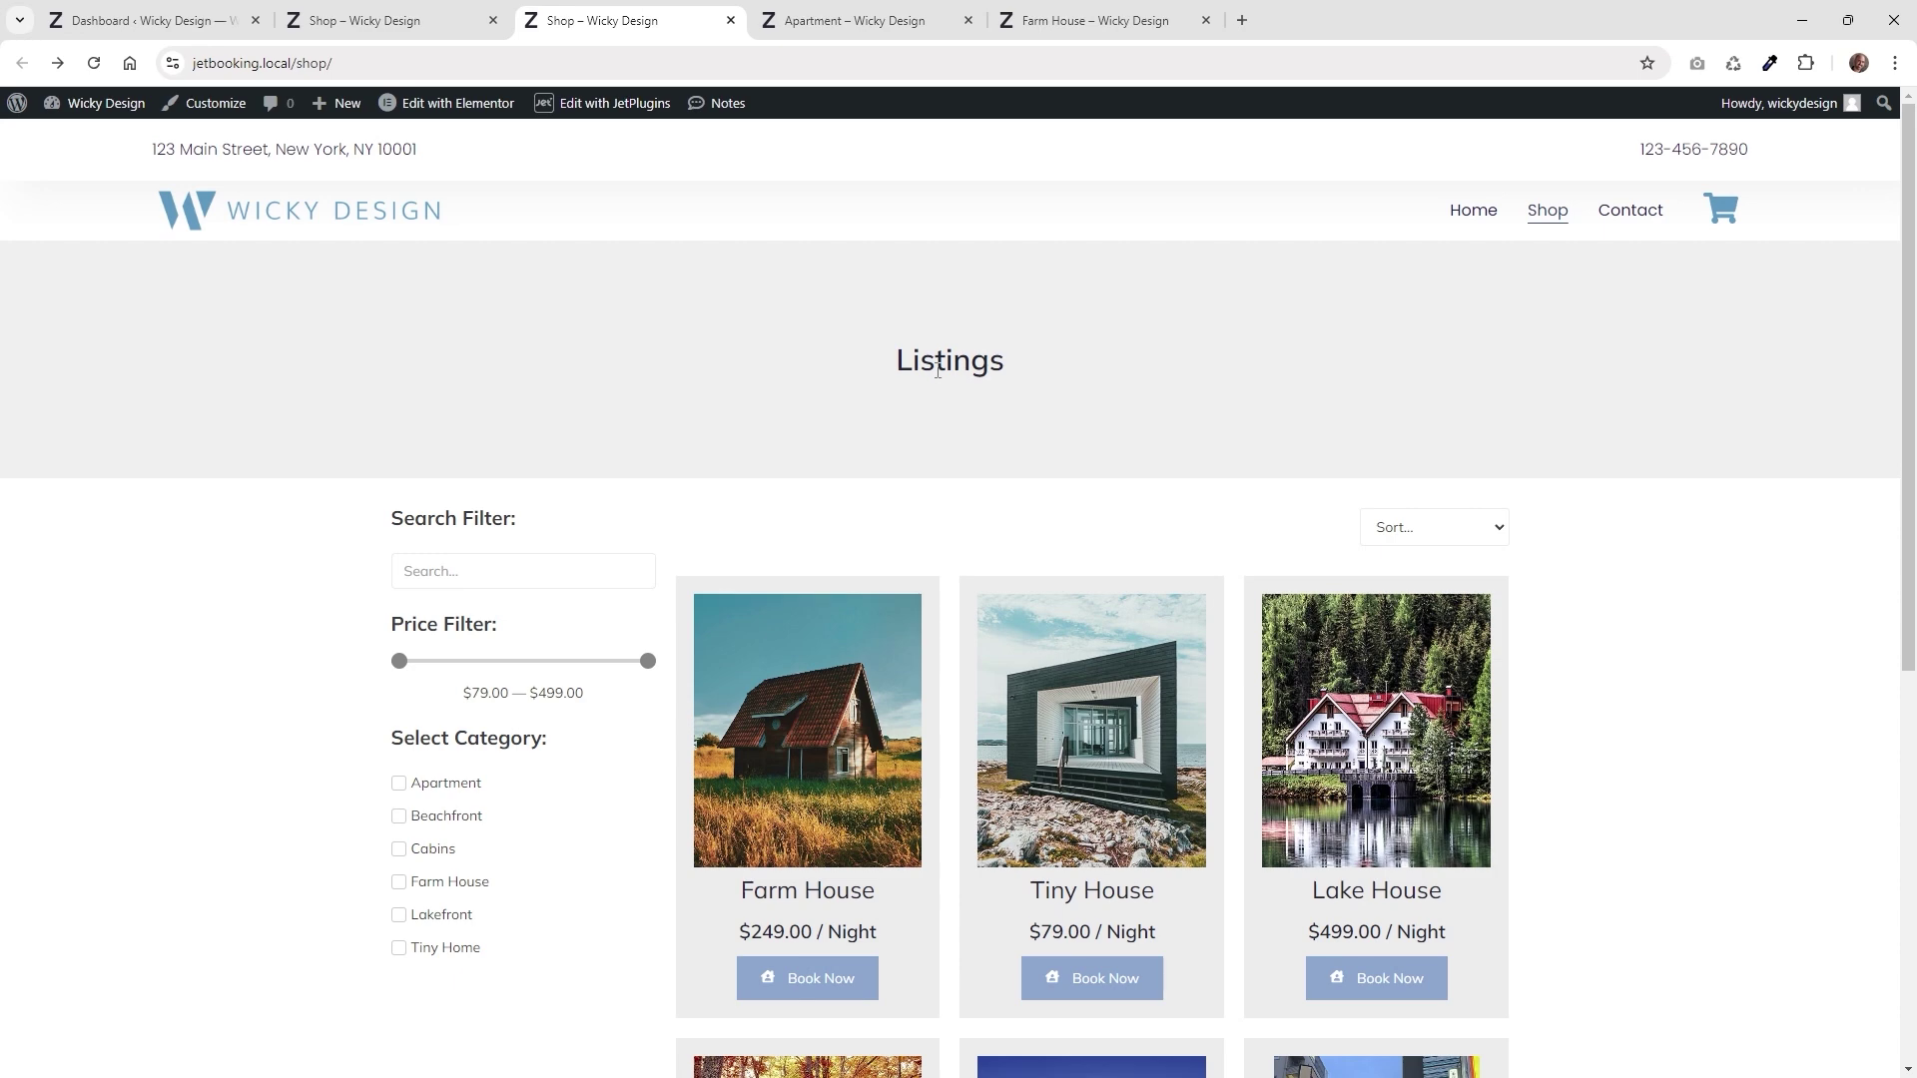
{"action": "scroll", "coordinate": [937, 370], "scroll_direction": "down", "scroll_amount": 5}
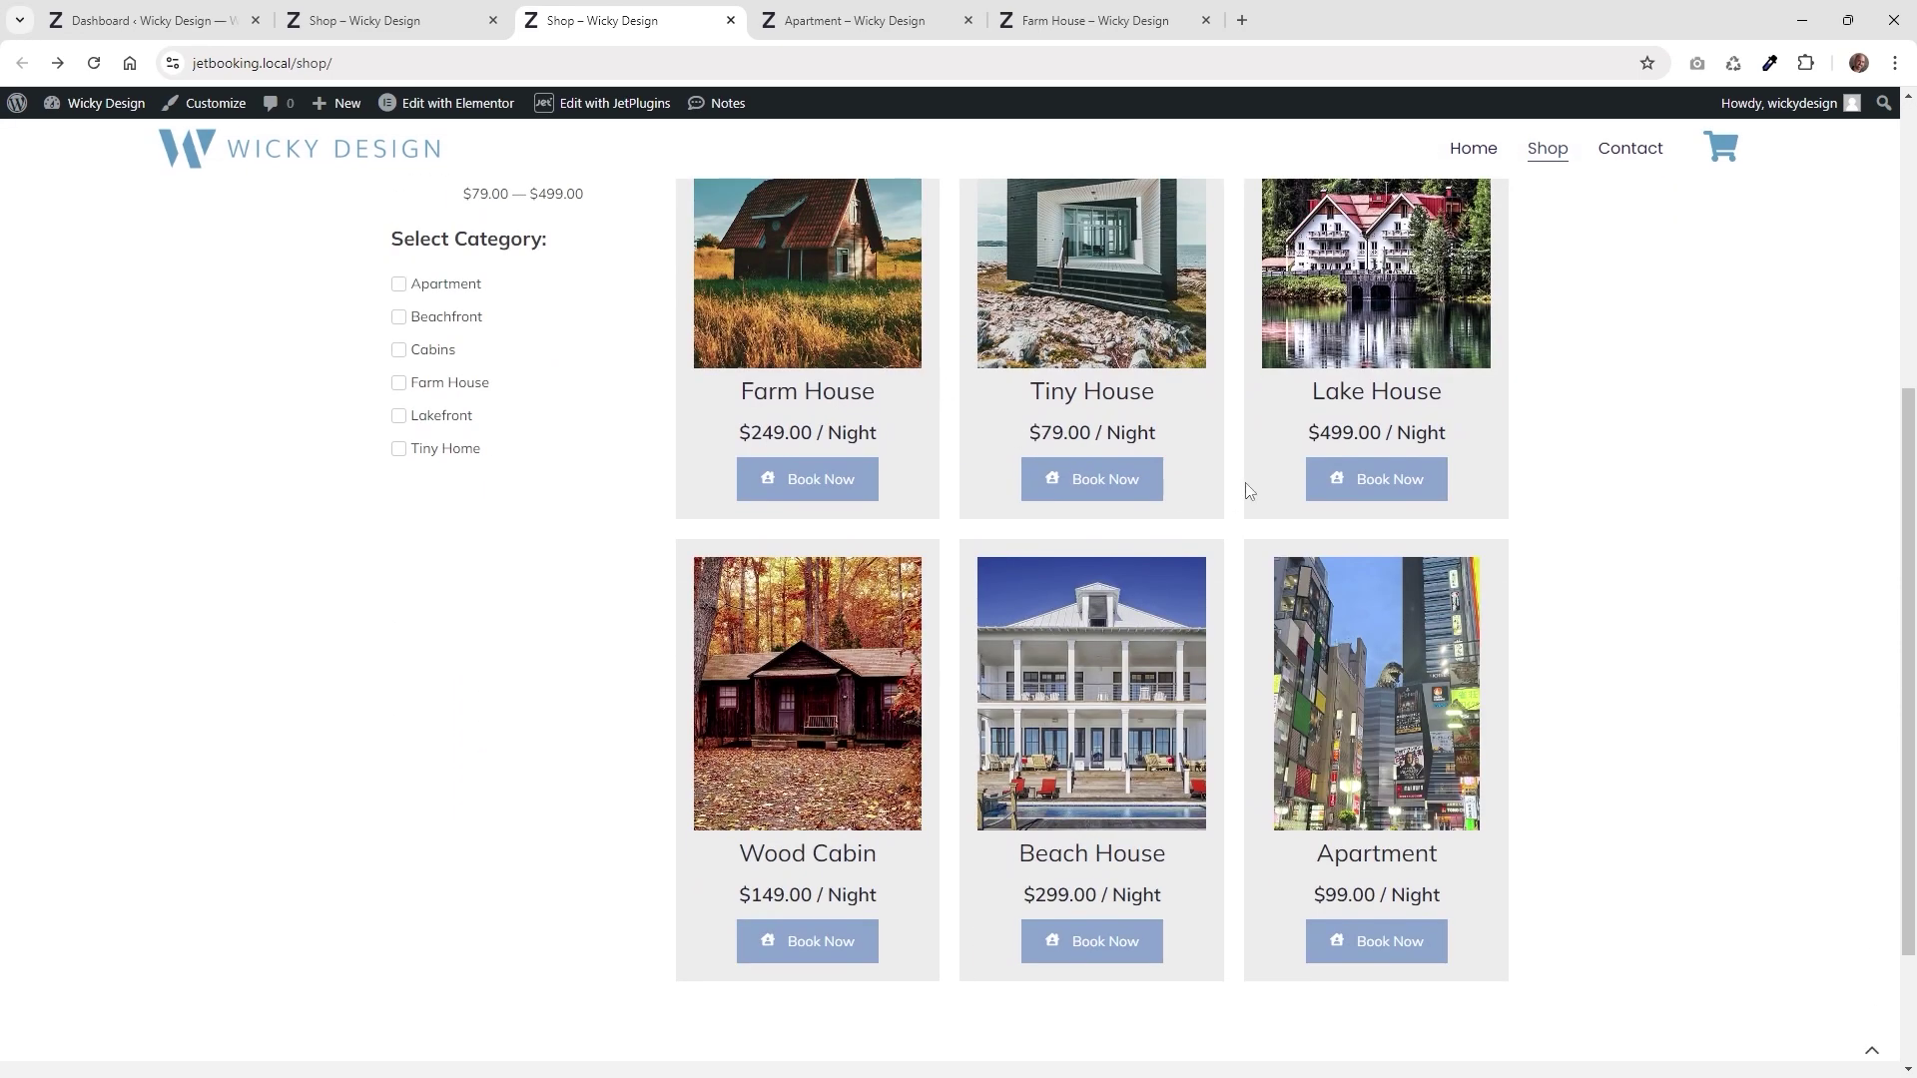
{"action": "scroll", "coordinate": [1063, 446], "scroll_direction": "up", "scroll_amount": 3}
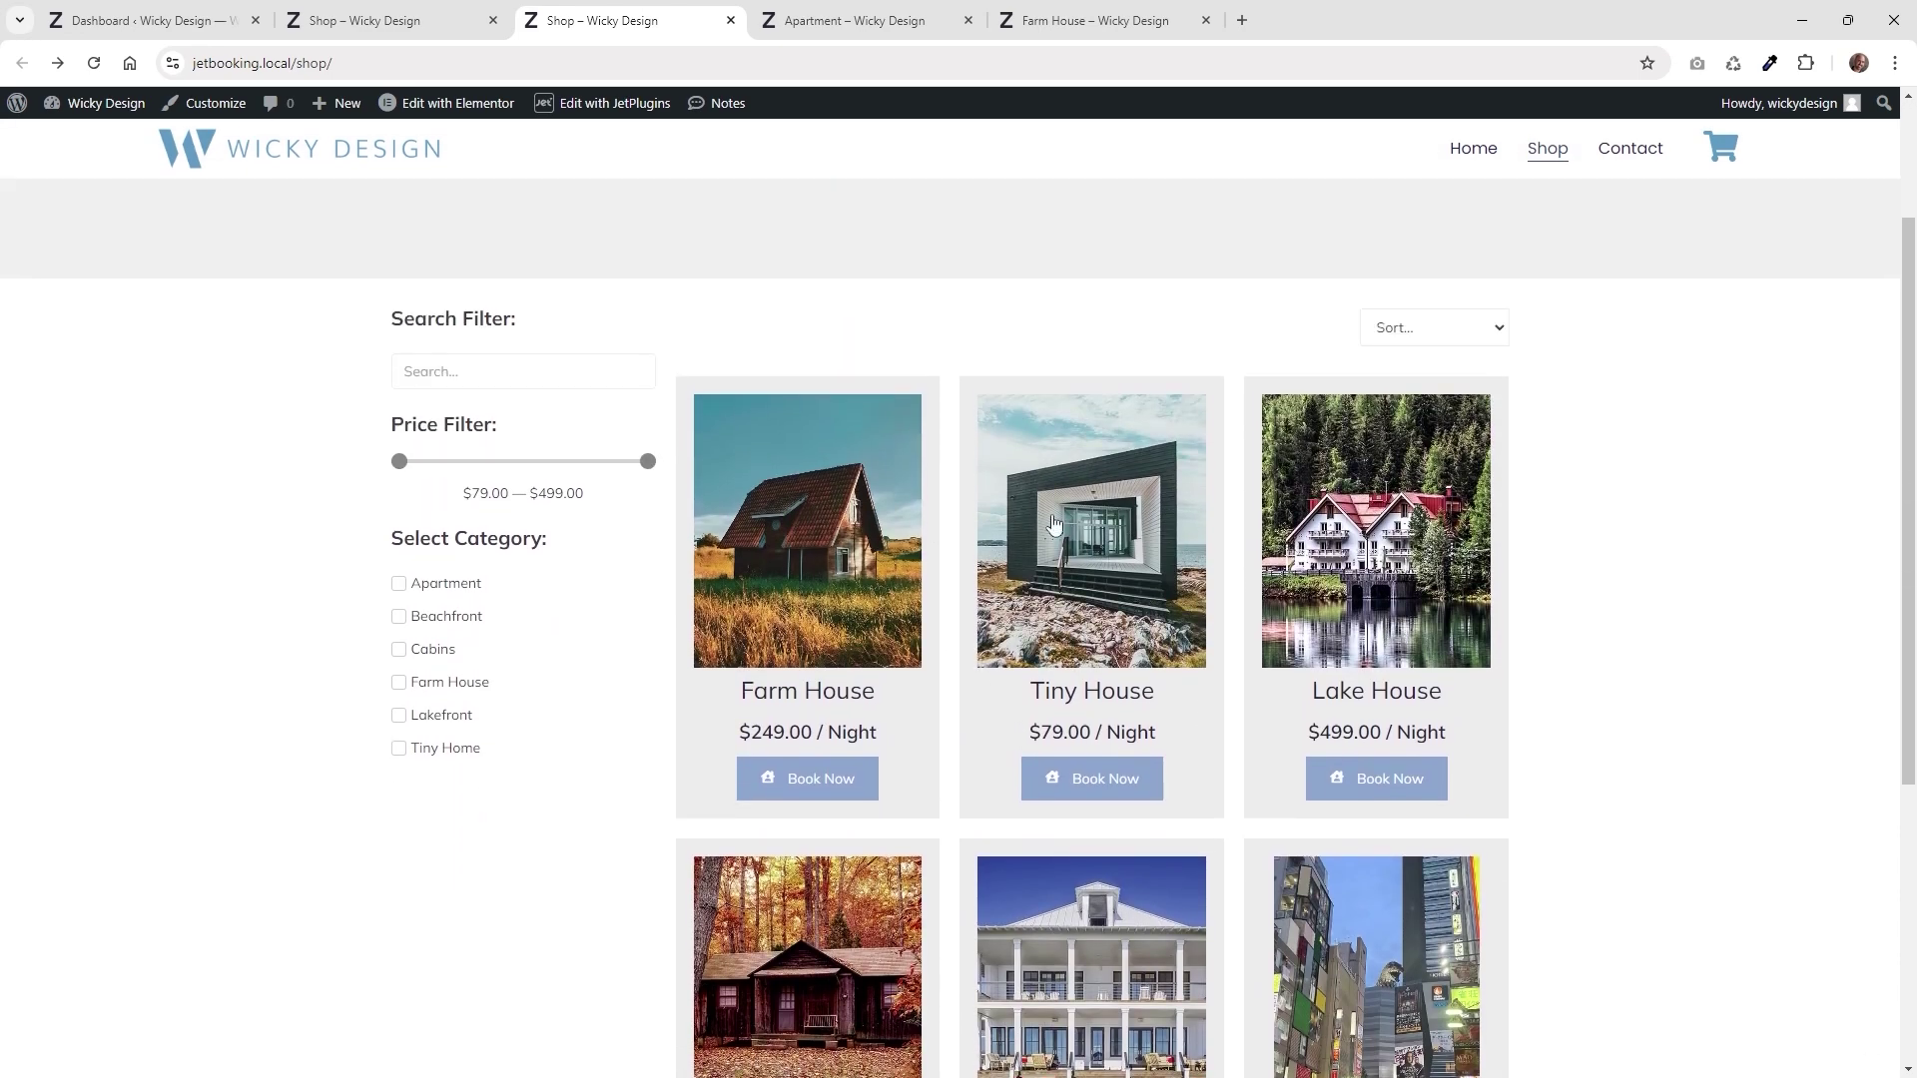
{"action": "scroll", "coordinate": [1158, 781], "scroll_direction": "down", "scroll_amount": 3}
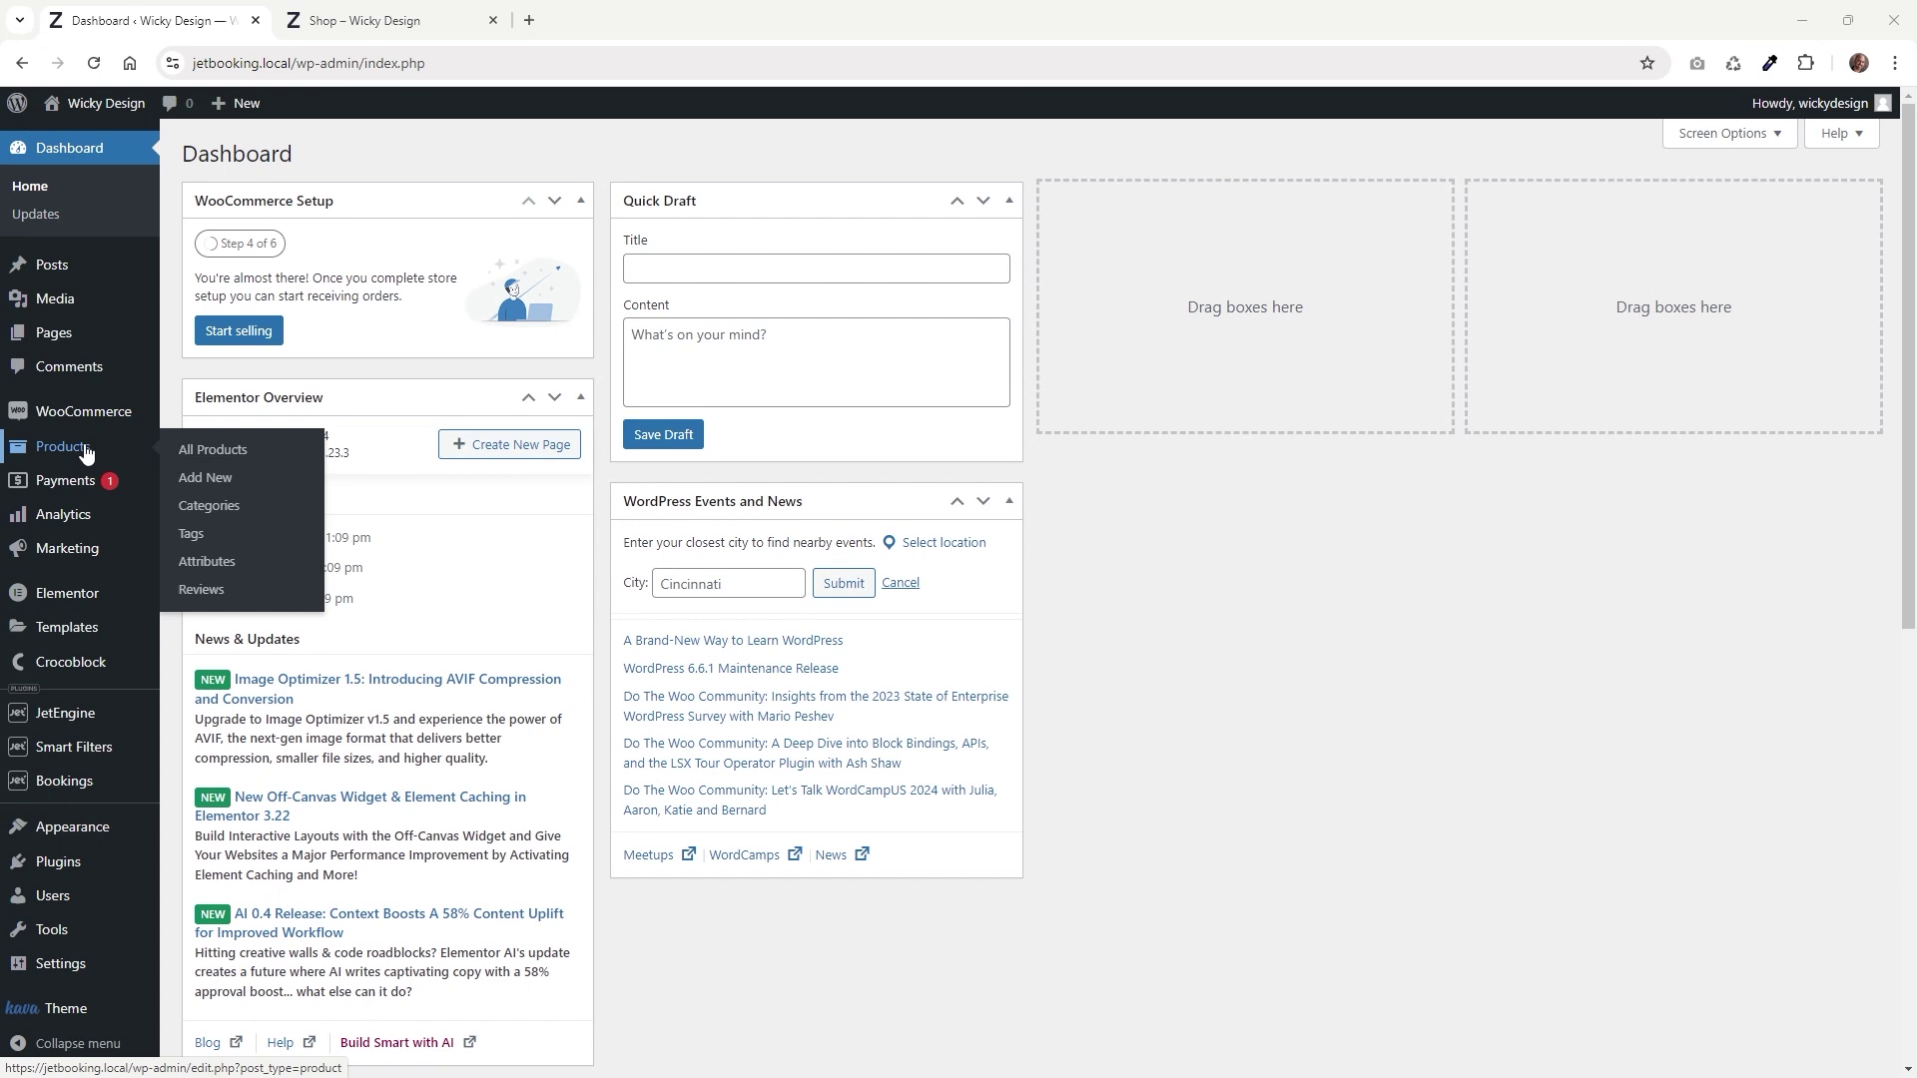
Open the Bookings settings in the WordPress dashboard and choose WooCommerce based as the booking mode
{"action": "mouse_move", "coordinate": [103, 753]}
{"action": "mouse_move", "coordinate": [111, 789]}
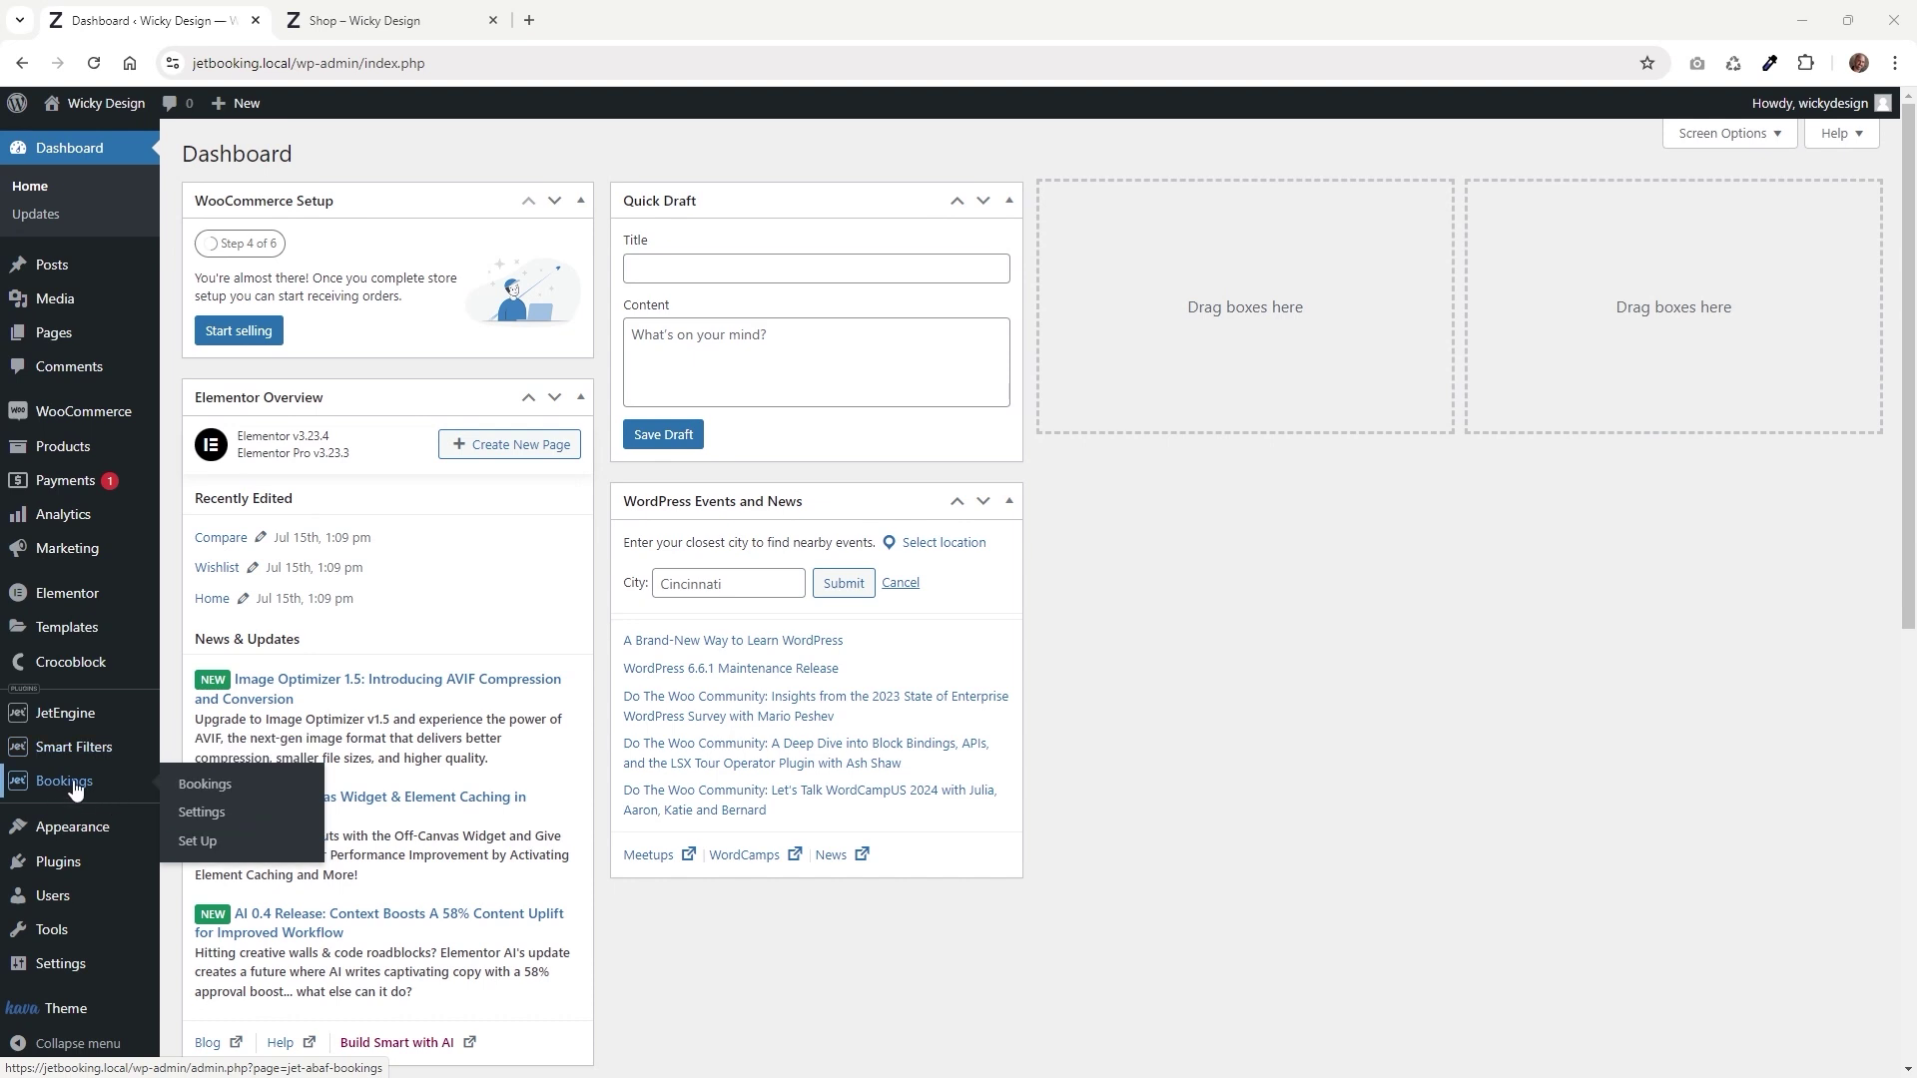
{"action": "left_click", "coordinate": [211, 818]}
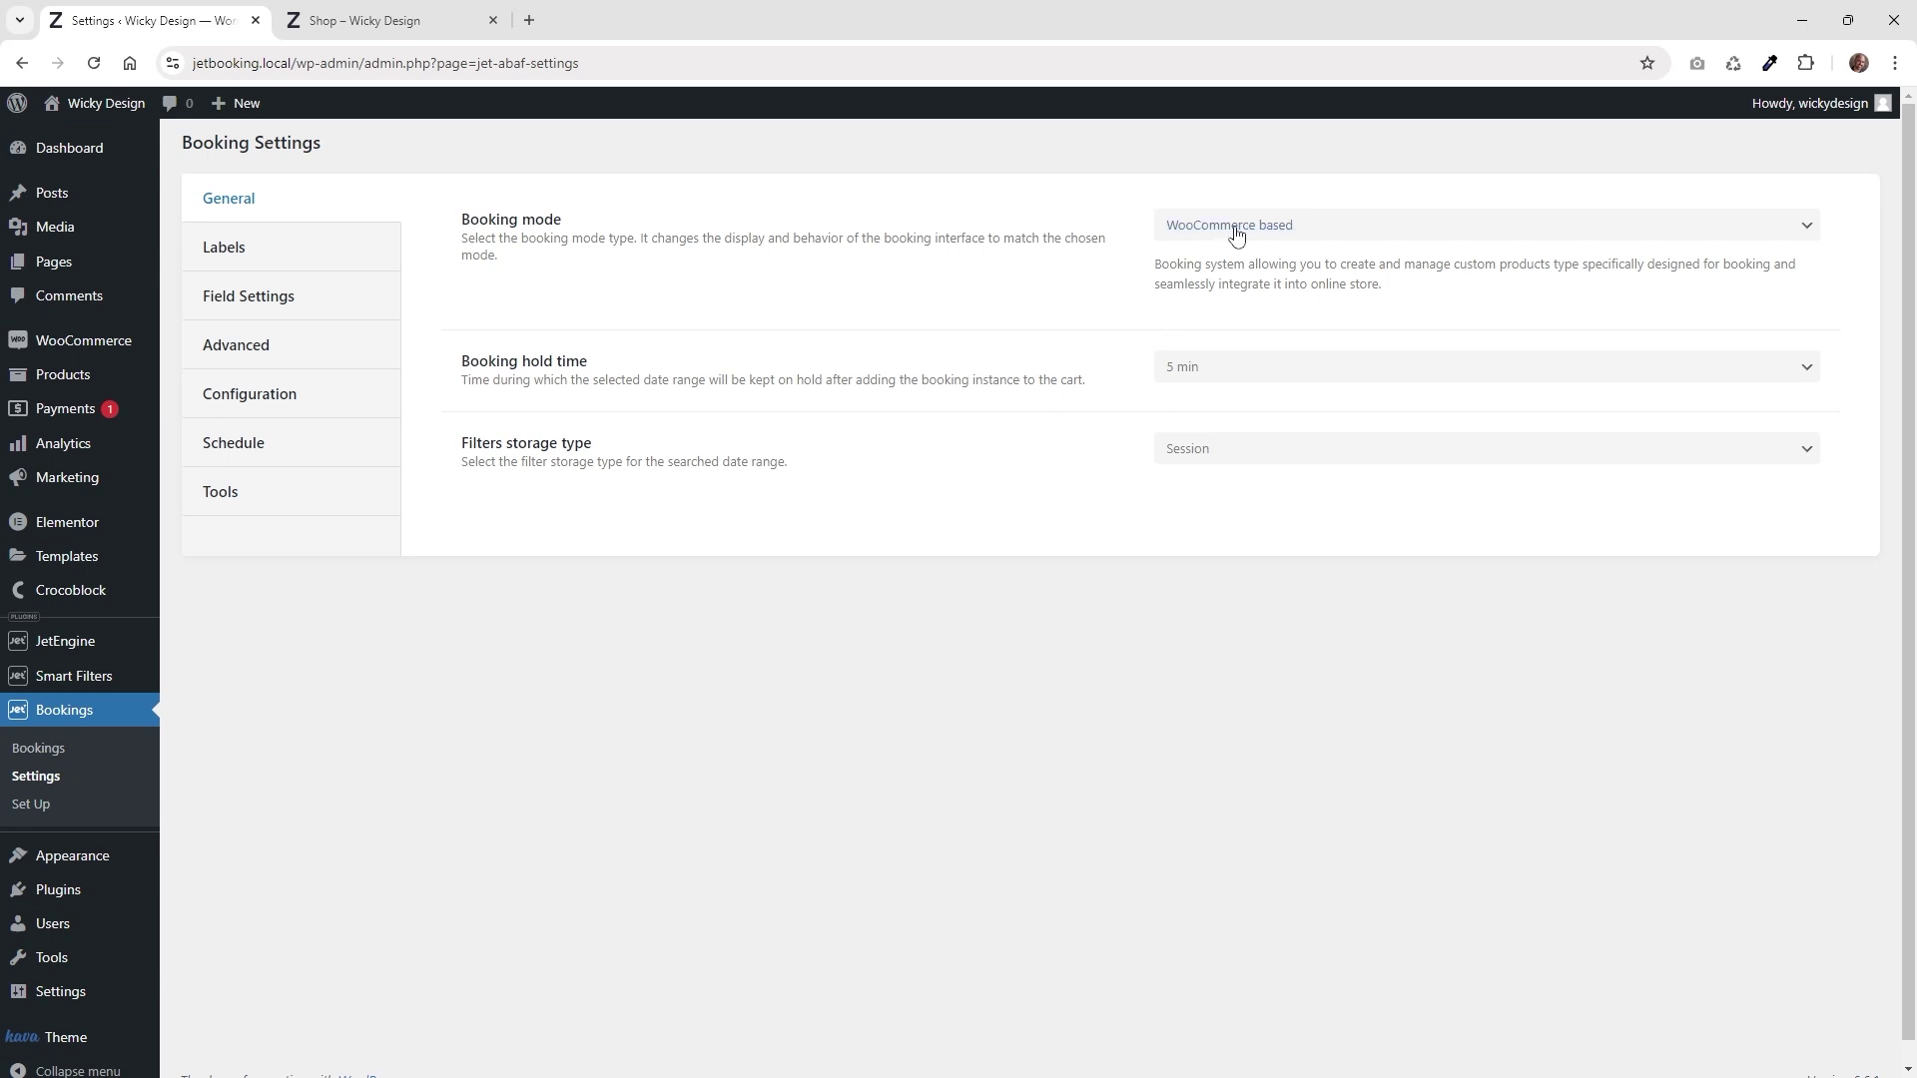
{"action": "left_click", "coordinate": [1236, 234]}
{"action": "left_click", "coordinate": [1254, 267]}
Open the Farm House product from the product list and go to its price per day/night field
{"action": "mouse_move", "coordinate": [46, 341]}
{"action": "mouse_move", "coordinate": [60, 384]}
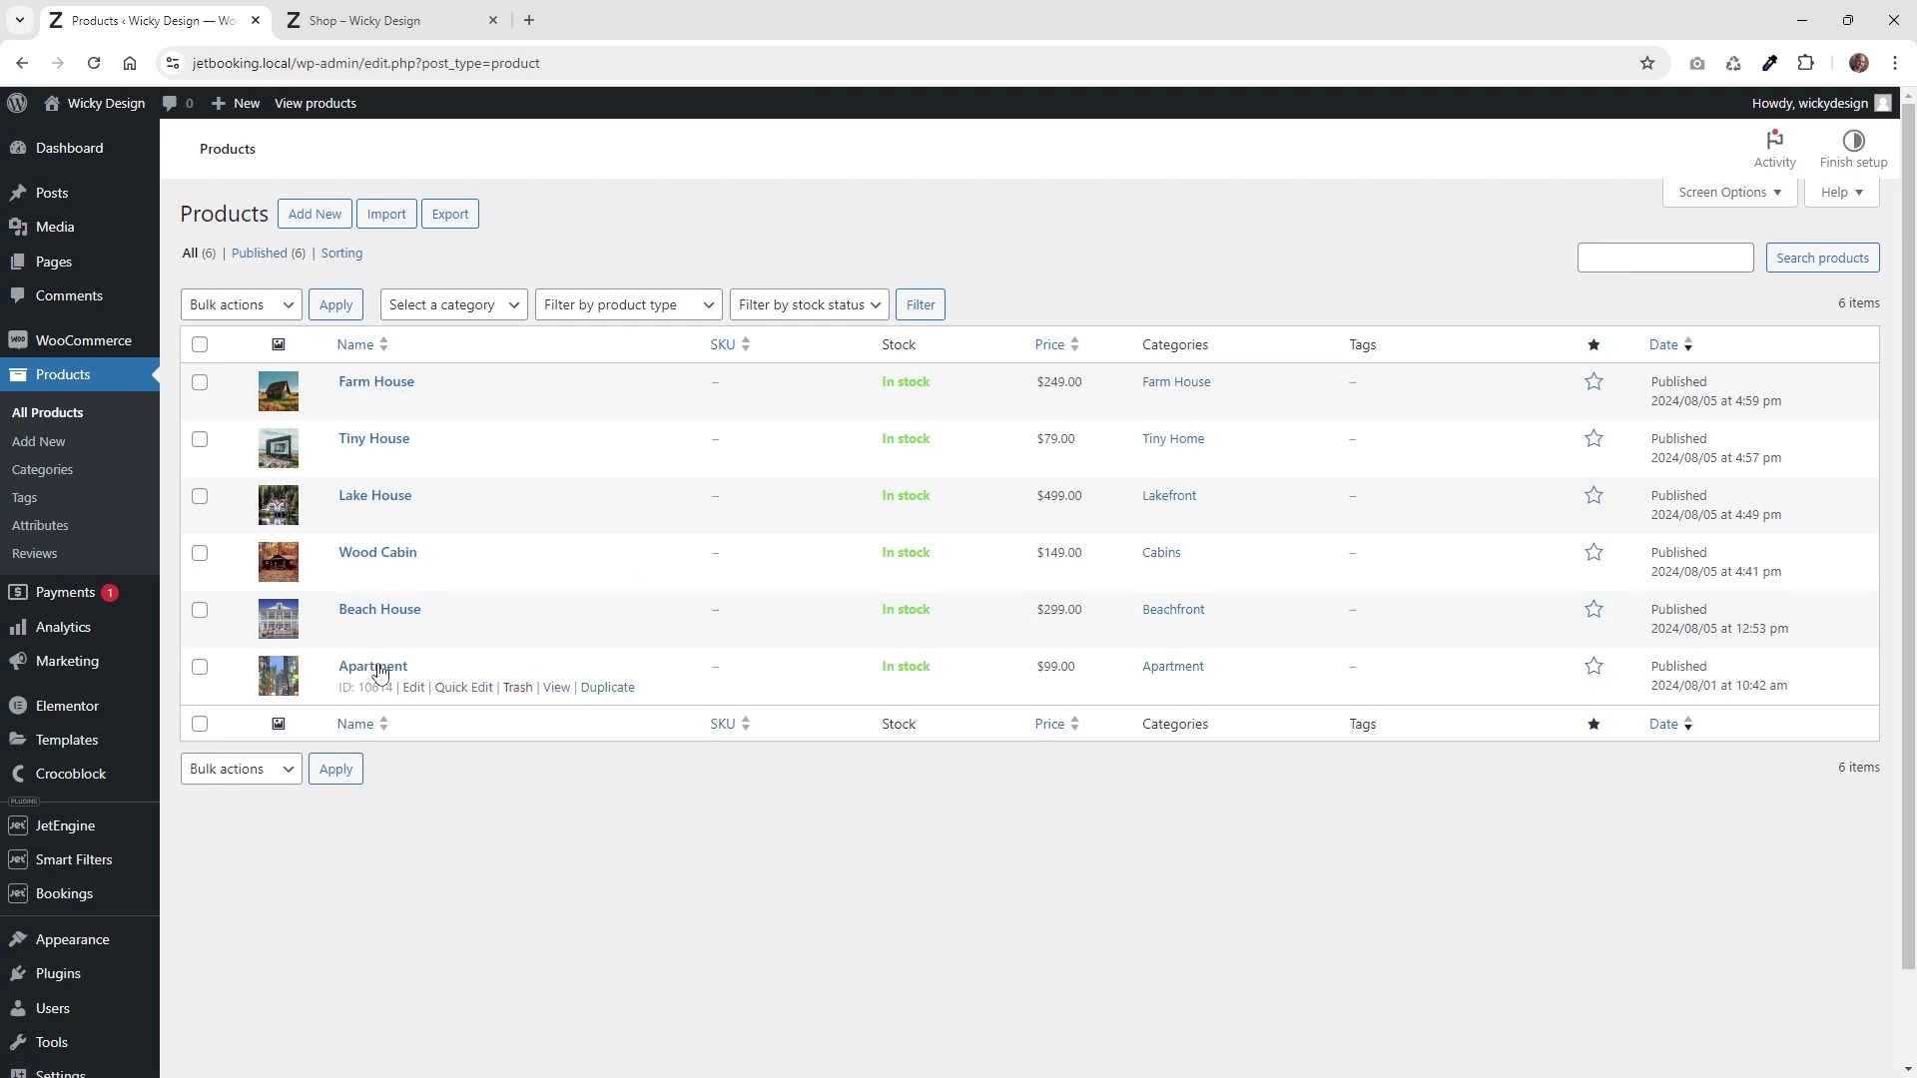
{"action": "left_click", "coordinate": [371, 388]}
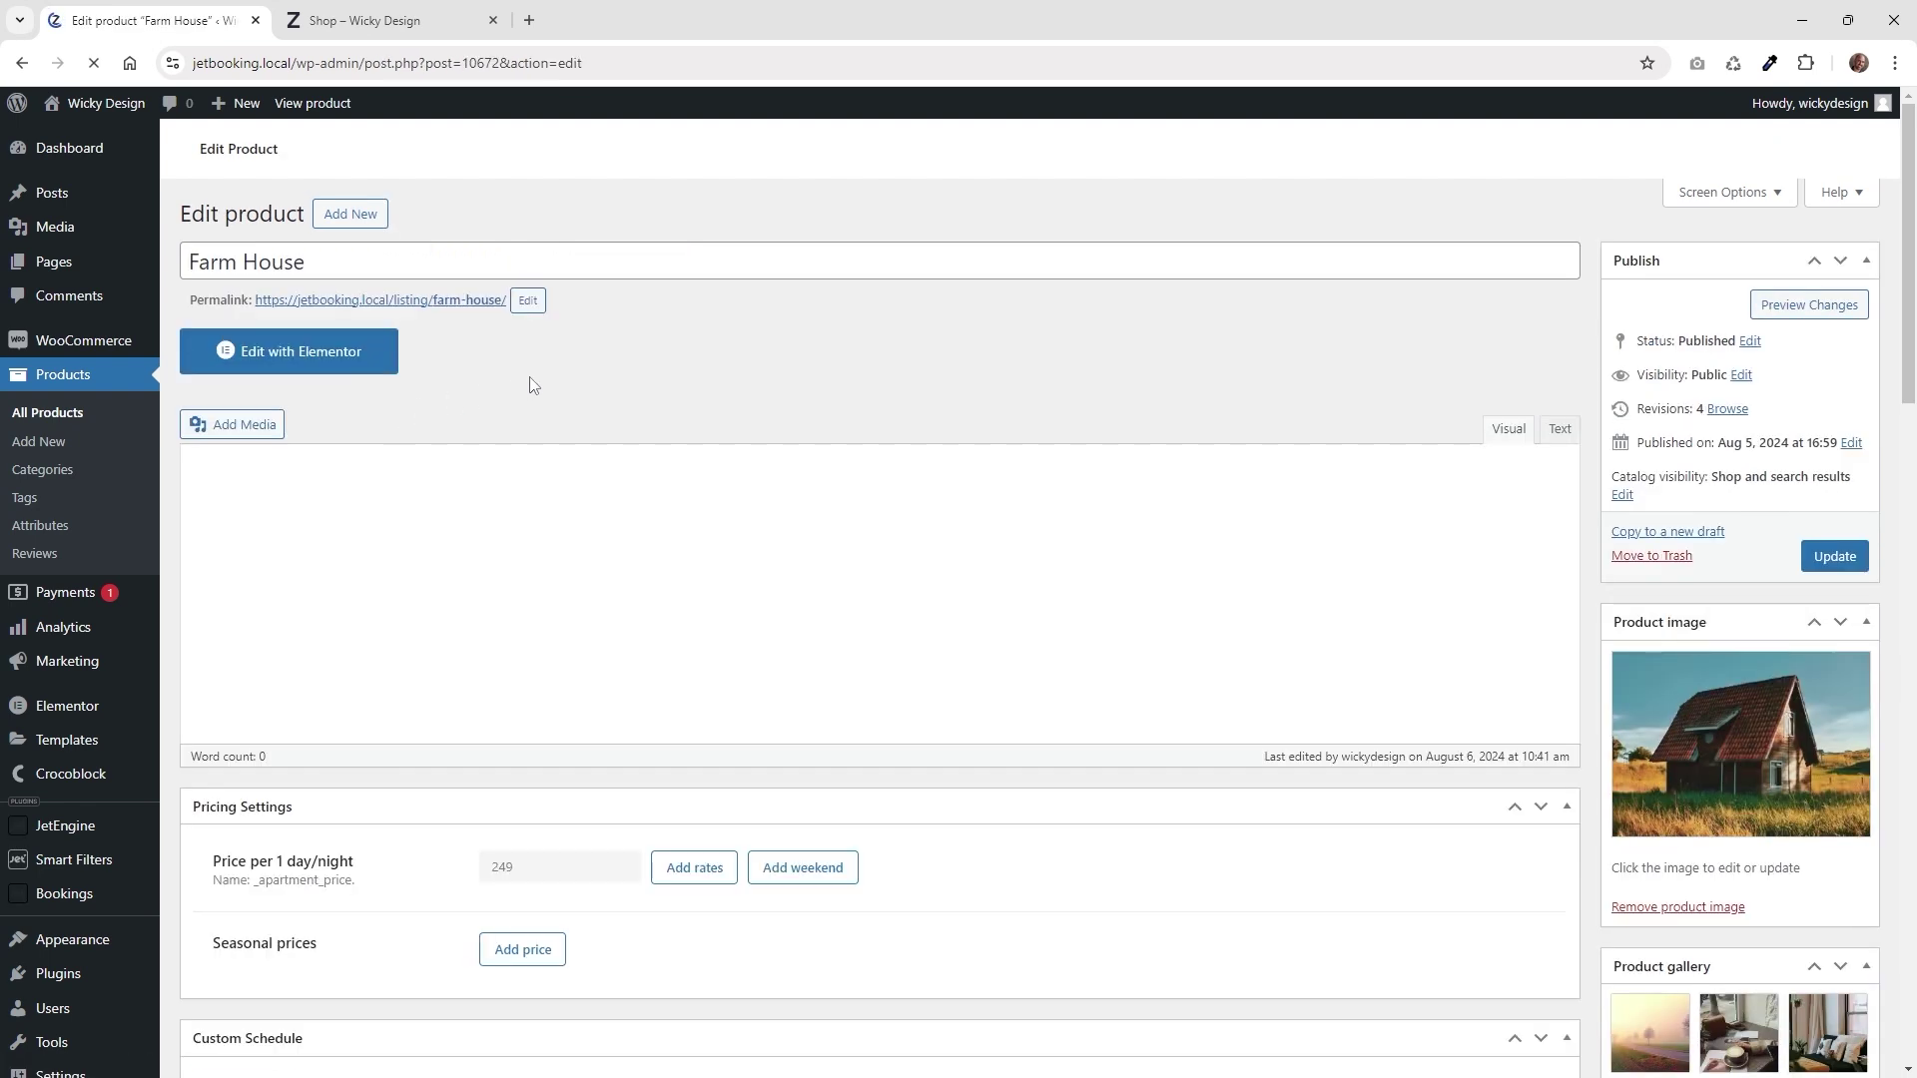
{"action": "scroll", "coordinate": [534, 389], "scroll_direction": "down", "scroll_amount": 4}
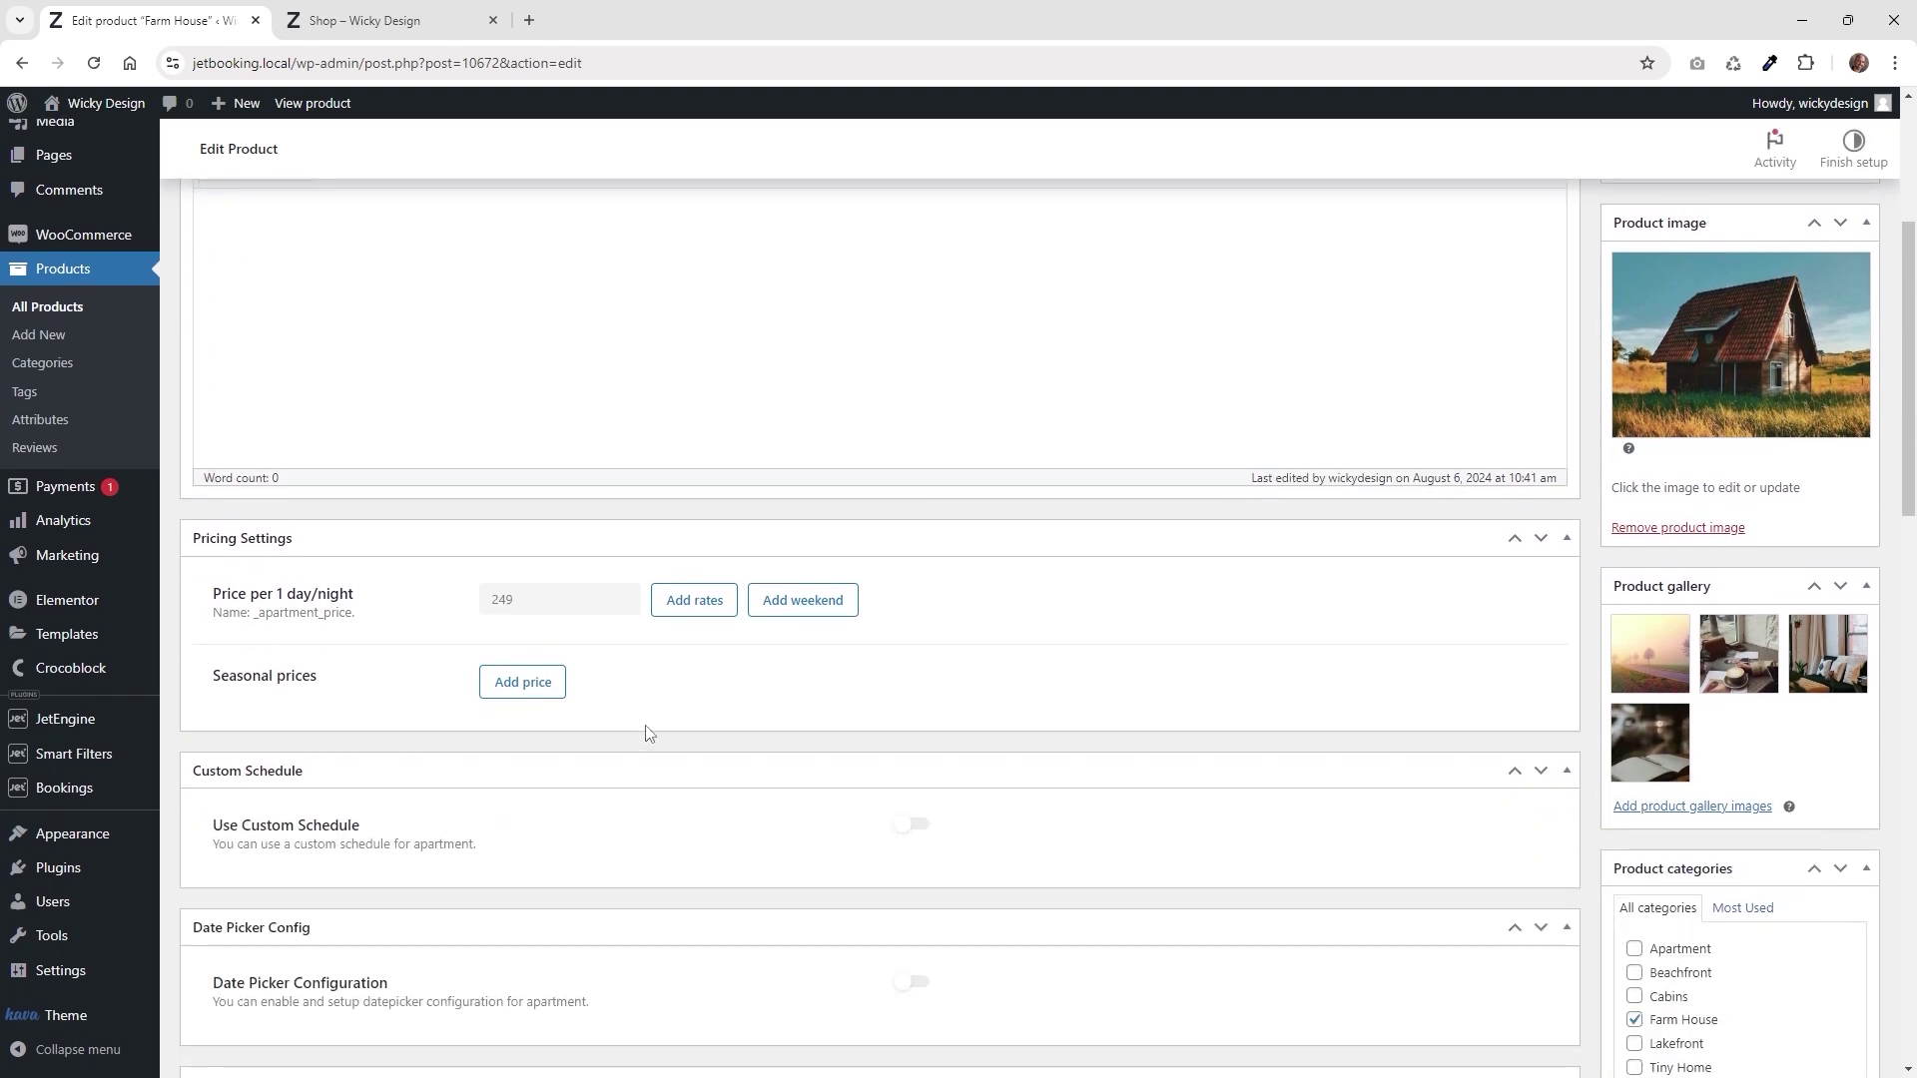
{"action": "left_click", "coordinate": [540, 610]}
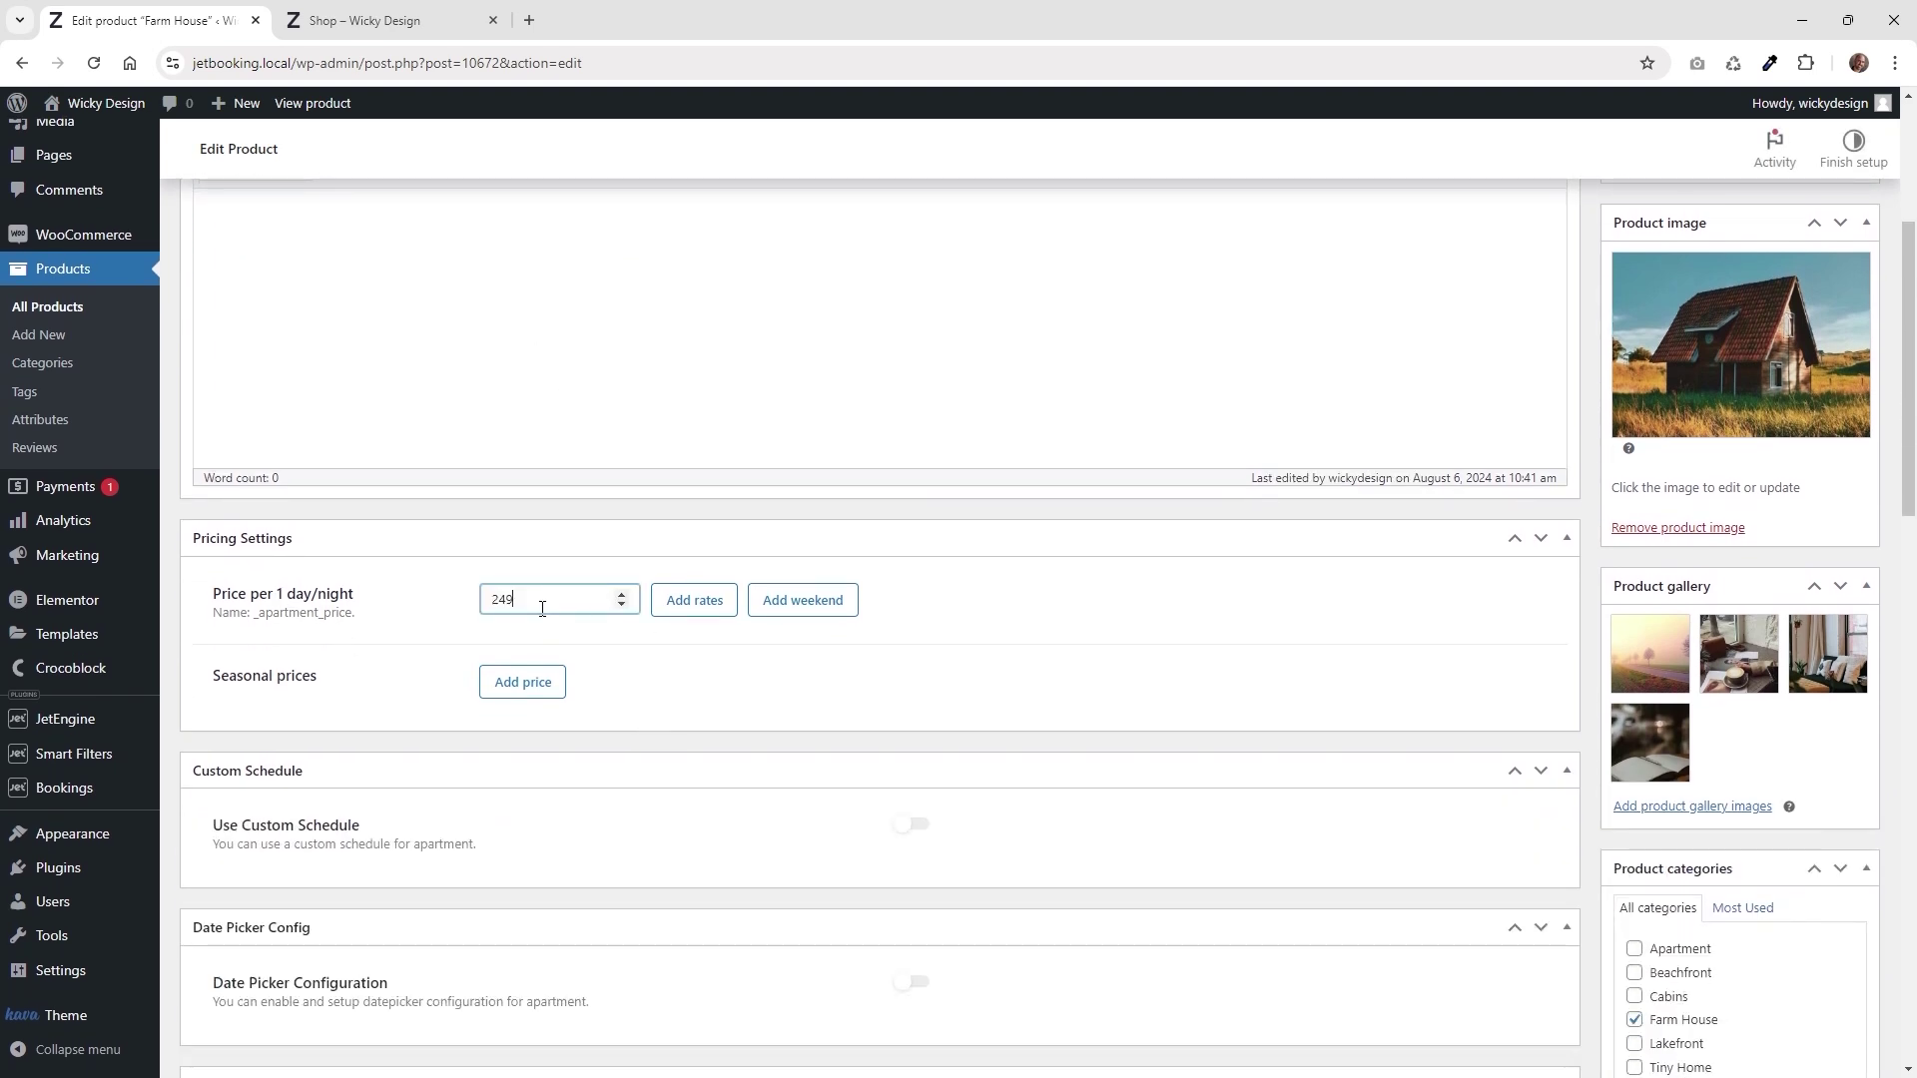
Check the available product types in the Farm House product data, leaving JetBooking product selected
{"action": "scroll", "coordinate": [692, 706], "scroll_direction": "down", "scroll_amount": 7}
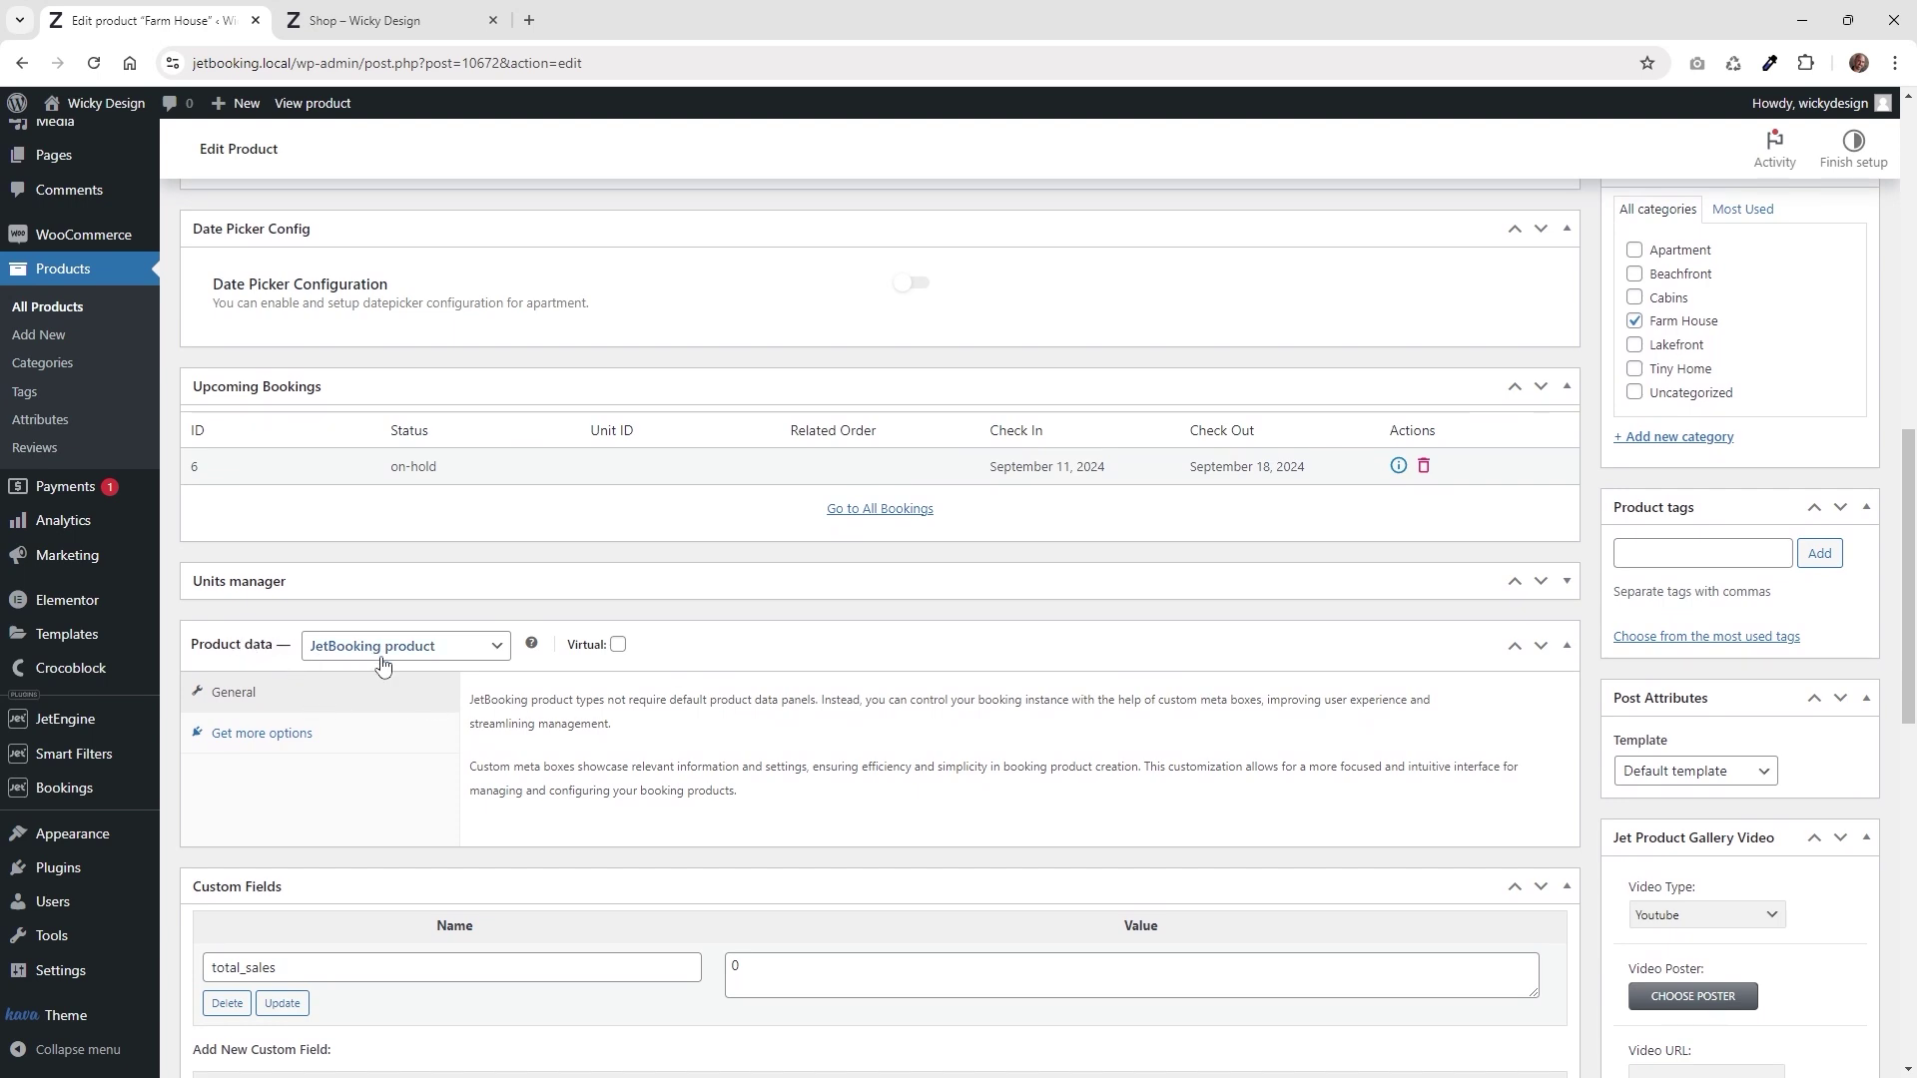
{"action": "left_click", "coordinate": [434, 659]}
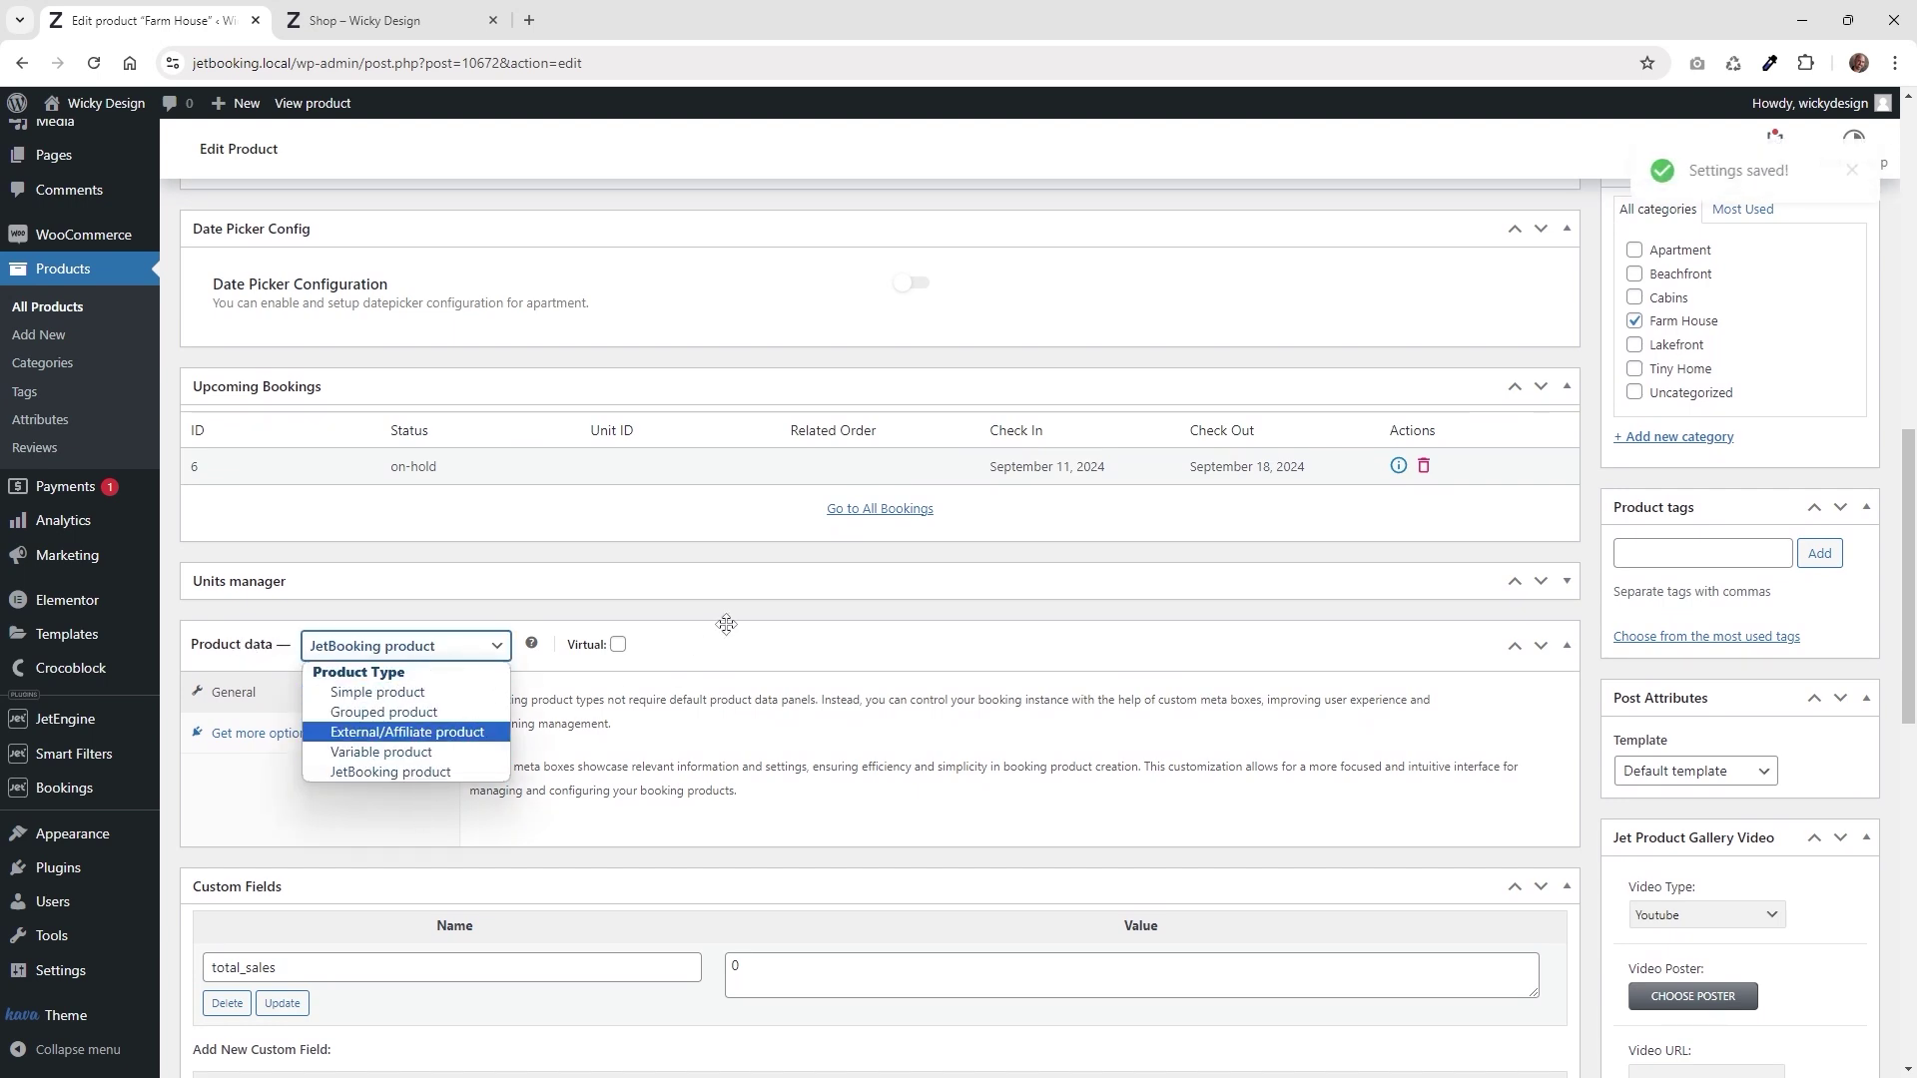
{"action": "left_click", "coordinate": [739, 654]}
Review the Farm House product's image, gallery, category, booking boxes and short description
{"action": "scroll", "coordinate": [1516, 728], "scroll_direction": "up", "scroll_amount": 9}
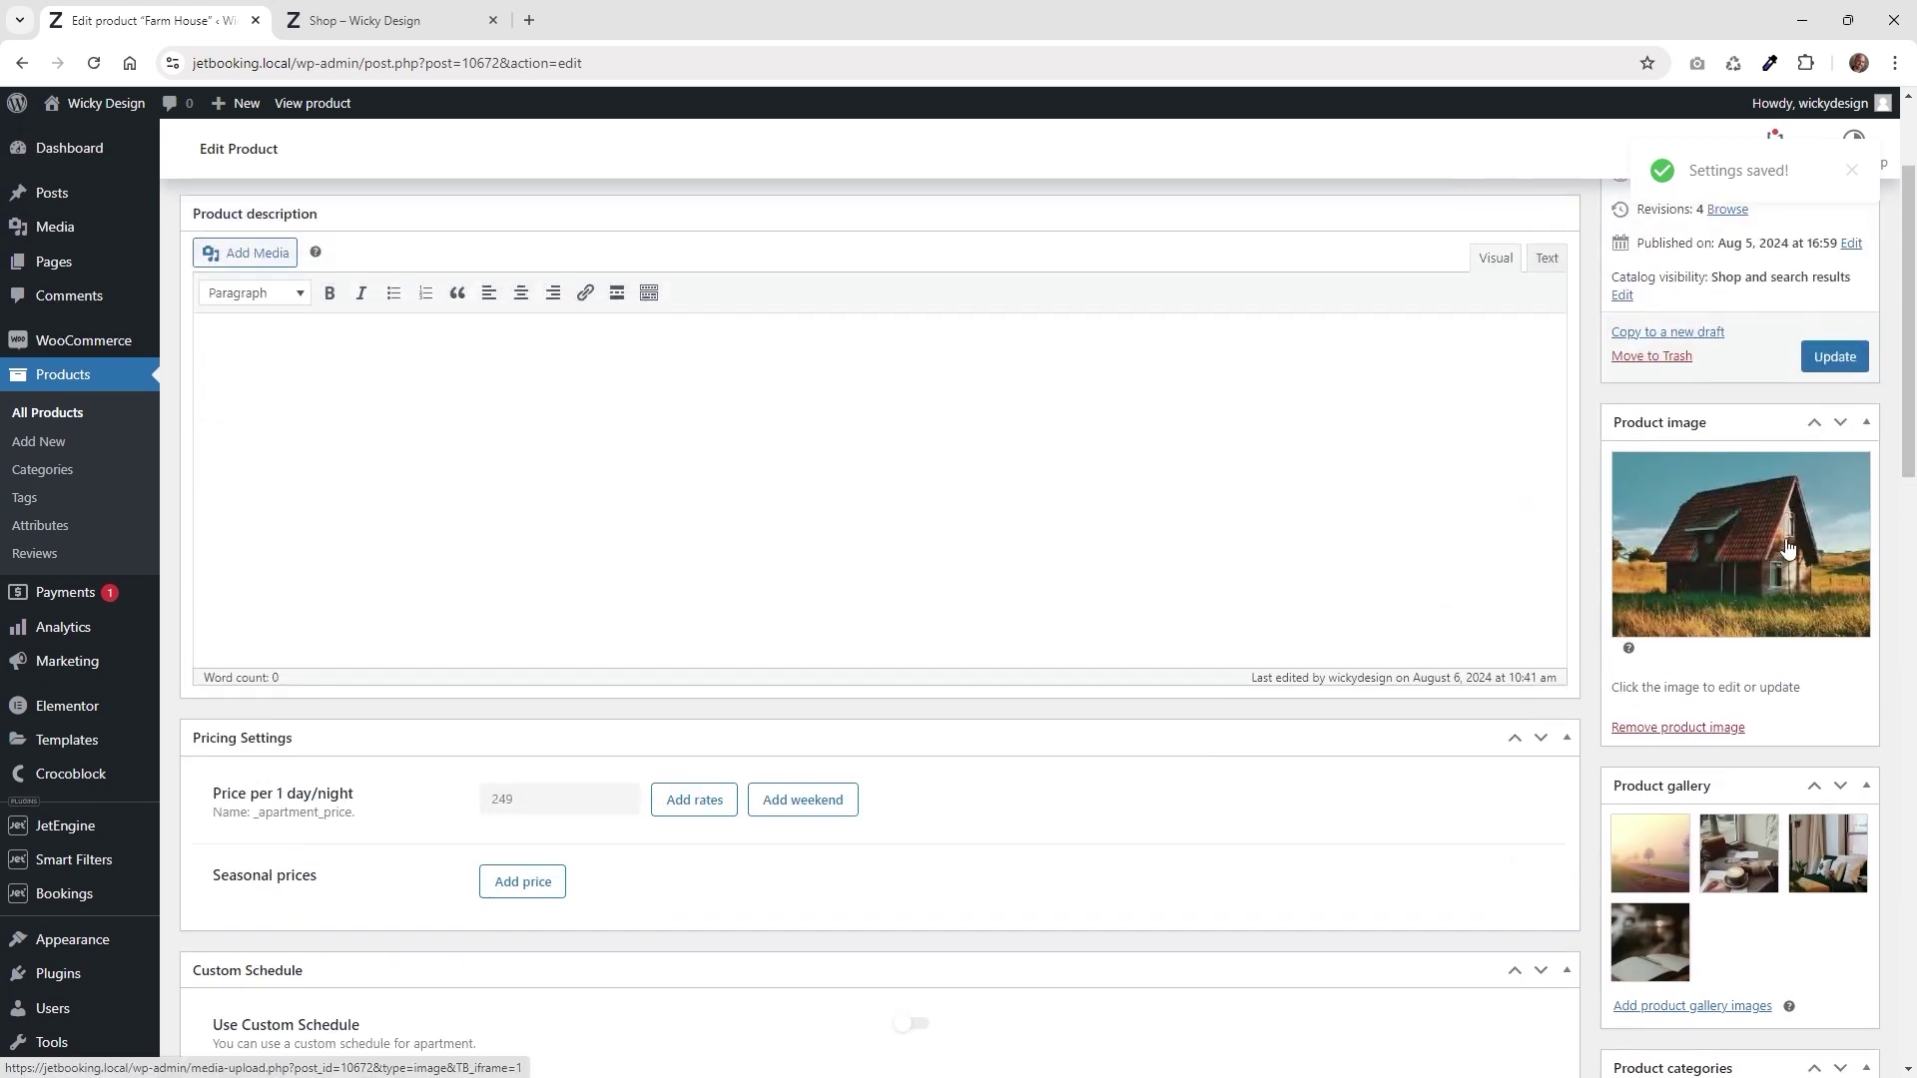
{"action": "scroll", "coordinate": [1747, 619], "scroll_direction": "down", "scroll_amount": 2}
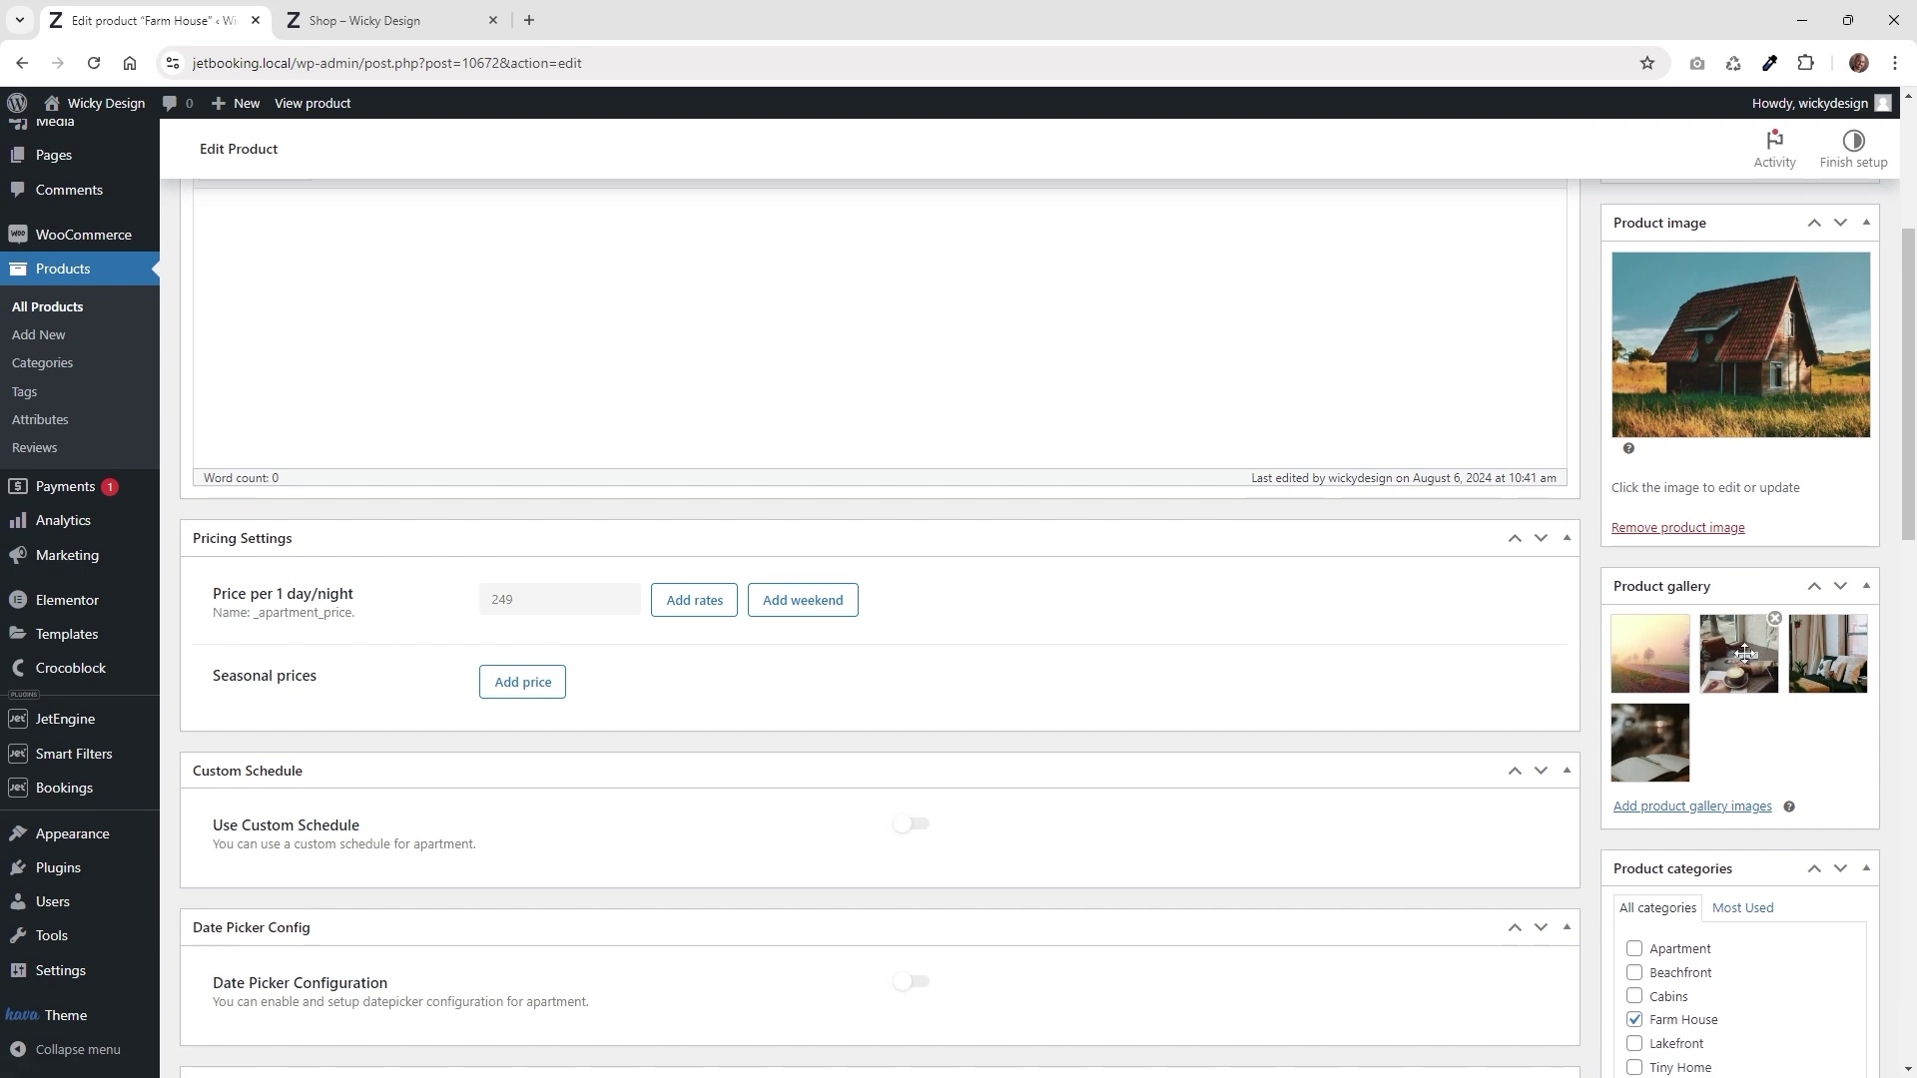
{"action": "scroll", "coordinate": [1570, 693], "scroll_direction": "down", "scroll_amount": 2}
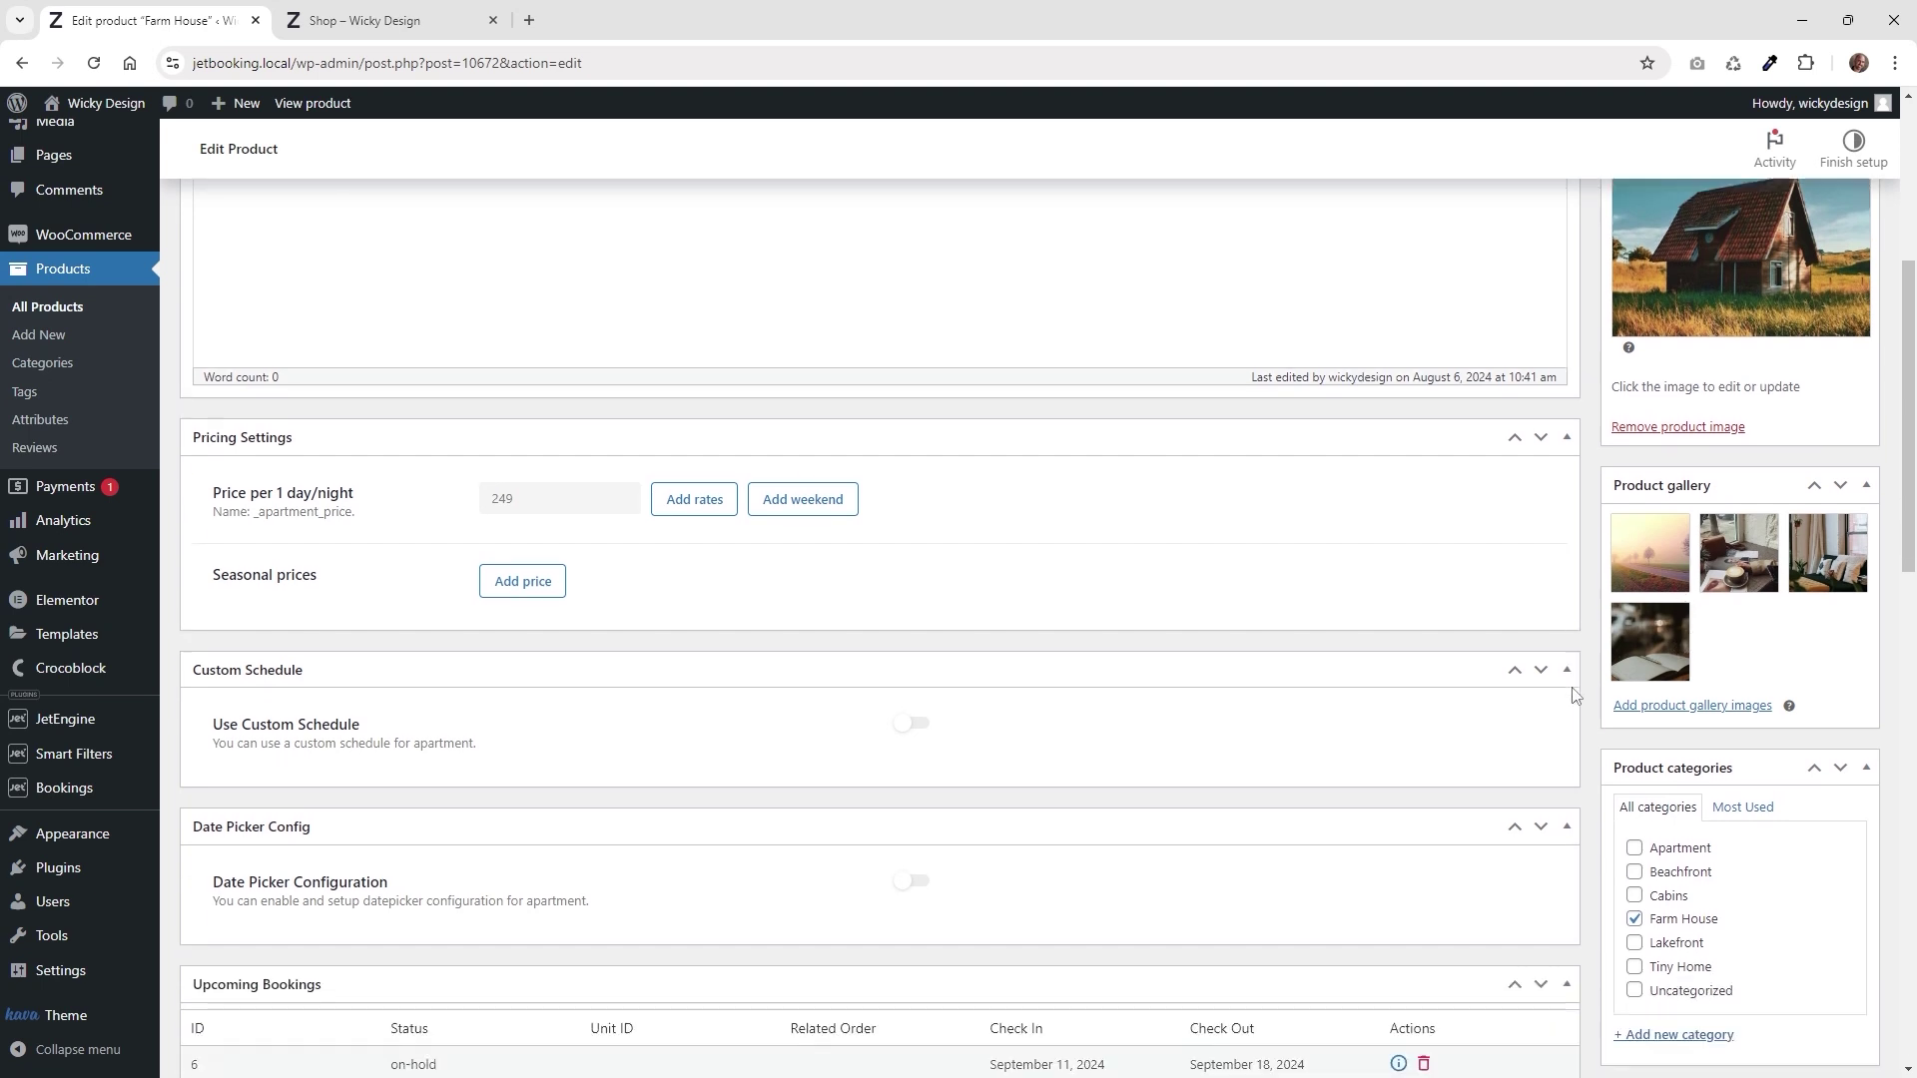
{"action": "scroll", "coordinate": [1701, 835], "scroll_direction": "down", "scroll_amount": 3}
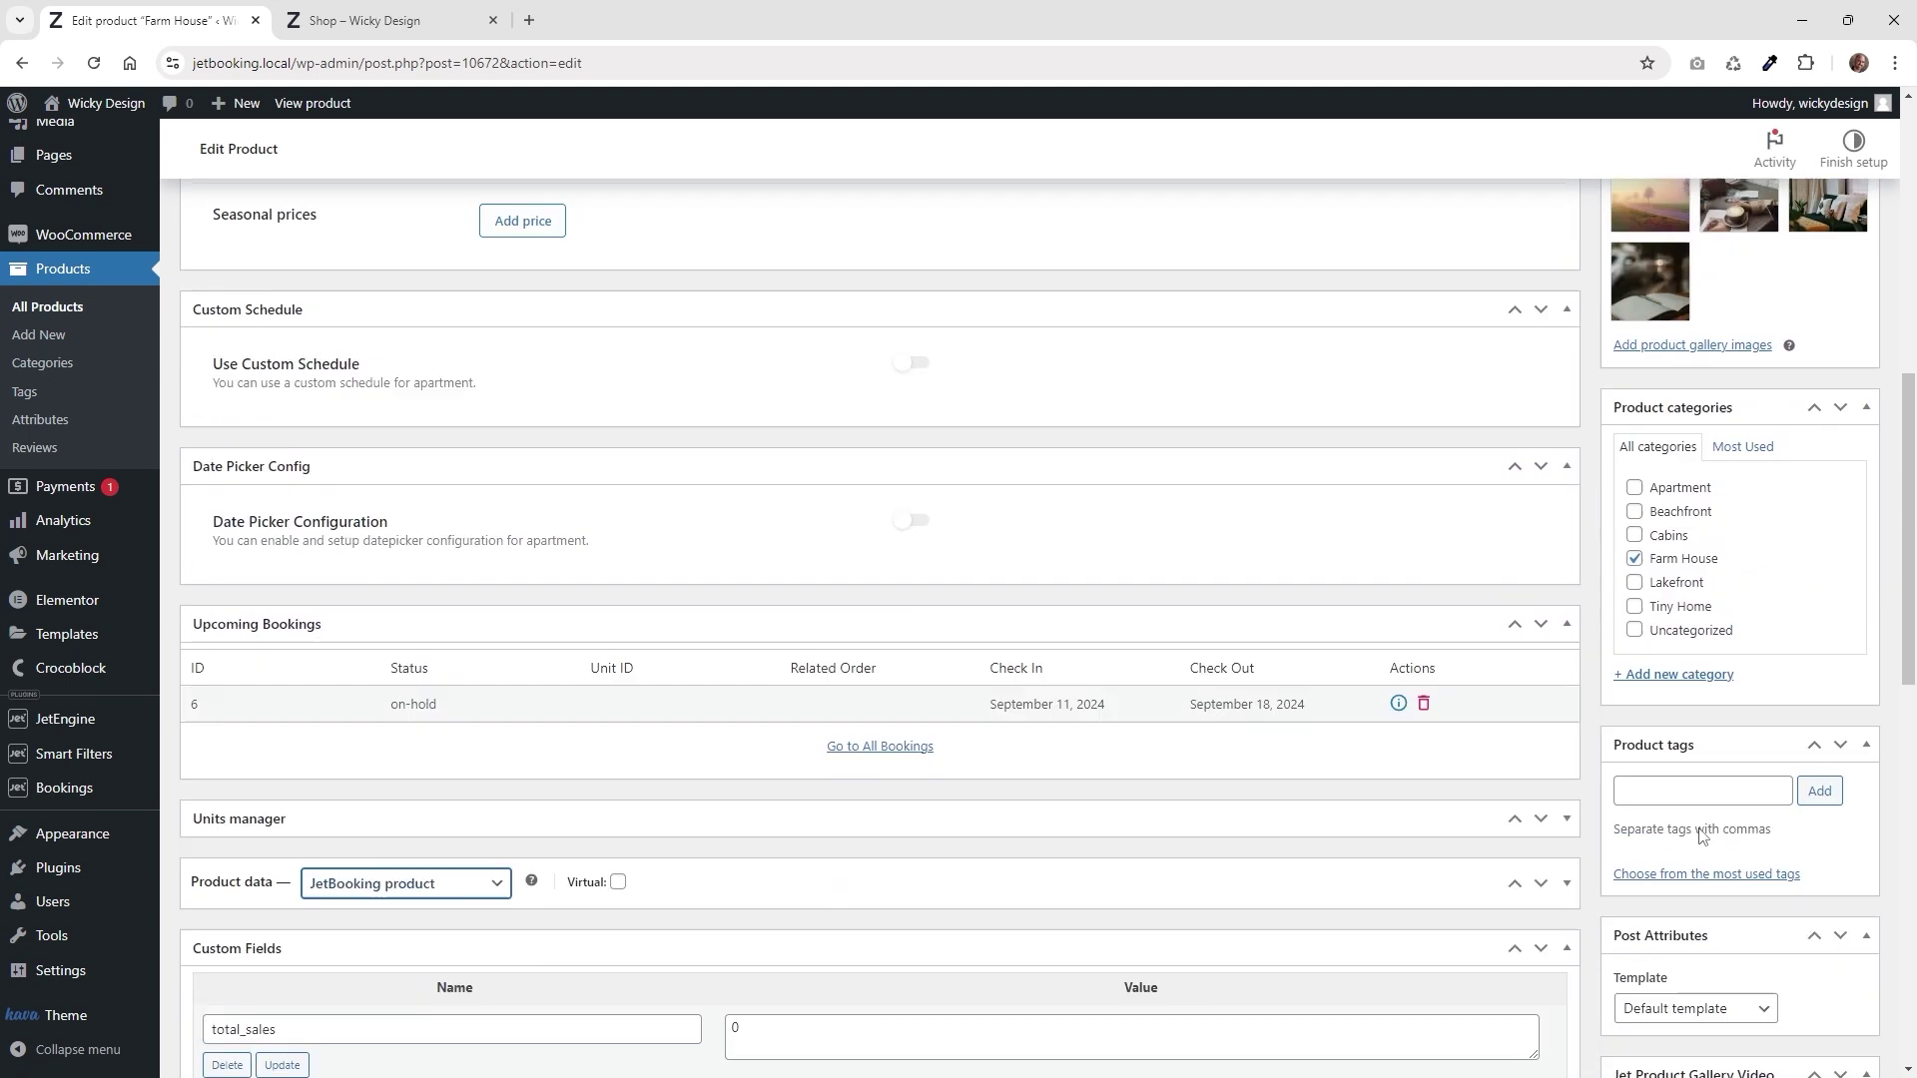
{"action": "scroll", "coordinate": [885, 644], "scroll_direction": "down", "scroll_amount": 10}
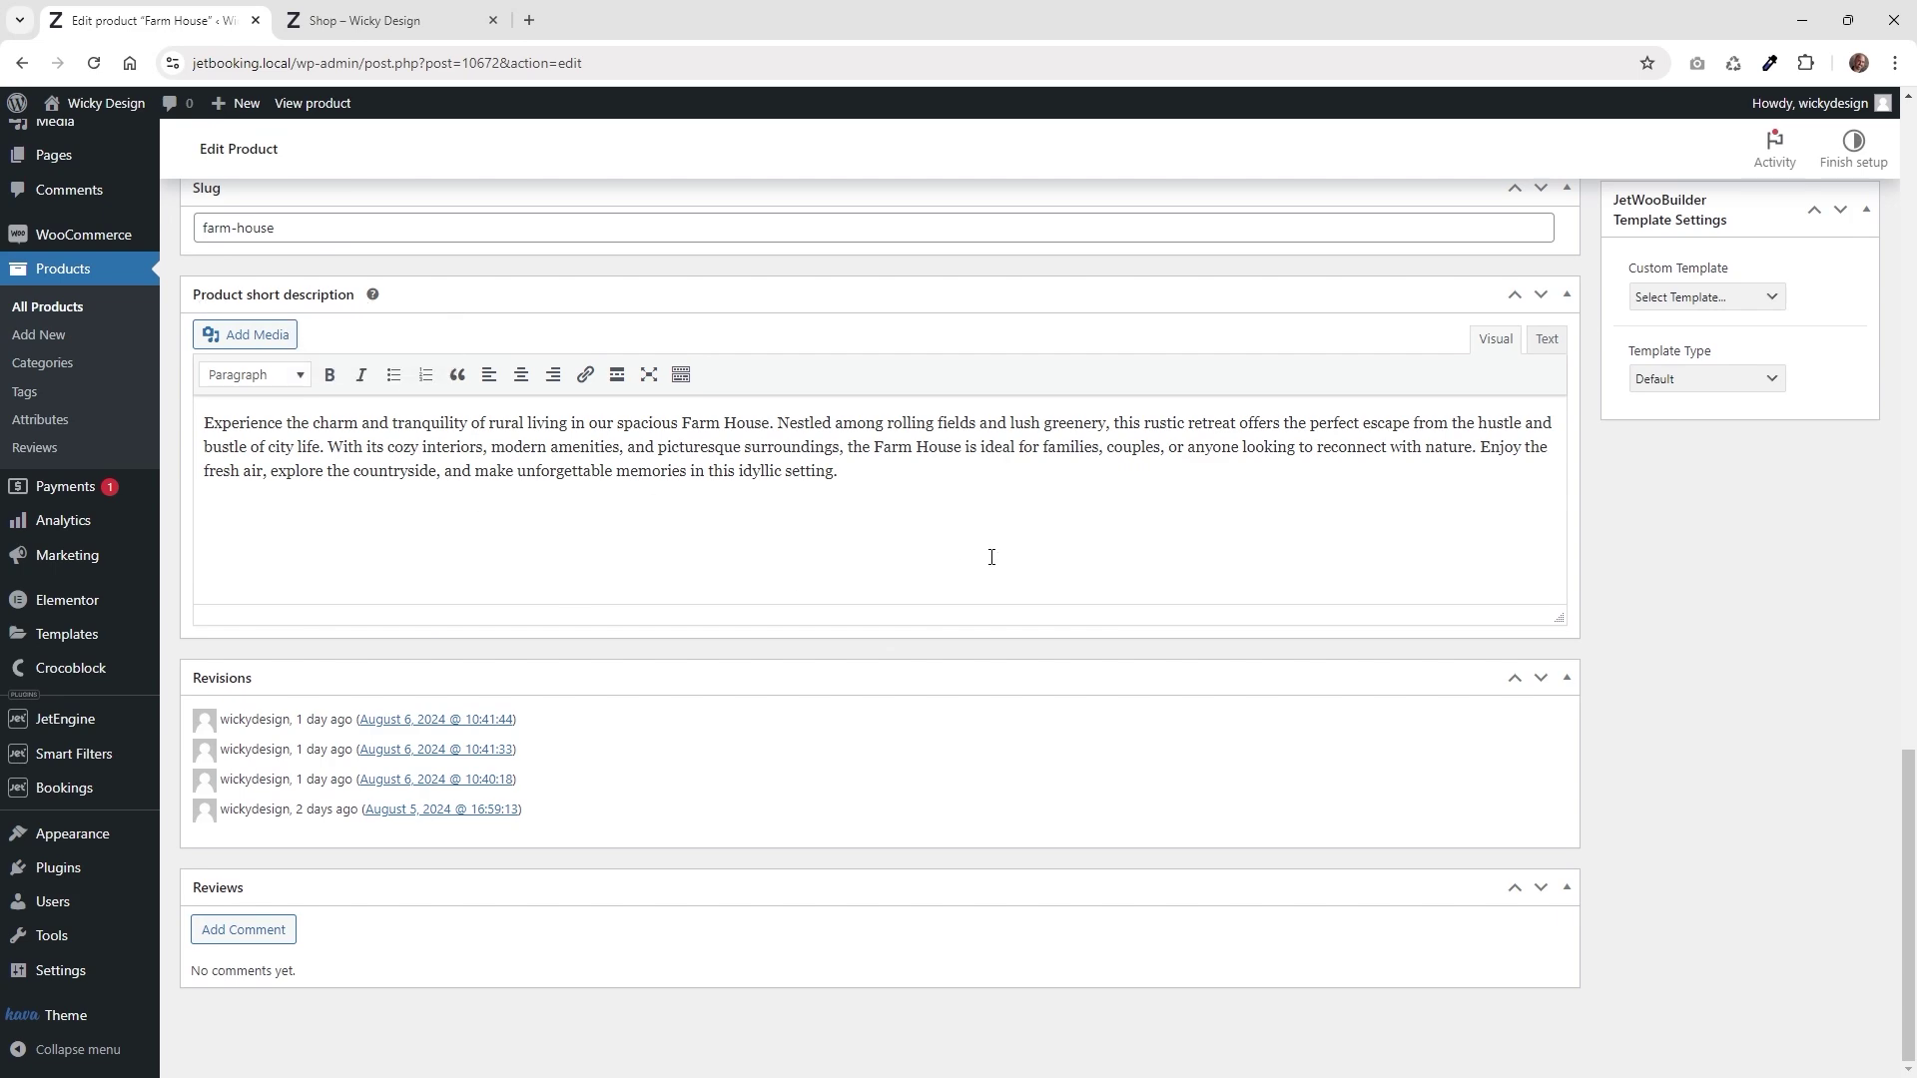
{"action": "scroll", "coordinate": [1111, 567], "scroll_direction": "up", "scroll_amount": 15}
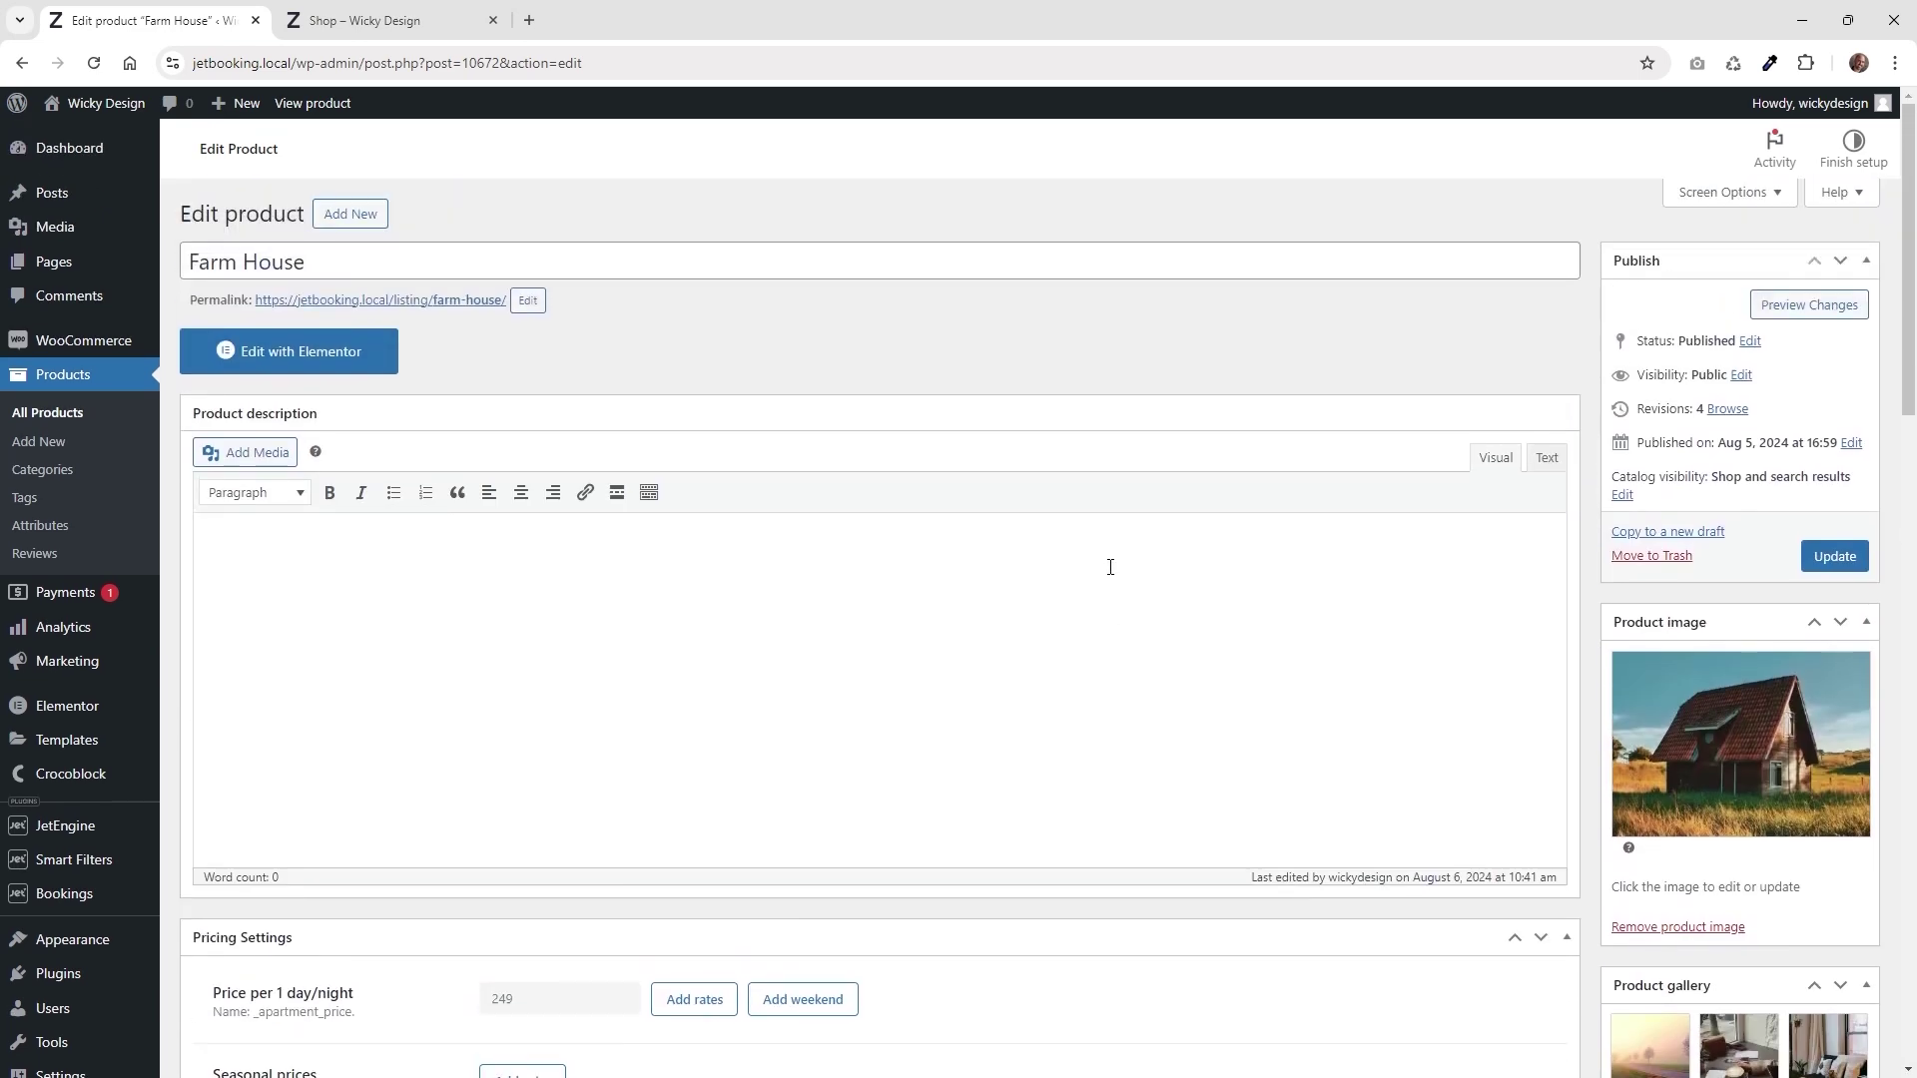
Open the WooCommerce Product Catalog settings in the customizer for the shop page
{"action": "left_click", "coordinate": [390, 10]}
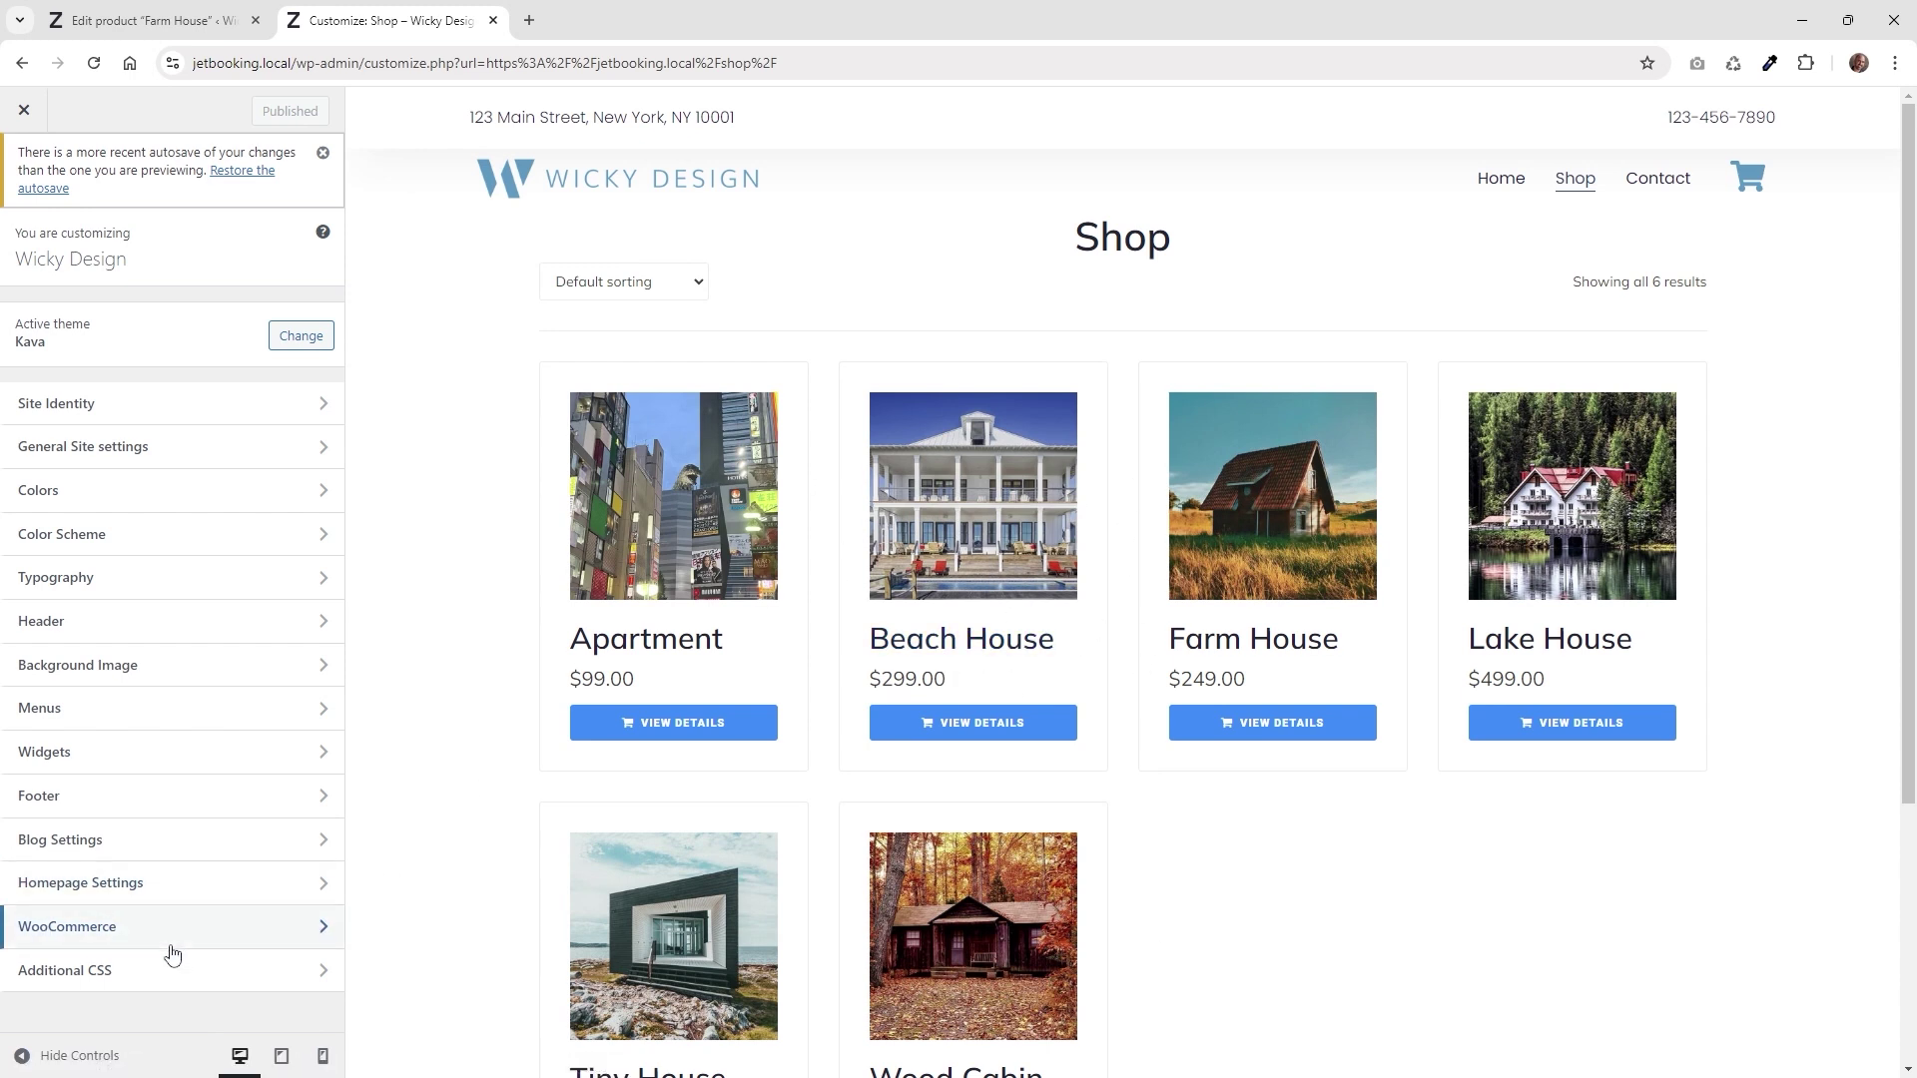
{"action": "left_click", "coordinate": [72, 943]}
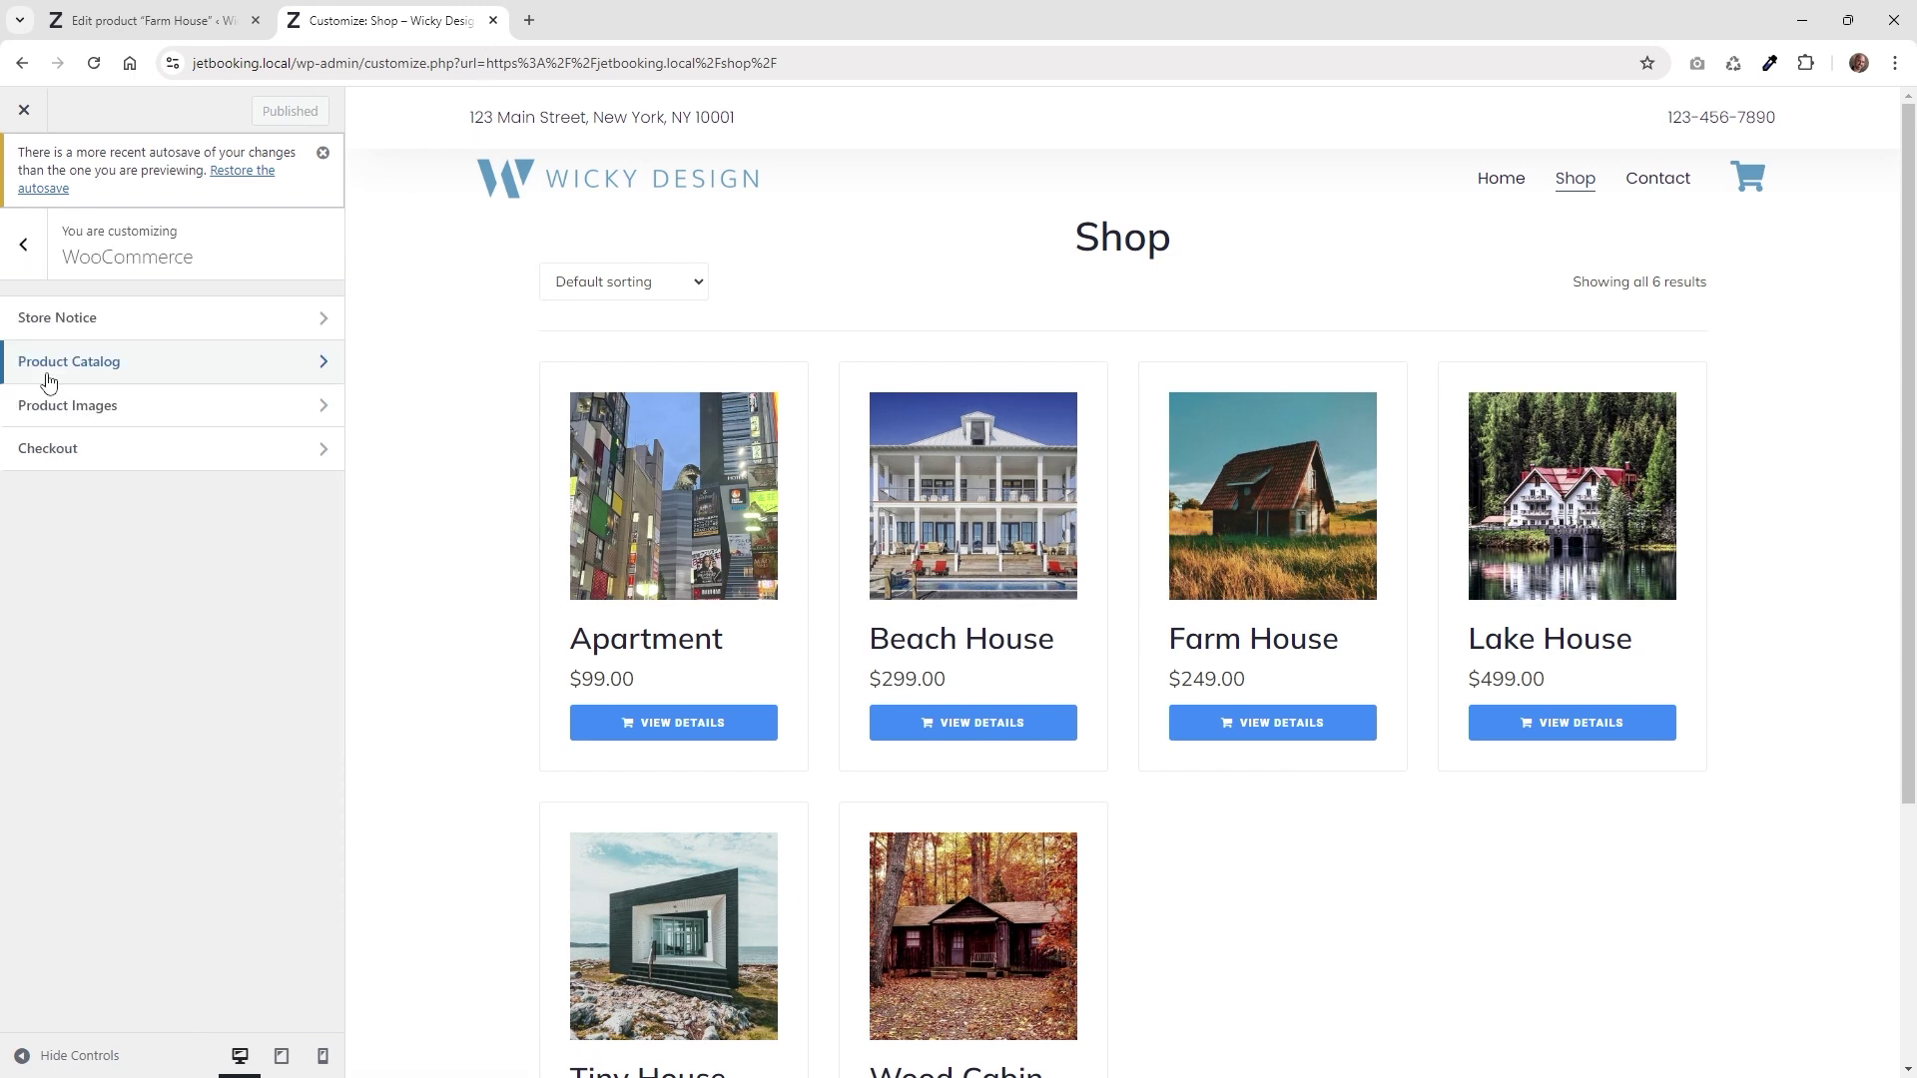
{"action": "left_click", "coordinate": [125, 377]}
Choose Show products for the shop page display and Default sorting (custom ordering + name) for the default product sorting
{"action": "left_click", "coordinate": [123, 366]}
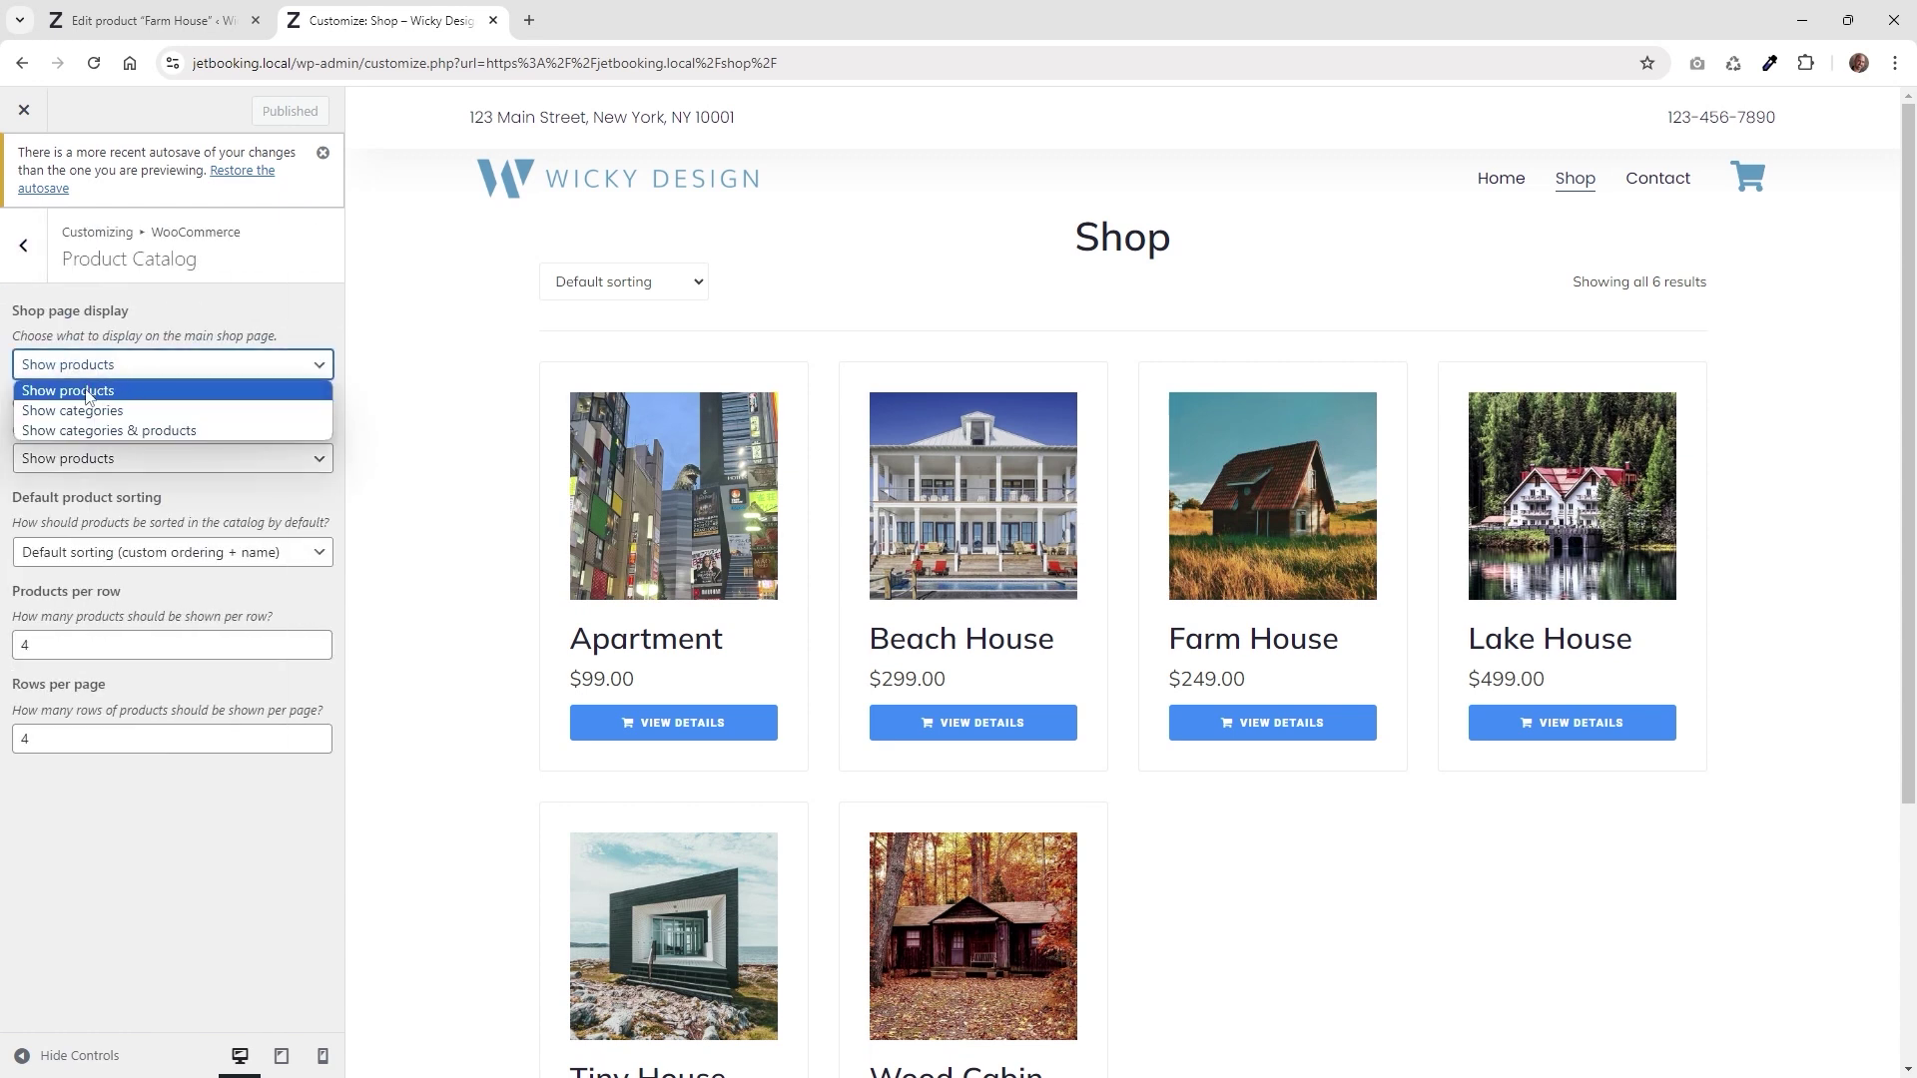
{"action": "left_click", "coordinate": [84, 398]}
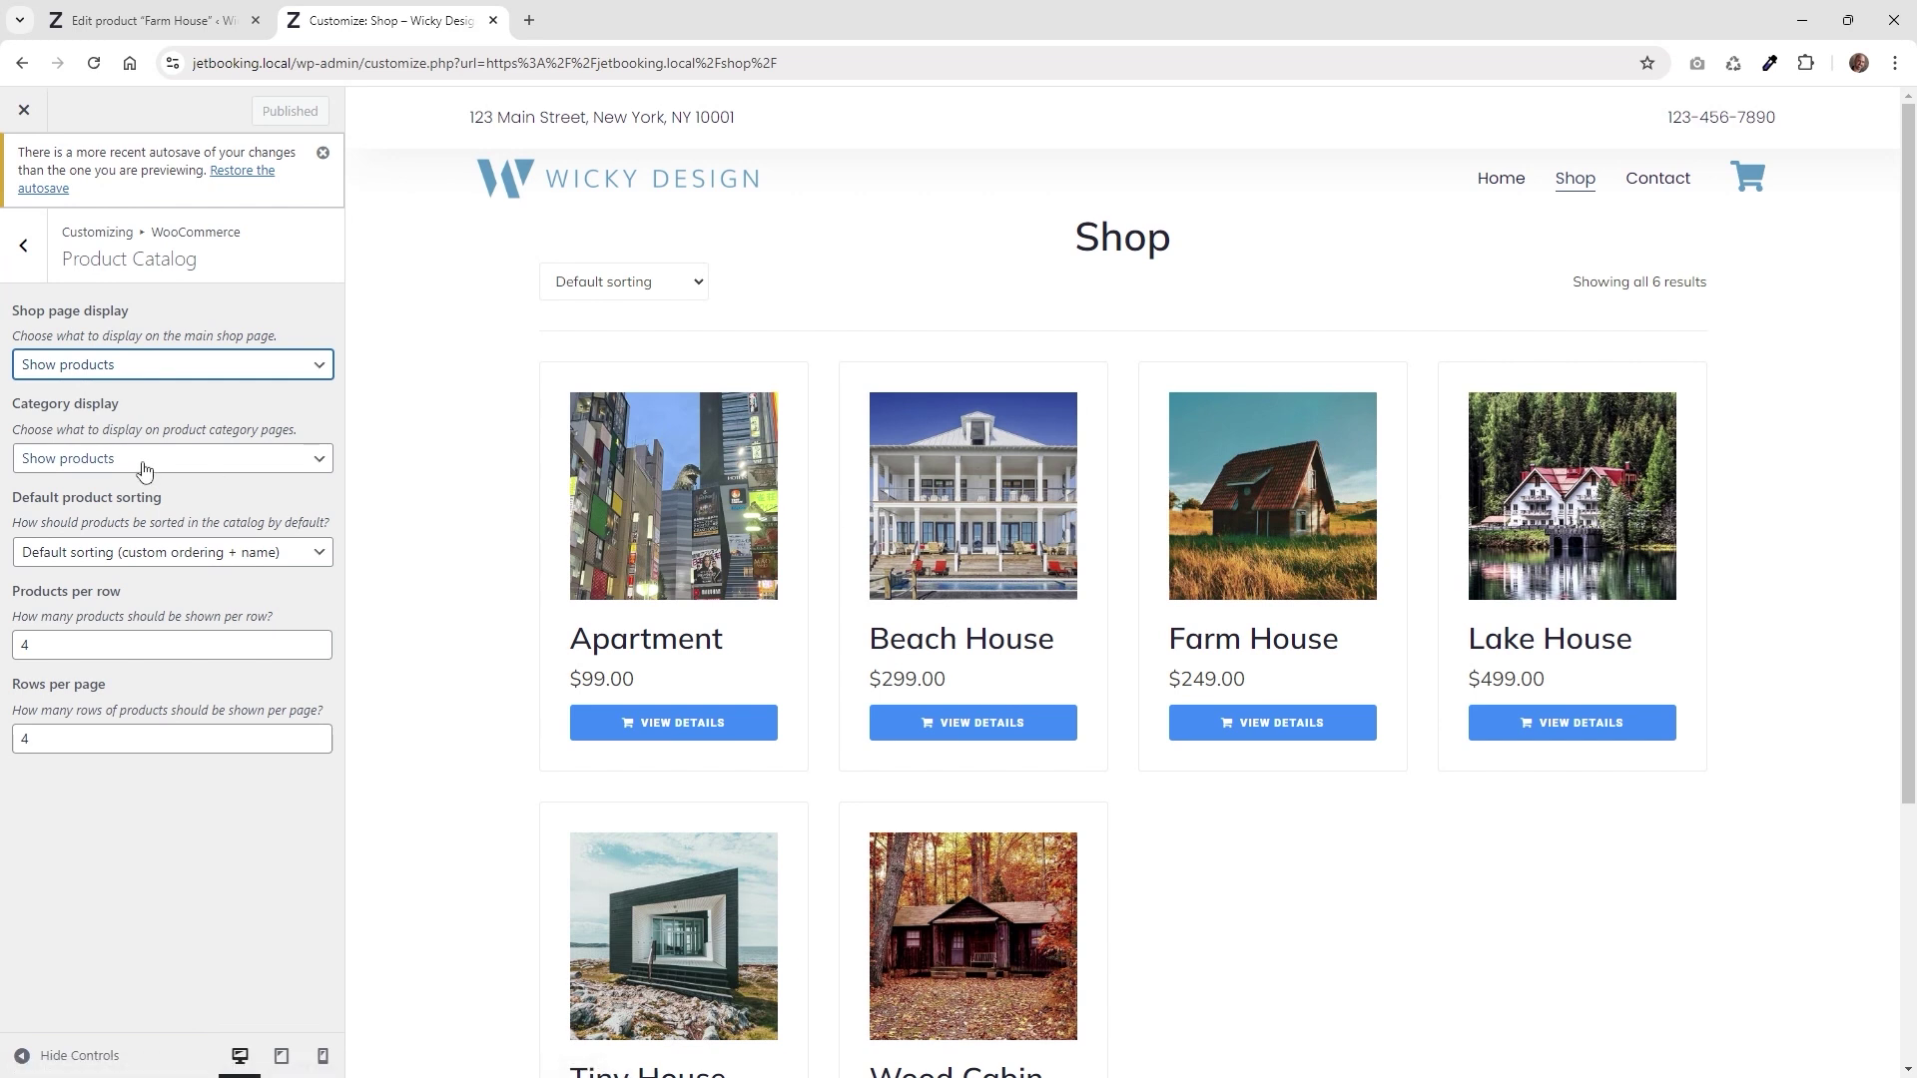
{"action": "left_click", "coordinate": [132, 558]}
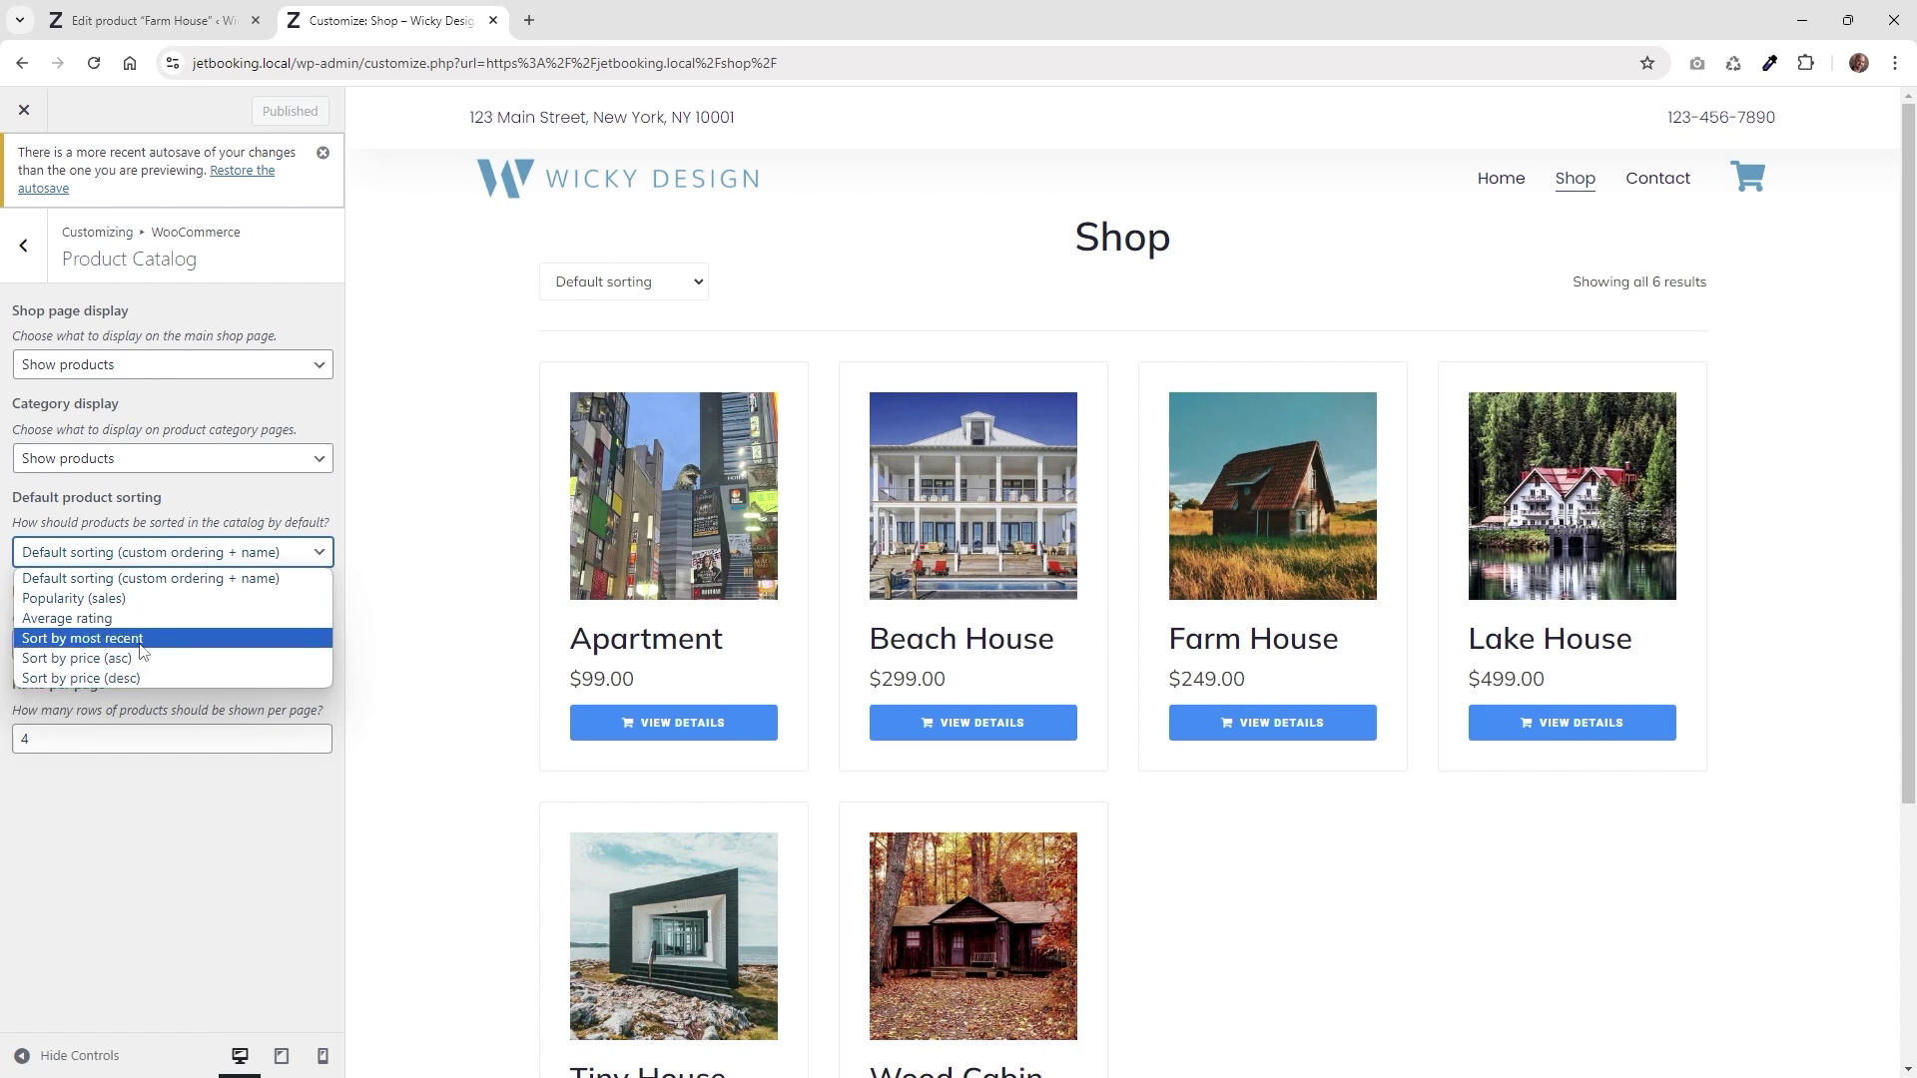
{"action": "left_click", "coordinate": [128, 580]}
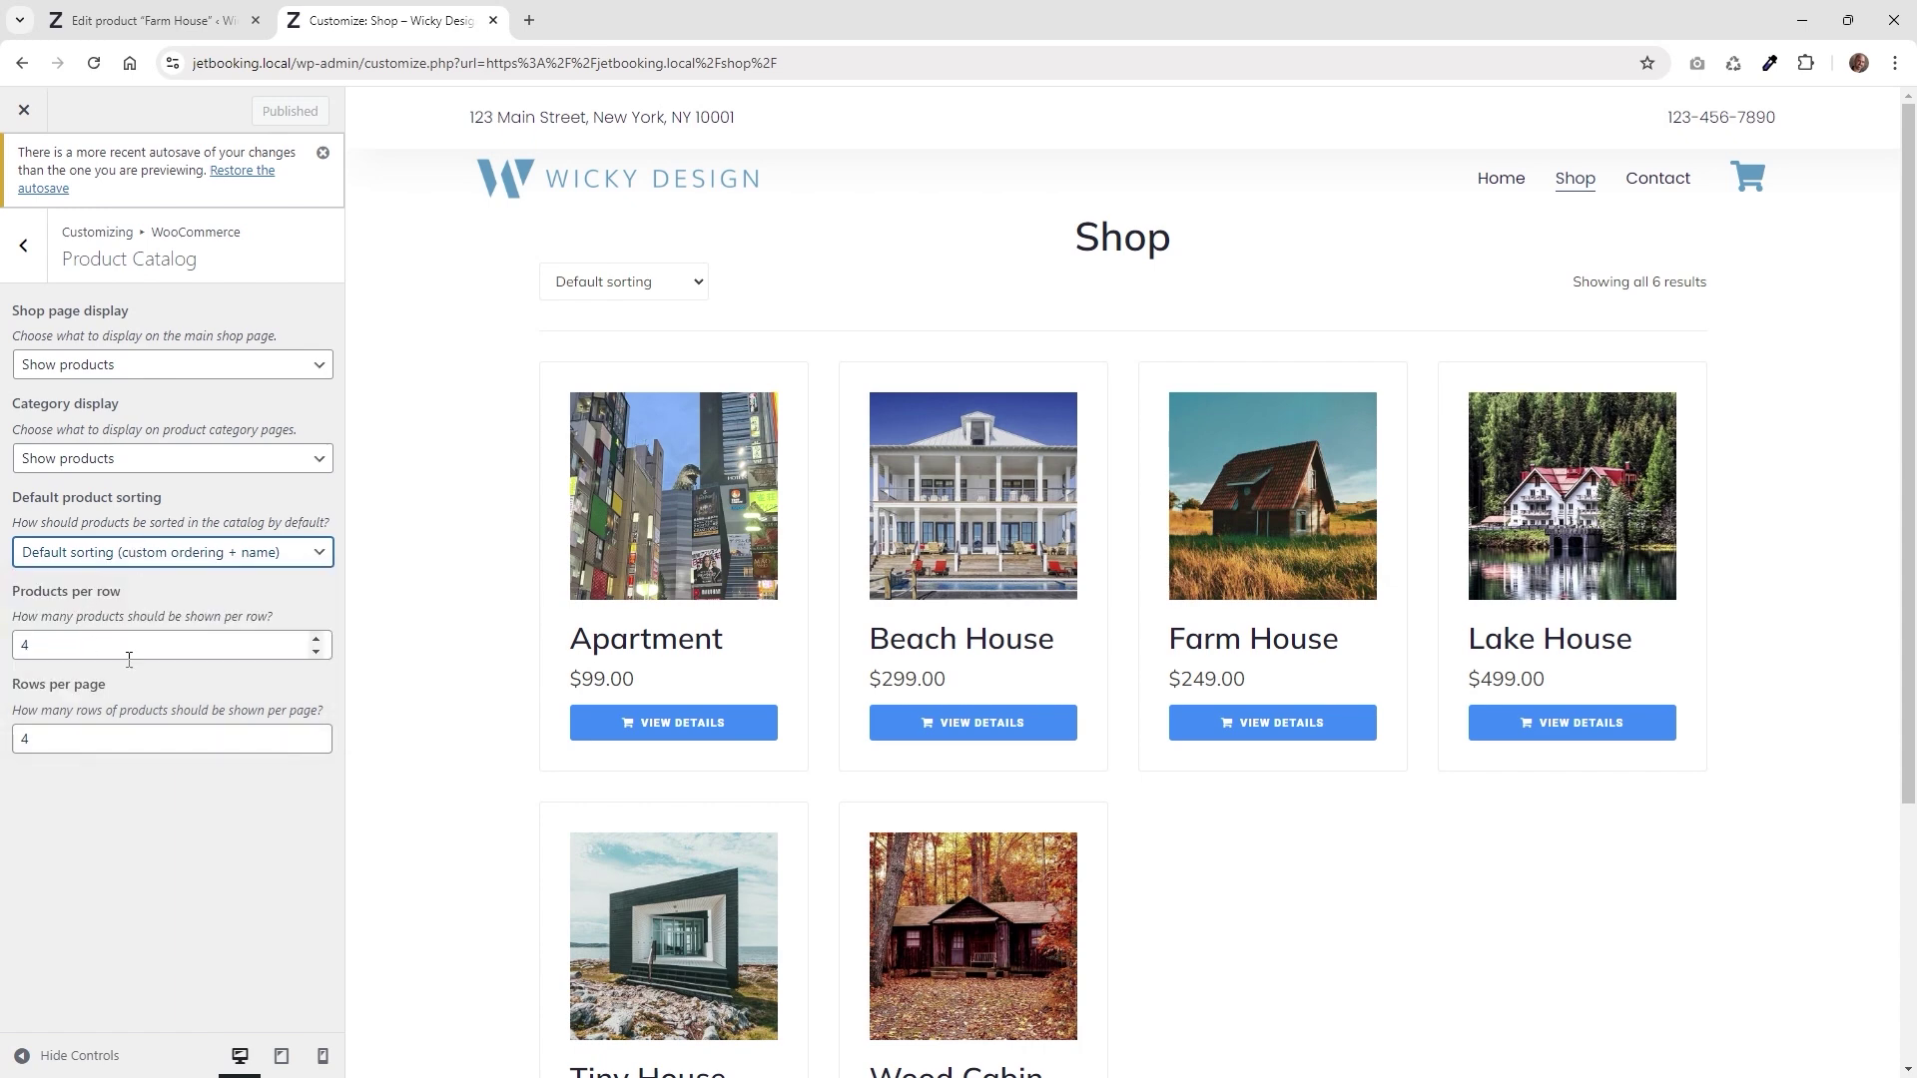
Try 3 and 2 products per row on the shop page, and return the setting to 4
{"action": "left_click", "coordinate": [318, 651]}
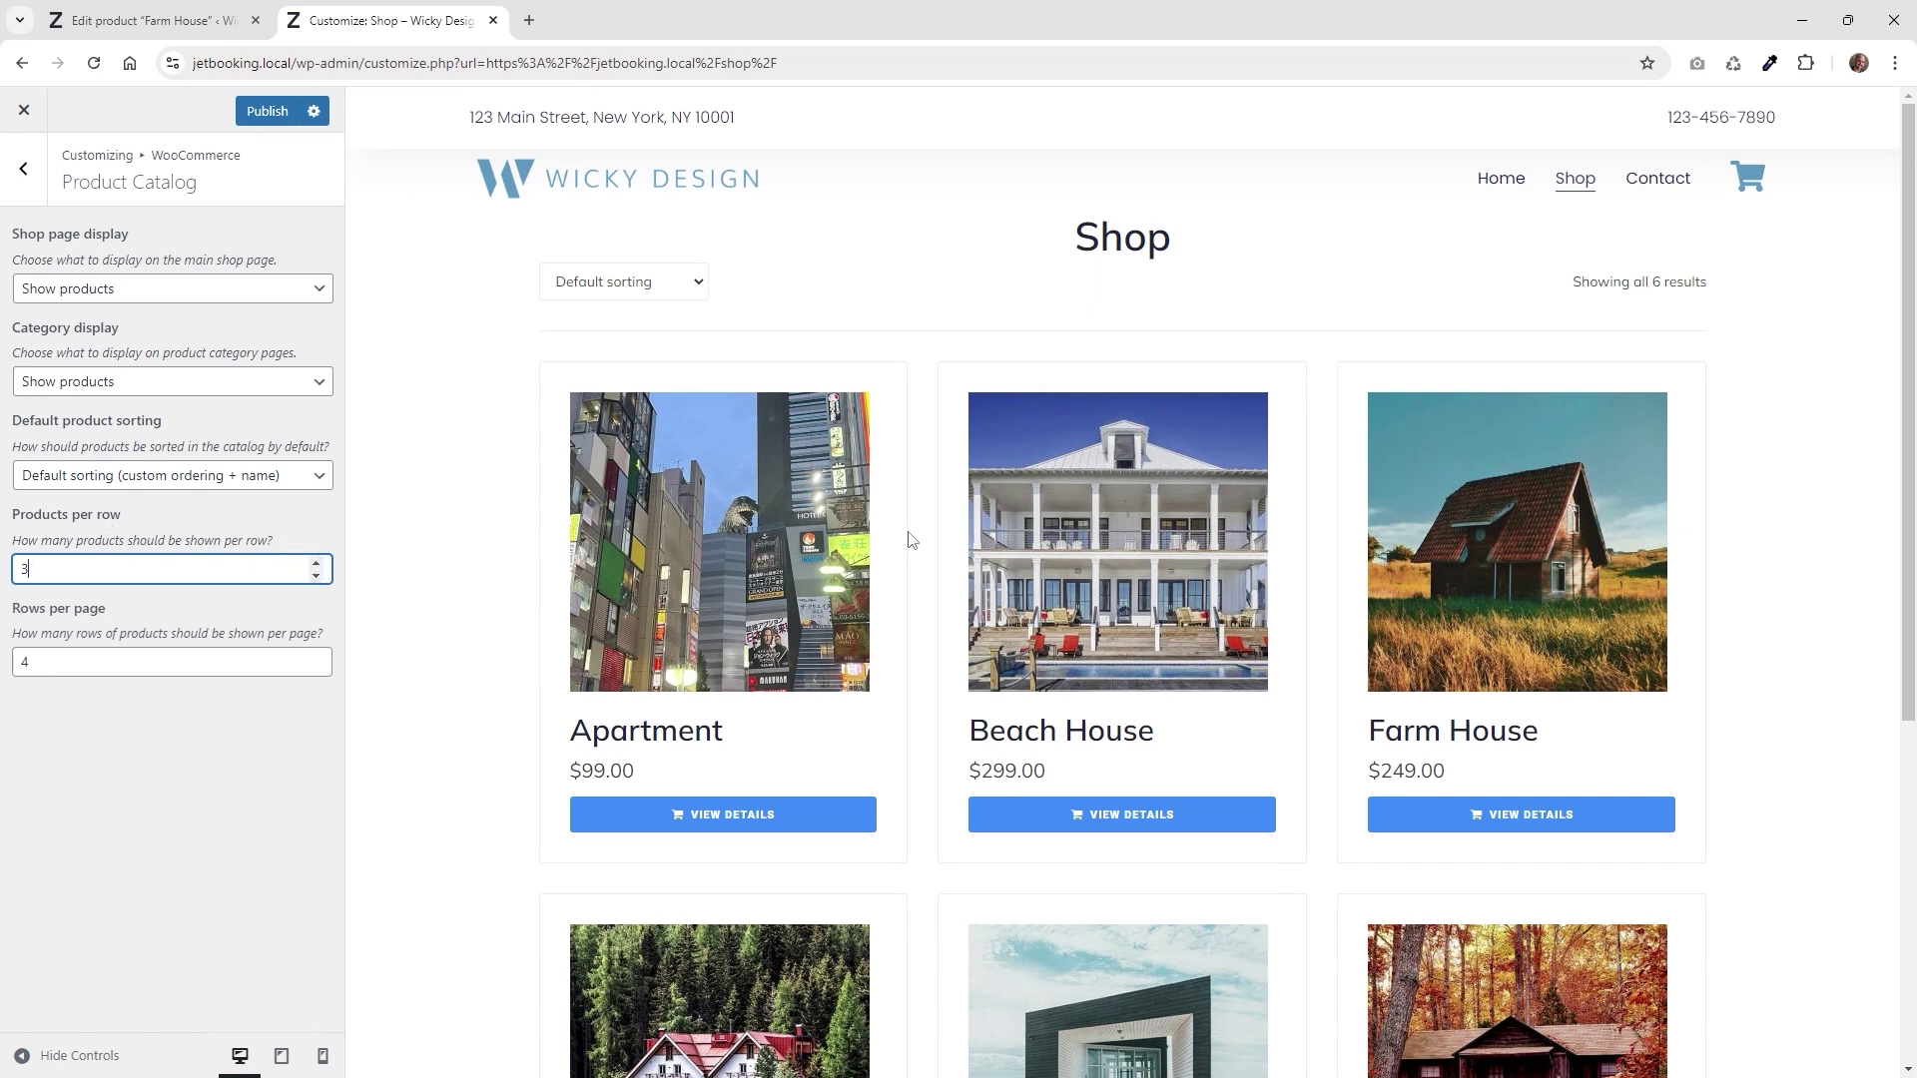
{"action": "left_click", "coordinate": [316, 577]}
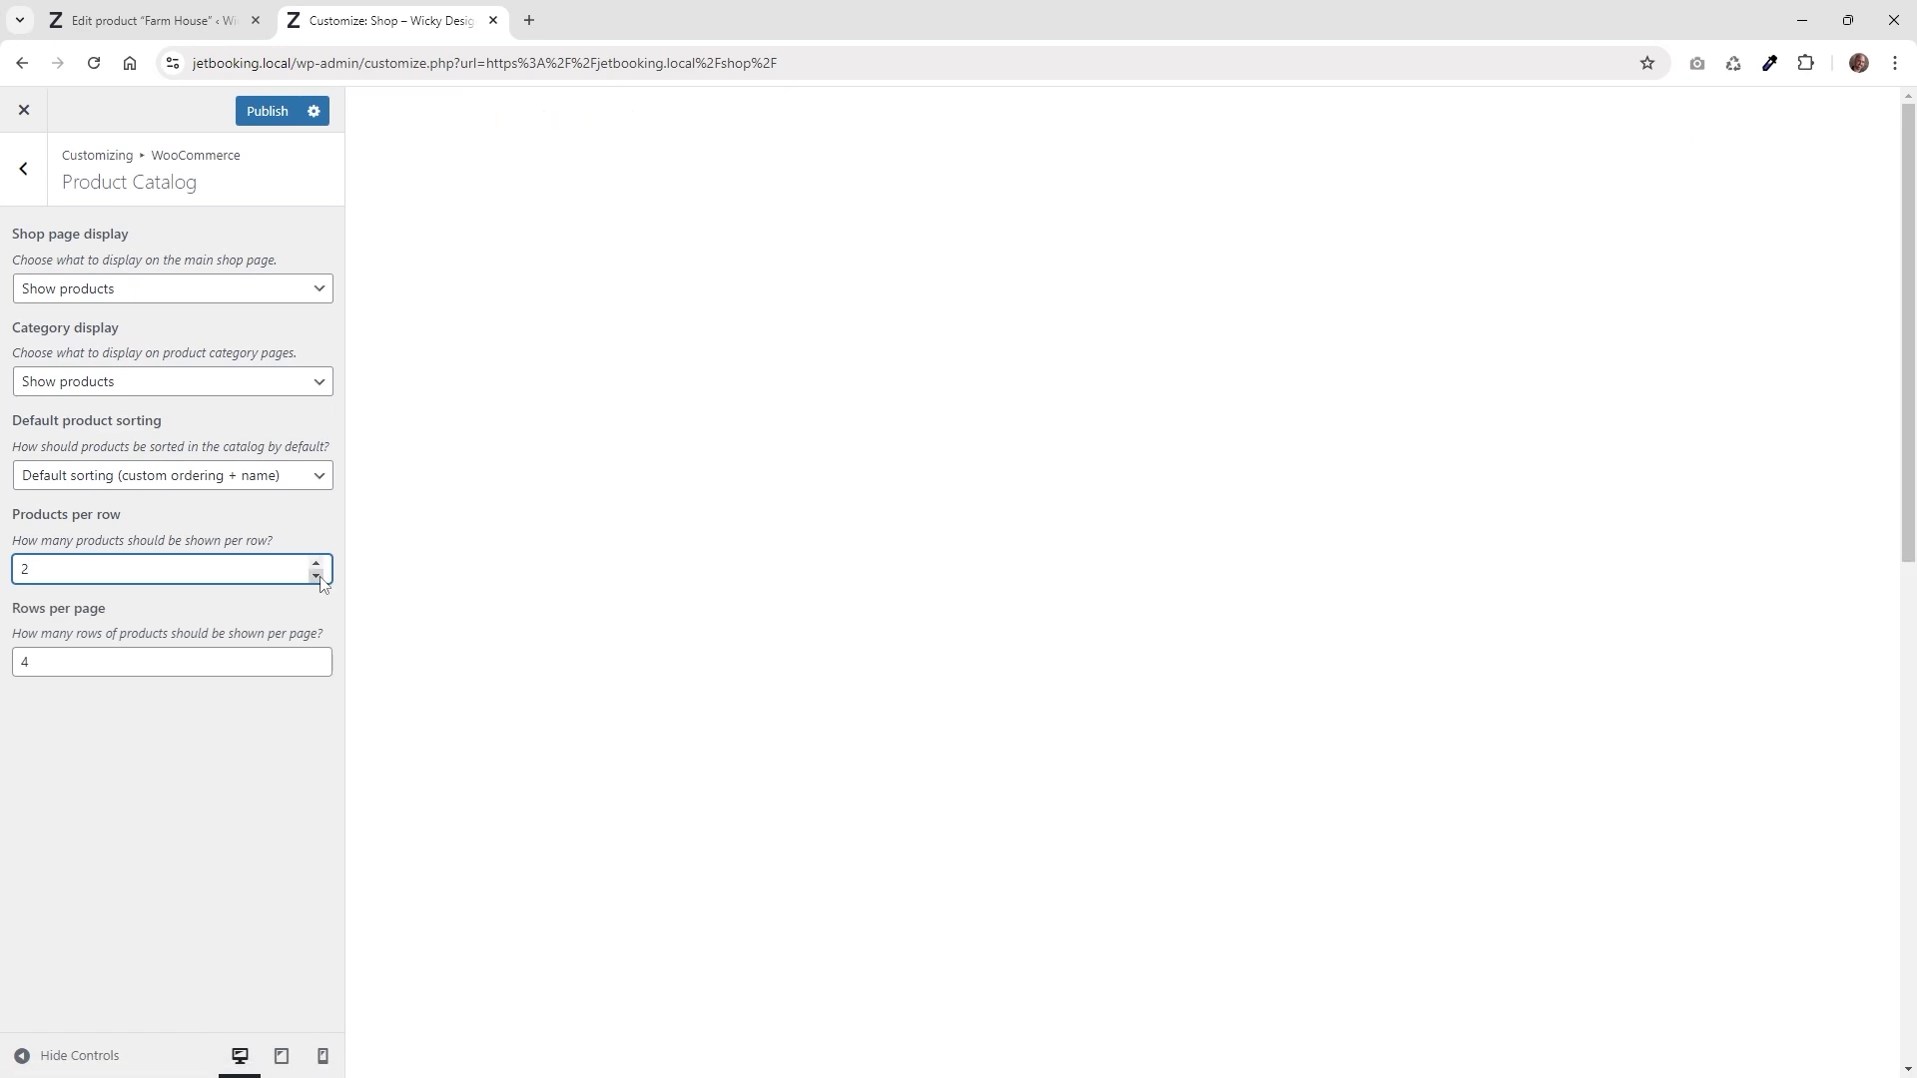
{"action": "scroll", "coordinate": [954, 669], "scroll_direction": "down", "scroll_amount": 7}
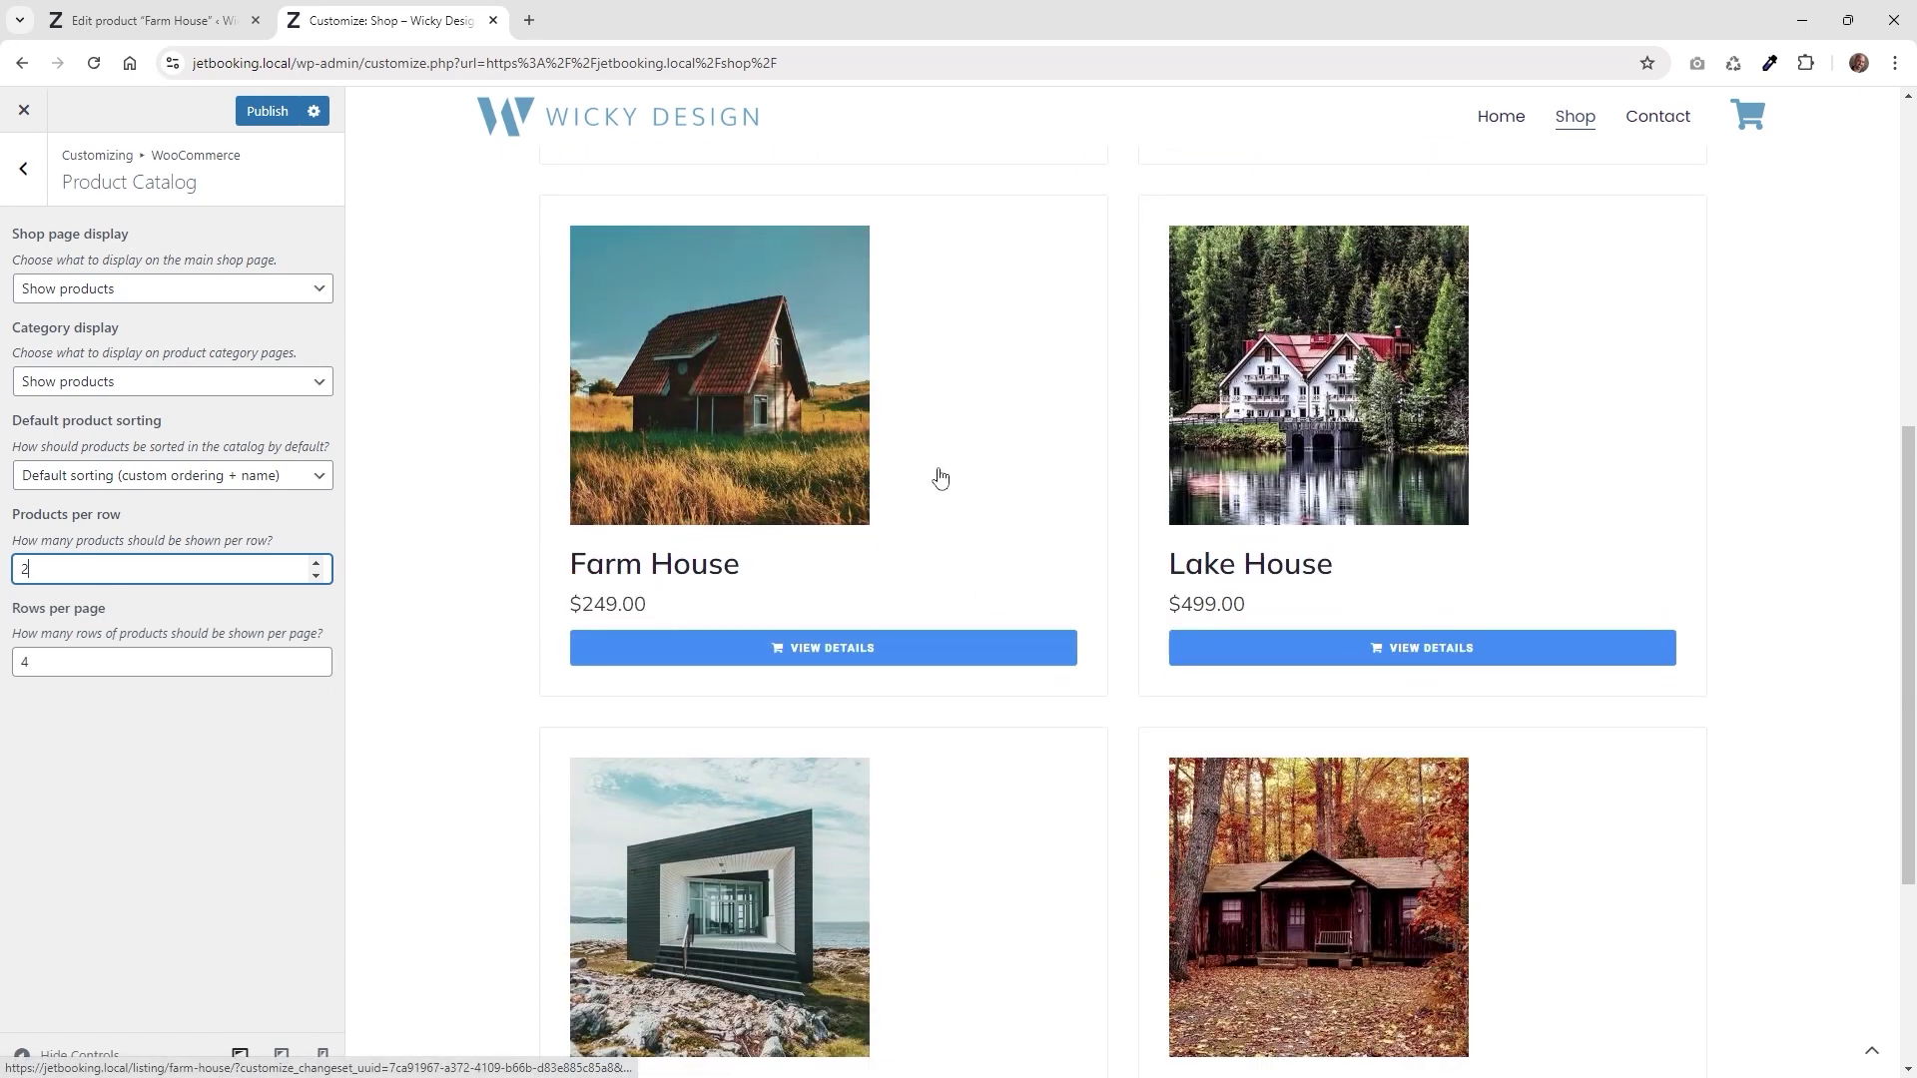
{"action": "scroll", "coordinate": [938, 474], "scroll_direction": "up", "scroll_amount": 3}
{"action": "left_click", "coordinate": [315, 563]}
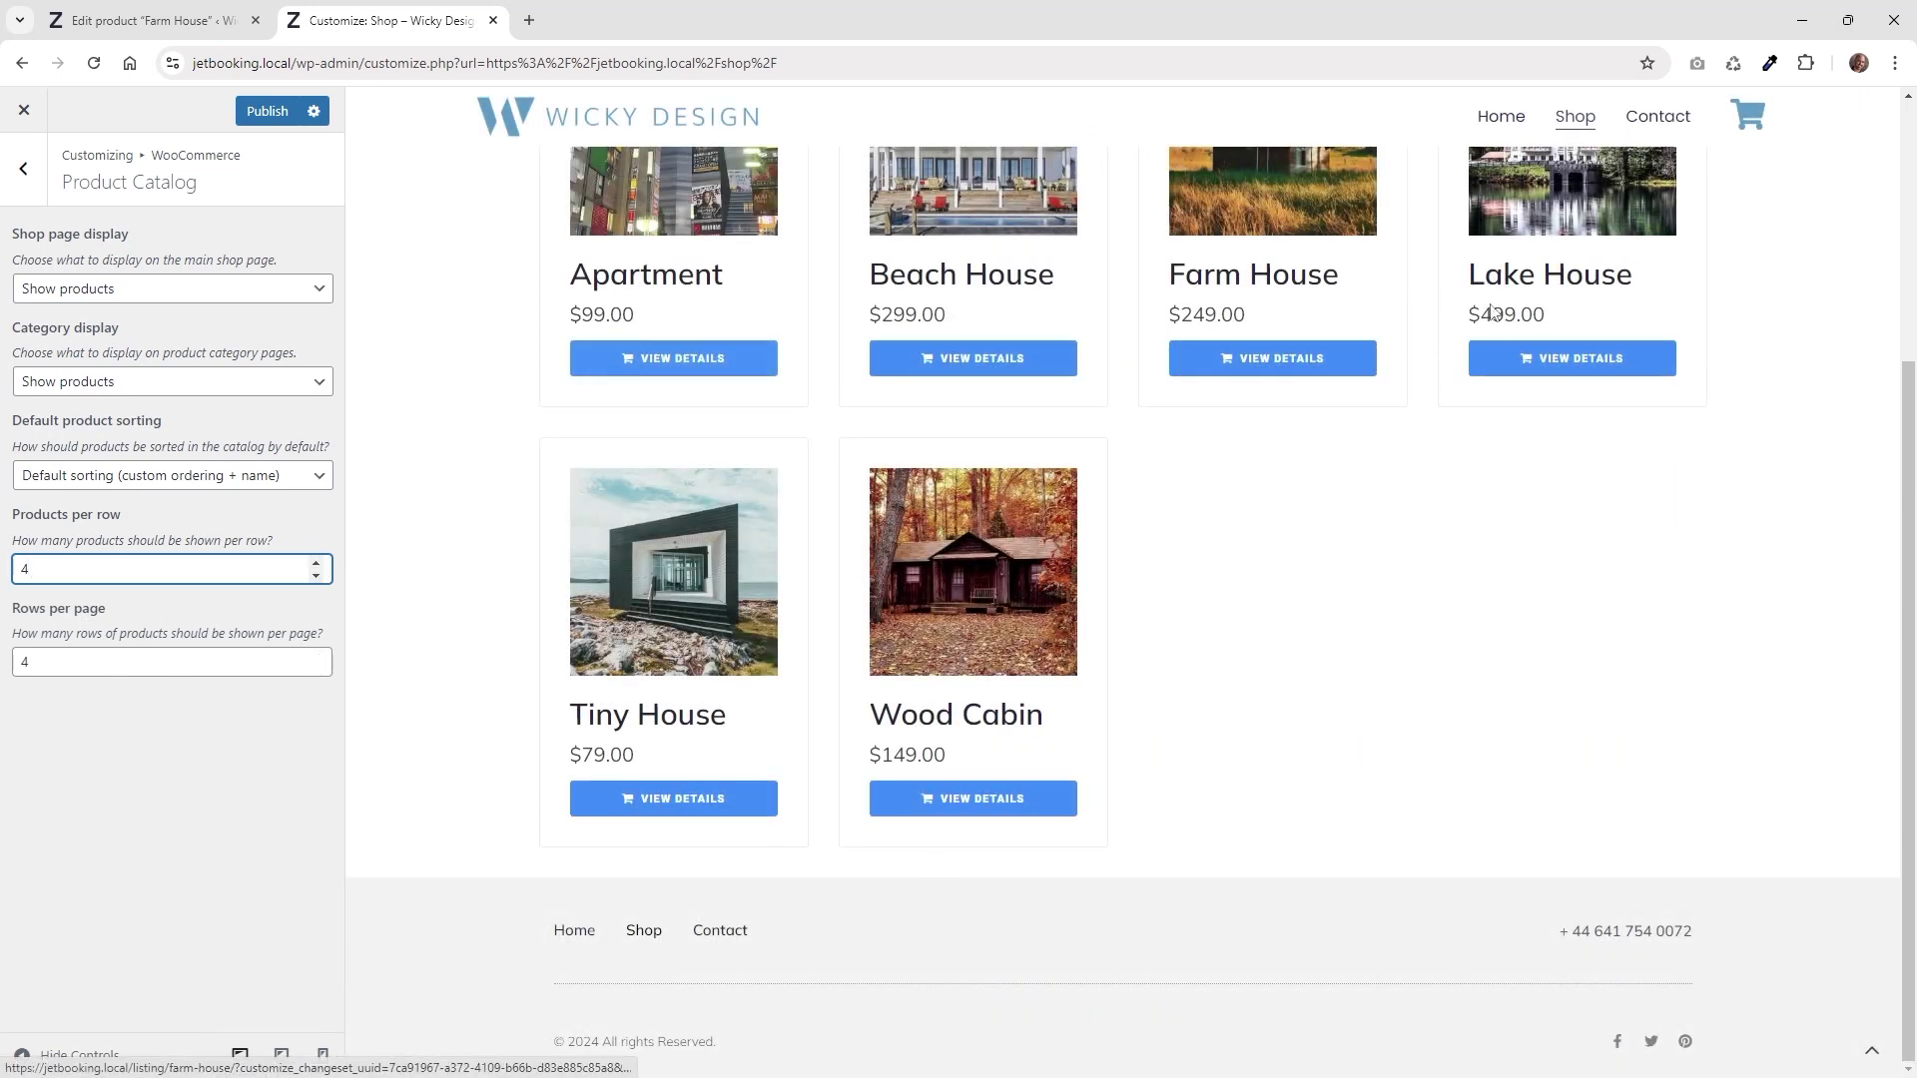
Set the shop page to 1 row of products per page and try the pagination to page 2
{"action": "left_click", "coordinate": [315, 669]}
{"action": "left_click", "coordinate": [316, 669]}
{"action": "left_click", "coordinate": [315, 668]}
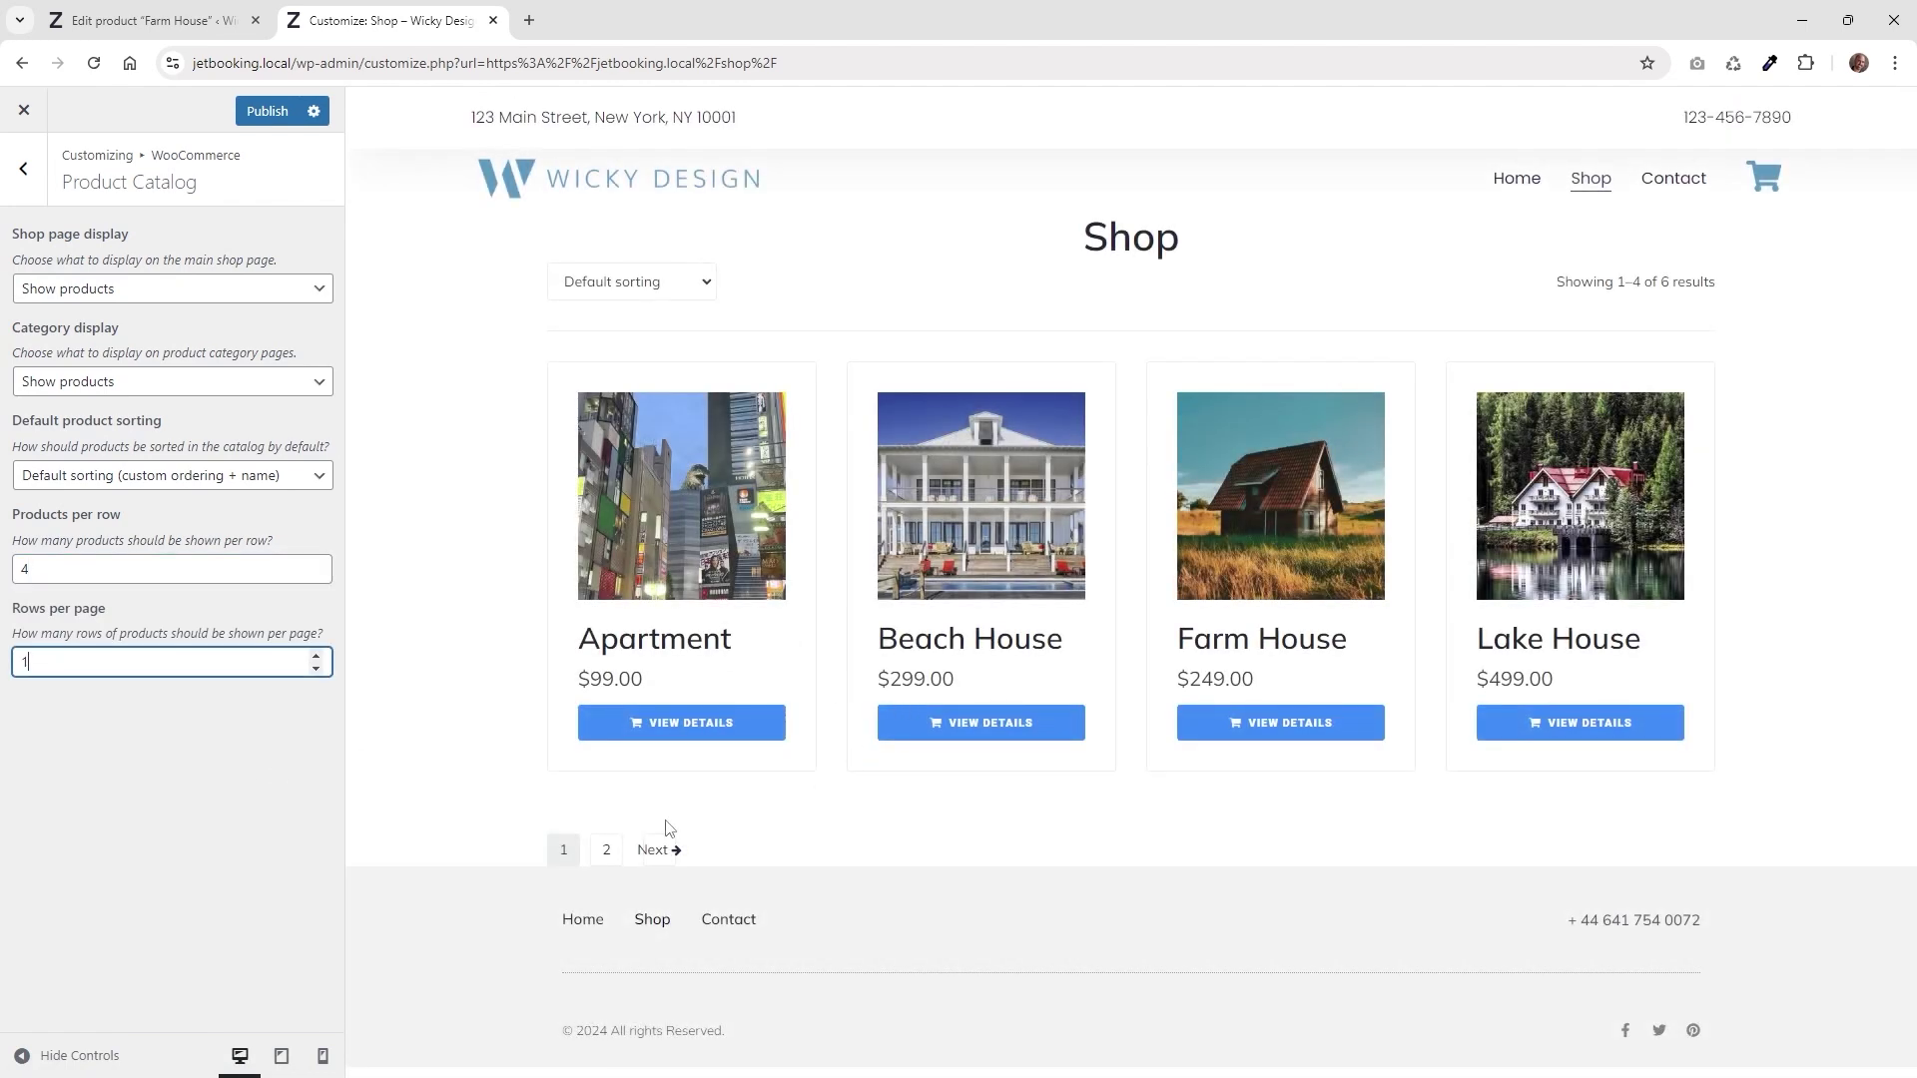
{"action": "left_click", "coordinate": [608, 851]}
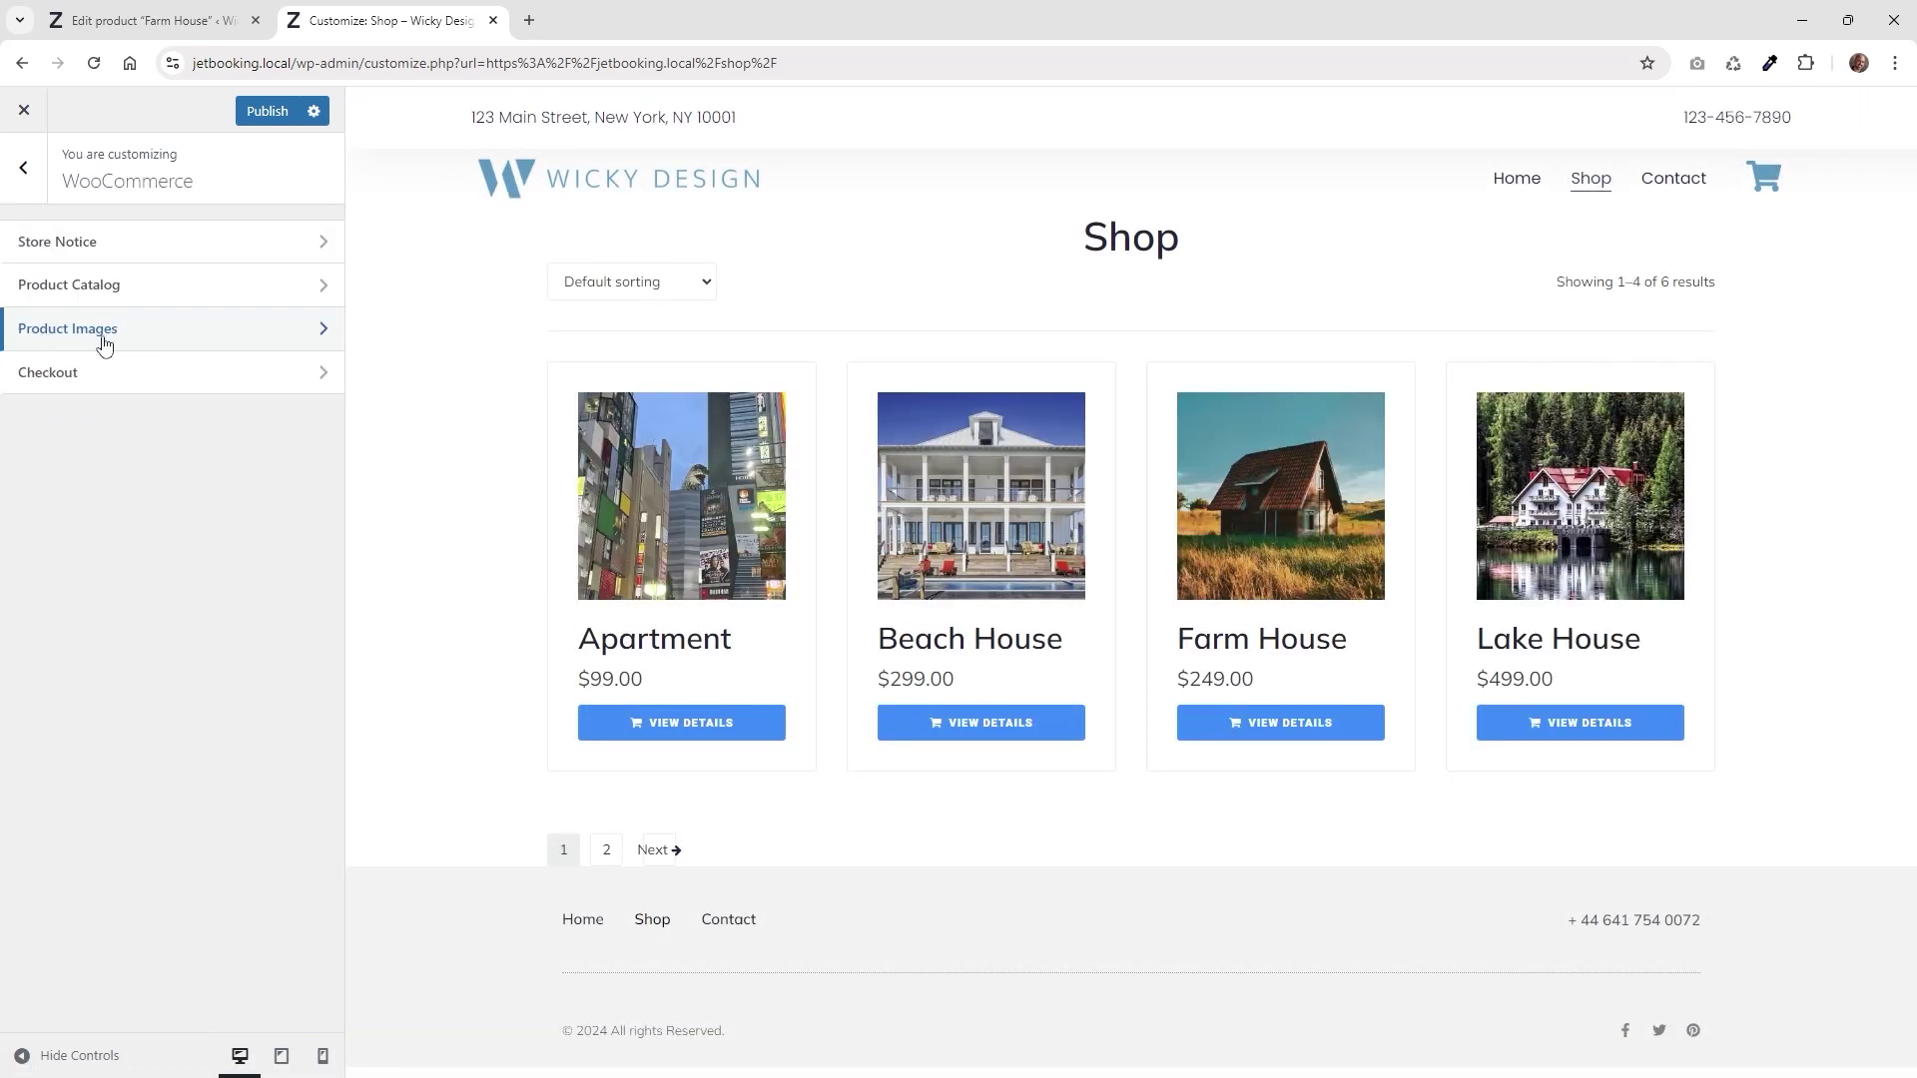
Try a thumbnail width of 150 in the WooCommerce Product Images settings, and return it to 300
{"action": "left_click", "coordinate": [104, 340]}
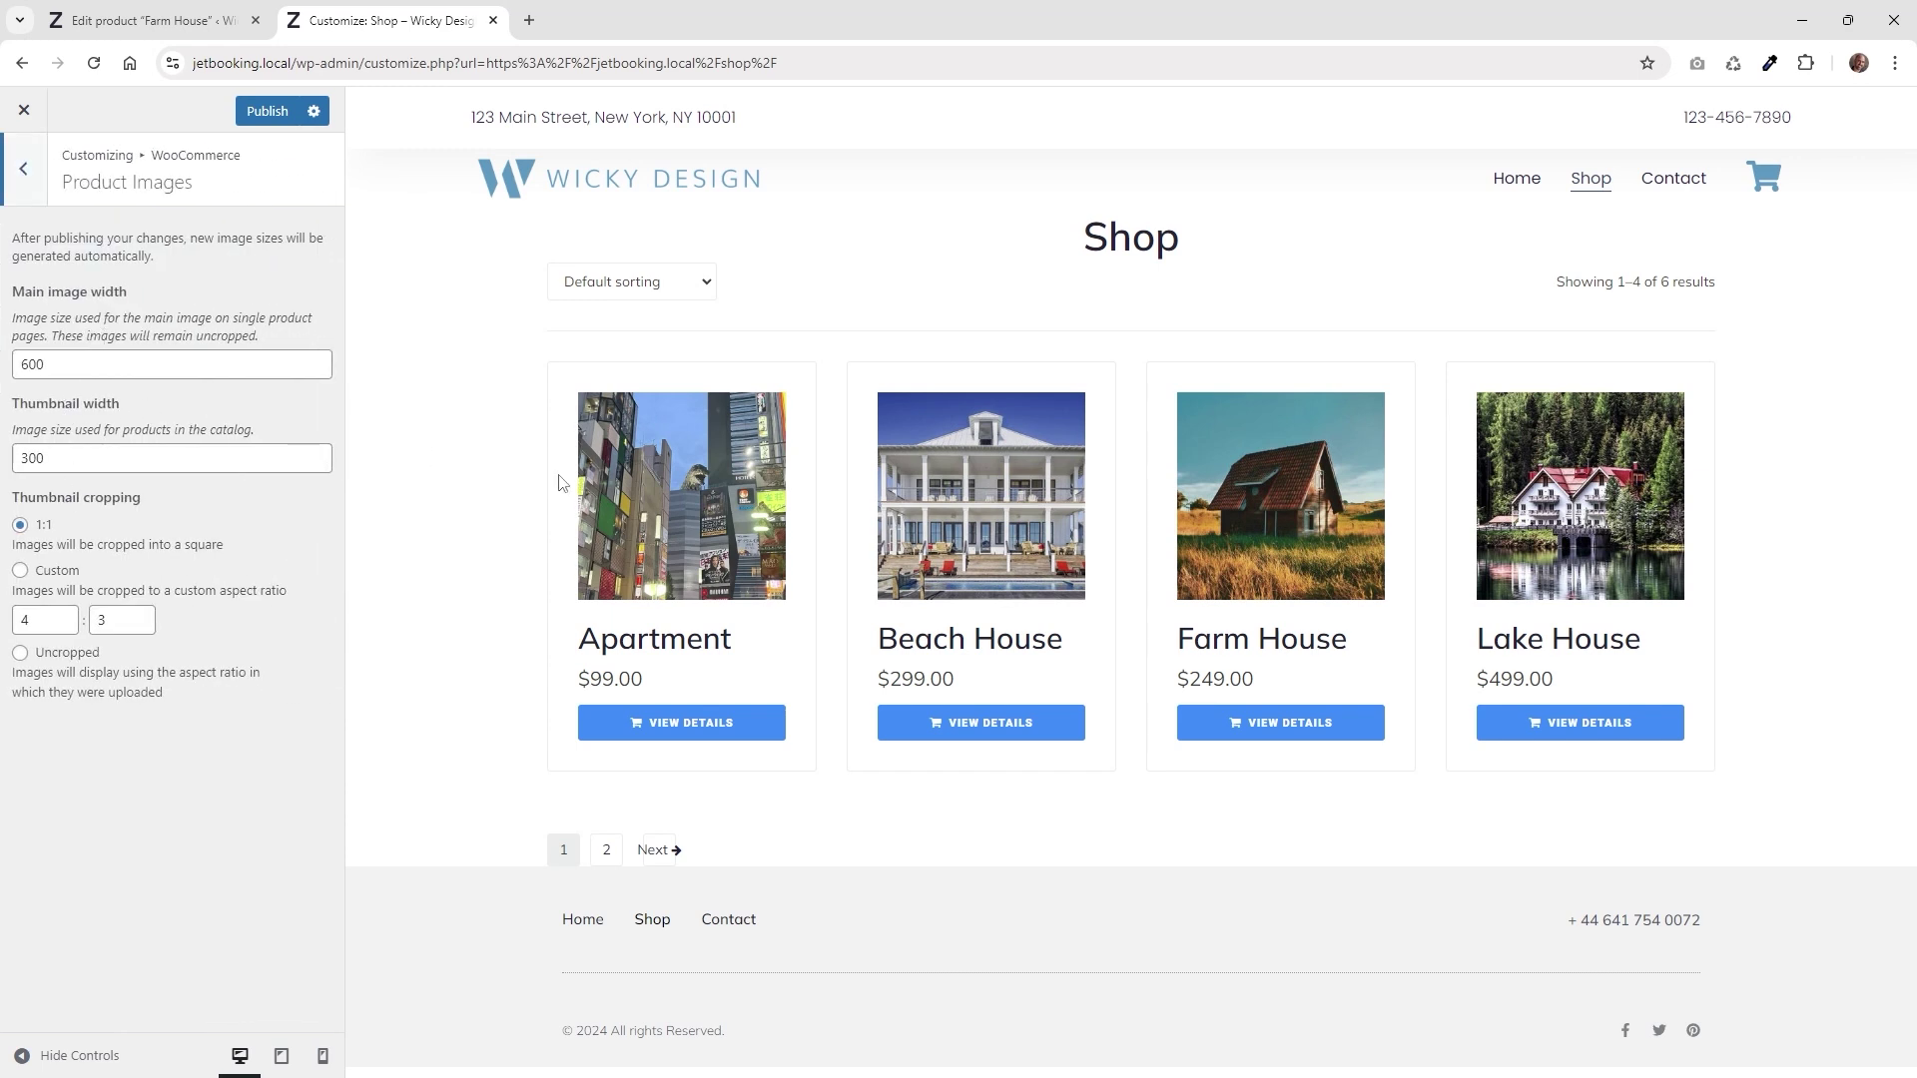
{"action": "double_click", "coordinate": [24, 451]}
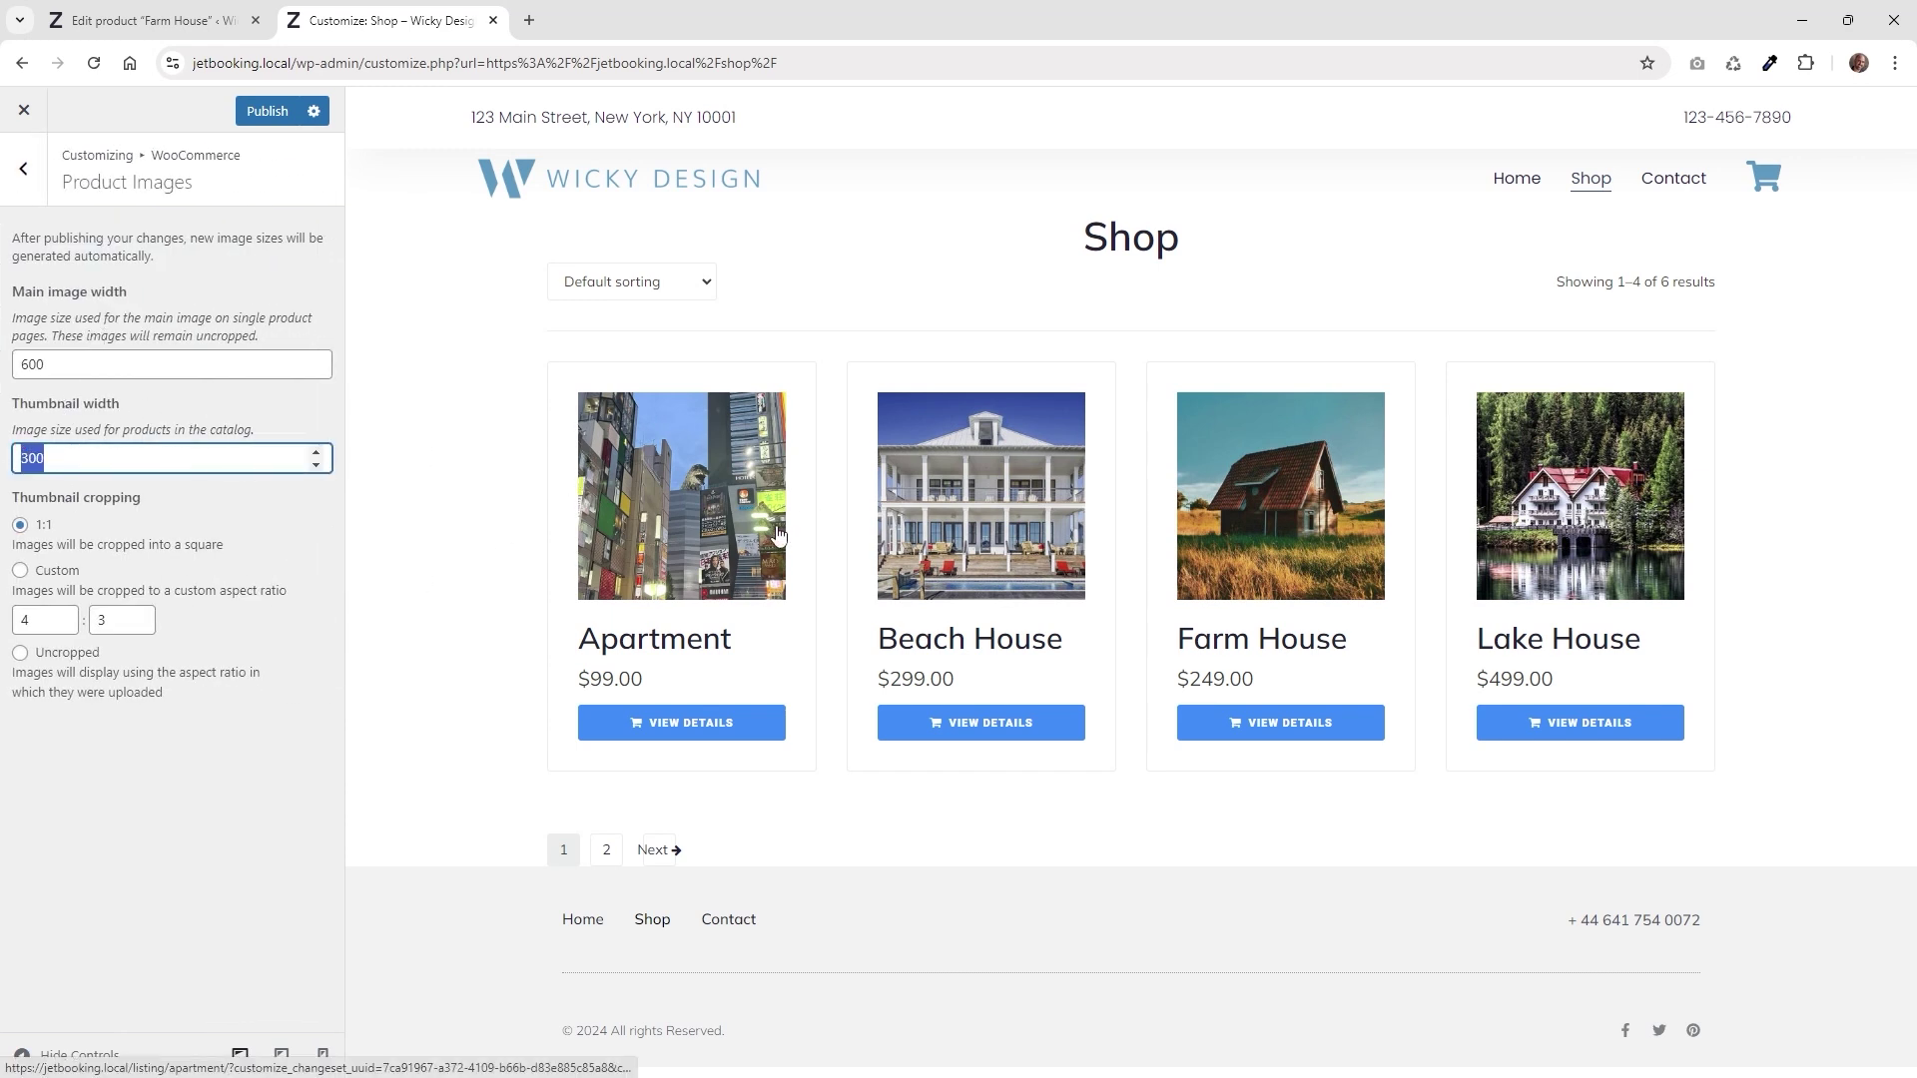
{"action": "type", "text": "150"}
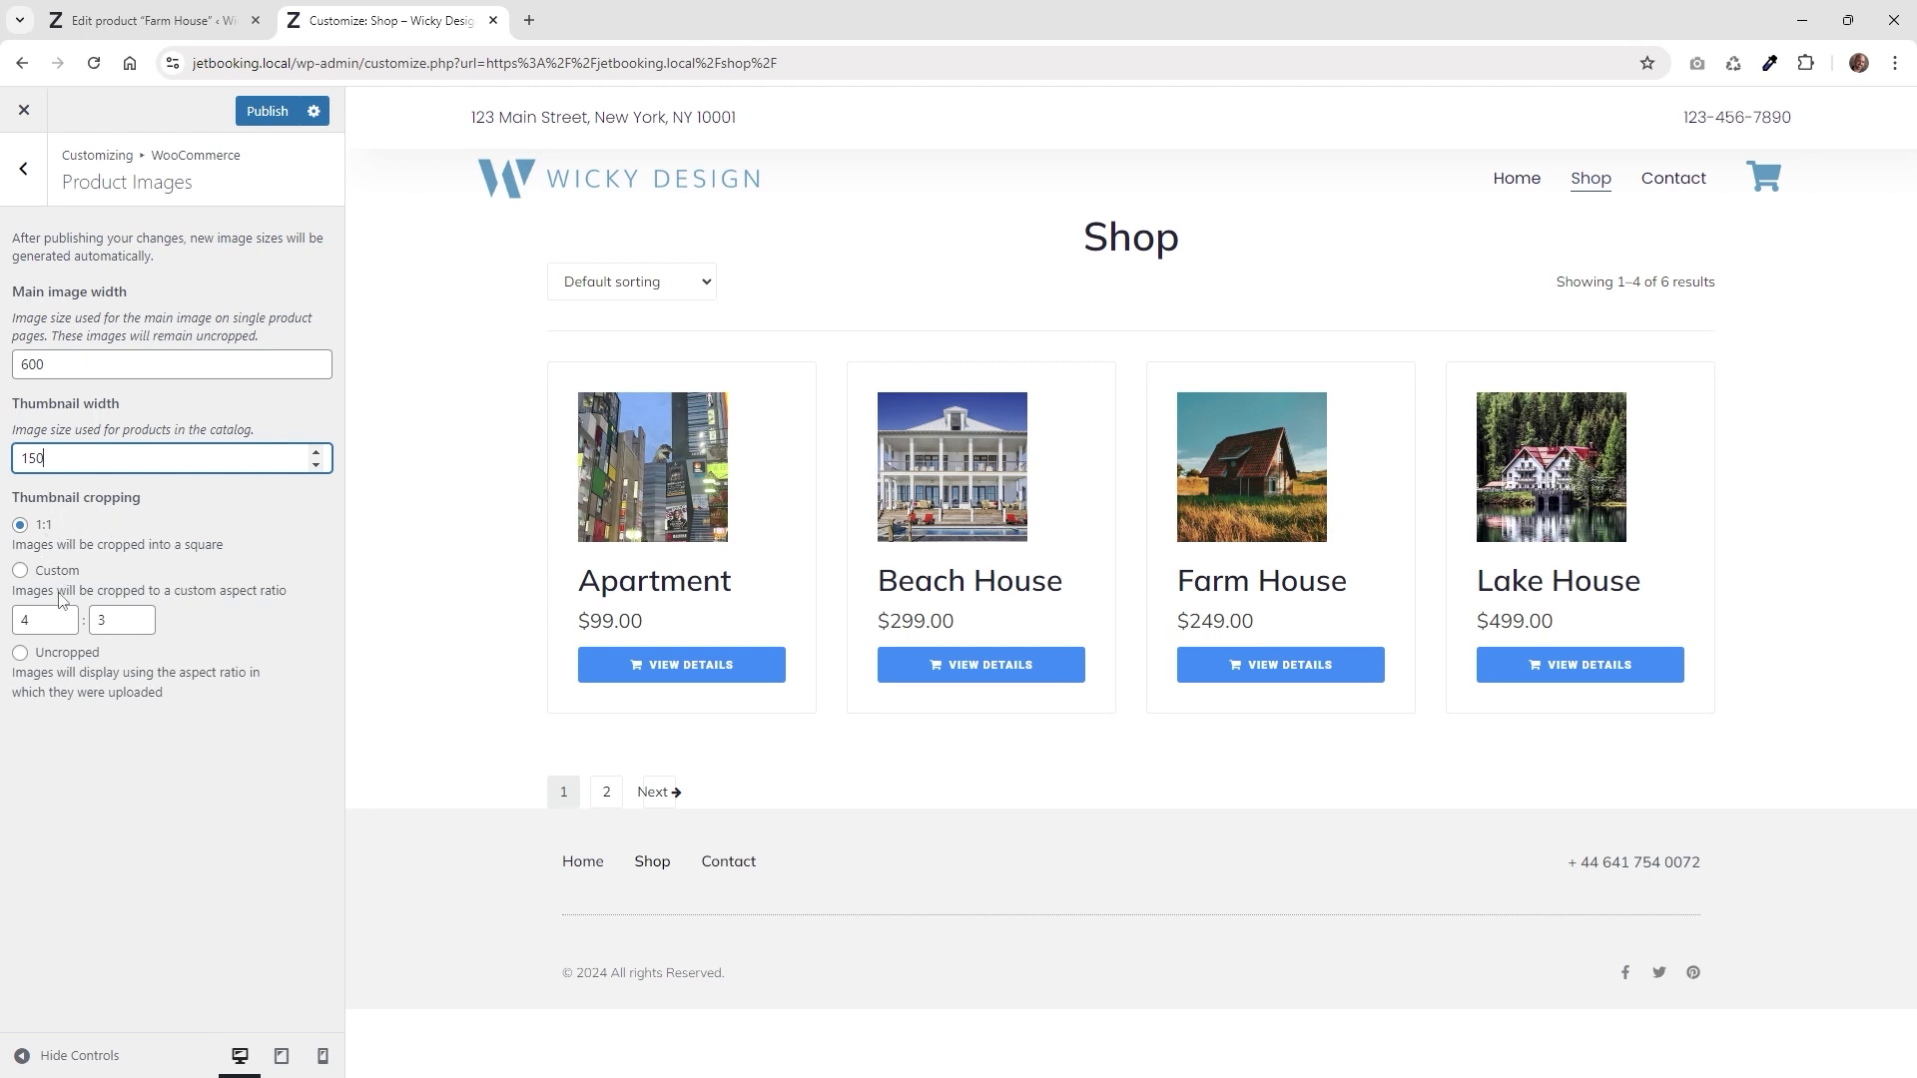
{"action": "left_click_drag", "start_coordinate": [60, 458], "coordinate": [4, 459]}
{"action": "type", "text": "300"}
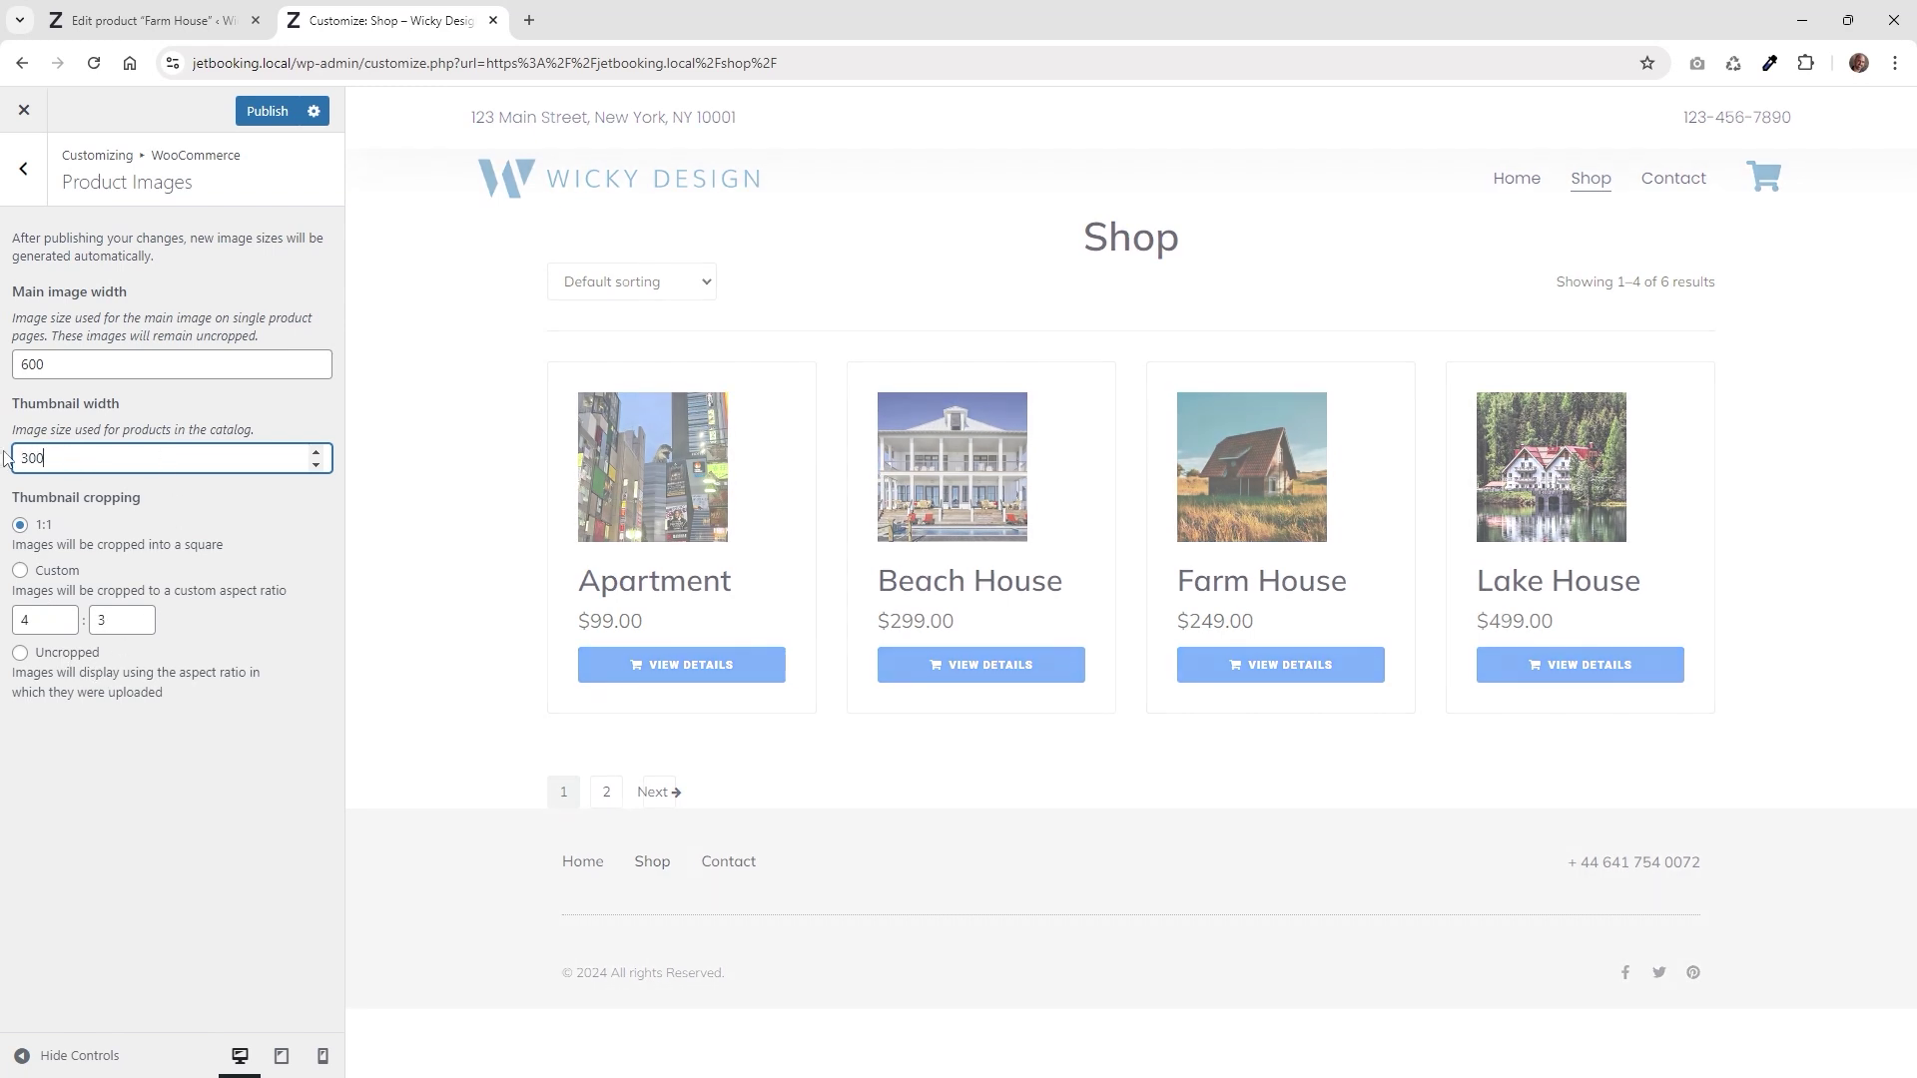
{"action": "left_click", "coordinate": [217, 915]}
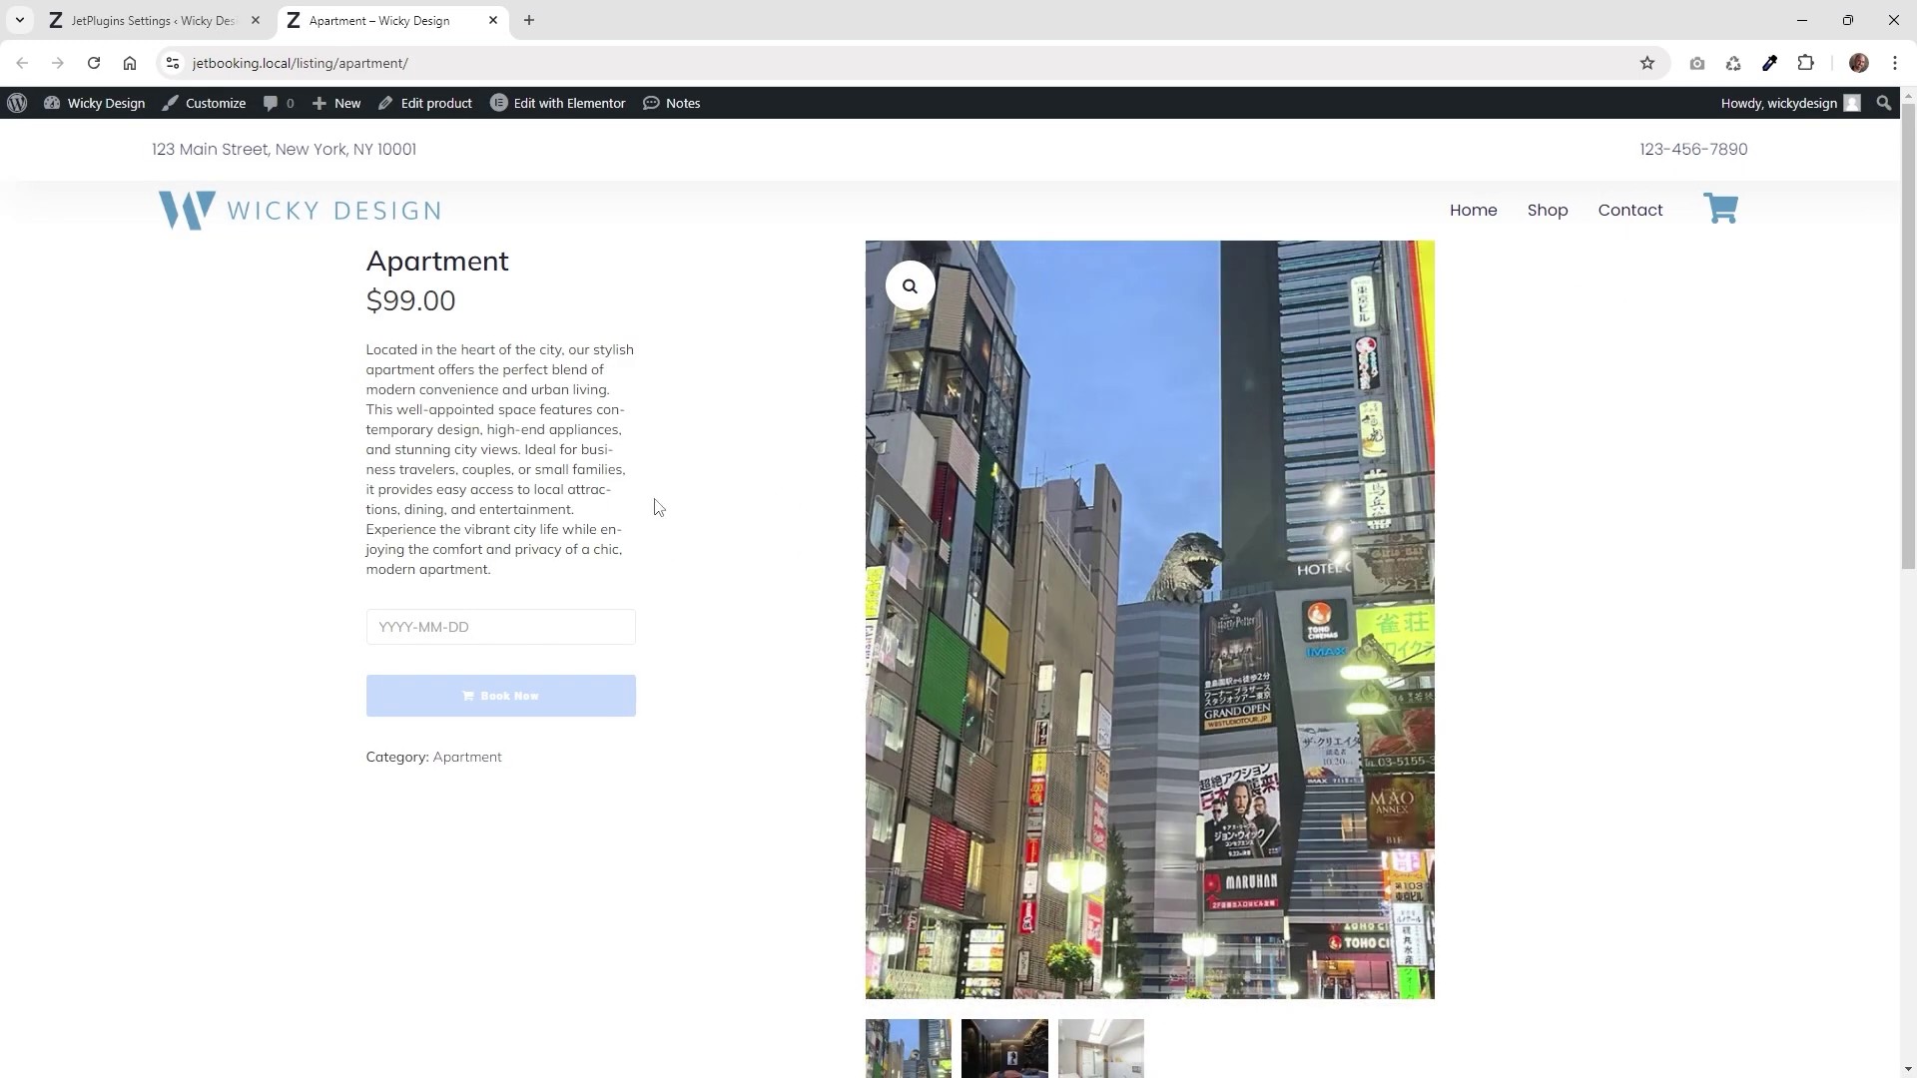
Review JetWooBuilder's general settings and widgets and JetProductGallery's available widgets in the JetPlugins settings
{"action": "left_click", "coordinate": [184, 12]}
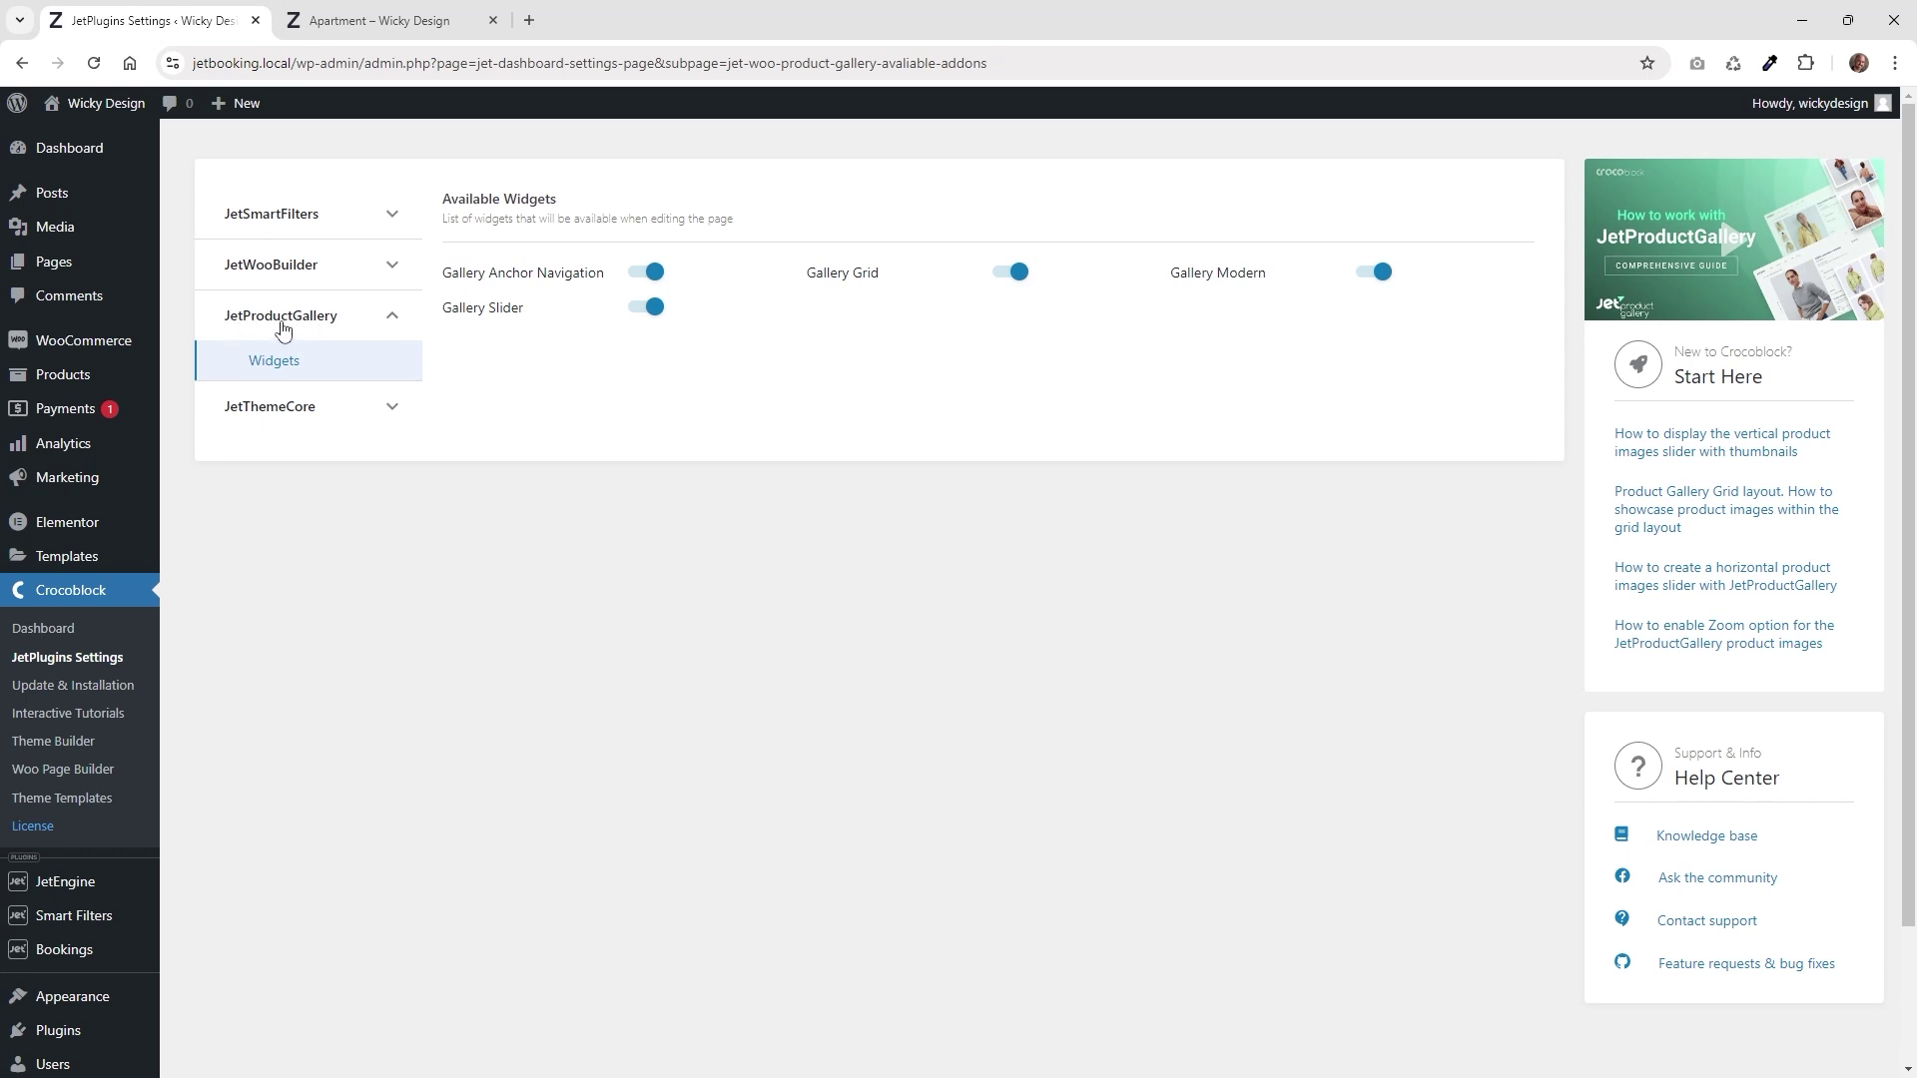
{"action": "left_click", "coordinate": [310, 265]}
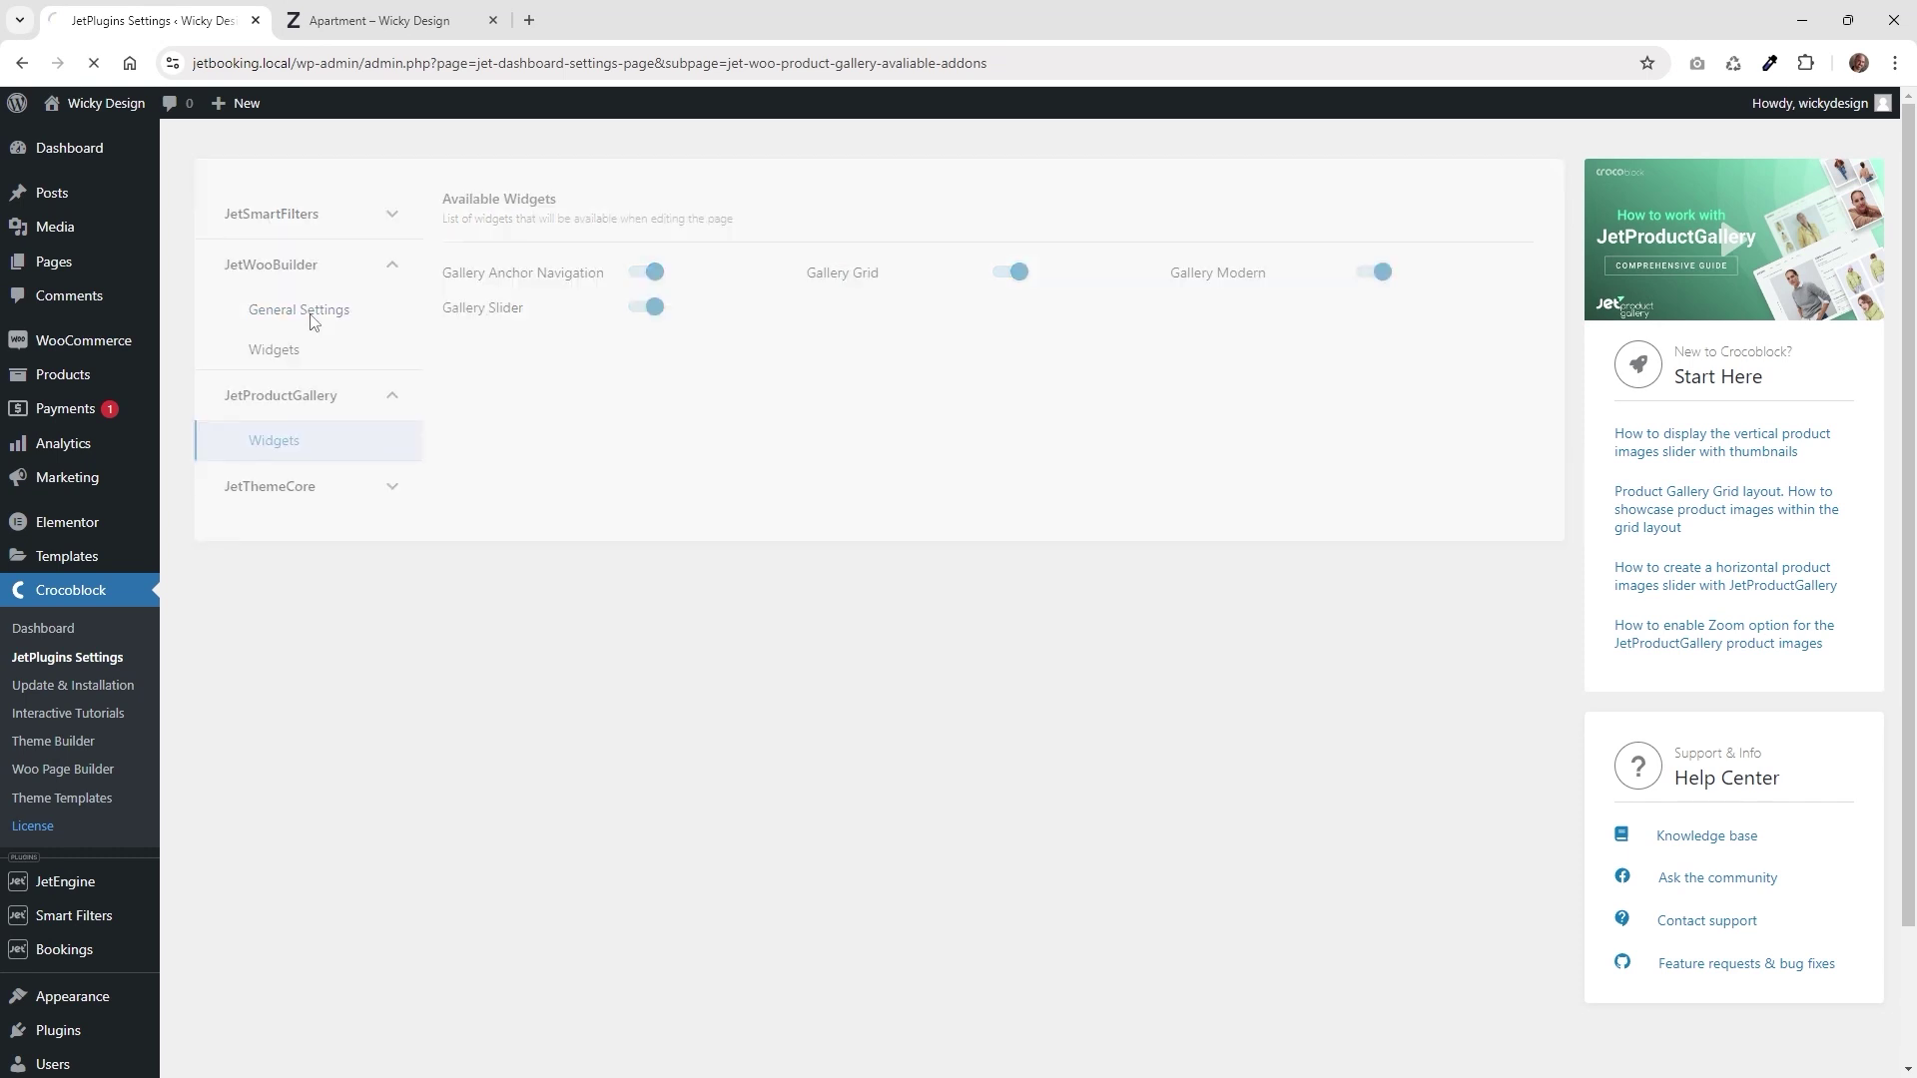
{"action": "left_click", "coordinate": [314, 311]}
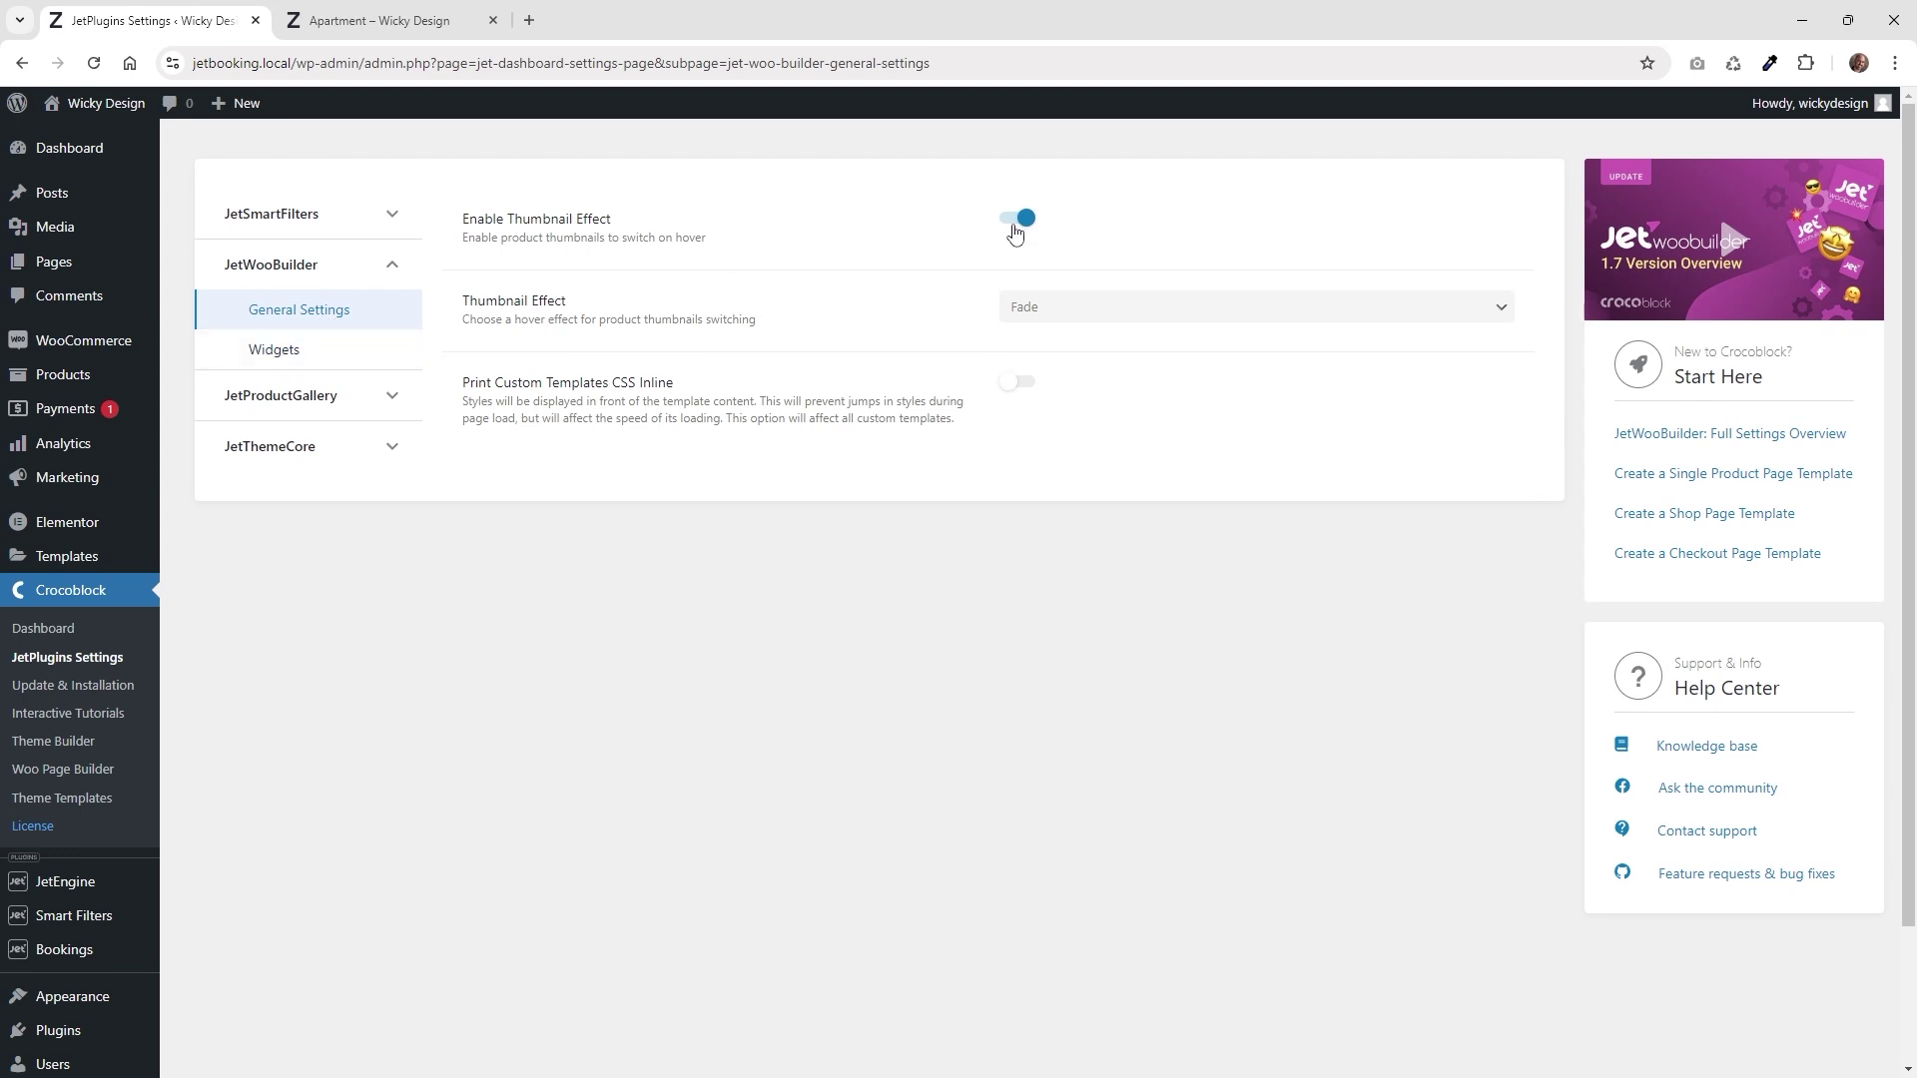
{"action": "left_click", "coordinate": [301, 353]}
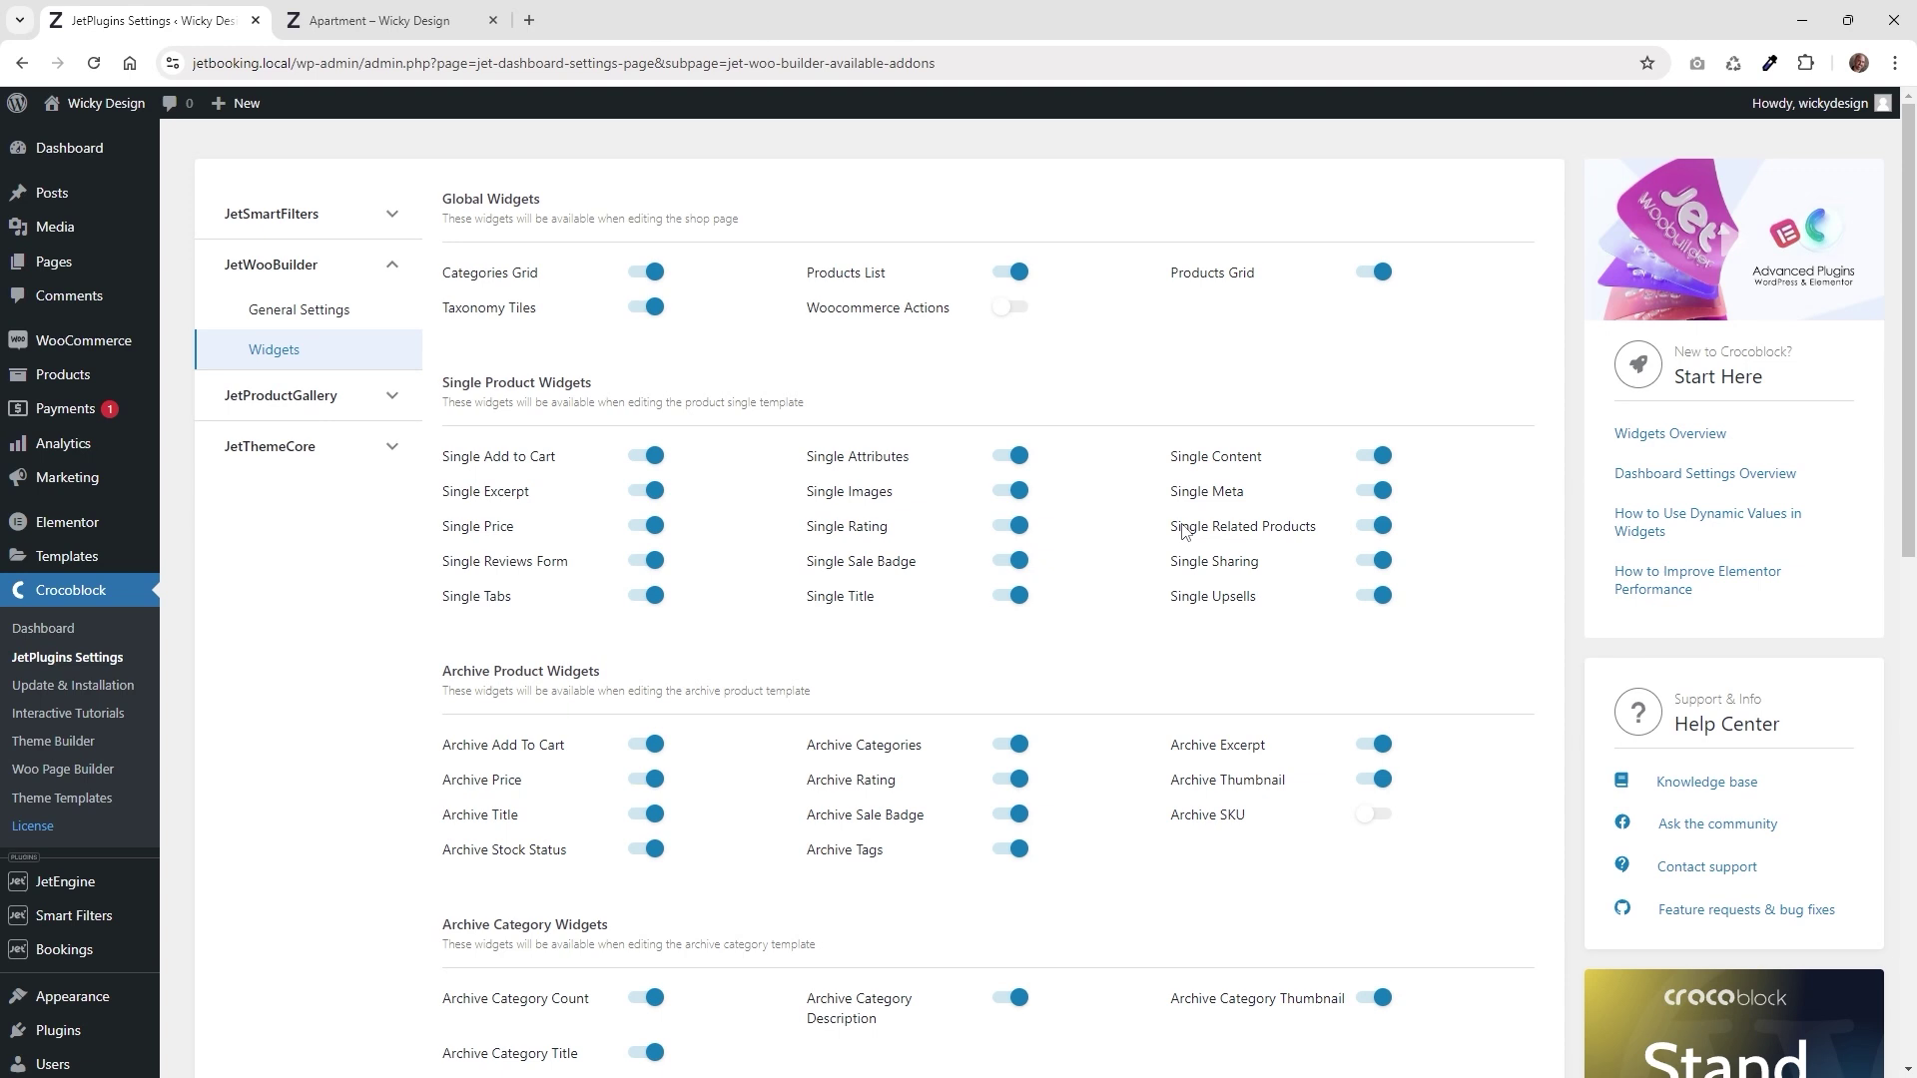
{"action": "left_click", "coordinate": [334, 399]}
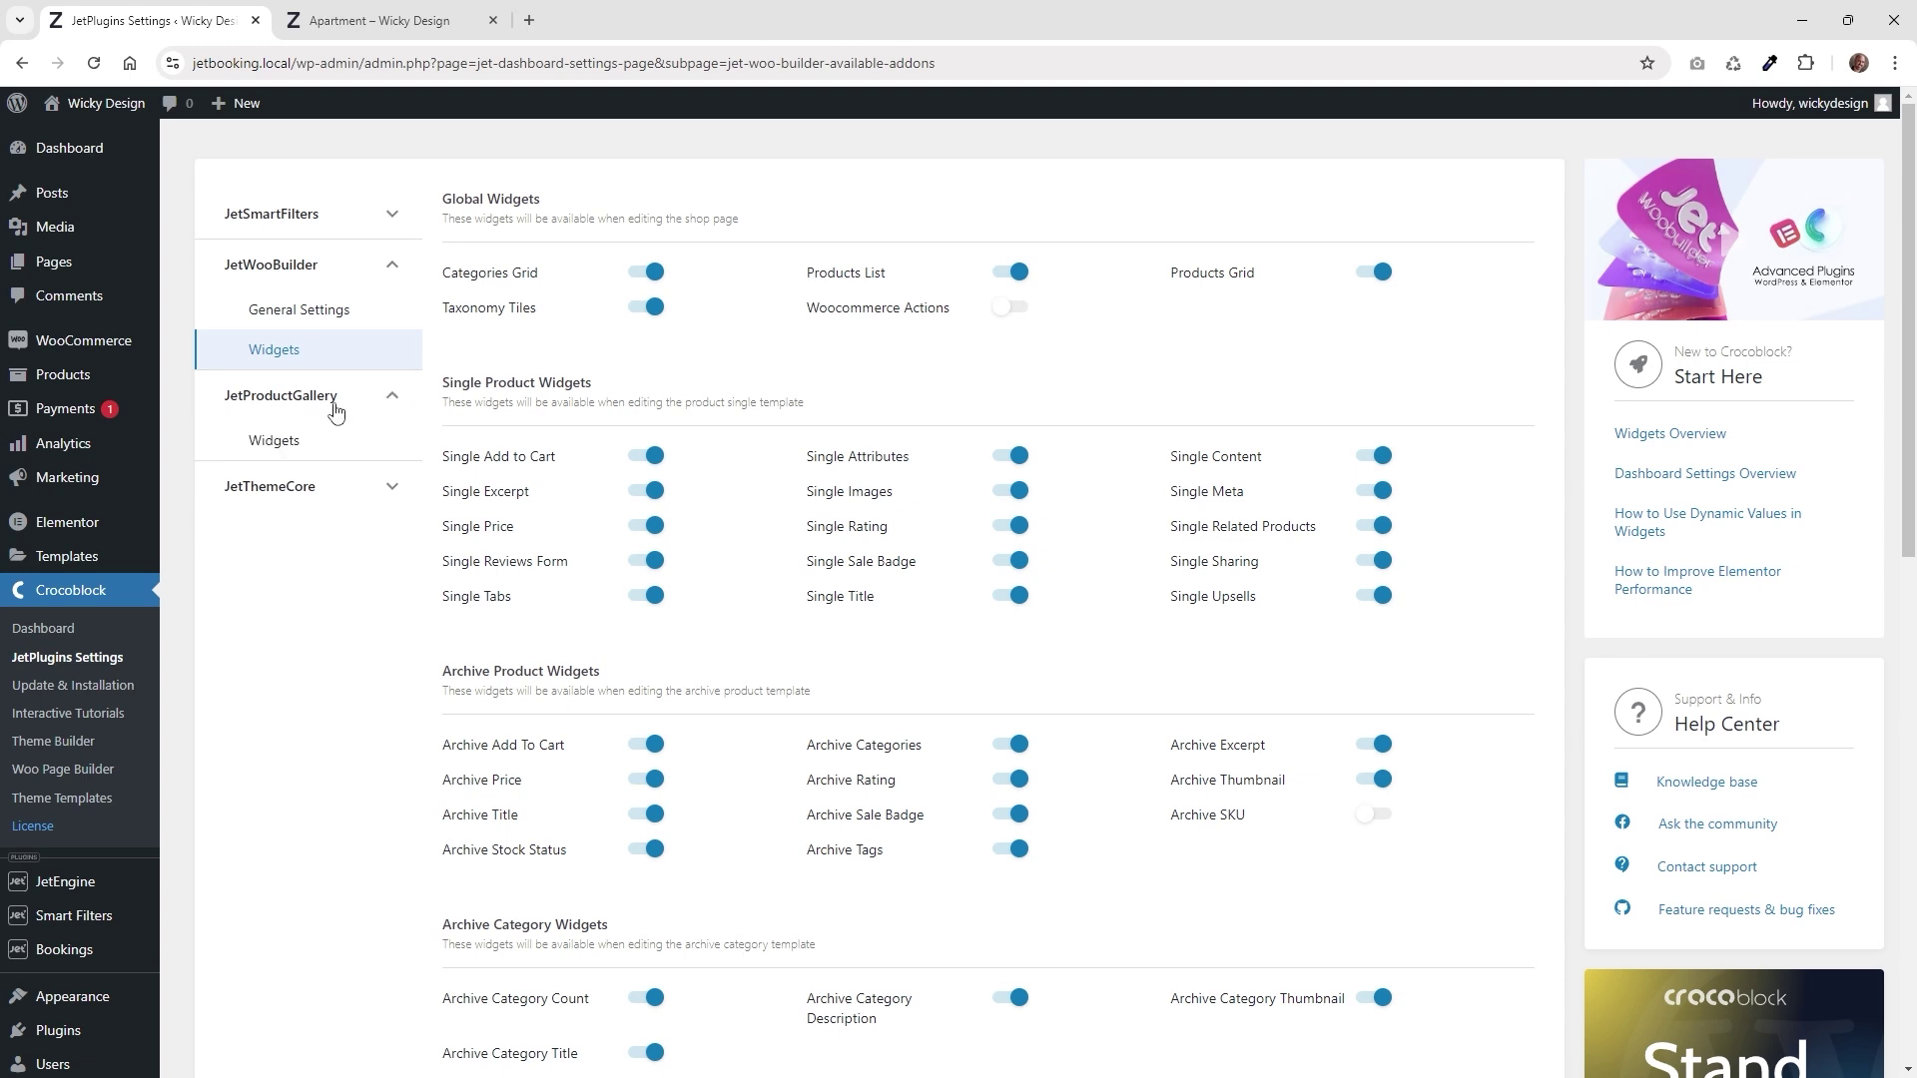
{"action": "left_click", "coordinate": [285, 447]}
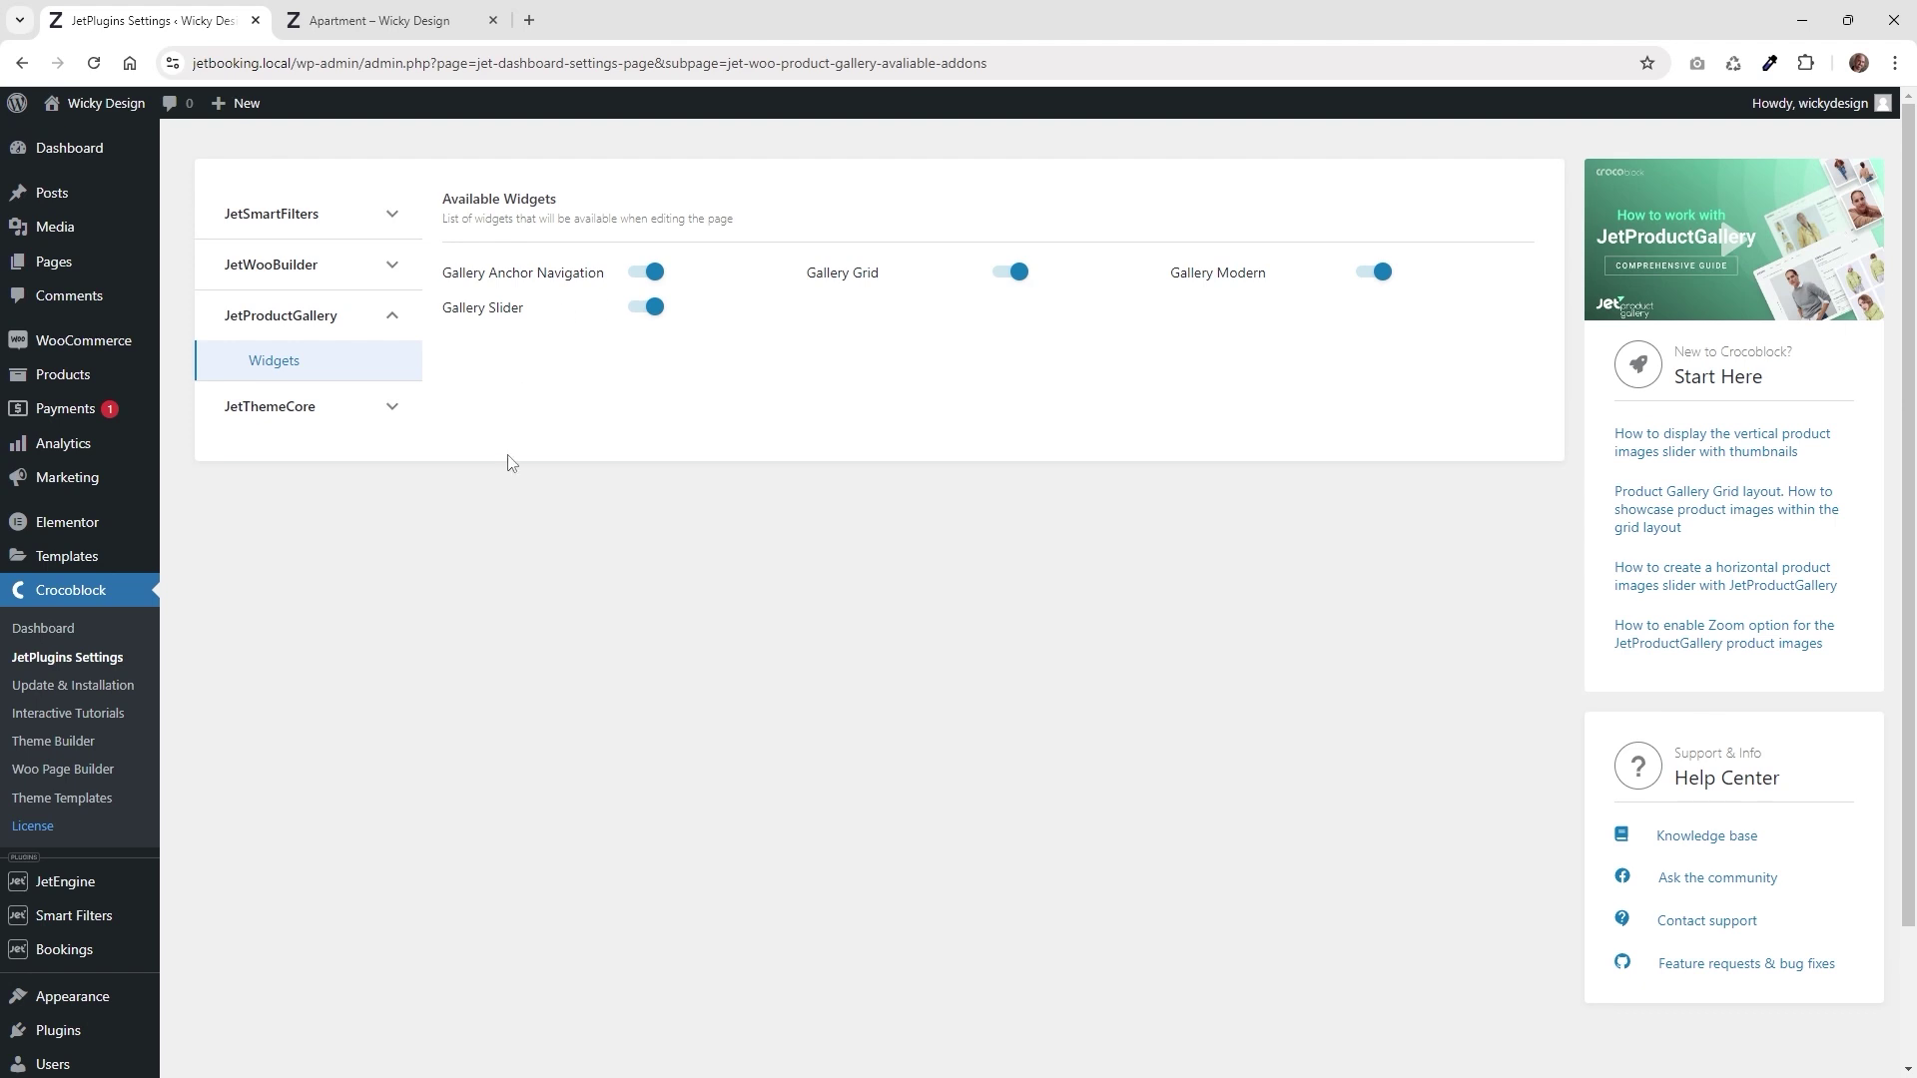
Open the Woo Page Builder templates and start a new template for Single
{"action": "left_click", "coordinate": [55, 774]}
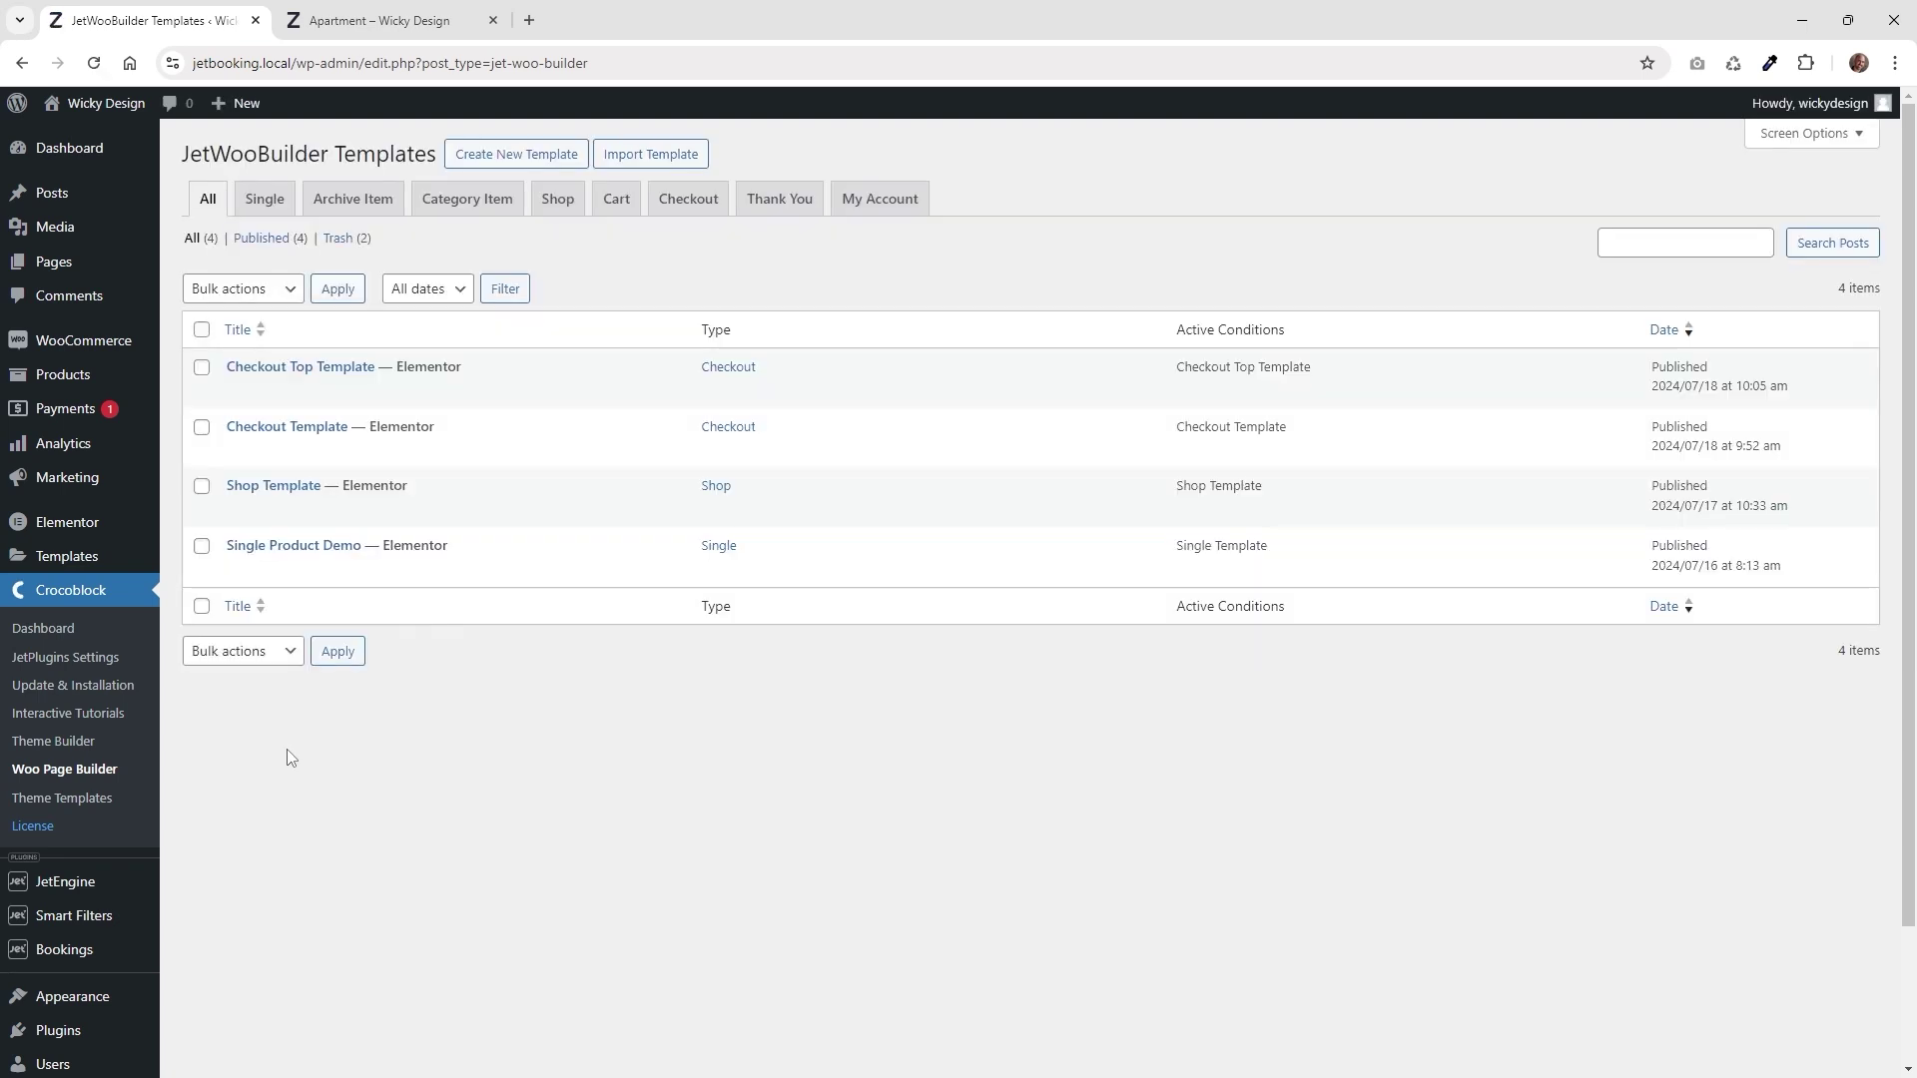
{"action": "left_click", "coordinate": [495, 160]}
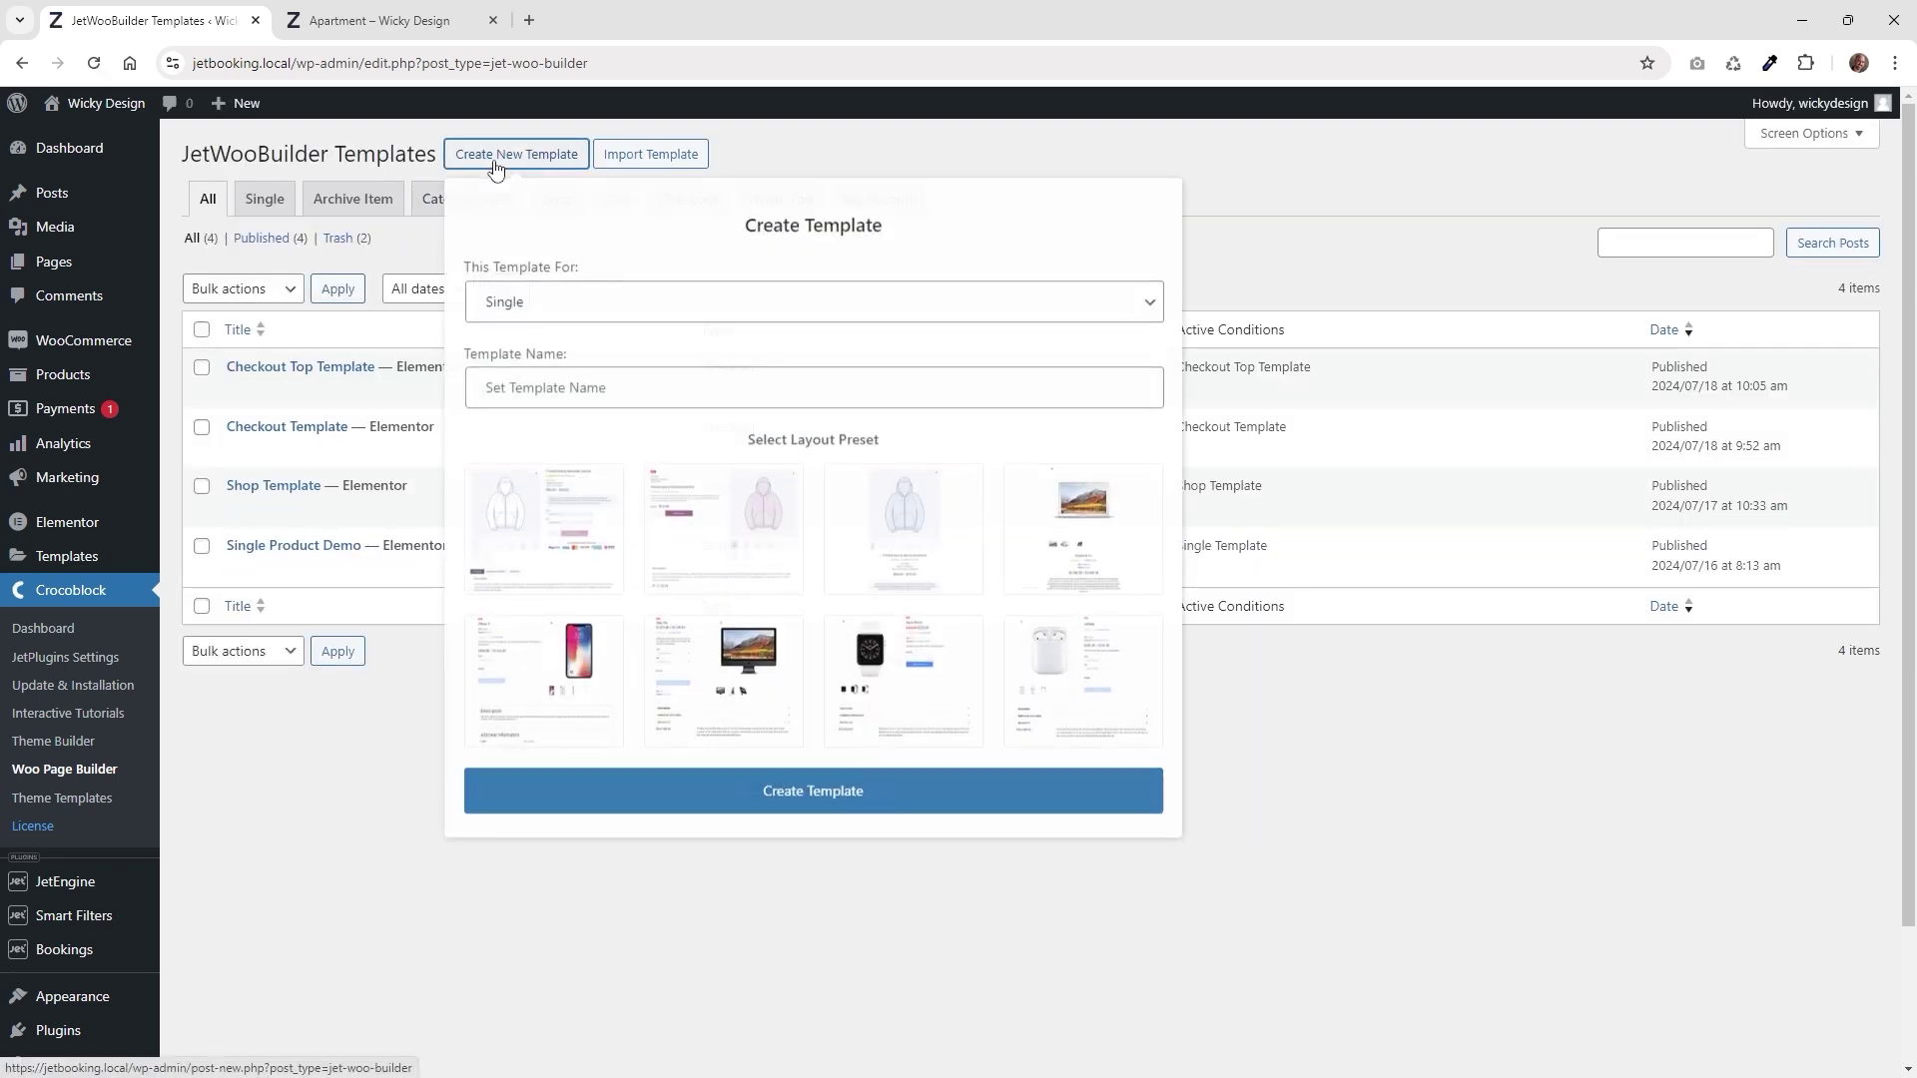
{"action": "left_click", "coordinate": [557, 311]}
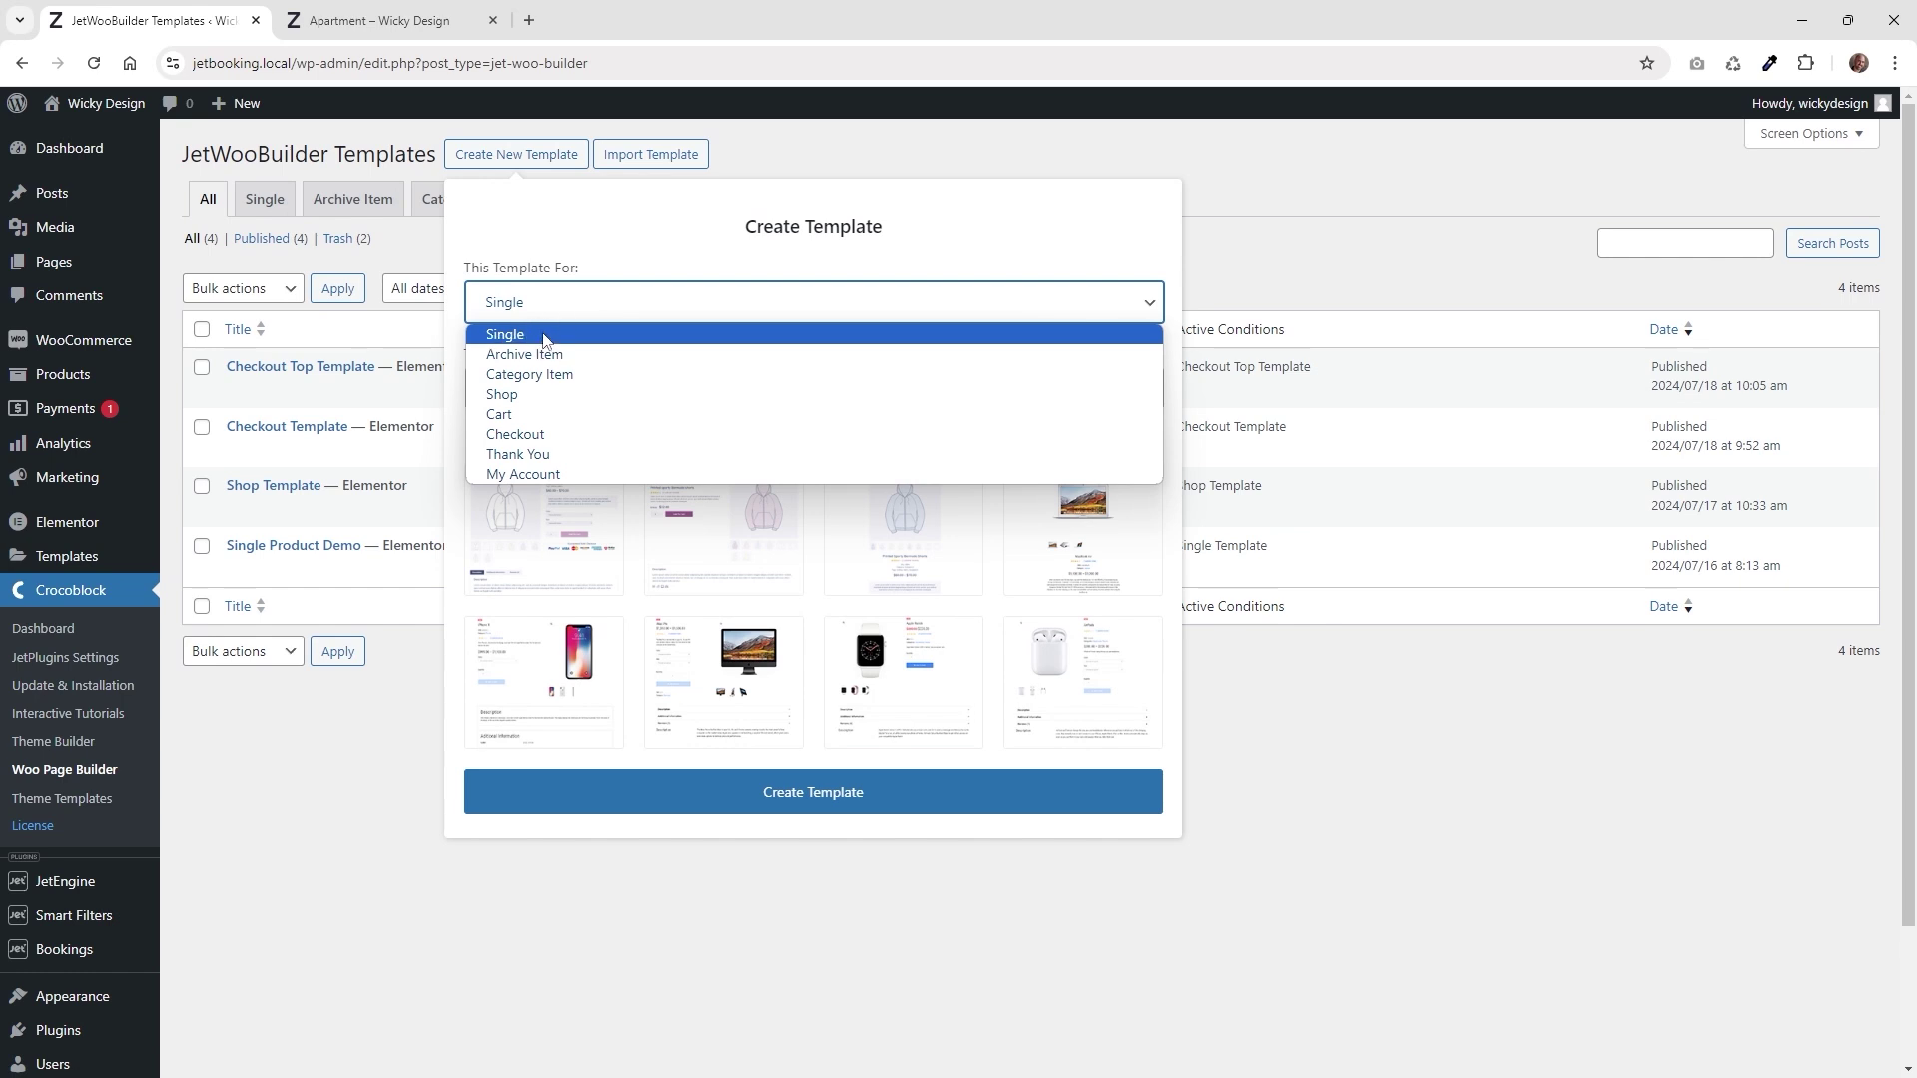
{"action": "left_click", "coordinate": [545, 336]}
{"action": "left_click", "coordinate": [571, 383]}
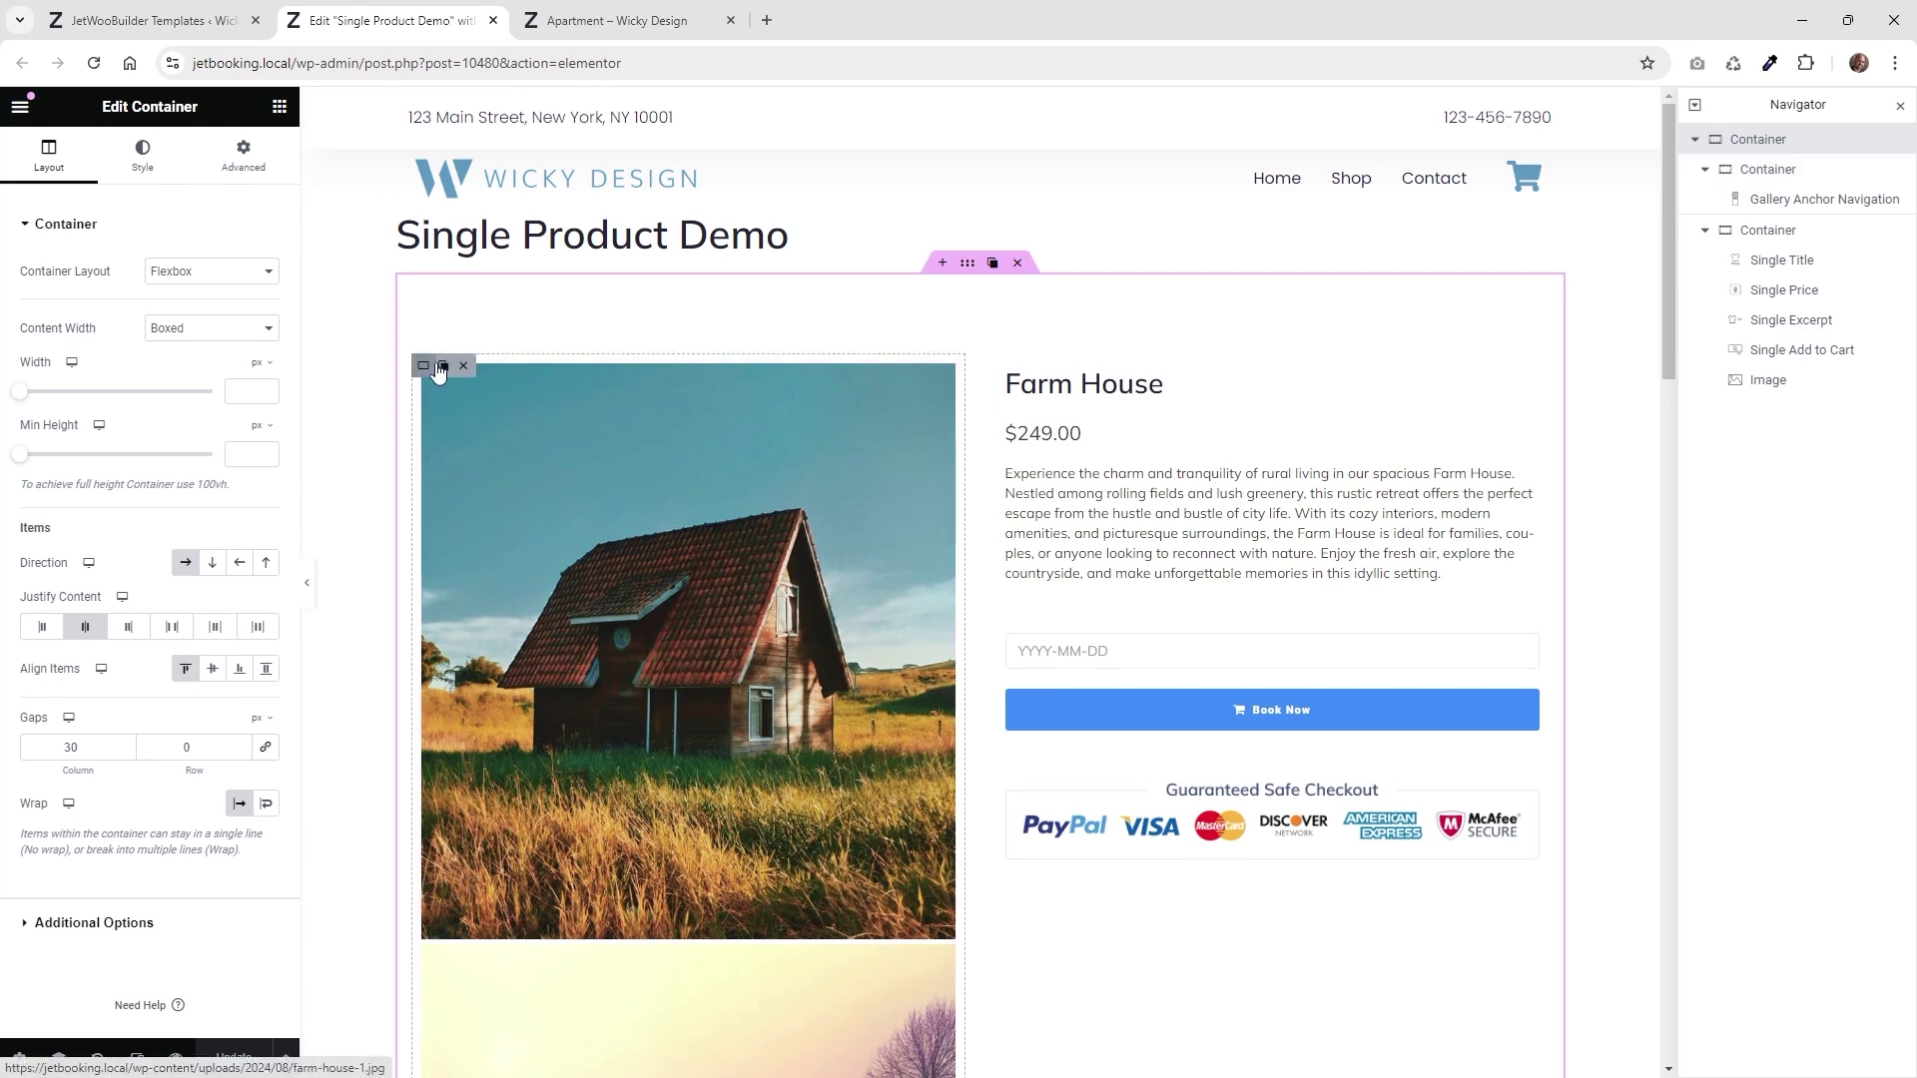
{"action": "left_click", "coordinate": [943, 264]}
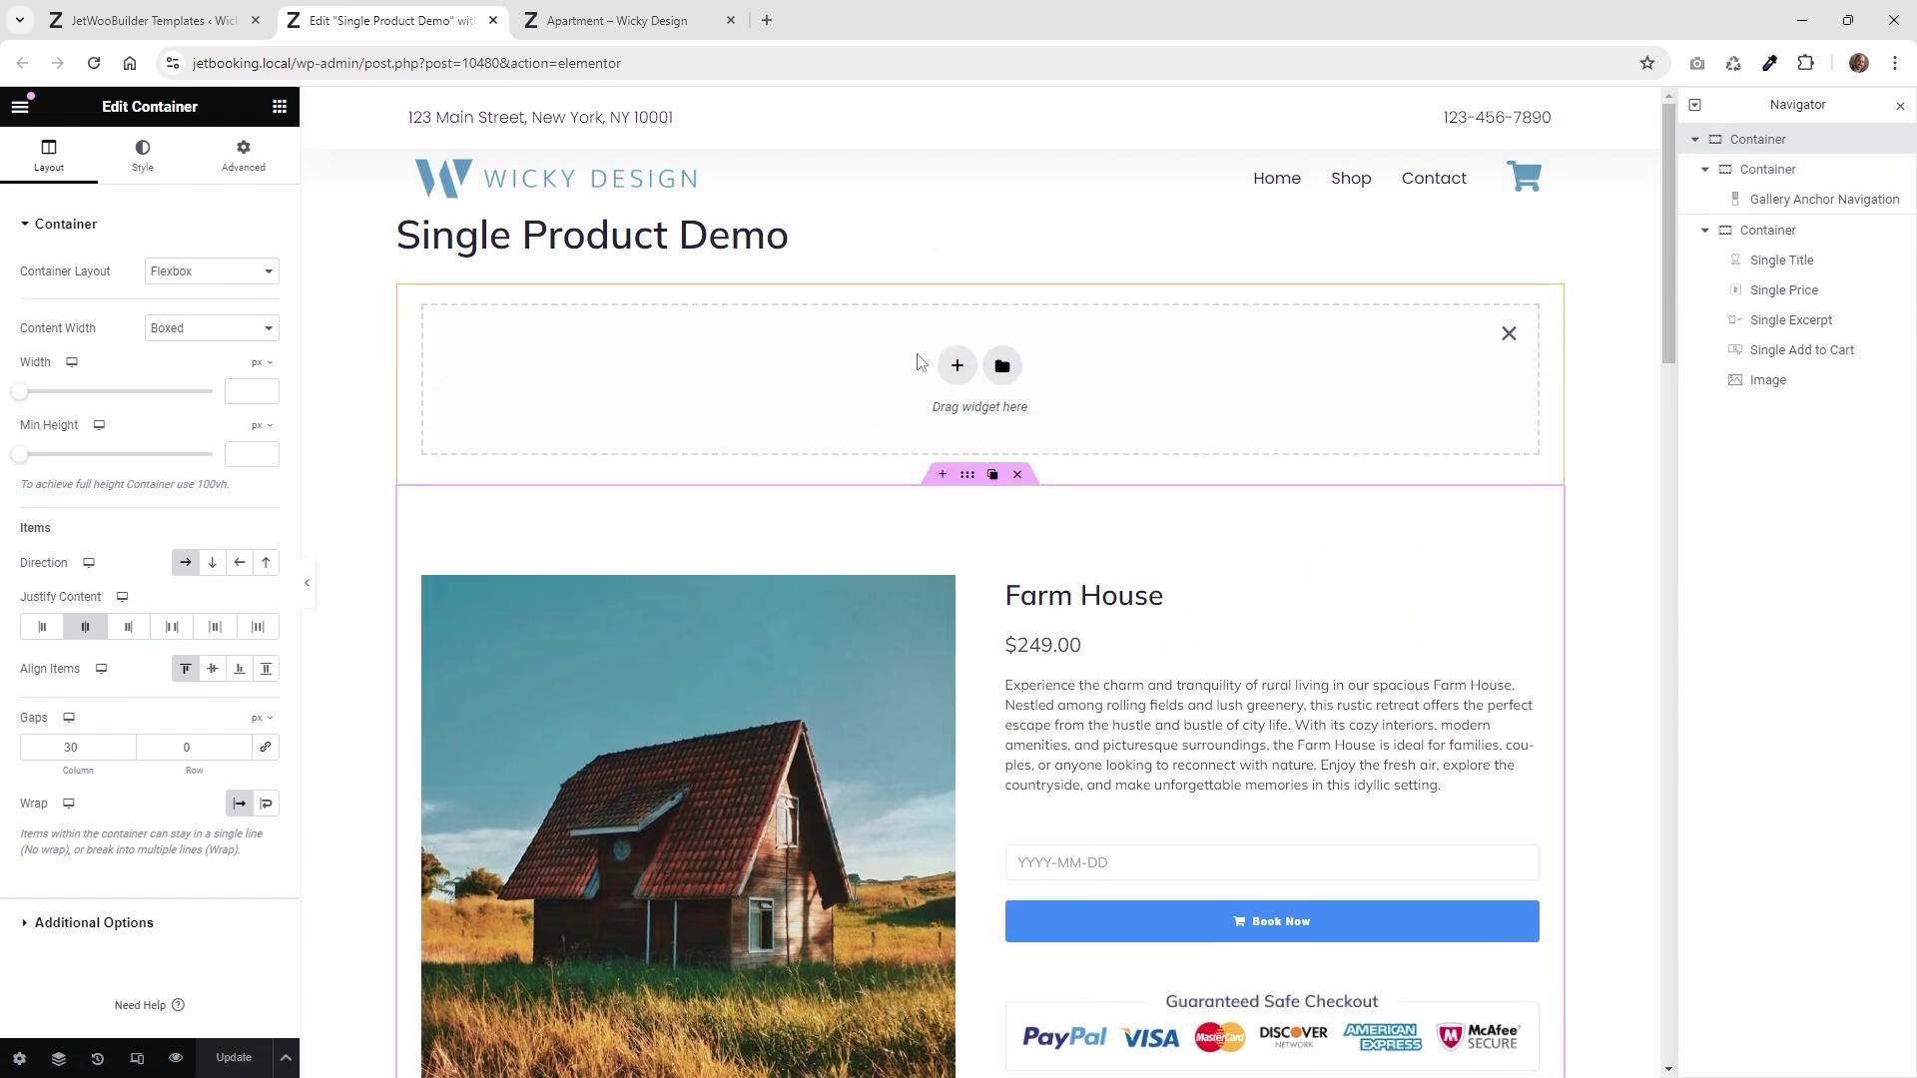
{"action": "left_click", "coordinate": [931, 367]}
{"action": "left_click", "coordinate": [925, 451]}
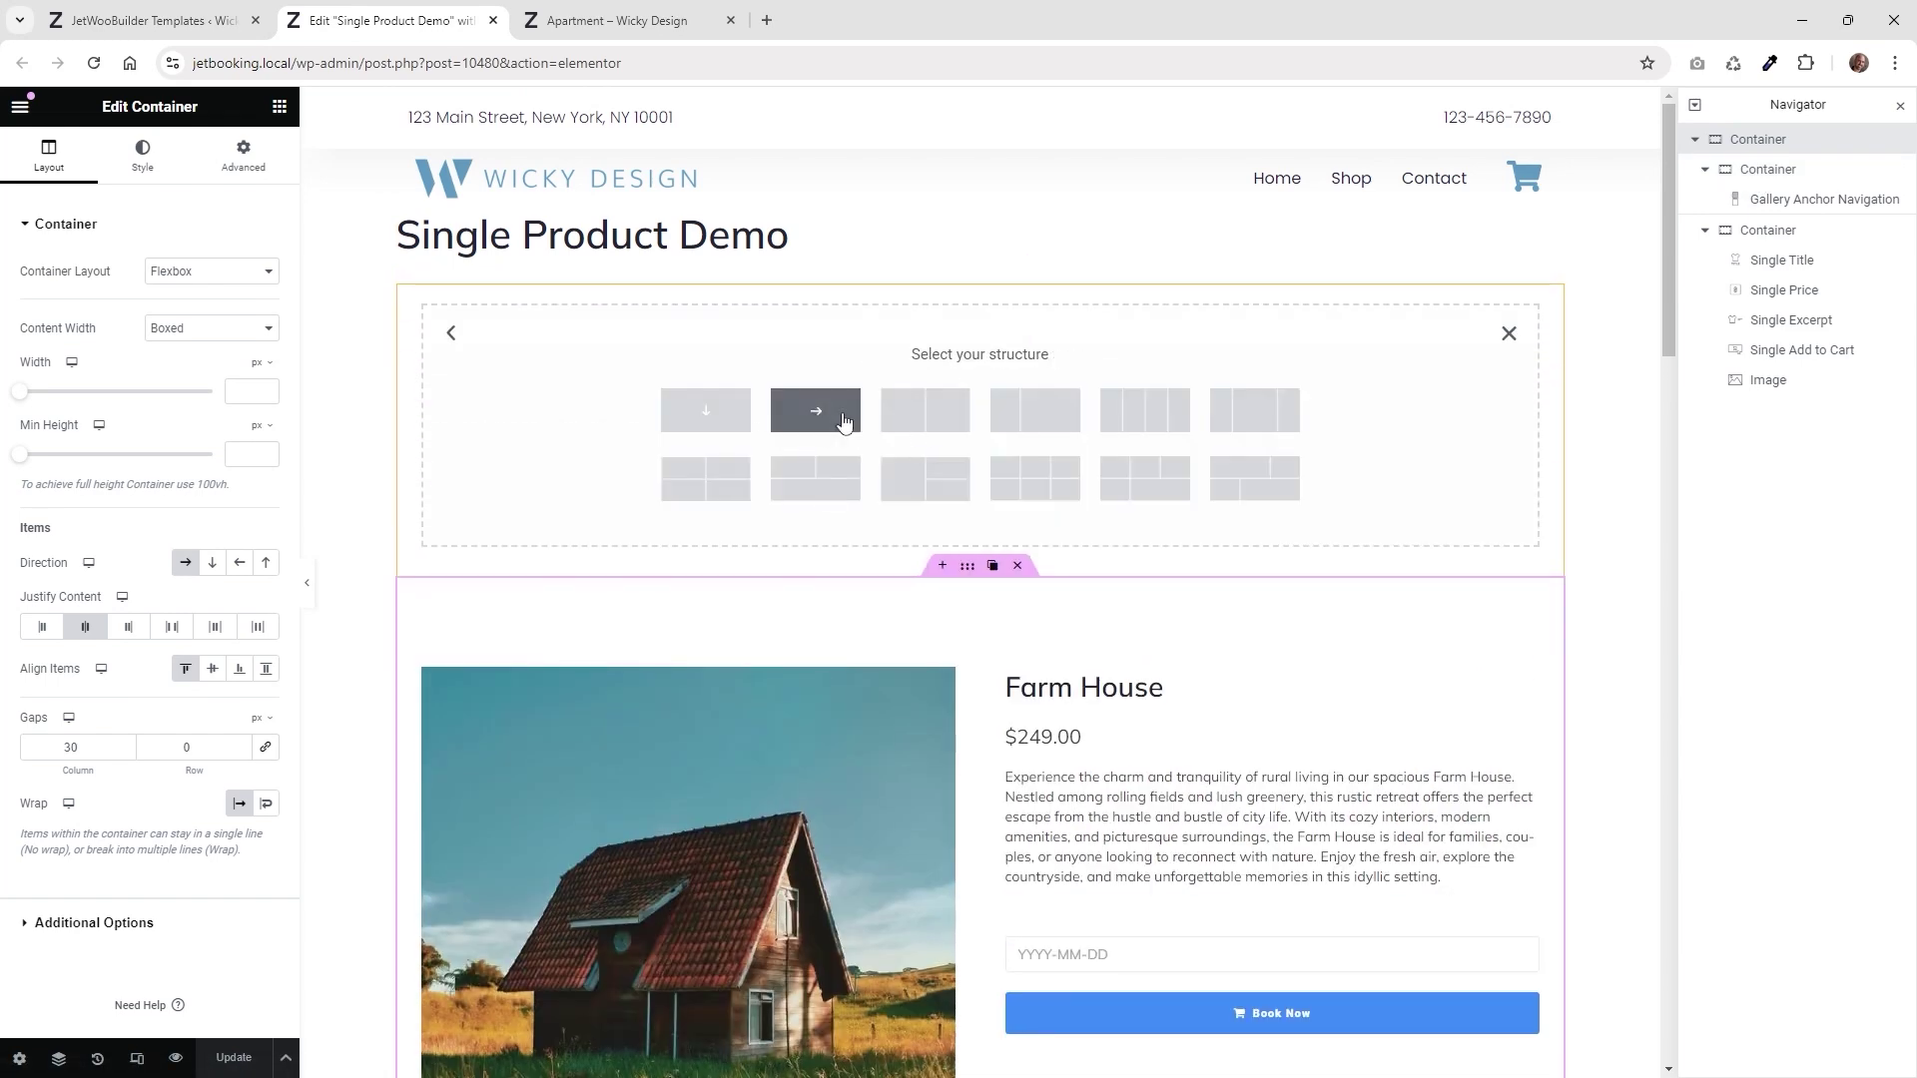
{"action": "left_click", "coordinate": [1508, 333]}
Collapse the widget categories in the Elementor widget library, leaving the JetProductGallery widgets expanded for review
{"action": "left_click", "coordinate": [944, 376]}
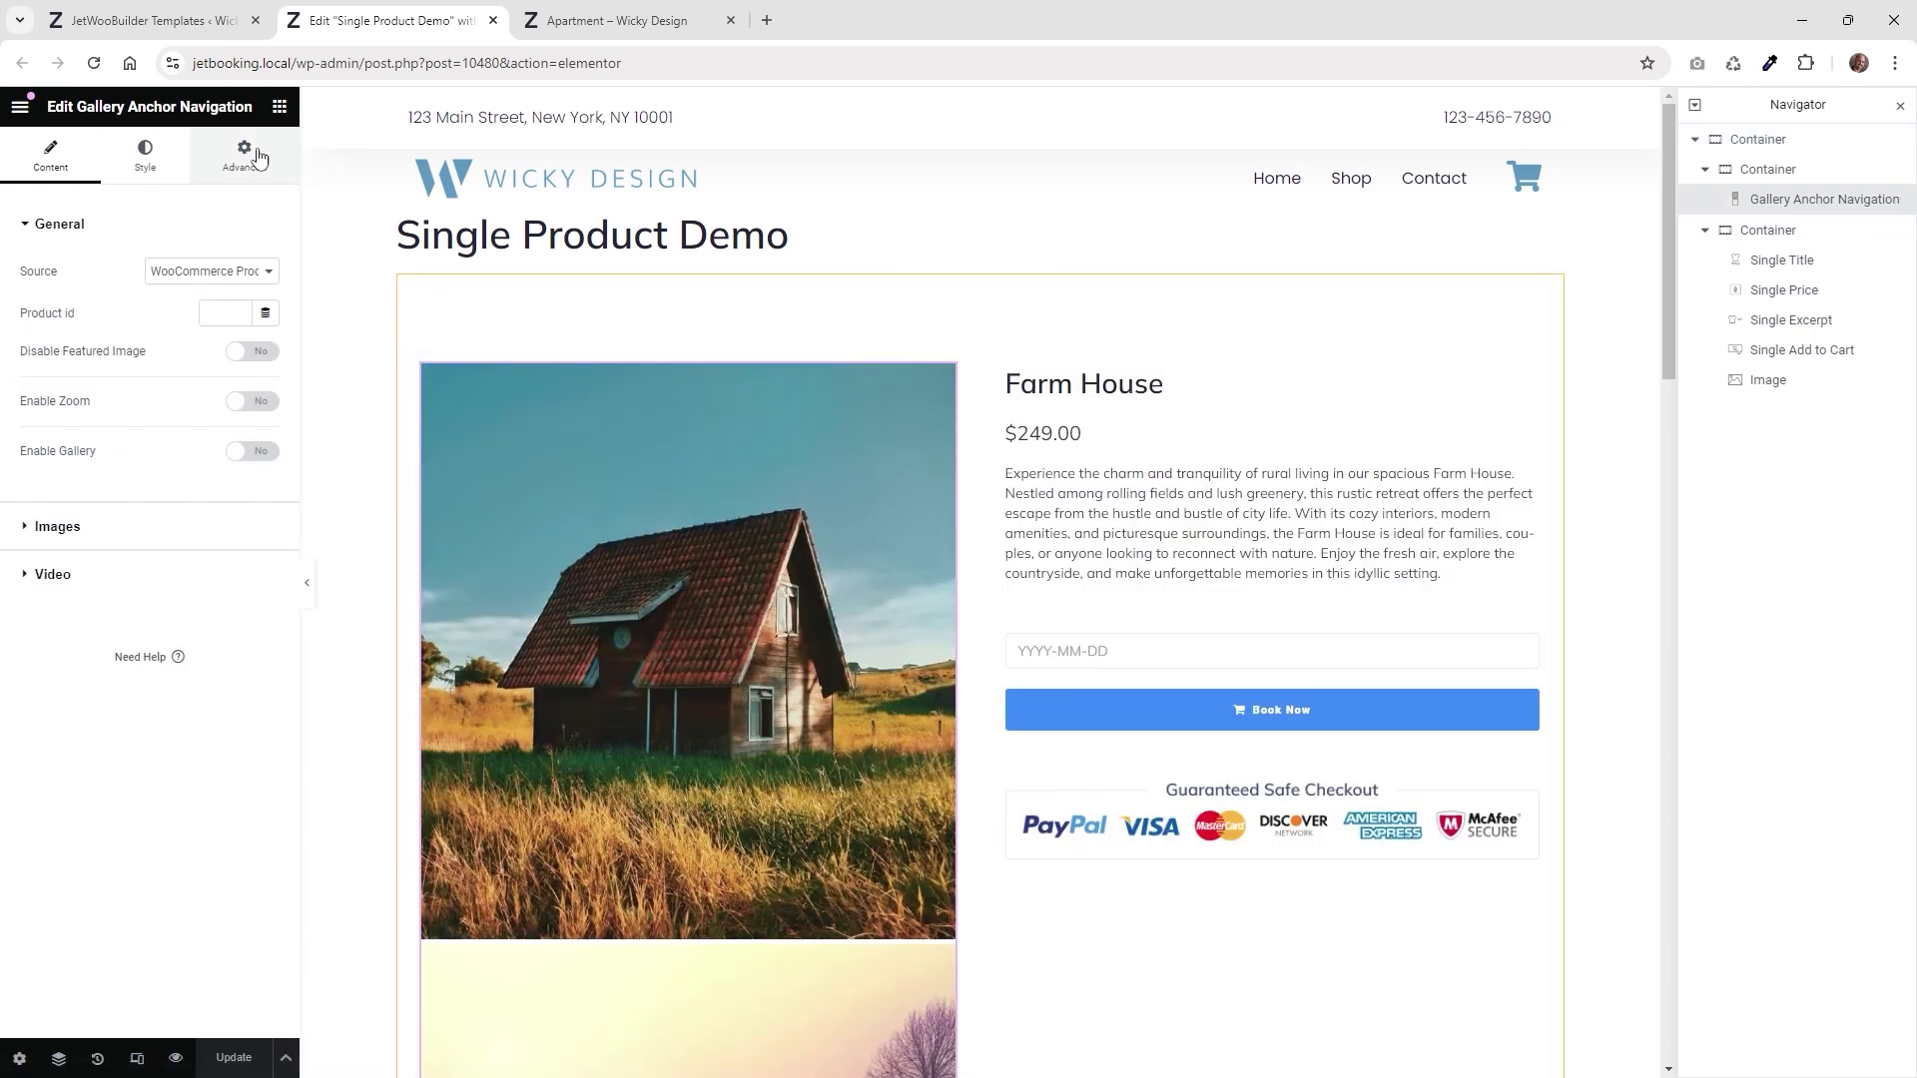
{"action": "left_click", "coordinate": [279, 106]}
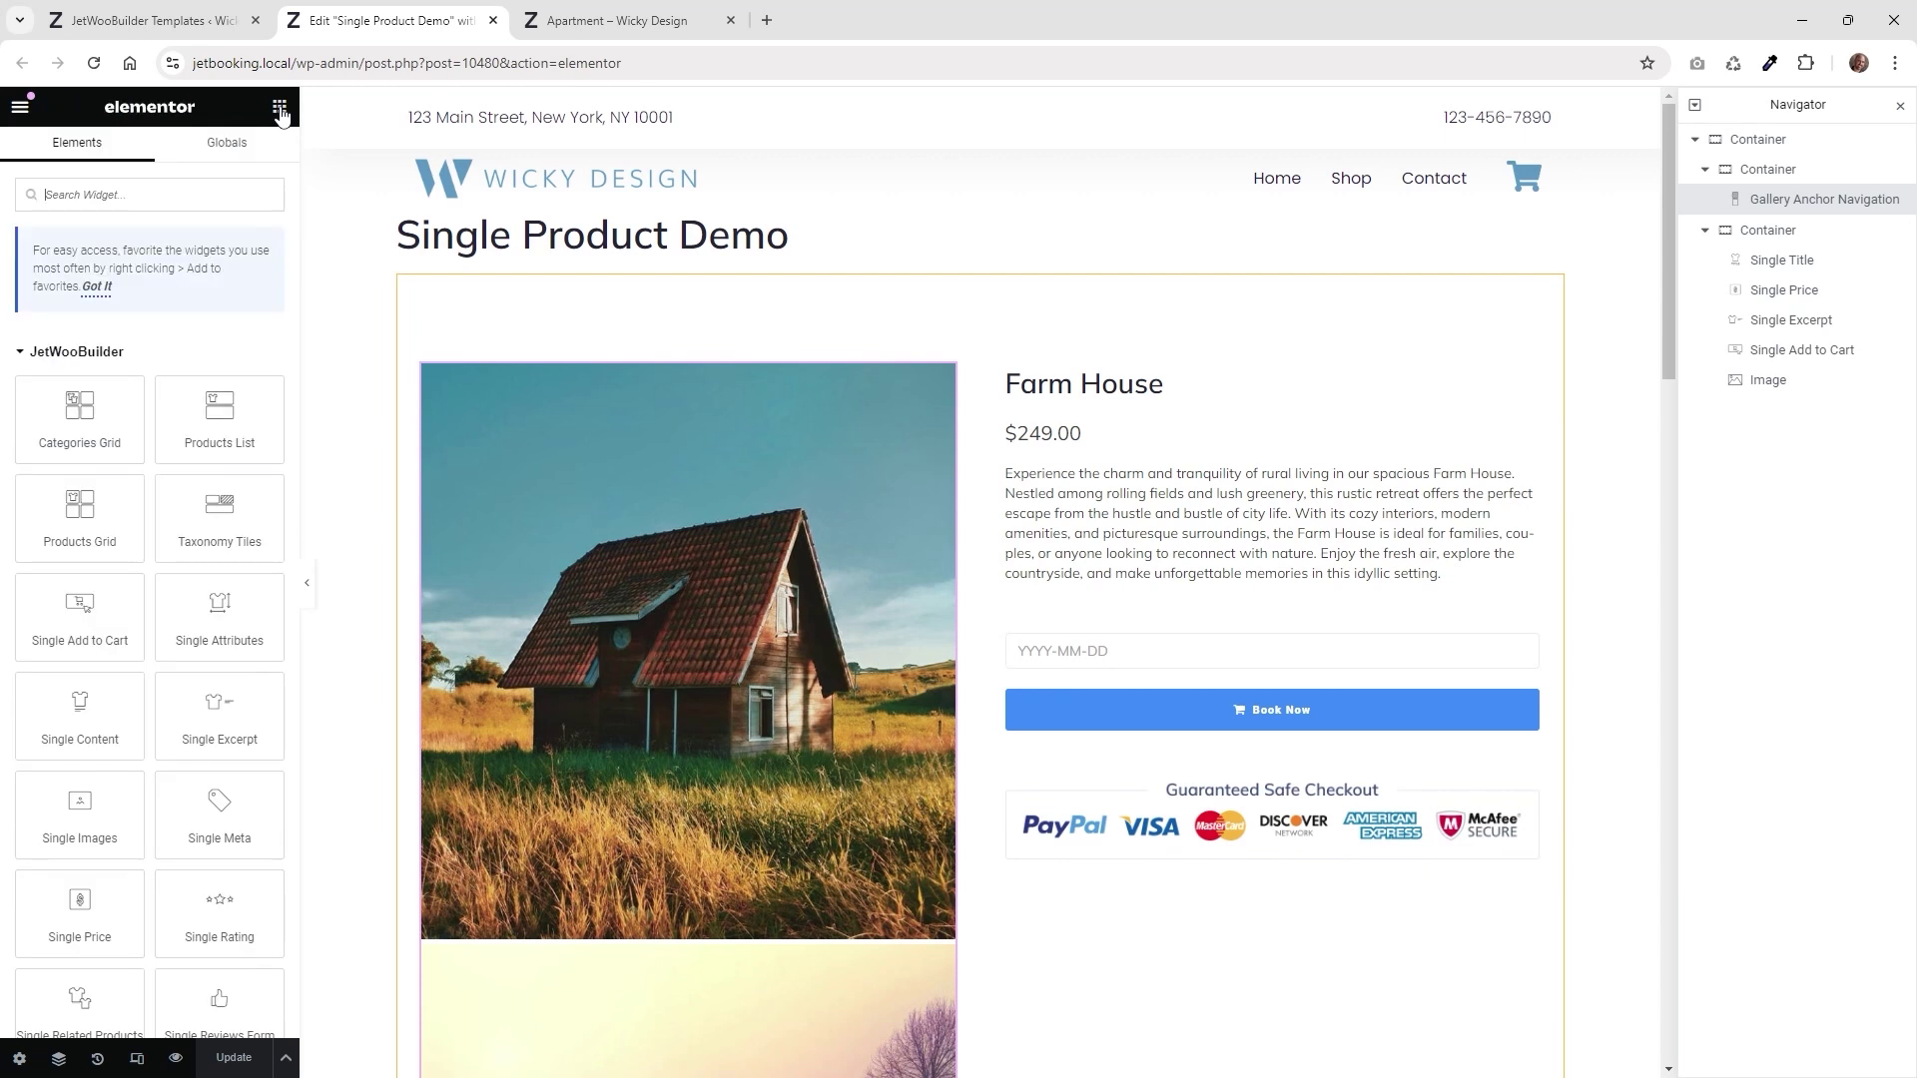
{"action": "left_click", "coordinate": [63, 354]}
{"action": "left_click", "coordinate": [56, 403]}
{"action": "left_click", "coordinate": [56, 451]}
{"action": "left_click", "coordinate": [57, 500]}
{"action": "left_click", "coordinate": [59, 548]}
{"action": "left_click", "coordinate": [82, 696]}
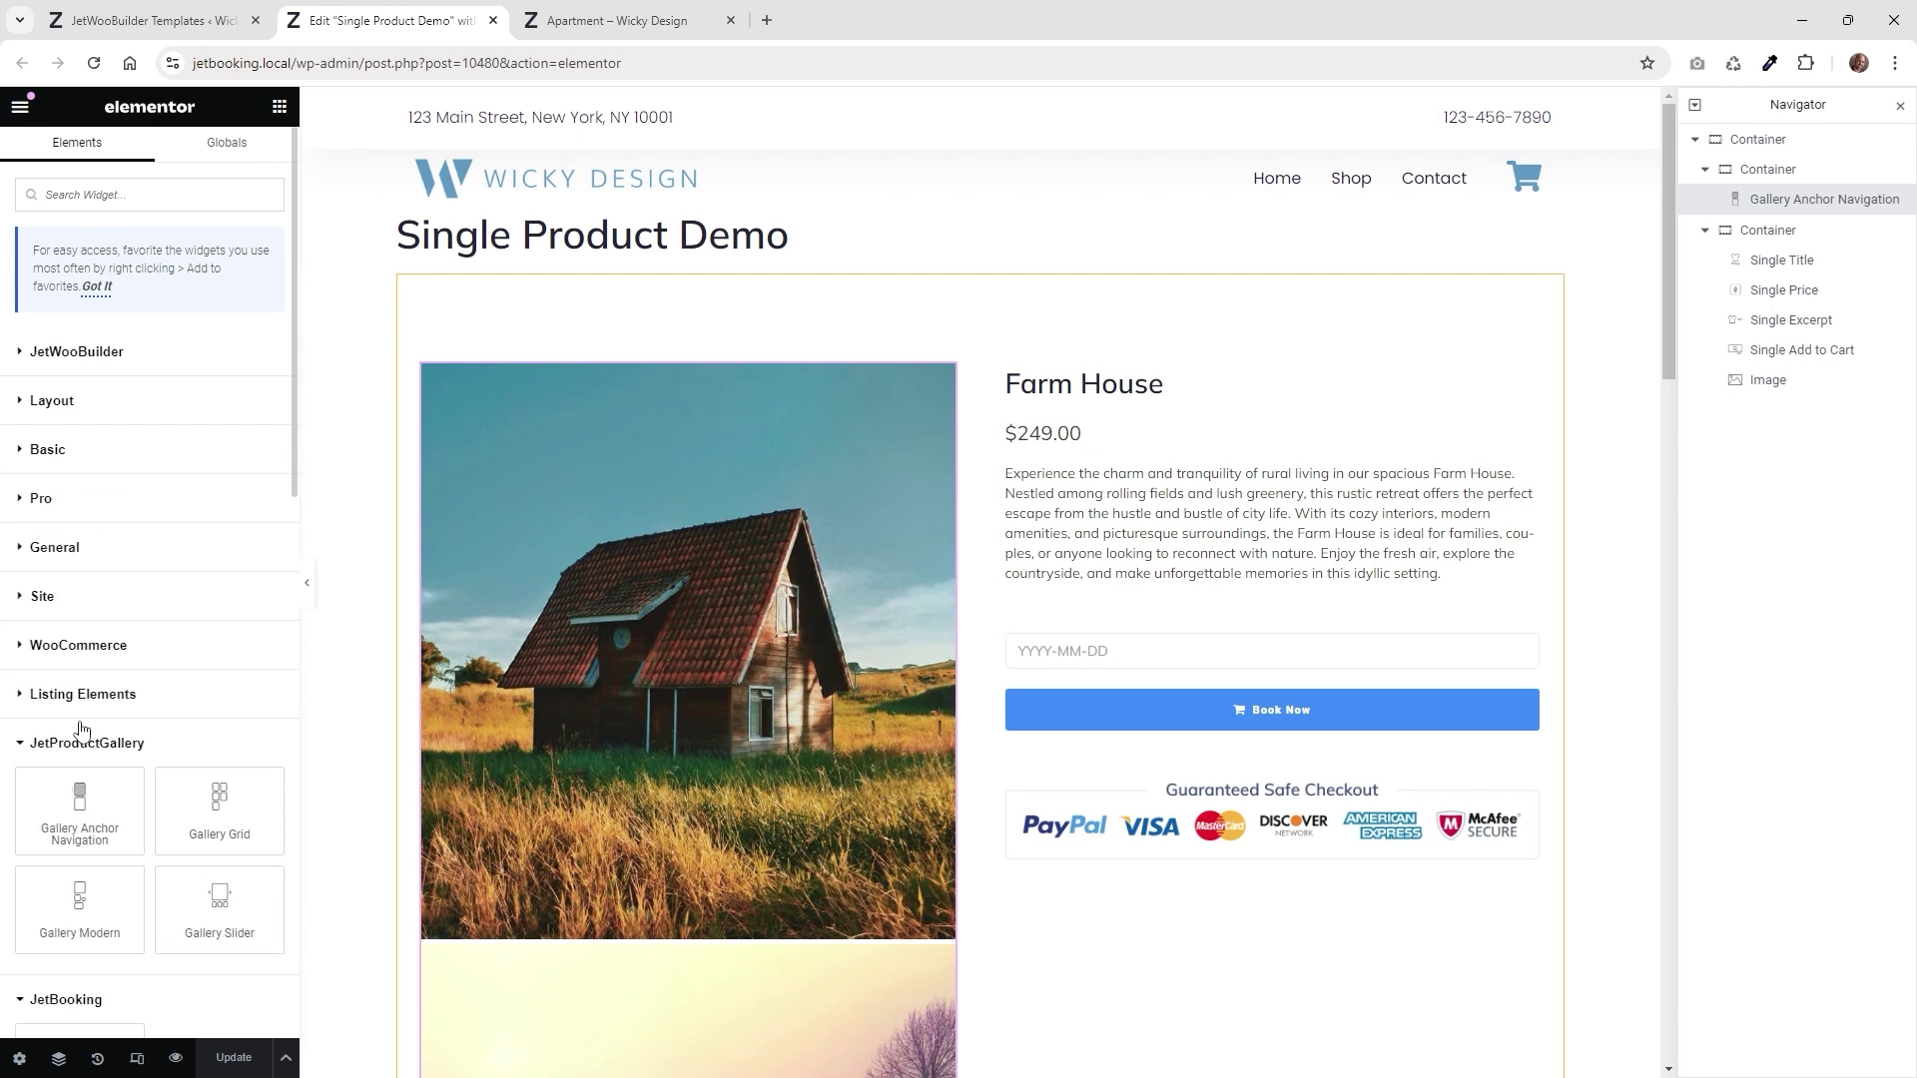
{"action": "scroll", "coordinate": [103, 901], "scroll_direction": "down", "scroll_amount": 1}
{"action": "left_click", "coordinate": [69, 901]}
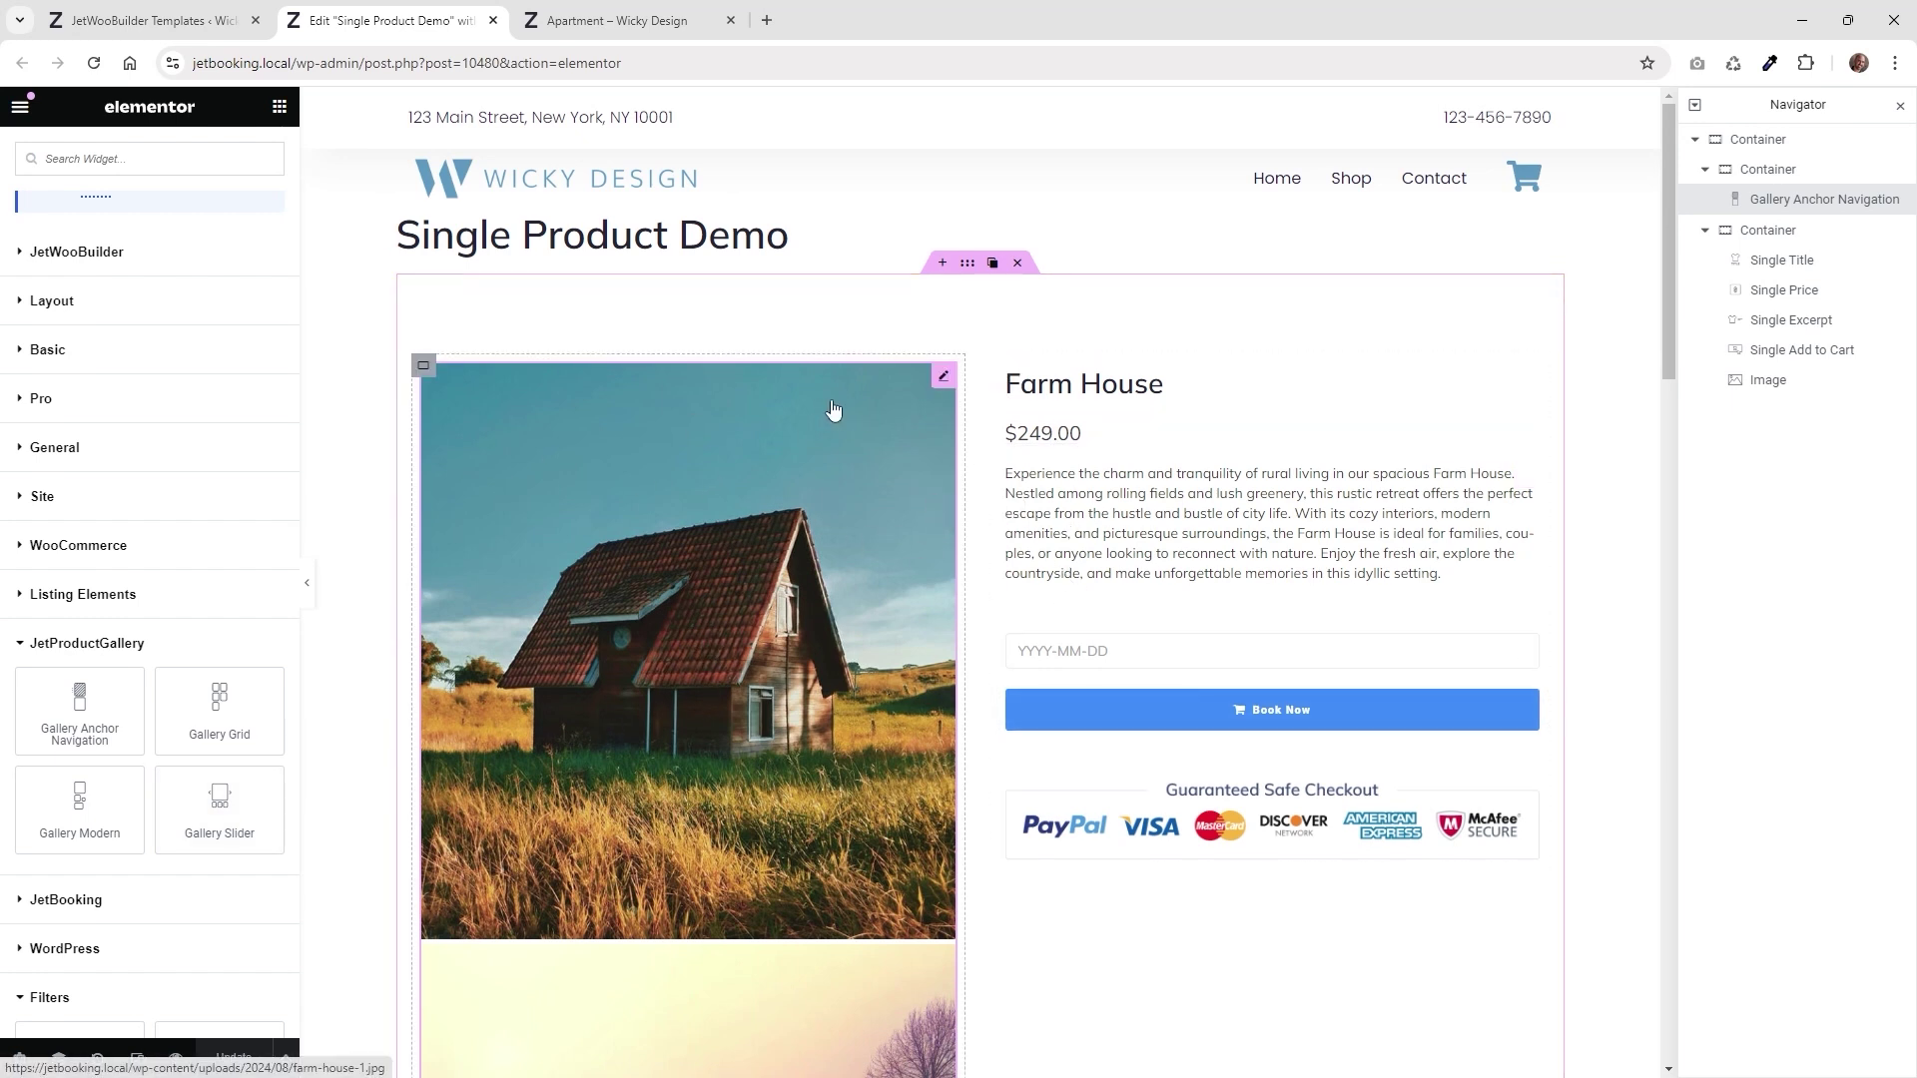
Examine the image source options of the Gallery Anchor Navigation widget in the Single Product Demo template
{"action": "left_click", "coordinate": [910, 377]}
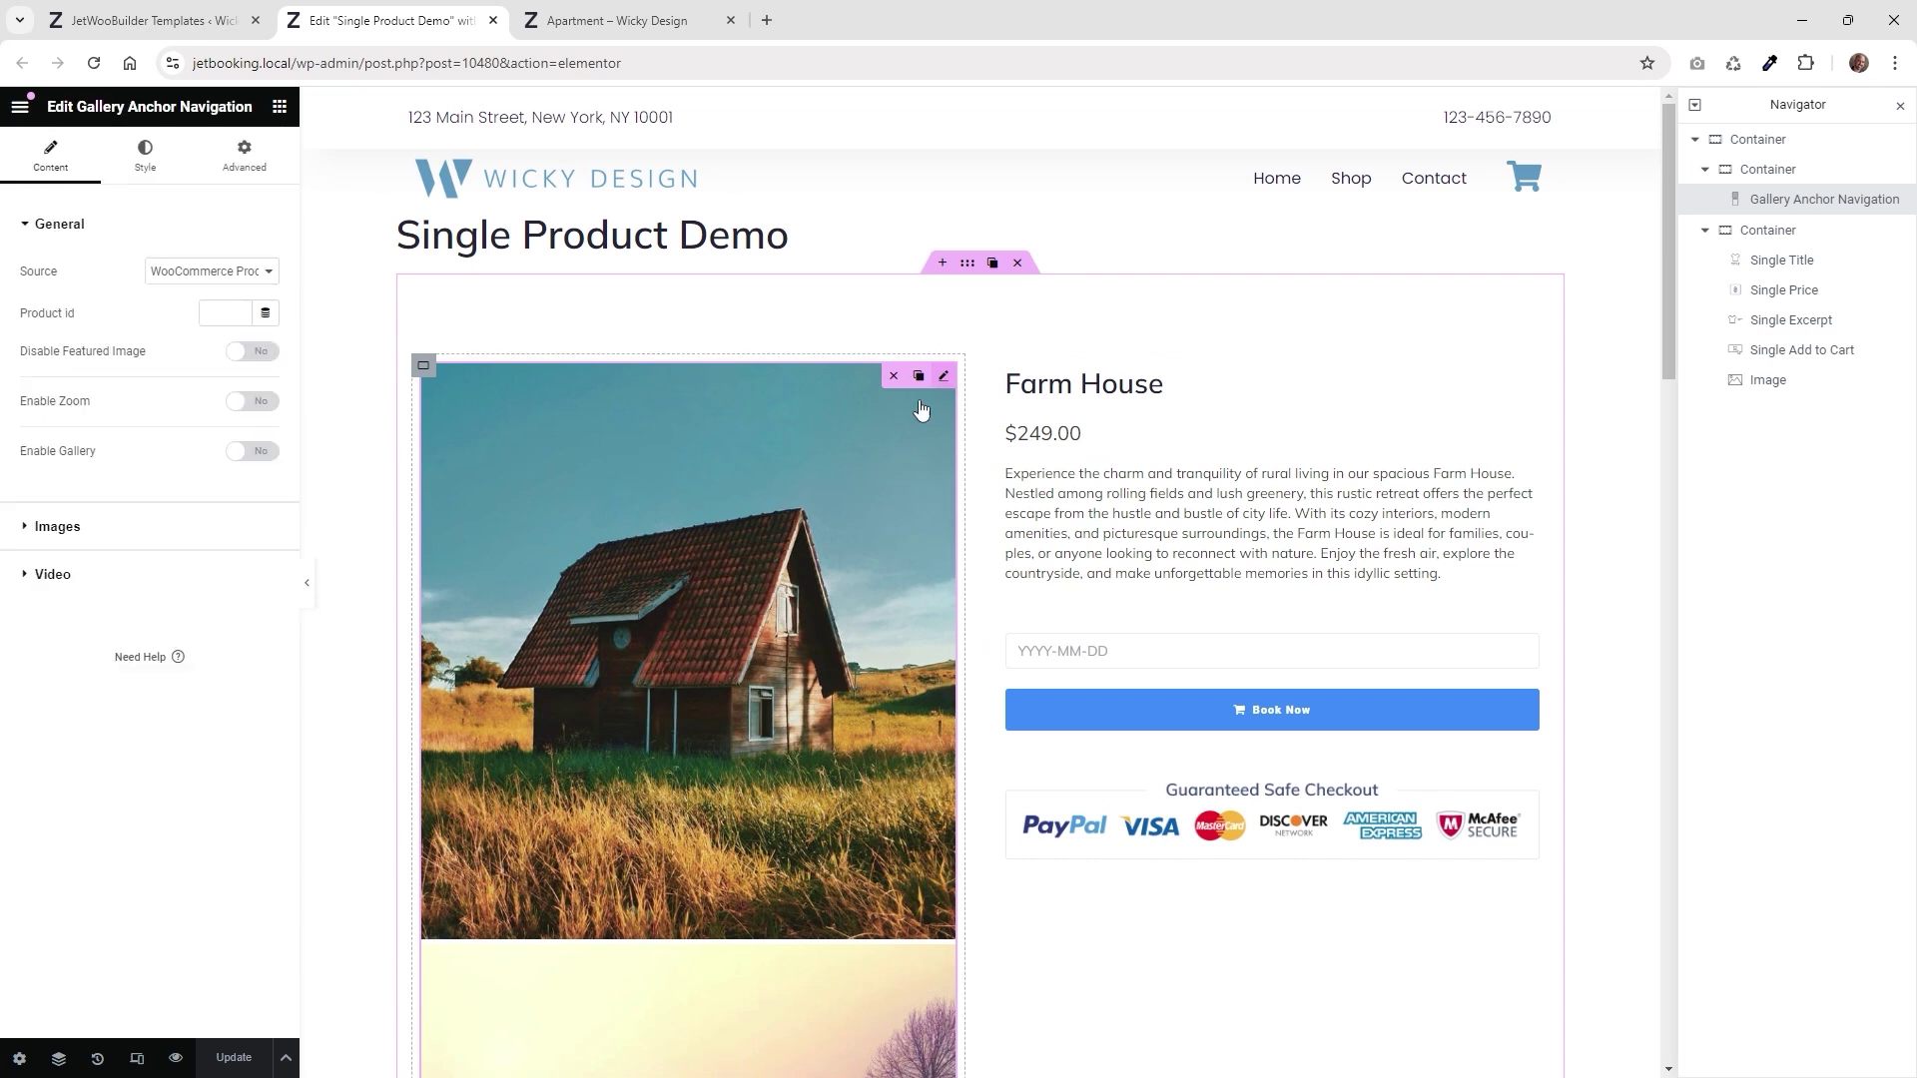
{"action": "left_click", "coordinate": [230, 280]}
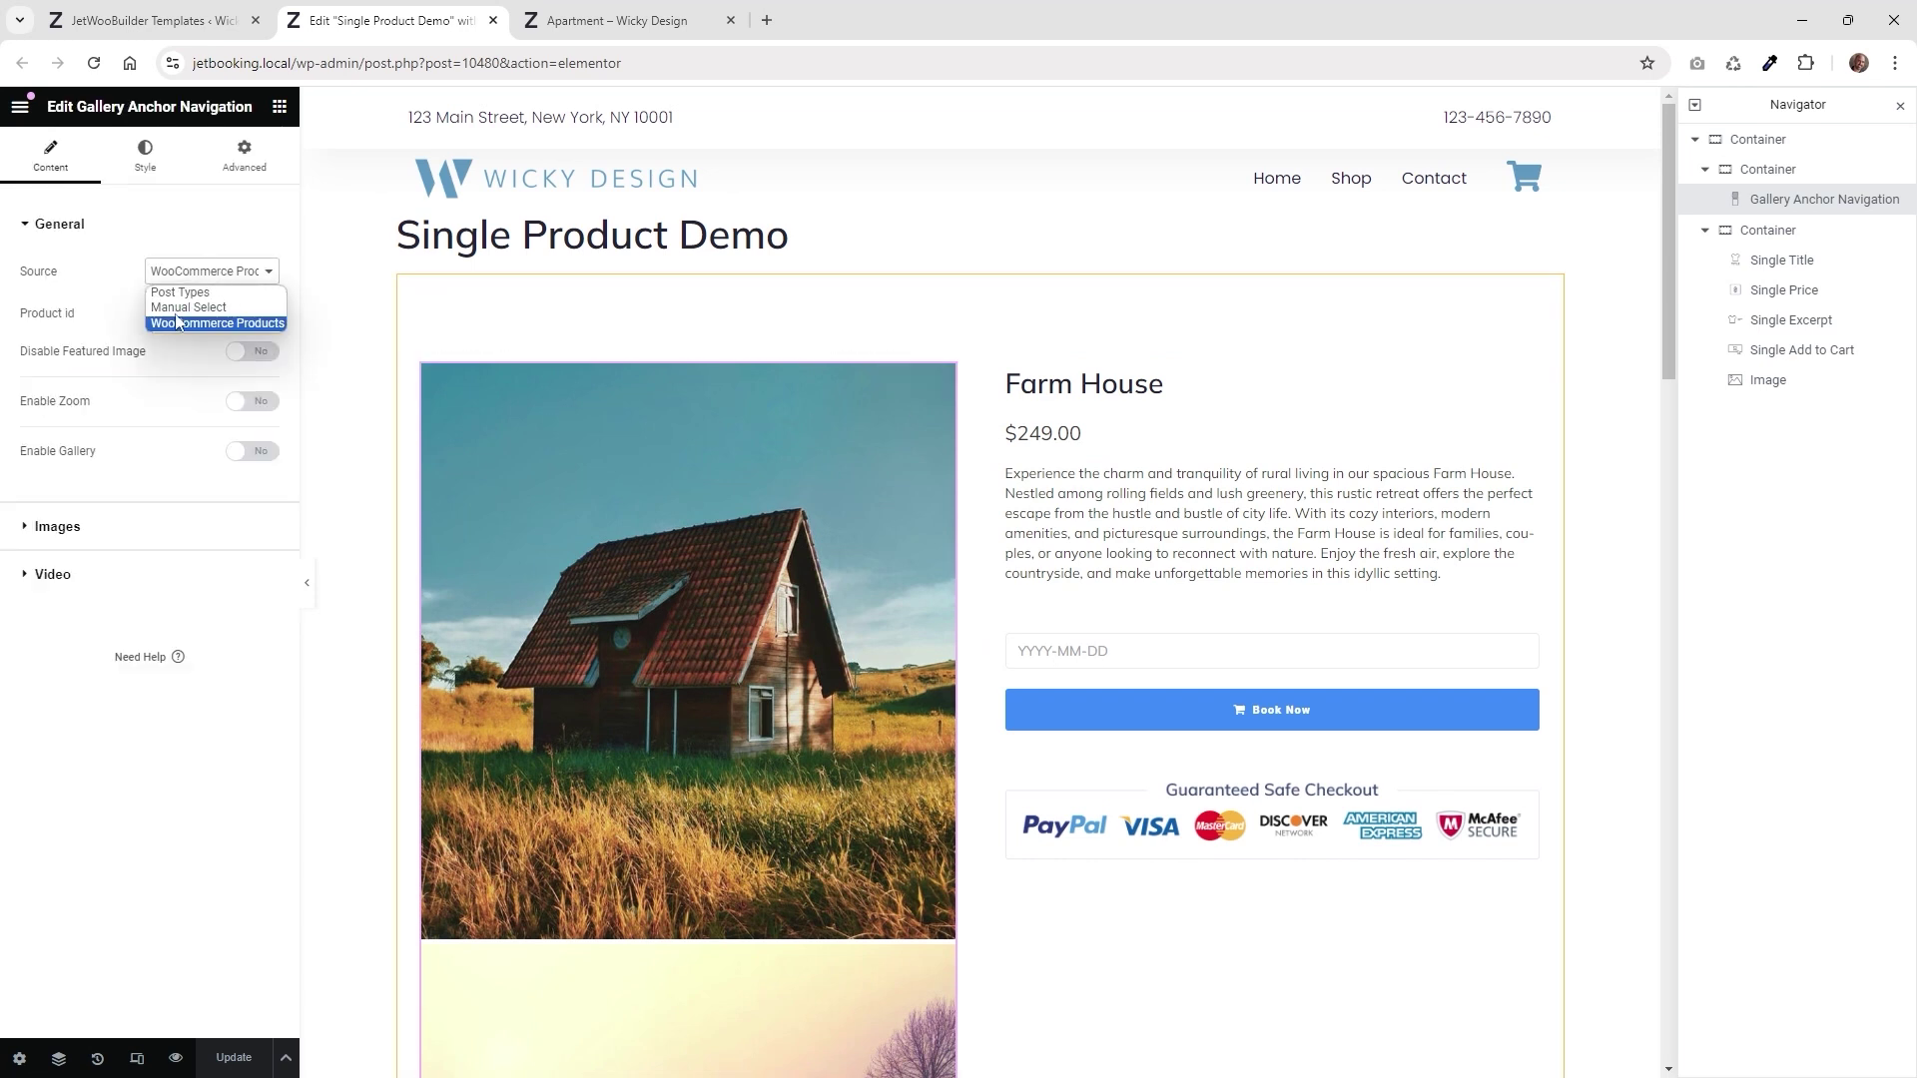
{"action": "left_click", "coordinate": [213, 799]}
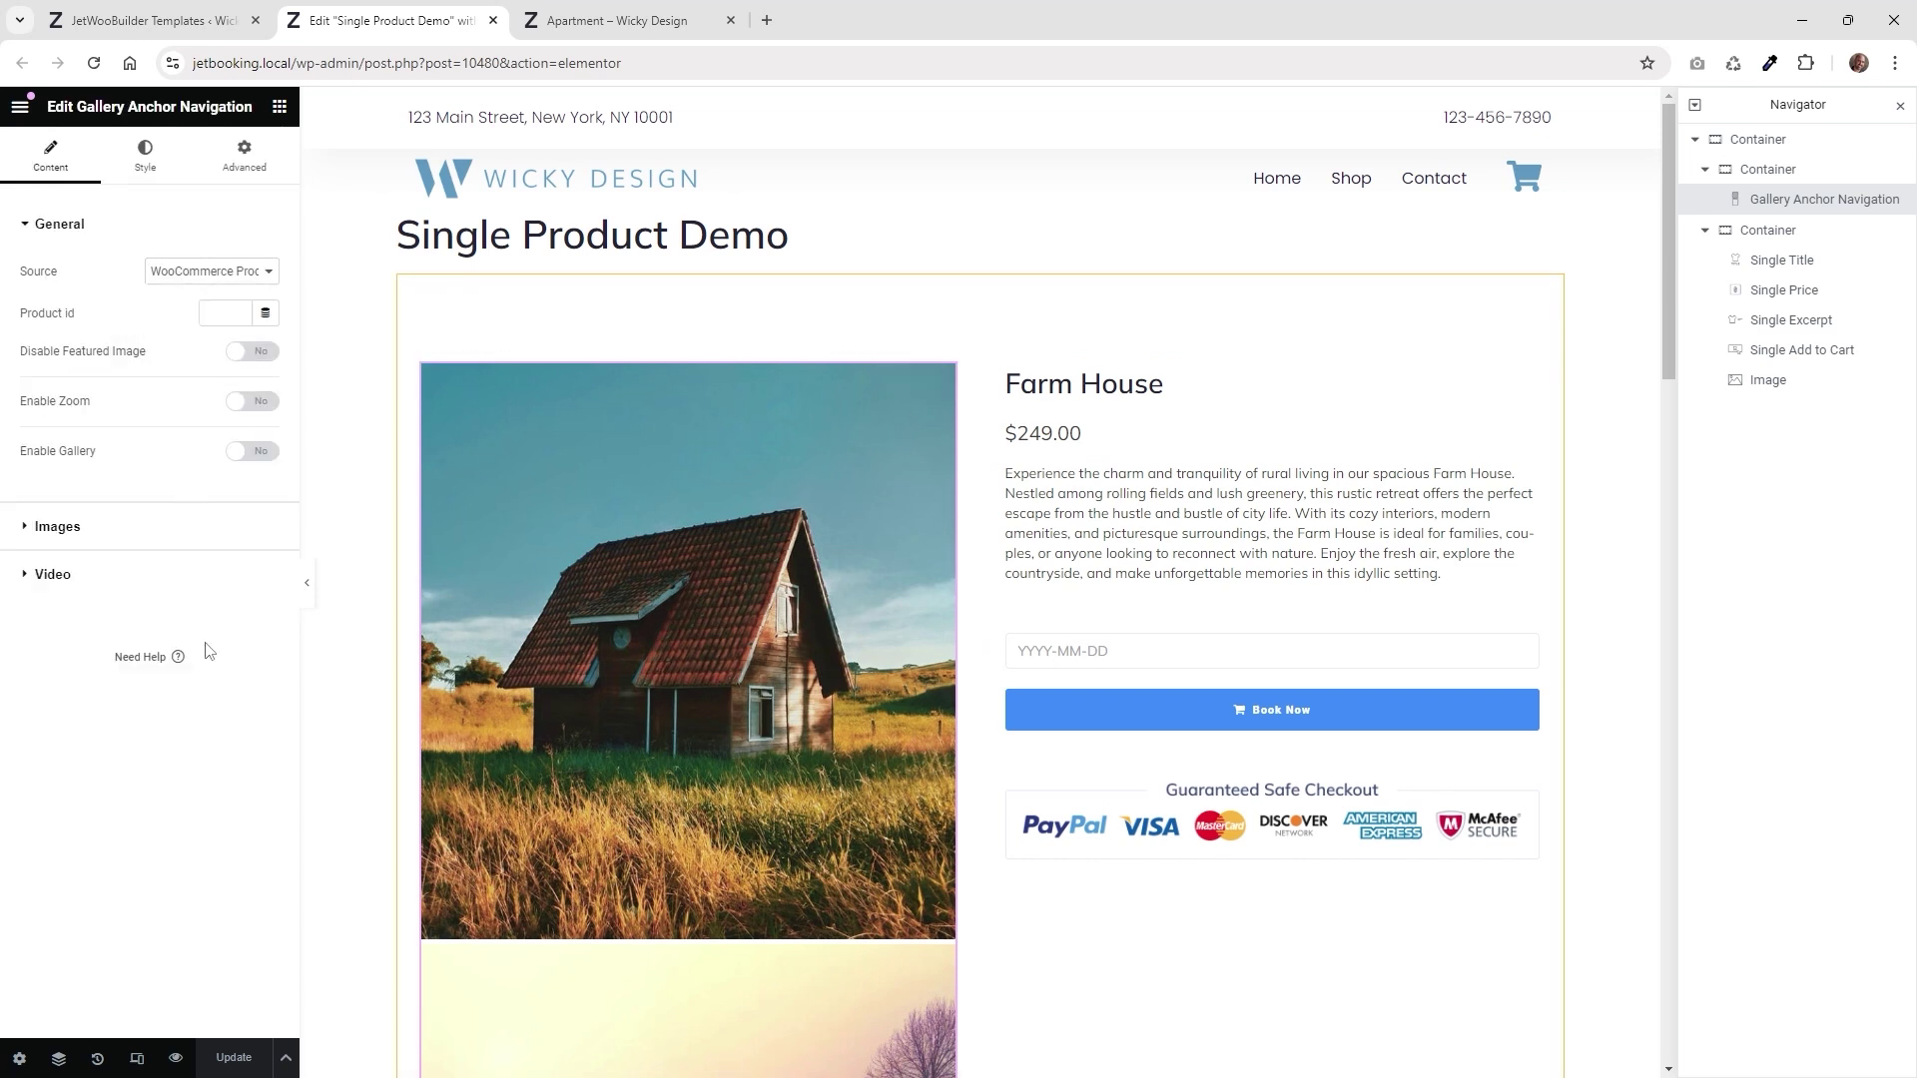
Open the Farm House product for editing in a new tab and examine its product image and gallery
{"action": "left_click", "coordinate": [128, 6]}
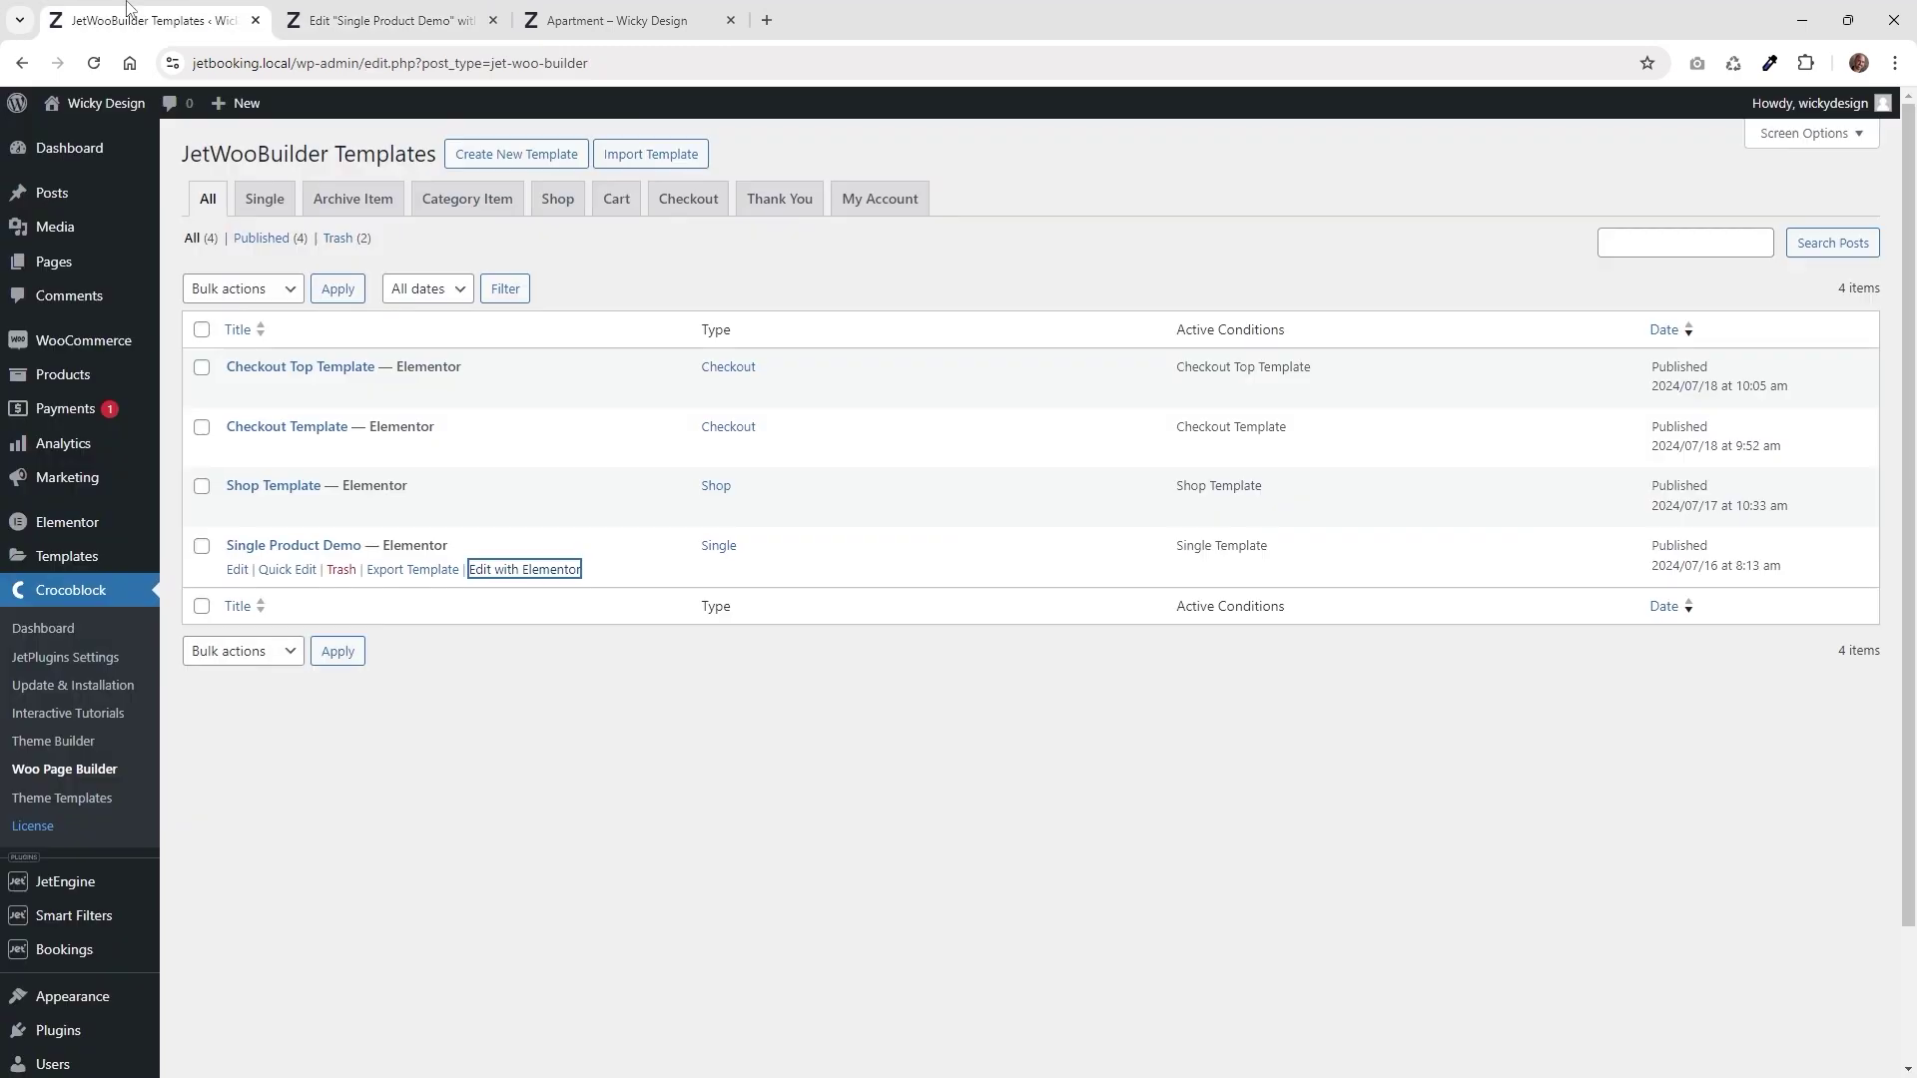
{"action": "left_click", "coordinate": [111, 377]}
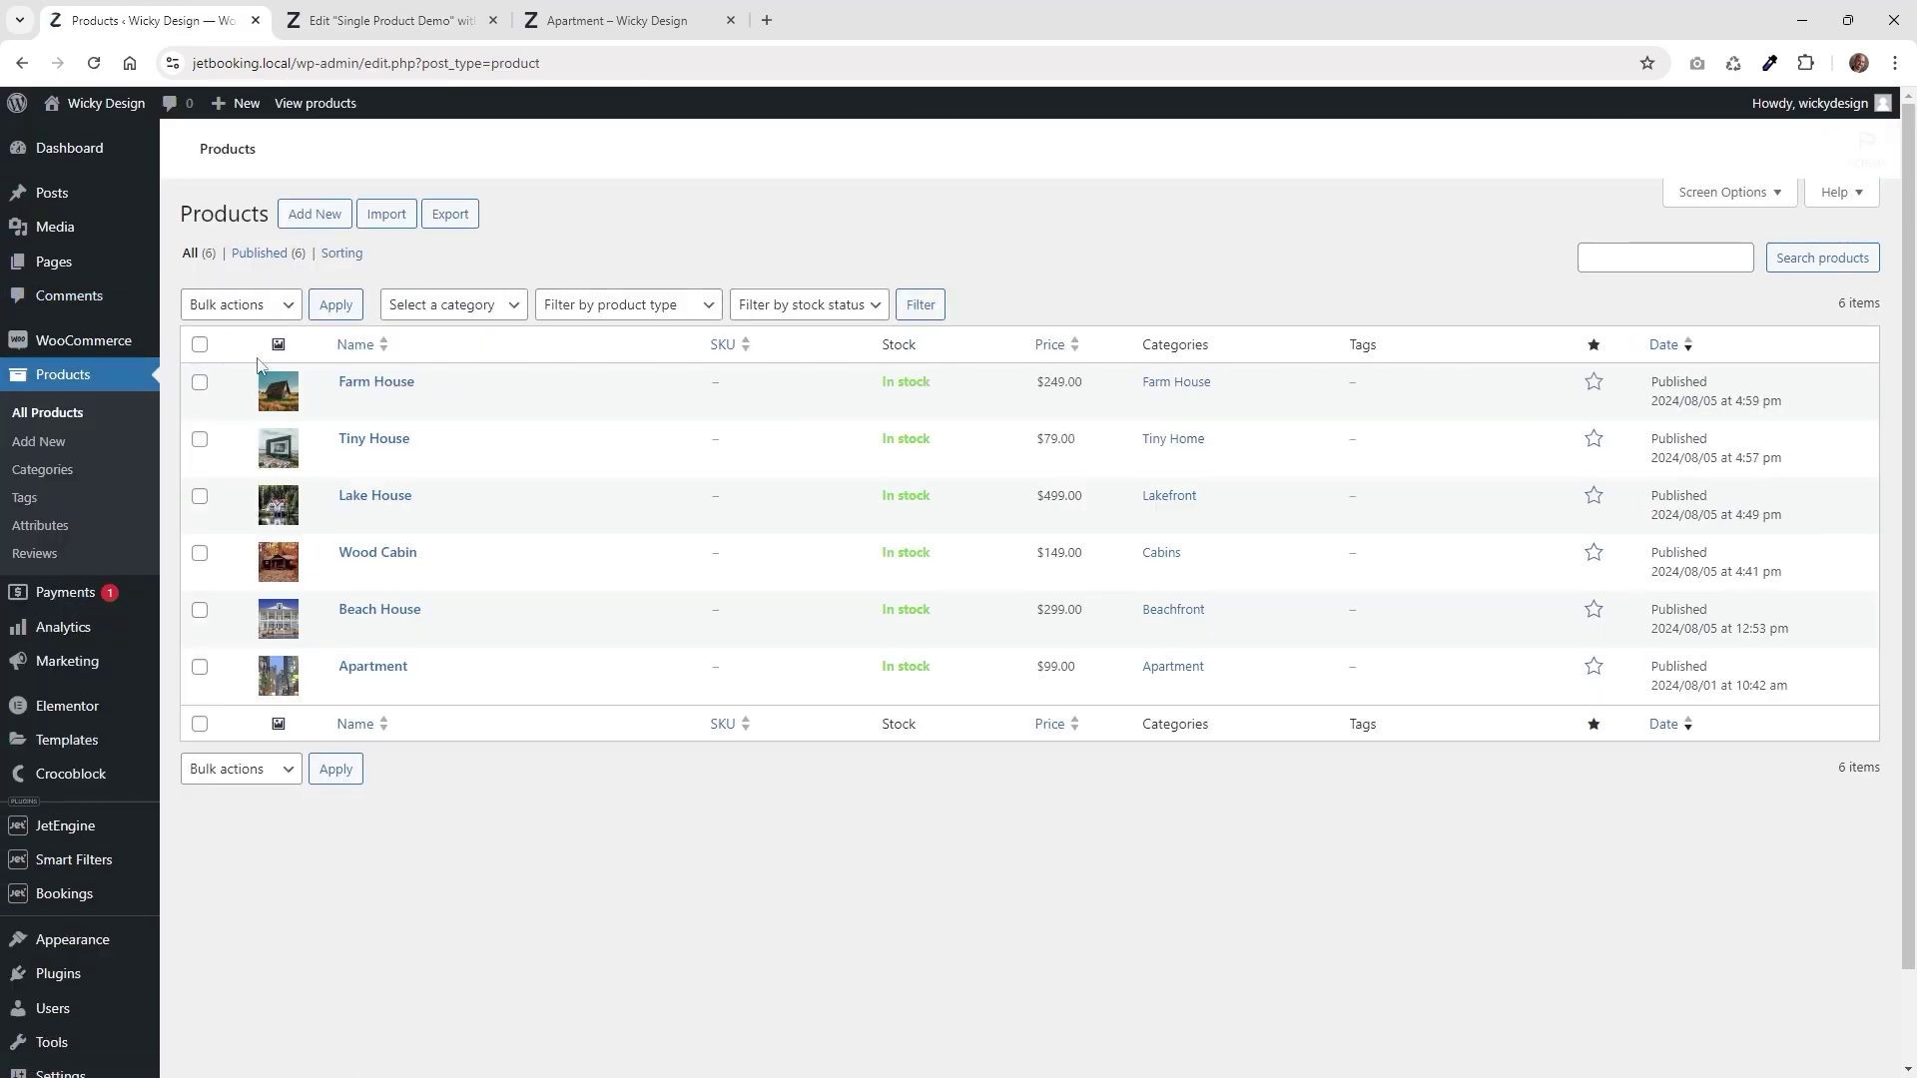
{"action": "right_click", "coordinate": [379, 383]}
{"action": "left_click", "coordinate": [444, 400]}
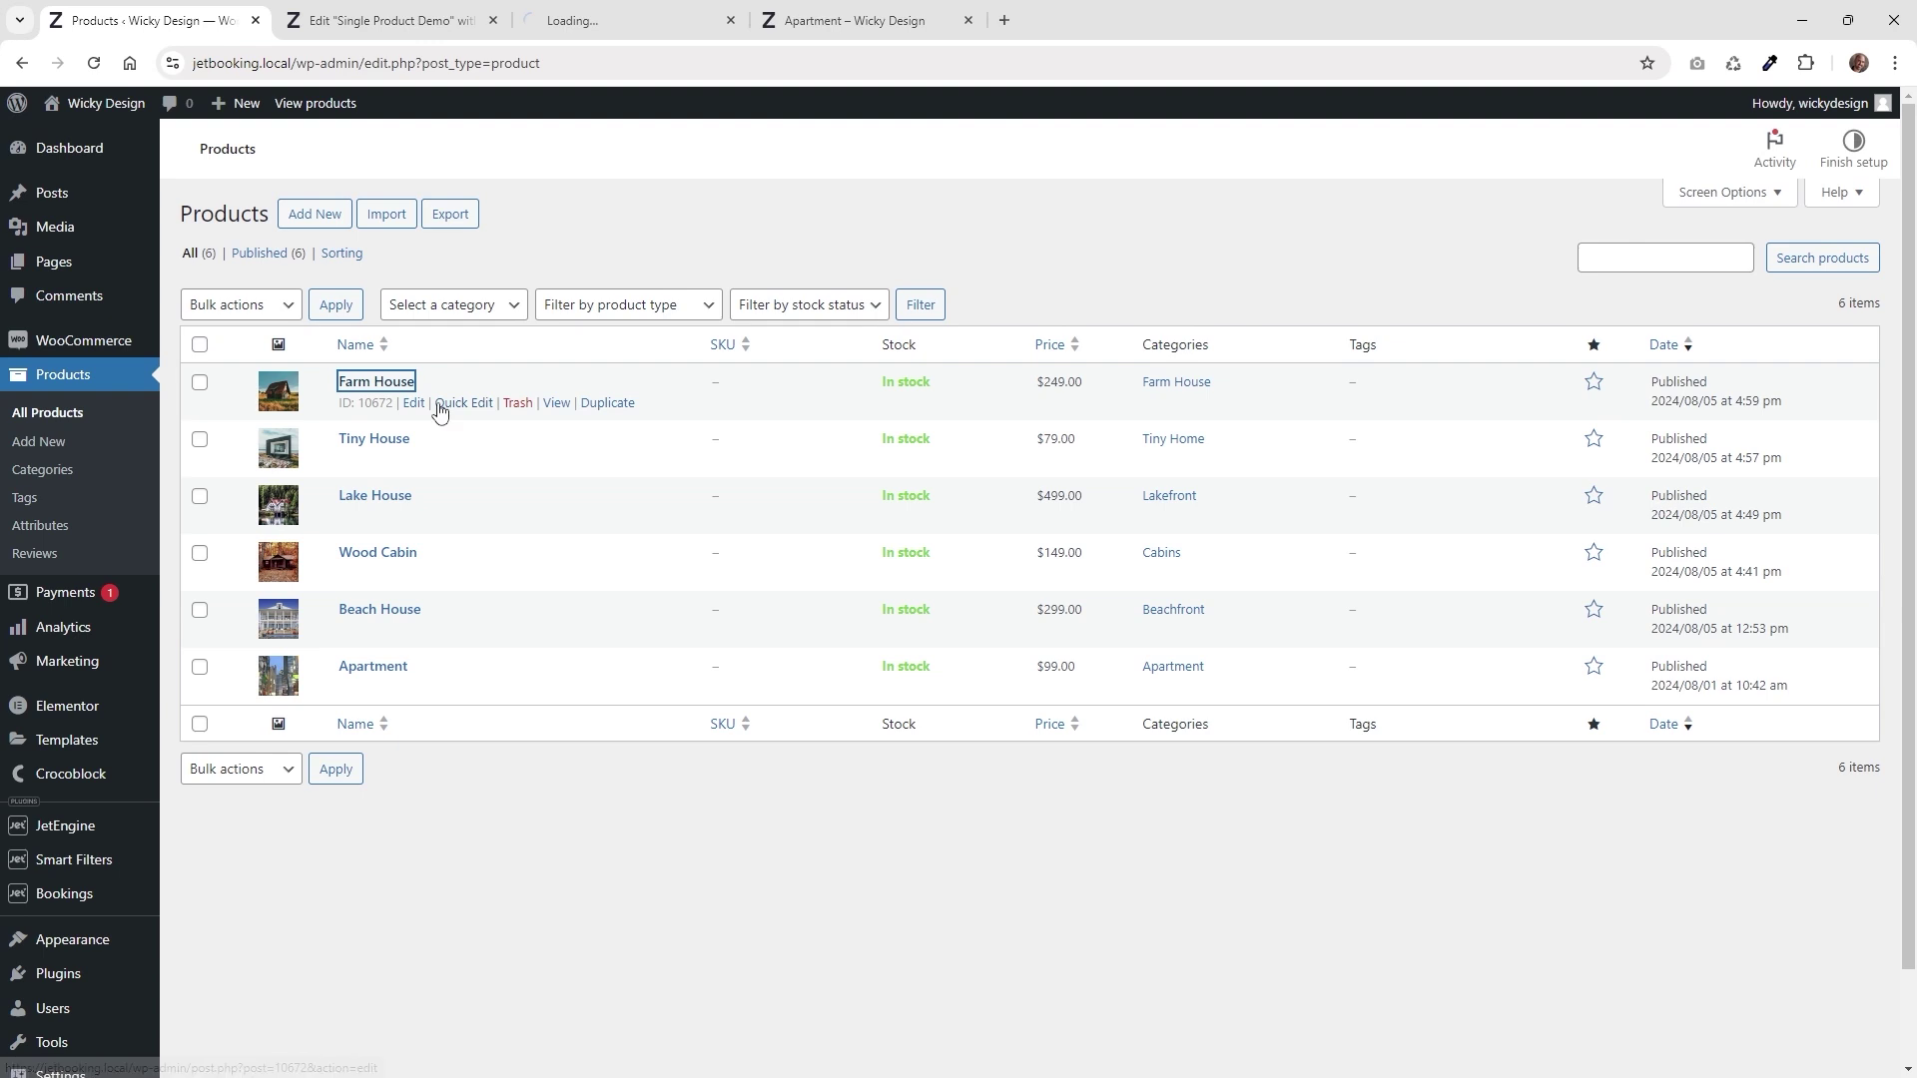
{"action": "left_click", "coordinate": [604, 12]}
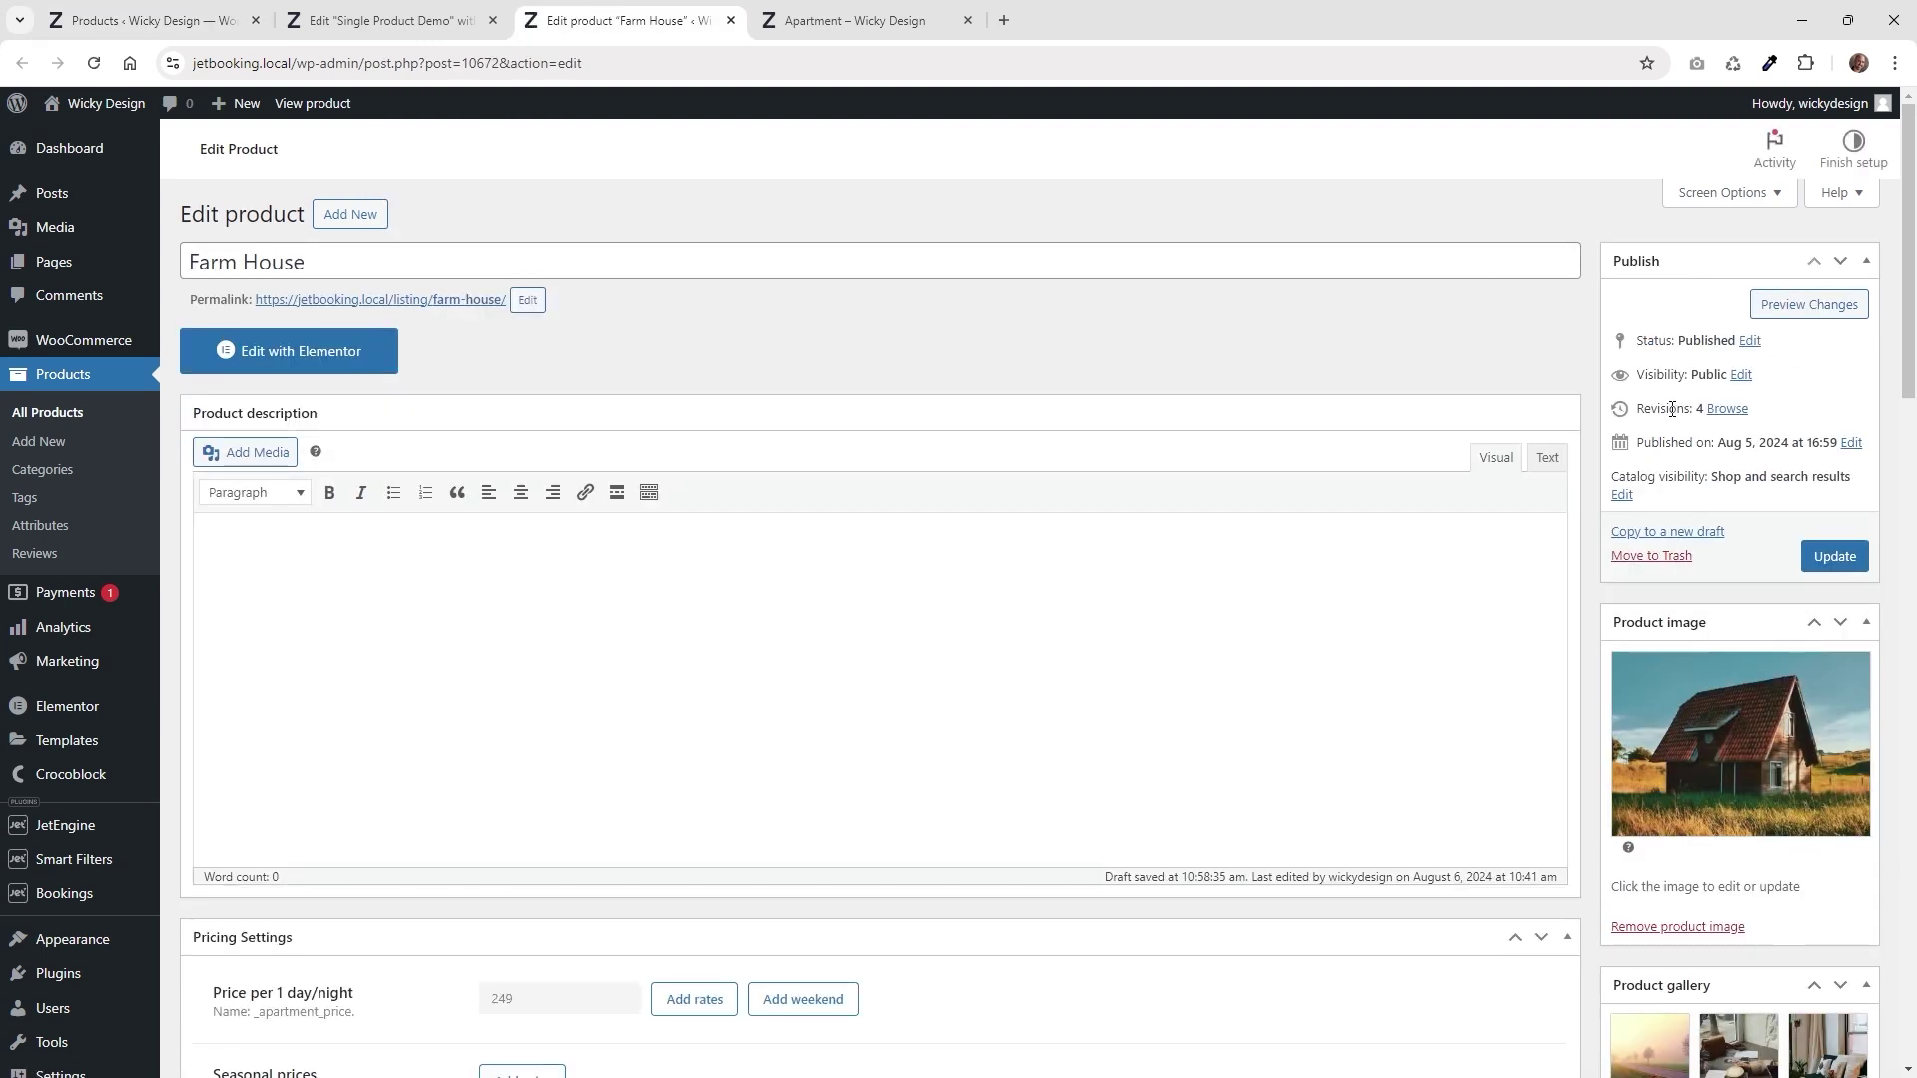
{"action": "scroll", "coordinate": [1677, 413], "scroll_direction": "down", "scroll_amount": 3}
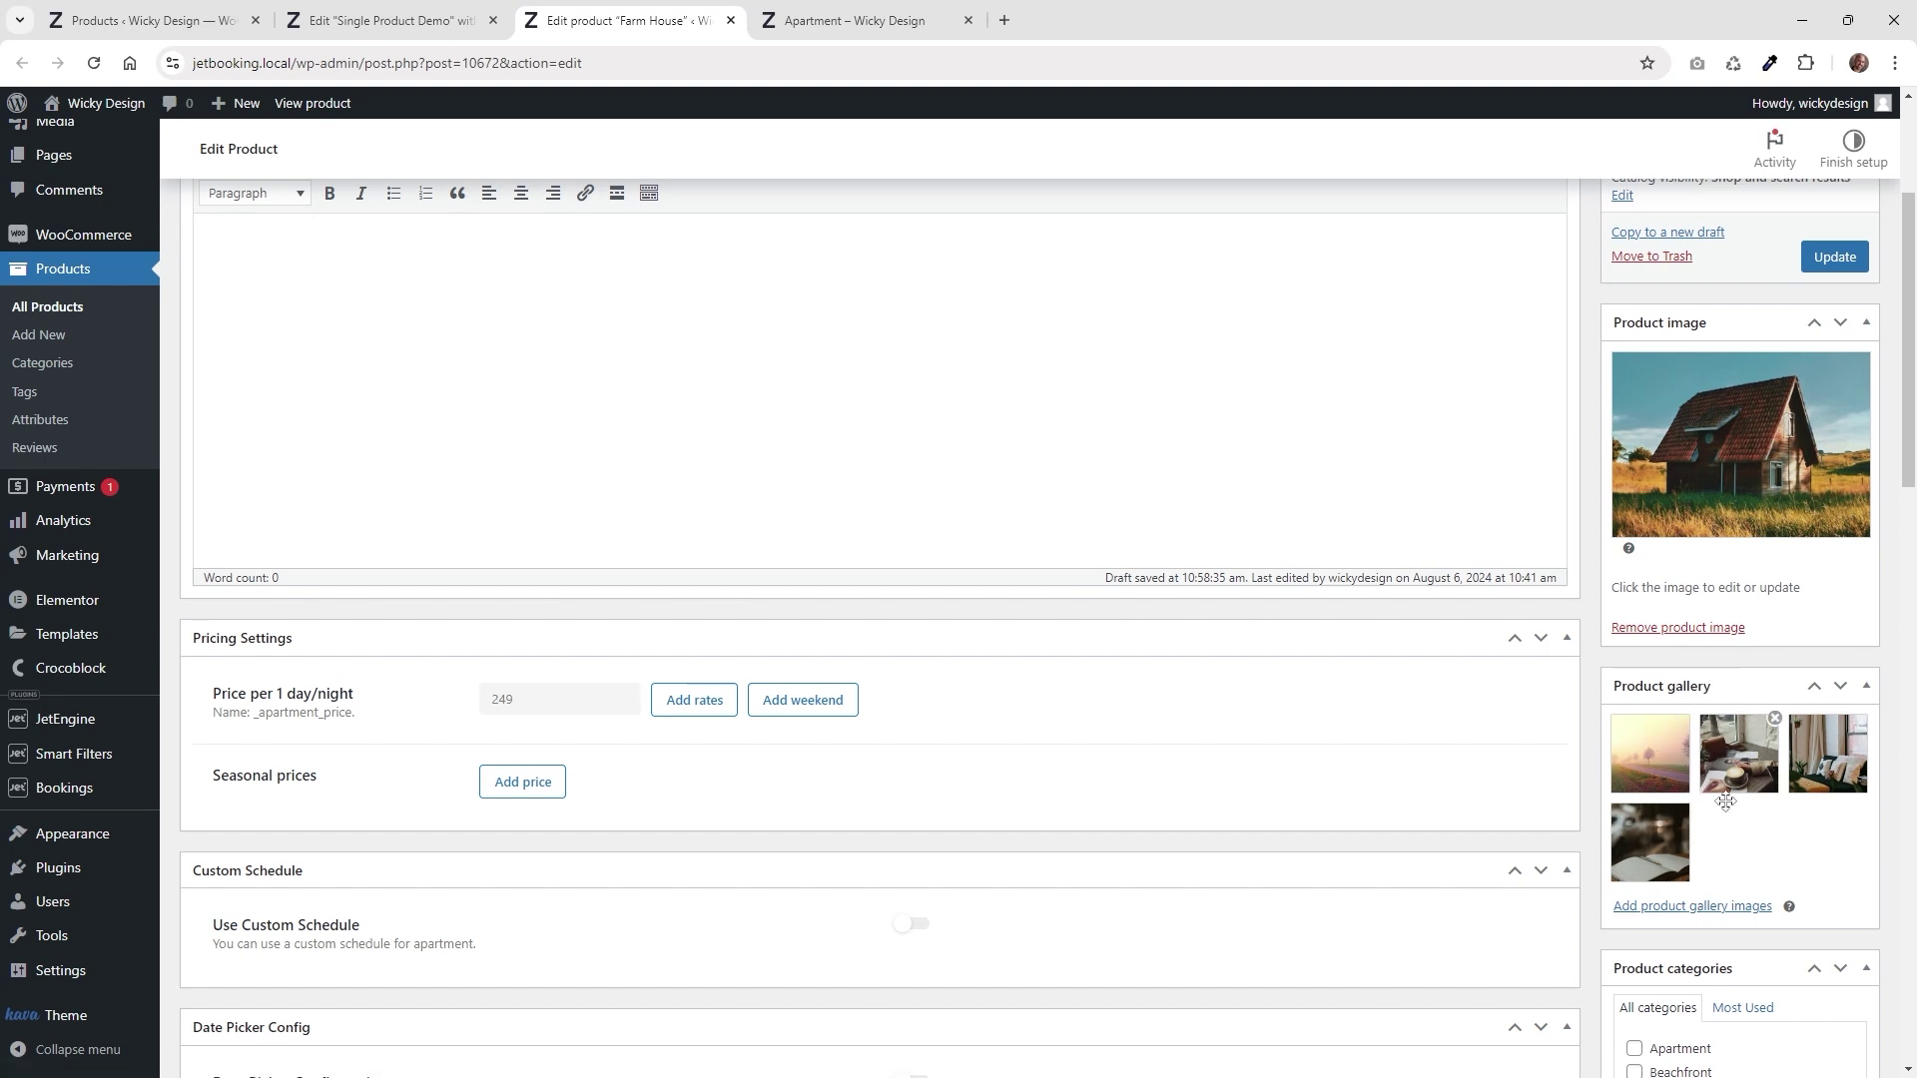
Return to the Single Product Demo template and examine the Gallery Anchor Navigation widget's source, image size and video options
{"action": "left_click", "coordinate": [390, 20]}
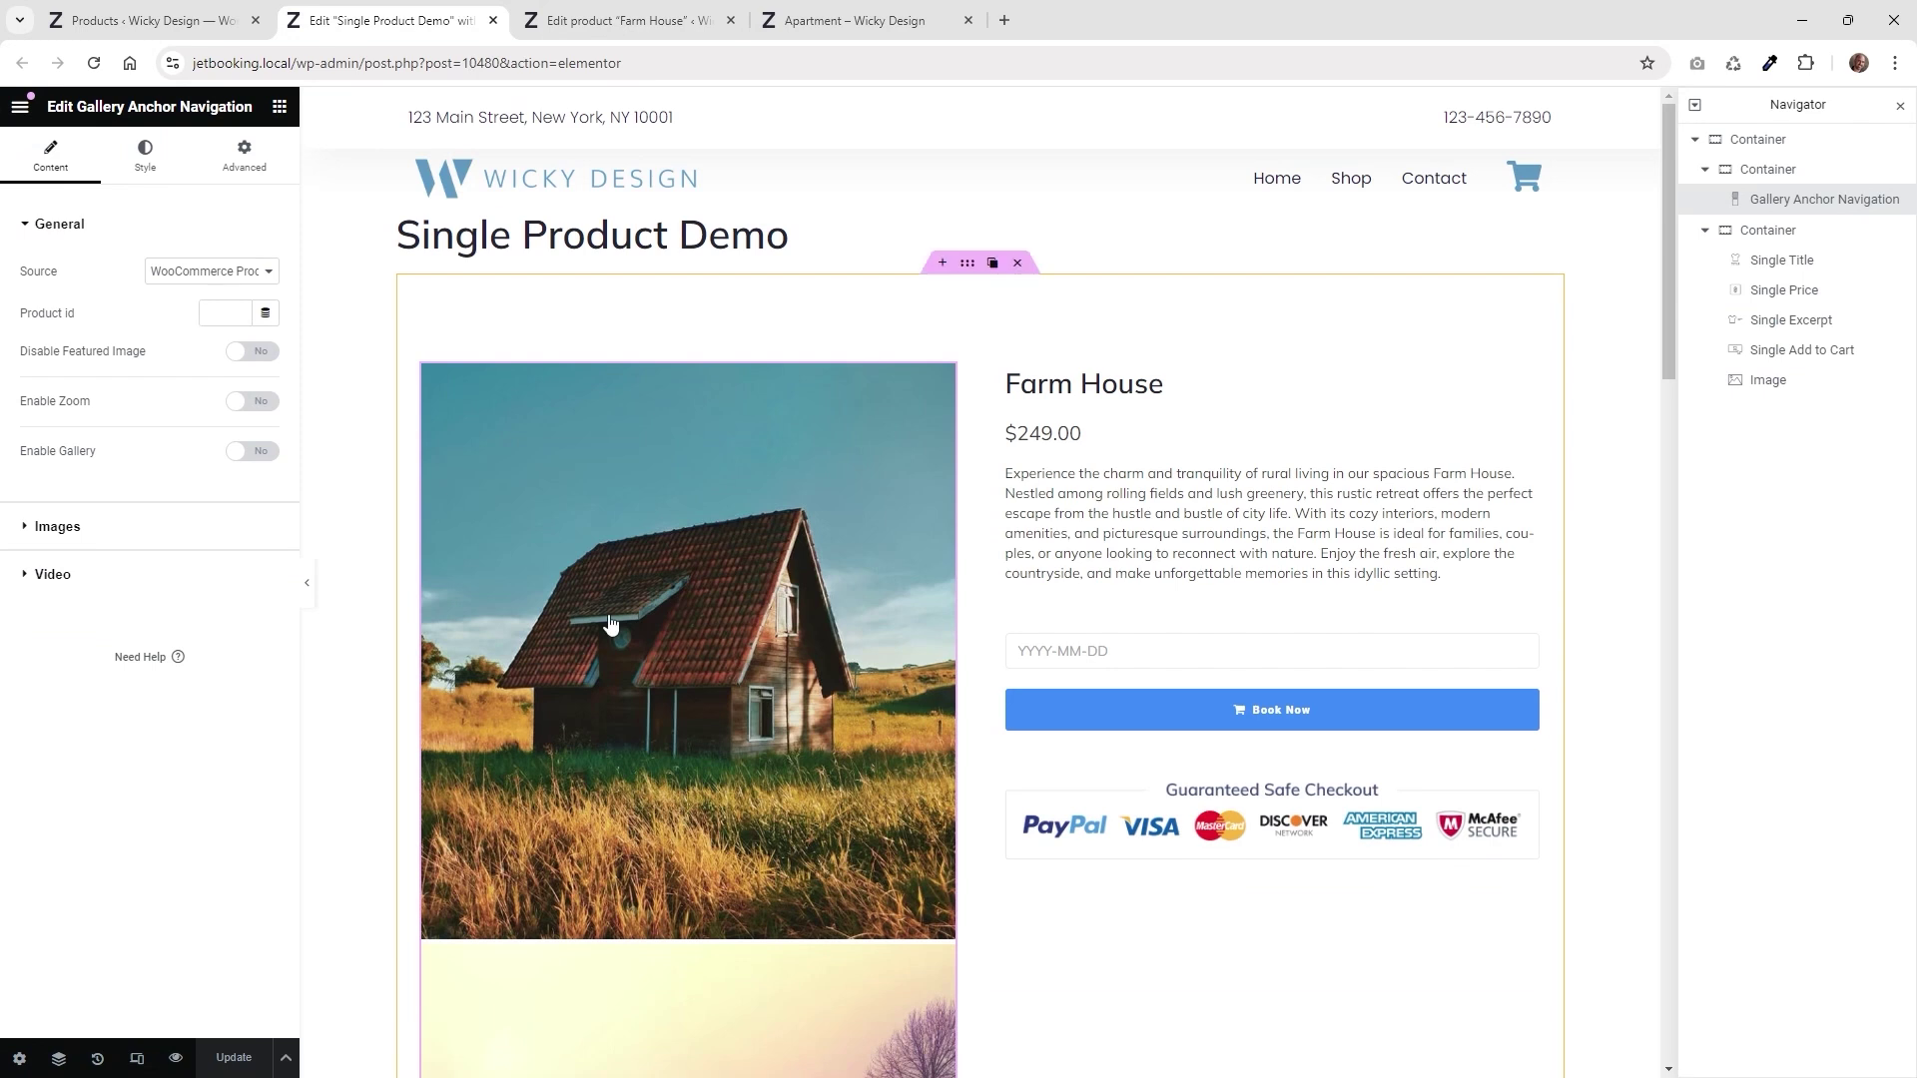
{"action": "left_click", "coordinate": [188, 284]}
{"action": "left_click", "coordinate": [155, 781]}
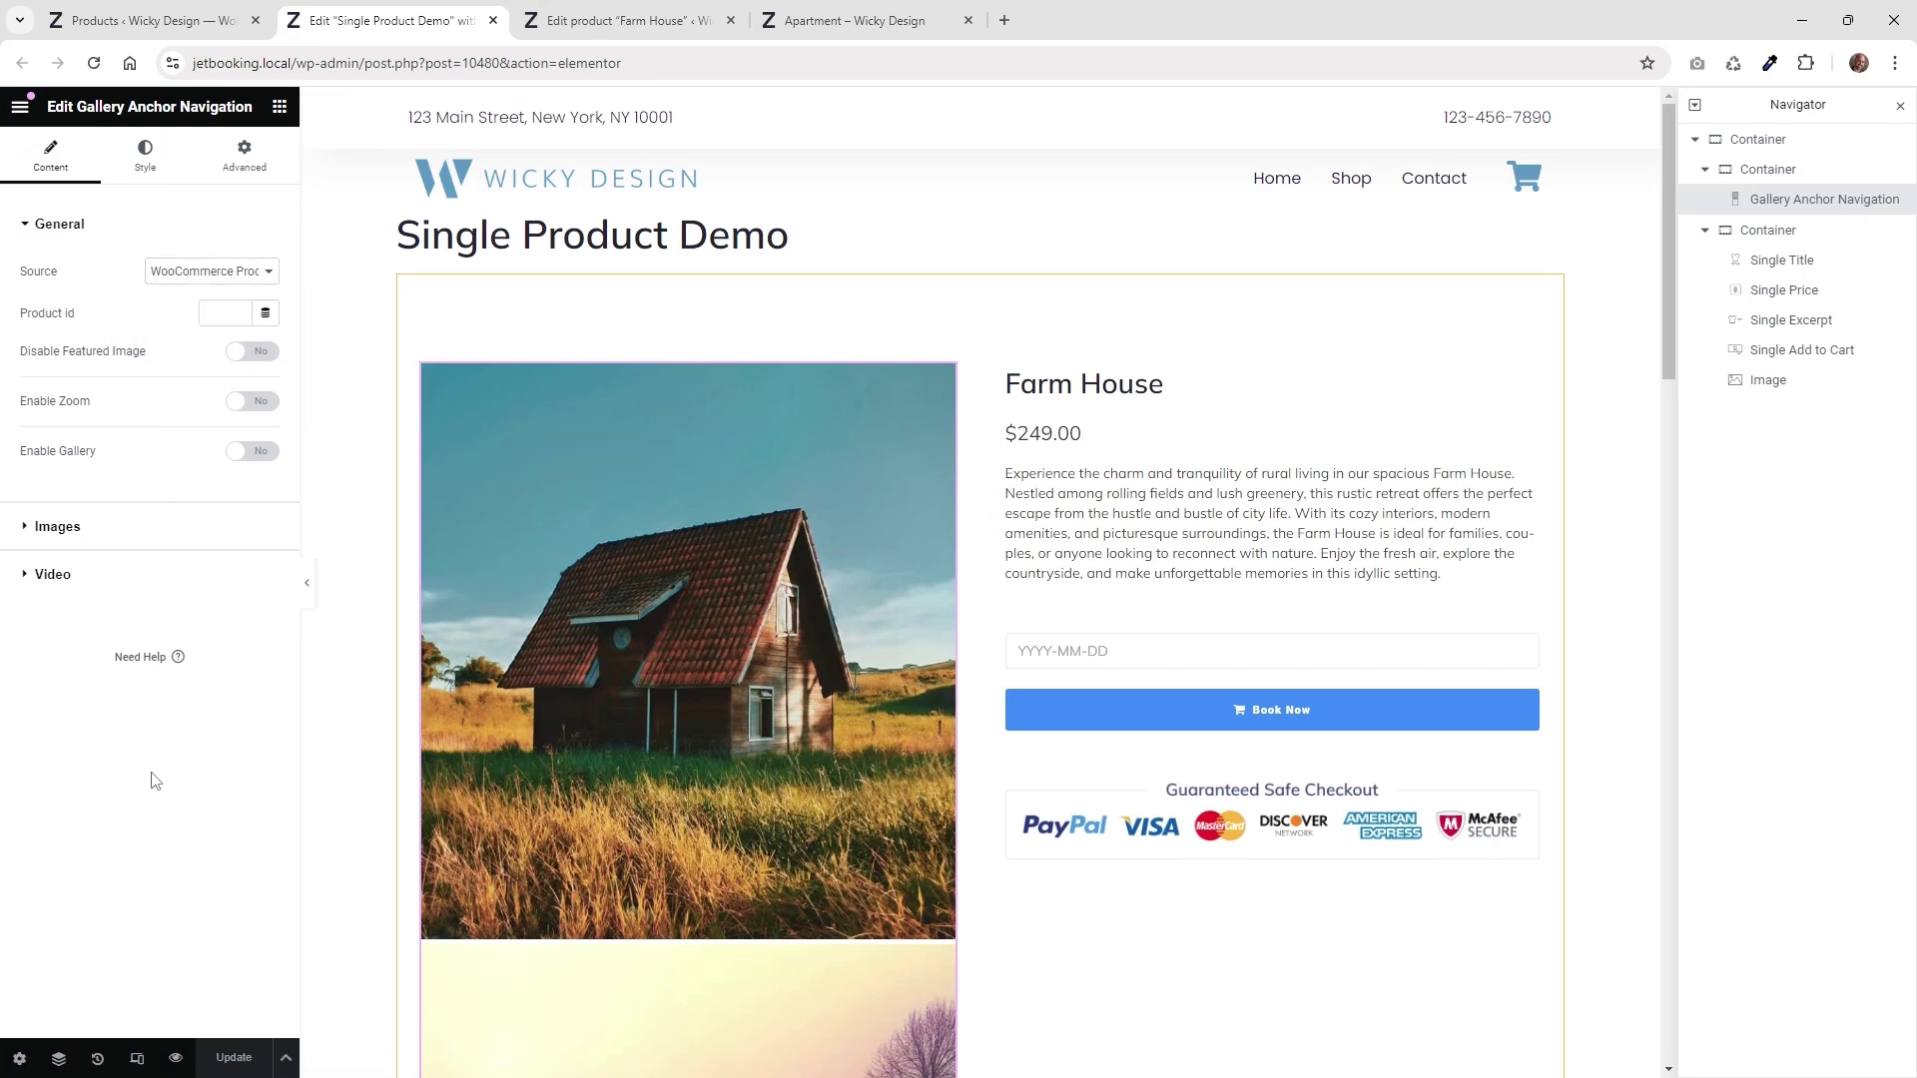
{"action": "left_click", "coordinate": [48, 527]}
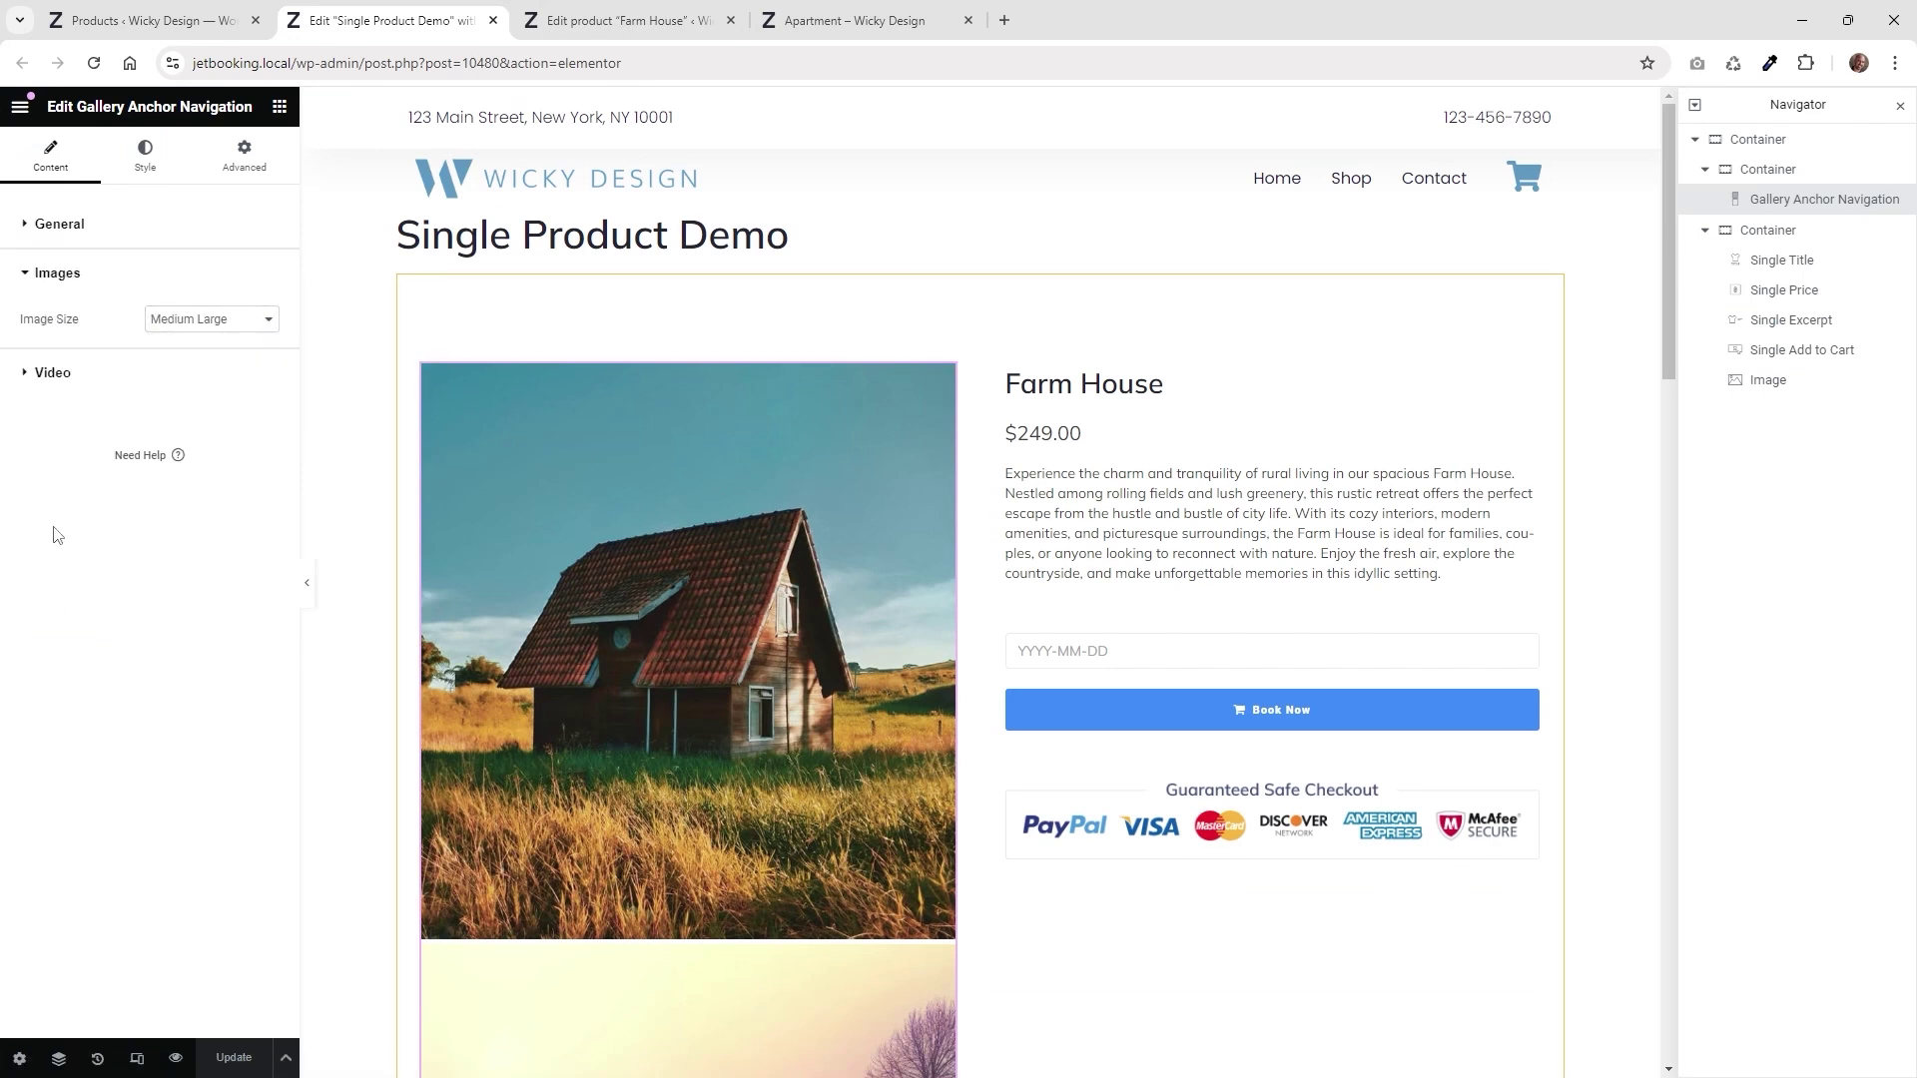
{"action": "left_click", "coordinate": [206, 320]}
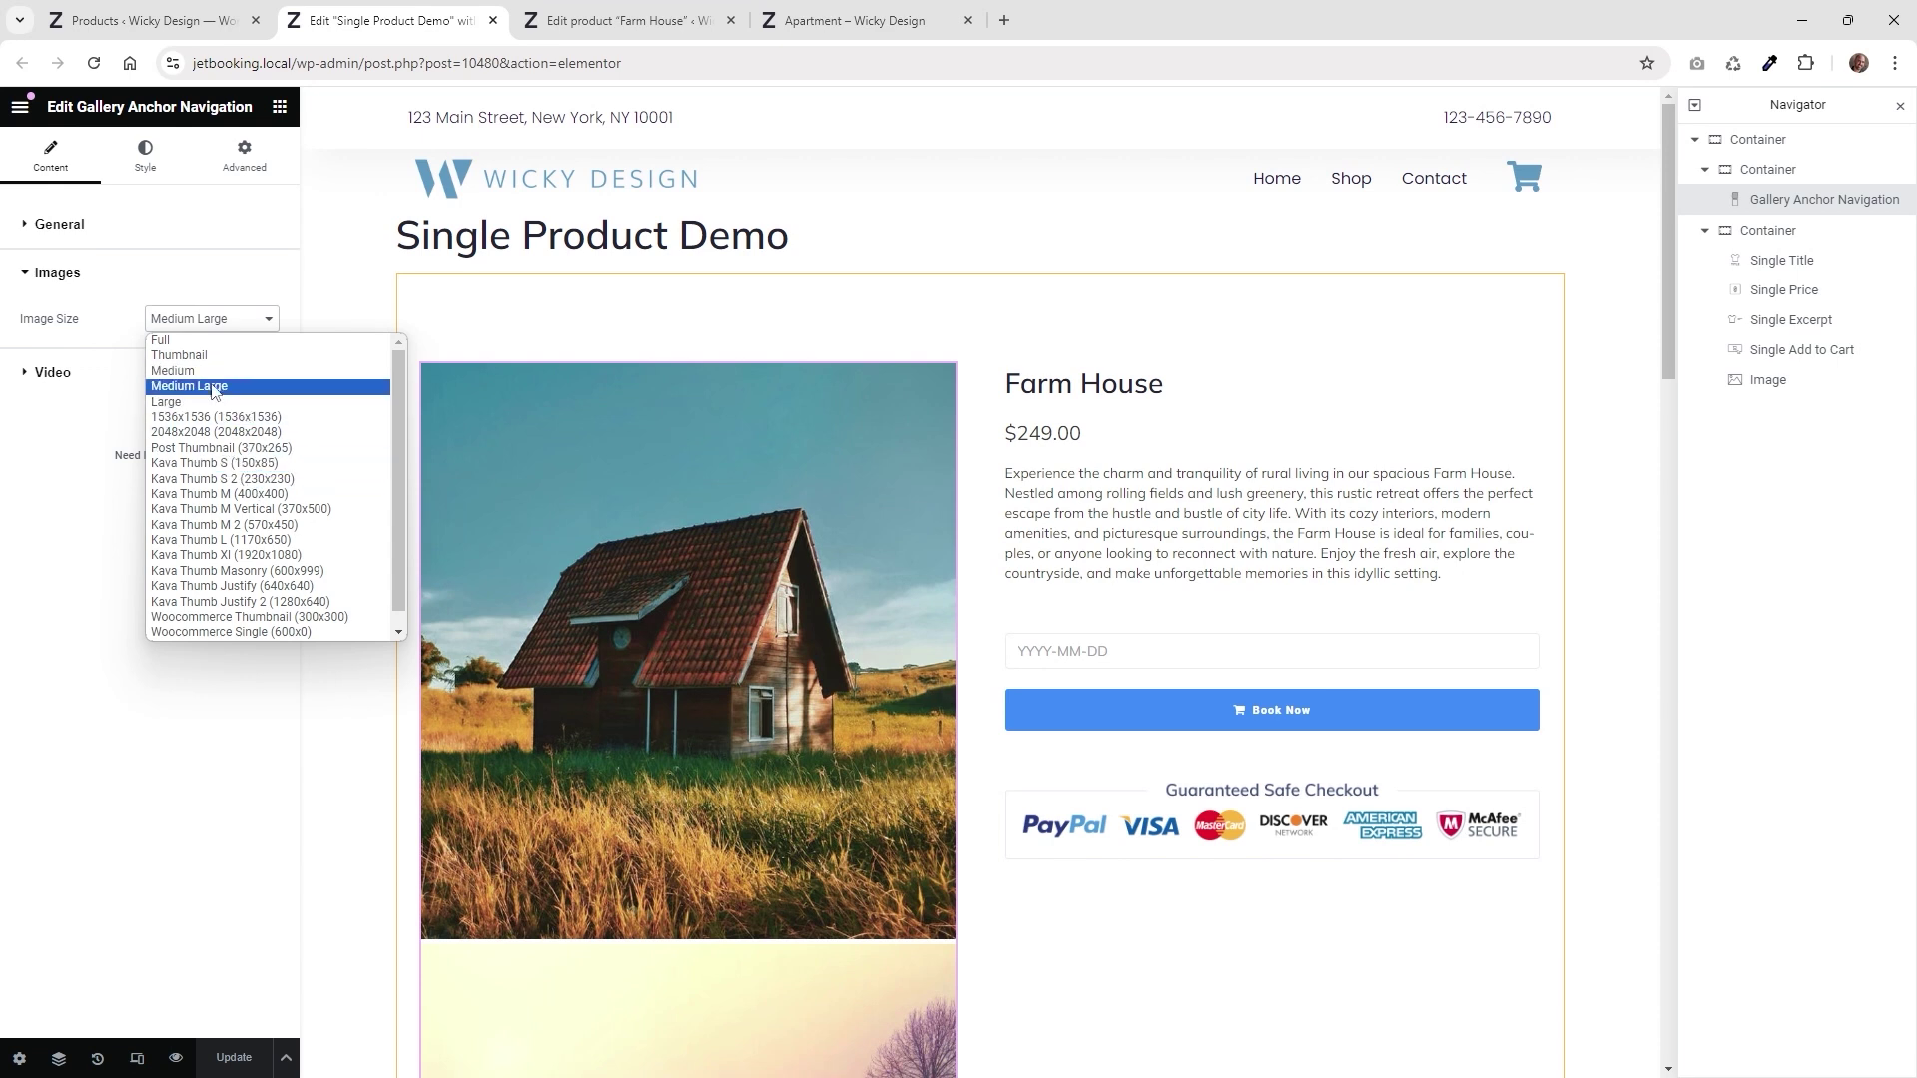
{"action": "left_click", "coordinate": [212, 391]}
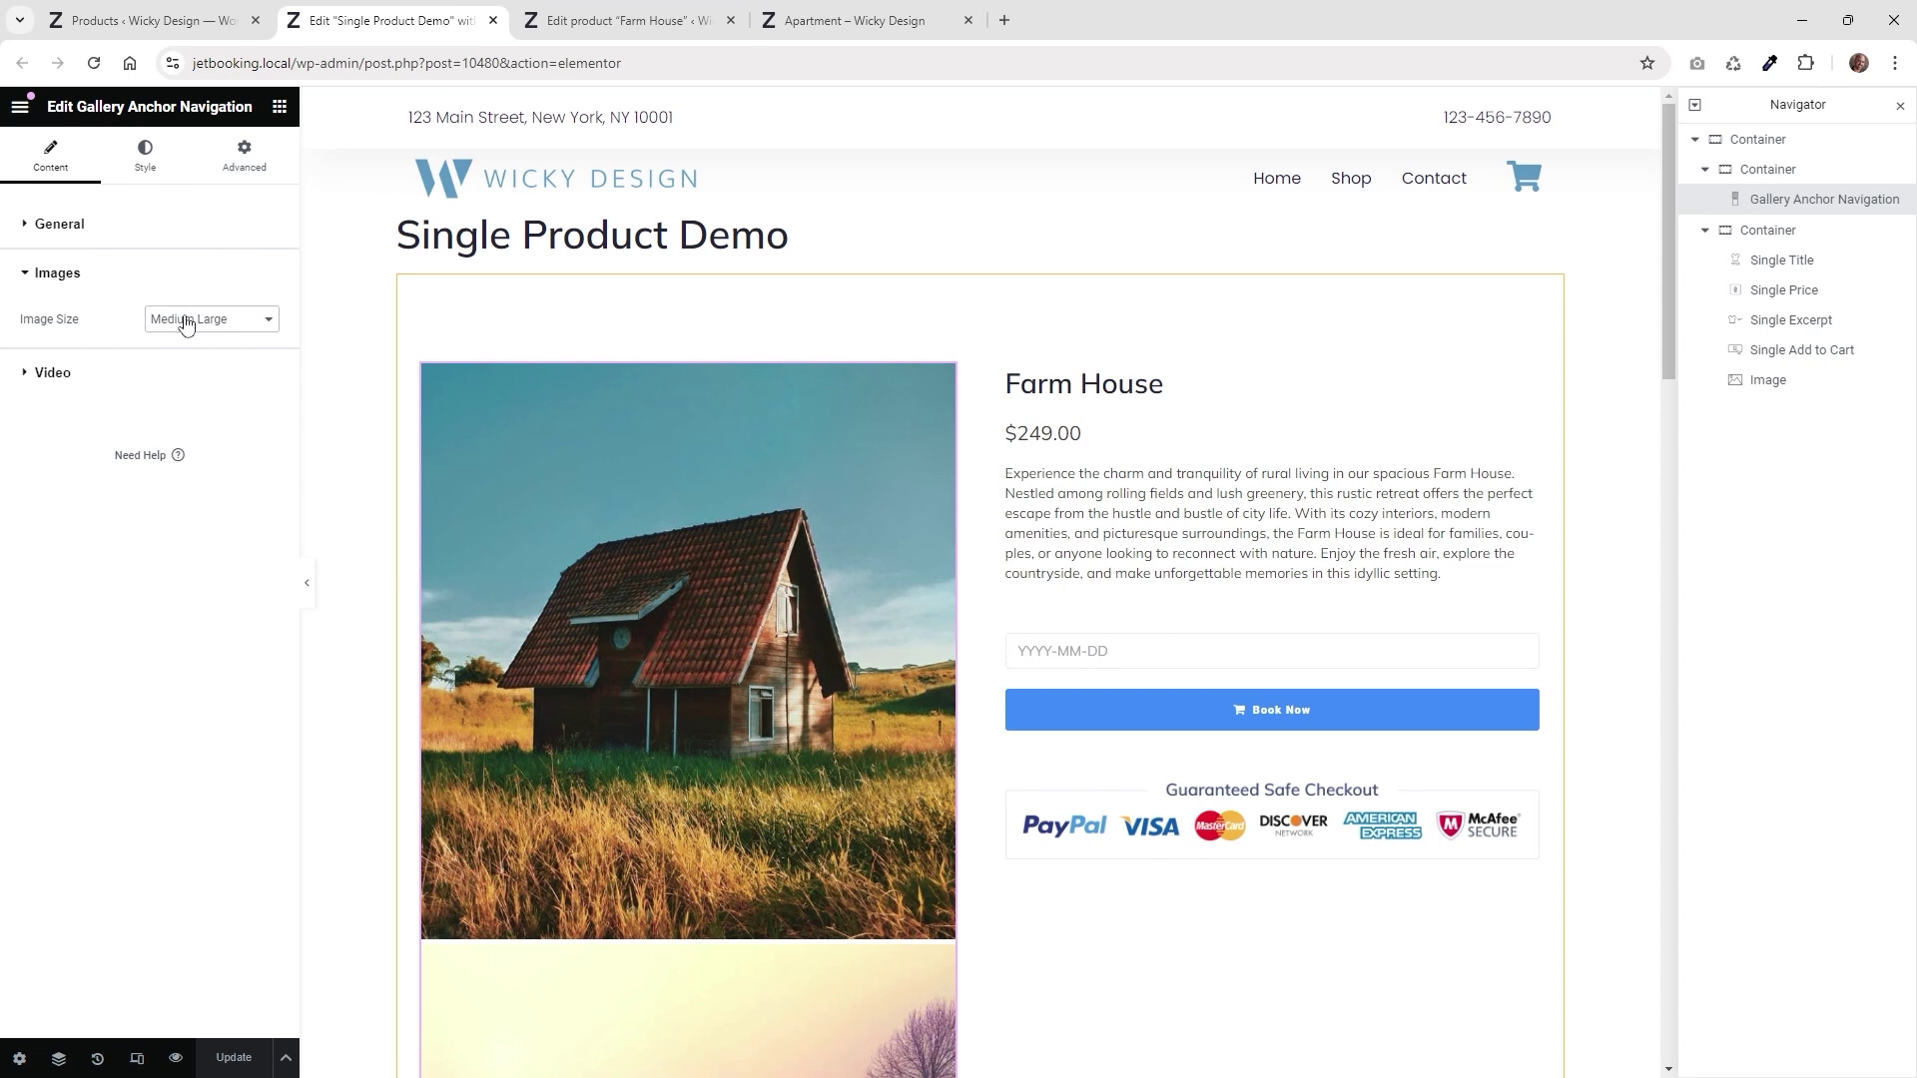
{"action": "left_click", "coordinate": [128, 375]}
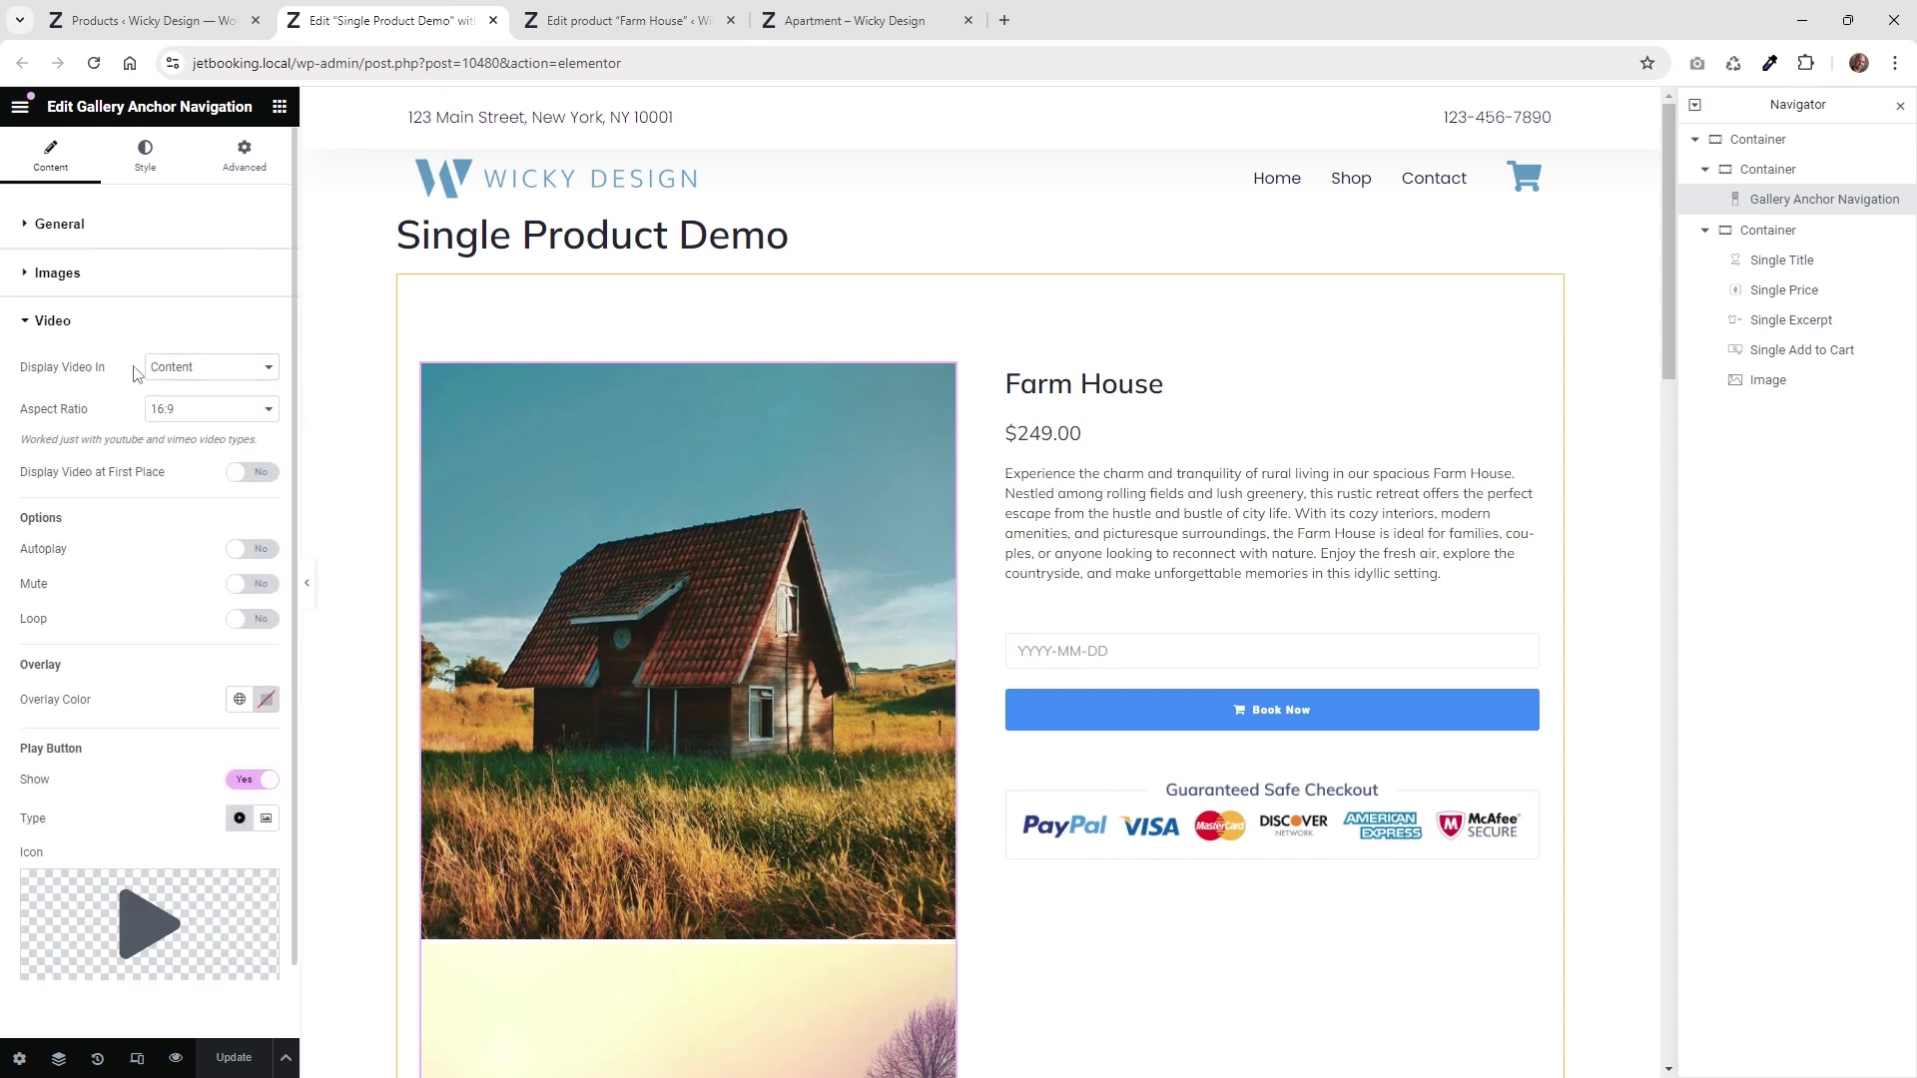
{"action": "left_click", "coordinate": [75, 322]}
Set the space between images in the Gallery Anchor Navigation widget to about 21
{"action": "left_click", "coordinate": [147, 158]}
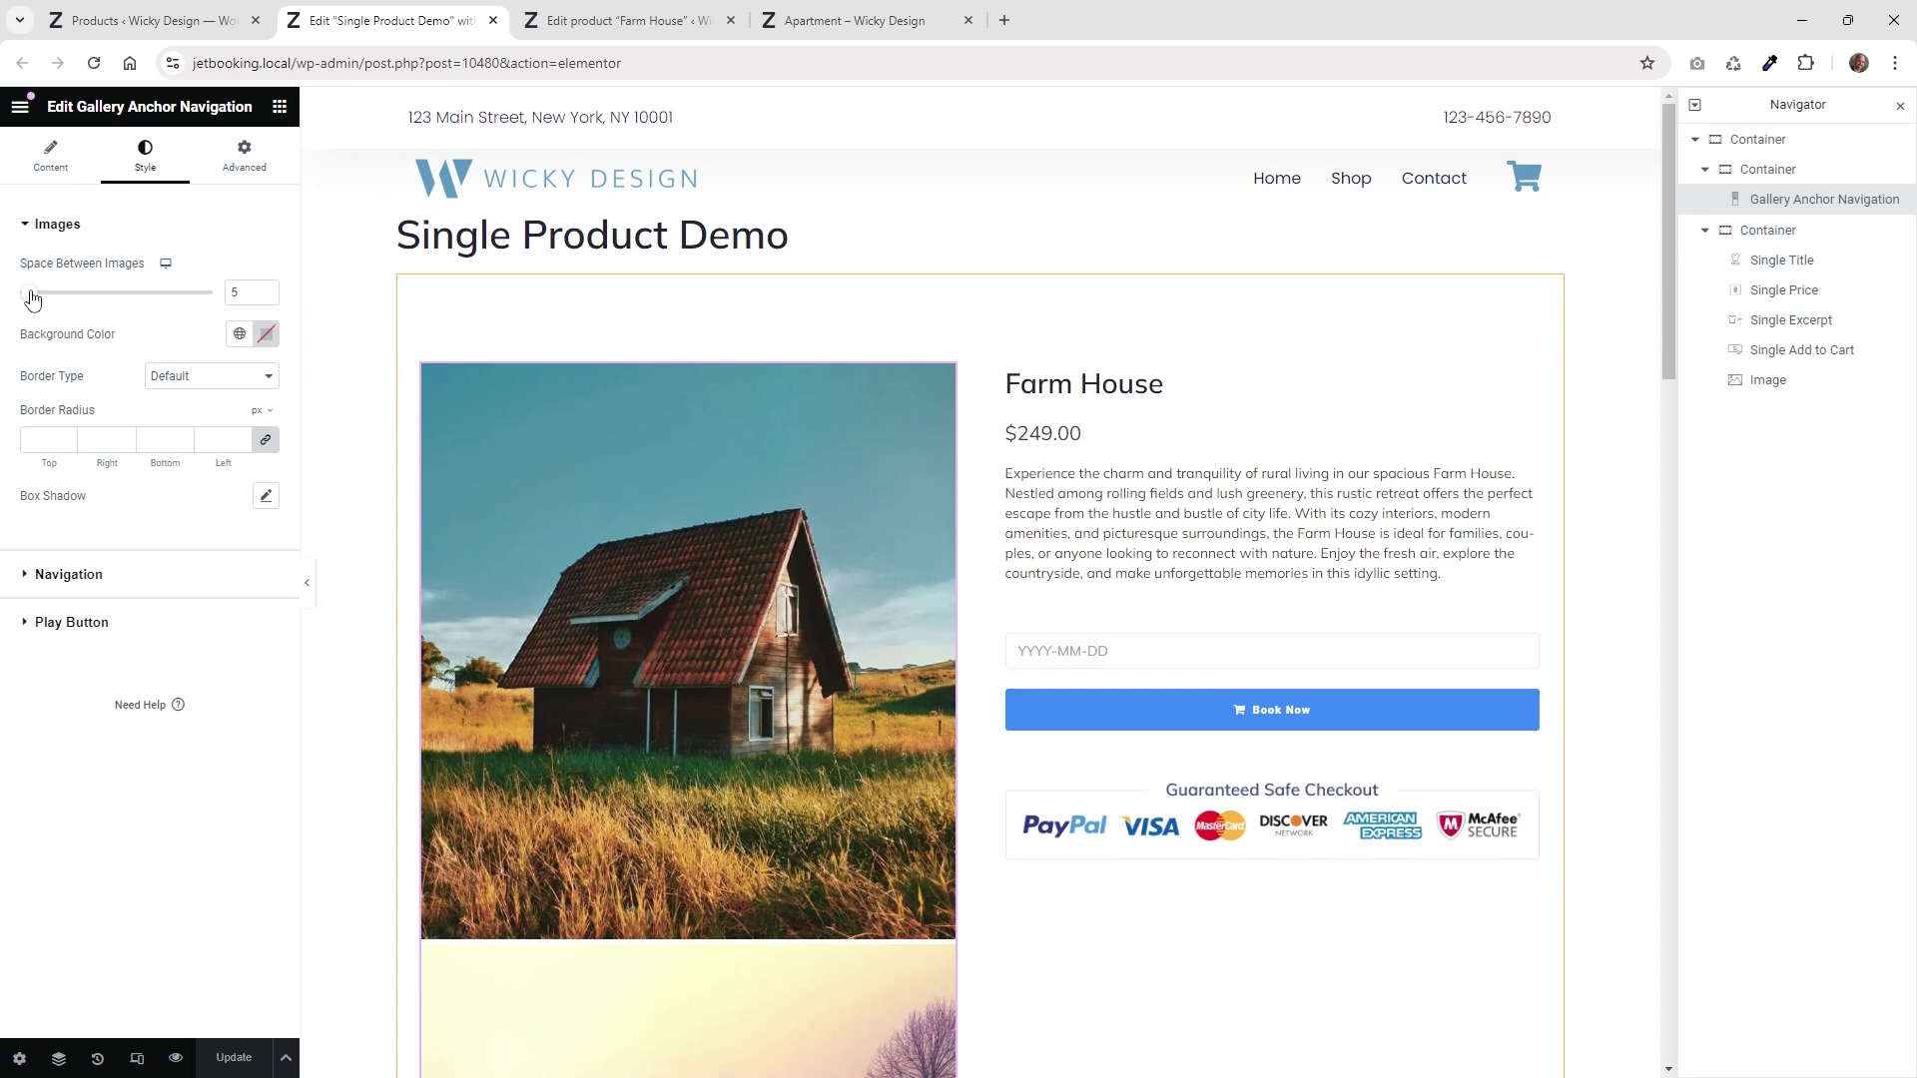
{"action": "left_click_drag", "start_coordinate": [32, 299], "coordinate": [74, 293]}
{"action": "scroll", "coordinate": [736, 755], "scroll_direction": "down", "scroll_amount": 2}
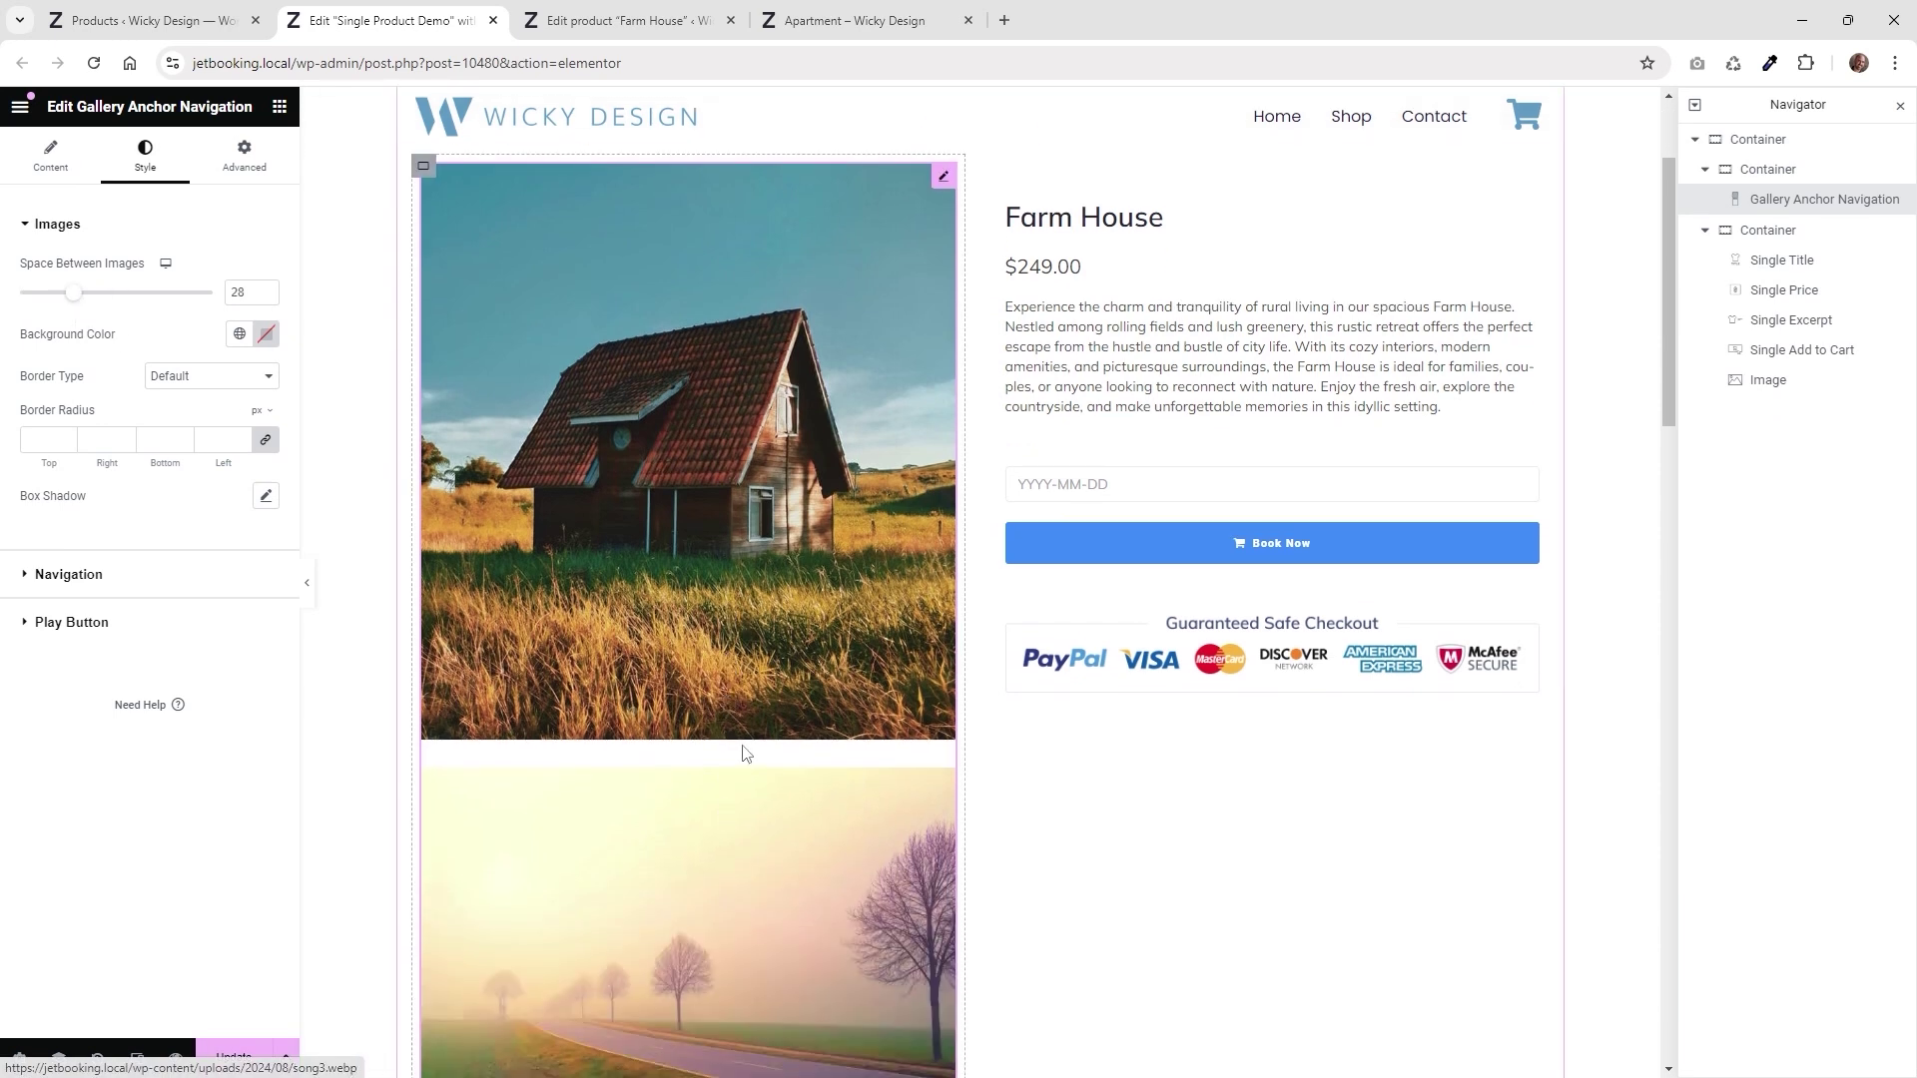
{"action": "left_click_drag", "start_coordinate": [79, 302], "coordinate": [61, 299]}
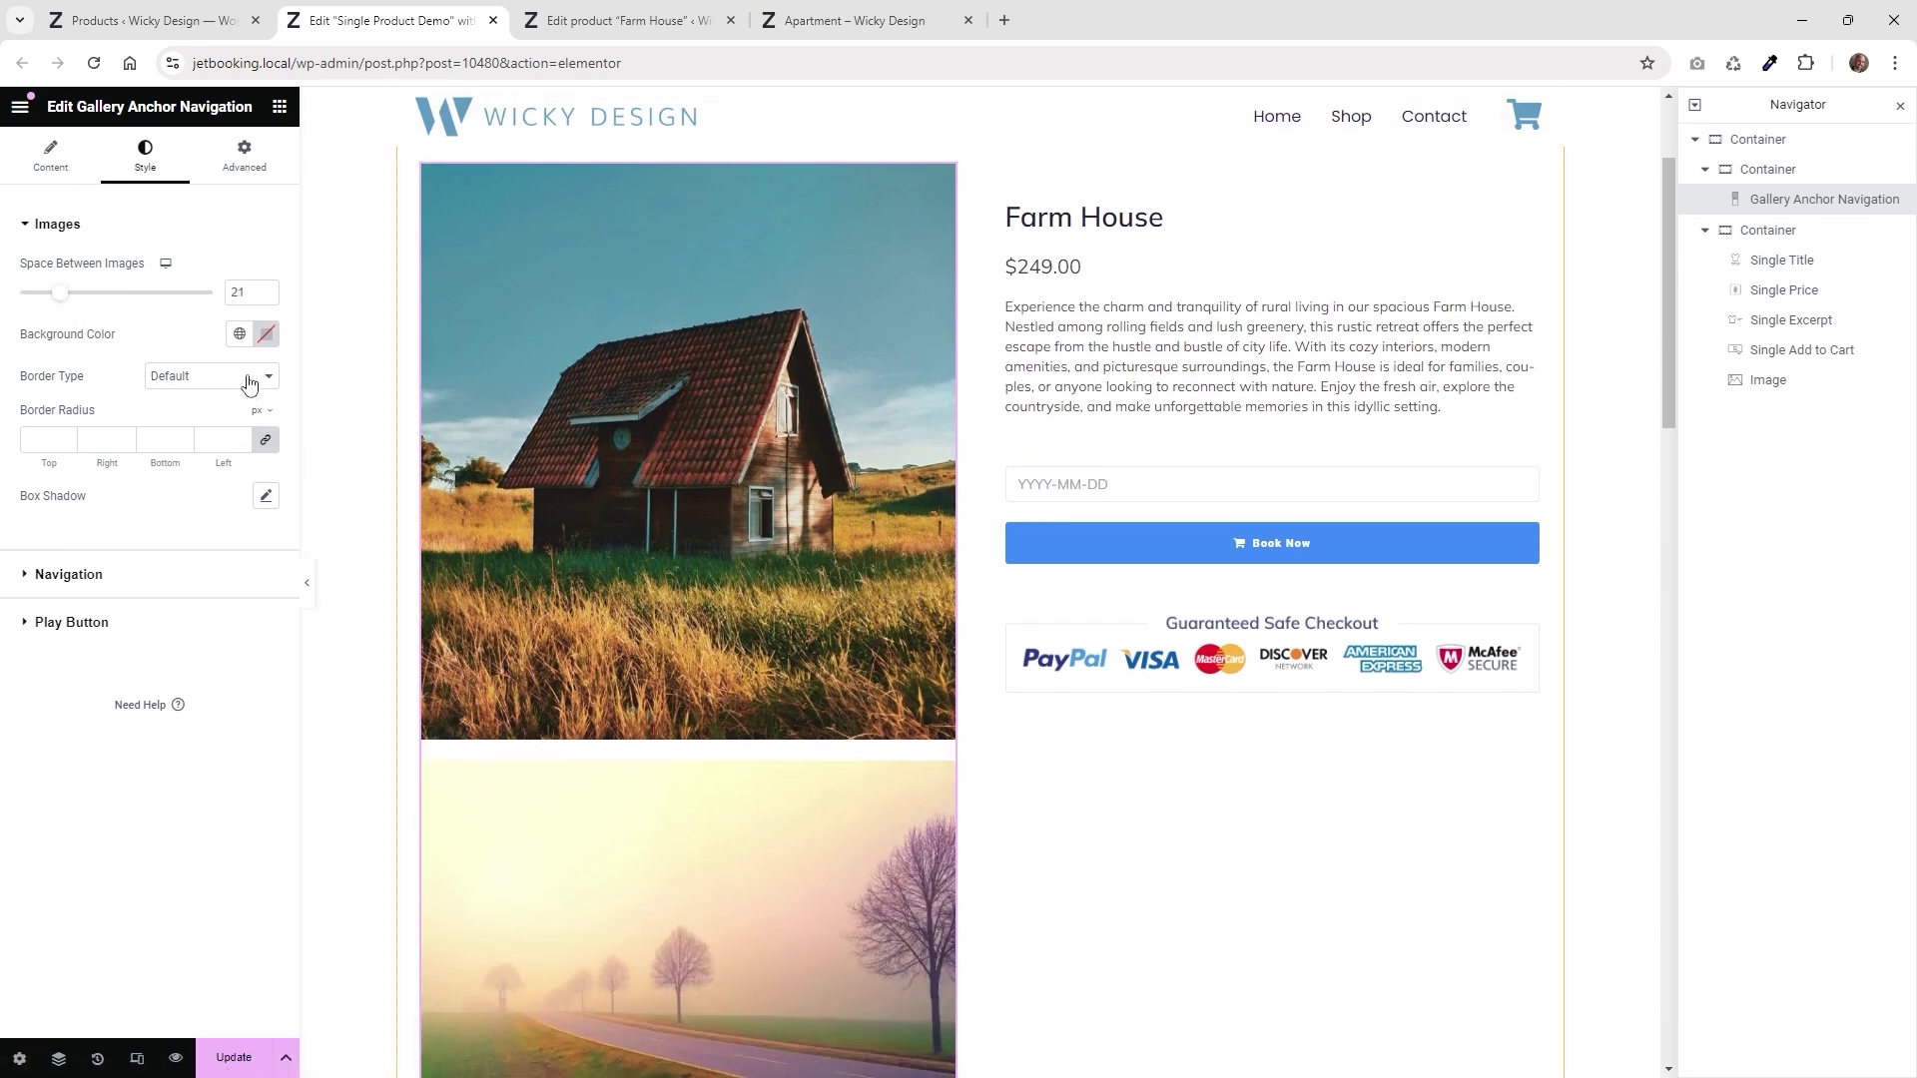
Set the gallery navigation bullets to a width of 20 and a height of 20
{"action": "left_click", "coordinate": [160, 576]}
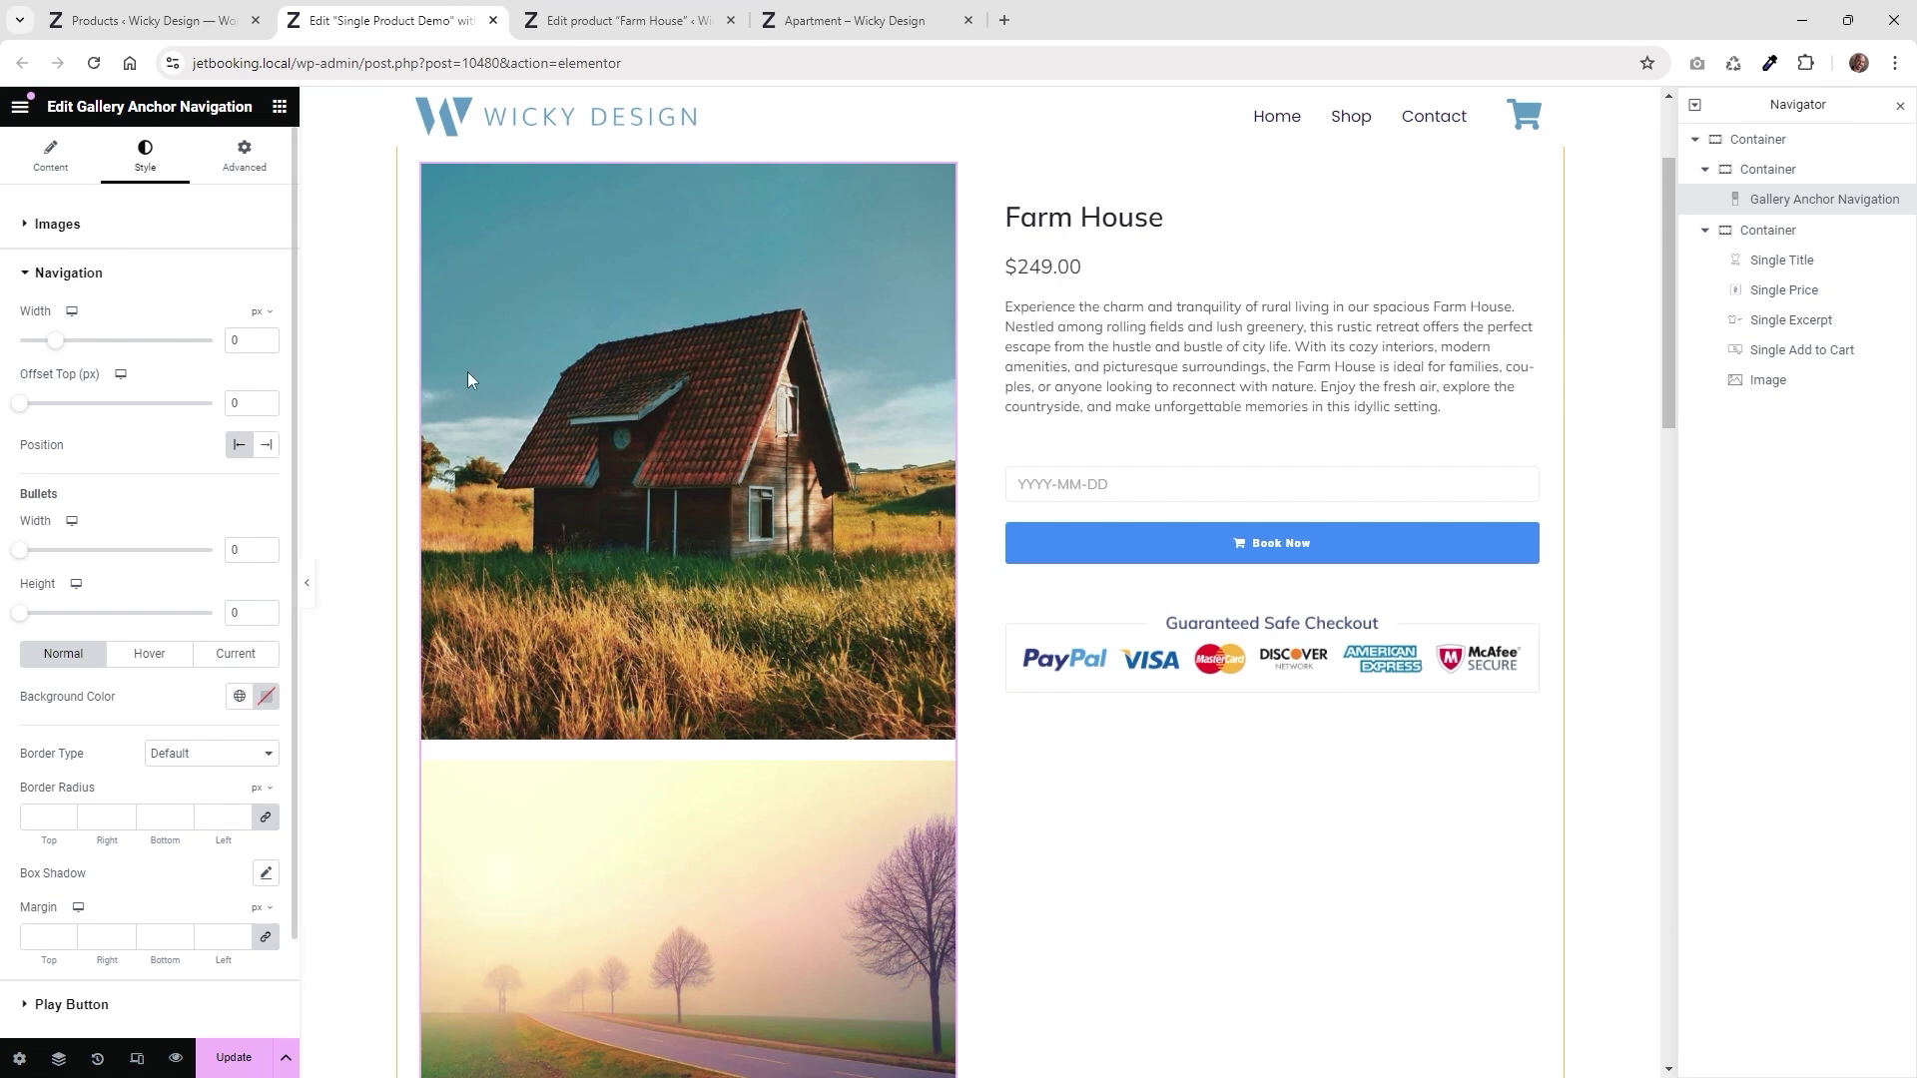
{"action": "scroll", "coordinate": [369, 401], "scroll_direction": "up", "scroll_amount": 2}
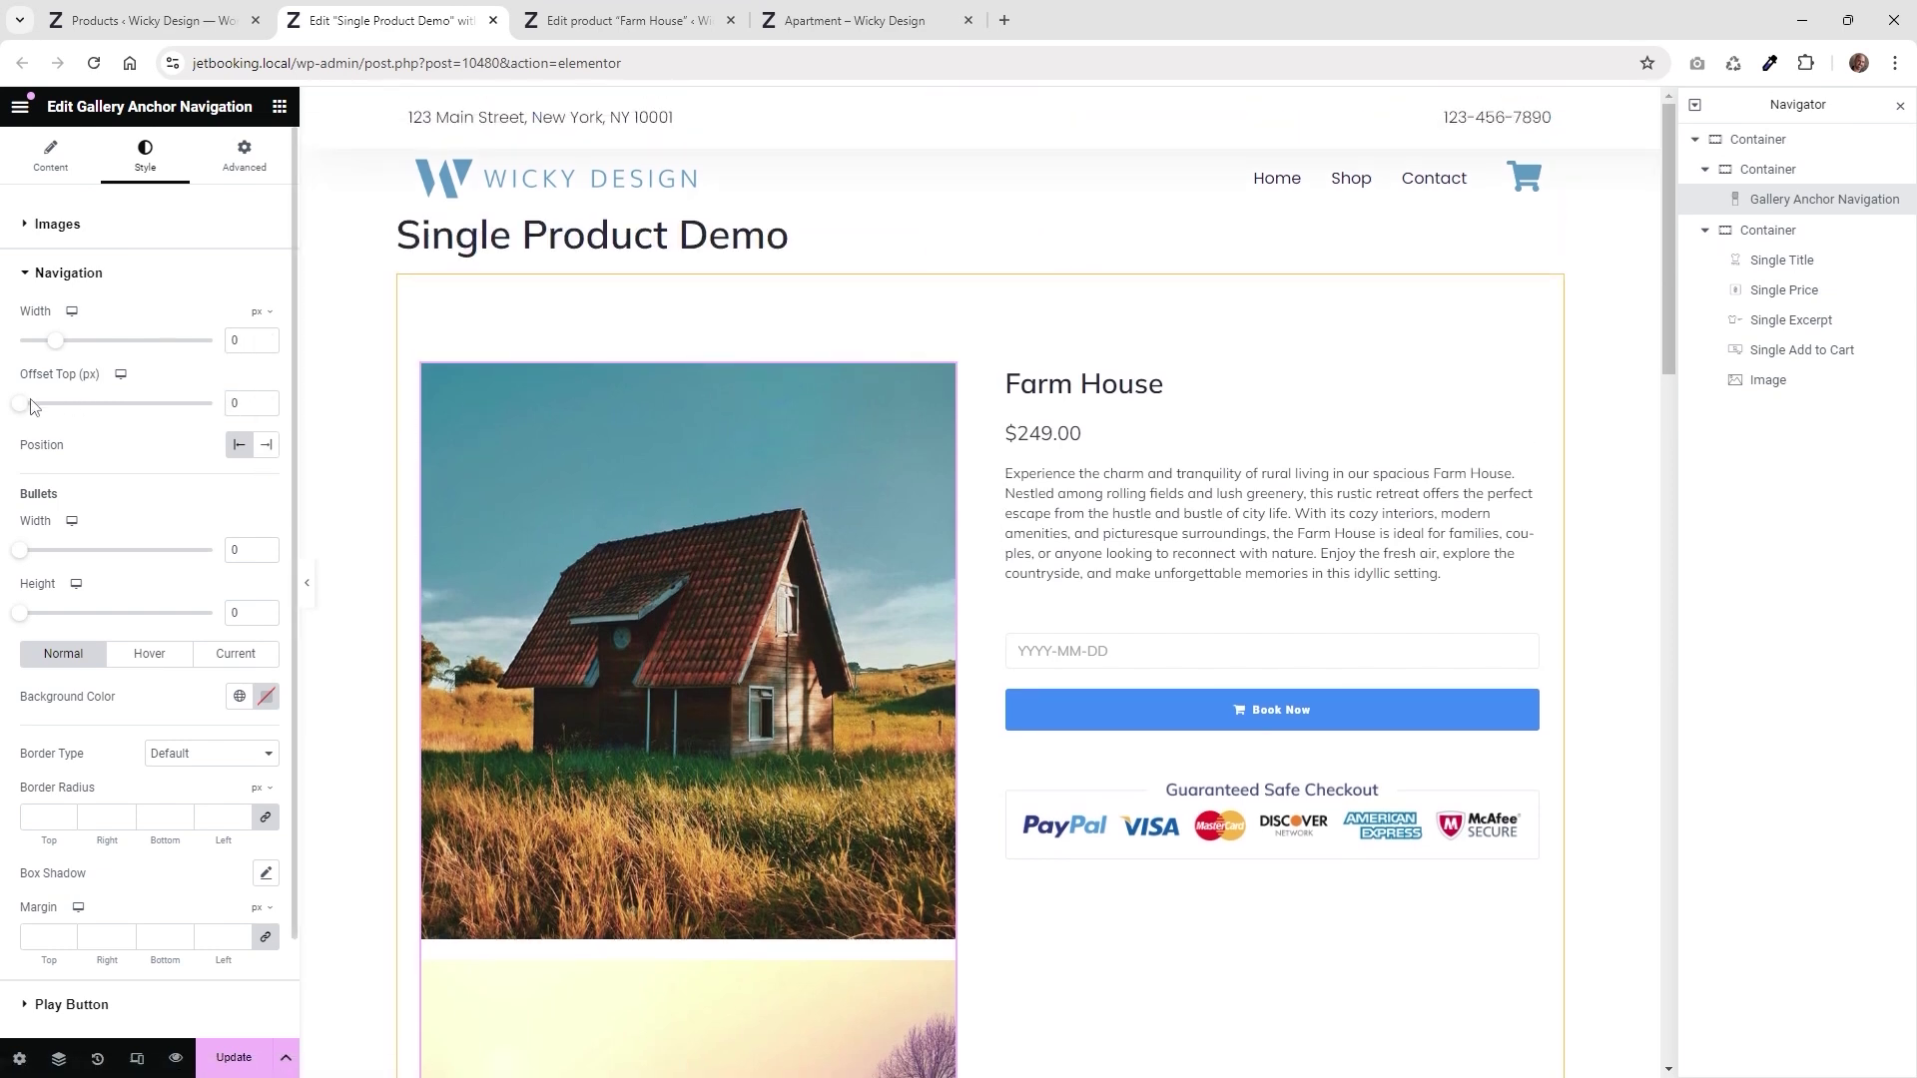
{"action": "left_click_drag", "start_coordinate": [24, 556], "coordinate": [53, 562]}
{"action": "double_click", "coordinate": [258, 543]}
{"action": "type", "text": "2"}
{"action": "double_click", "coordinate": [246, 615]}
{"action": "type", "text": "1"}
{"action": "key", "text": "BackSpace"}
{"action": "type", "text": "20"}
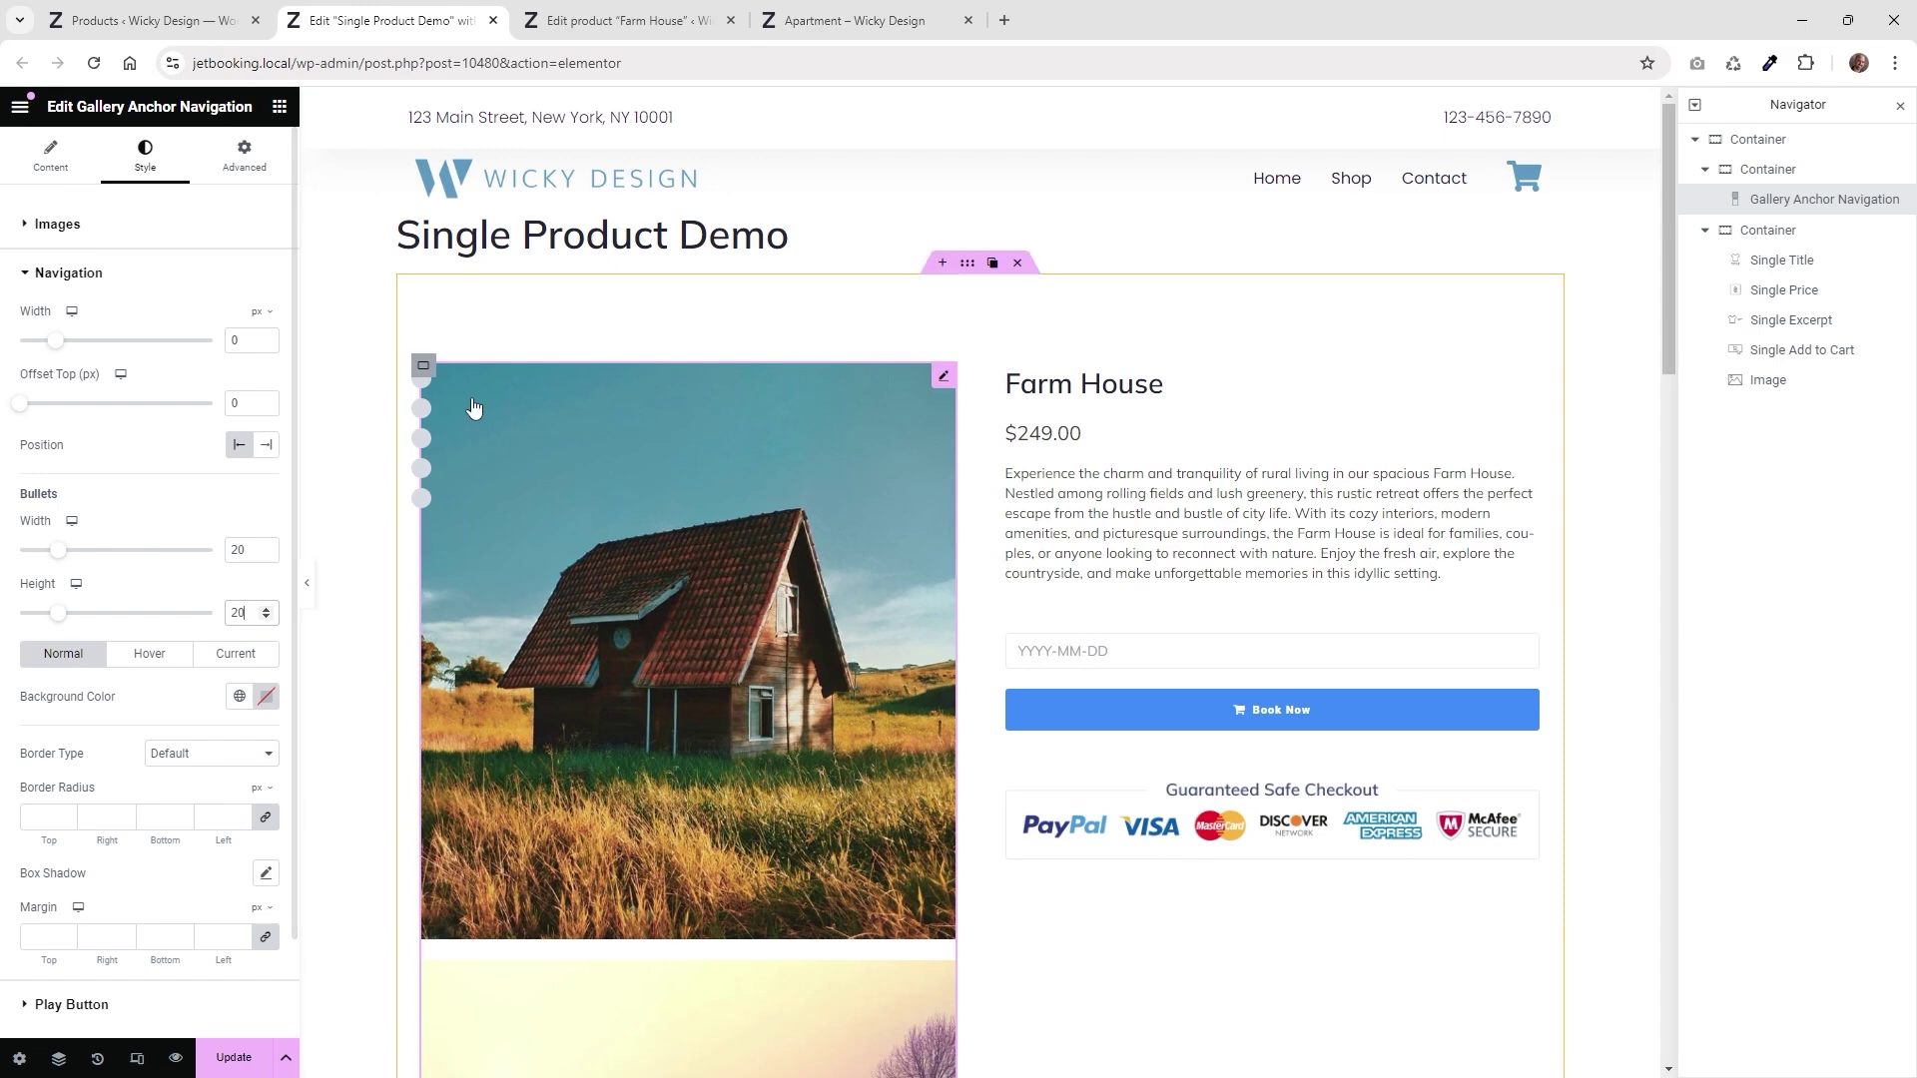
Test the gallery's navigation bullets by jumping to different product images in the preview, then return to the first image
{"action": "left_click", "coordinate": [423, 400]}
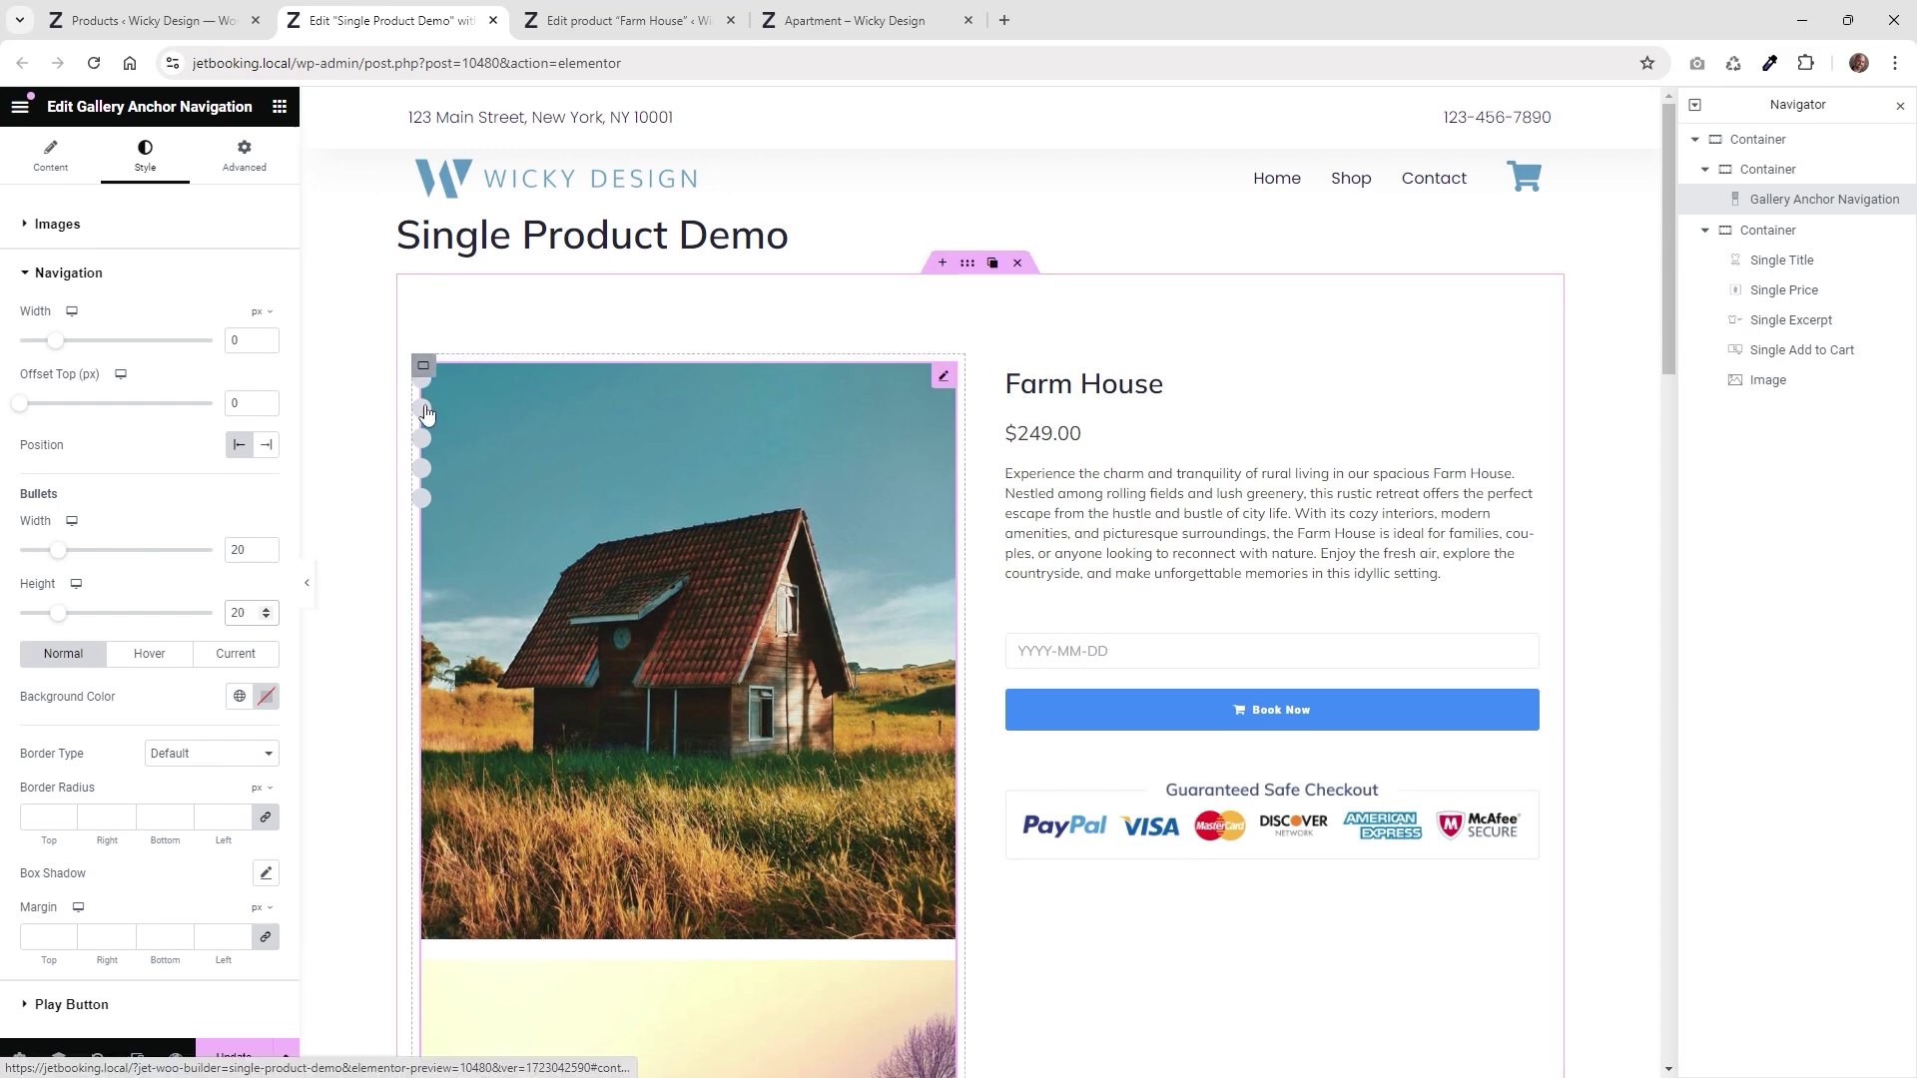
{"action": "scroll", "coordinate": [470, 292], "scroll_direction": "up", "scroll_amount": 3}
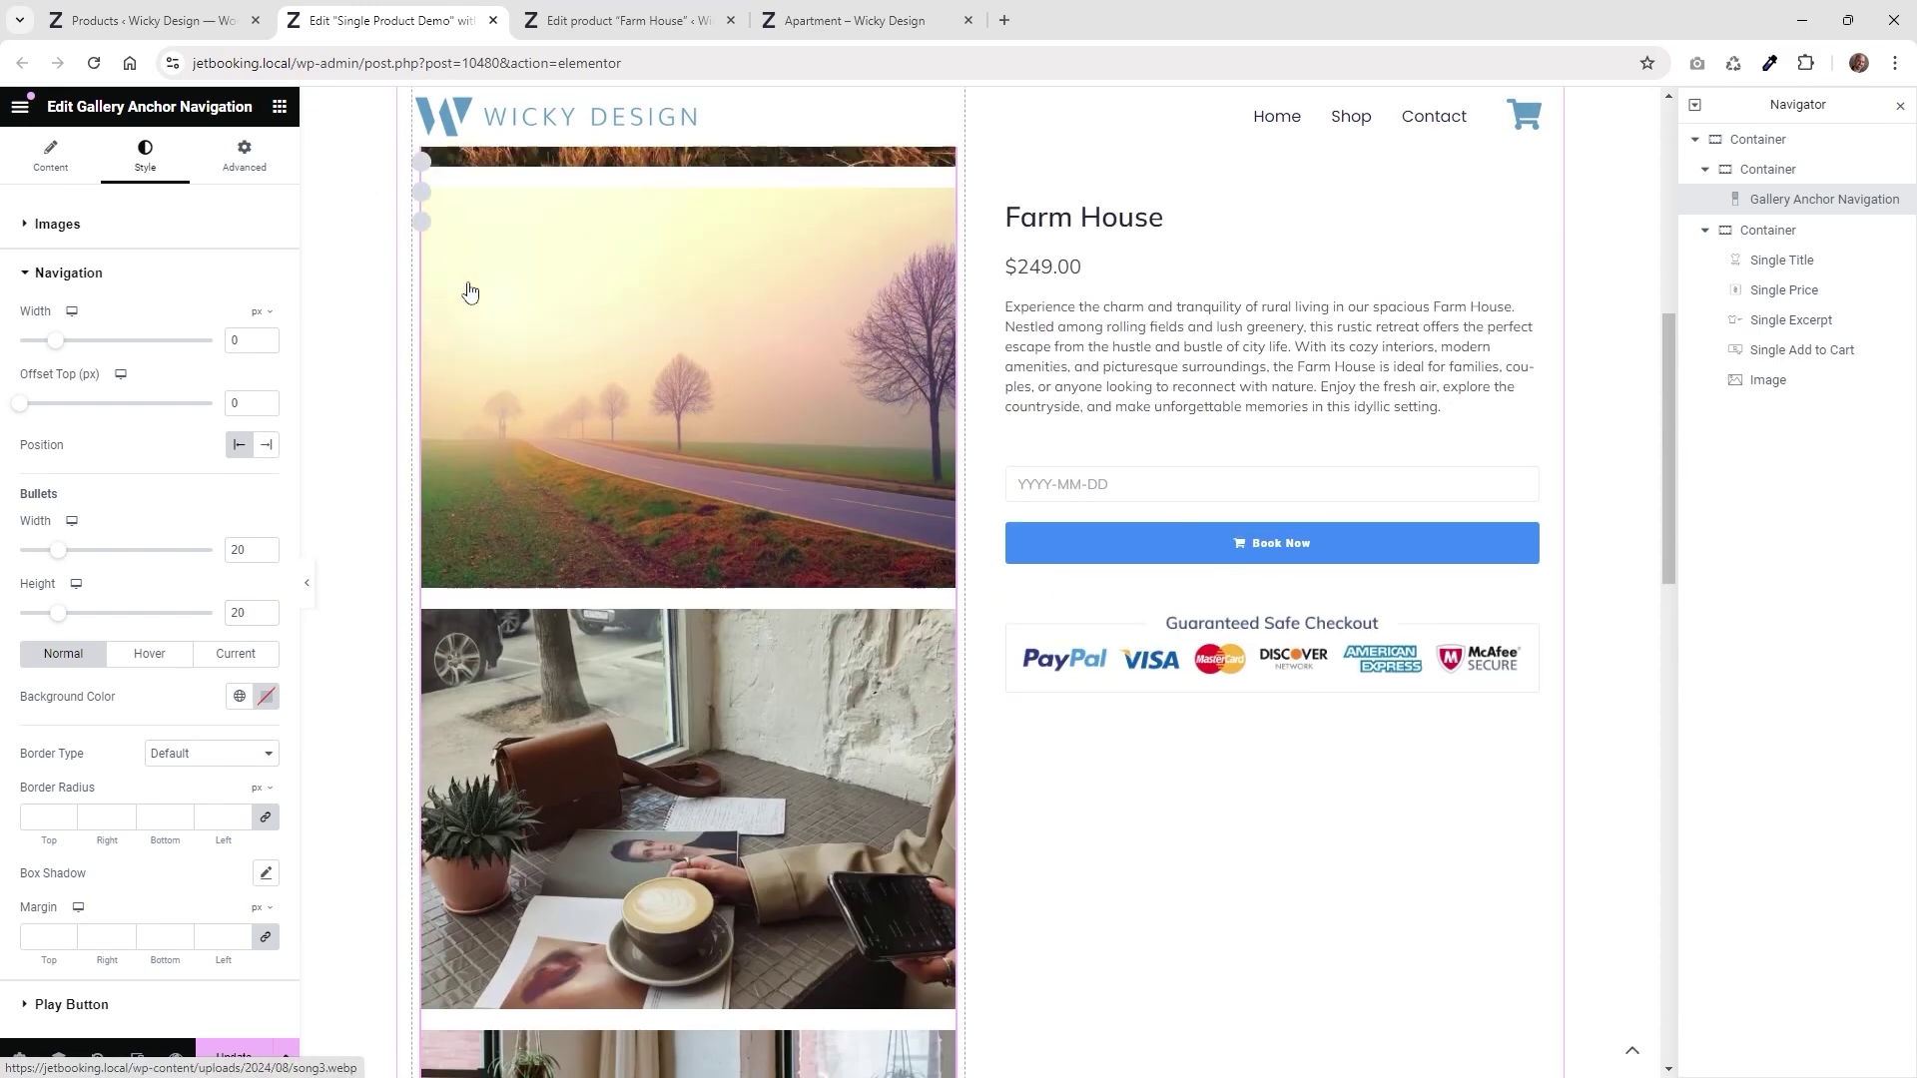
{"action": "left_click", "coordinate": [424, 196]}
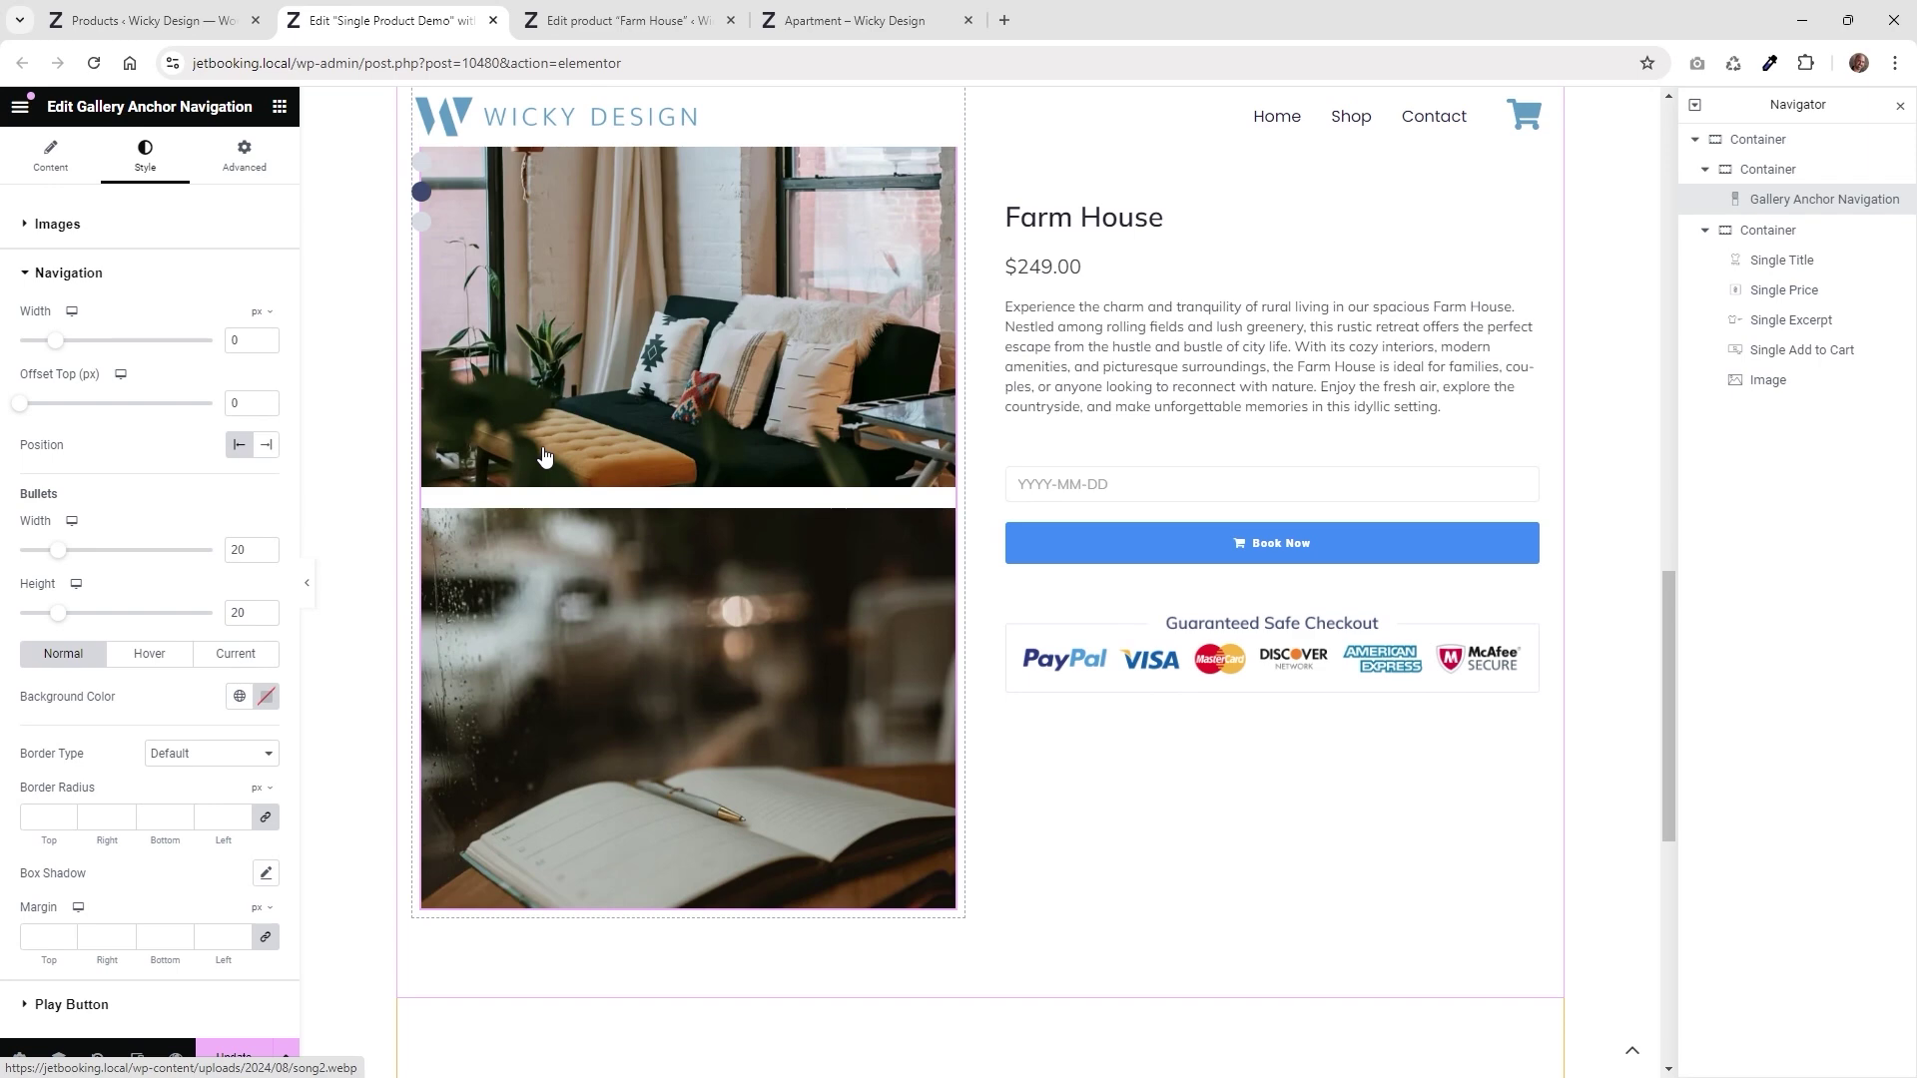
{"action": "scroll", "coordinate": [547, 455], "scroll_direction": "up", "scroll_amount": 15}
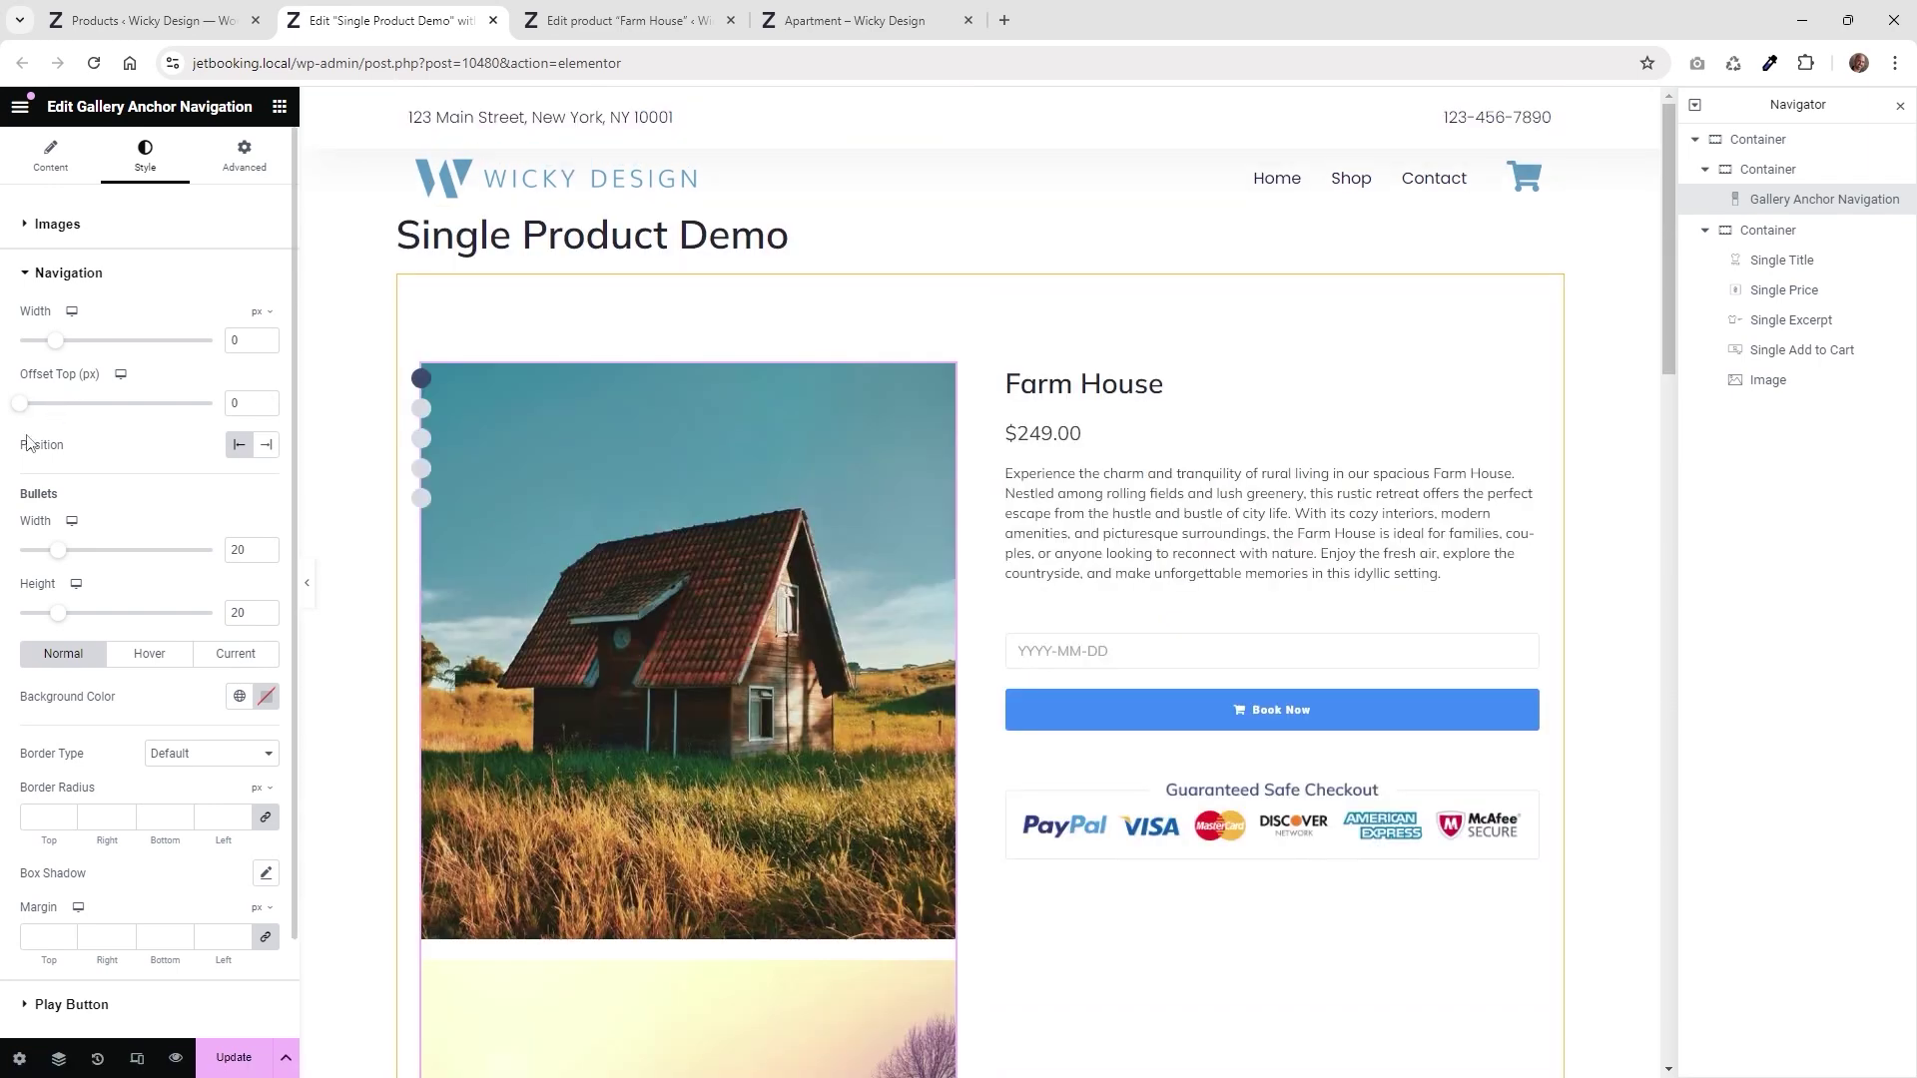
Set the gallery navigation's top offset to about 80 px and check the bullets' position along the images
{"action": "left_click_drag", "start_coordinate": [24, 413], "coordinate": [64, 405]}
{"action": "scroll", "coordinate": [490, 479], "scroll_direction": "down", "scroll_amount": 3}
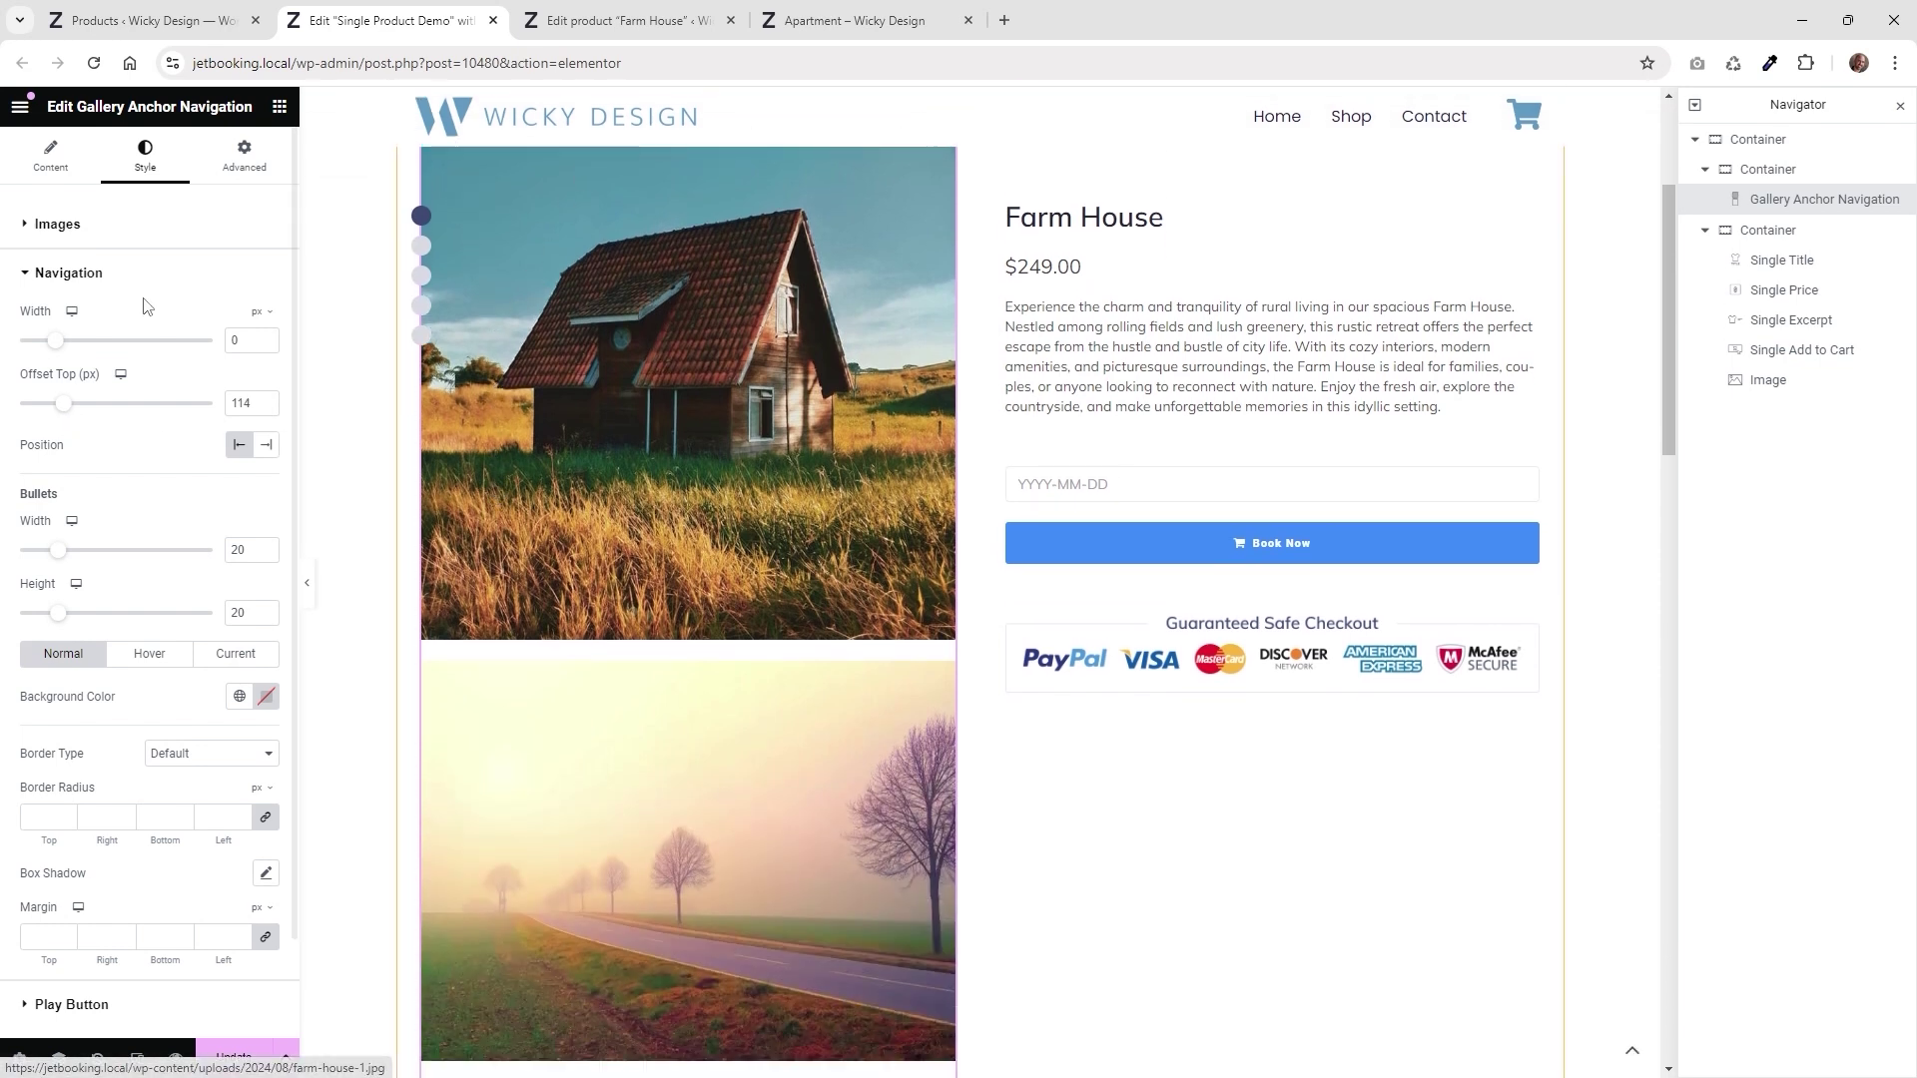
{"action": "left_click_drag", "start_coordinate": [62, 412], "coordinate": [50, 410]}
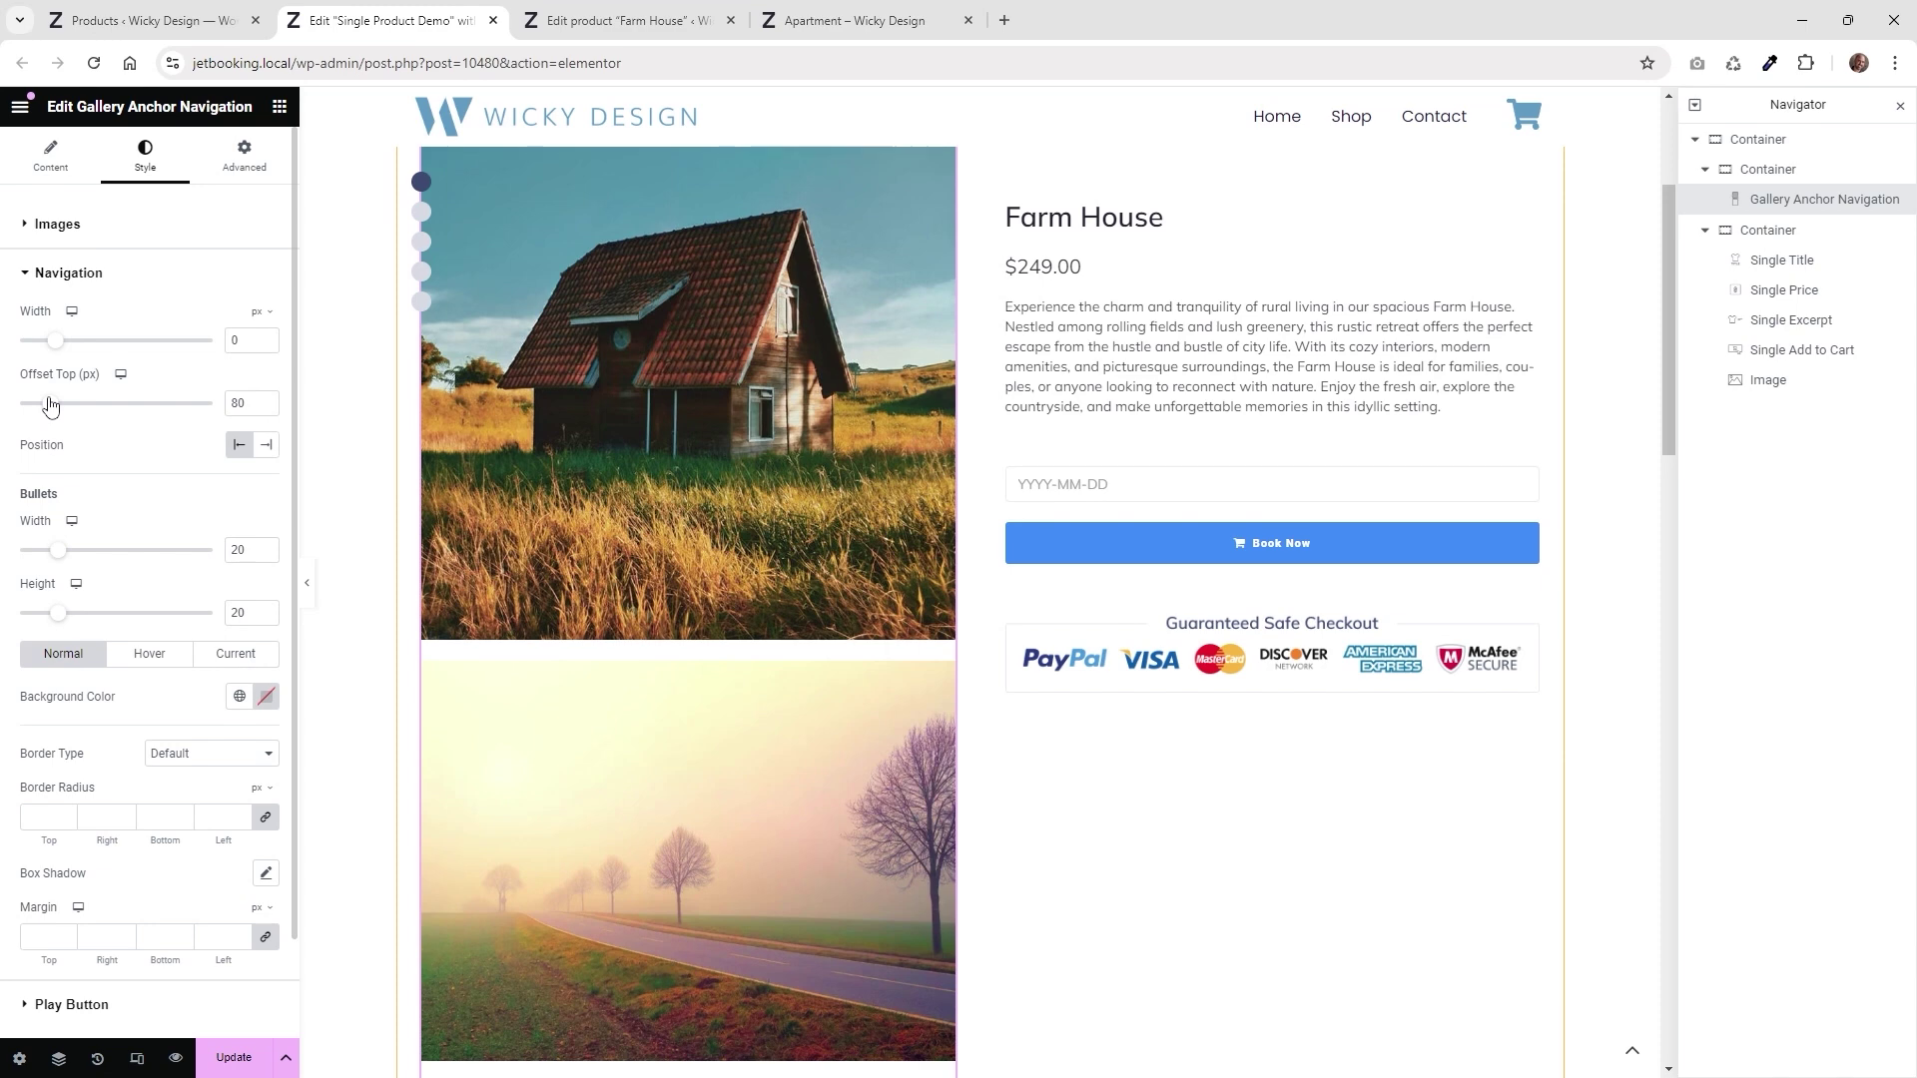
{"action": "scroll", "coordinate": [540, 415], "scroll_direction": "down", "scroll_amount": 1}
{"action": "scroll", "coordinate": [540, 415], "scroll_direction": "down", "scroll_amount": 2}
{"action": "scroll", "coordinate": [537, 409], "scroll_direction": "up", "scroll_amount": 4}
{"action": "scroll", "coordinate": [537, 403], "scroll_direction": "up", "scroll_amount": 1}
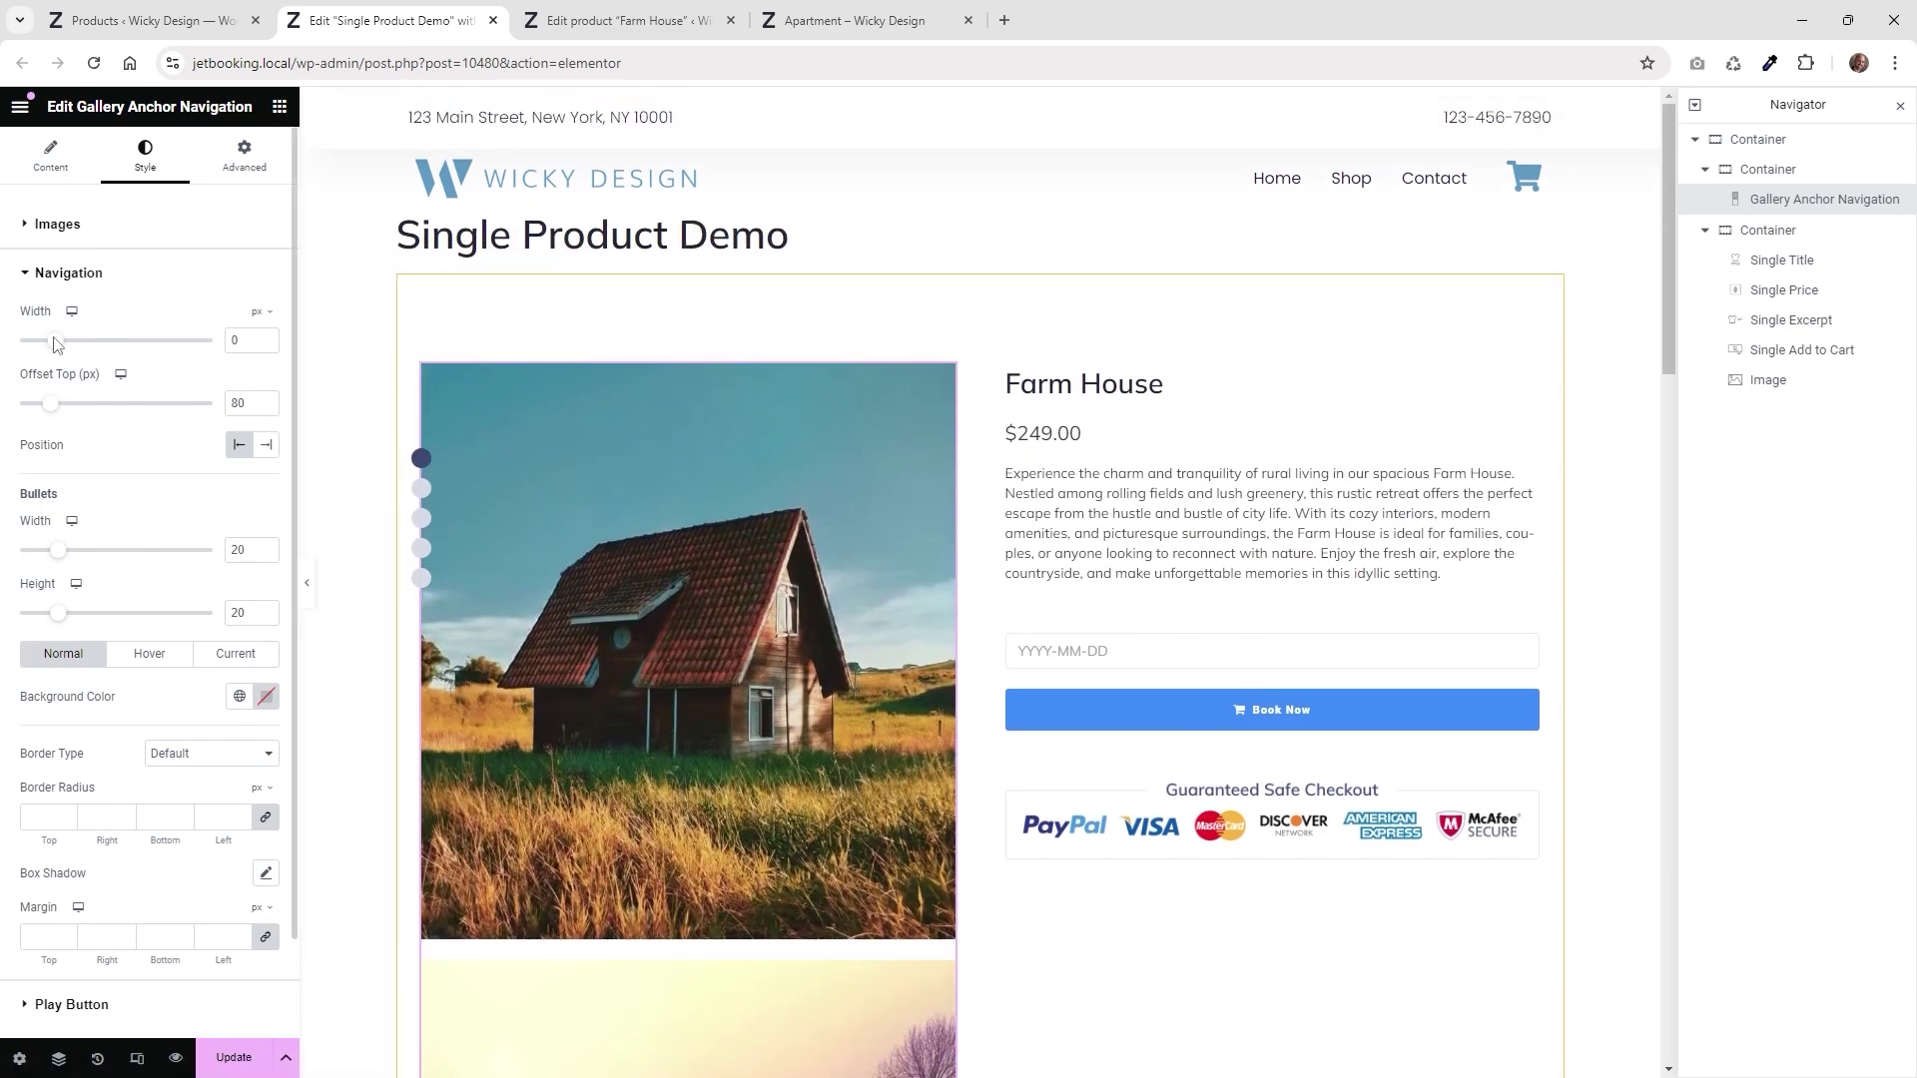
Try gallery navigation widths of about 208, 10 and 40 px to space the bullets from the images
{"action": "left_click_drag", "start_coordinate": [60, 344], "coordinate": [85, 358]}
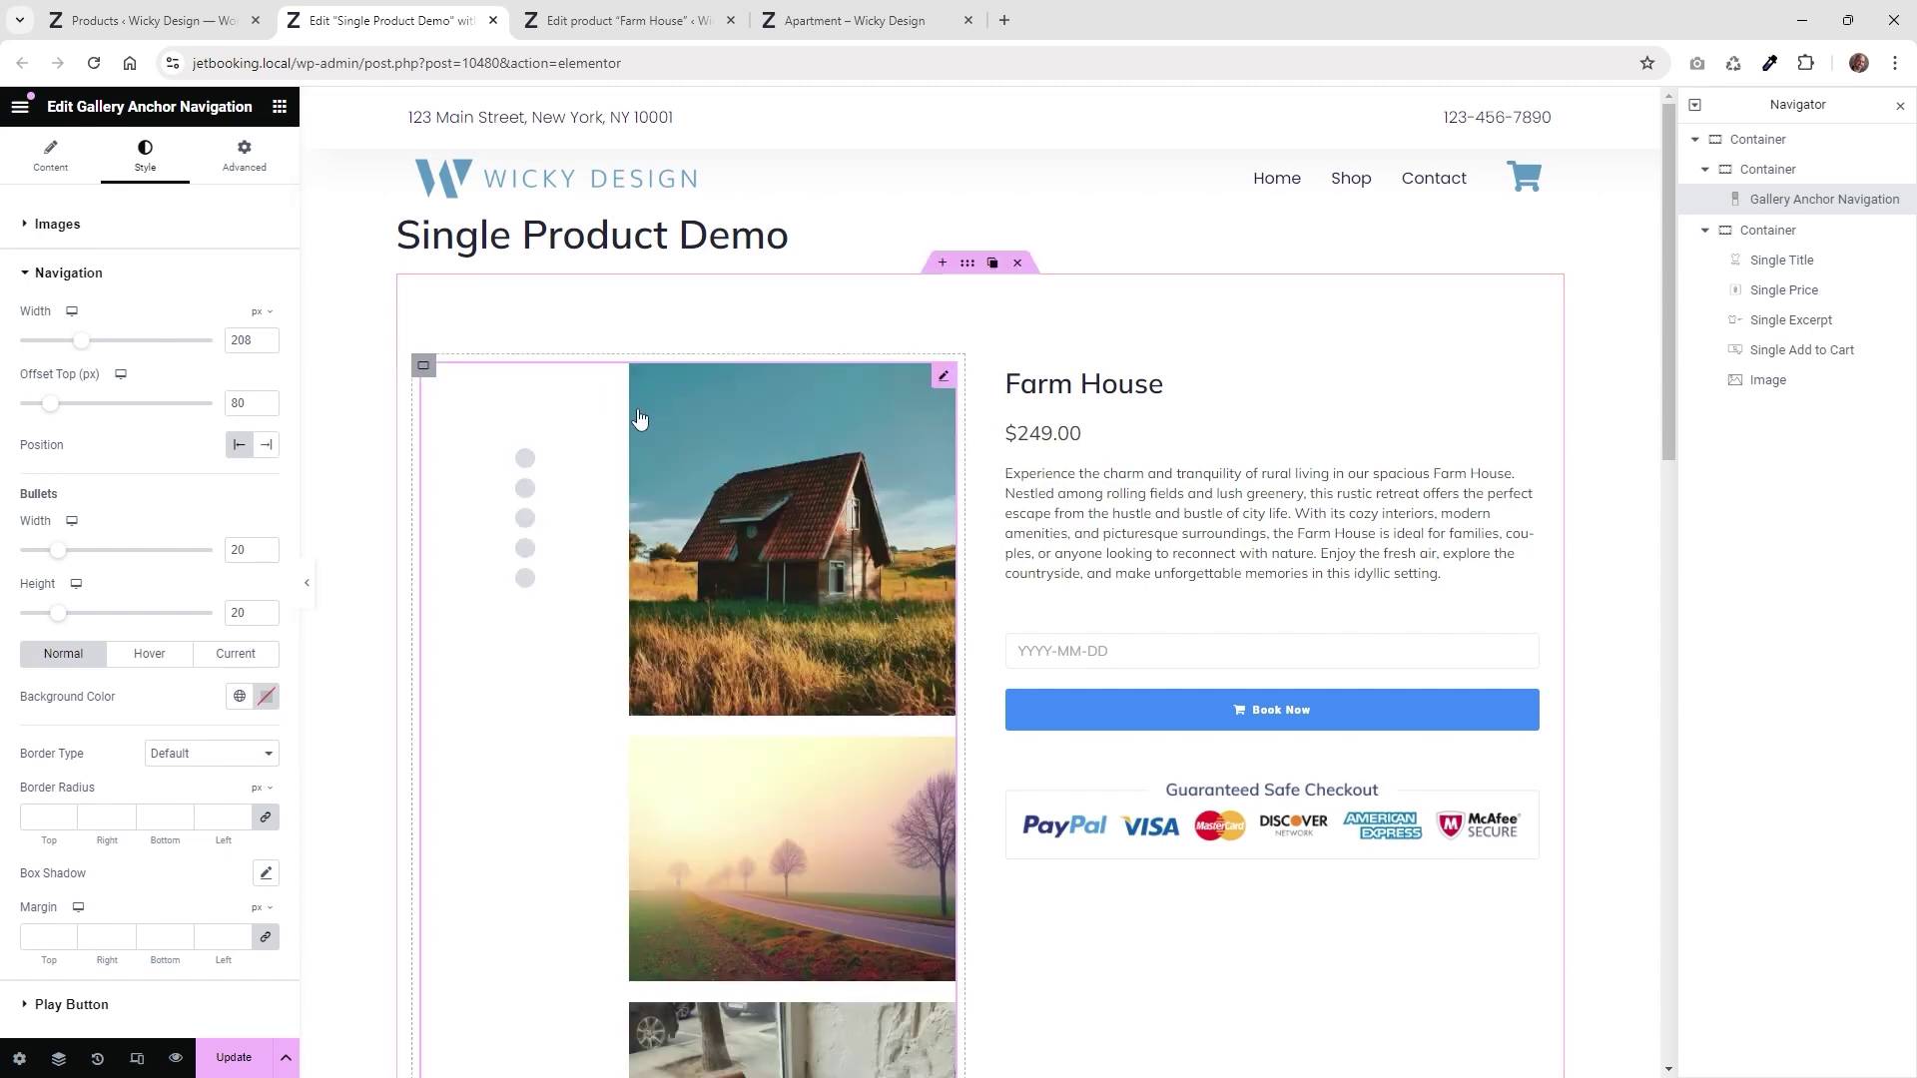
{"action": "left_click_drag", "start_coordinate": [257, 344], "coordinate": [201, 345]}
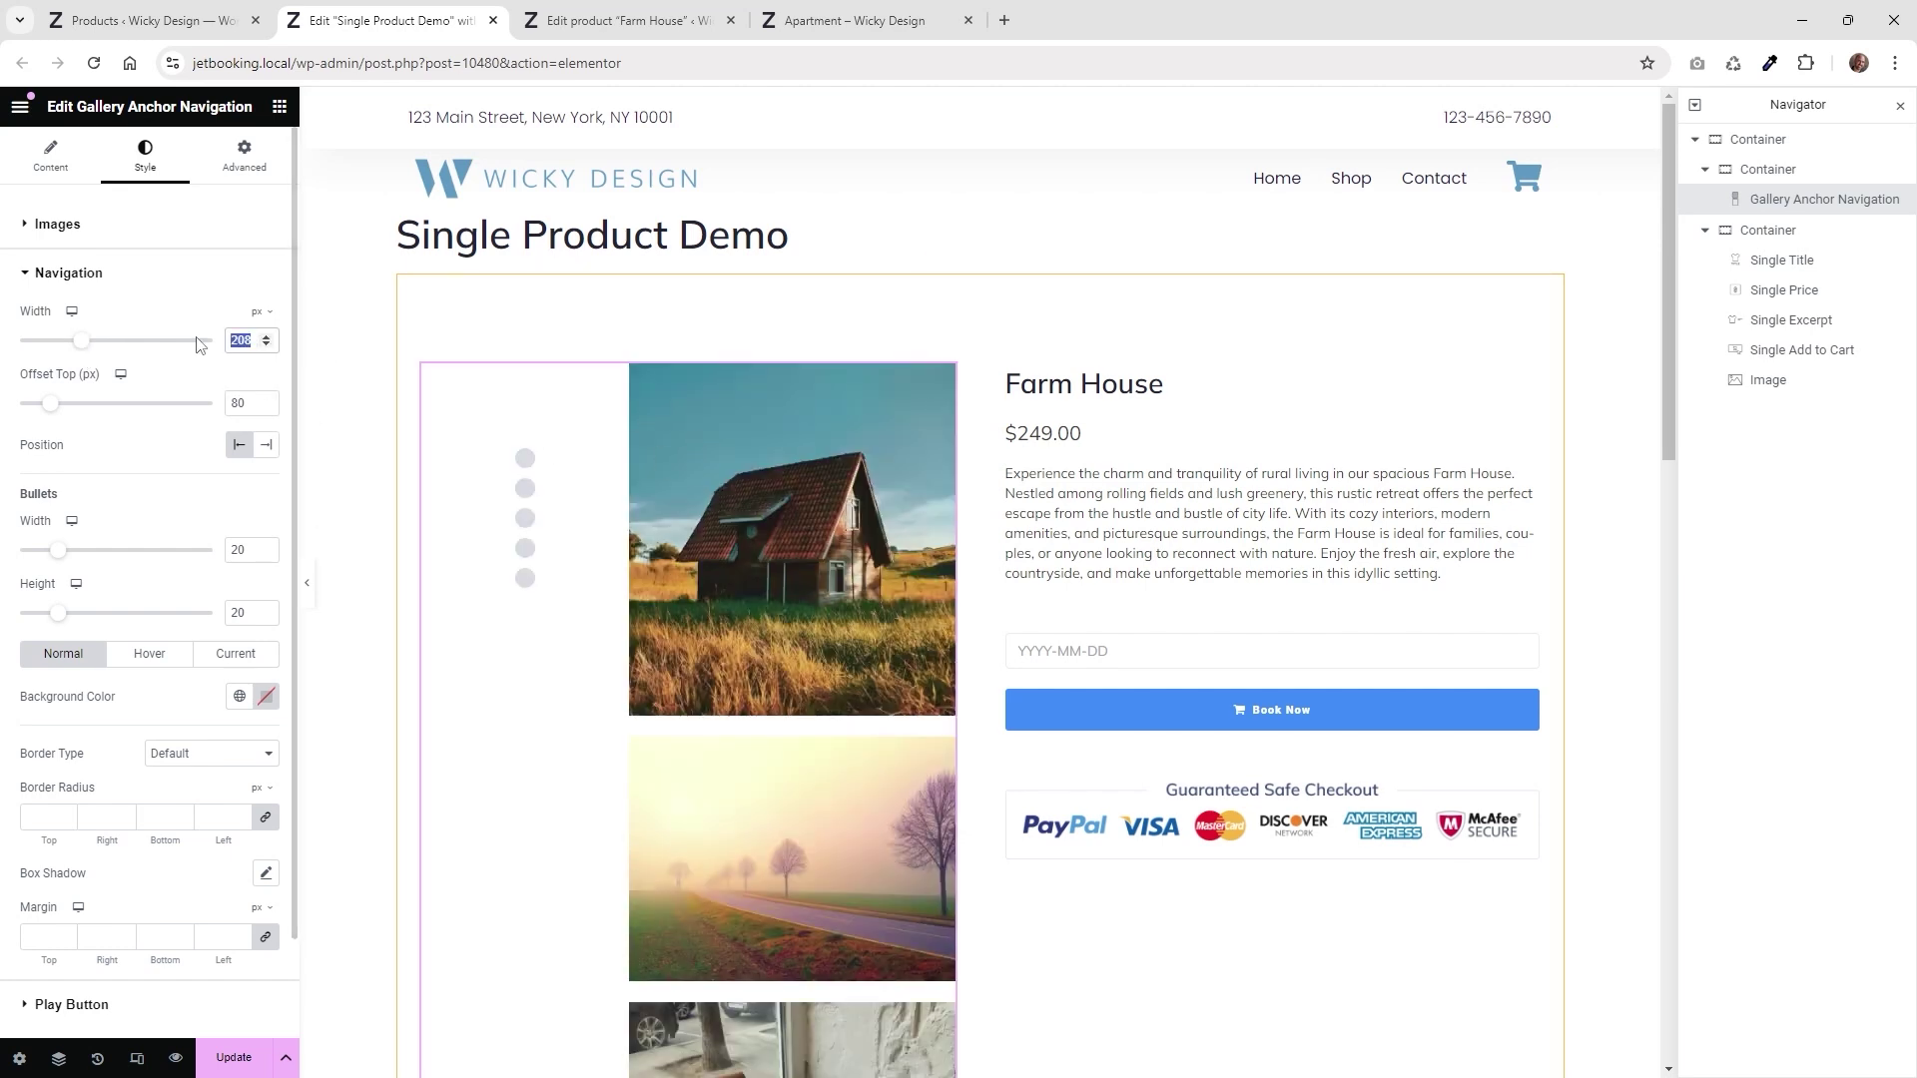
{"action": "type", "text": "10"}
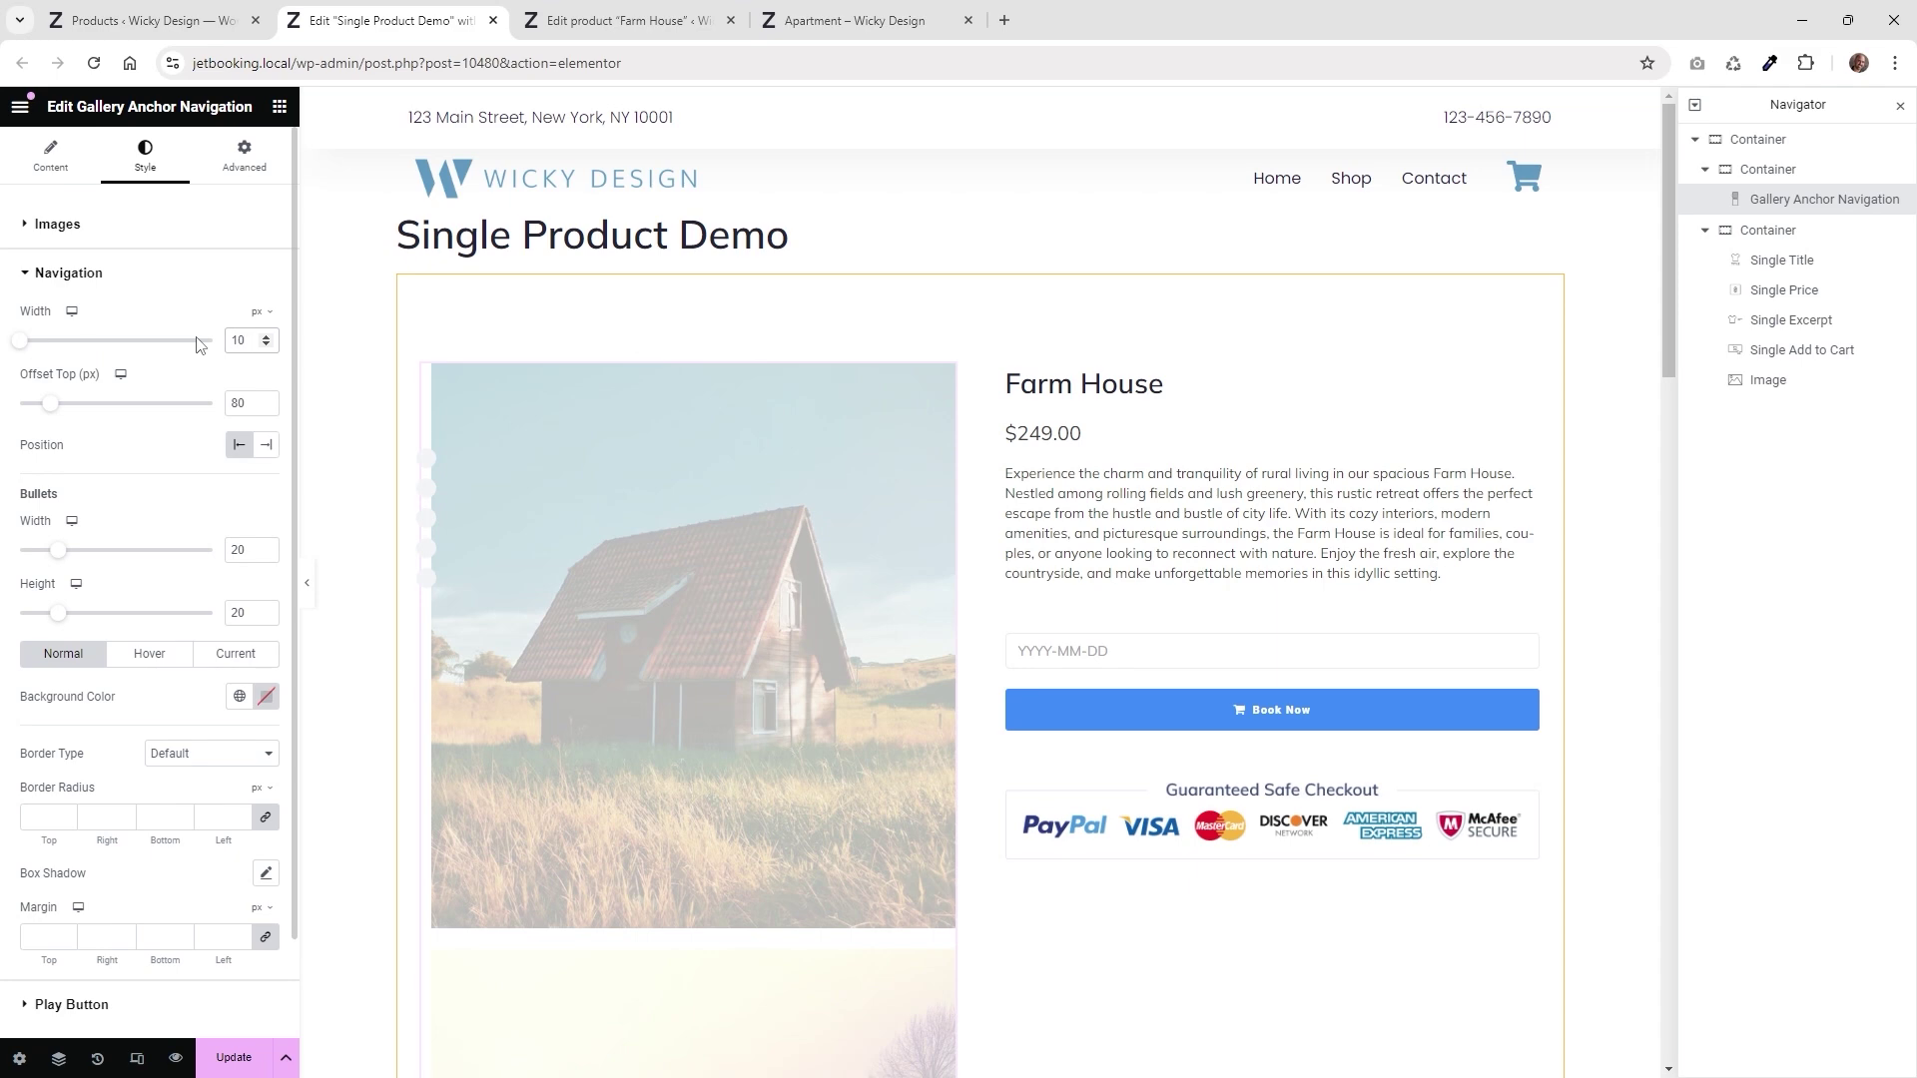
{"action": "left_click_drag", "start_coordinate": [250, 343], "coordinate": [224, 342]}
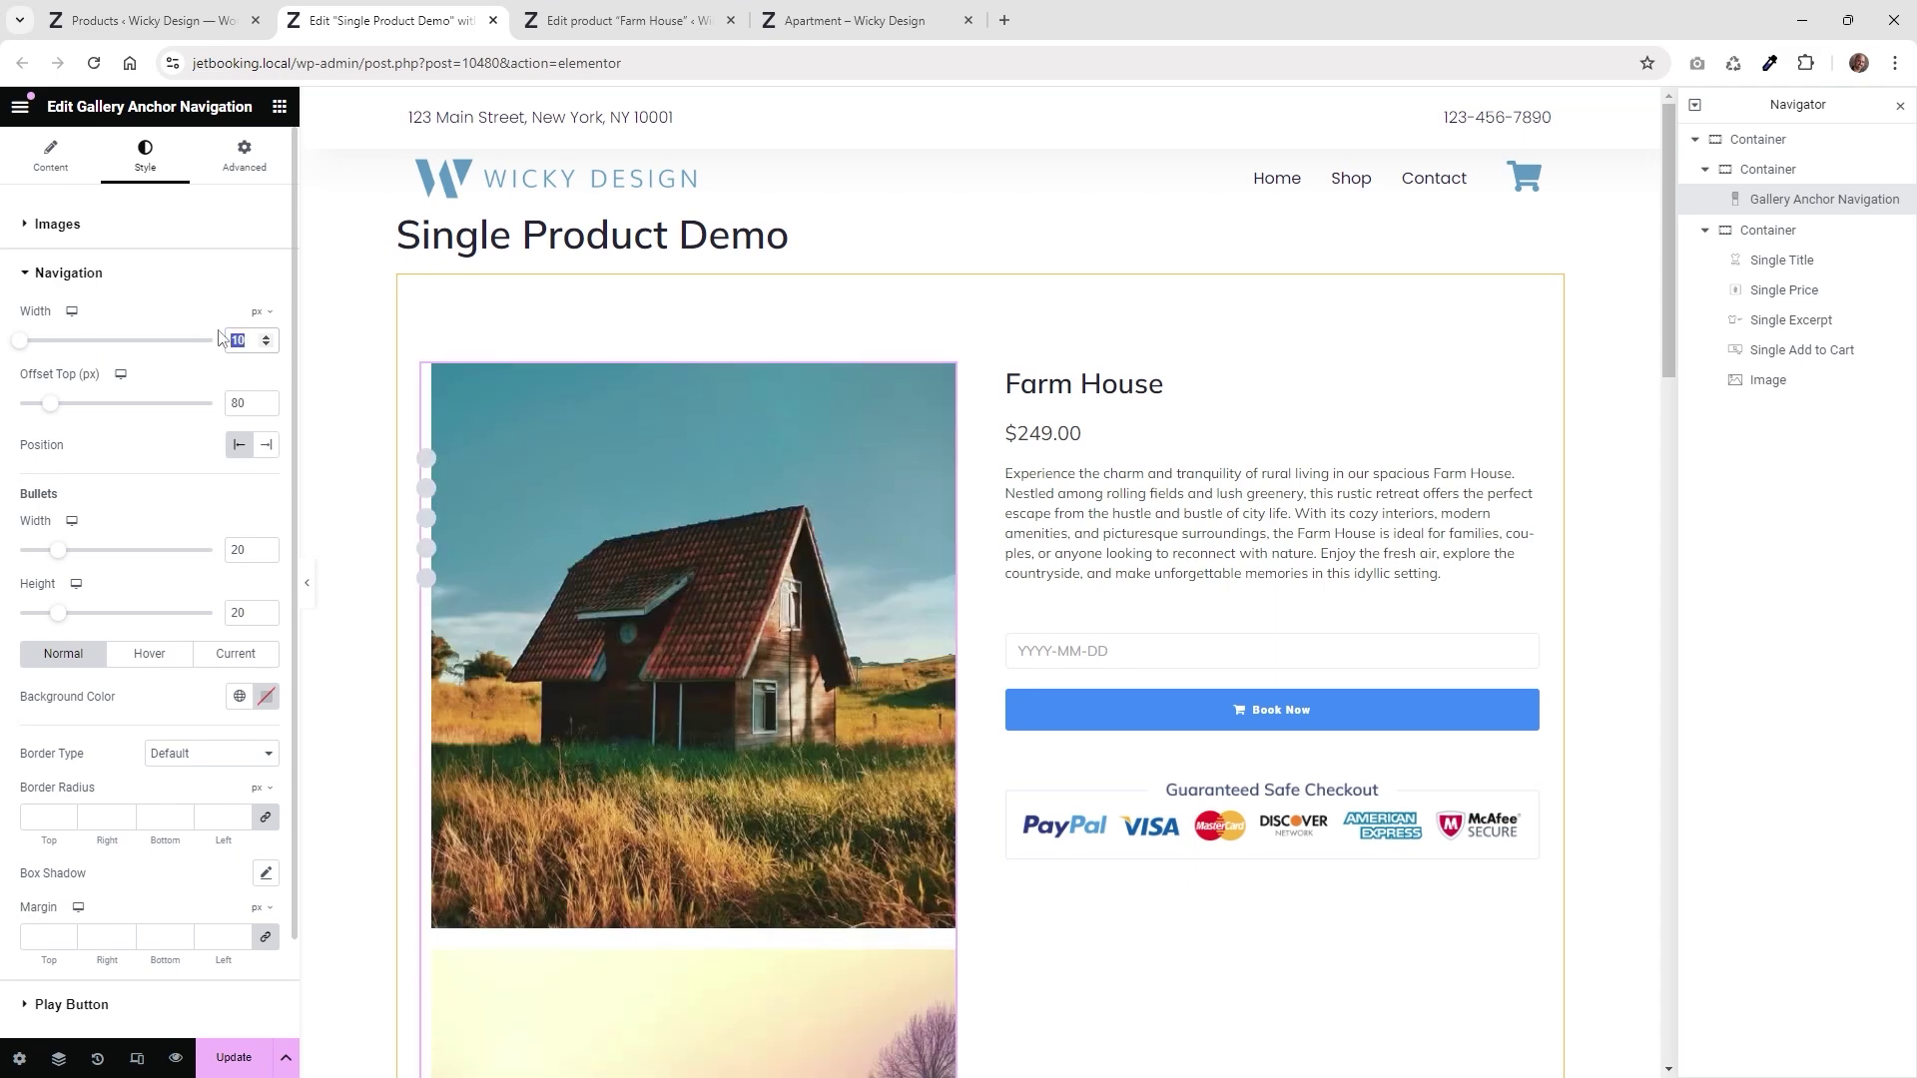
{"action": "type", "text": "4"}
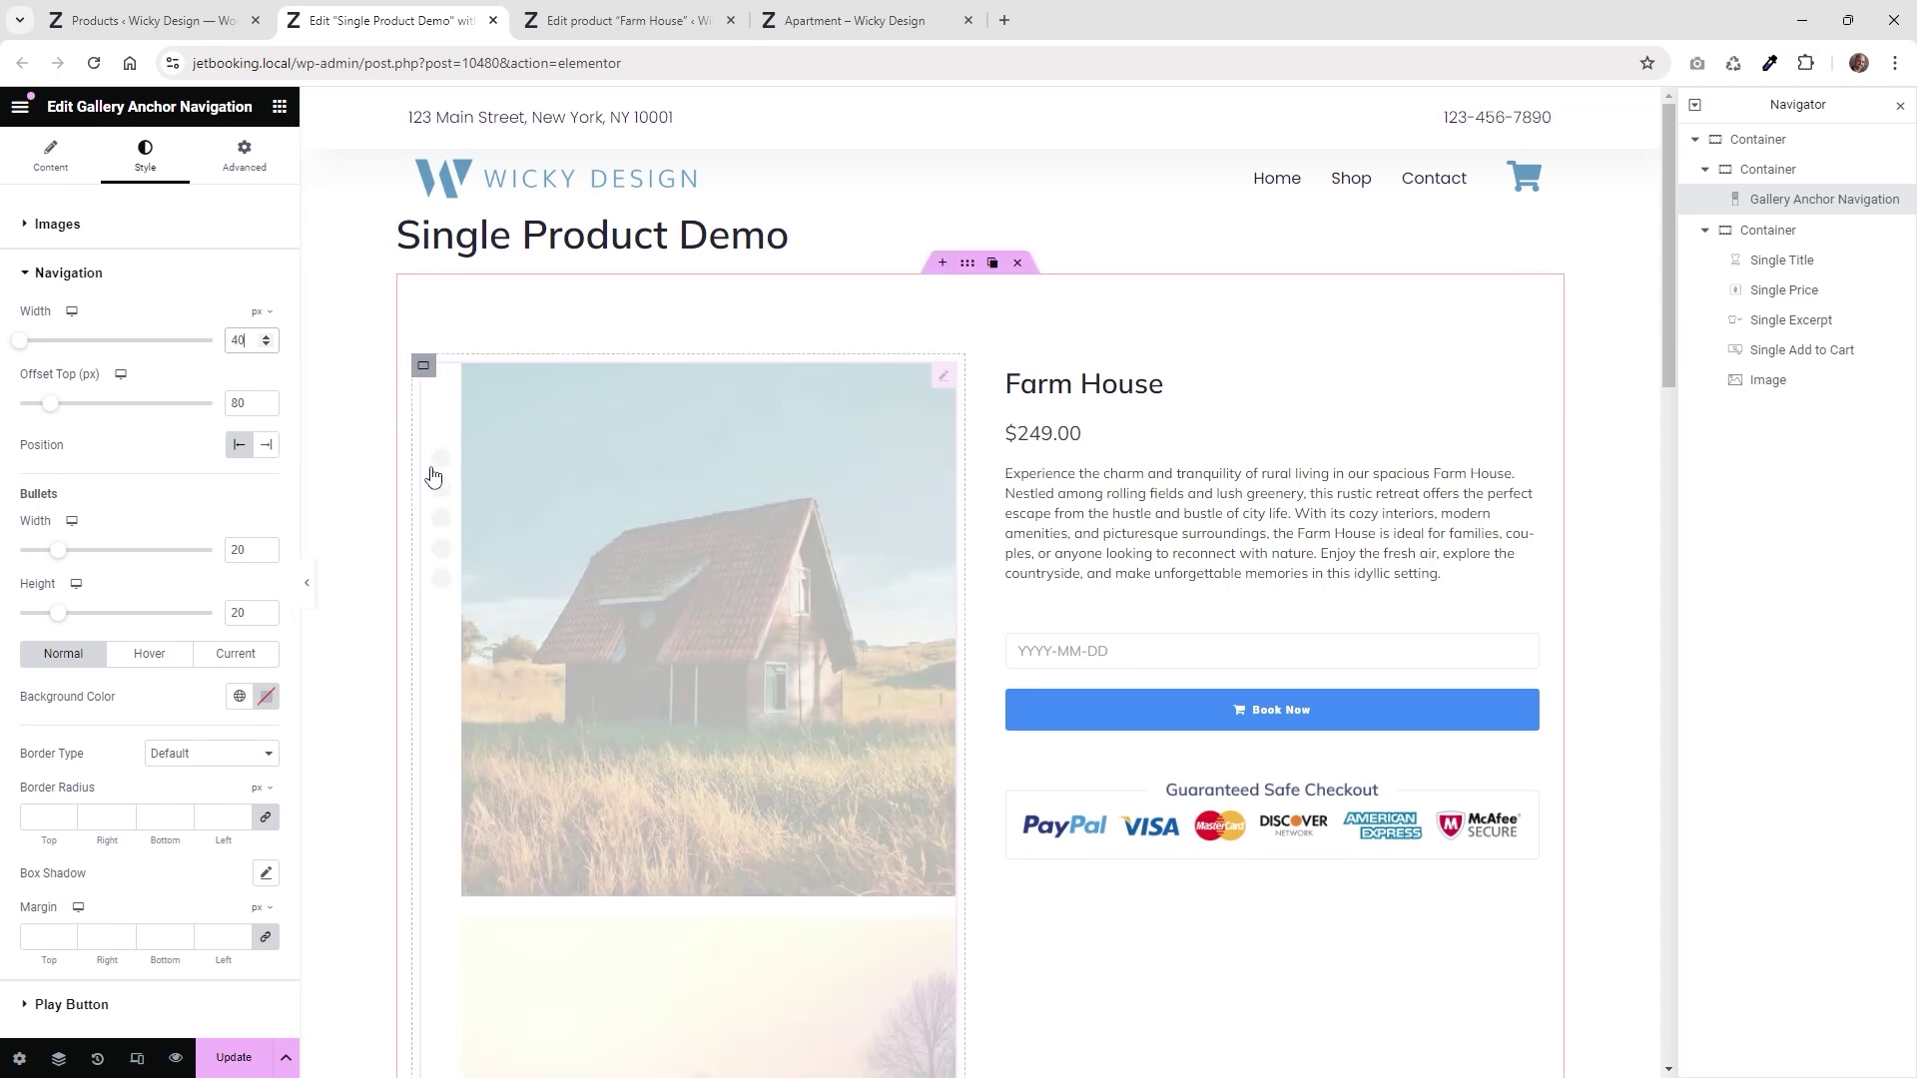
{"action": "scroll", "coordinate": [445, 489], "scroll_direction": "down", "scroll_amount": 1}
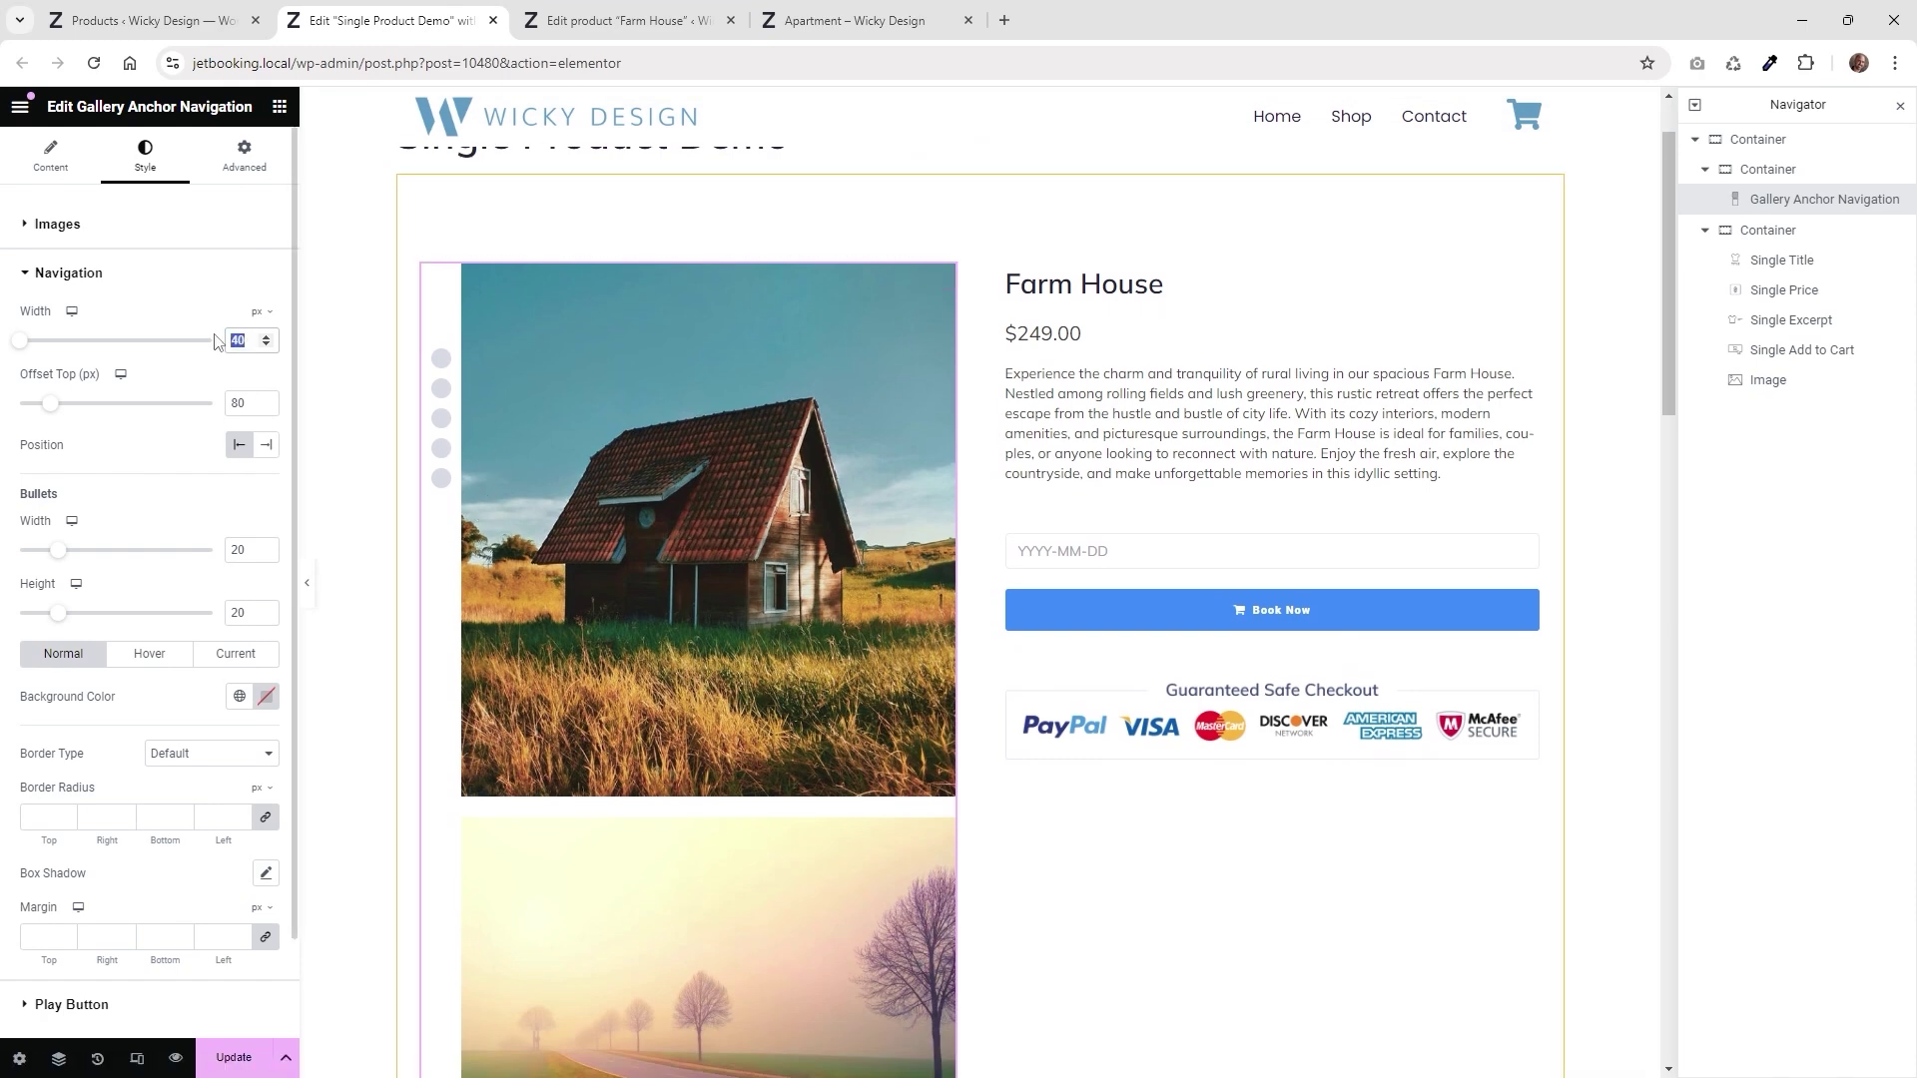
Clear the gallery navigation's top offset and reset the navigation width, bullet width and bullet height to 0
{"action": "key", "text": "BackSpace"}
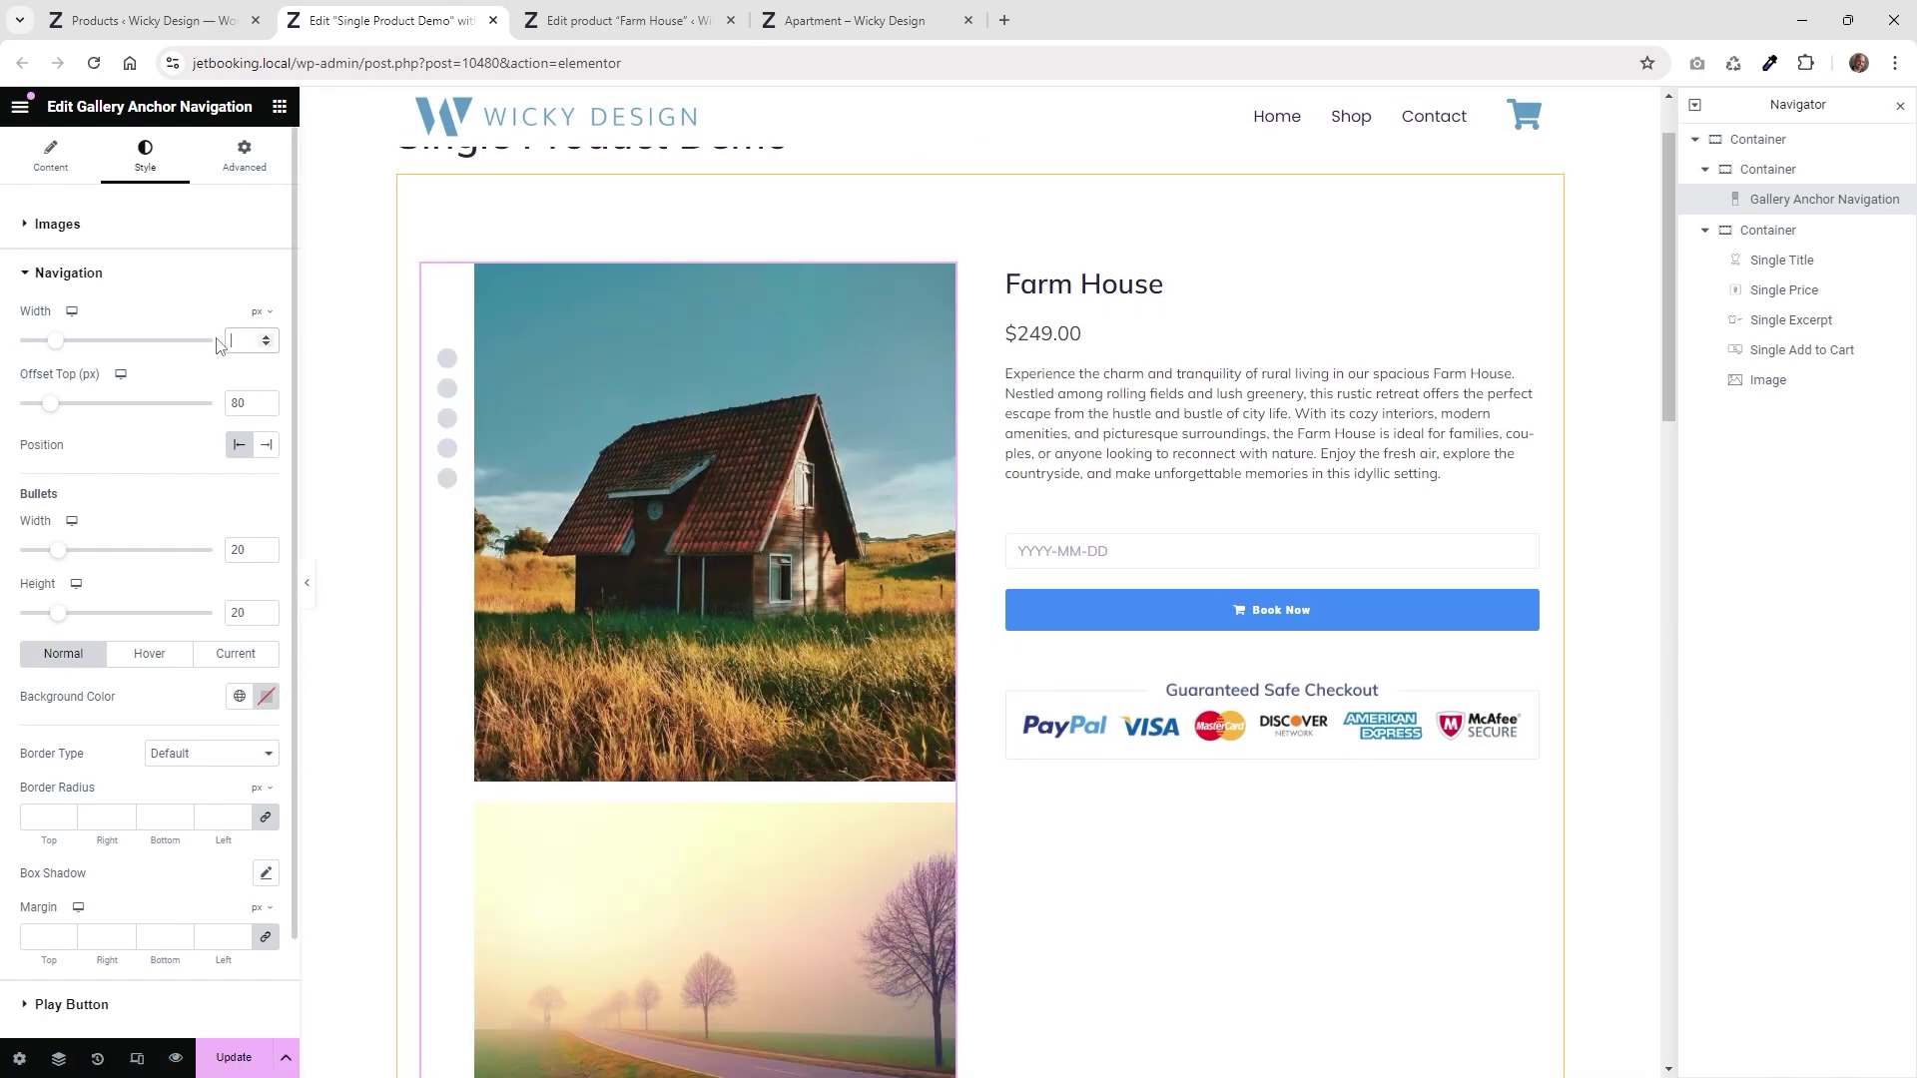
{"action": "left_click_drag", "start_coordinate": [256, 411], "coordinate": [211, 409]}
{"action": "key", "text": "BackSpace"}
{"action": "left_click_drag", "start_coordinate": [262, 549], "coordinate": [212, 614]}
{"action": "type", "text": "00"}
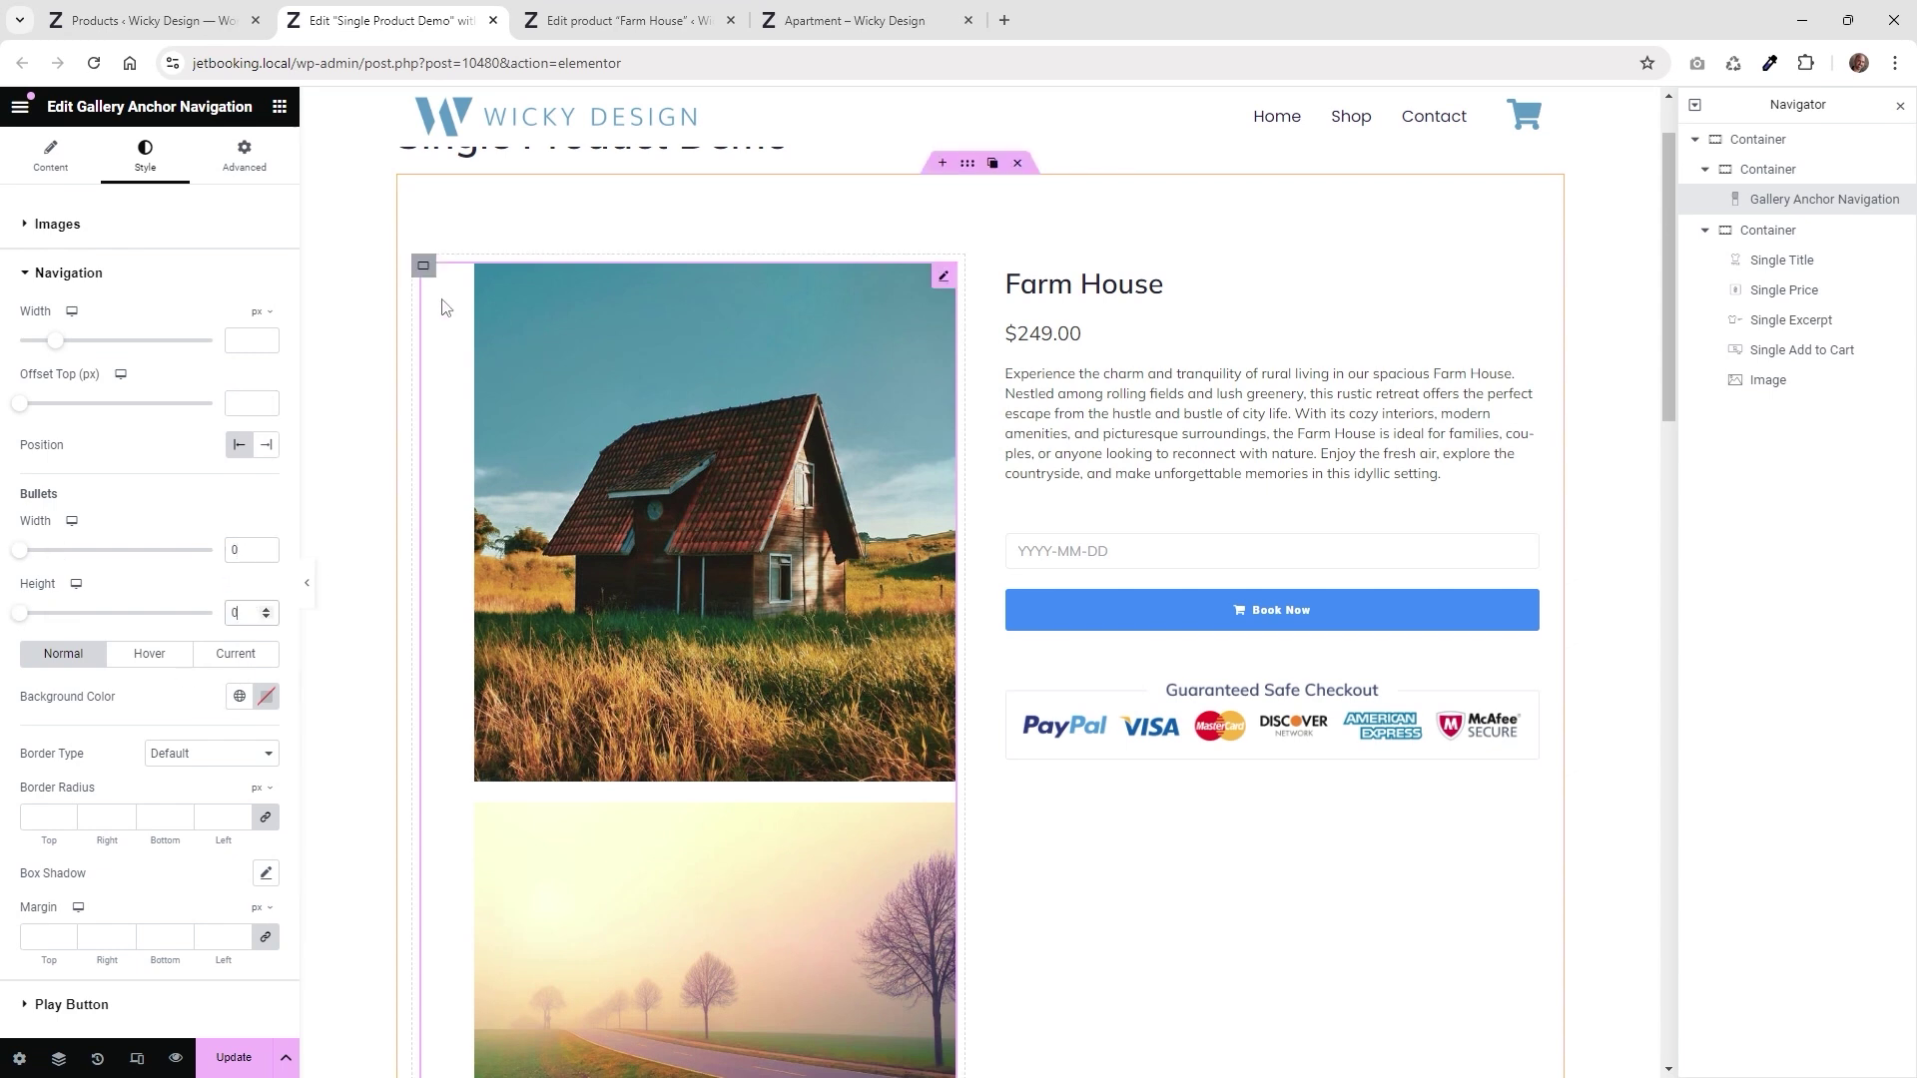
{"action": "left_click", "coordinate": [183, 289]}
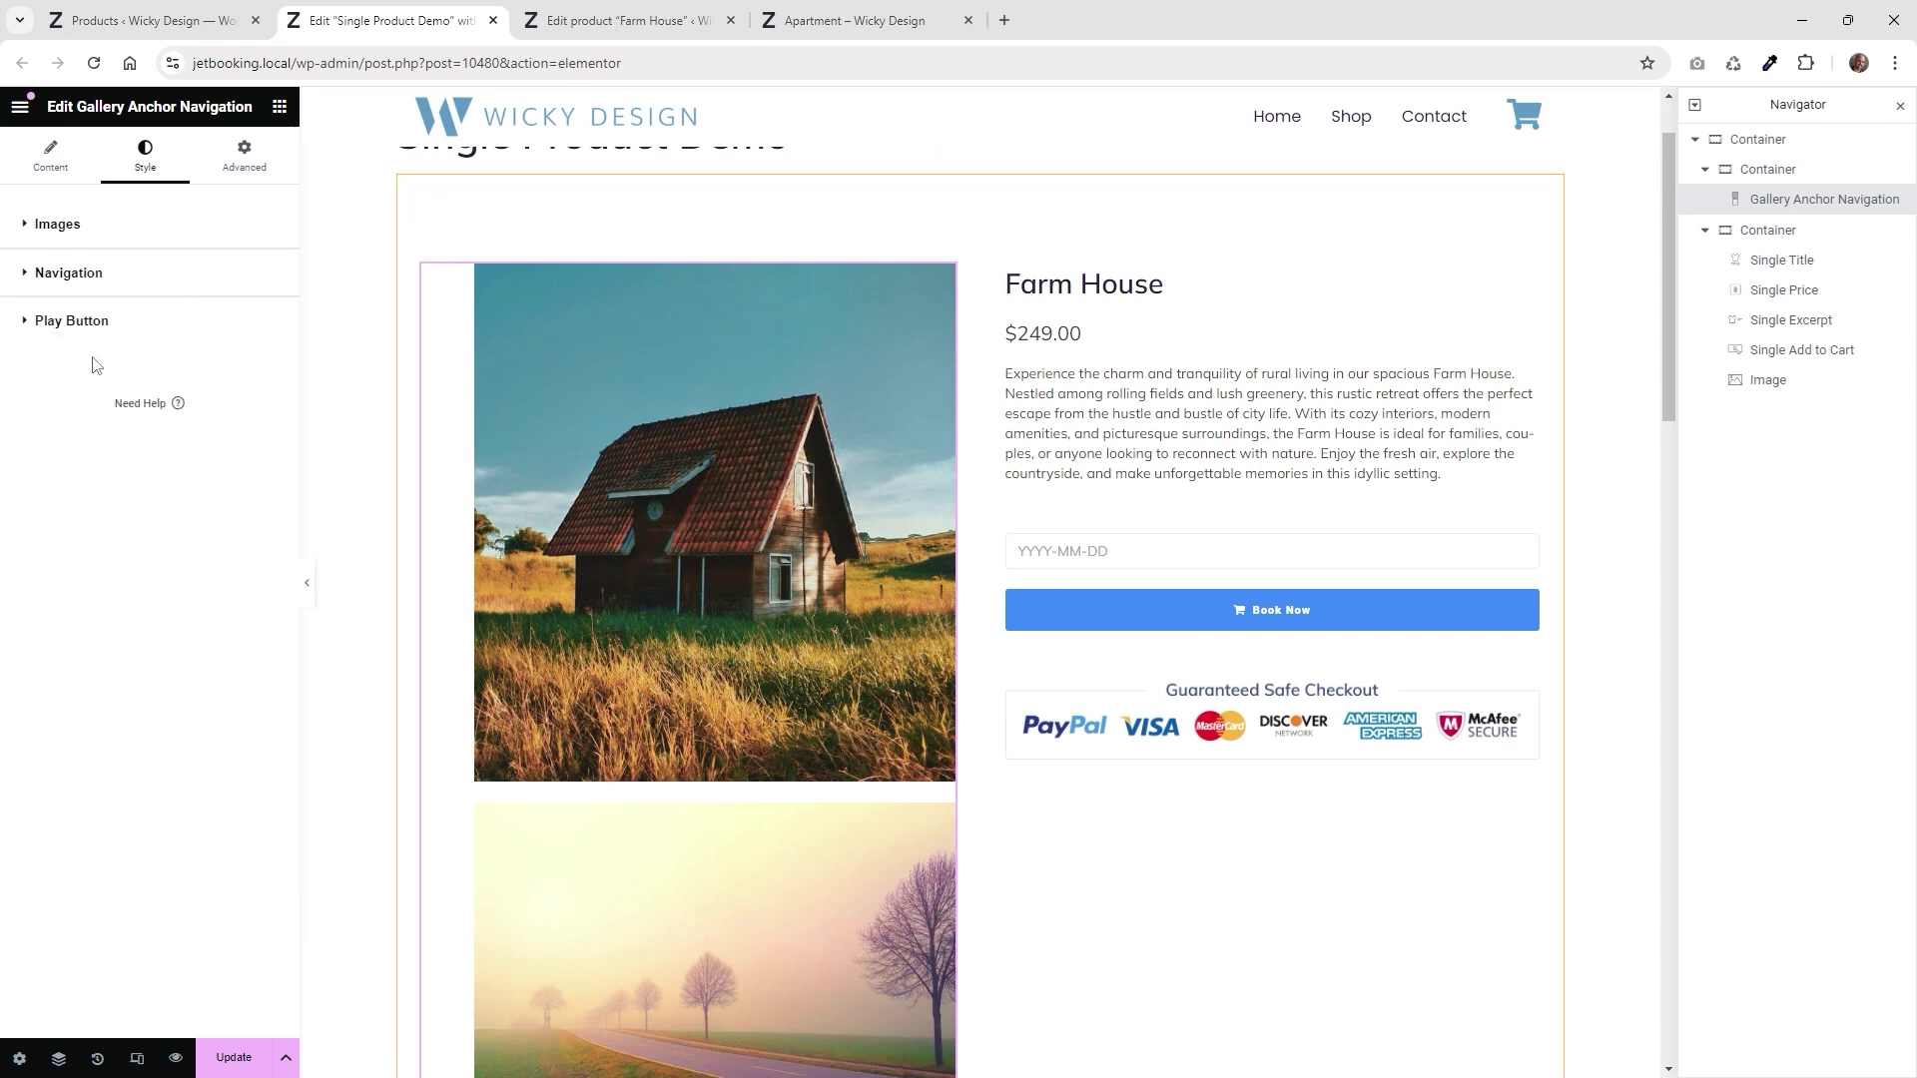
{"action": "left_click", "coordinate": [144, 282]}
{"action": "left_click_drag", "start_coordinate": [247, 340], "coordinate": [207, 338]}
{"action": "type", "text": "0"}
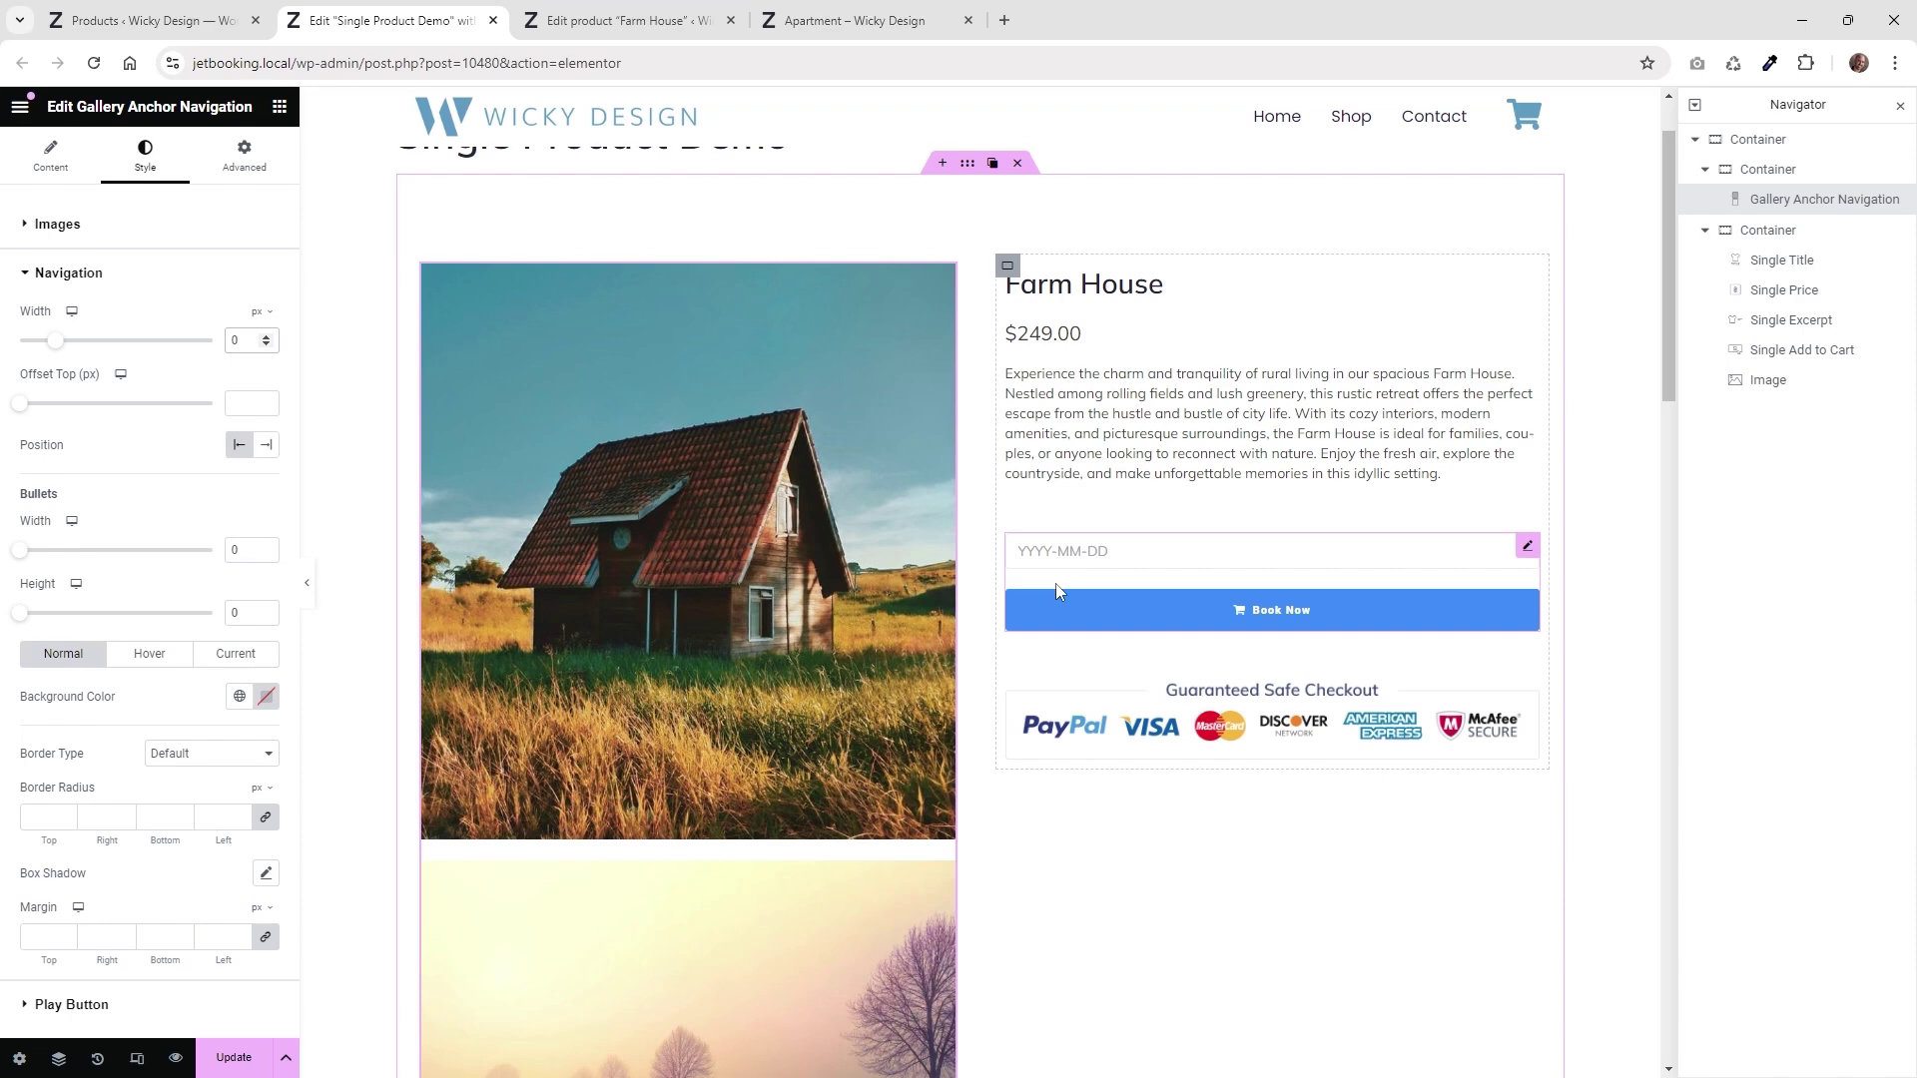
Collapse the JetProductGallery widgets in the widget library and review the JetWooBuilder widgets available for the single product layout
{"action": "scroll", "coordinate": [855, 654], "scroll_direction": "down", "scroll_amount": 1}
{"action": "scroll", "coordinate": [849, 654], "scroll_direction": "up", "scroll_amount": 4}
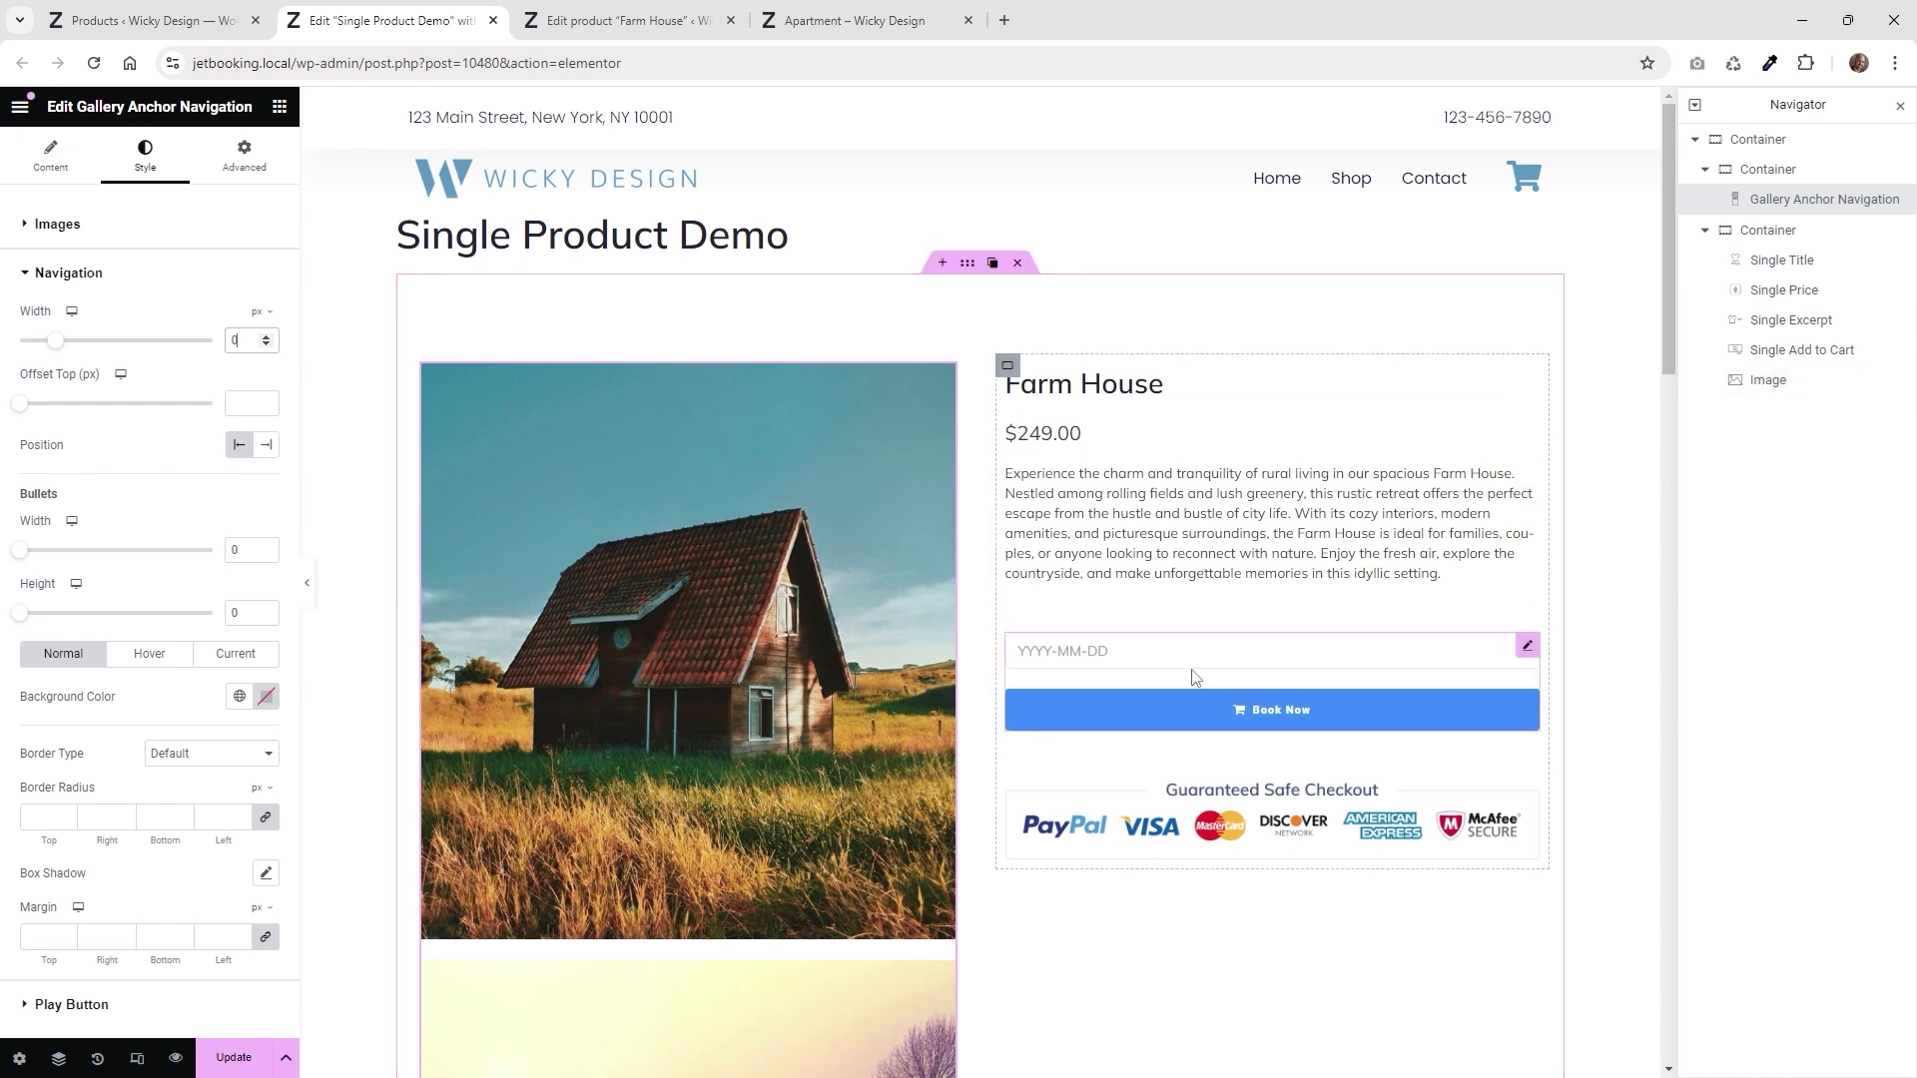
{"action": "left_click", "coordinate": [280, 106]}
{"action": "left_click", "coordinate": [77, 751]}
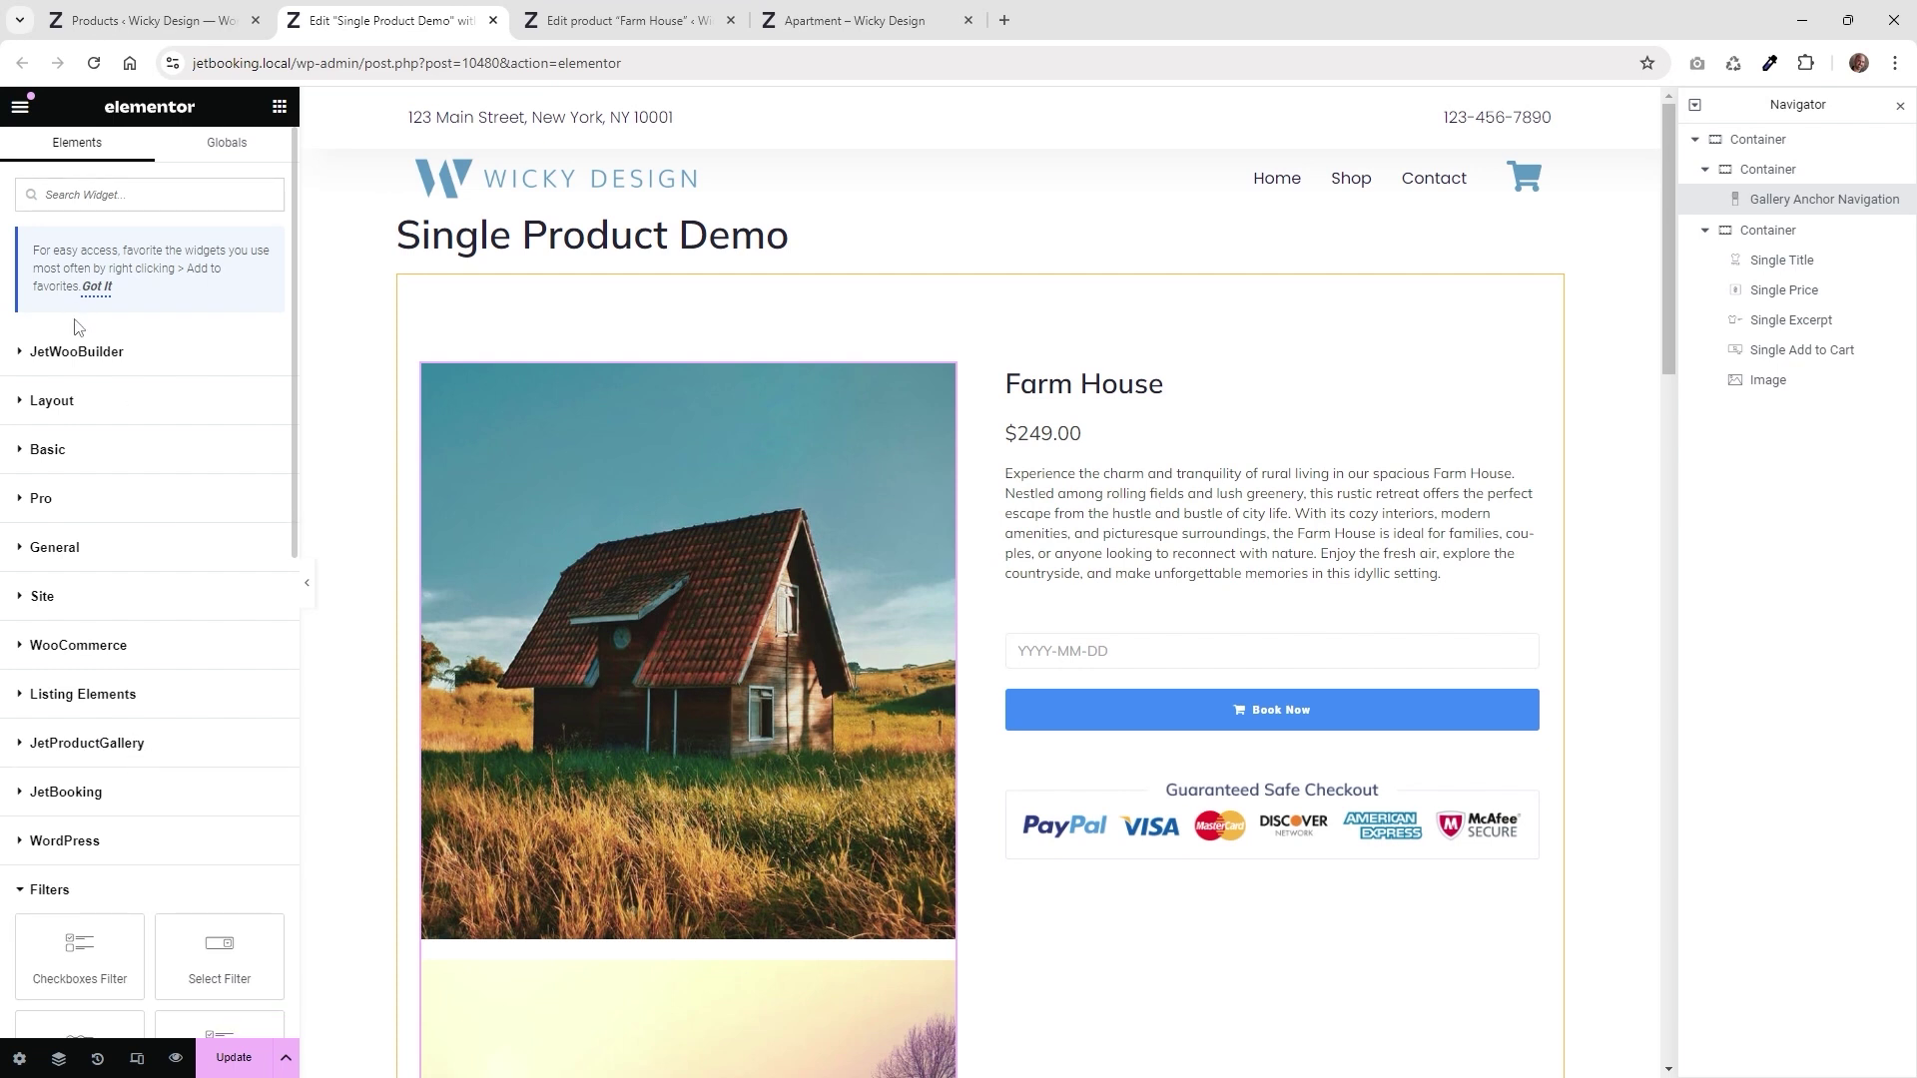
{"action": "left_click", "coordinate": [62, 352]}
{"action": "scroll", "coordinate": [115, 373], "scroll_direction": "down", "scroll_amount": 2}
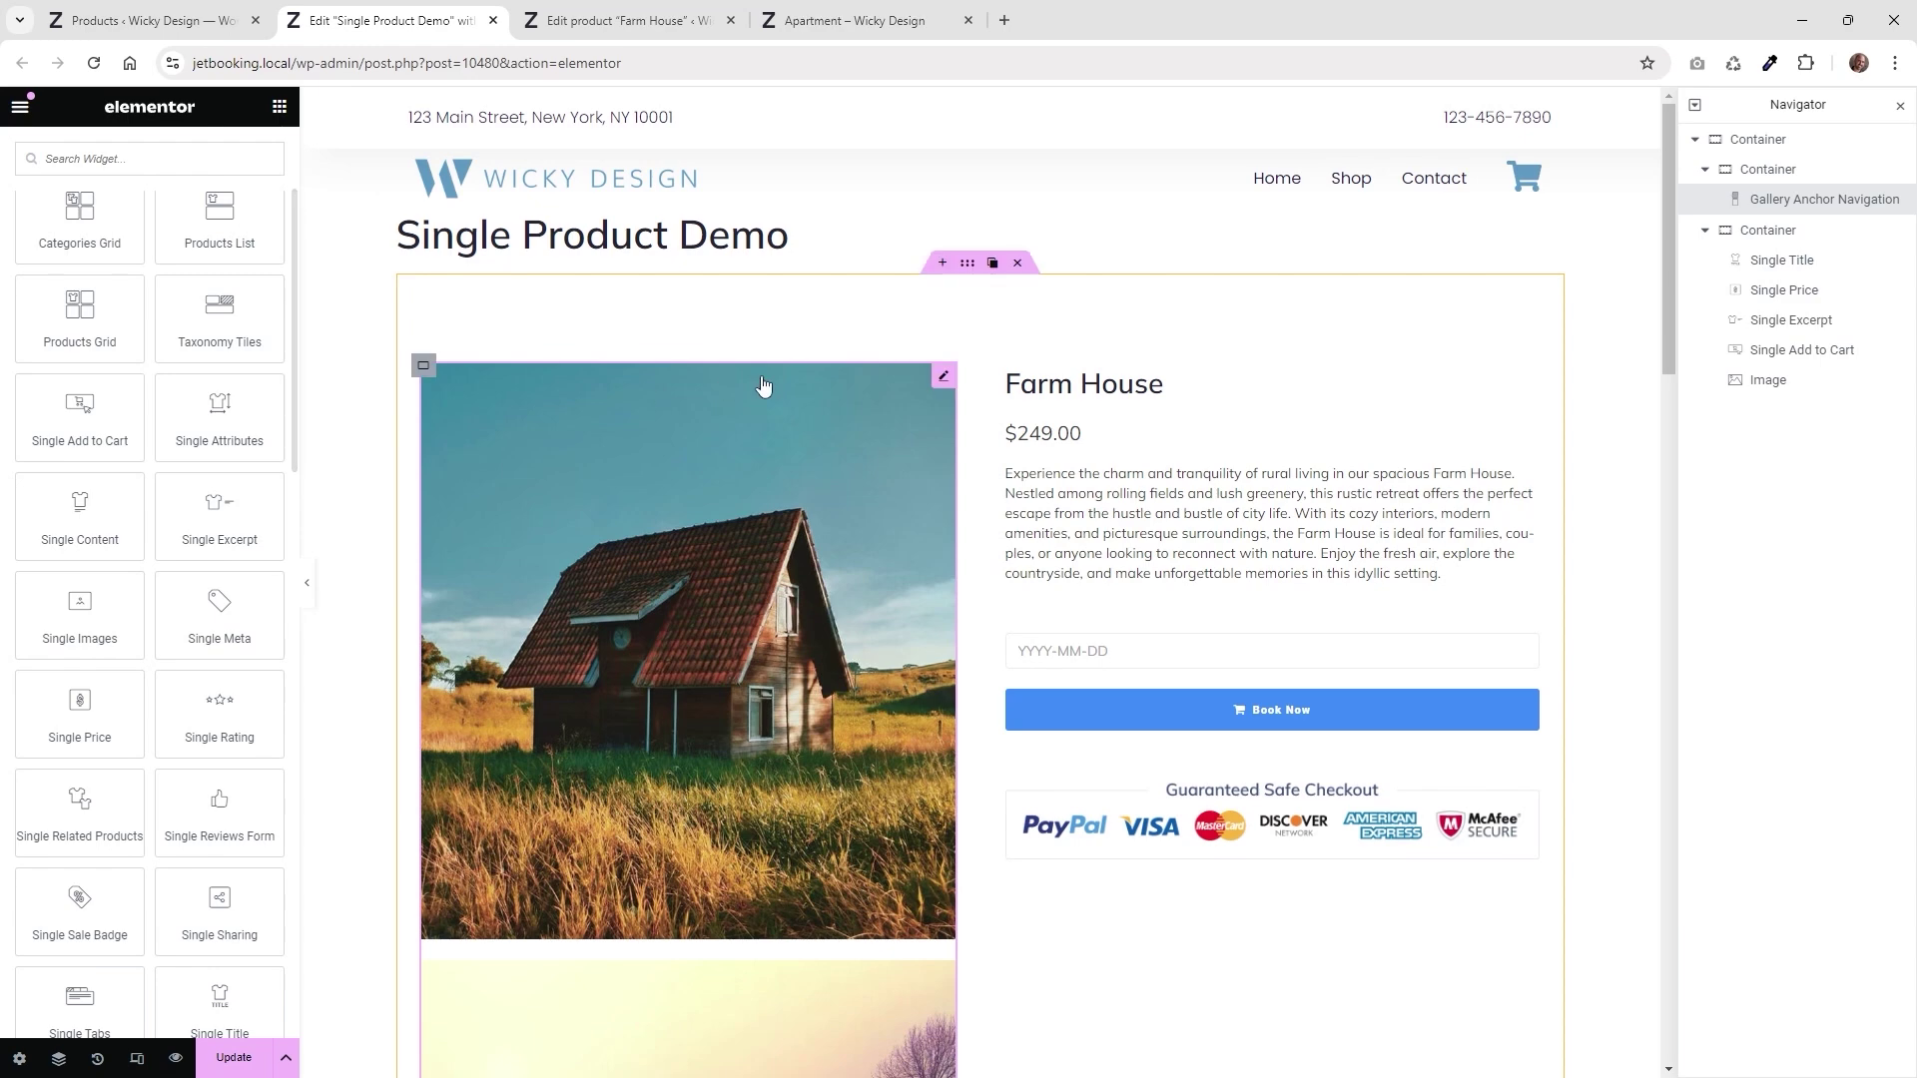
{"action": "scroll", "coordinate": [465, 406], "scroll_direction": "down", "scroll_amount": 3}
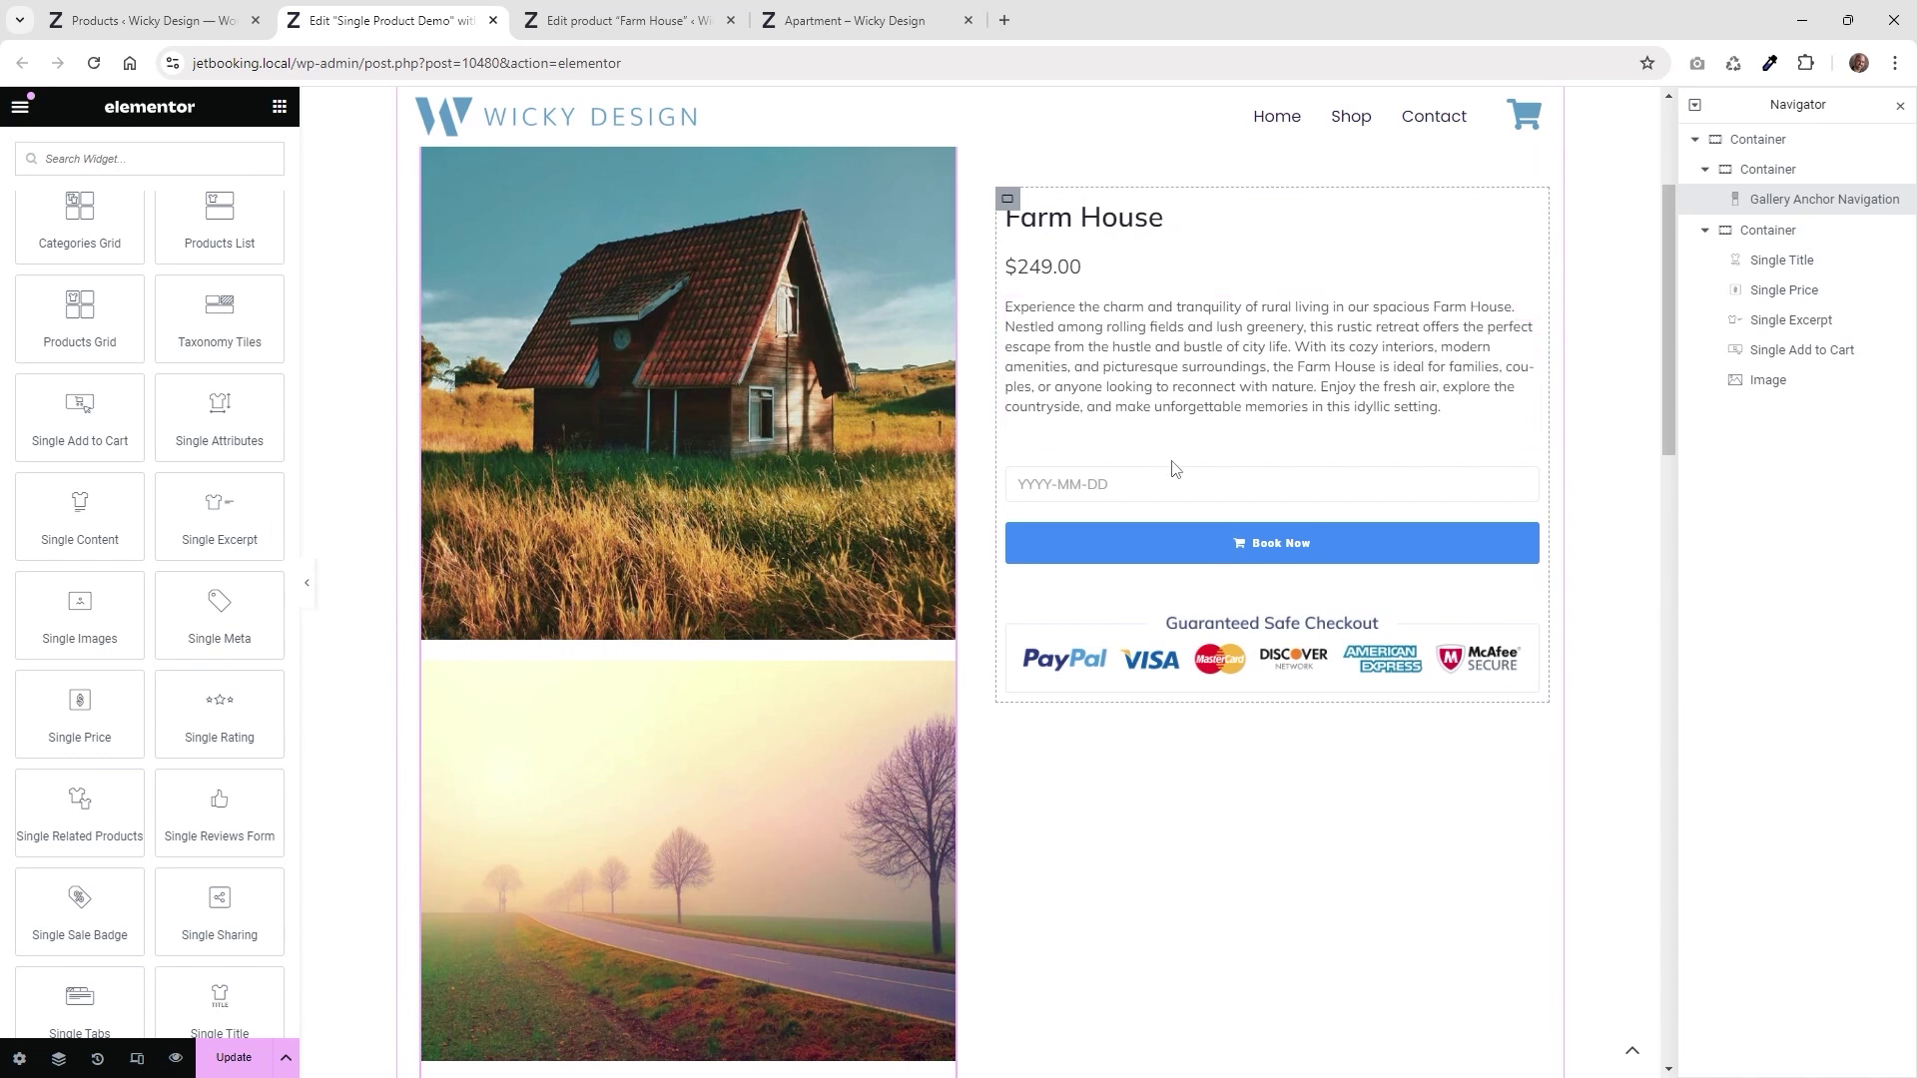
Open the Single Title widget's settings and examine its trim type options
{"action": "left_click", "coordinate": [1812, 263]}
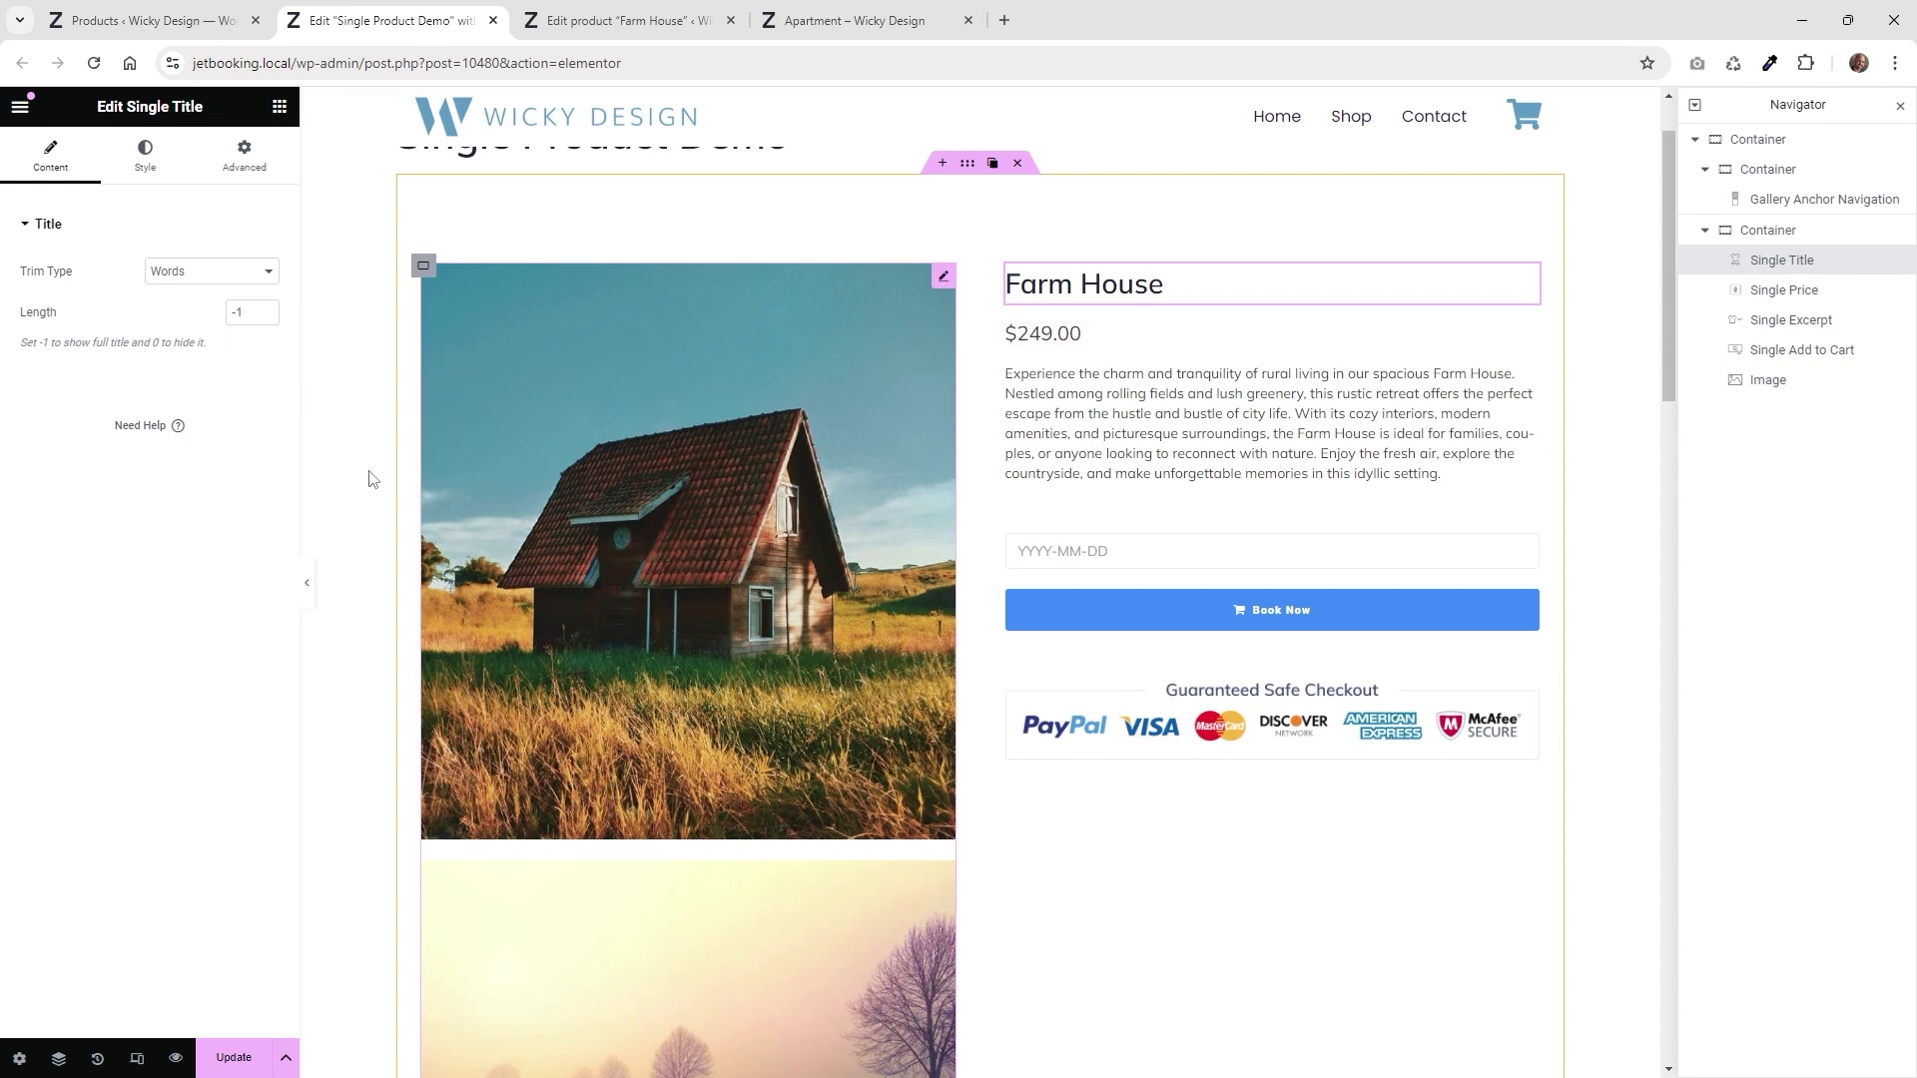
{"action": "left_click", "coordinate": [194, 274]}
{"action": "left_click", "coordinate": [190, 549]}
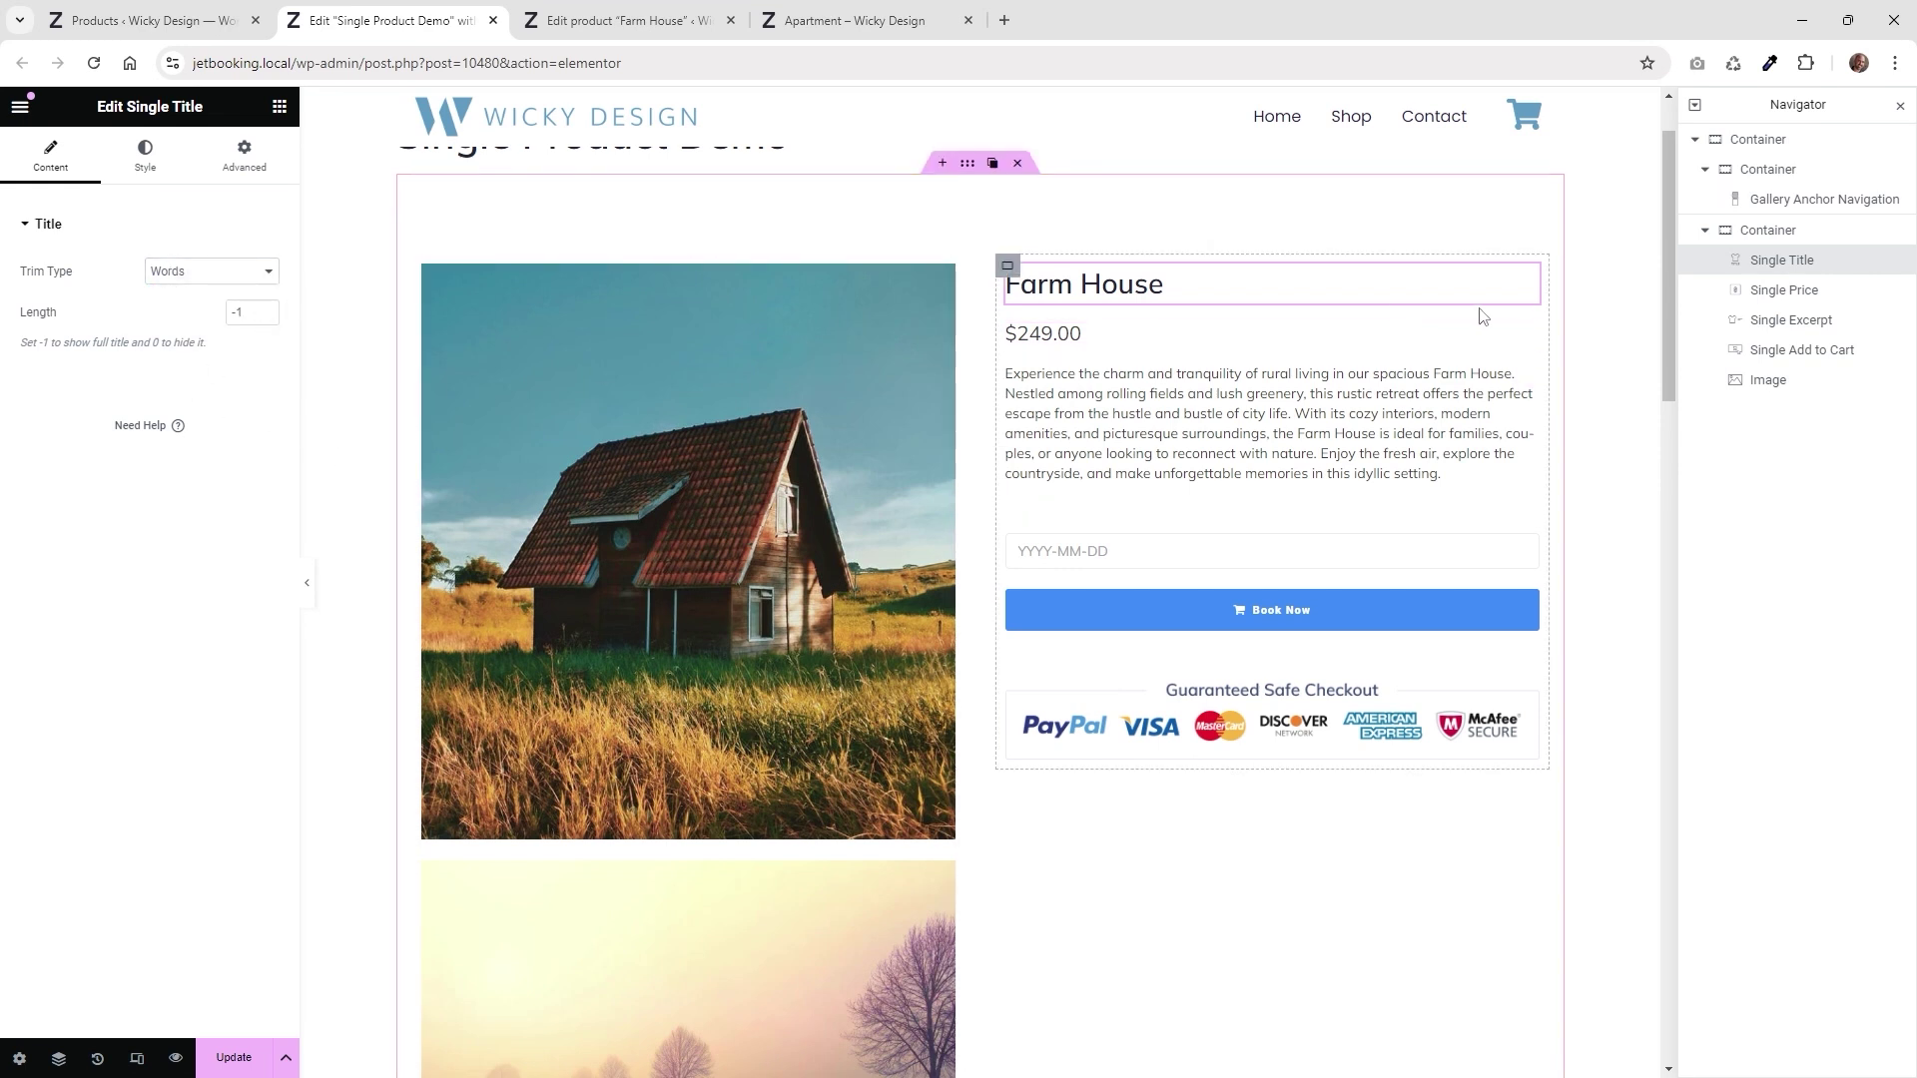
Open the Single Price widget's settings and examine its price and currency sign style options
{"action": "left_click", "coordinate": [1528, 337]}
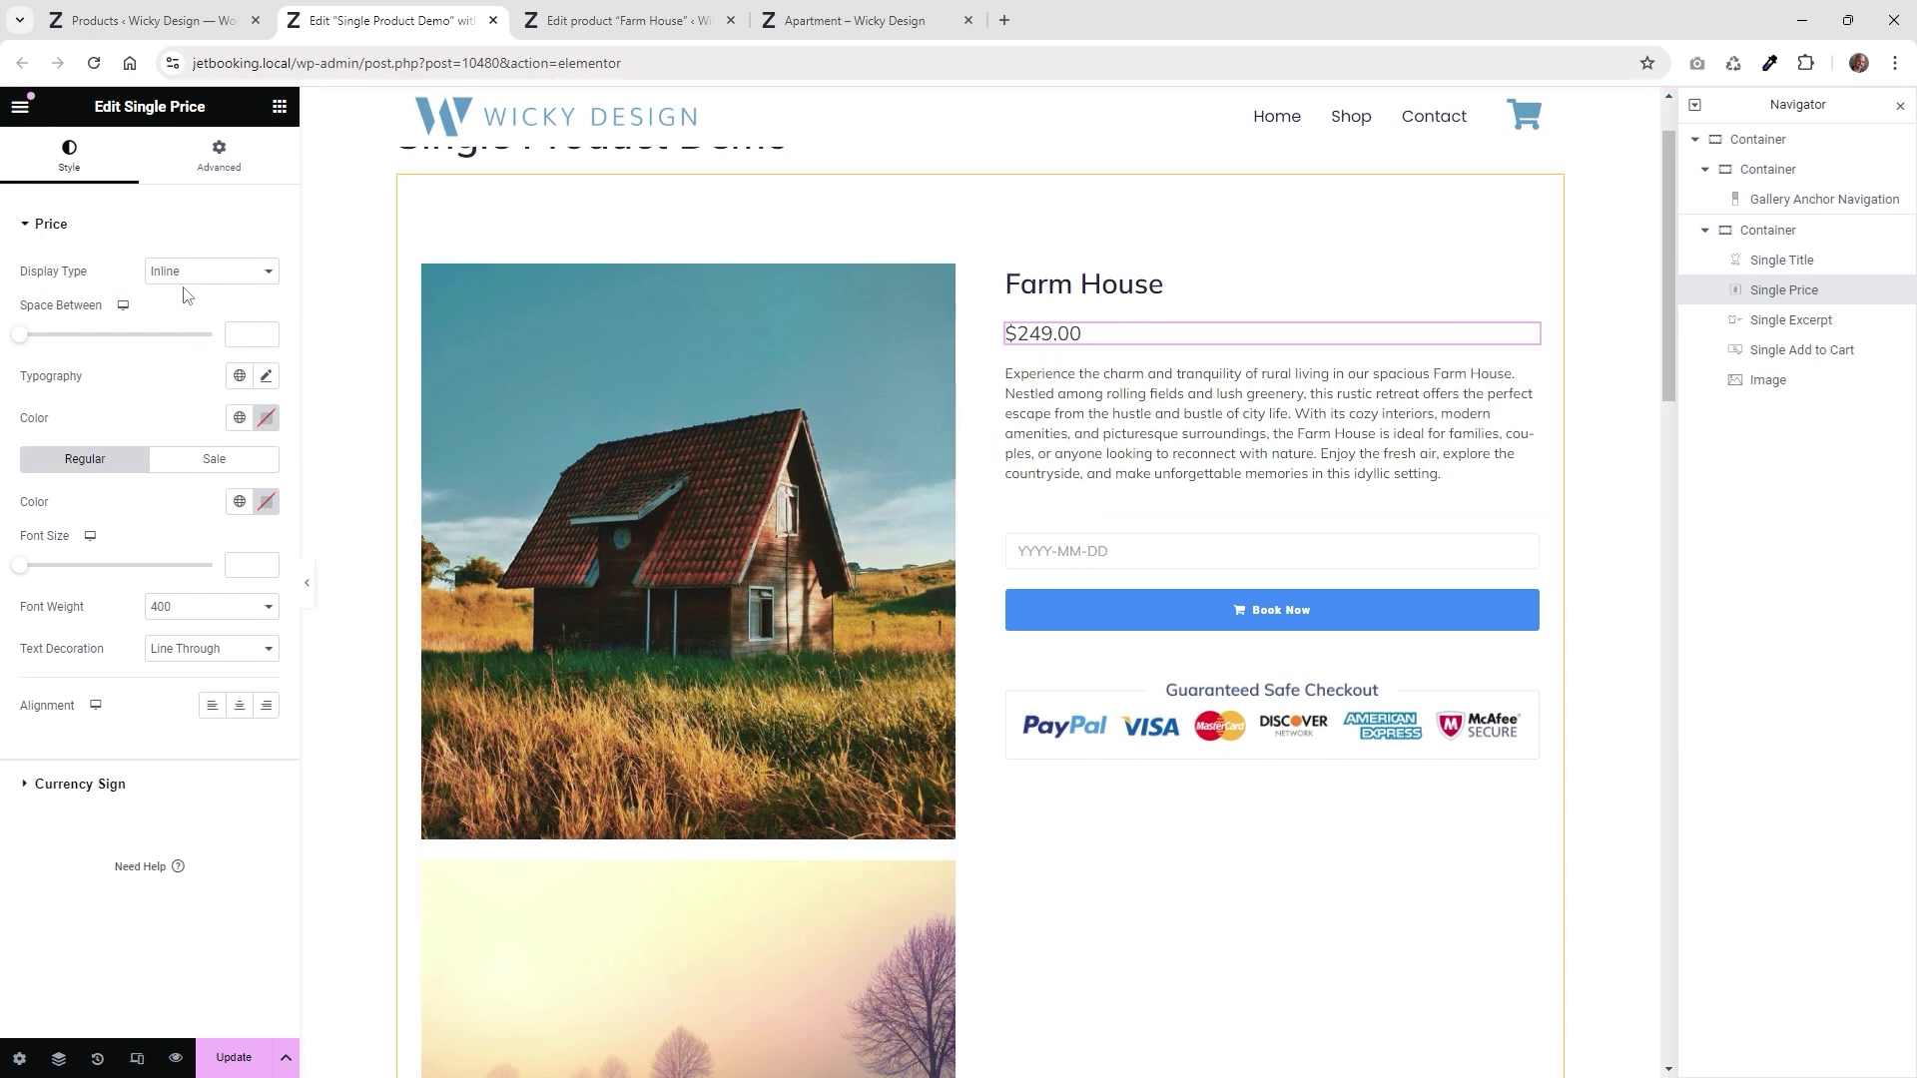
{"action": "left_click", "coordinate": [104, 786]}
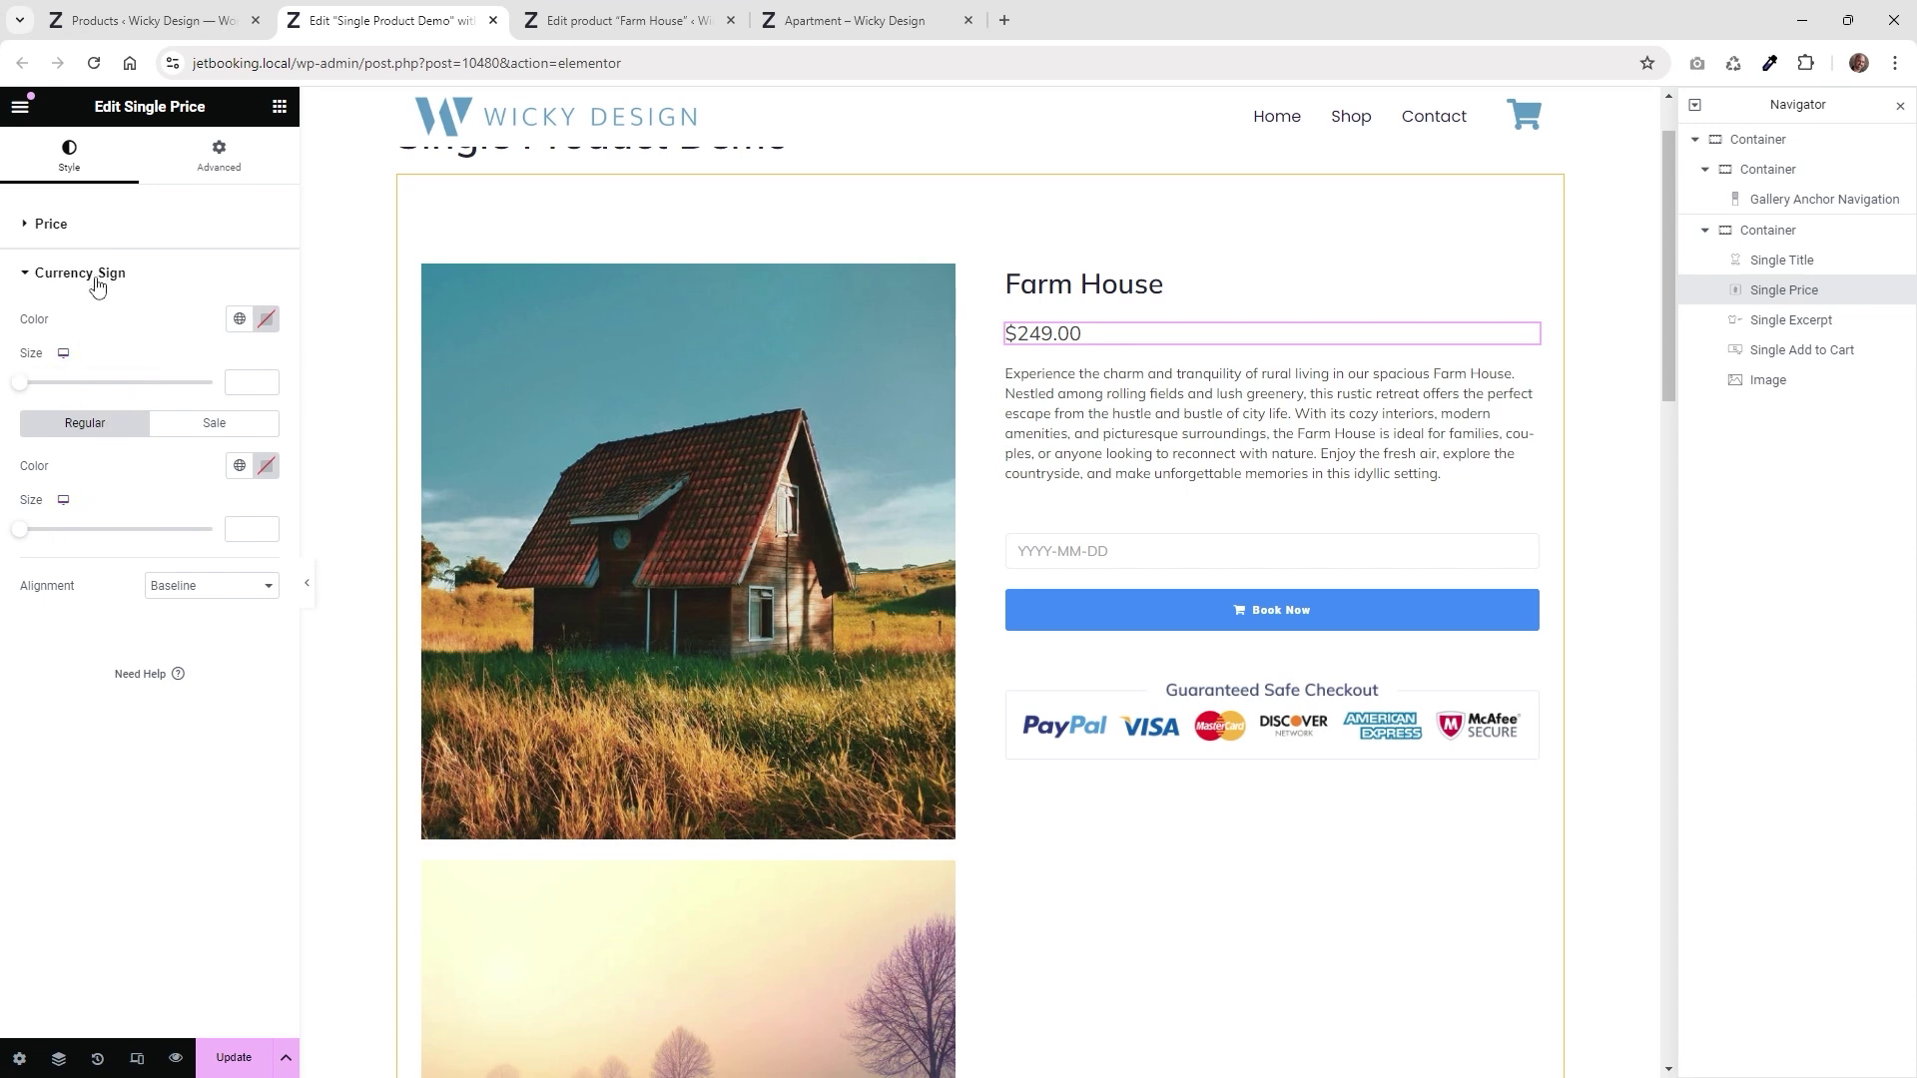
{"action": "left_click", "coordinate": [88, 232]}
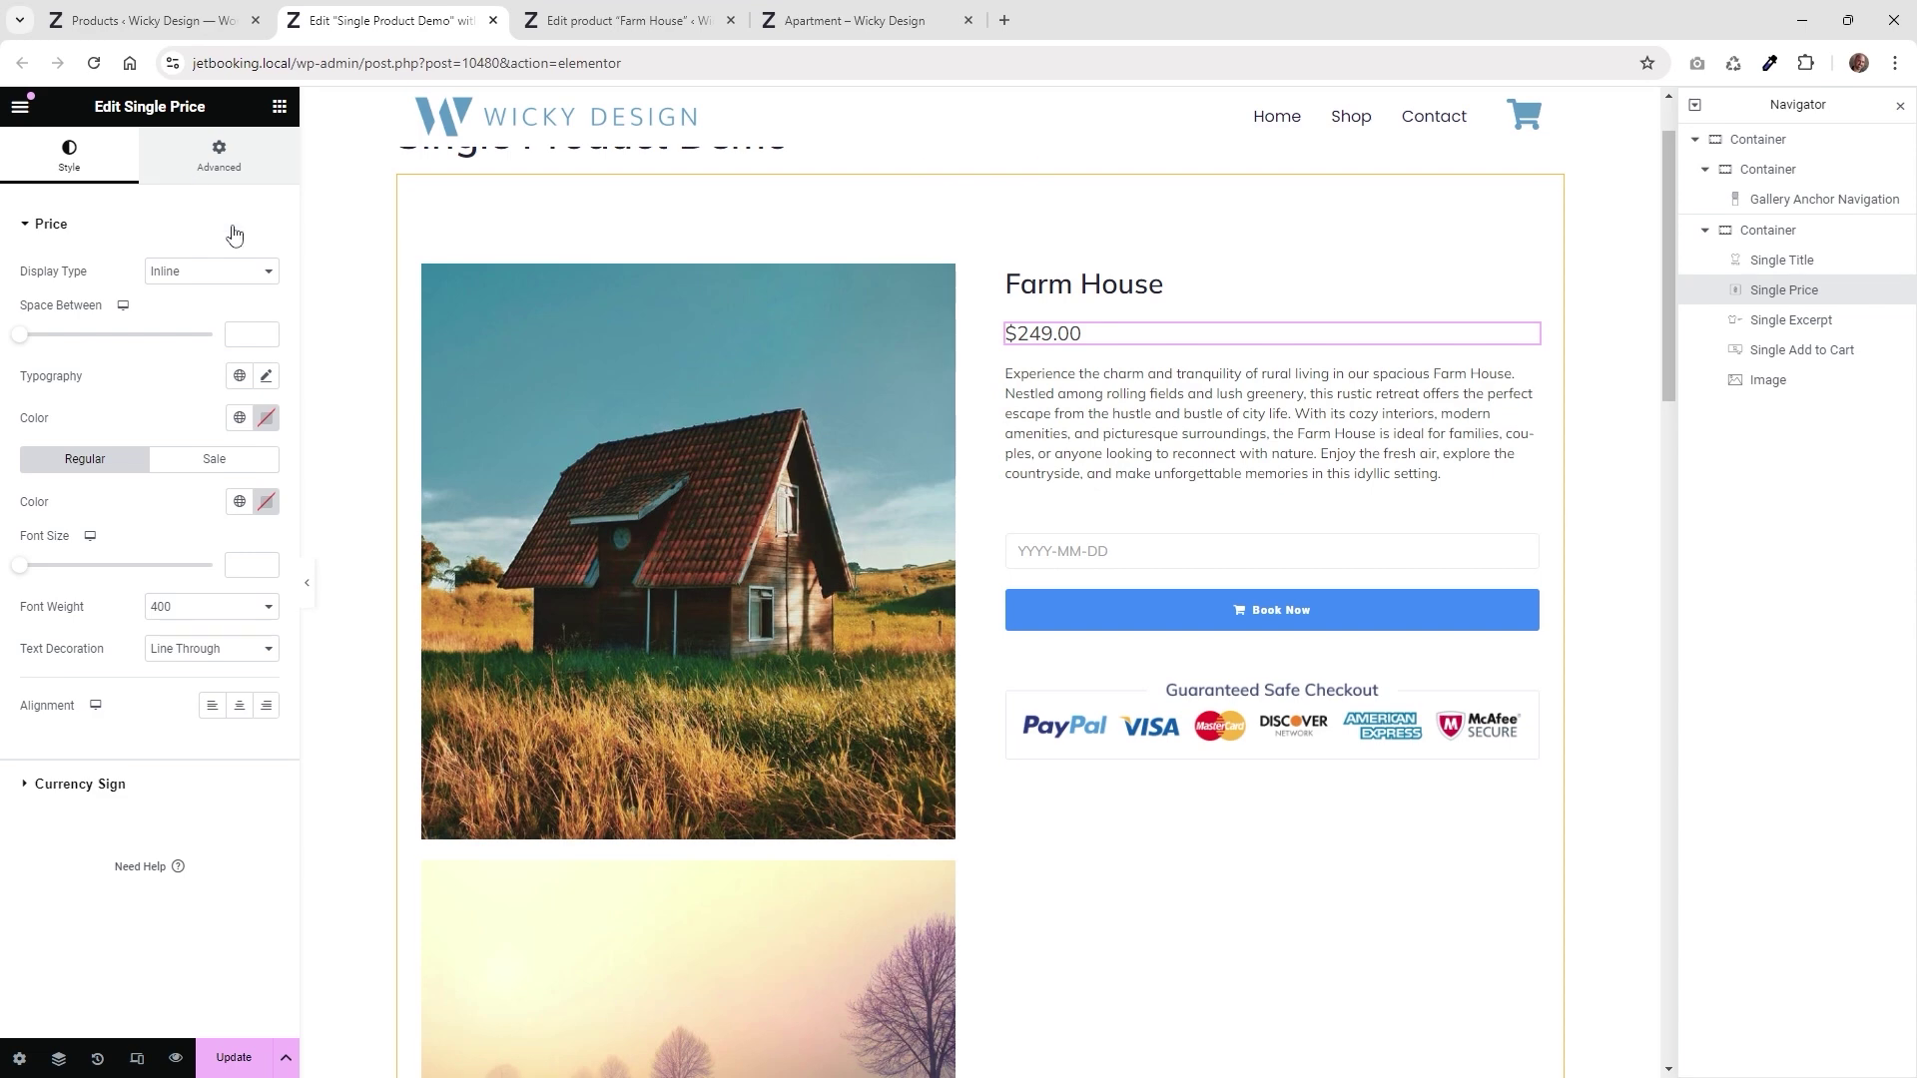
Open the Single Excerpt widget's settings and find the matching product short description on the Farm House product's edit page
{"action": "left_click", "coordinate": [1528, 375]}
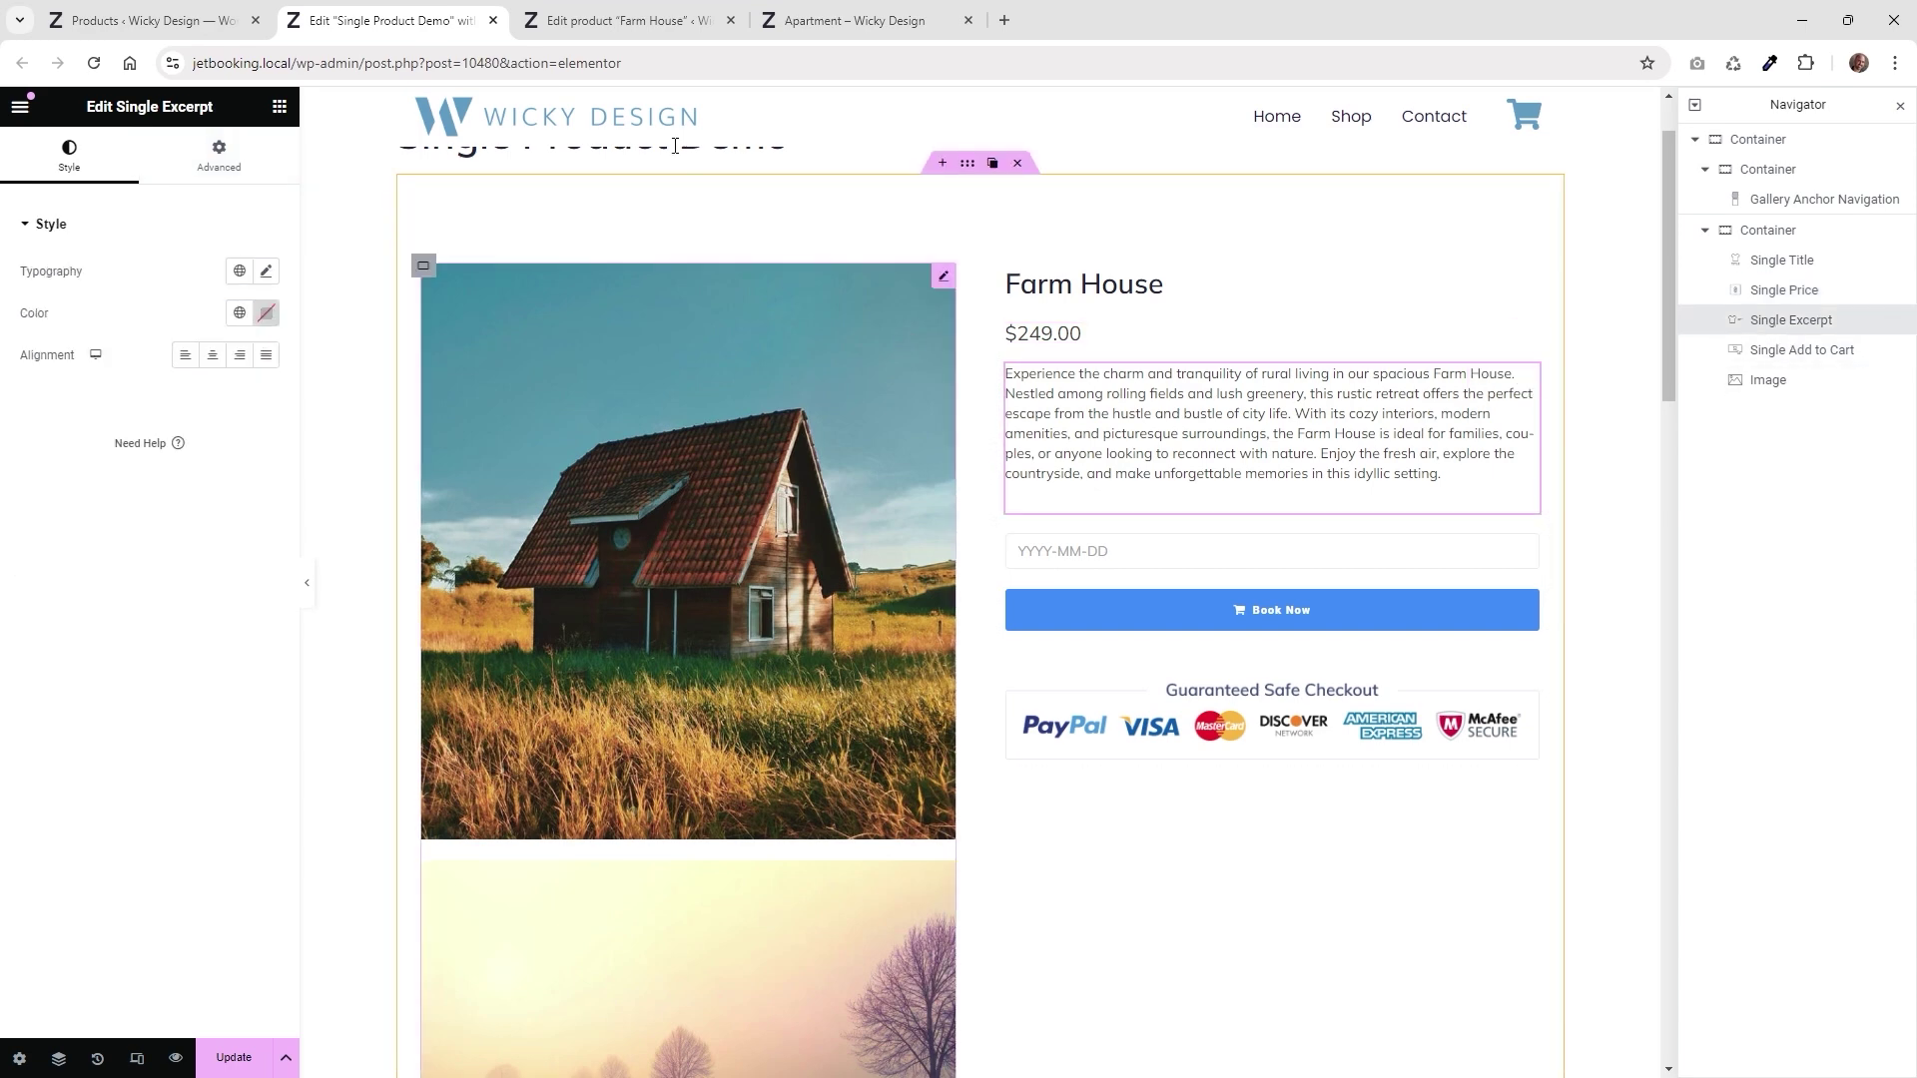
{"action": "left_click", "coordinate": [871, 10]}
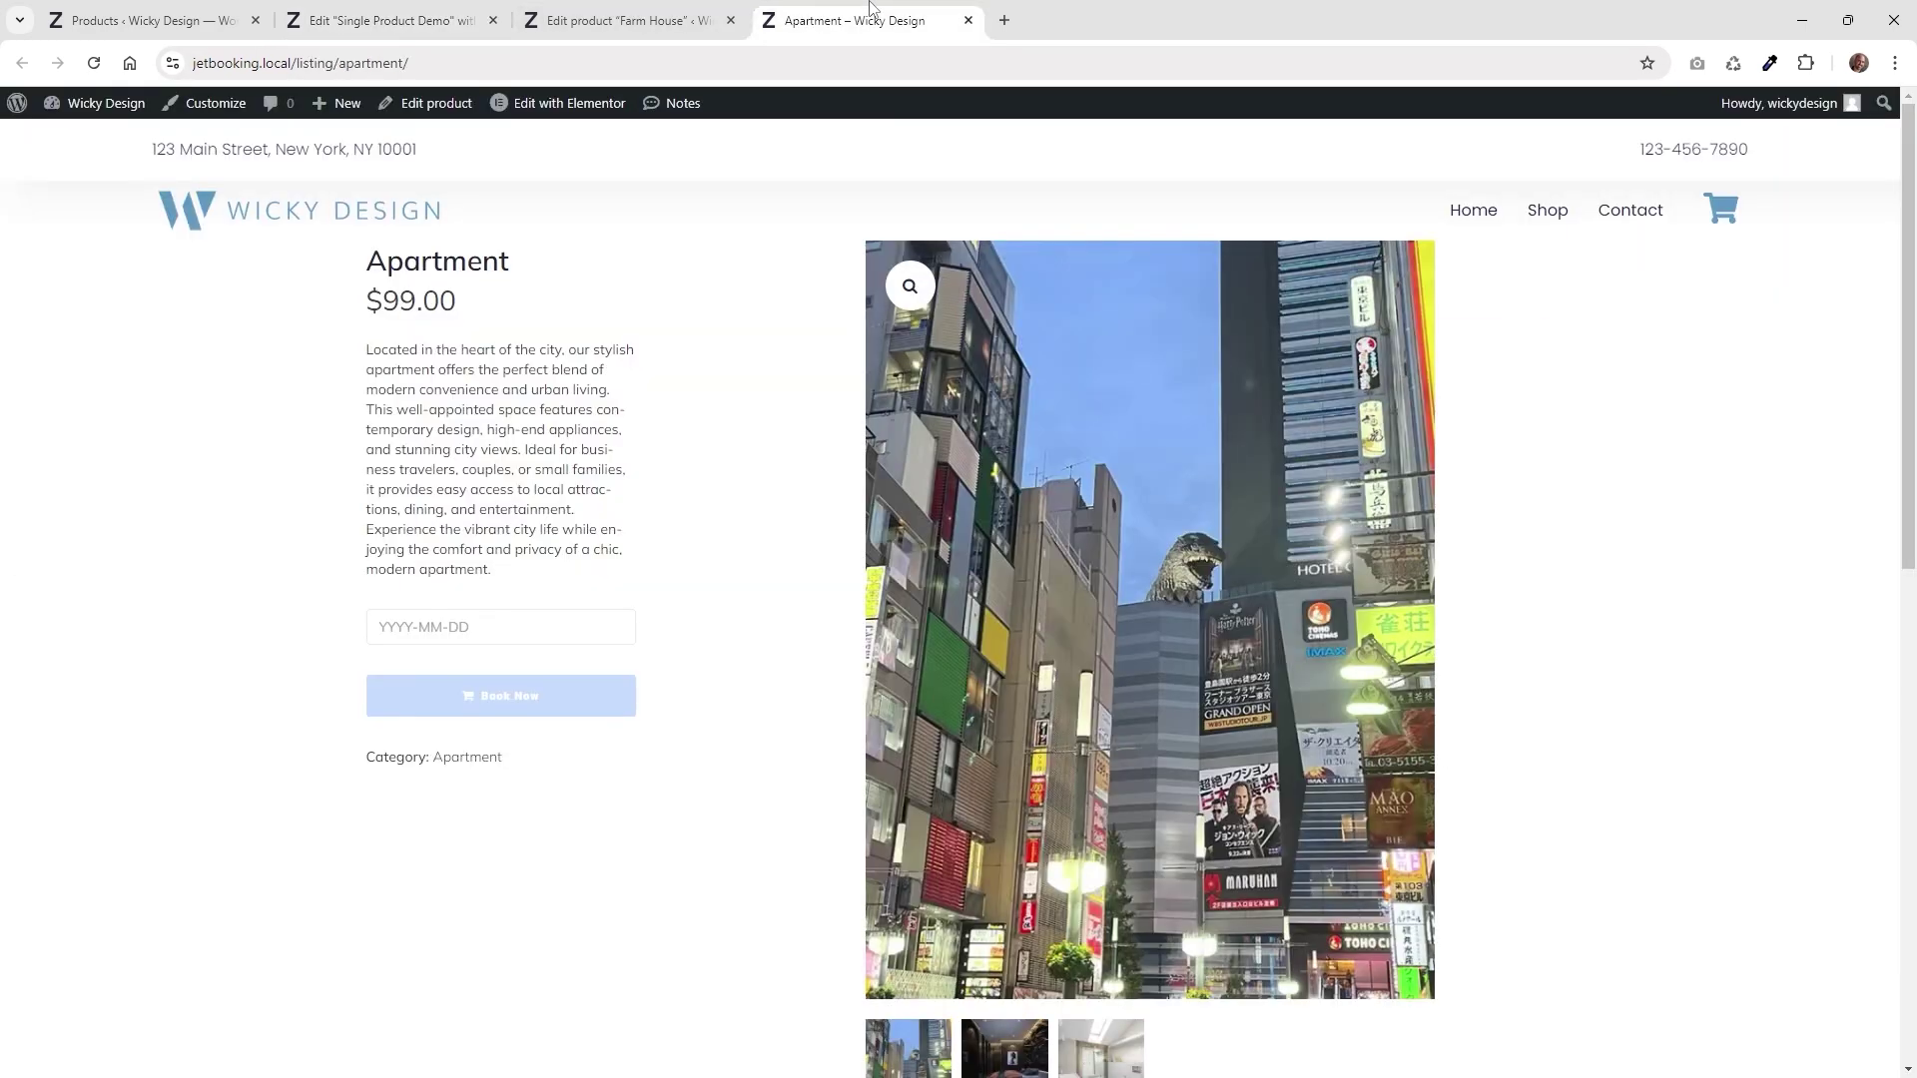
{"action": "left_click", "coordinate": [674, 12]}
{"action": "scroll", "coordinate": [631, 596], "scroll_direction": "down", "scroll_amount": 7}
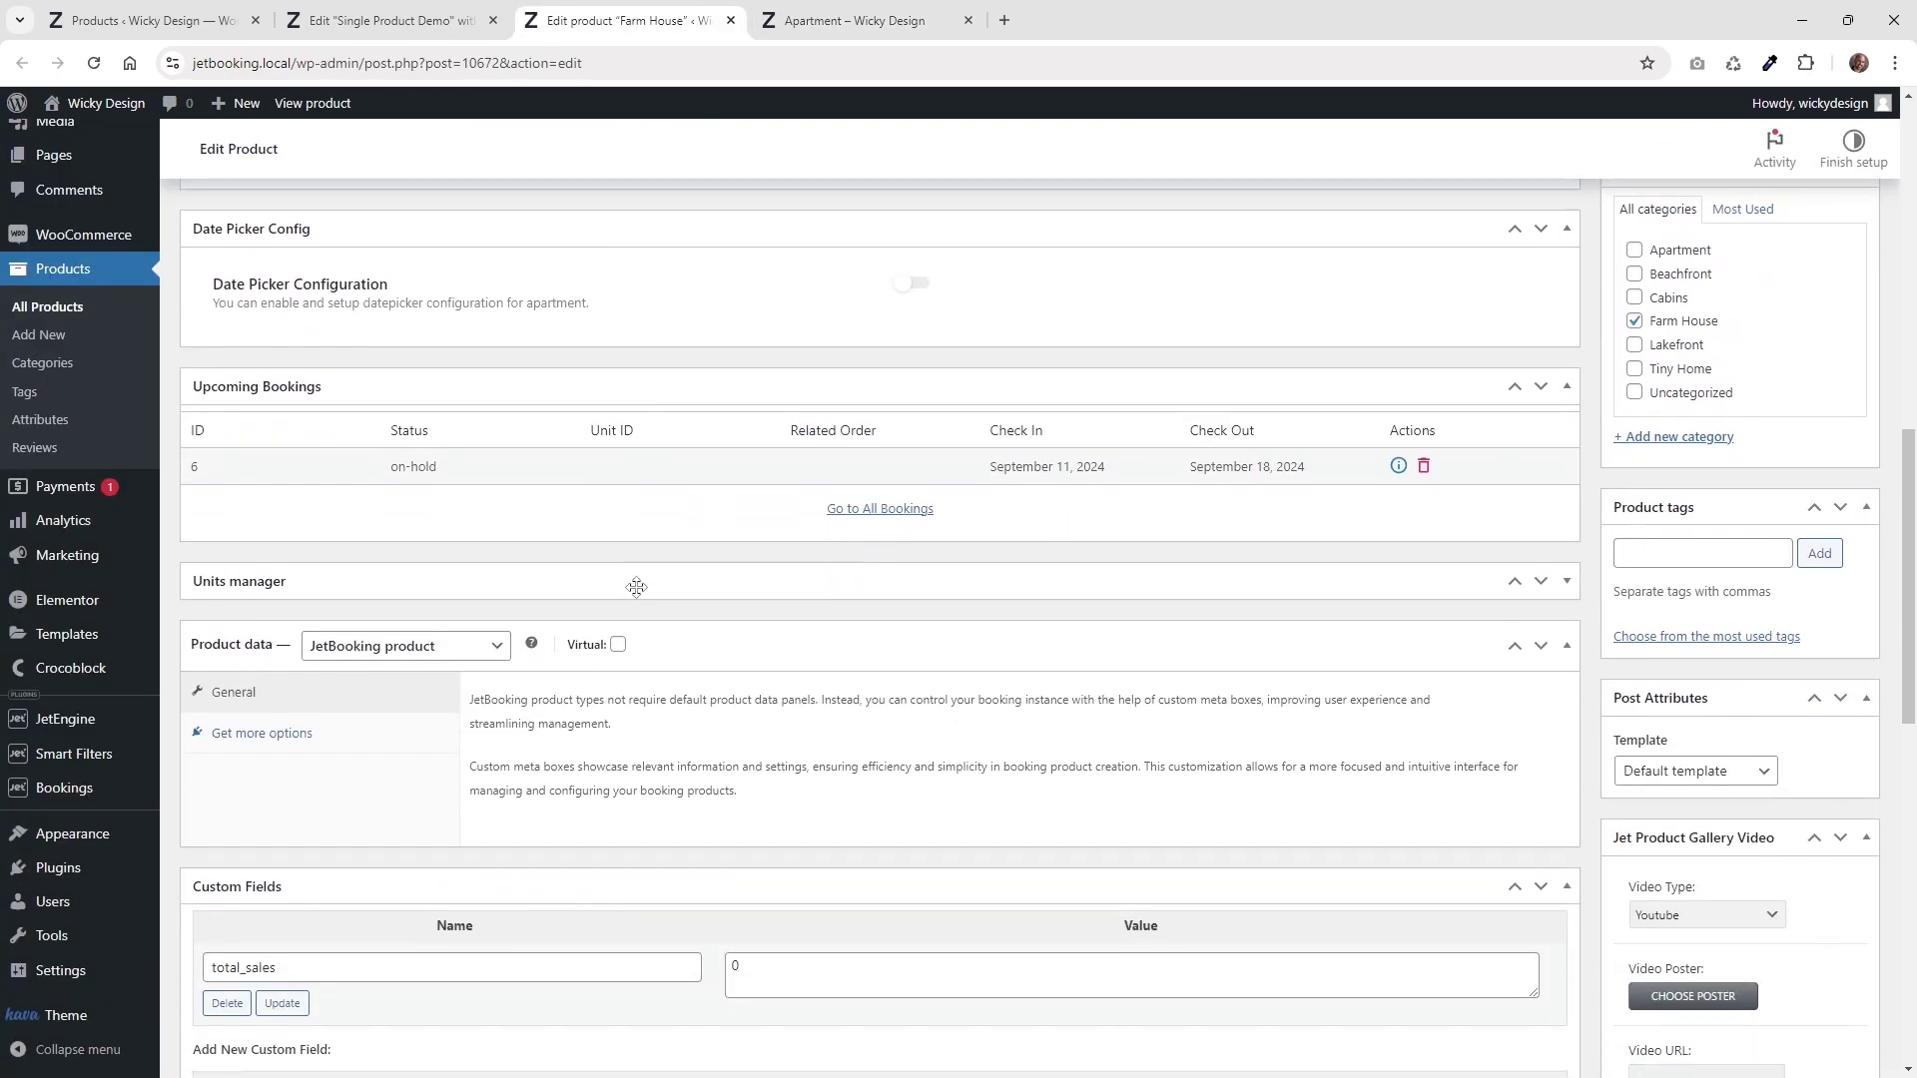
{"action": "scroll", "coordinate": [633, 584], "scroll_direction": "up", "scroll_amount": 10}
{"action": "scroll", "coordinate": [496, 547], "scroll_direction": "down", "scroll_amount": 15}
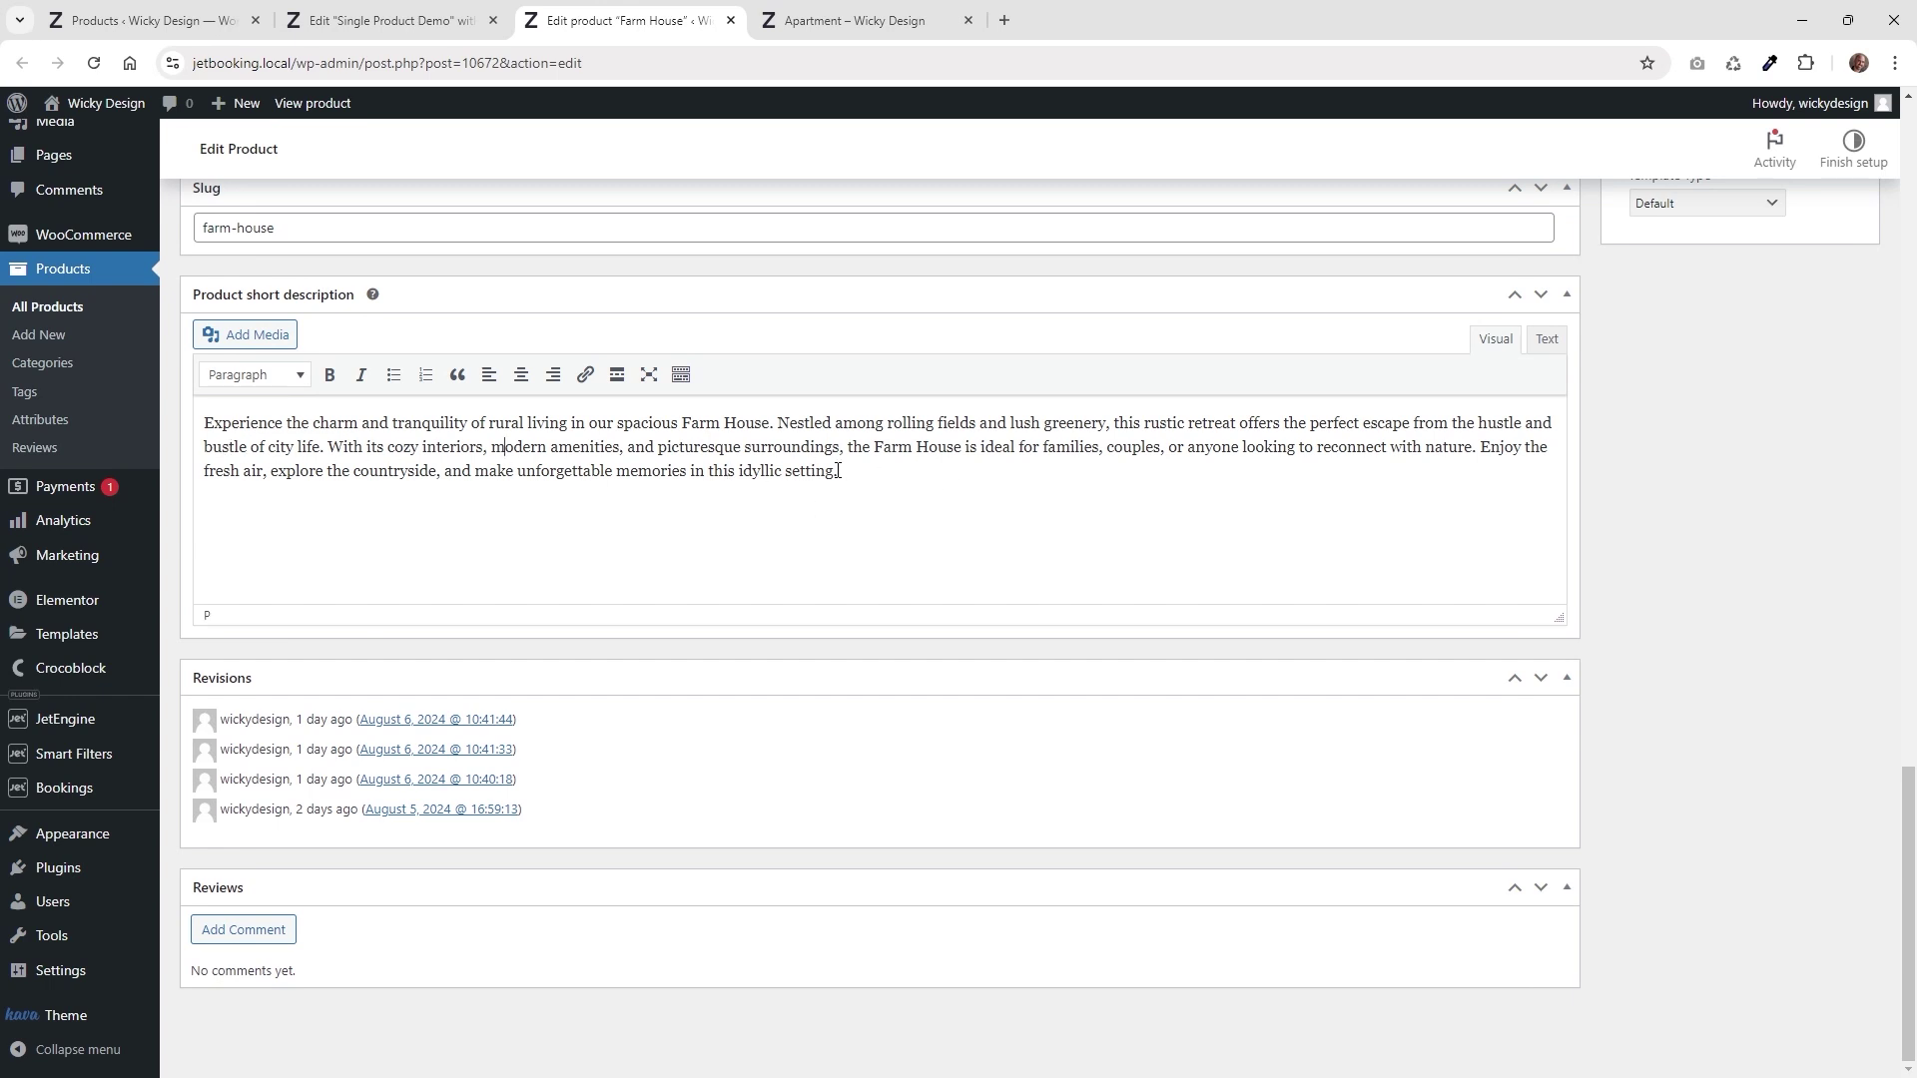
Return to the Single Product Demo template and examine the Single Add to Cart and checkout Image widgets' settings
{"action": "left_click", "coordinate": [435, 14]}
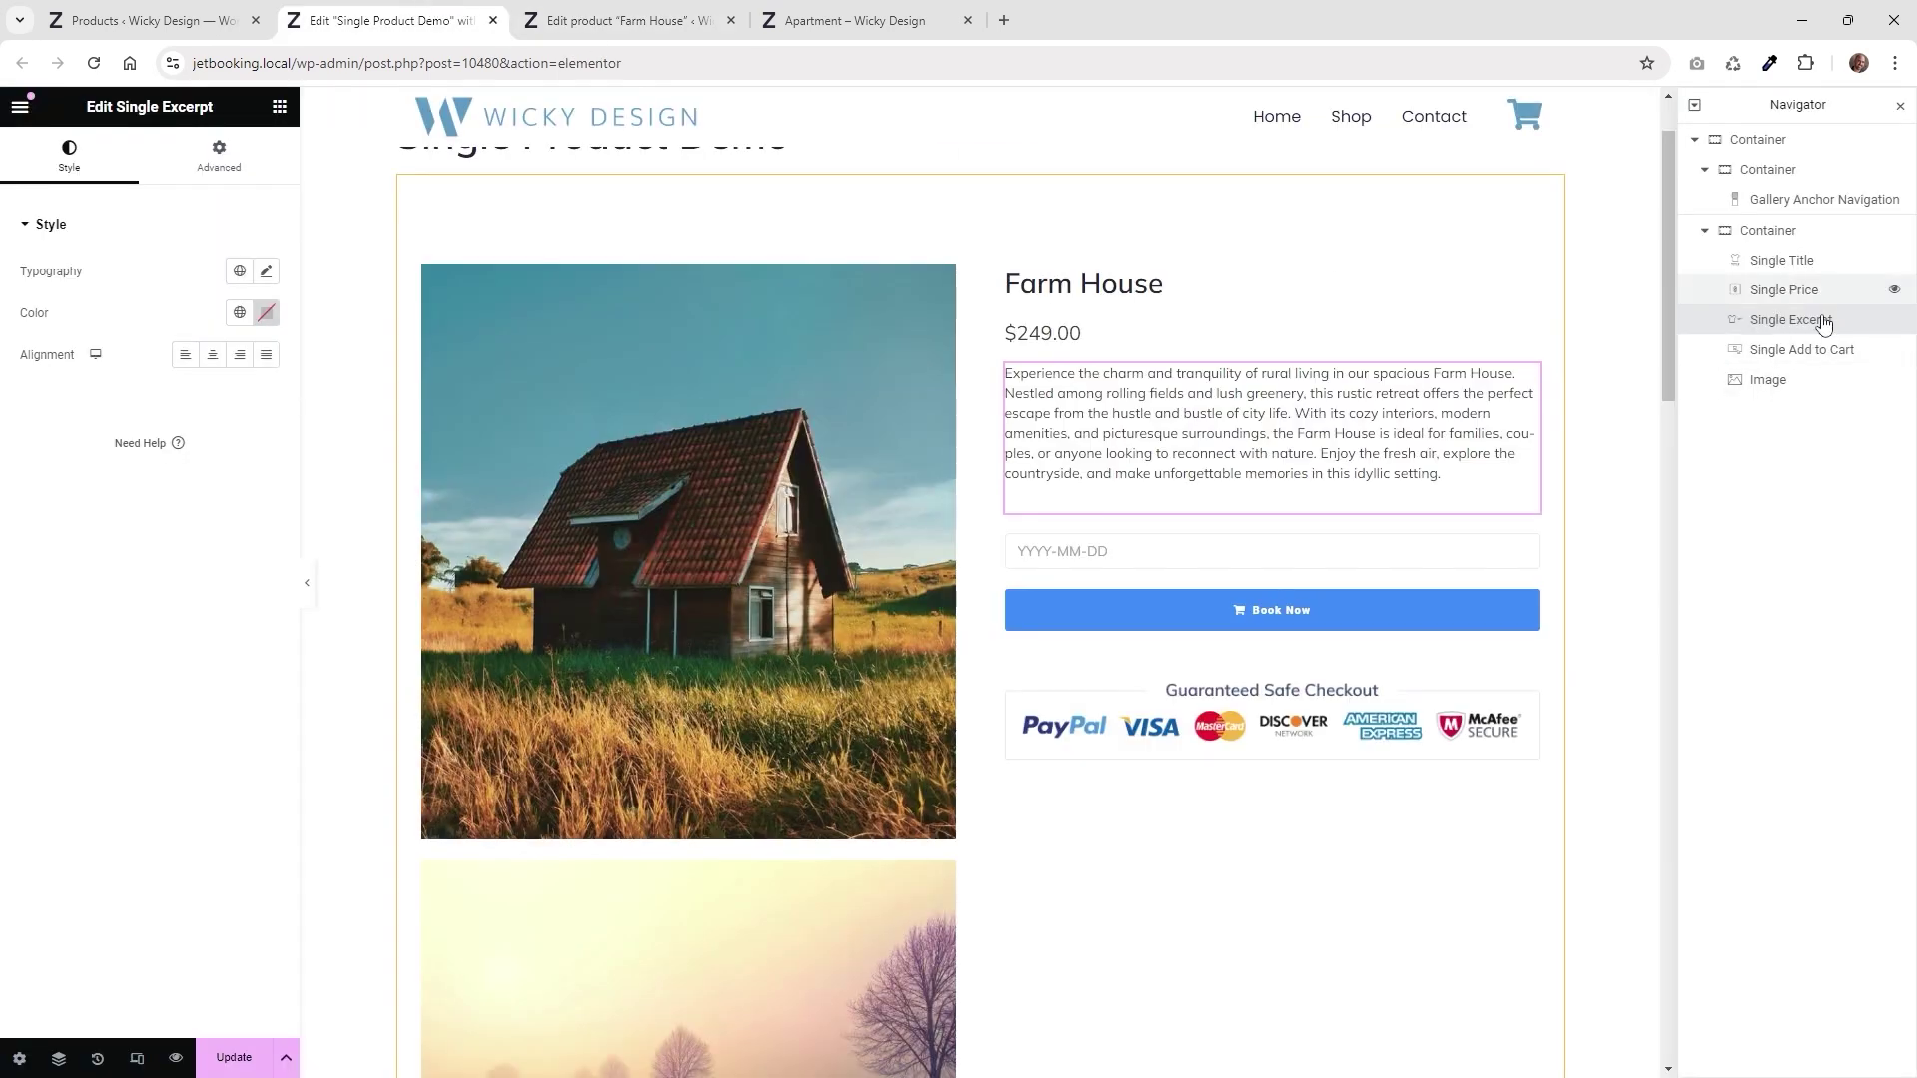
{"action": "left_click", "coordinate": [1783, 355]}
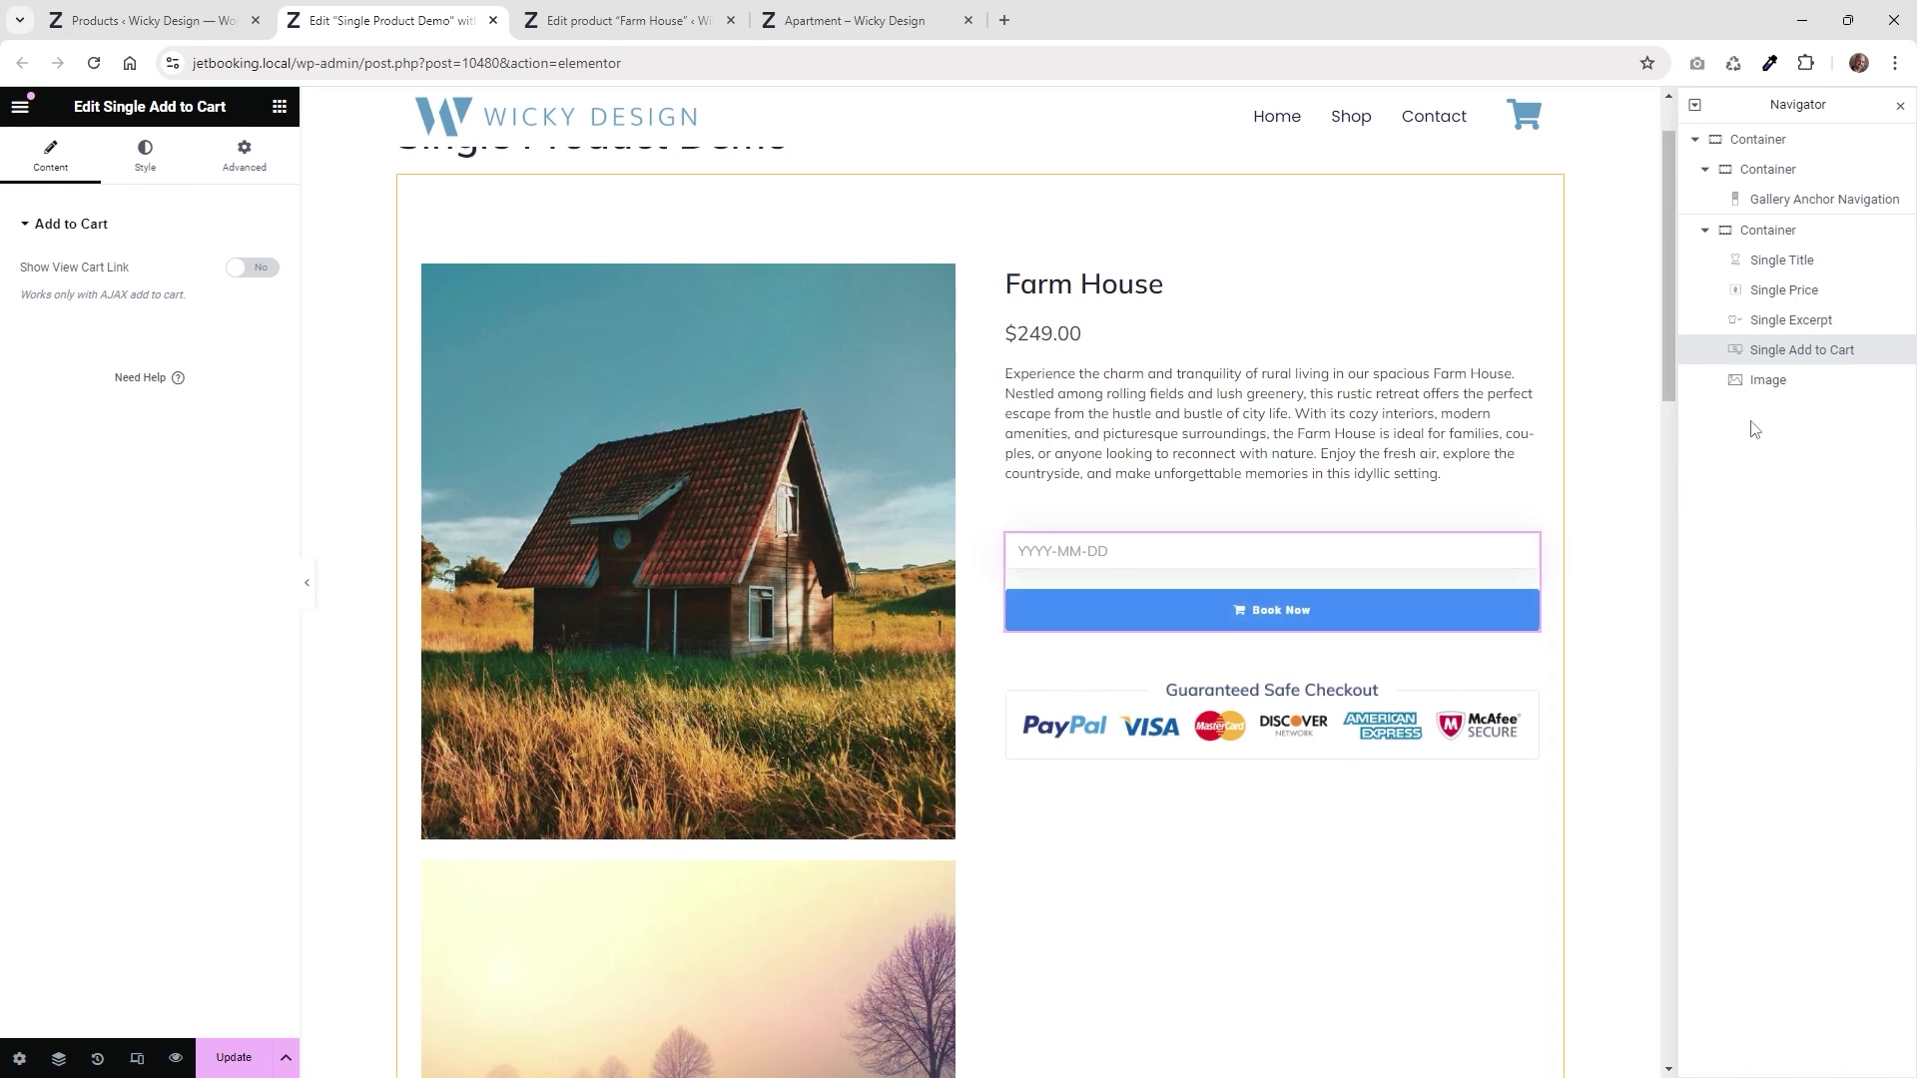
{"action": "left_click", "coordinate": [1769, 380]}
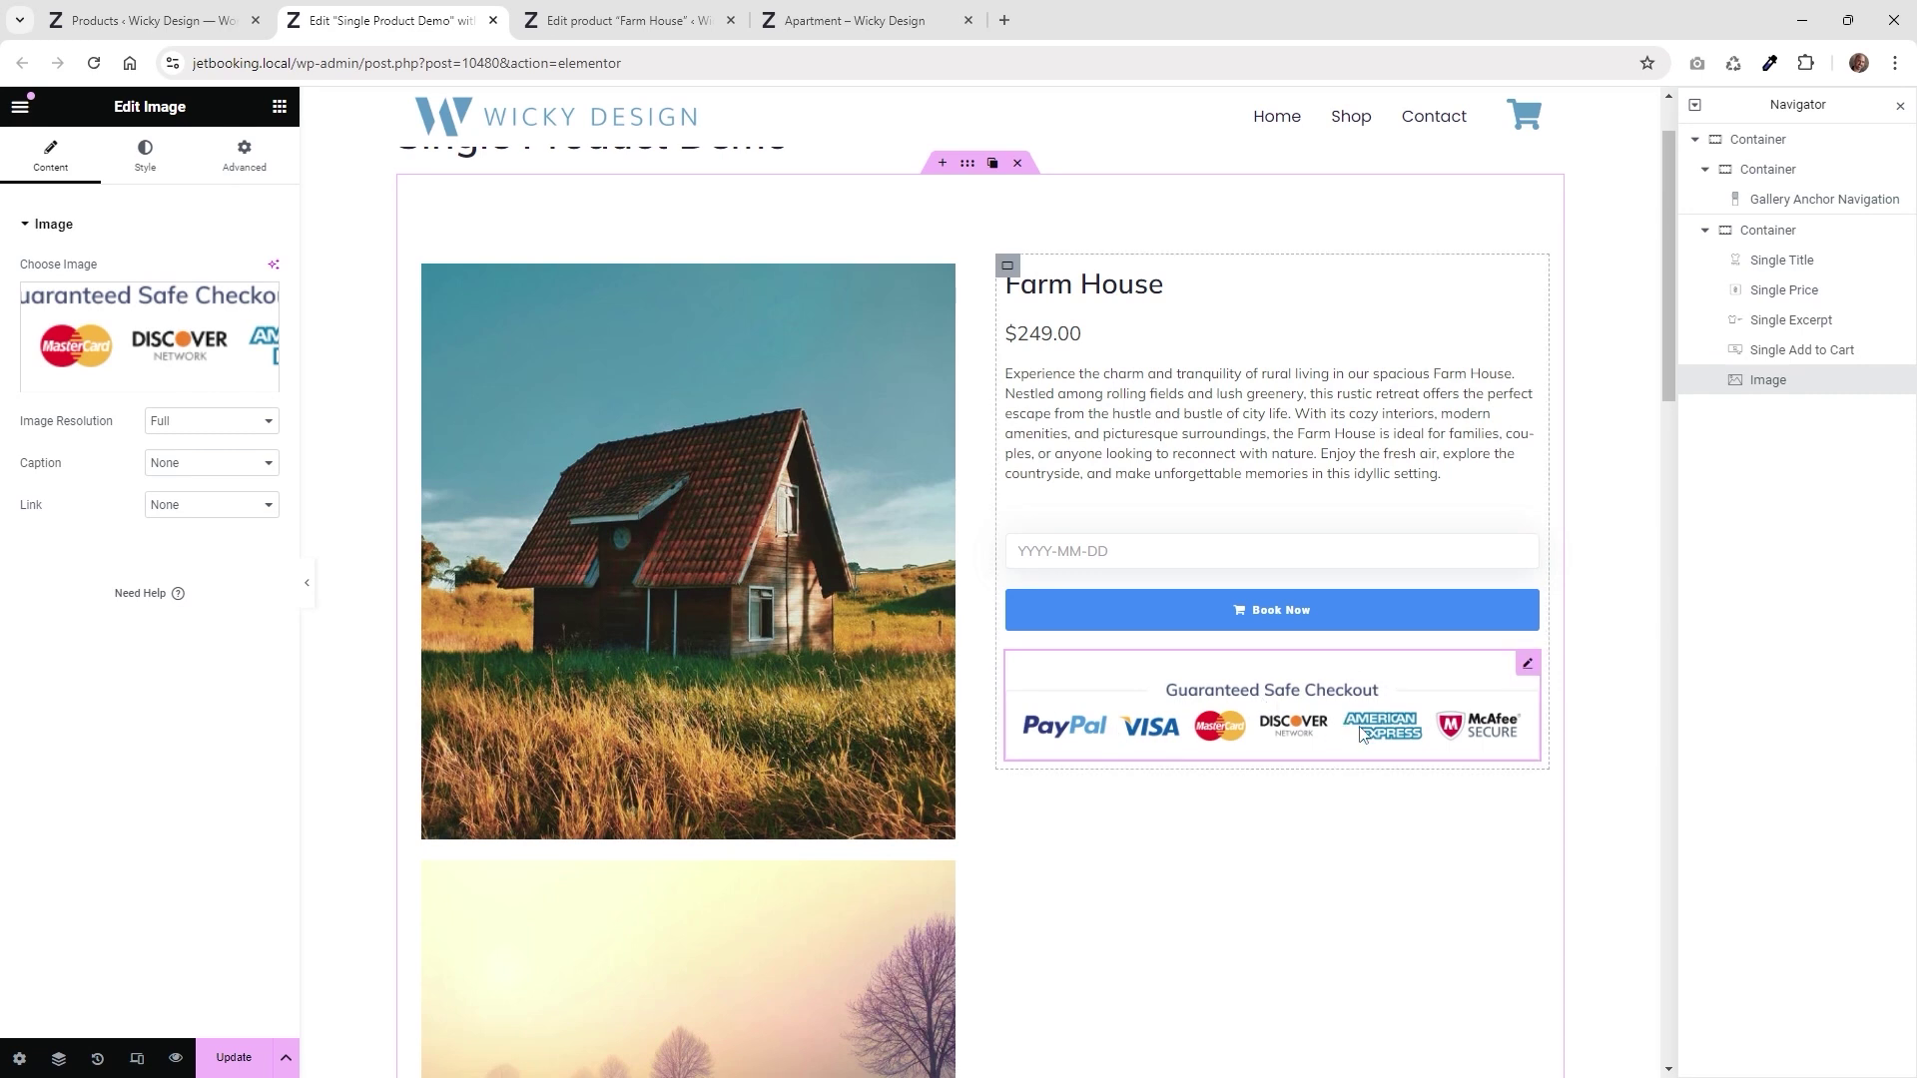
Examine the product details container's sticky motion effects and check in the preview how it follows the gallery images
{"action": "left_click", "coordinate": [1774, 239]}
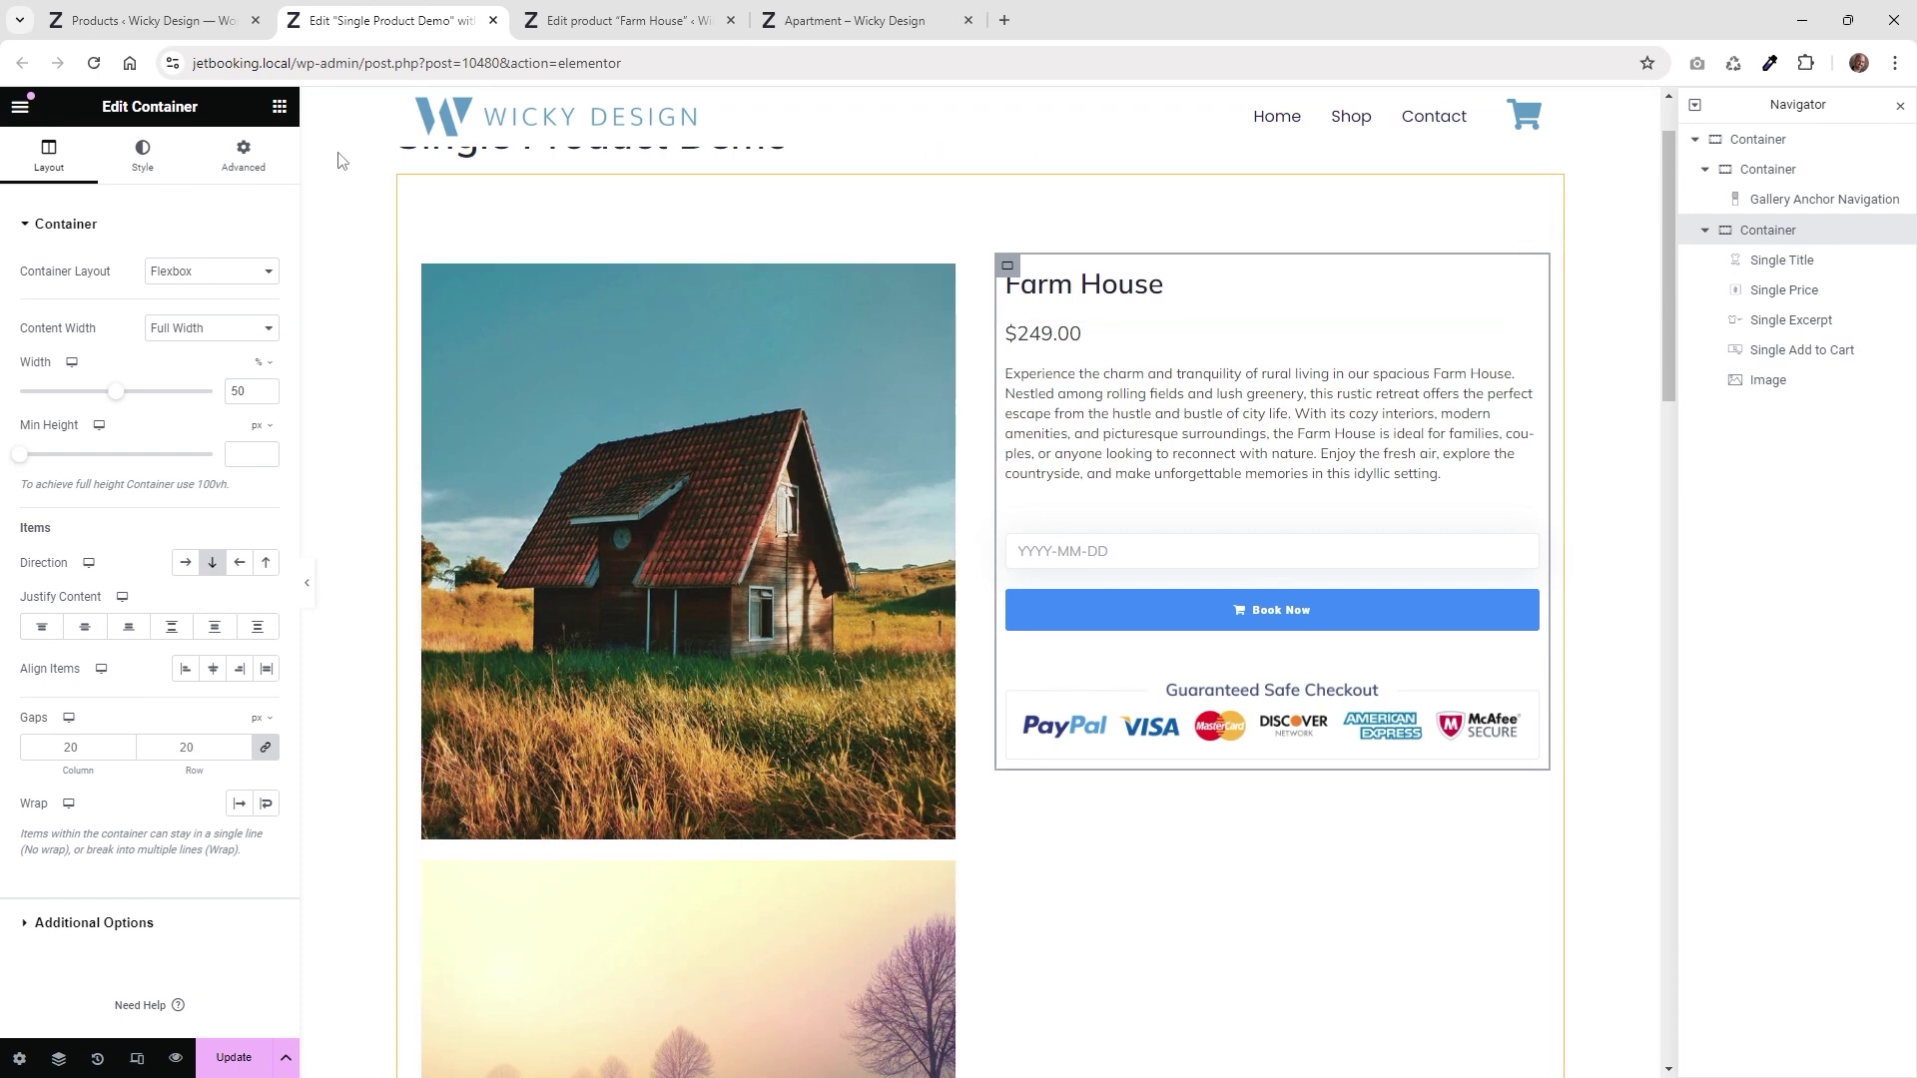
{"action": "left_click", "coordinate": [242, 151]}
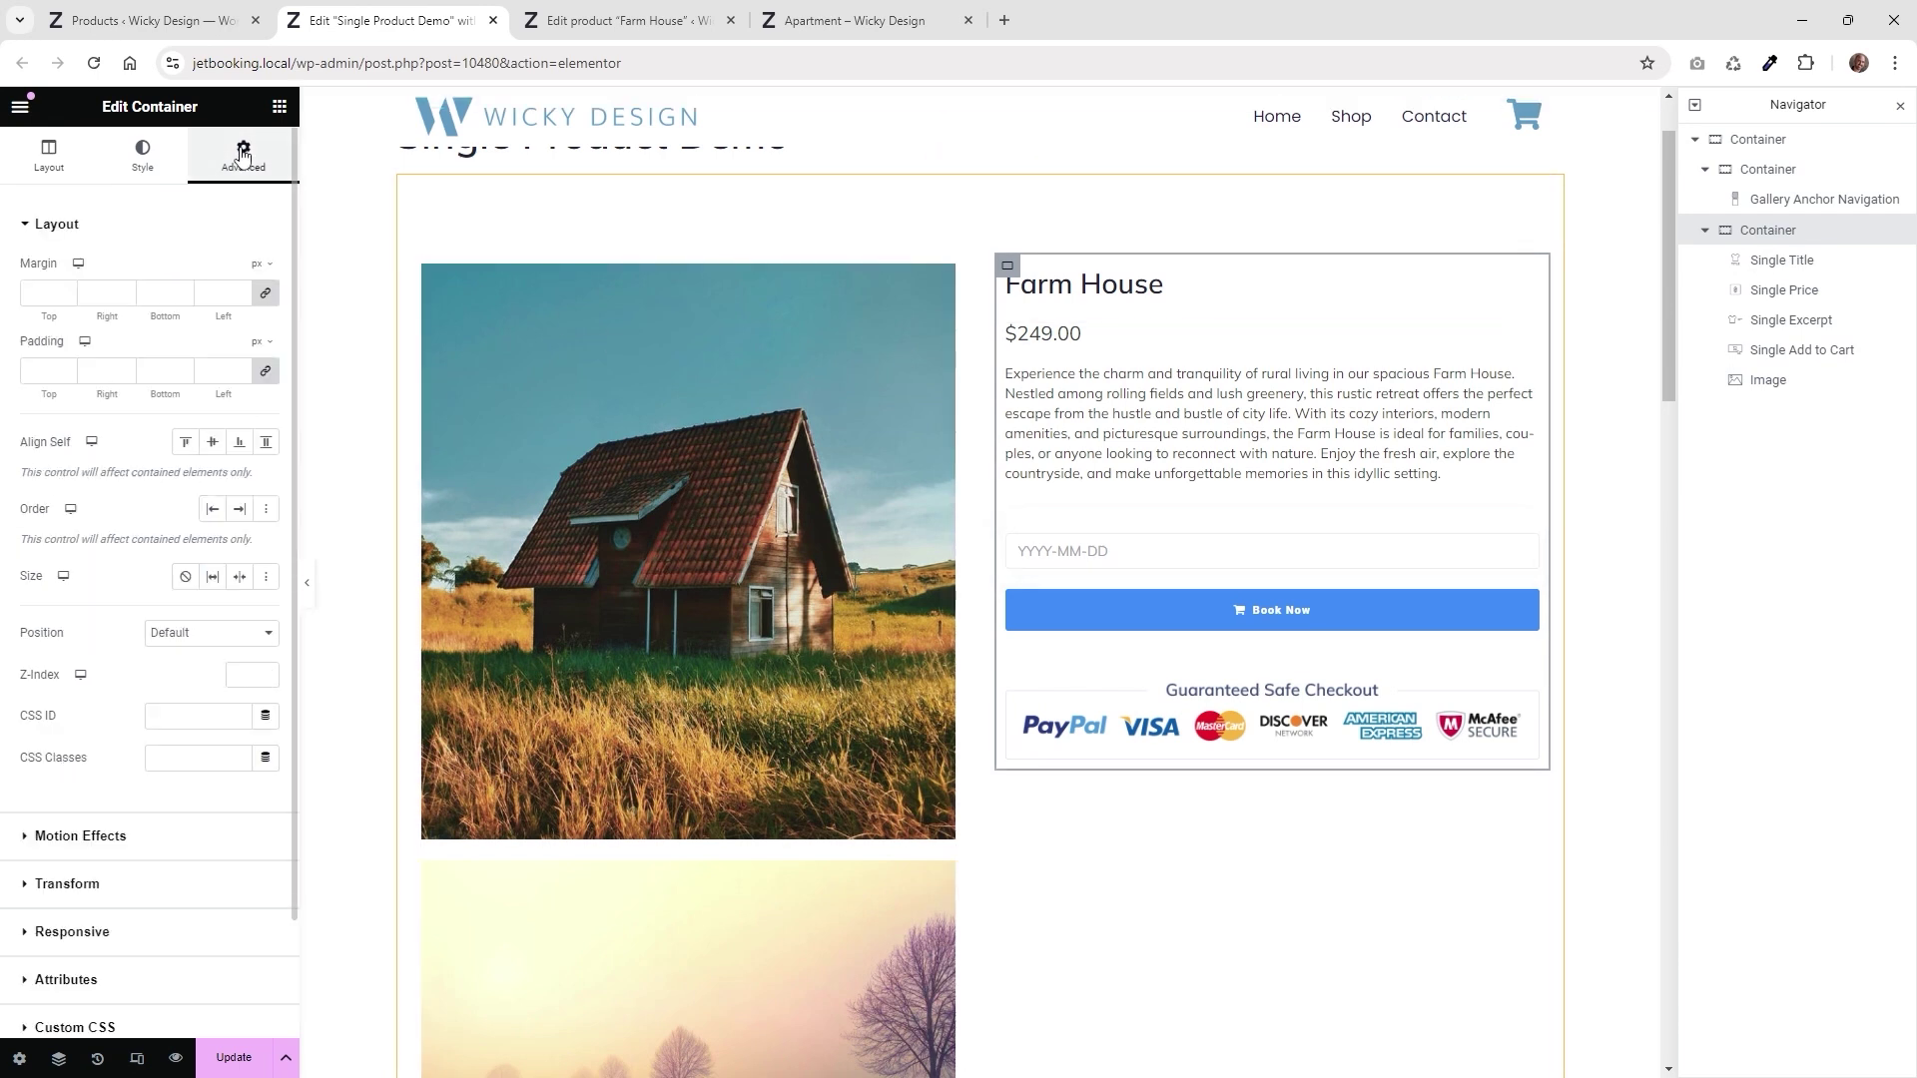
{"action": "left_click", "coordinate": [136, 847]}
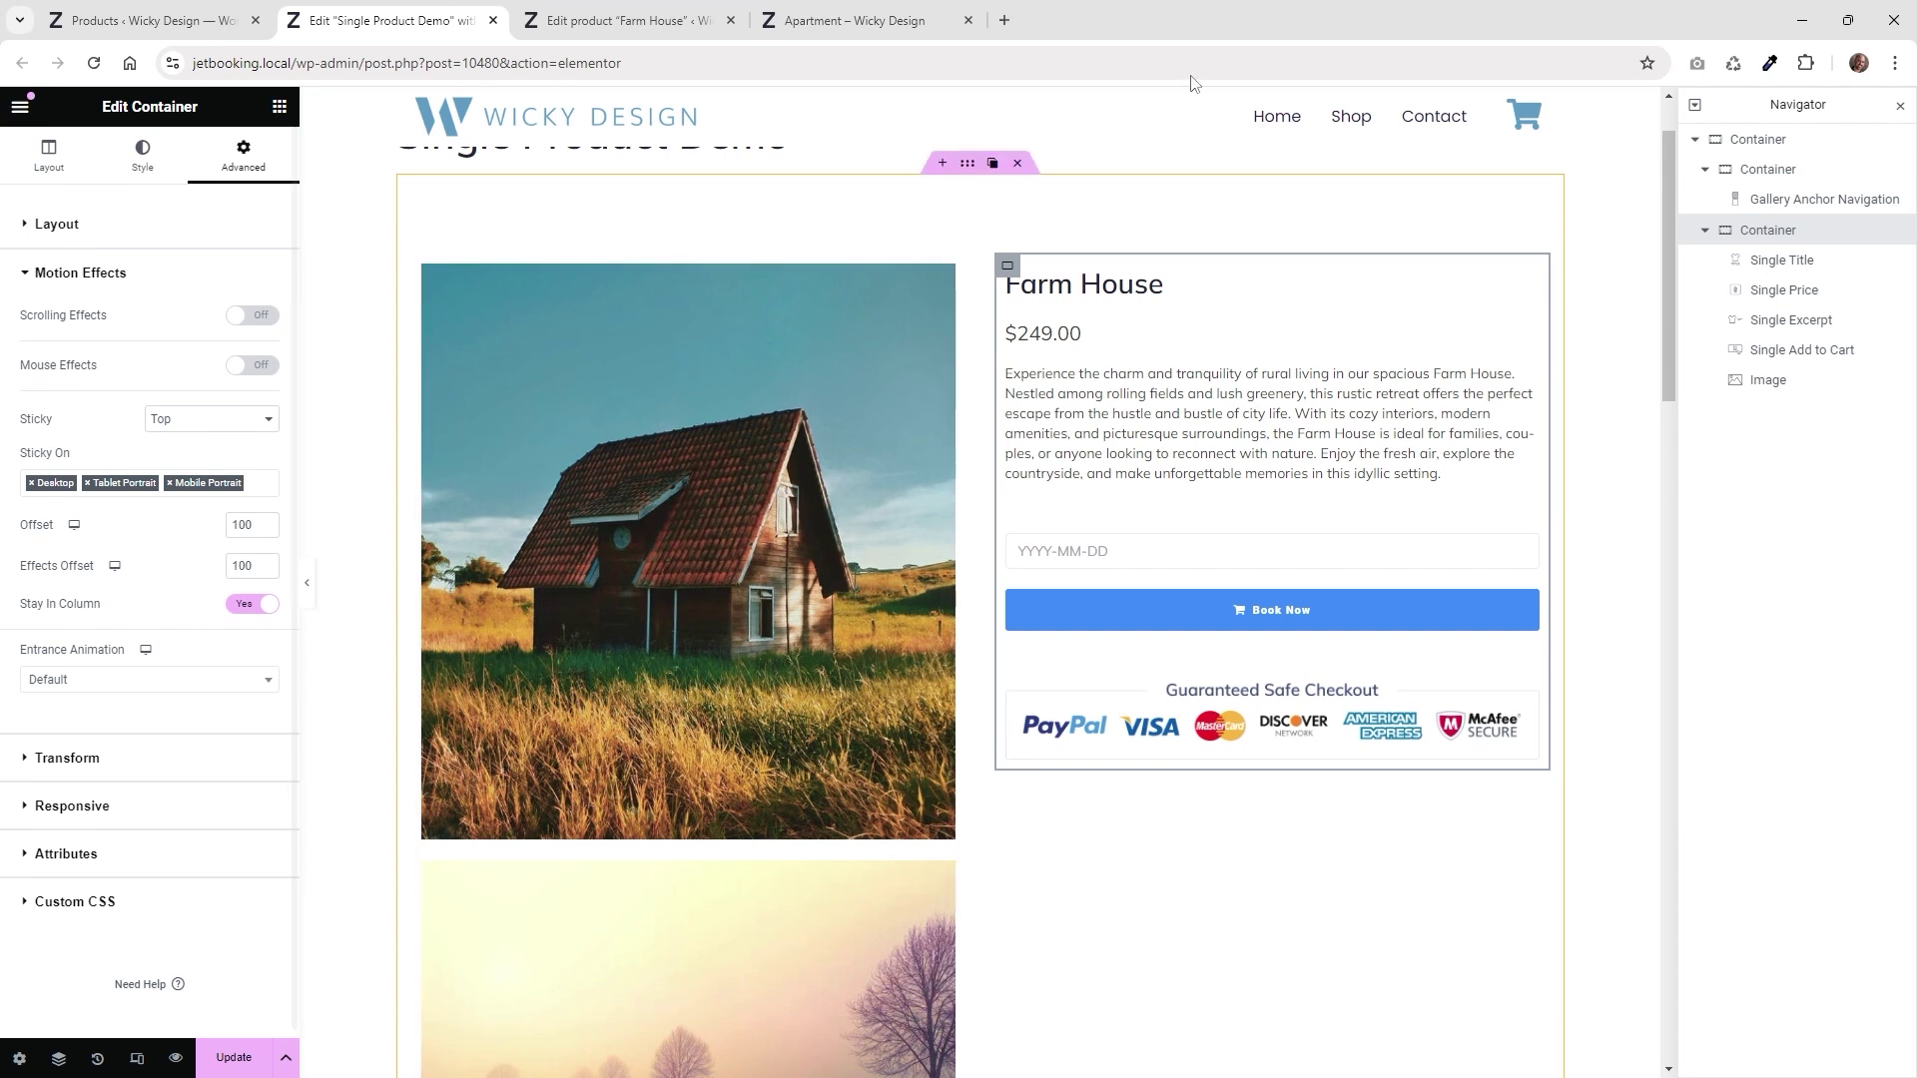
{"action": "left_click_drag", "start_coordinate": [1668, 194], "coordinate": [1676, 225]}
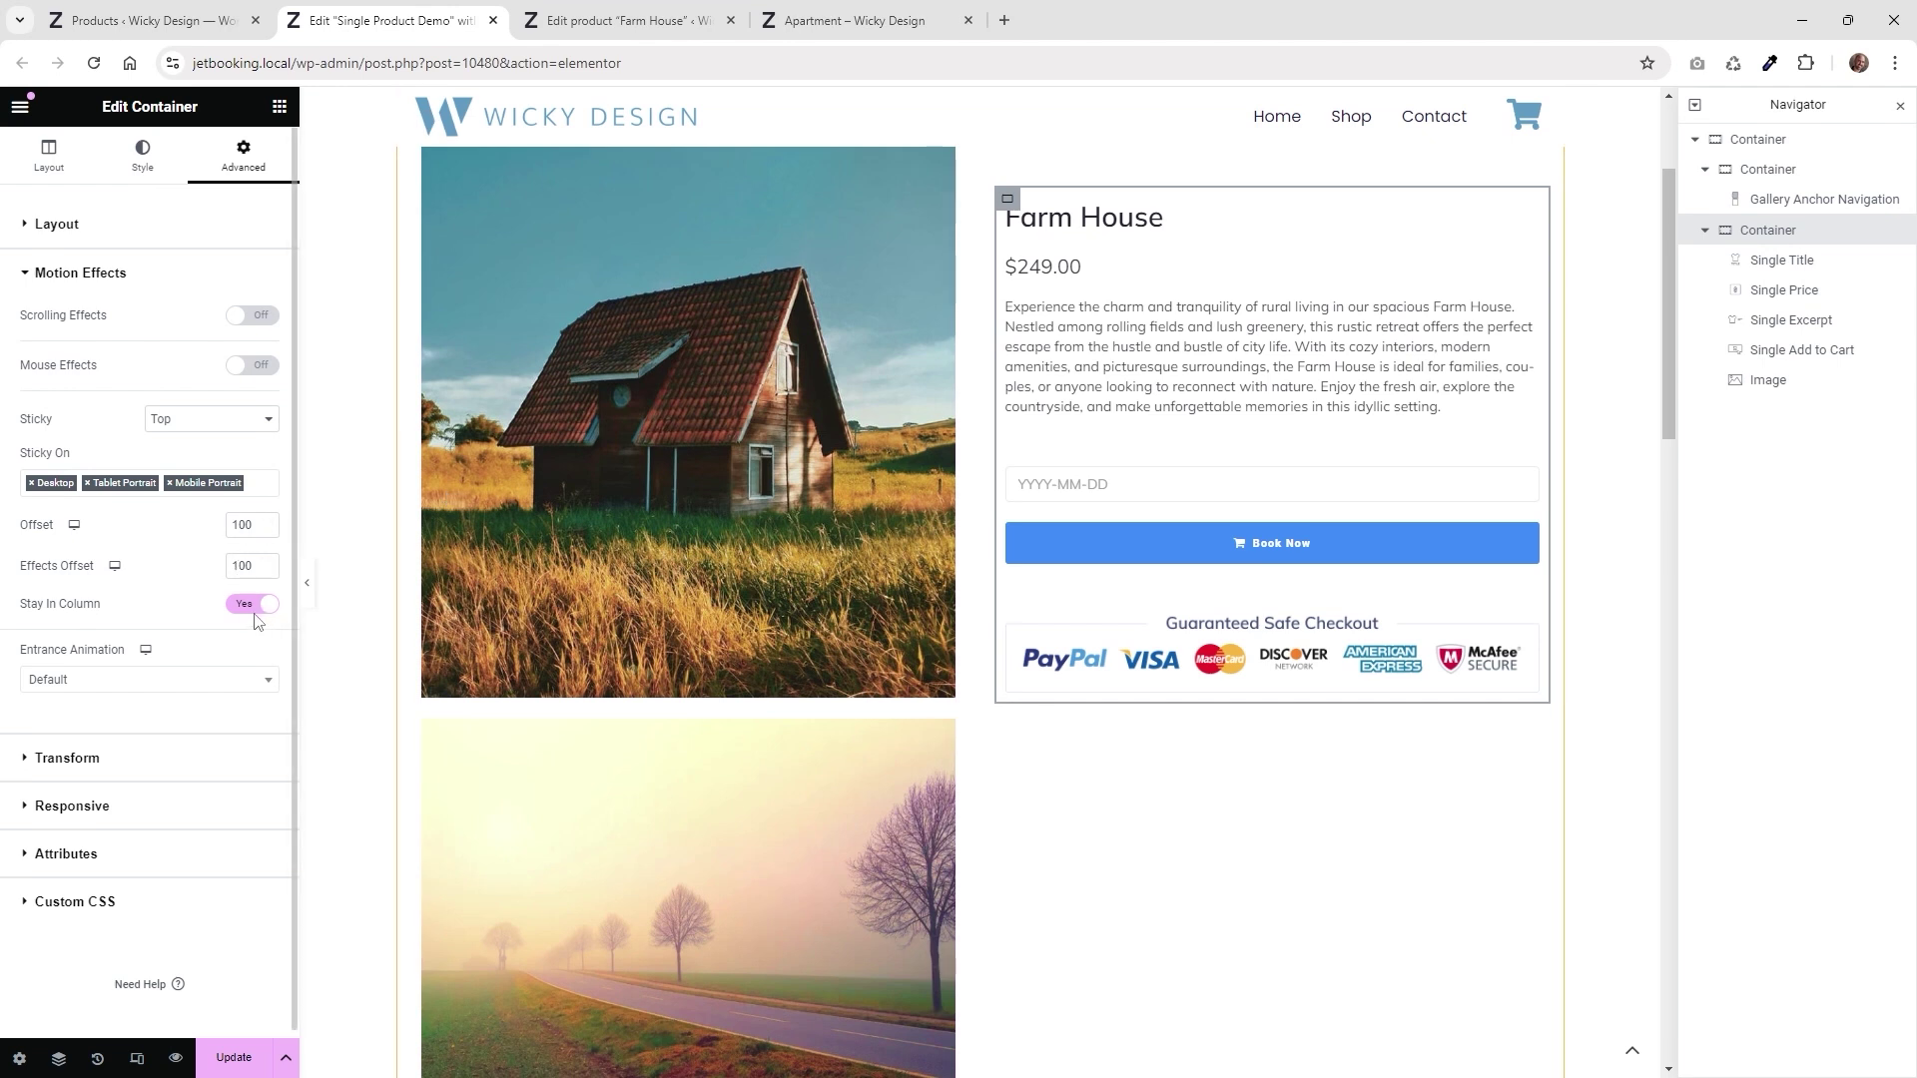
{"action": "scroll", "coordinate": [1677, 304], "scroll_direction": "down", "scroll_amount": 1}
{"action": "left_click_drag", "start_coordinate": [1678, 305], "coordinate": [1662, 745]}
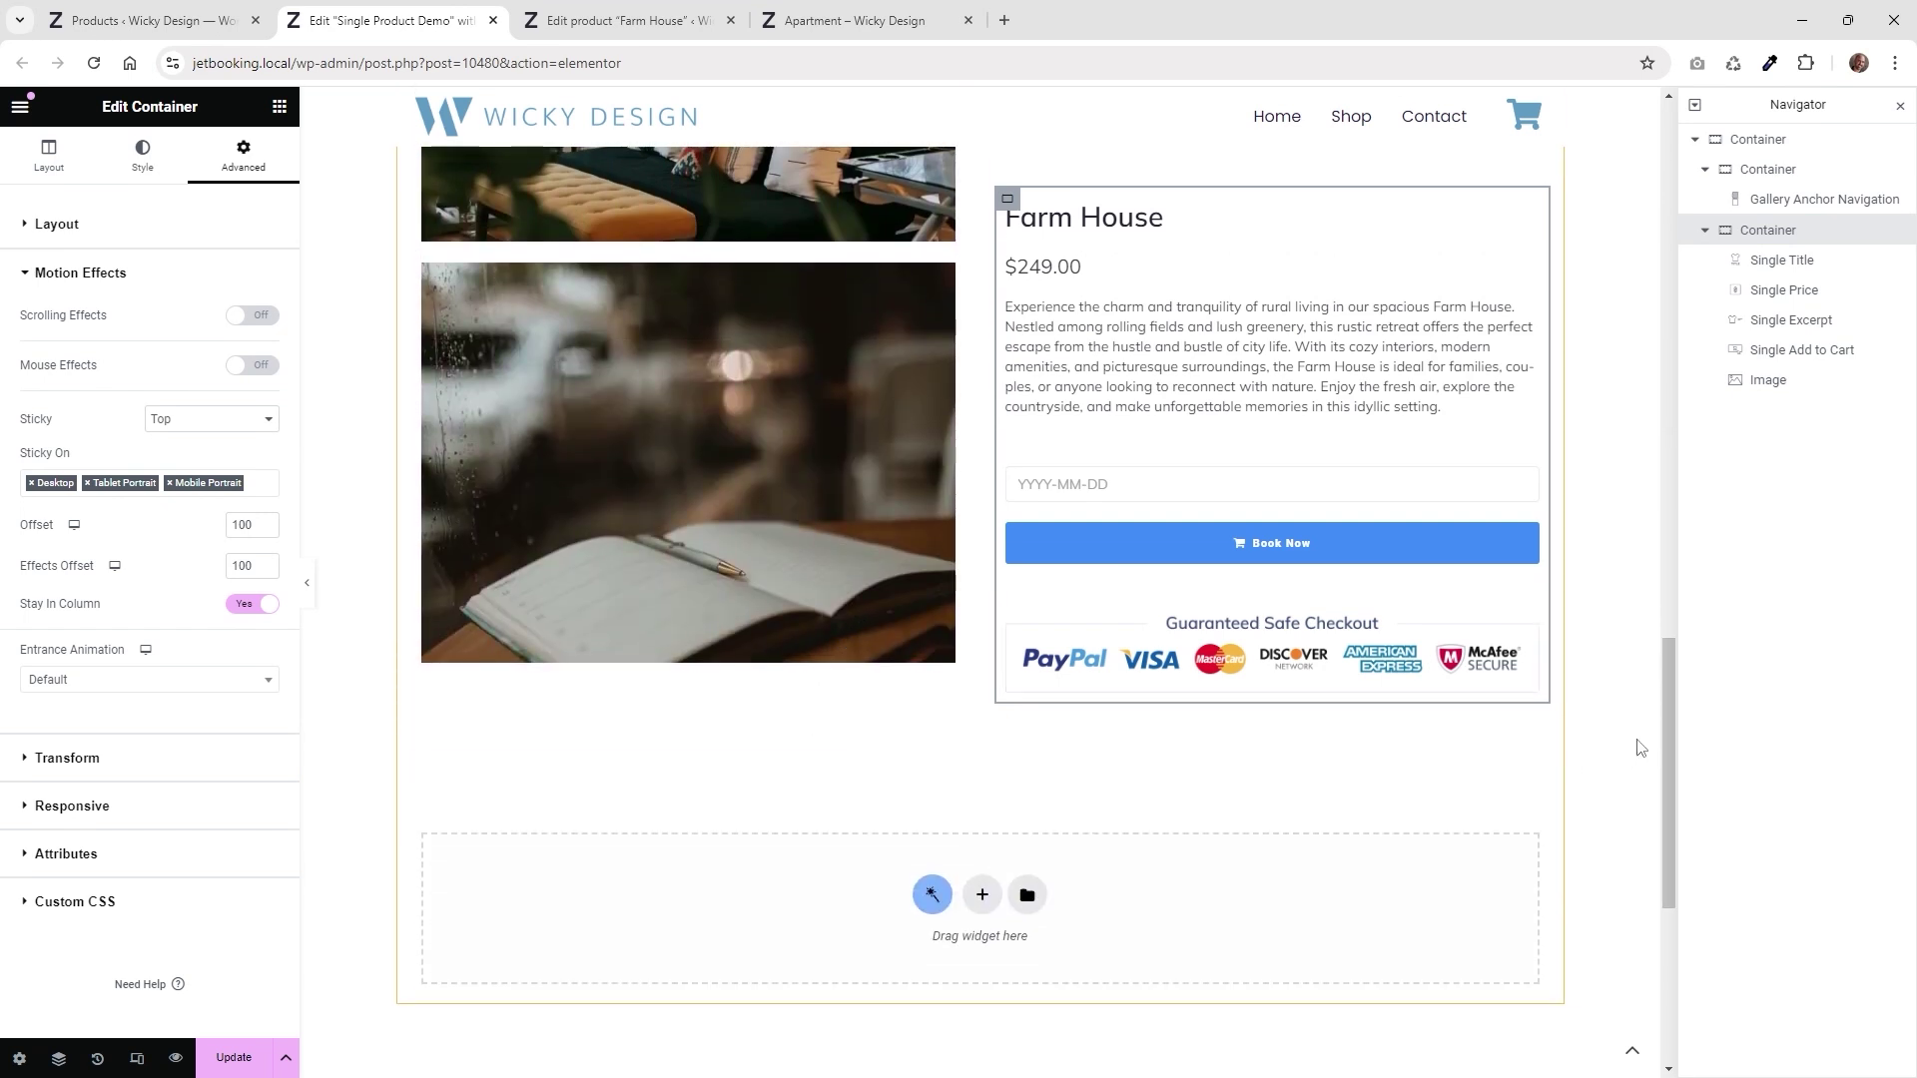
{"action": "scroll", "coordinate": [1641, 747], "scroll_direction": "down", "scroll_amount": 2}
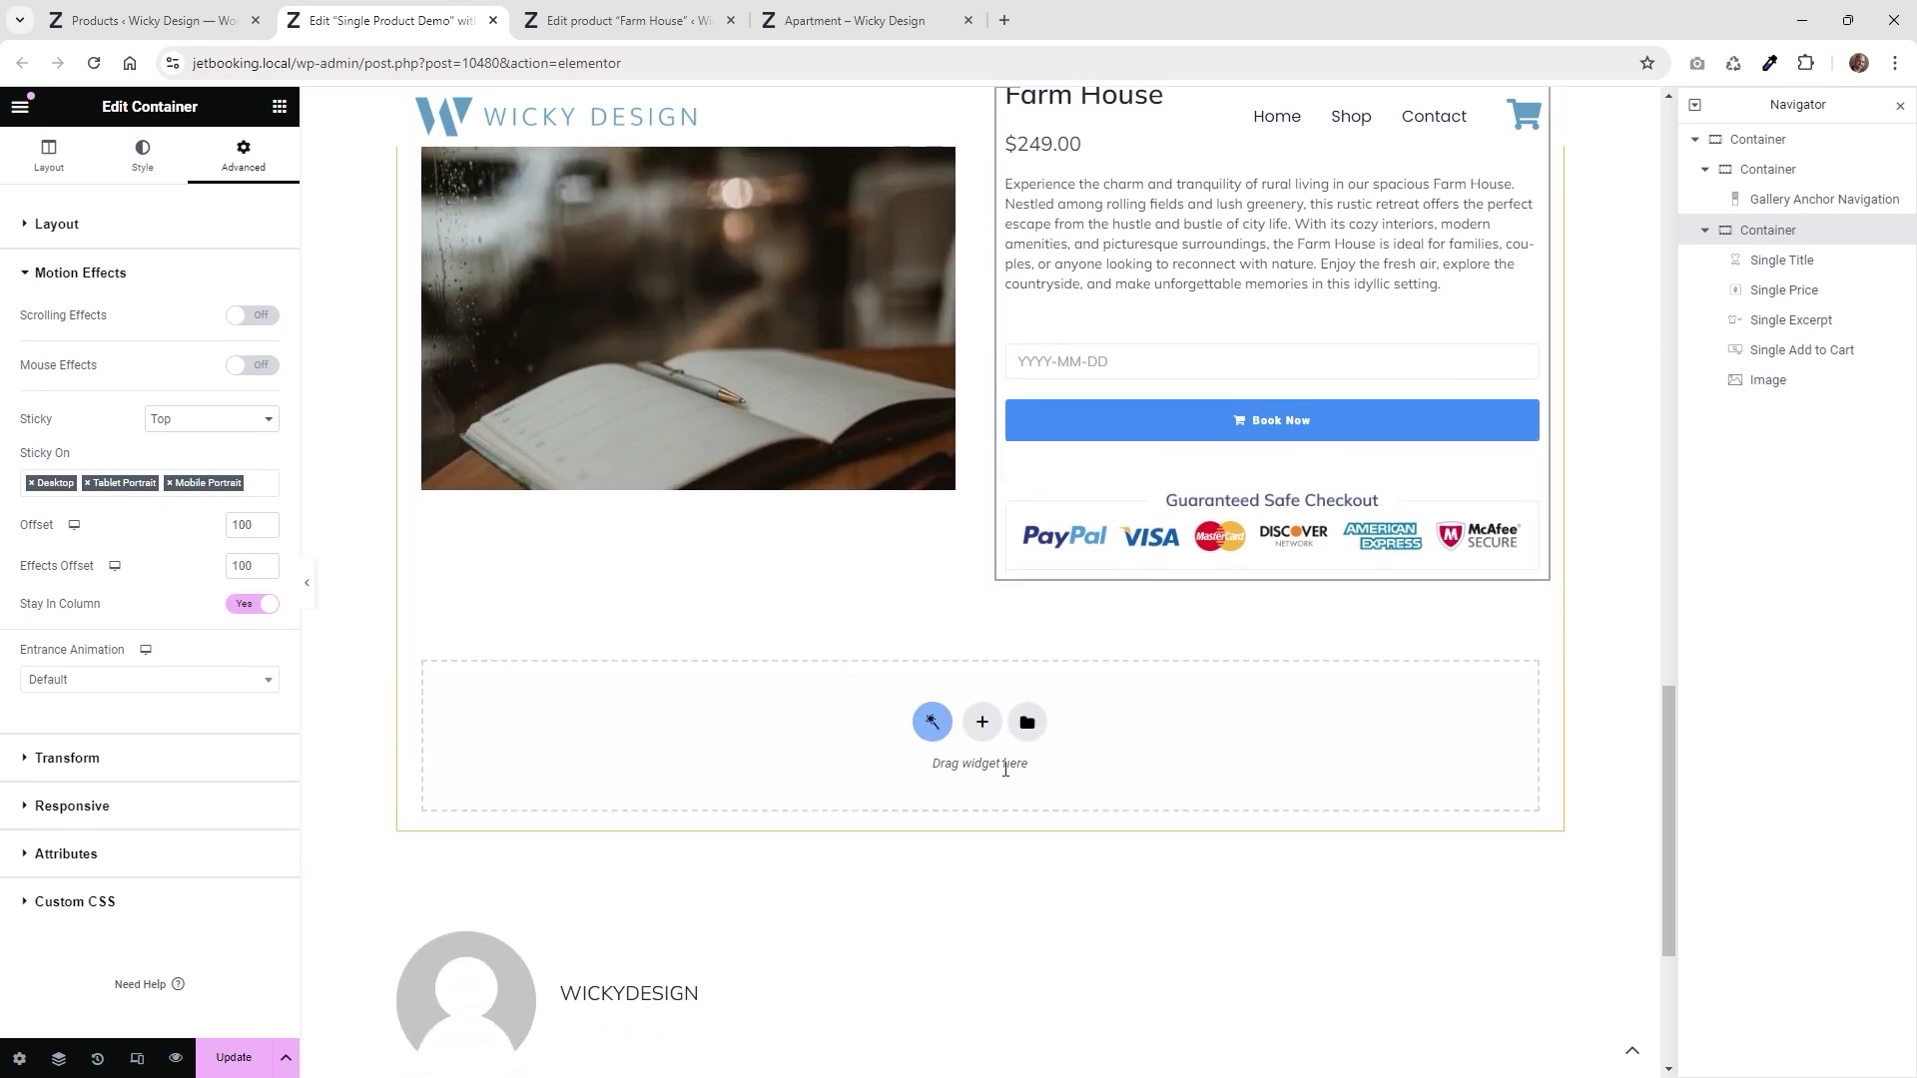
{"action": "scroll", "coordinate": [1061, 659], "scroll_direction": "down", "scroll_amount": 2}
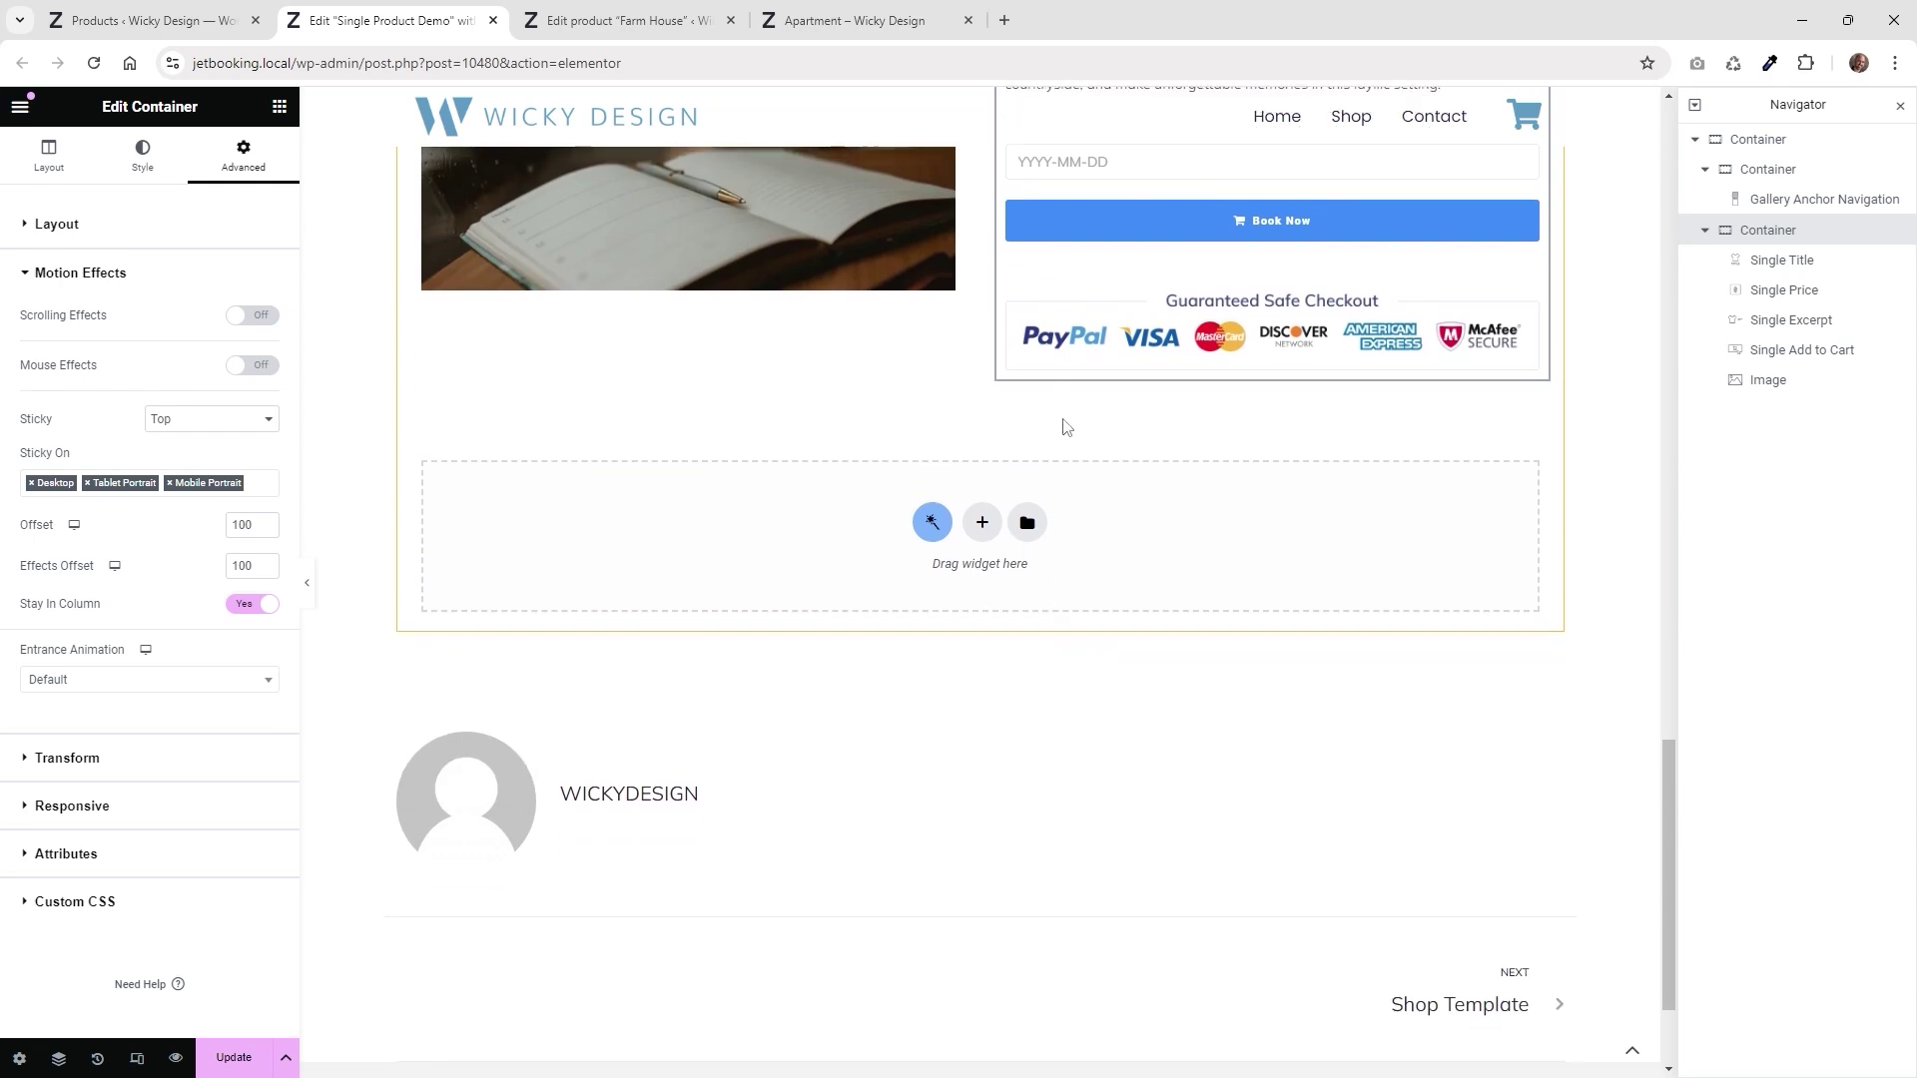
{"action": "scroll", "coordinate": [1081, 757], "scroll_direction": "up", "scroll_amount": 10}
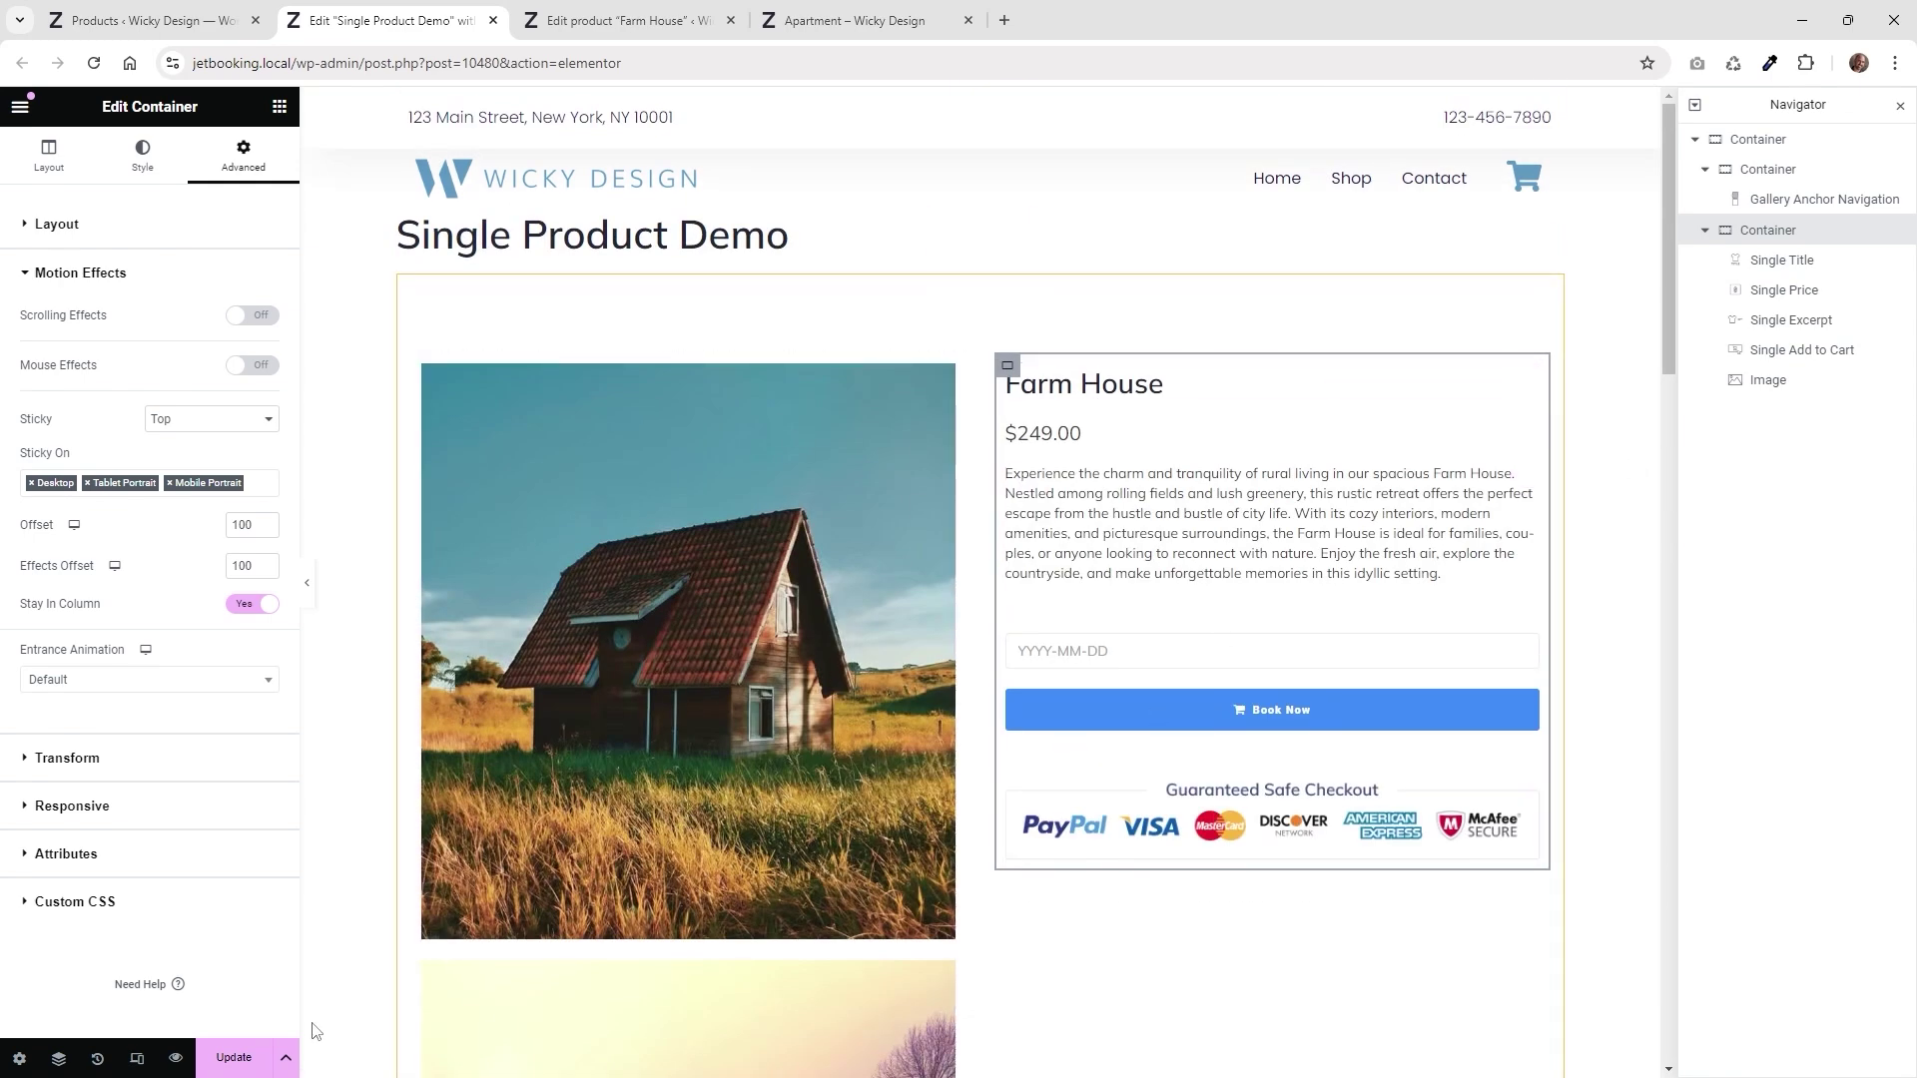
Save the Single Product Demo template and open the JetWooBuilder section of the WooCommerce settings
{"action": "left_click", "coordinate": [238, 1063]}
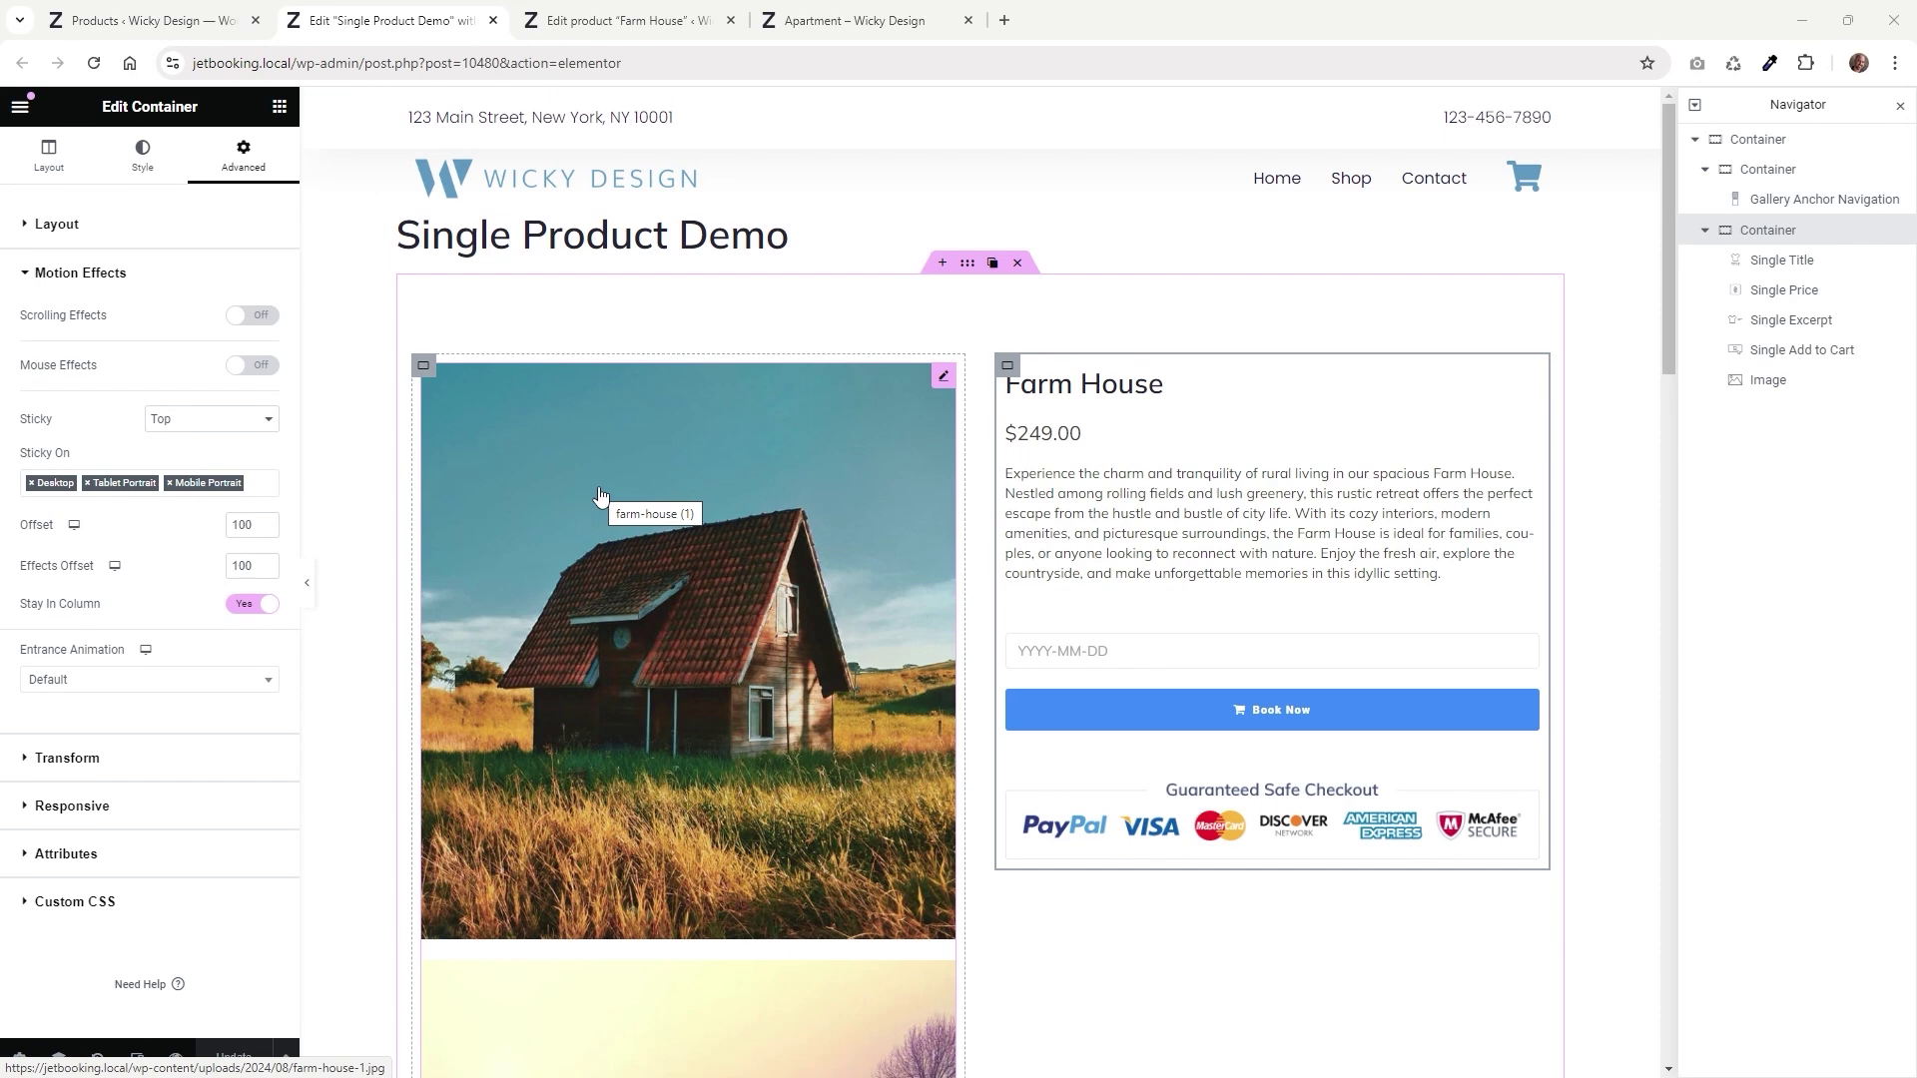
{"action": "left_click", "coordinate": [150, 20]}
{"action": "mouse_move", "coordinate": [77, 345]}
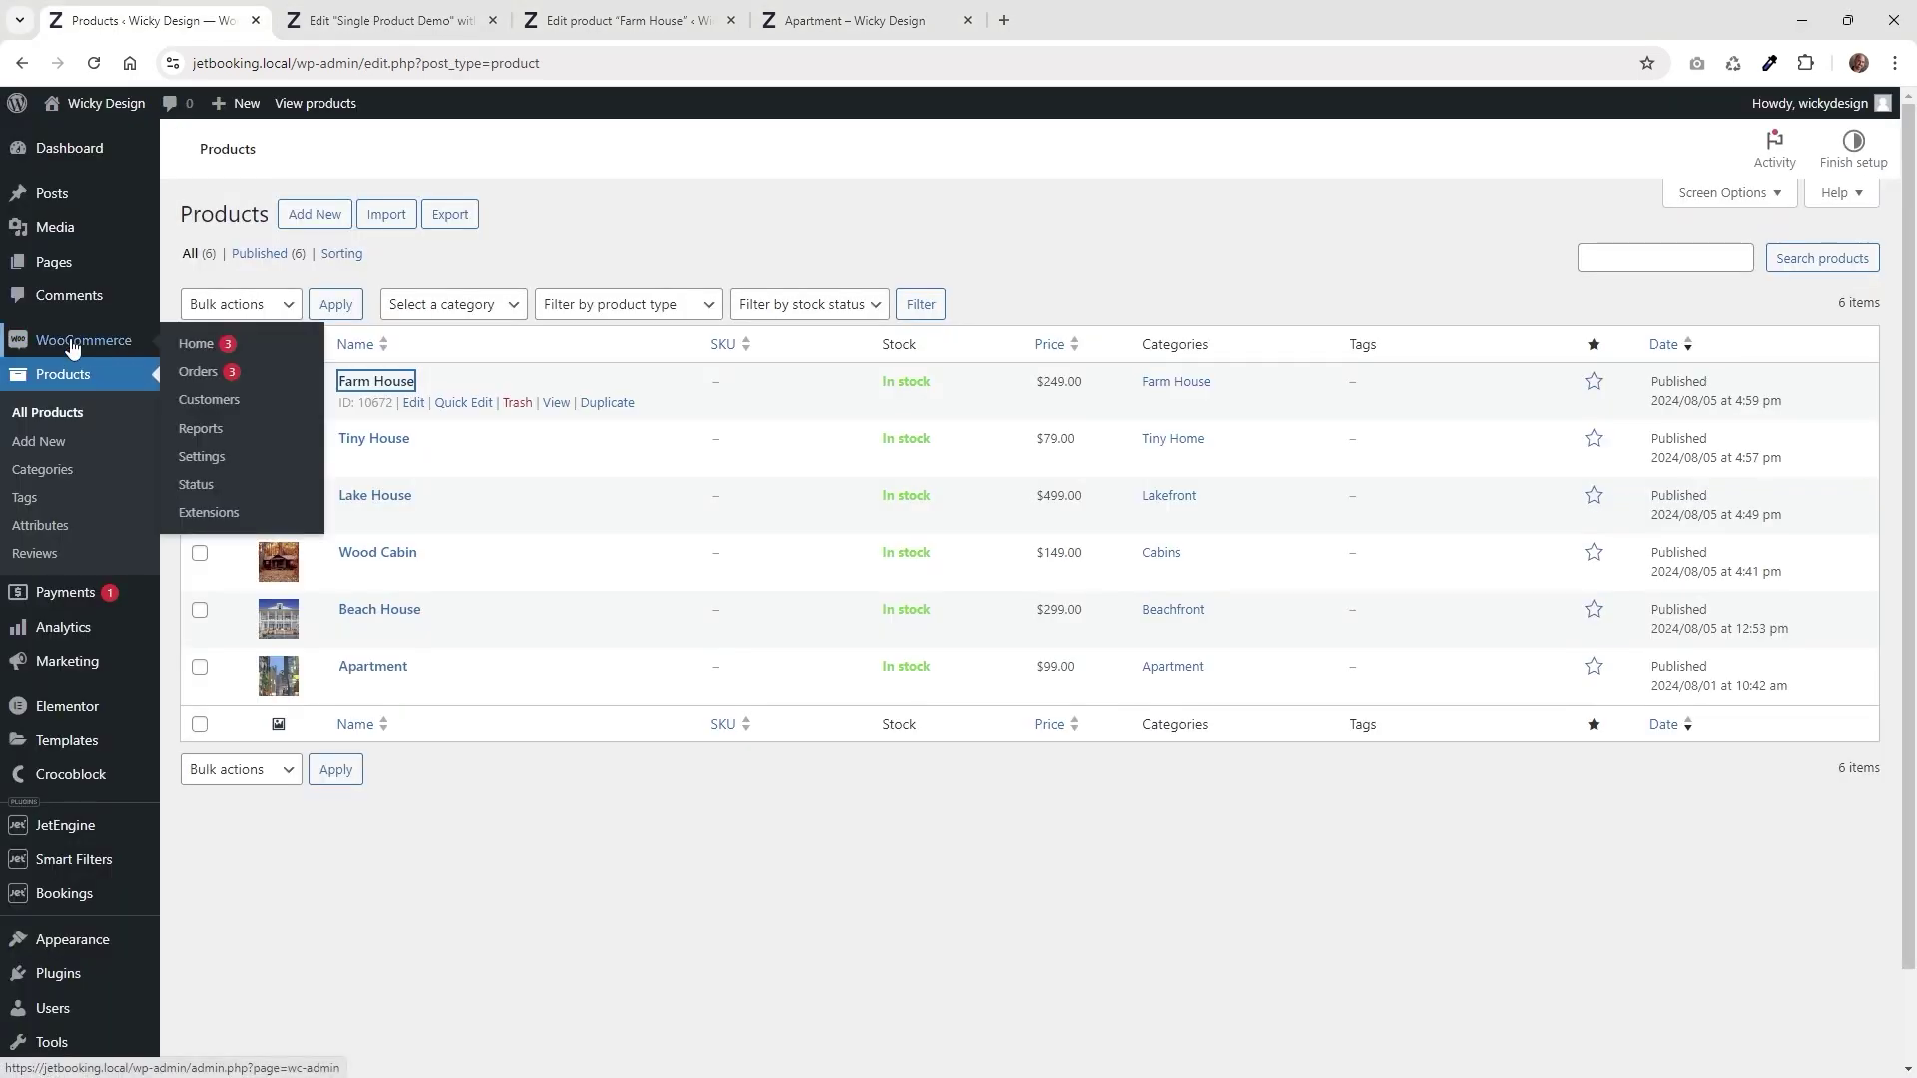
{"action": "left_click", "coordinate": [207, 462]}
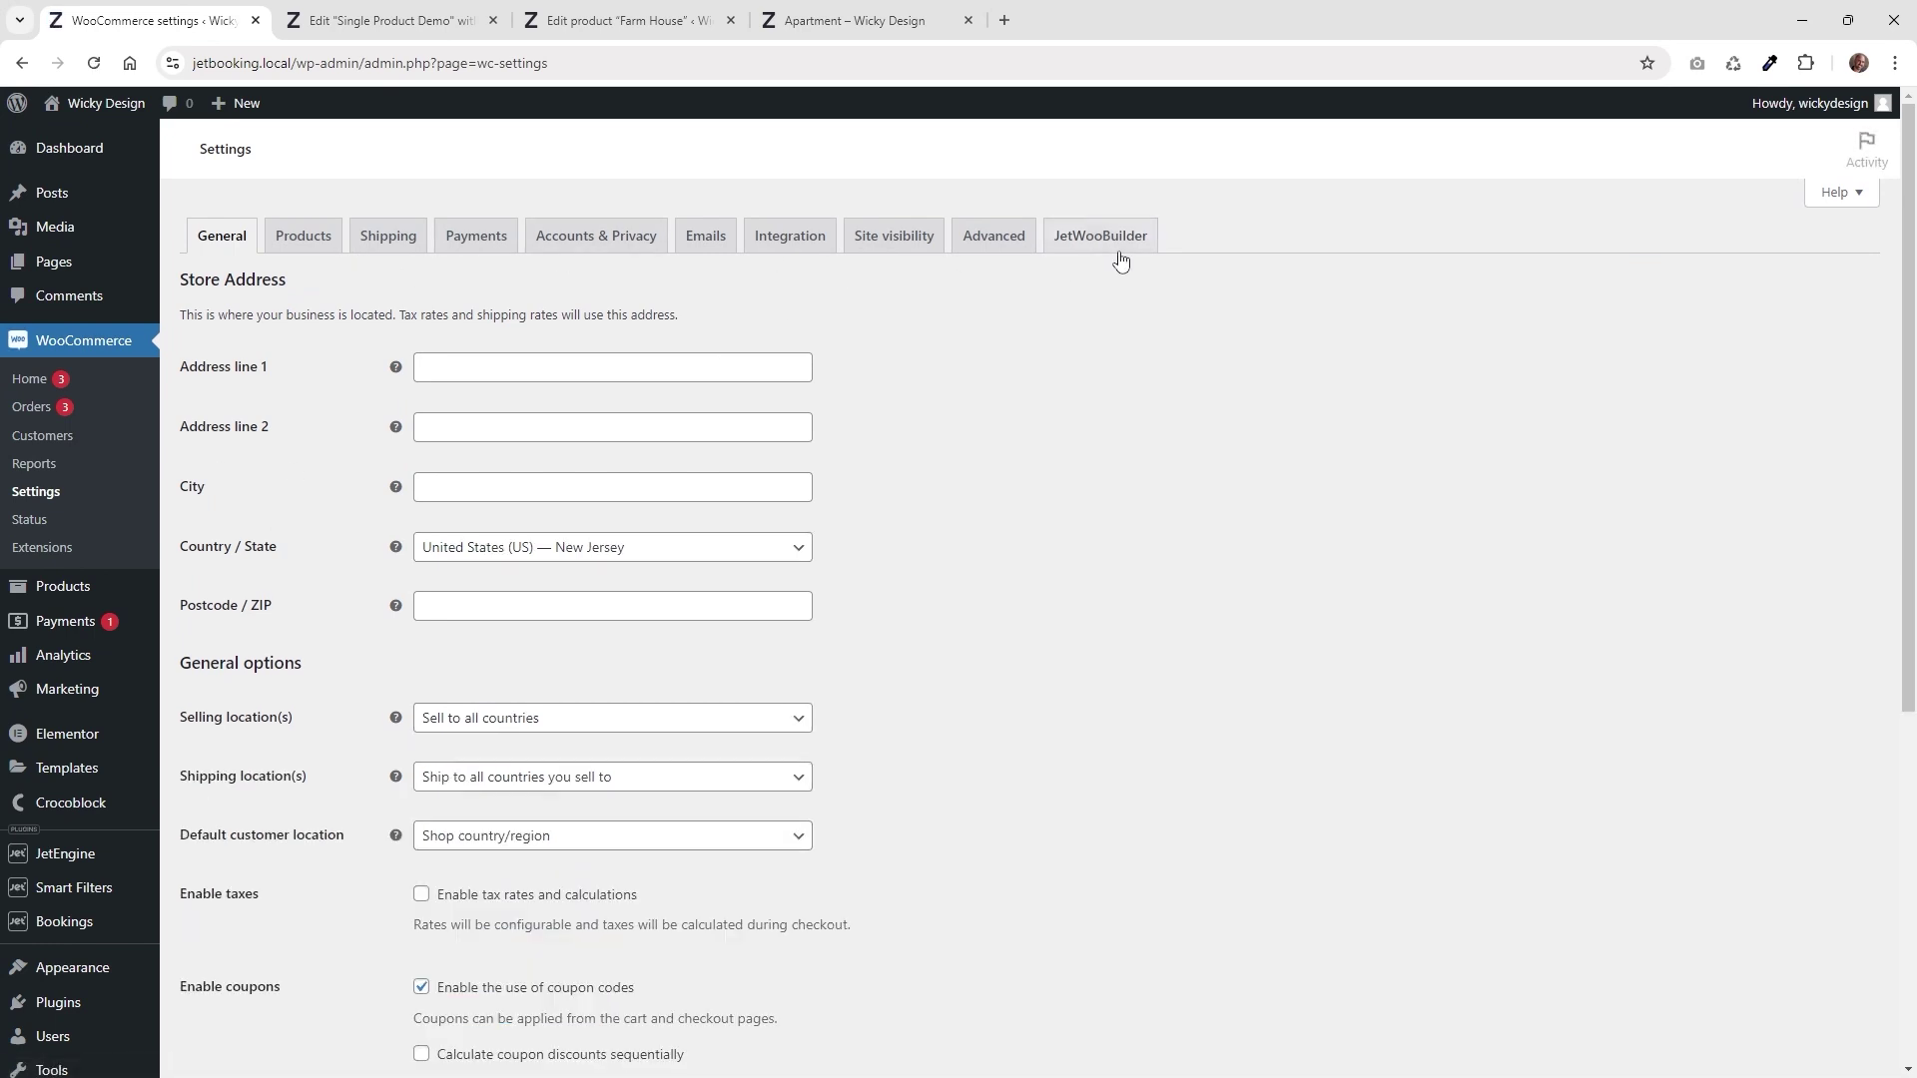
{"action": "left_click", "coordinate": [1122, 246]}
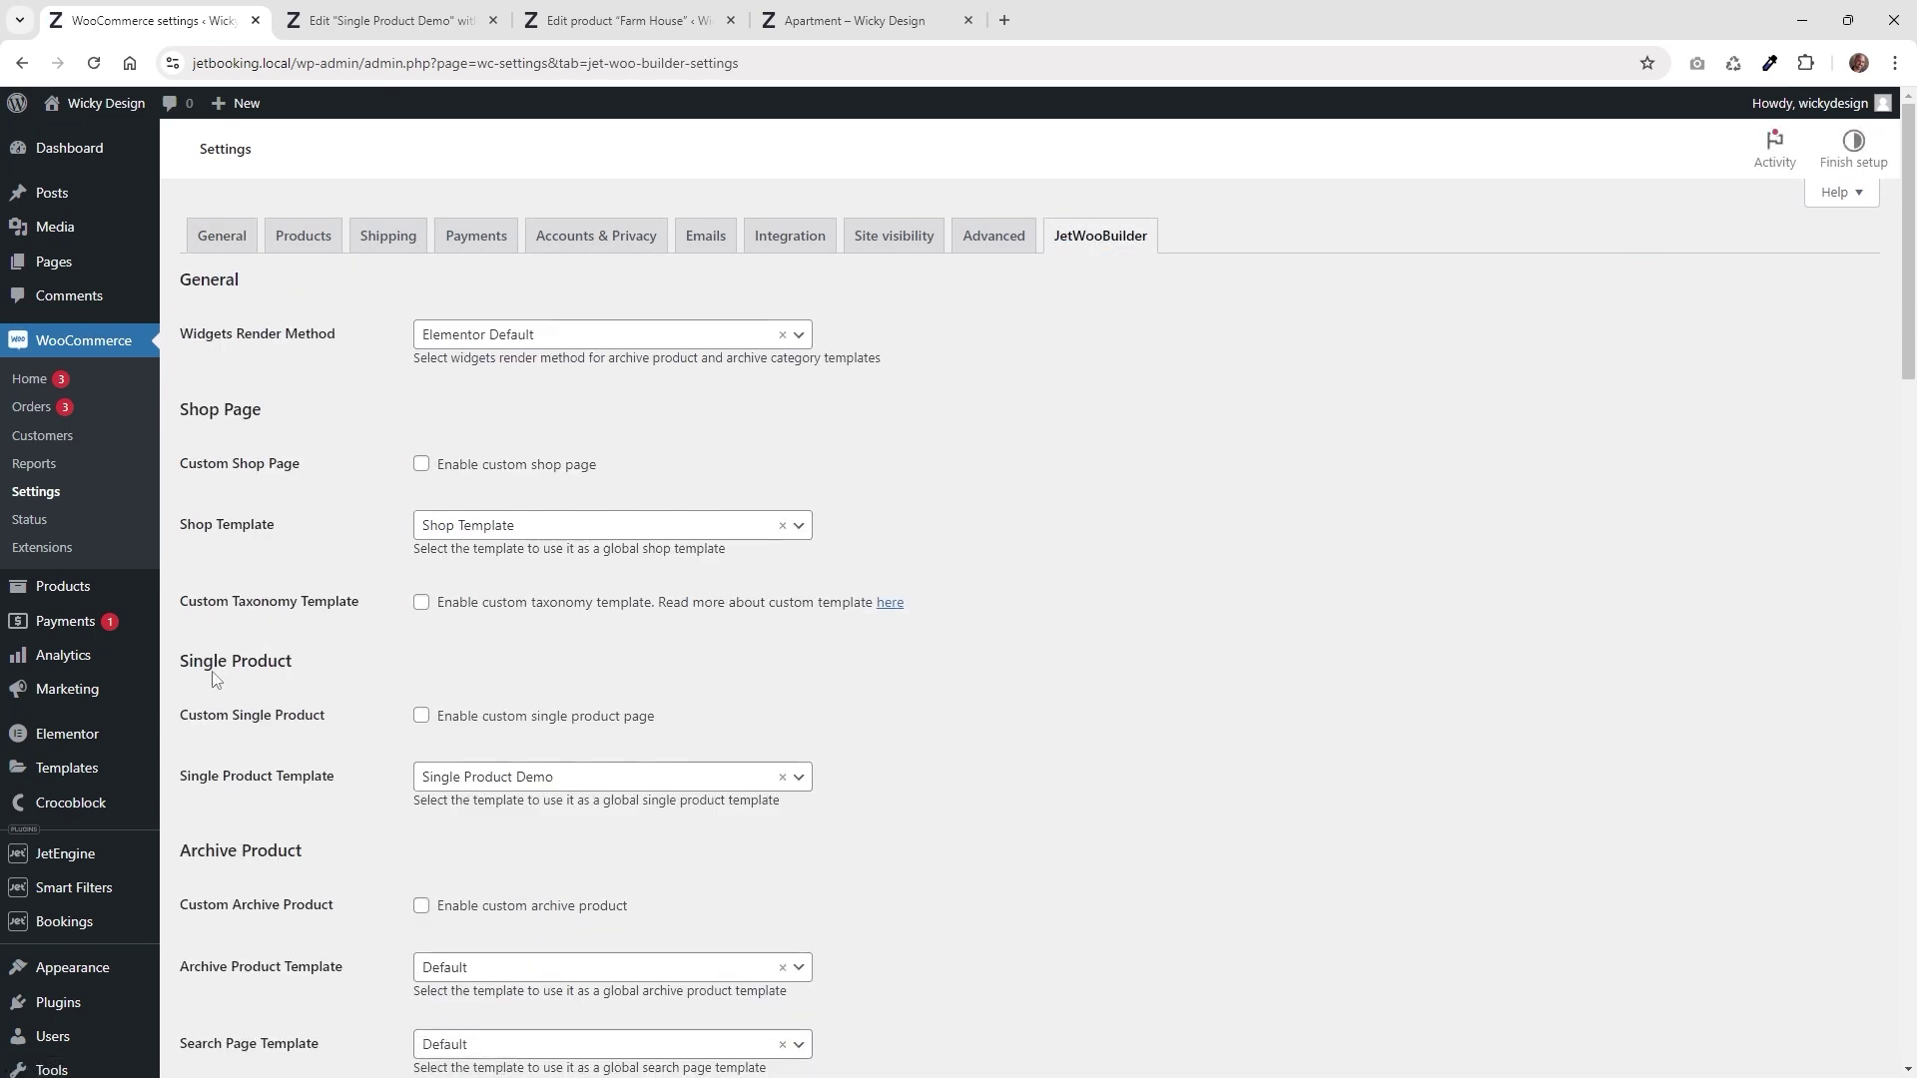
Enable the custom single product page, assign Single Product Demo as its template, and save the settings
{"action": "left_click_drag", "start_coordinate": [305, 663], "coordinate": [180, 665]}
{"action": "left_click", "coordinate": [259, 668]}
{"action": "left_click", "coordinate": [548, 783]}
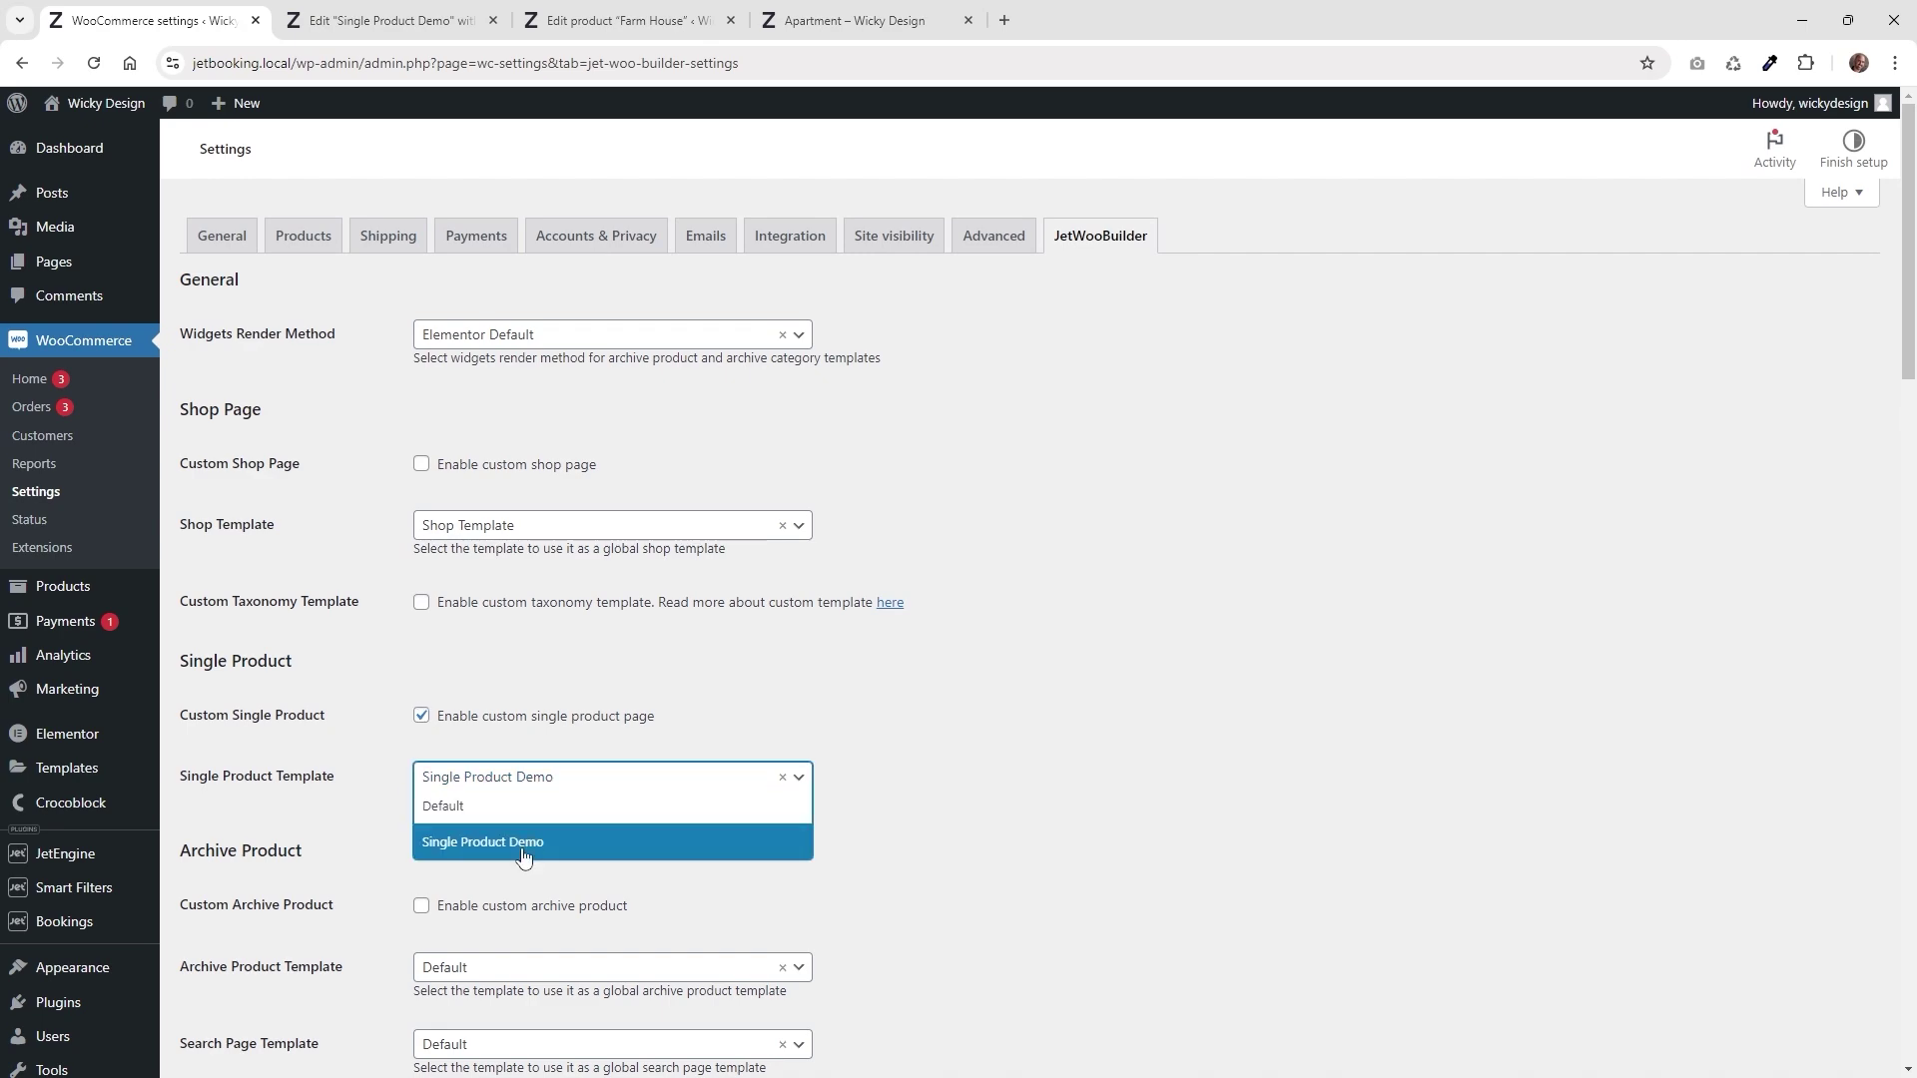
{"action": "left_click", "coordinate": [530, 843]}
{"action": "scroll", "coordinate": [1048, 736], "scroll_direction": "down", "scroll_amount": 20}
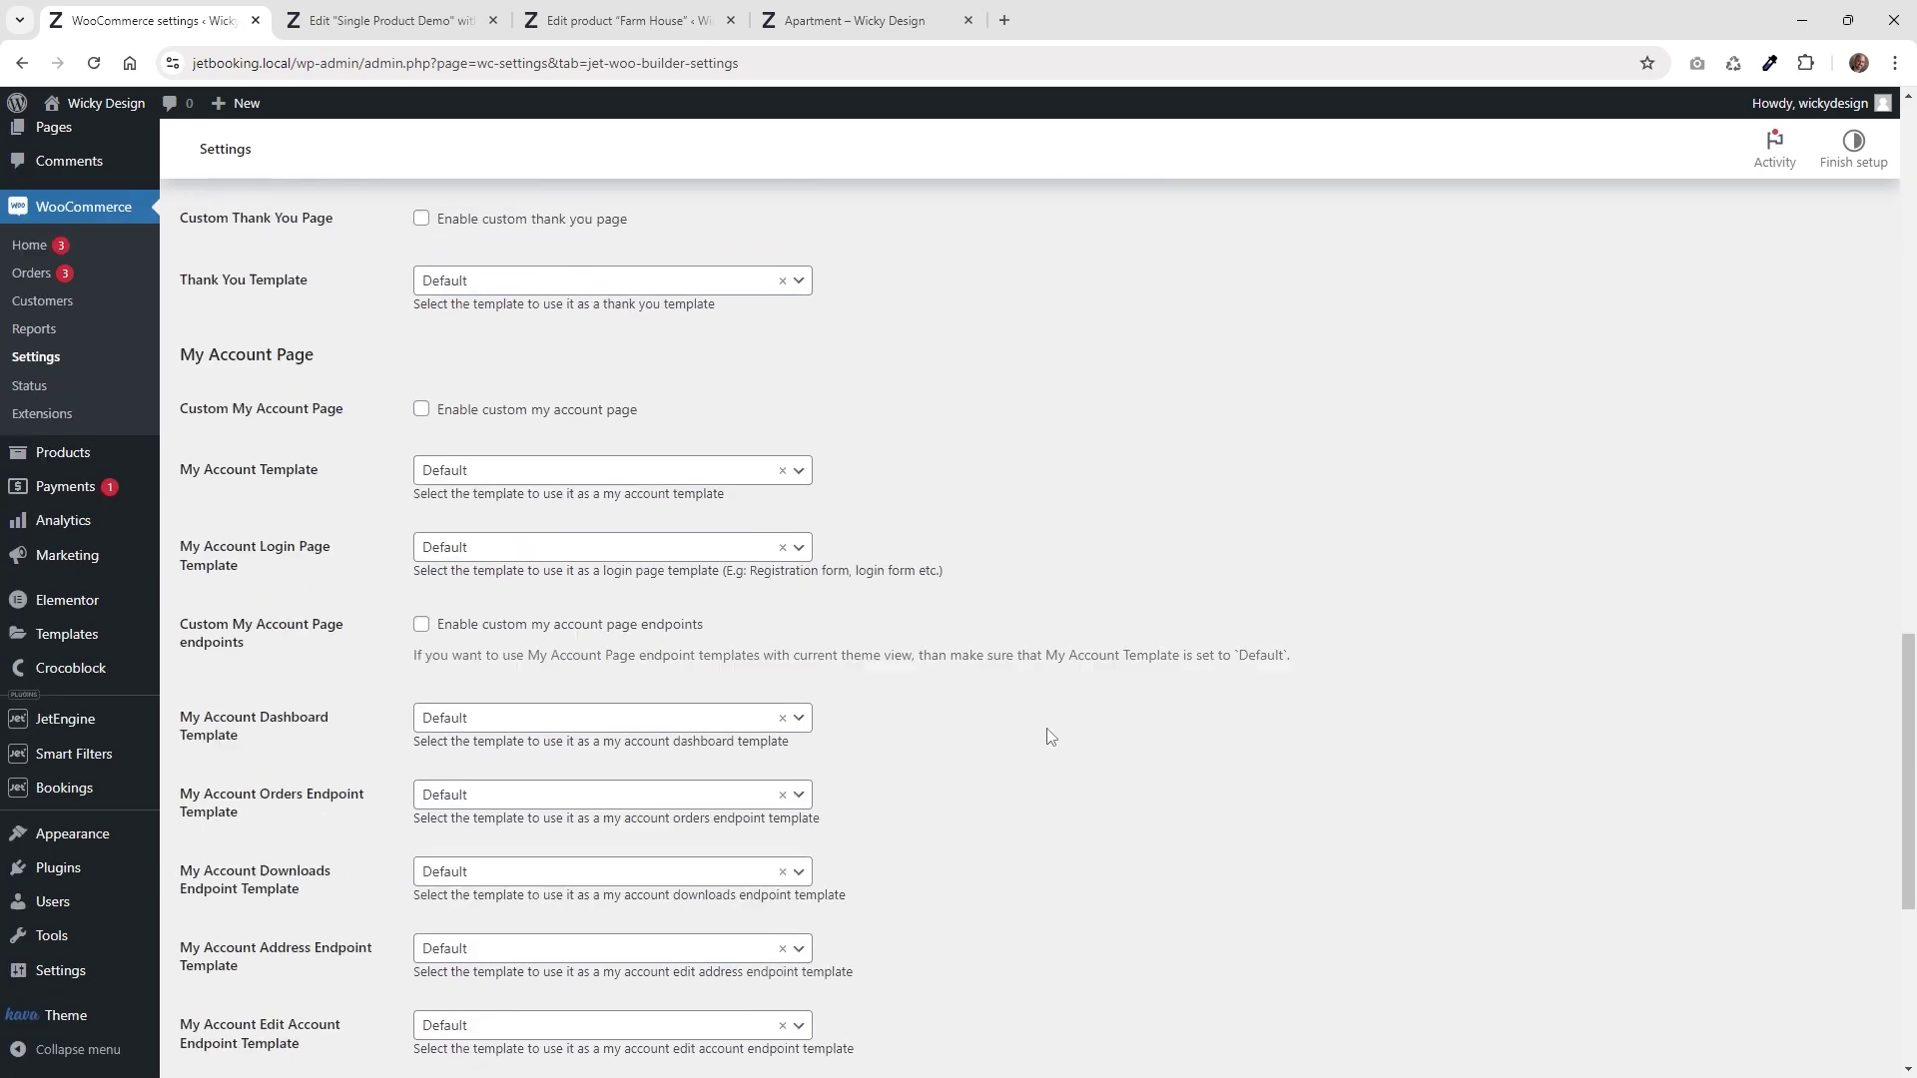
{"action": "left_click", "coordinate": [253, 974]}
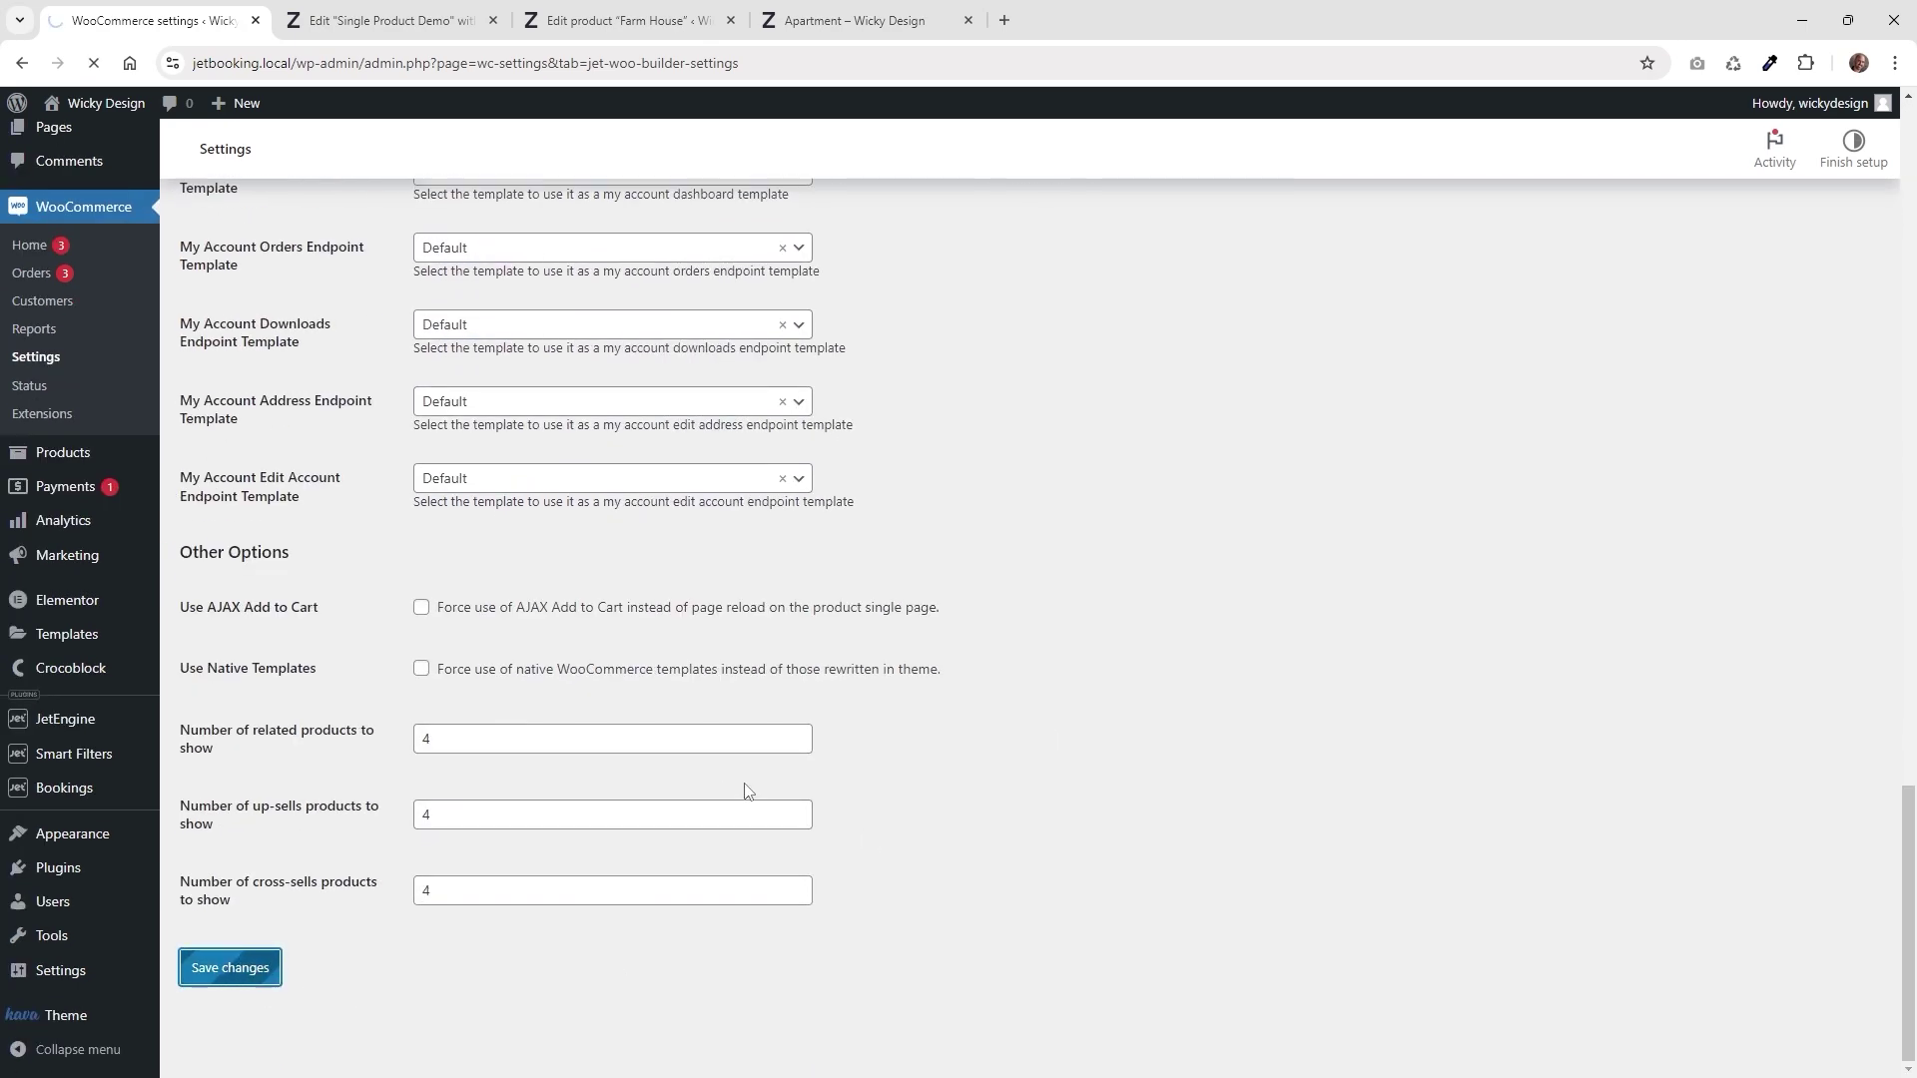
Reload the Apartment product page and review the custom layout, including the scrolling gallery and sticky booking details
{"action": "left_click", "coordinate": [869, 10]}
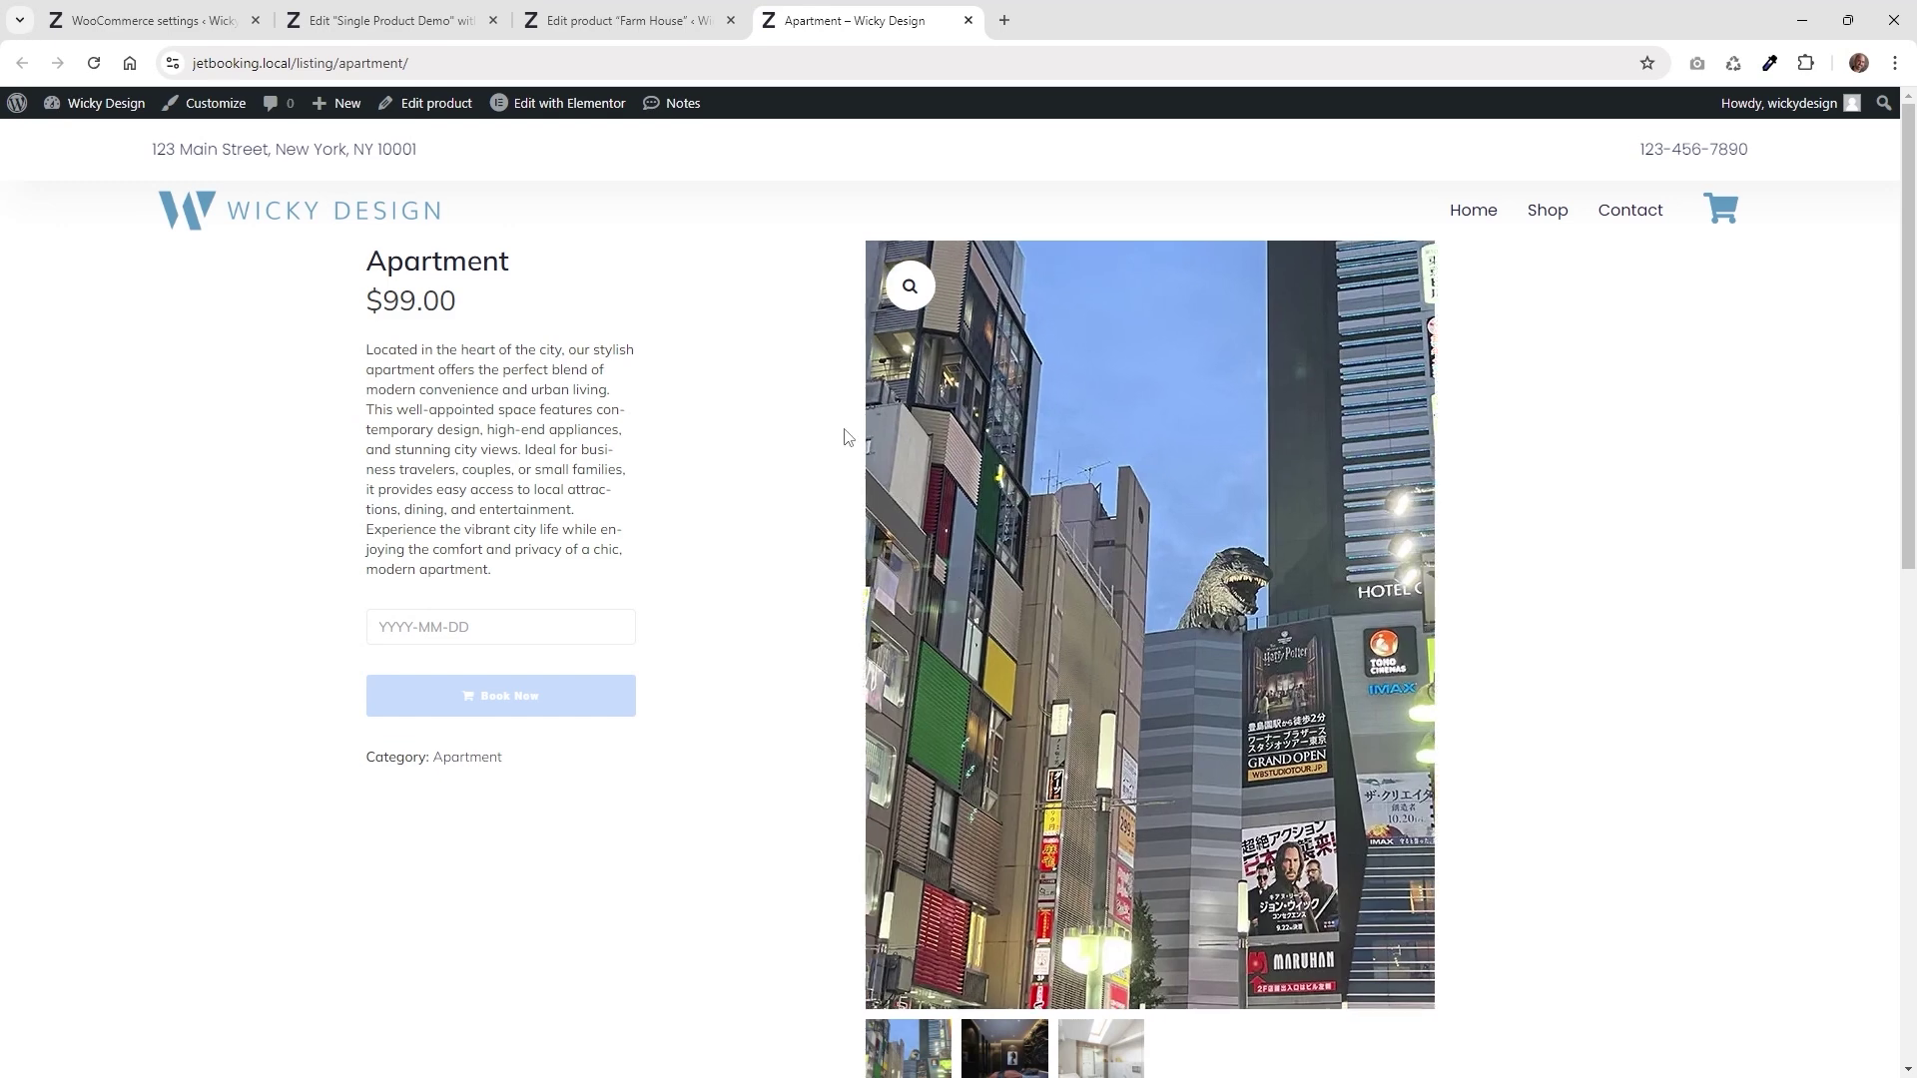
{"action": "left_click", "coordinate": [93, 63]}
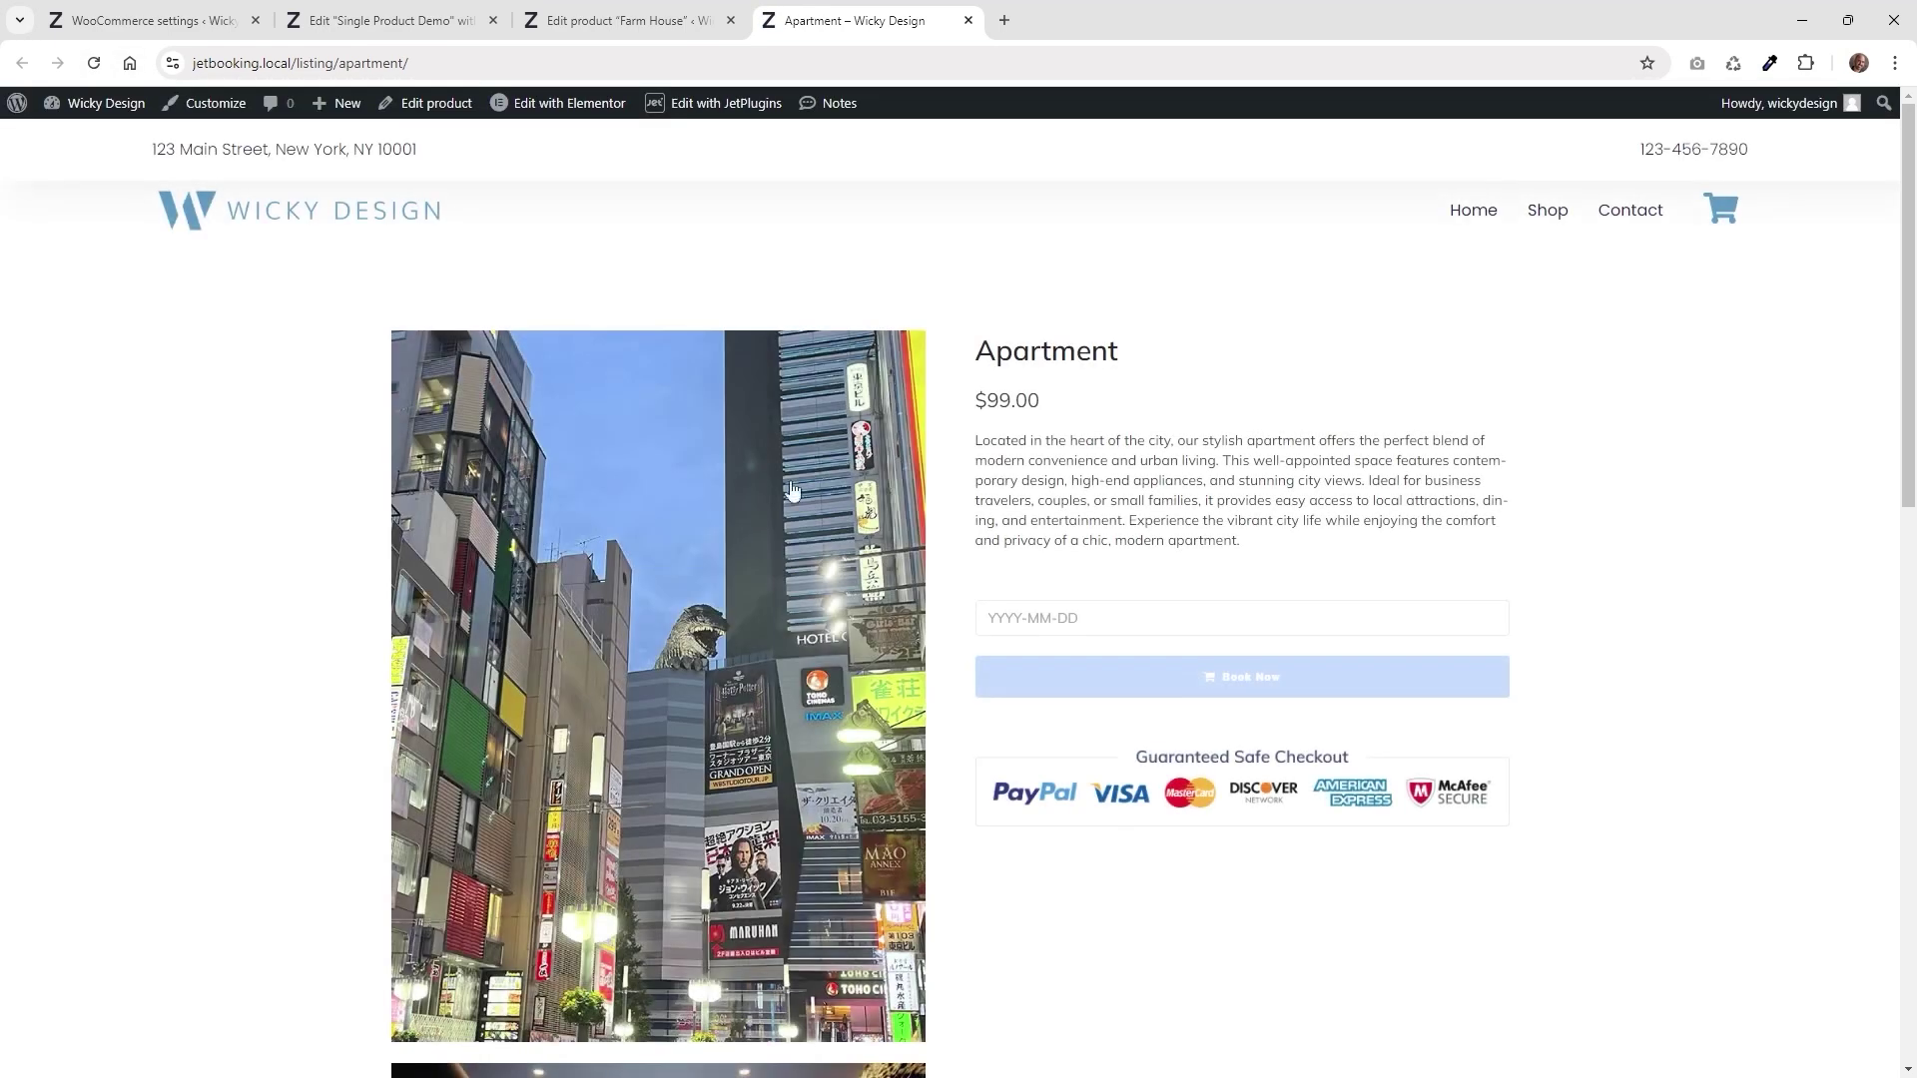
{"action": "scroll", "coordinate": [1473, 522], "scroll_direction": "down", "scroll_amount": 7}
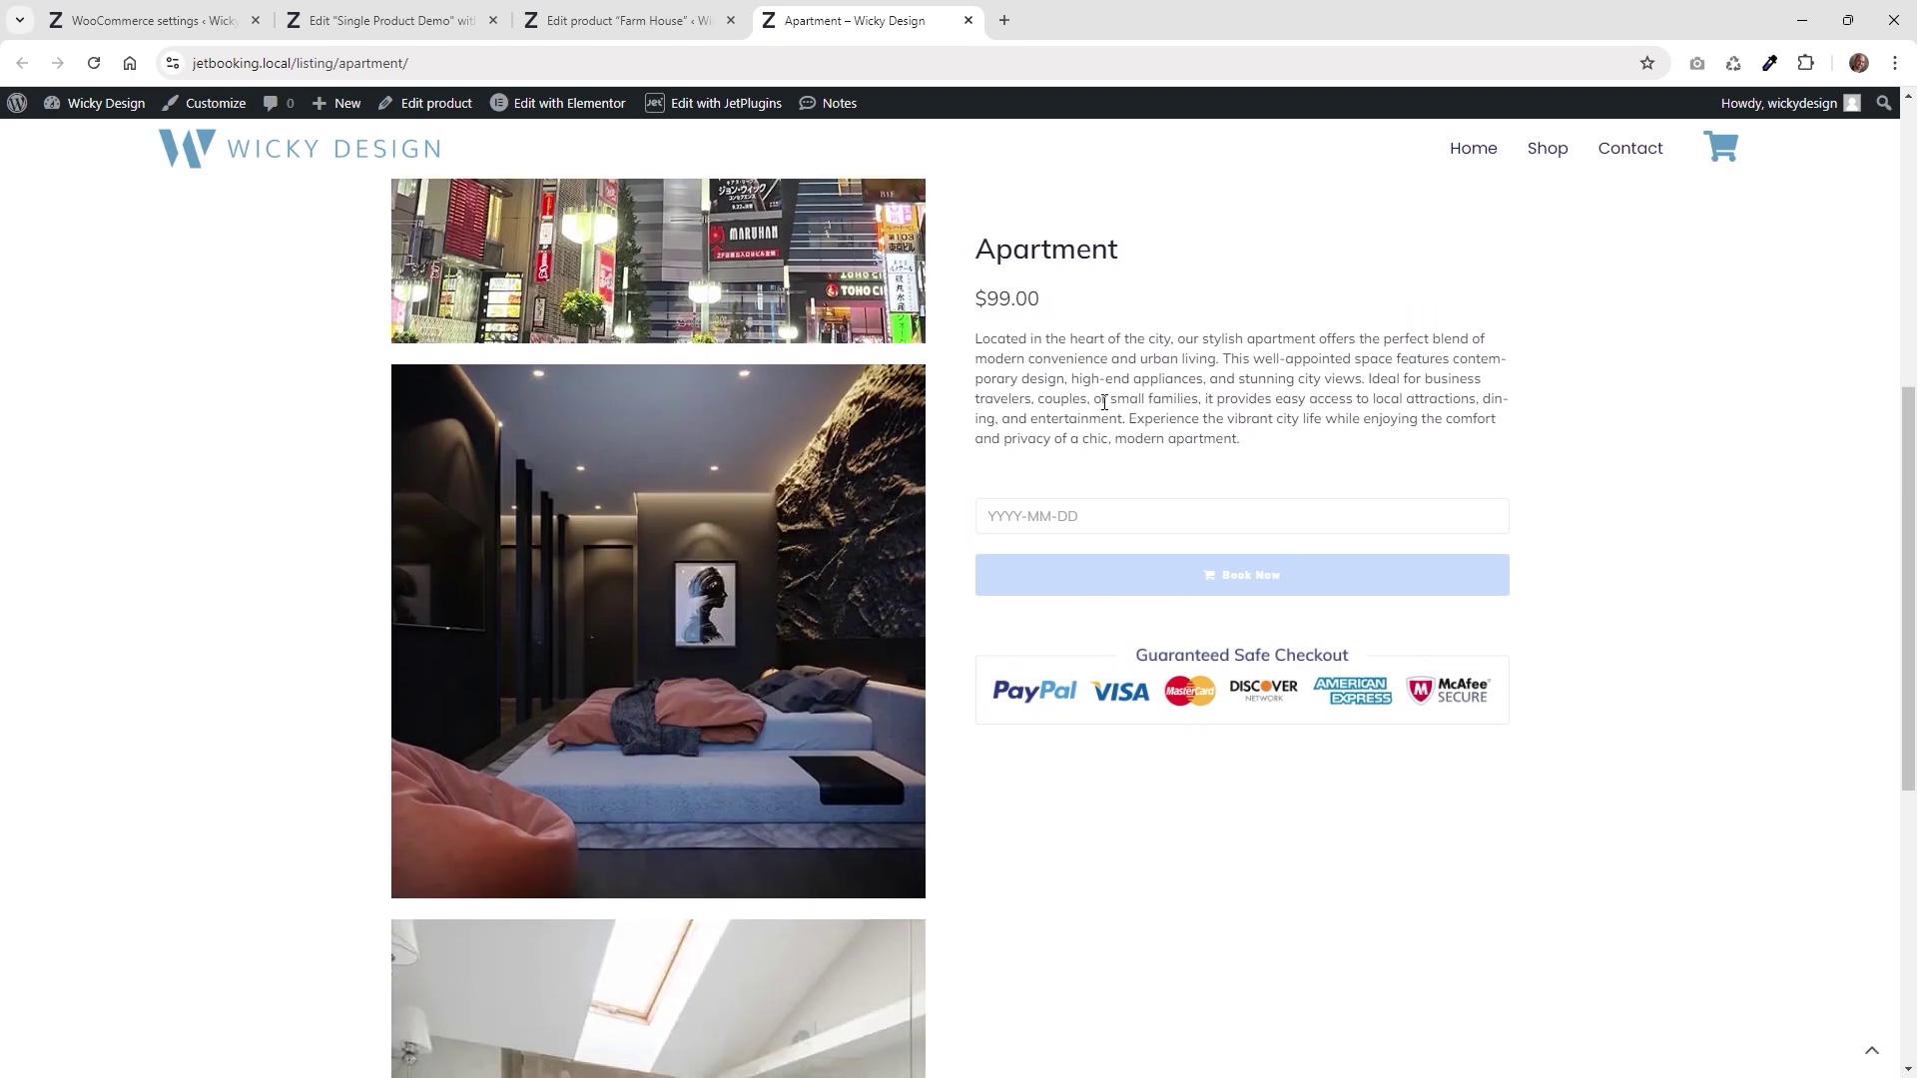
{"action": "scroll", "coordinate": [1061, 462], "scroll_direction": "down", "scroll_amount": 7}
{"action": "scroll", "coordinate": [820, 640], "scroll_direction": "up", "scroll_amount": 6}
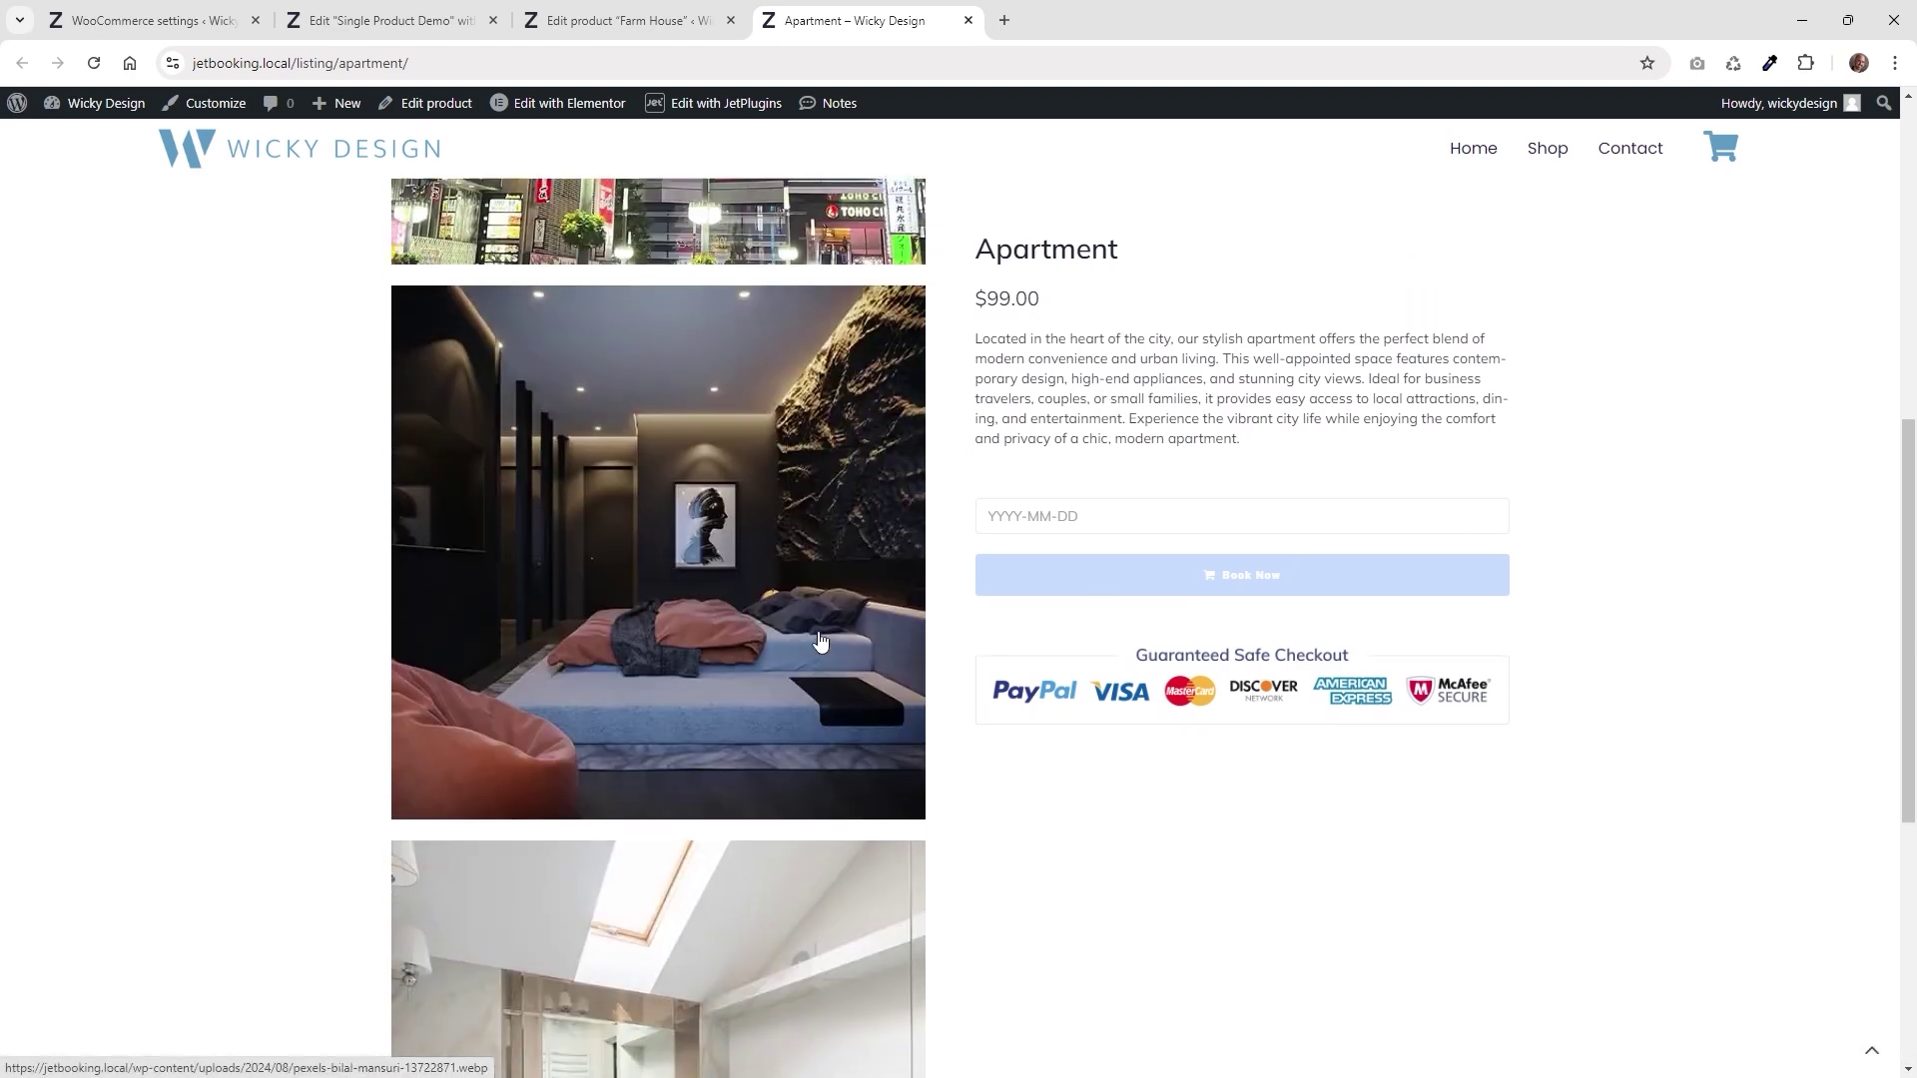
{"action": "scroll", "coordinate": [820, 640], "scroll_direction": "up", "scroll_amount": 3}
Select the stay dates 2024-08-09 to 2024-08-16 for the Apartment and submit the booking
{"action": "left_click", "coordinate": [1074, 544]}
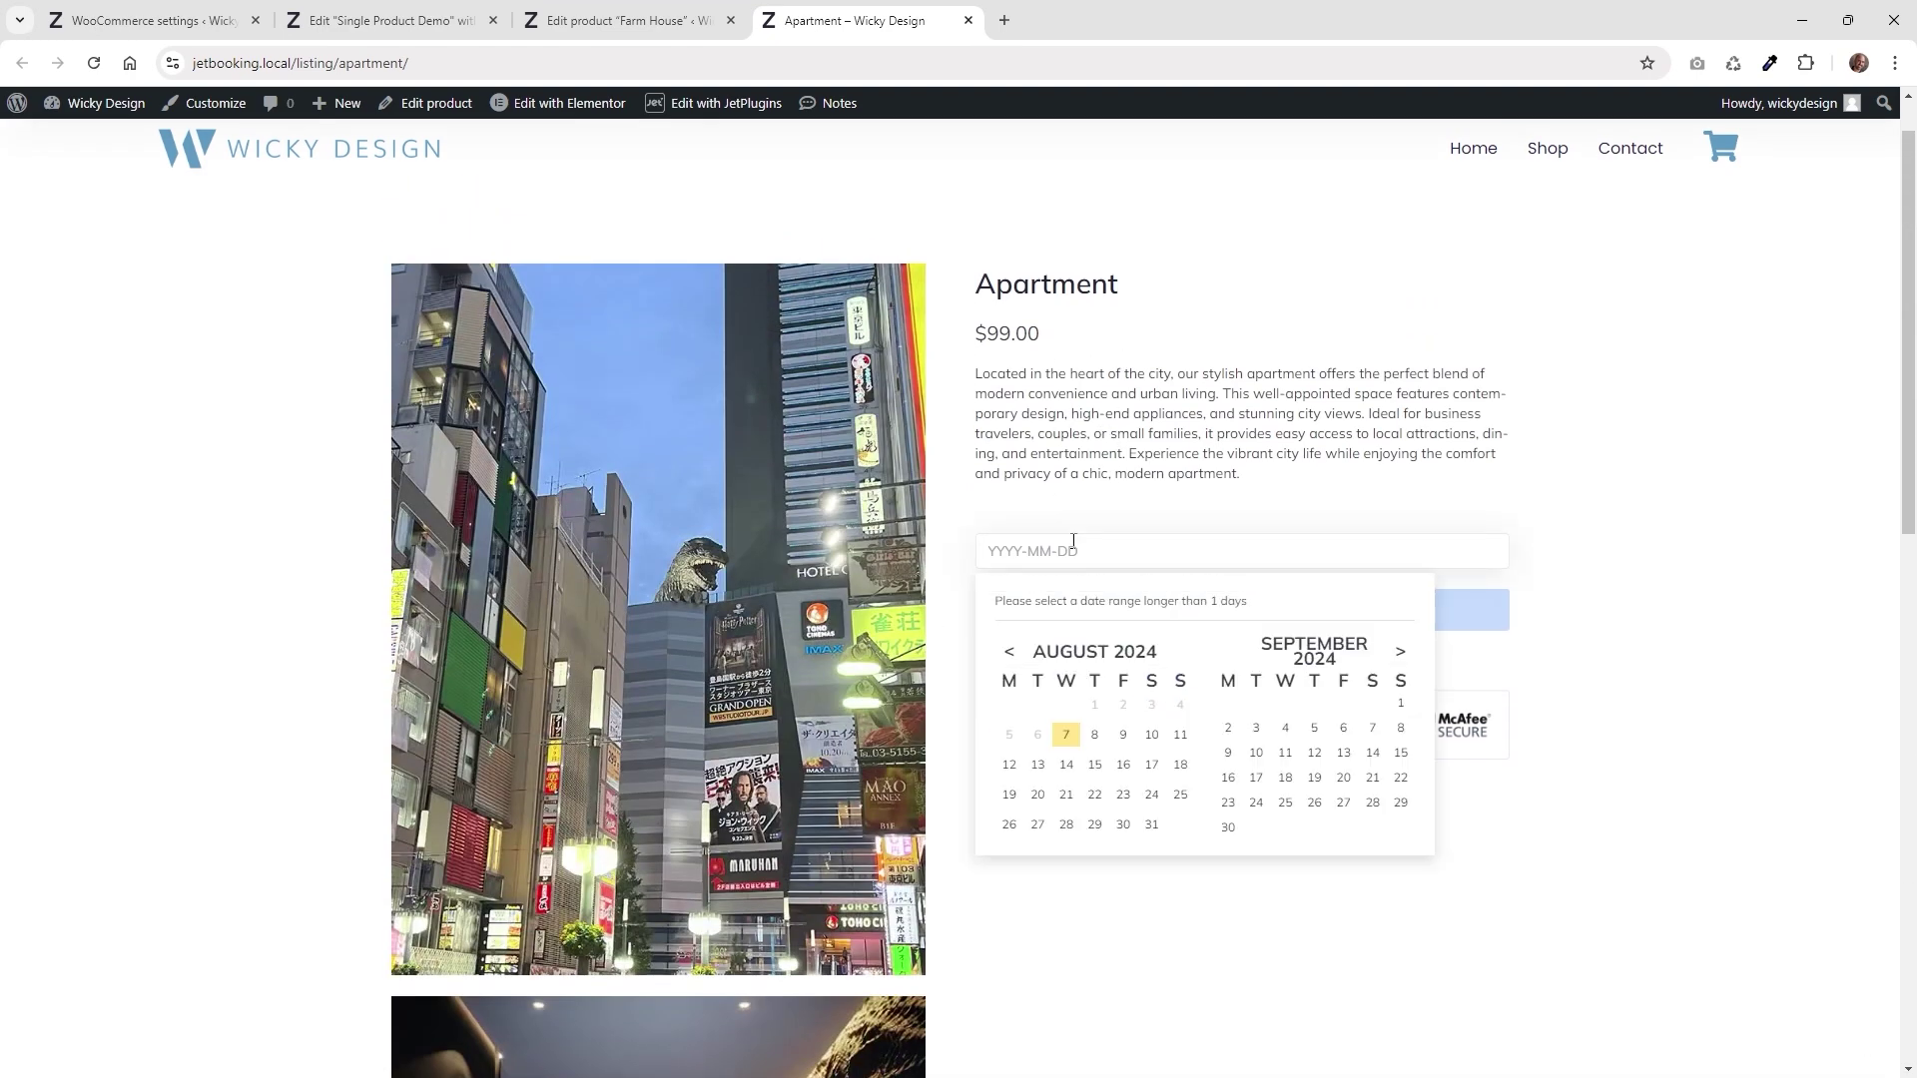
{"action": "left_click", "coordinate": [1124, 735]}
{"action": "left_click", "coordinate": [1124, 767]}
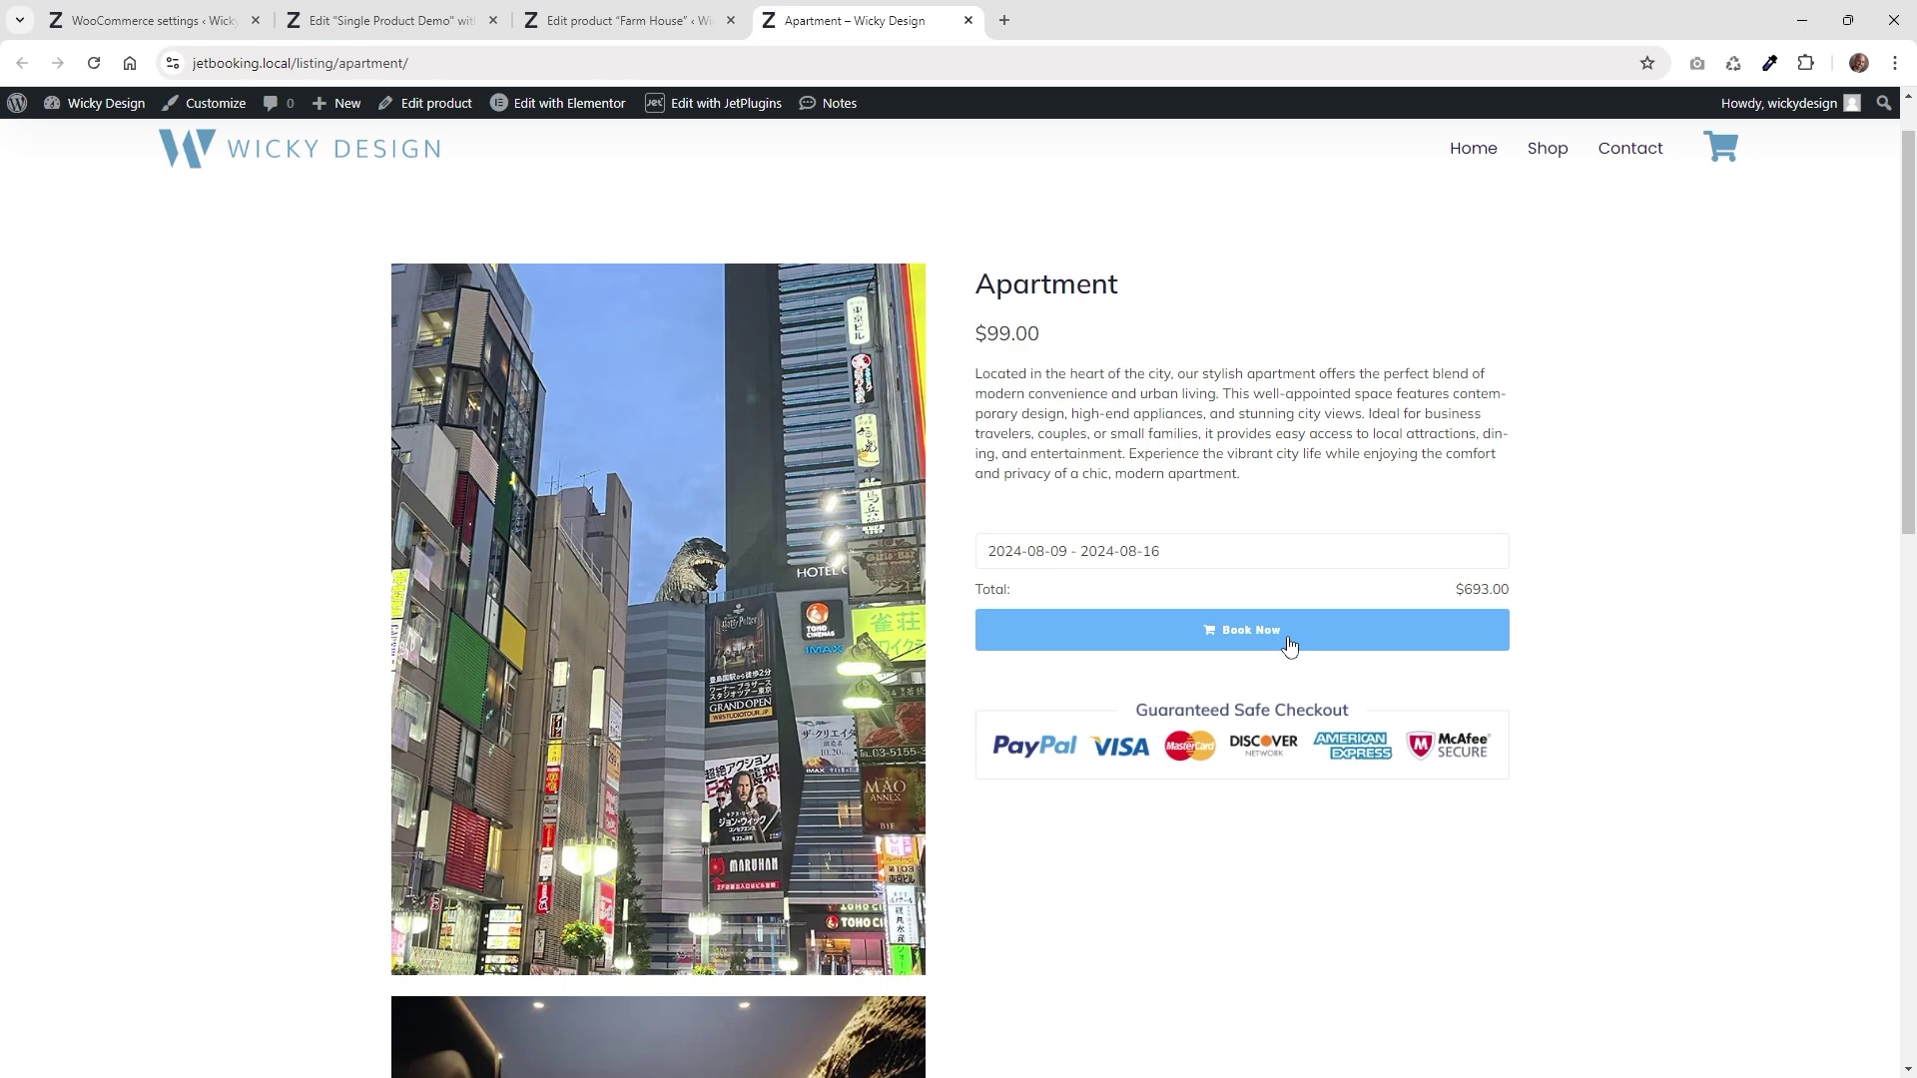
{"action": "left_click", "coordinate": [1289, 646]}
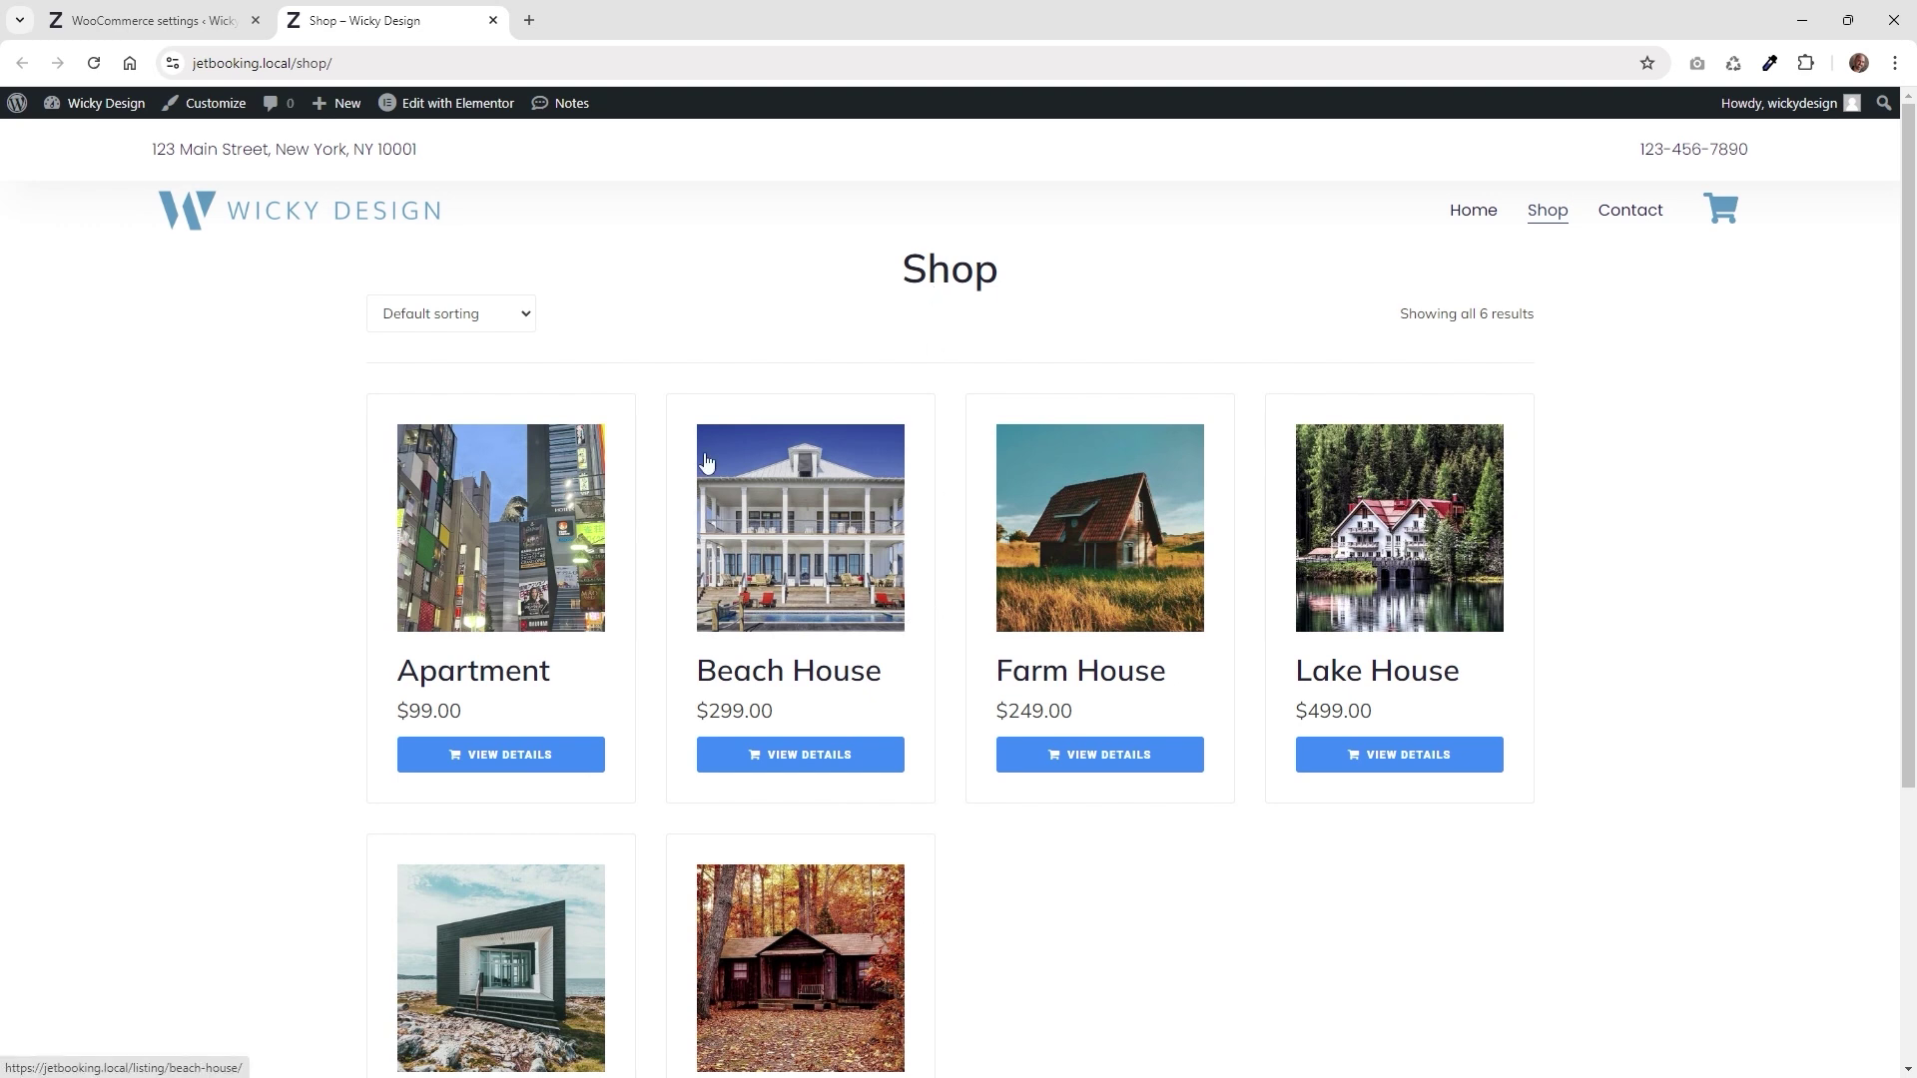
Look over the default Shop page, open the JetWooBuilder templates list, and start a new template of type Shop
{"action": "scroll", "coordinate": [1135, 494], "scroll_direction": "down", "scroll_amount": 2}
{"action": "scroll", "coordinate": [875, 431], "scroll_direction": "up", "scroll_amount": 2}
{"action": "left_click", "coordinate": [195, 10]}
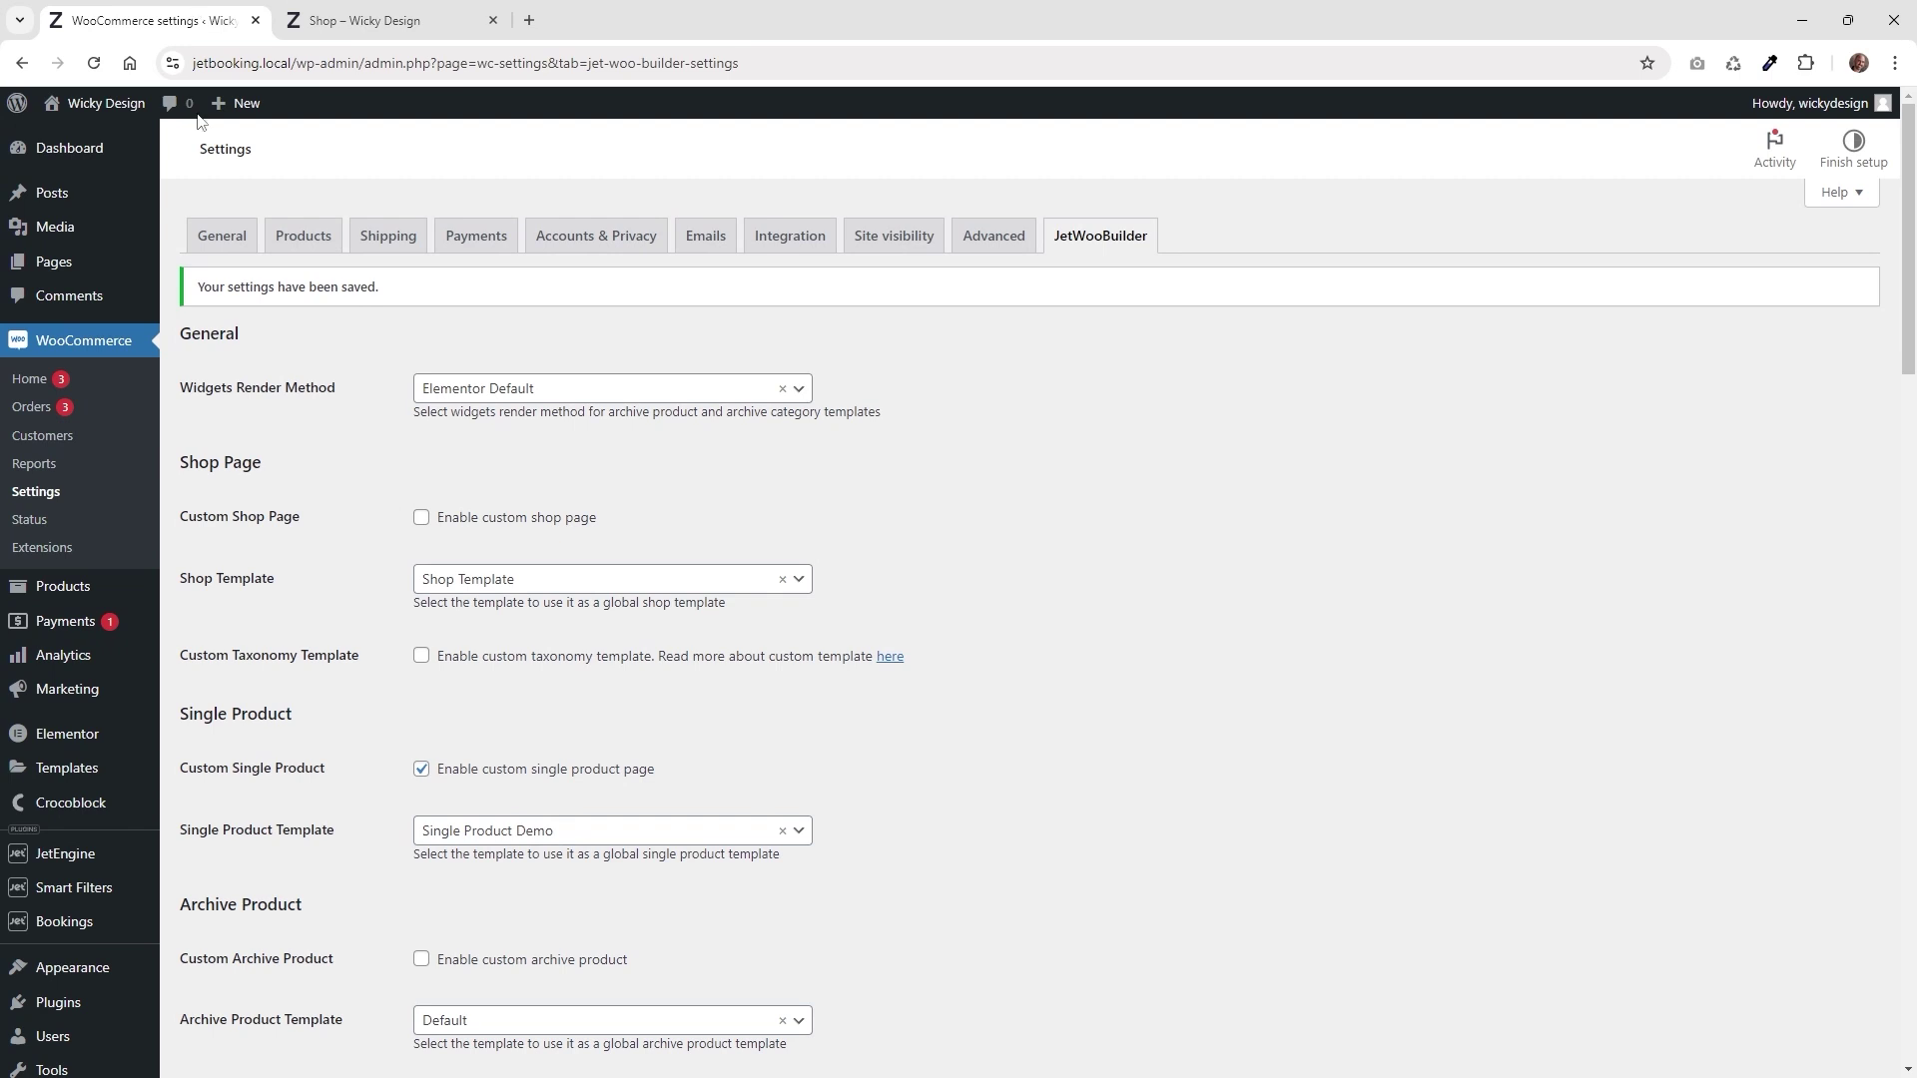
{"action": "mouse_move", "coordinate": [85, 805]}
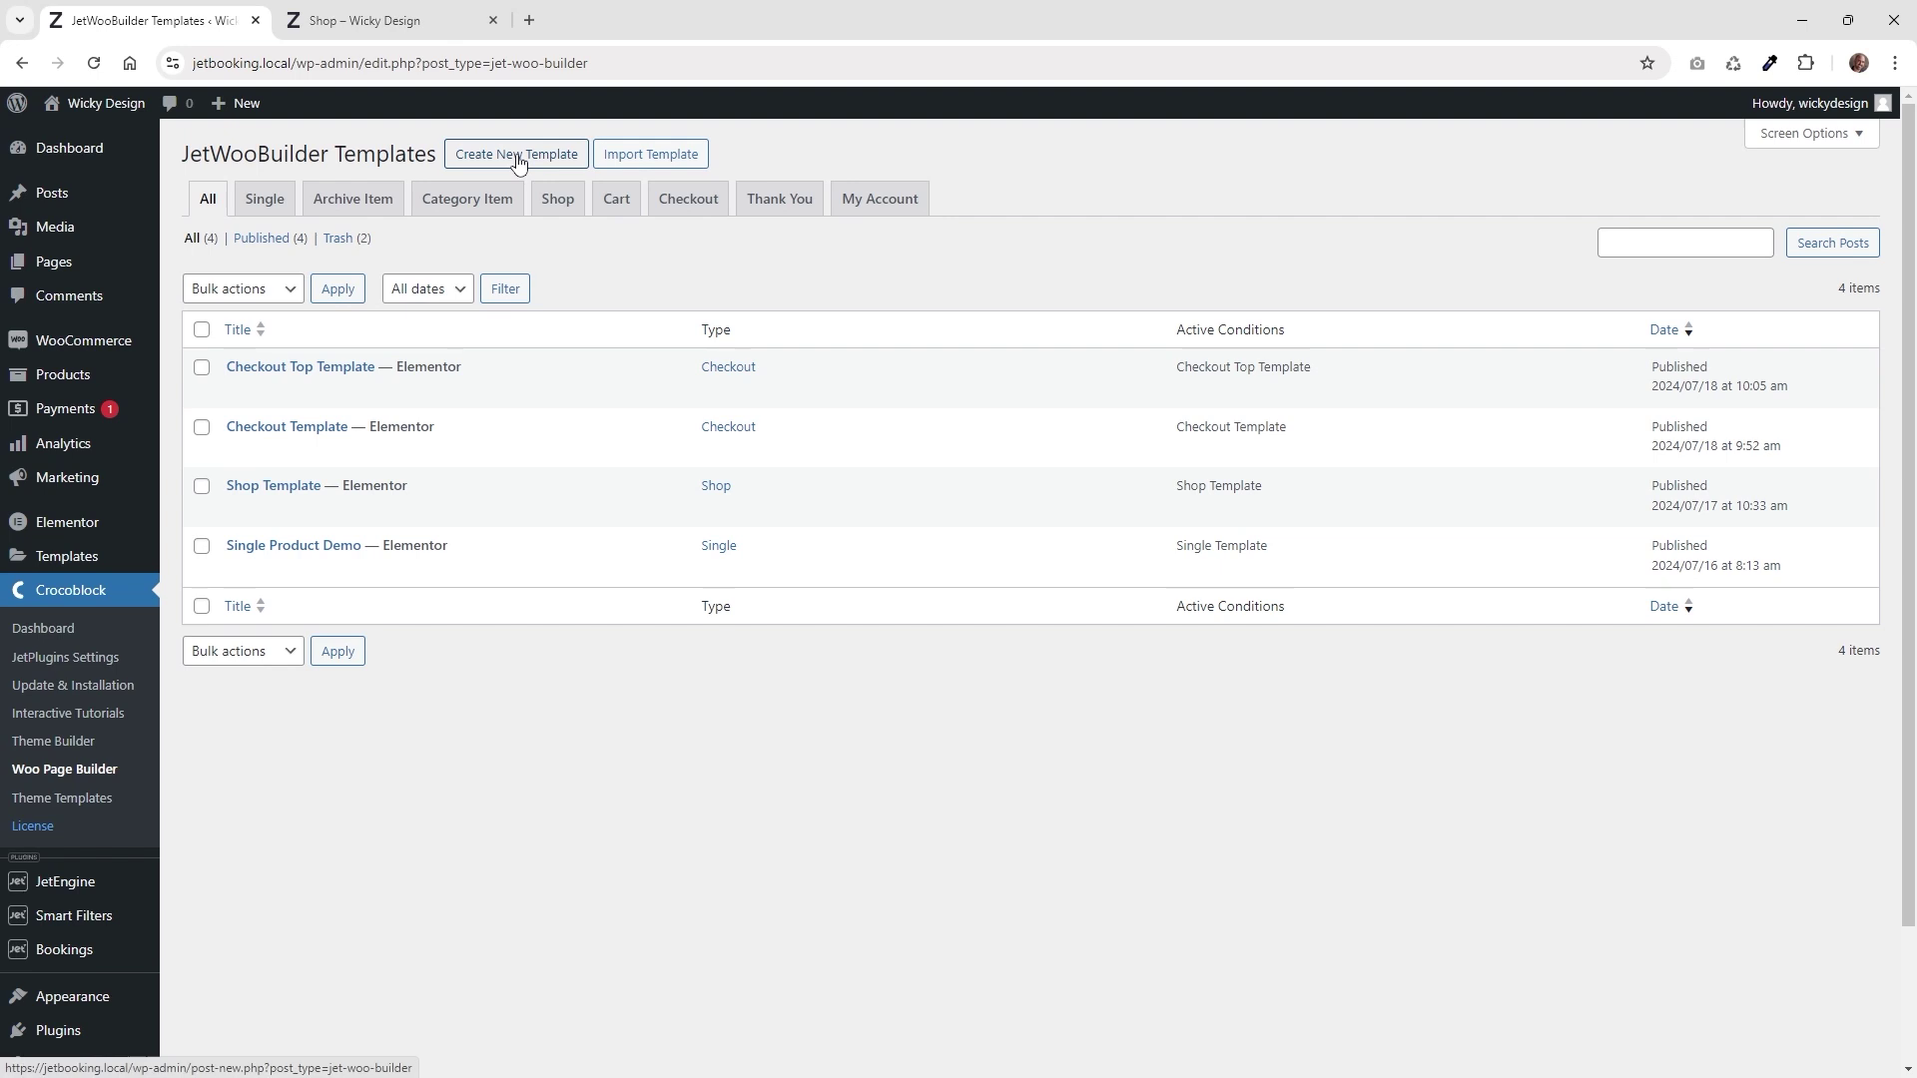
{"action": "left_click", "coordinate": [518, 162]}
{"action": "left_click", "coordinate": [548, 303]}
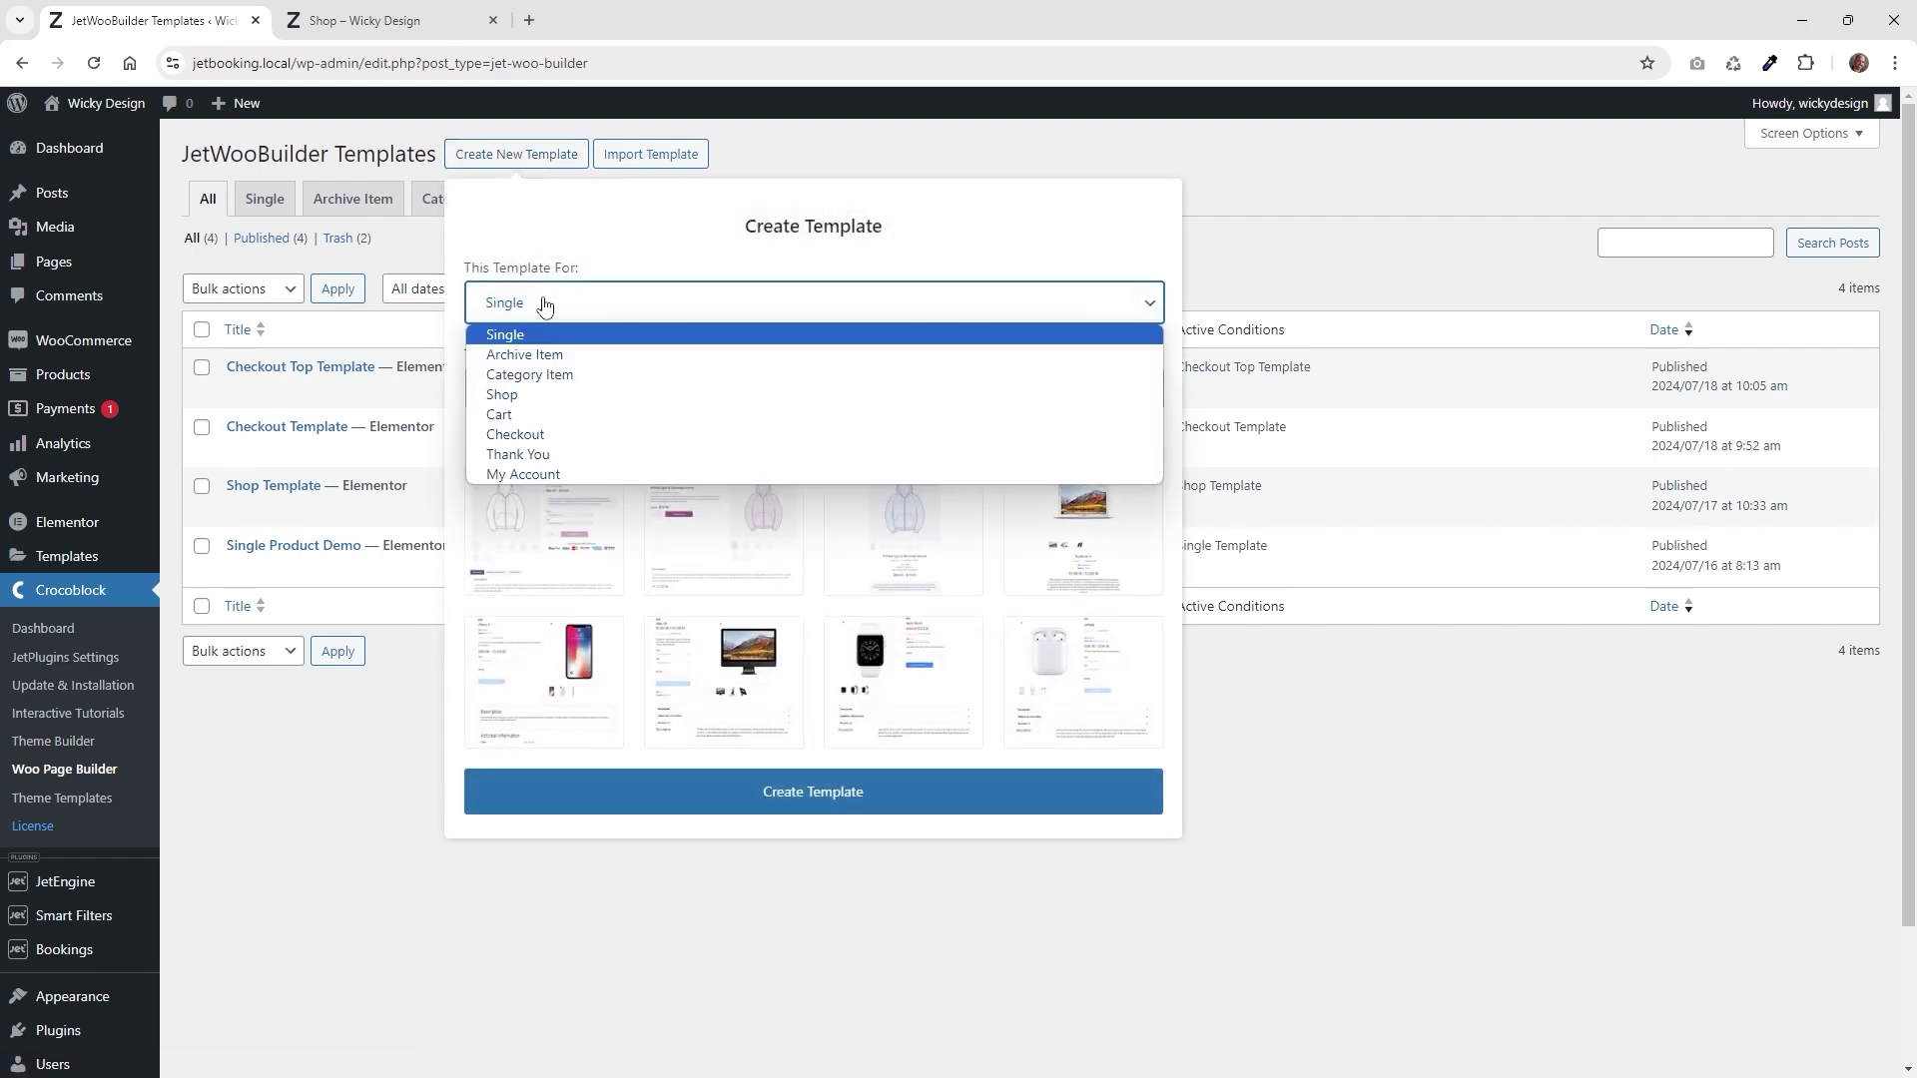
{"action": "left_click", "coordinate": [529, 395]}
{"action": "left_click", "coordinate": [555, 389]}
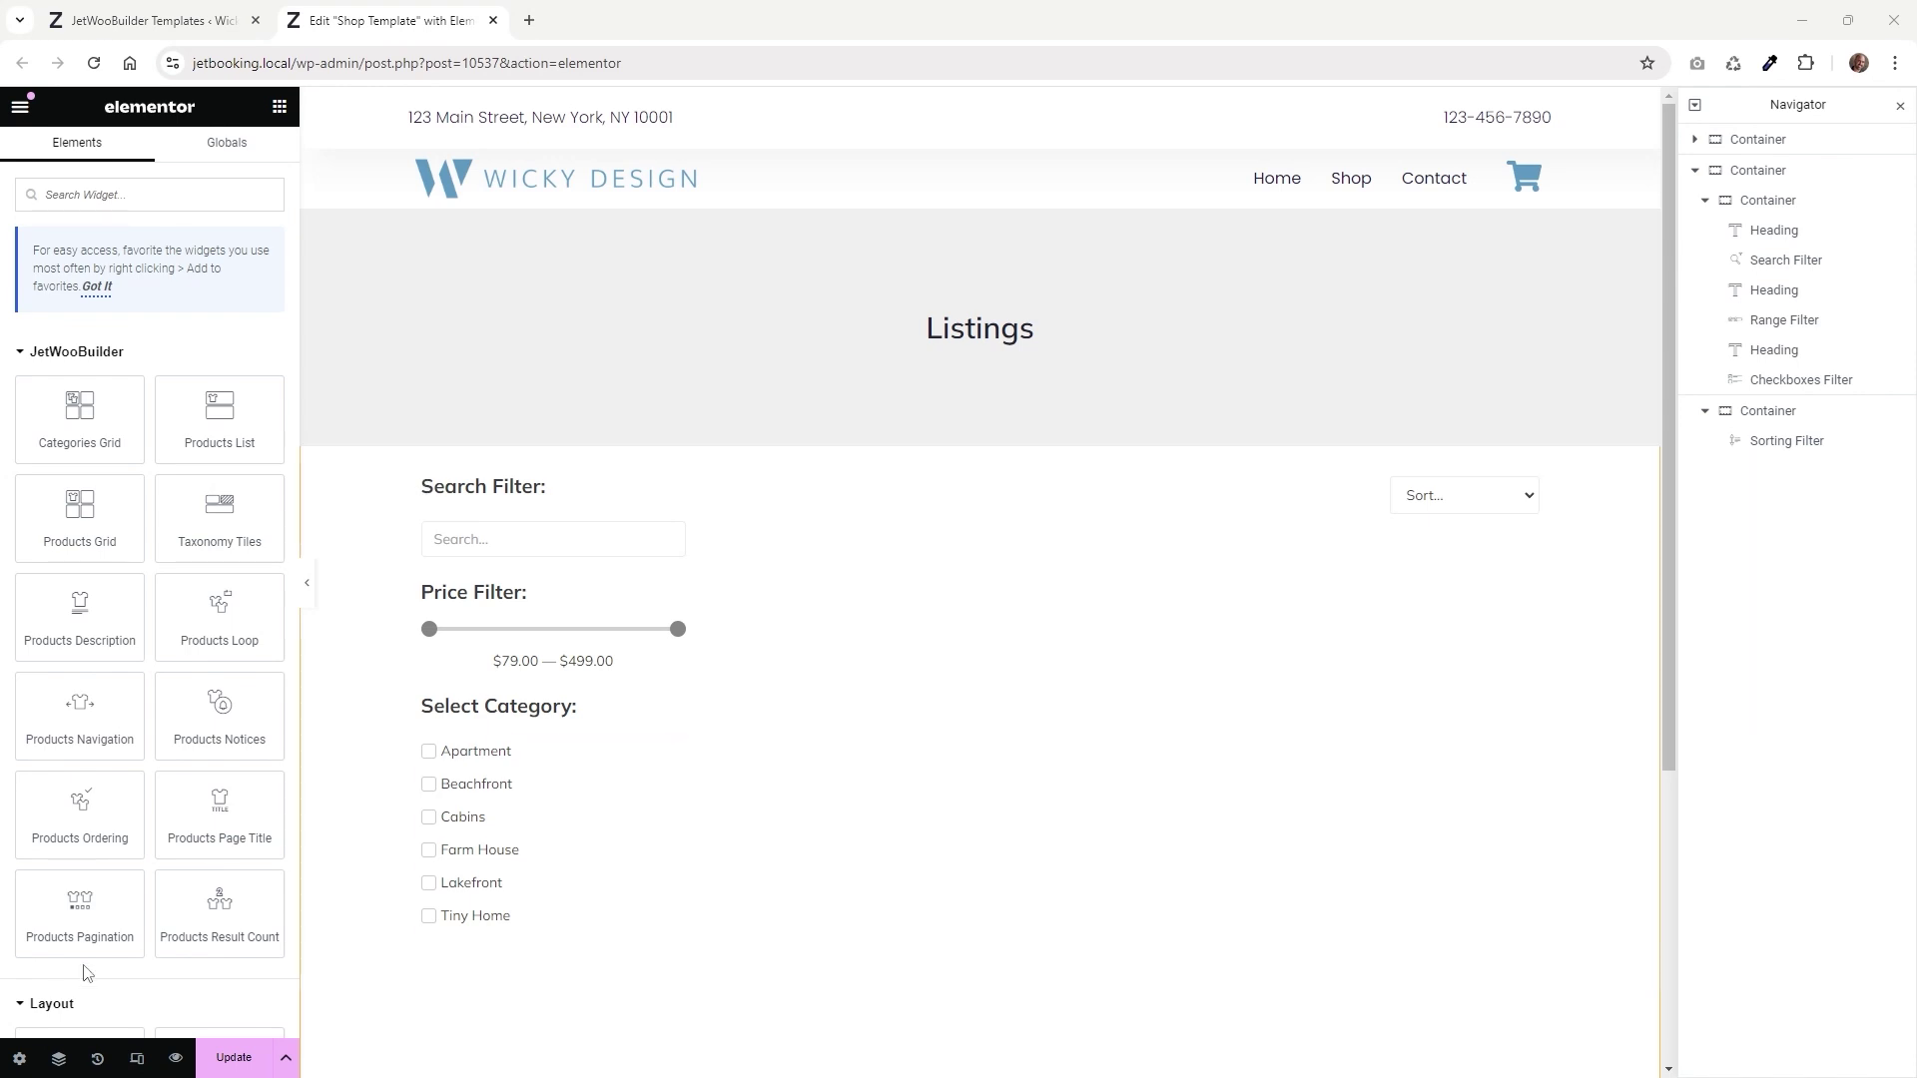
Review the content settings of the search, price range and category checkboxes filters in the Shop Template
{"action": "left_click", "coordinate": [674, 539]}
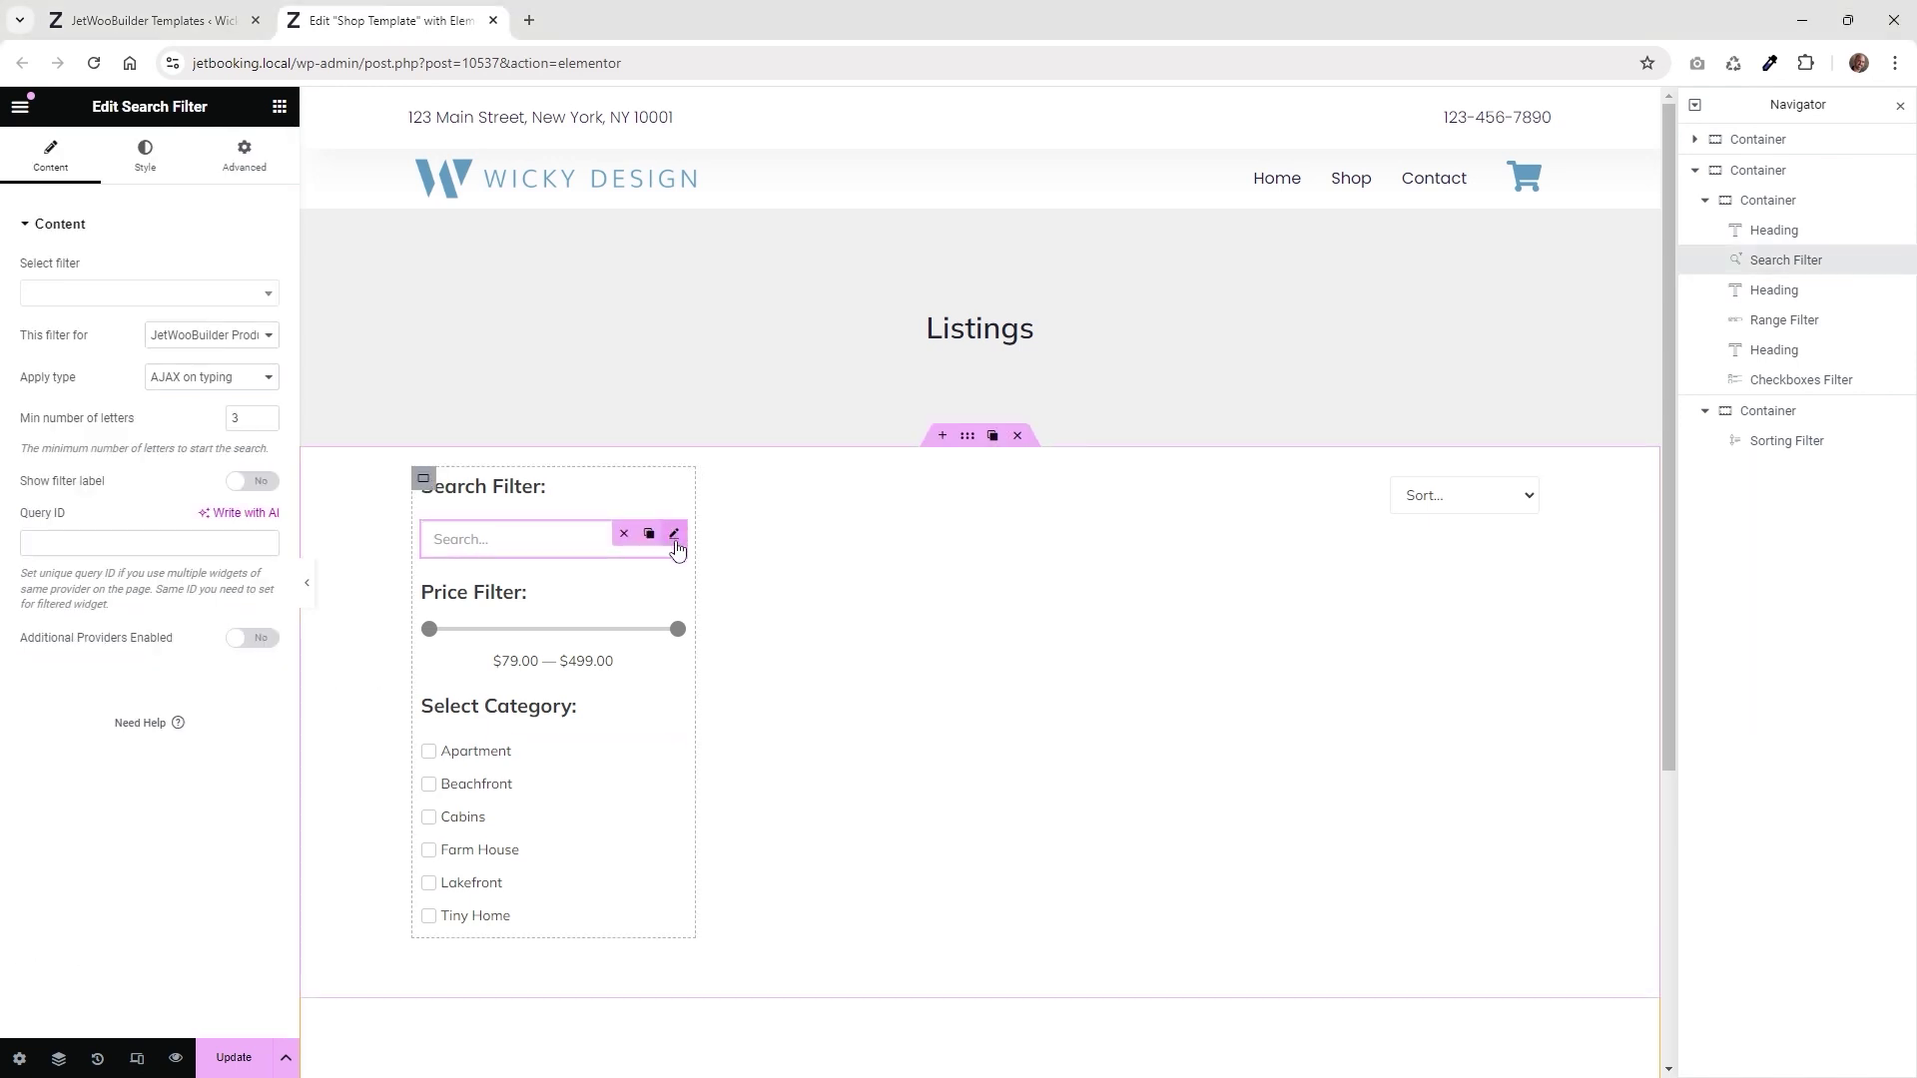
{"action": "left_click", "coordinate": [674, 640]}
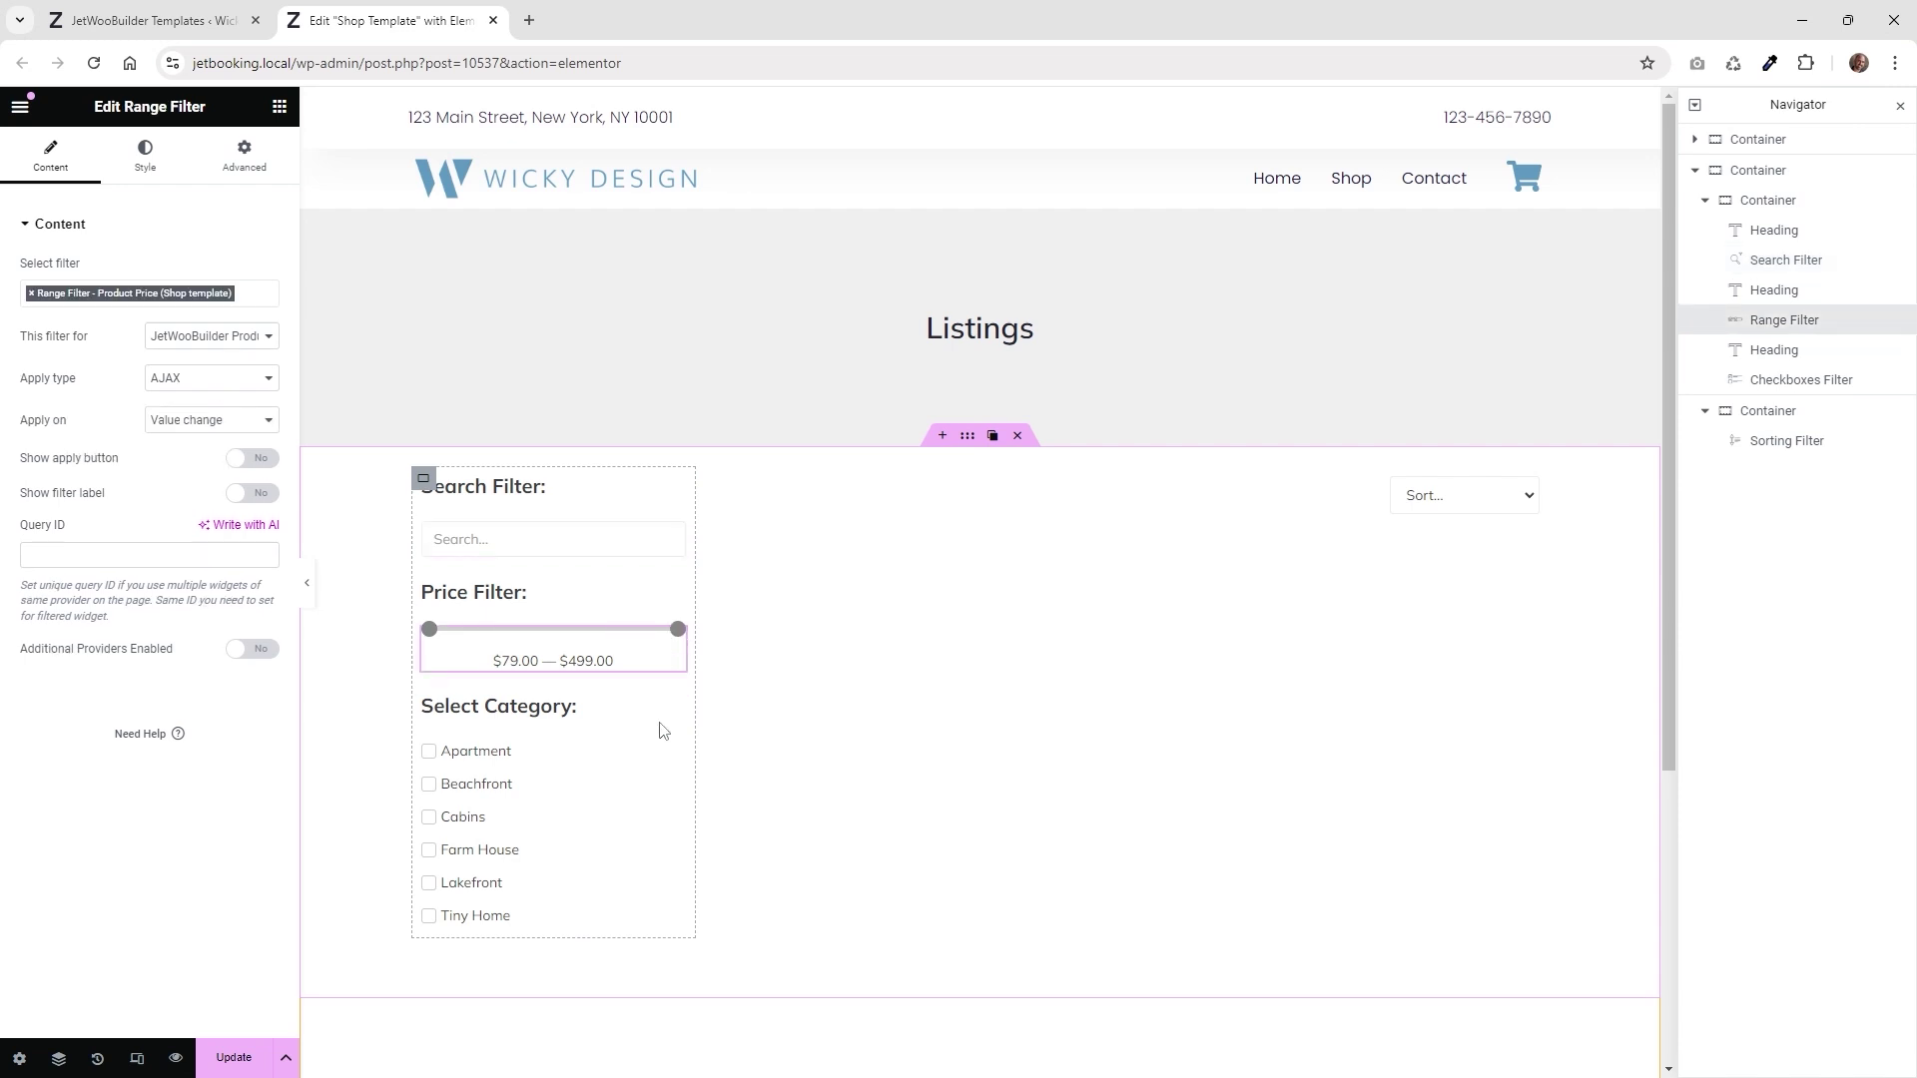
{"action": "left_click", "coordinate": [671, 754]}
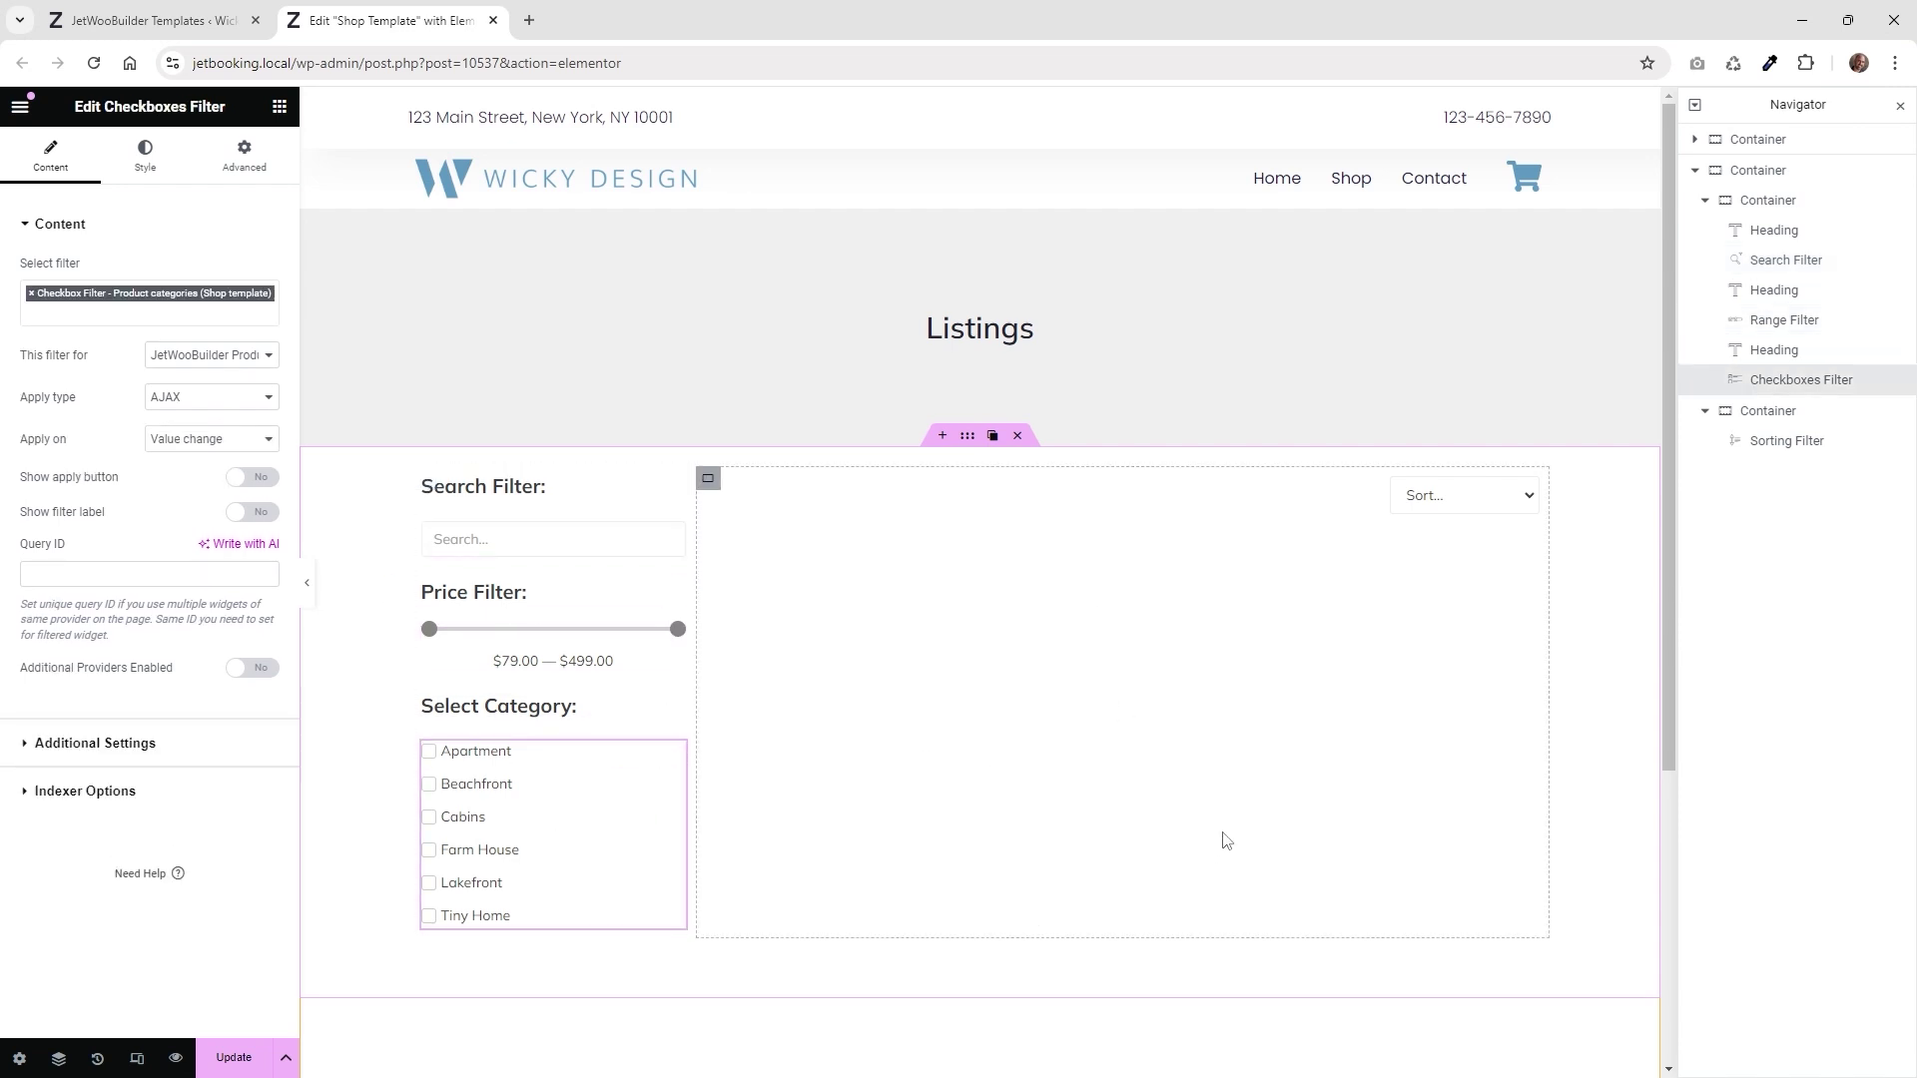
Find the Listing Grid widget and place it below the Sorting Filter in the Shop Template's wide container
{"action": "left_click", "coordinate": [280, 106]}
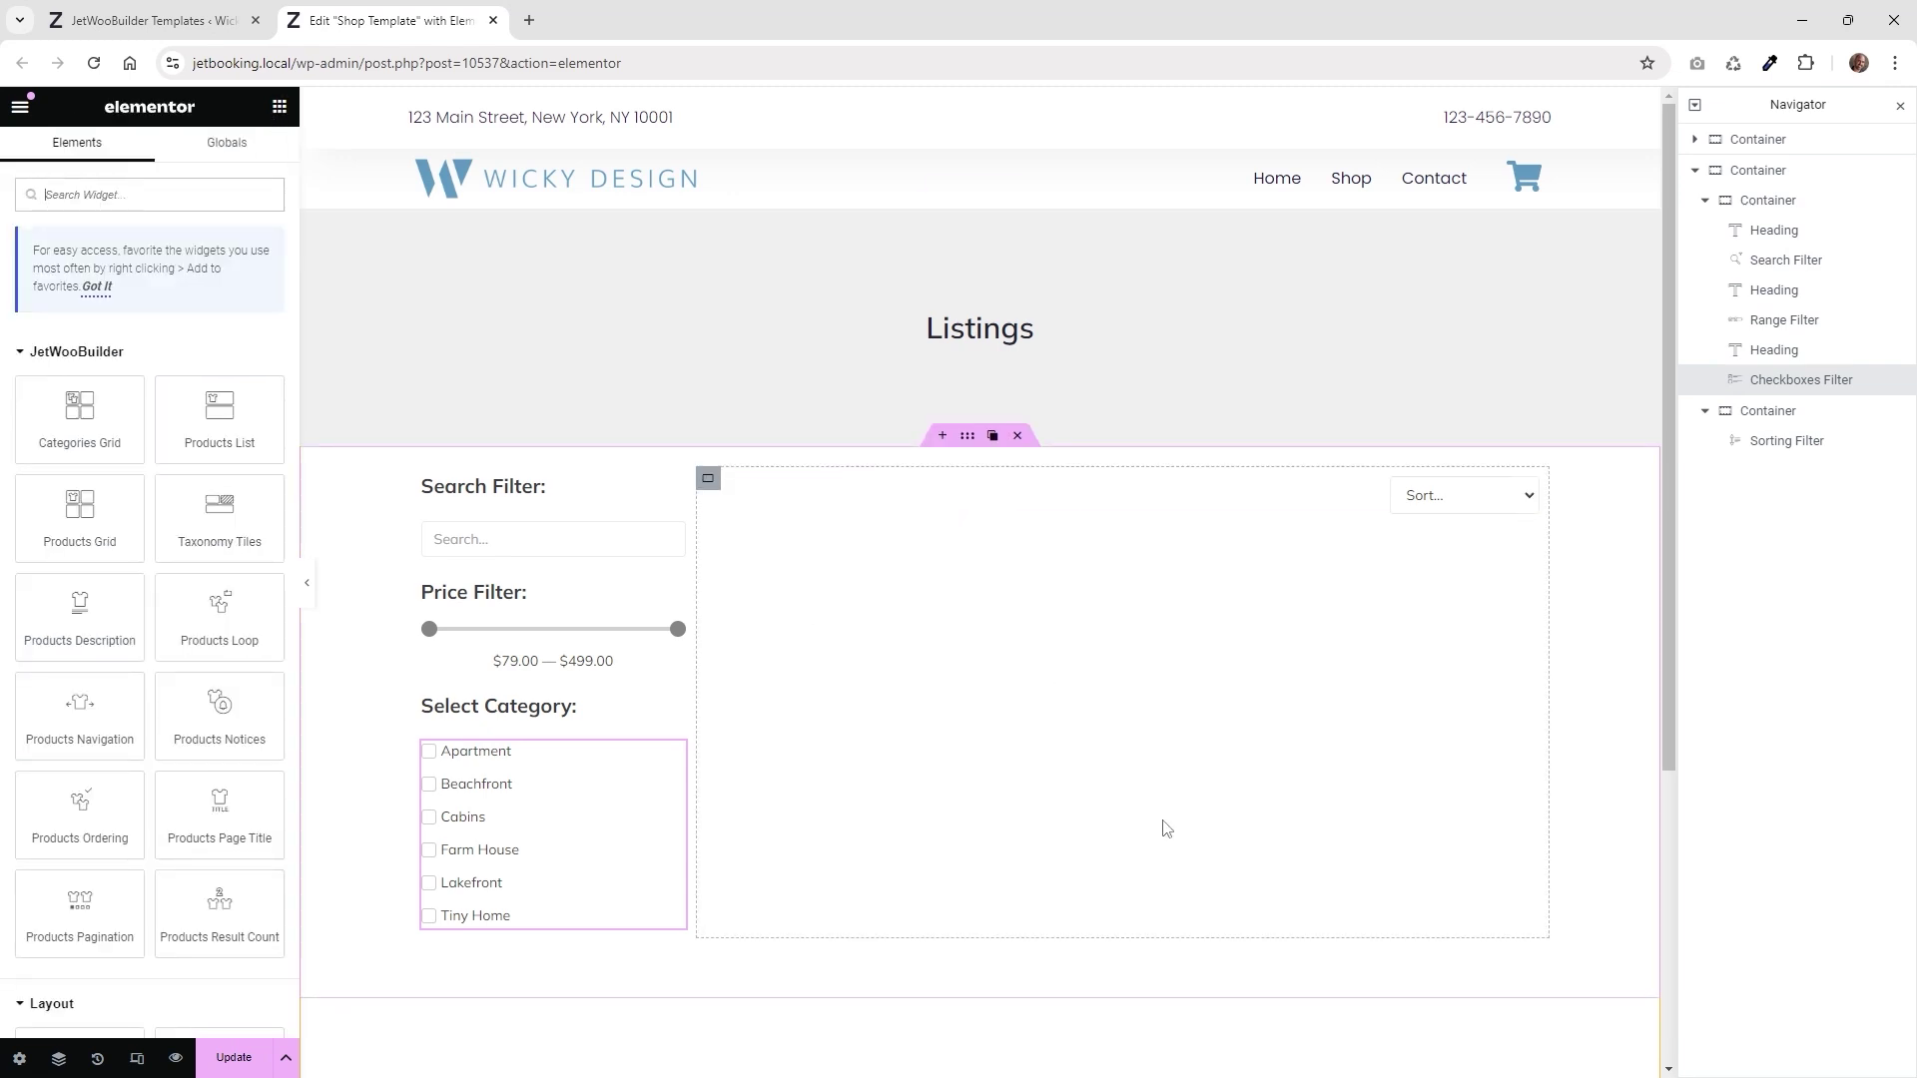
{"action": "type", "text": "list"}
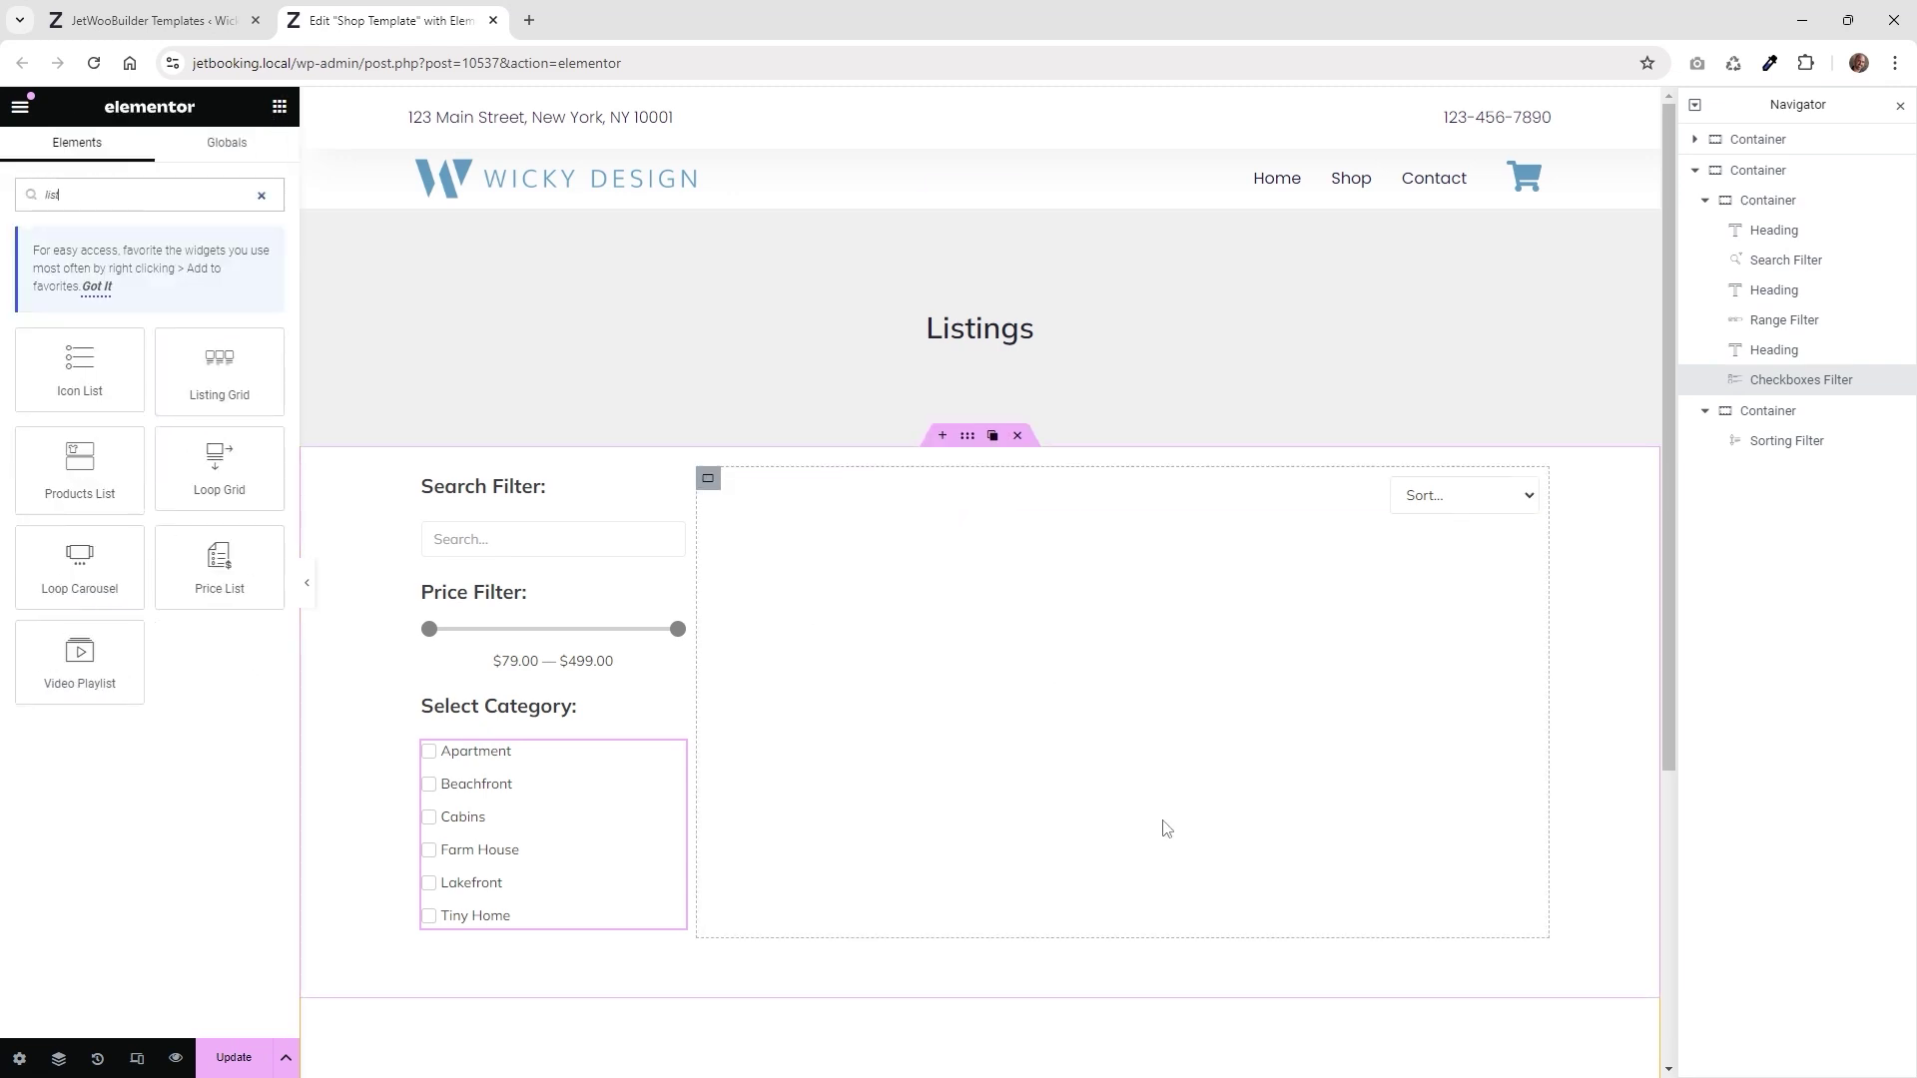
{"action": "left_click_drag", "start_coordinate": [222, 367], "coordinate": [1469, 513]}
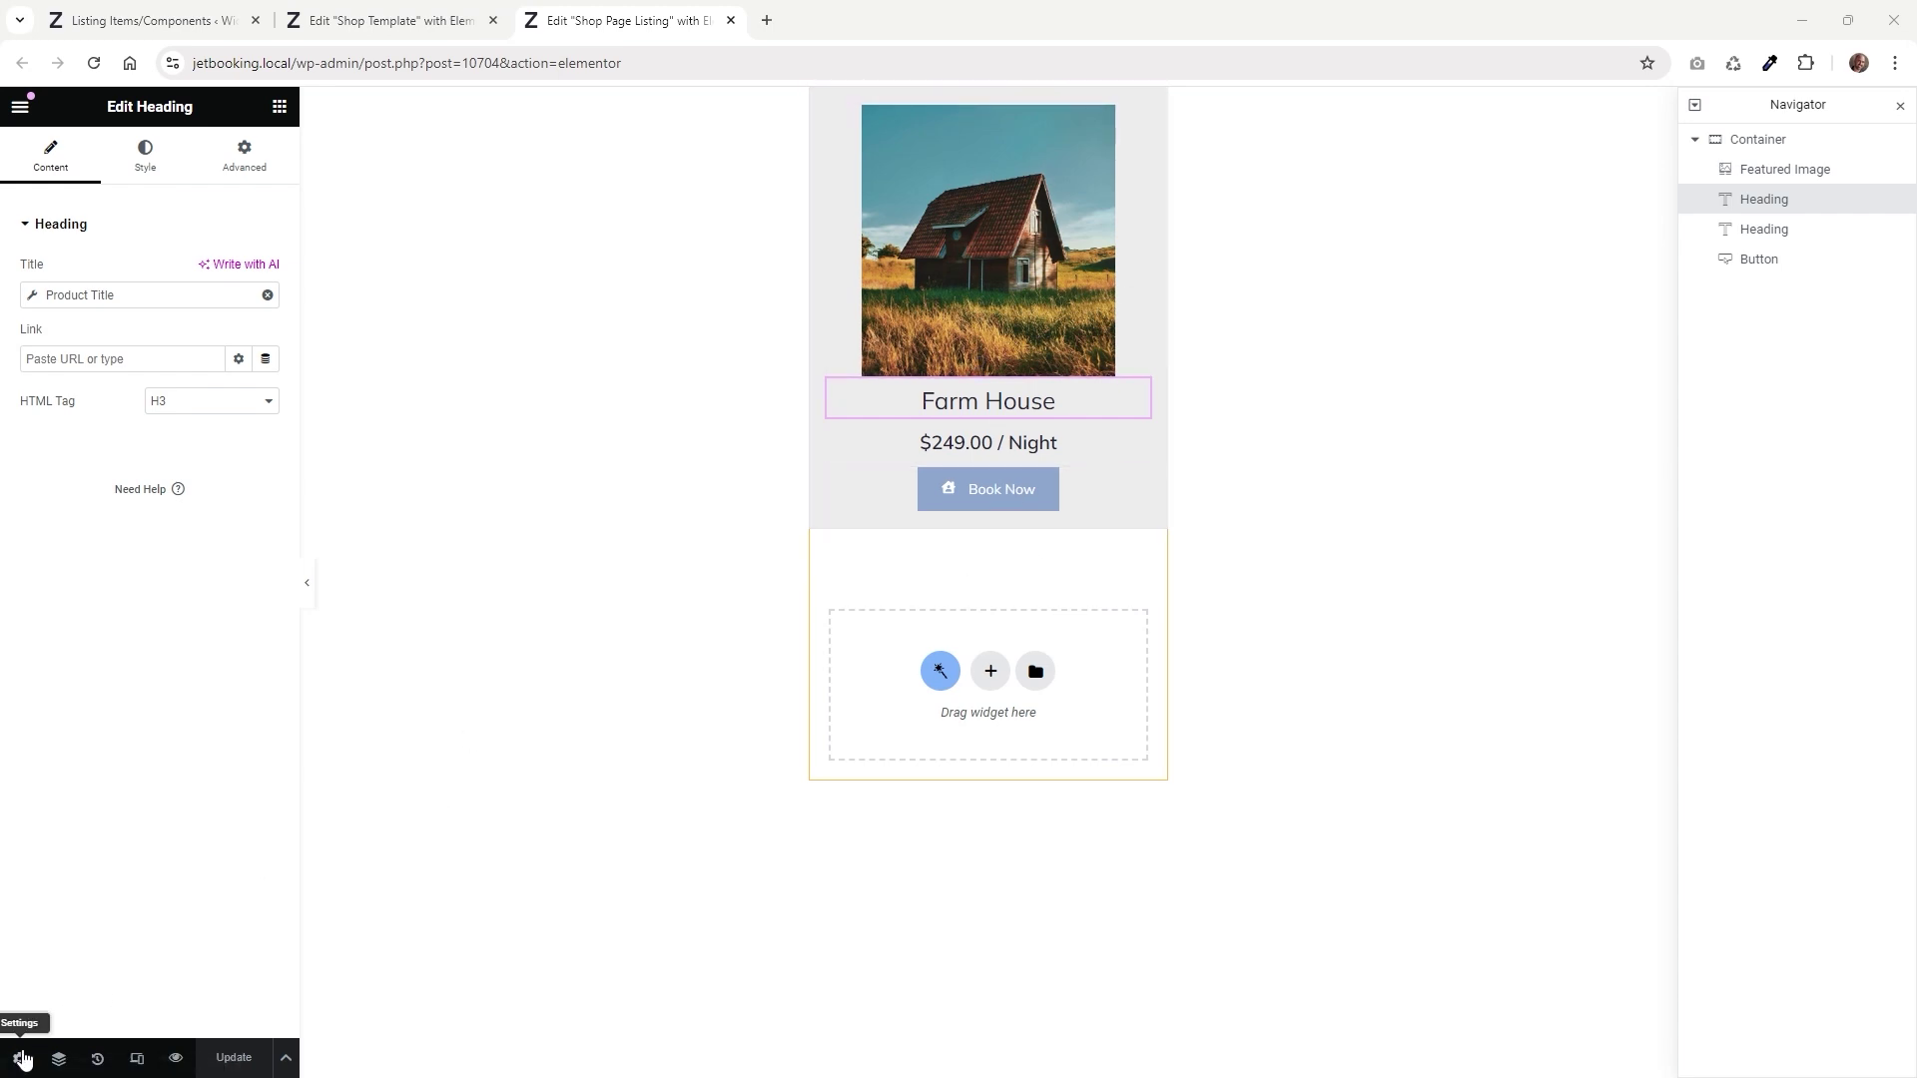
Set the Shop Page Listing's preview width to 341 in its listing settings
{"action": "left_click", "coordinate": [21, 1057]}
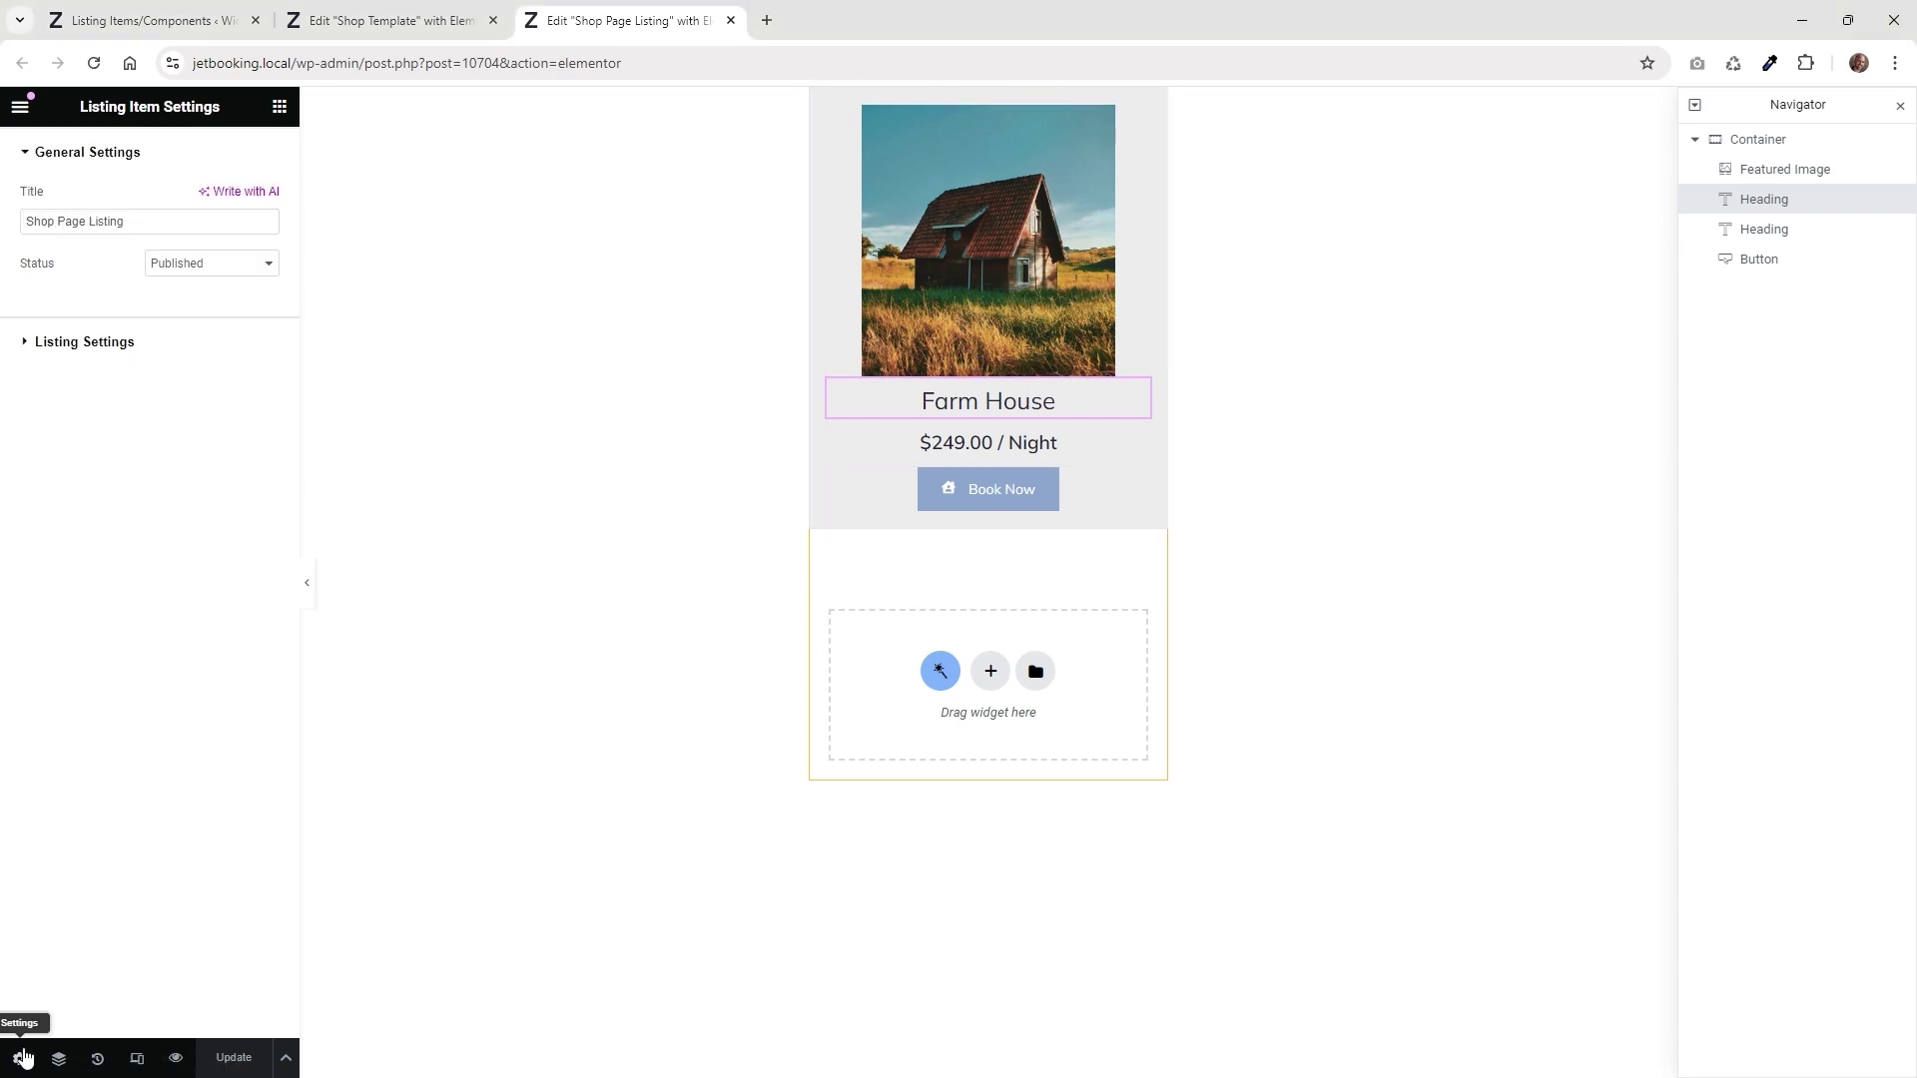
{"action": "left_click", "coordinate": [129, 343]}
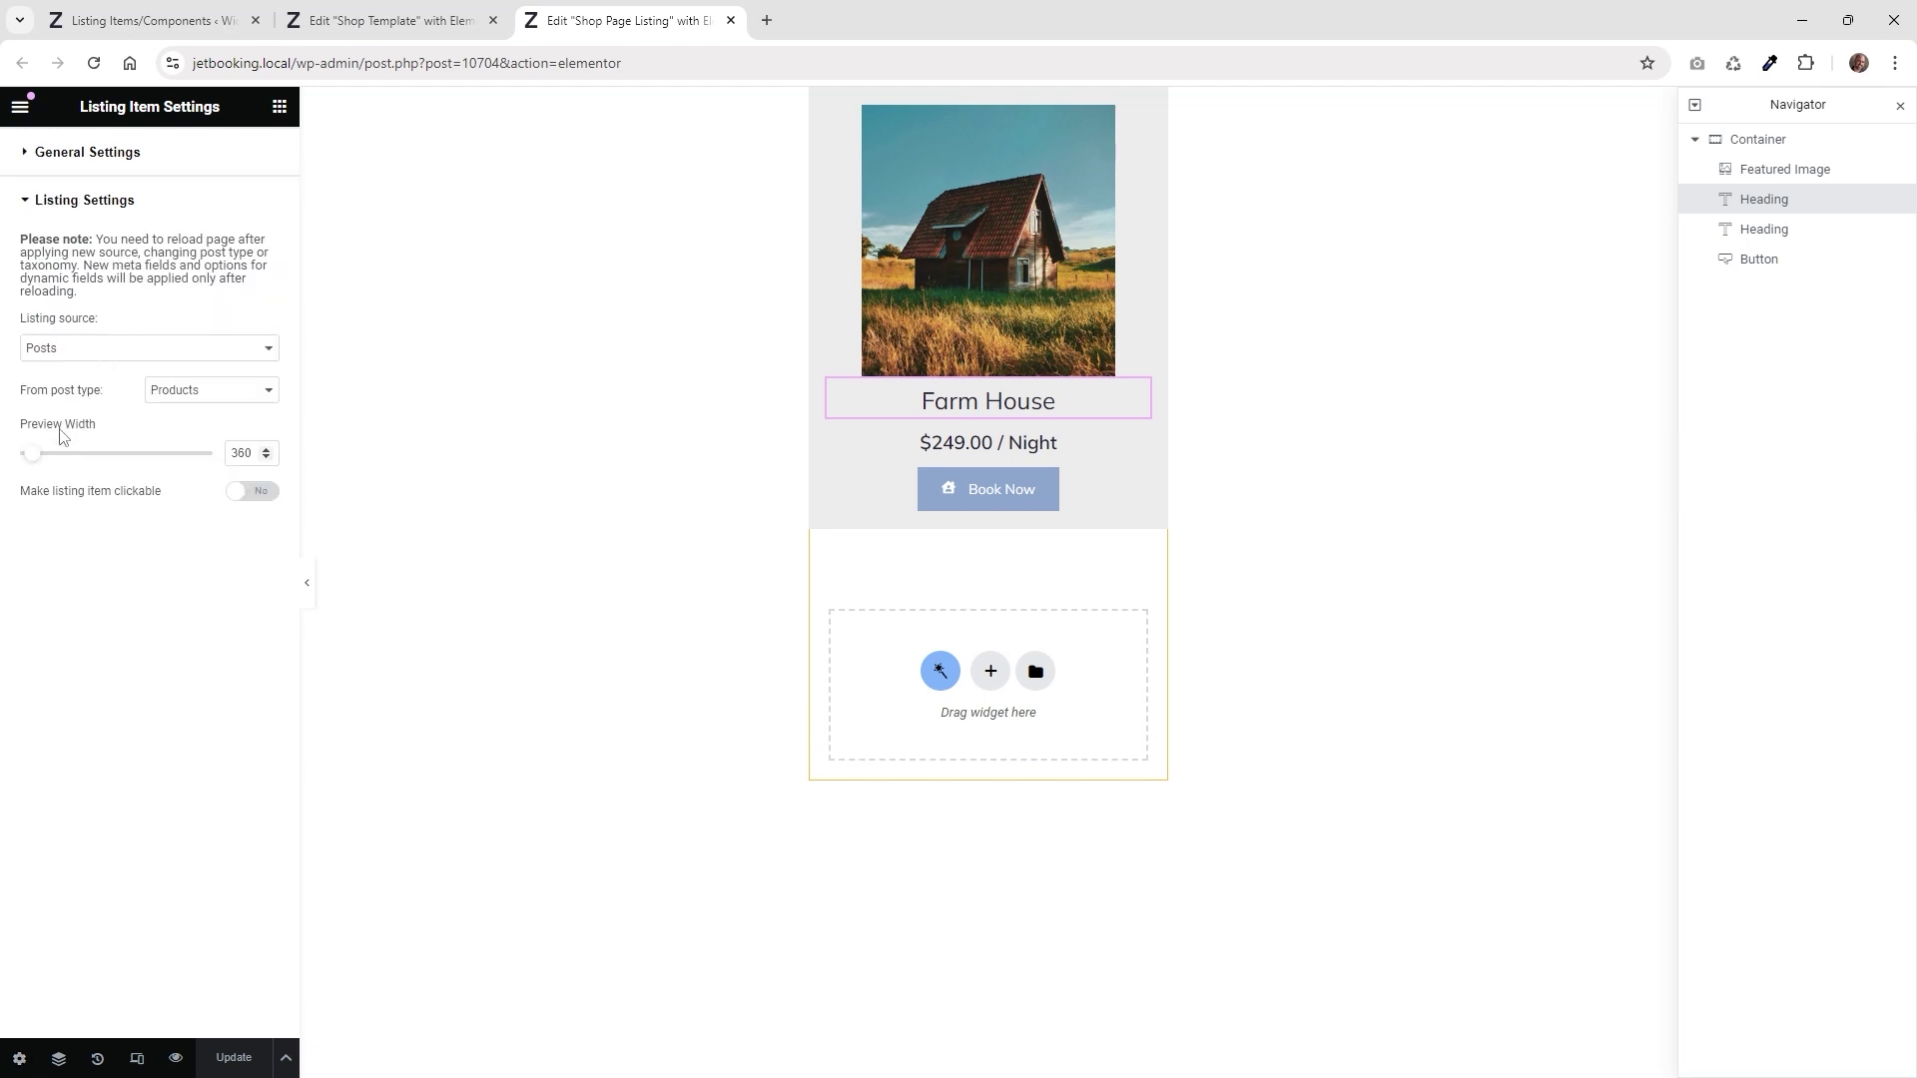
{"action": "mouse_move", "coordinate": [33, 455]}
{"action": "left_mouse_down"}
{"action": "mouse_move", "coordinate": [52, 464]}
{"action": "mouse_move", "coordinate": [31, 469]}
{"action": "left_mouse_up"}
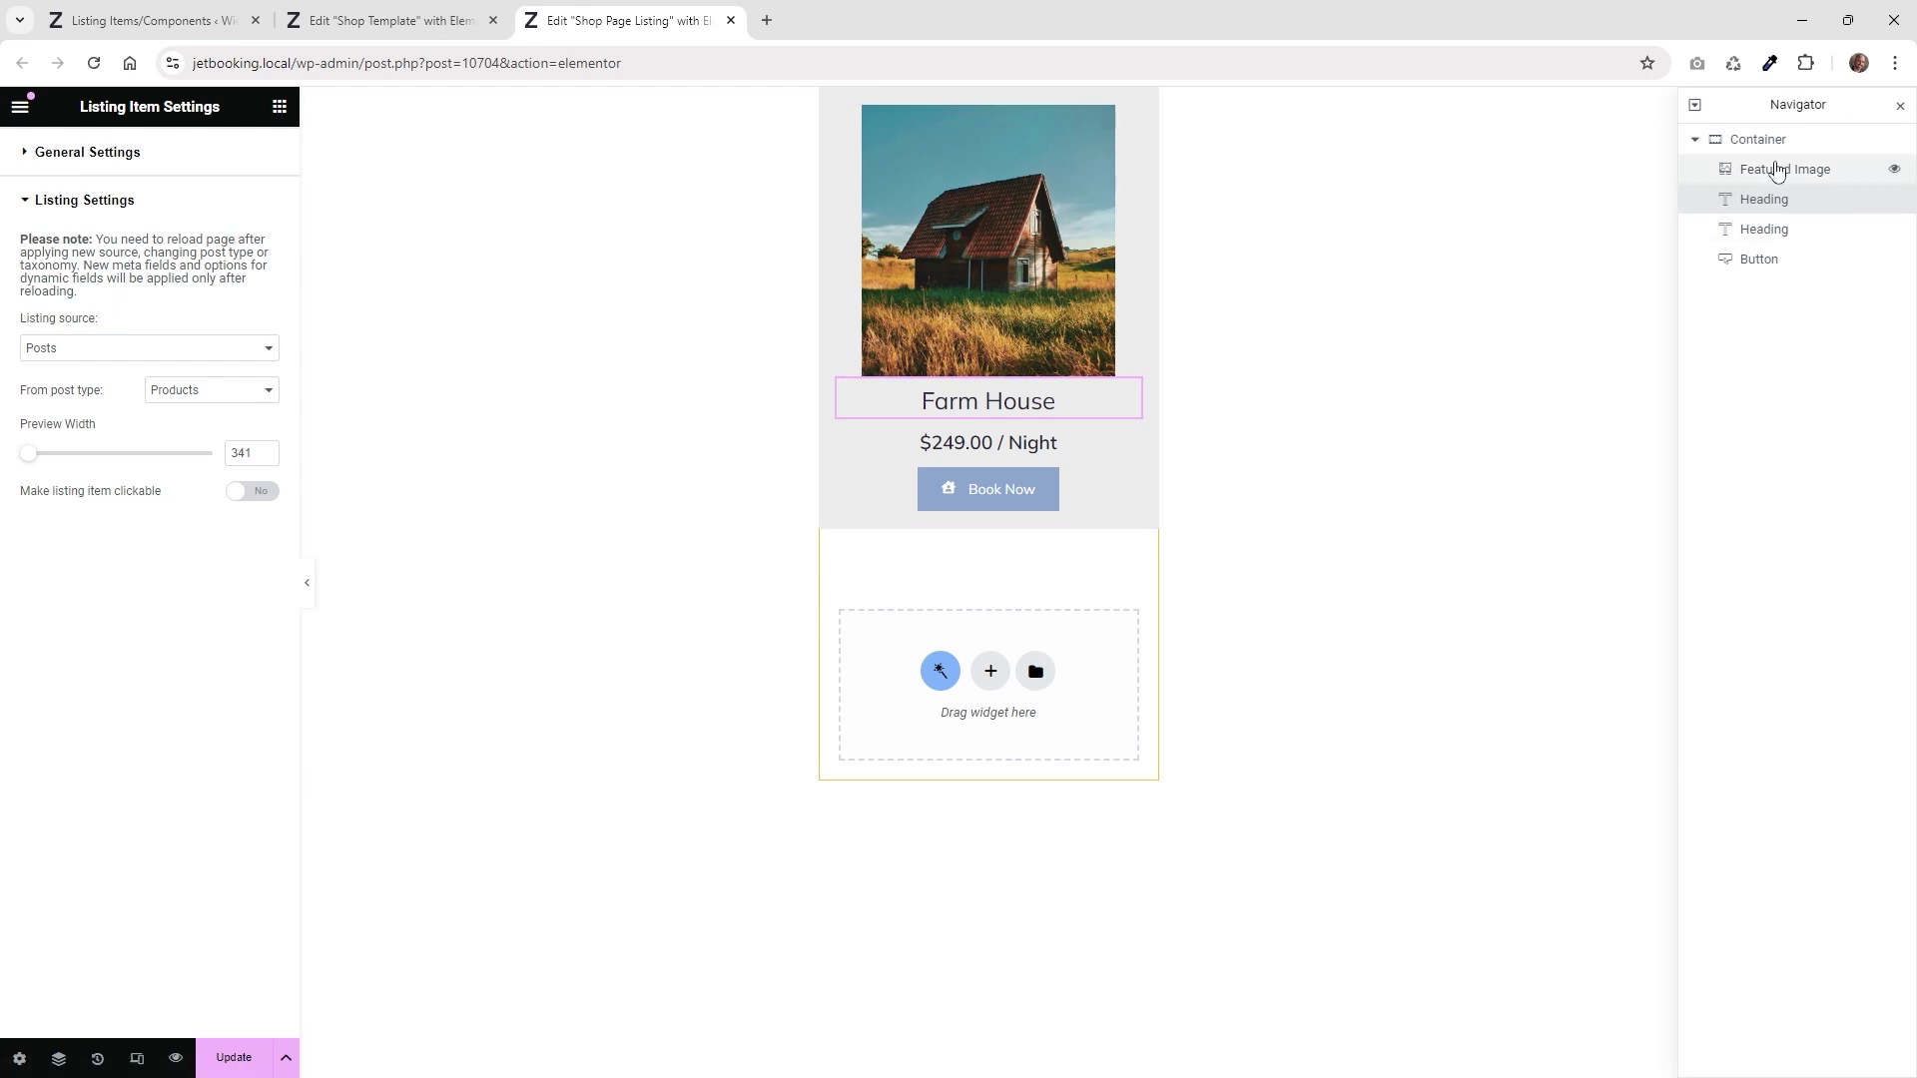
Look up the Featured Image widget and examine the listing image's content settings, including its available image resolutions
{"action": "left_click", "coordinate": [280, 106]}
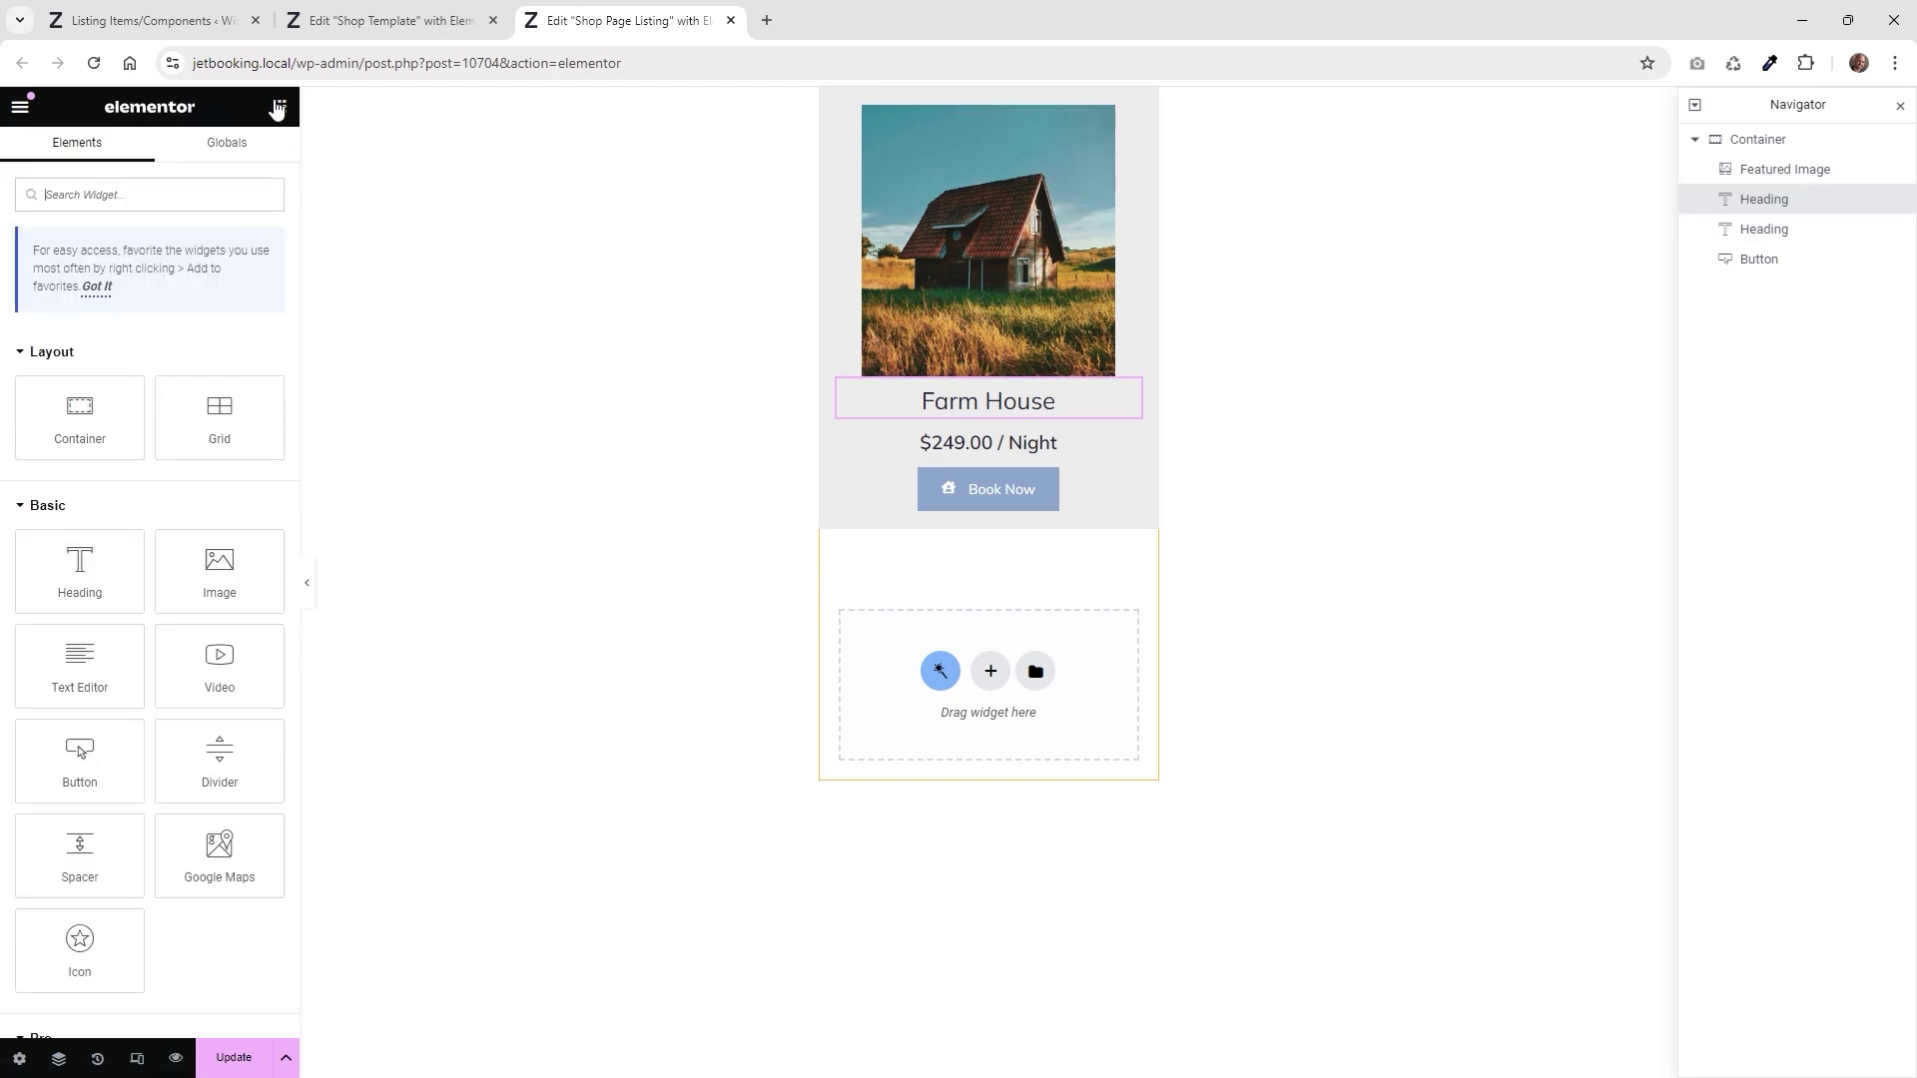
{"action": "left_click", "coordinate": [1036, 312]}
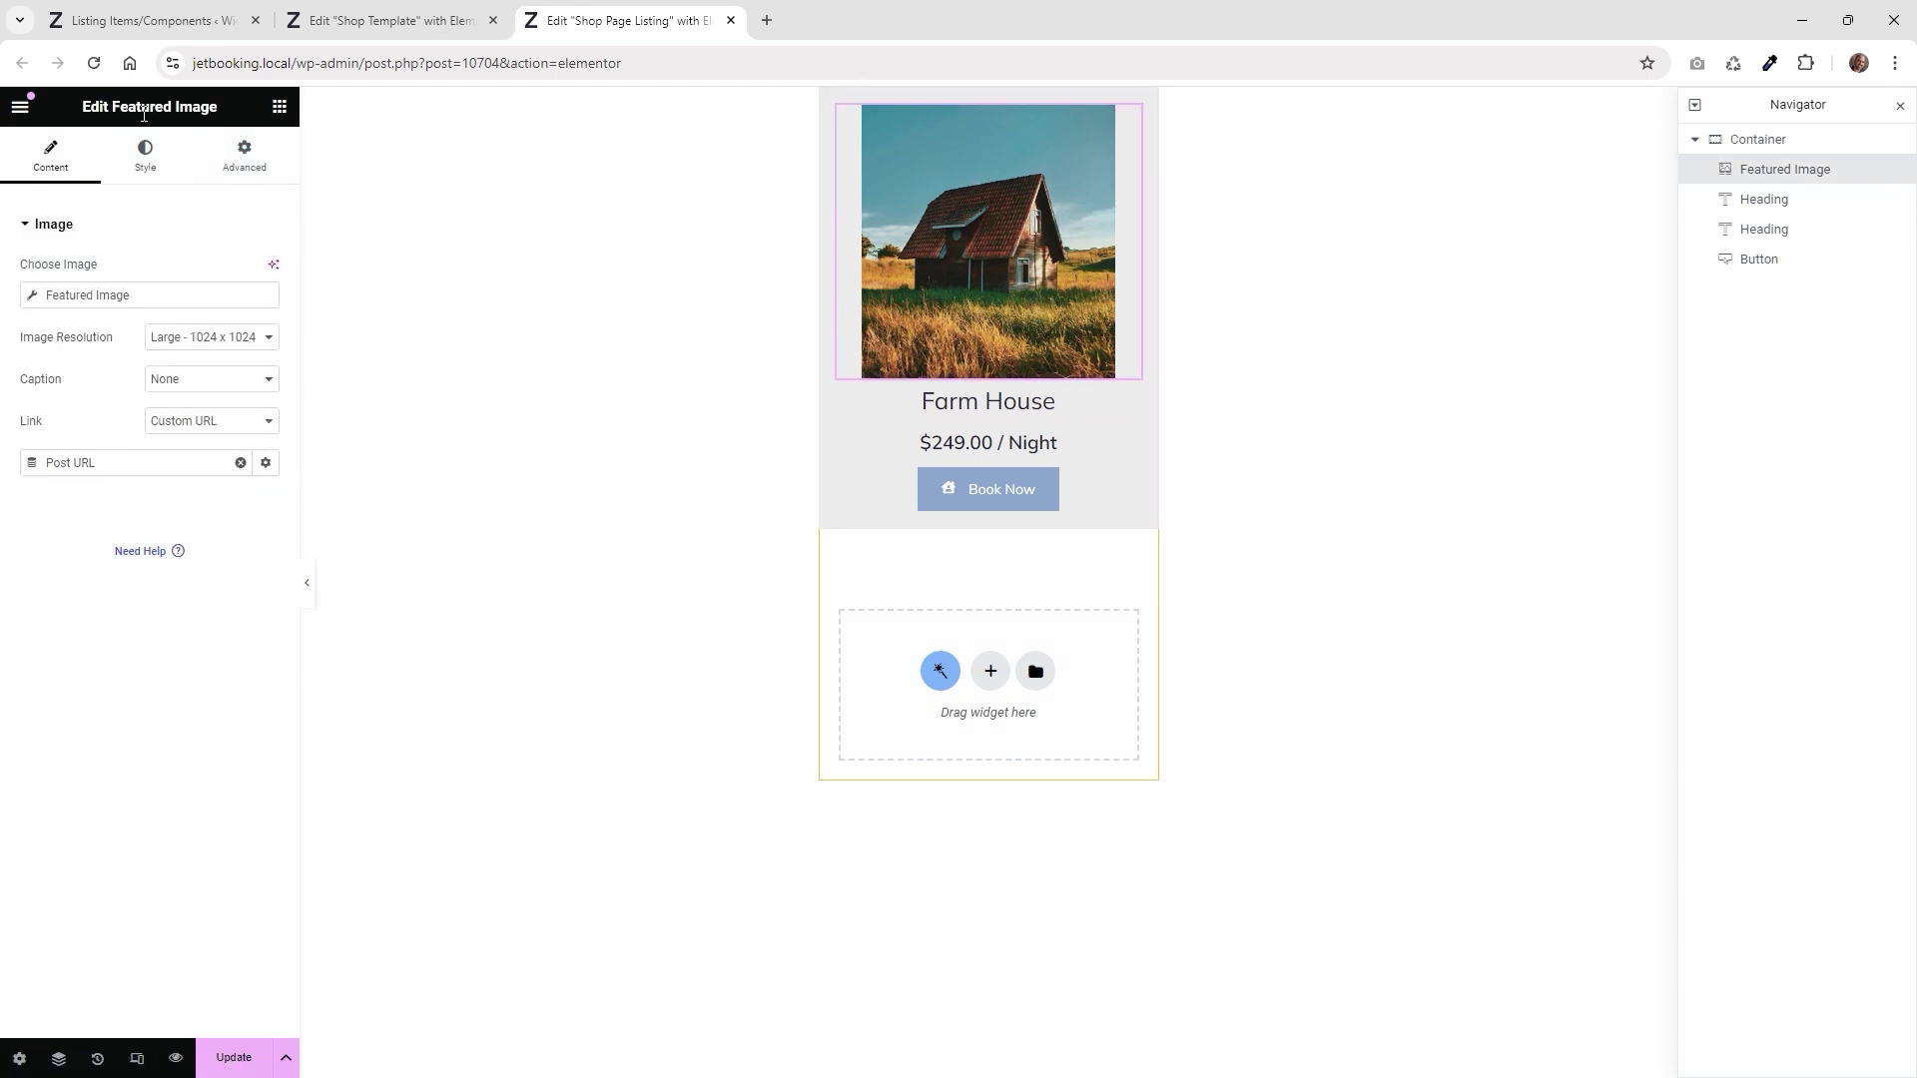
{"action": "left_click", "coordinate": [279, 106]}
{"action": "type", "text": "feat"}
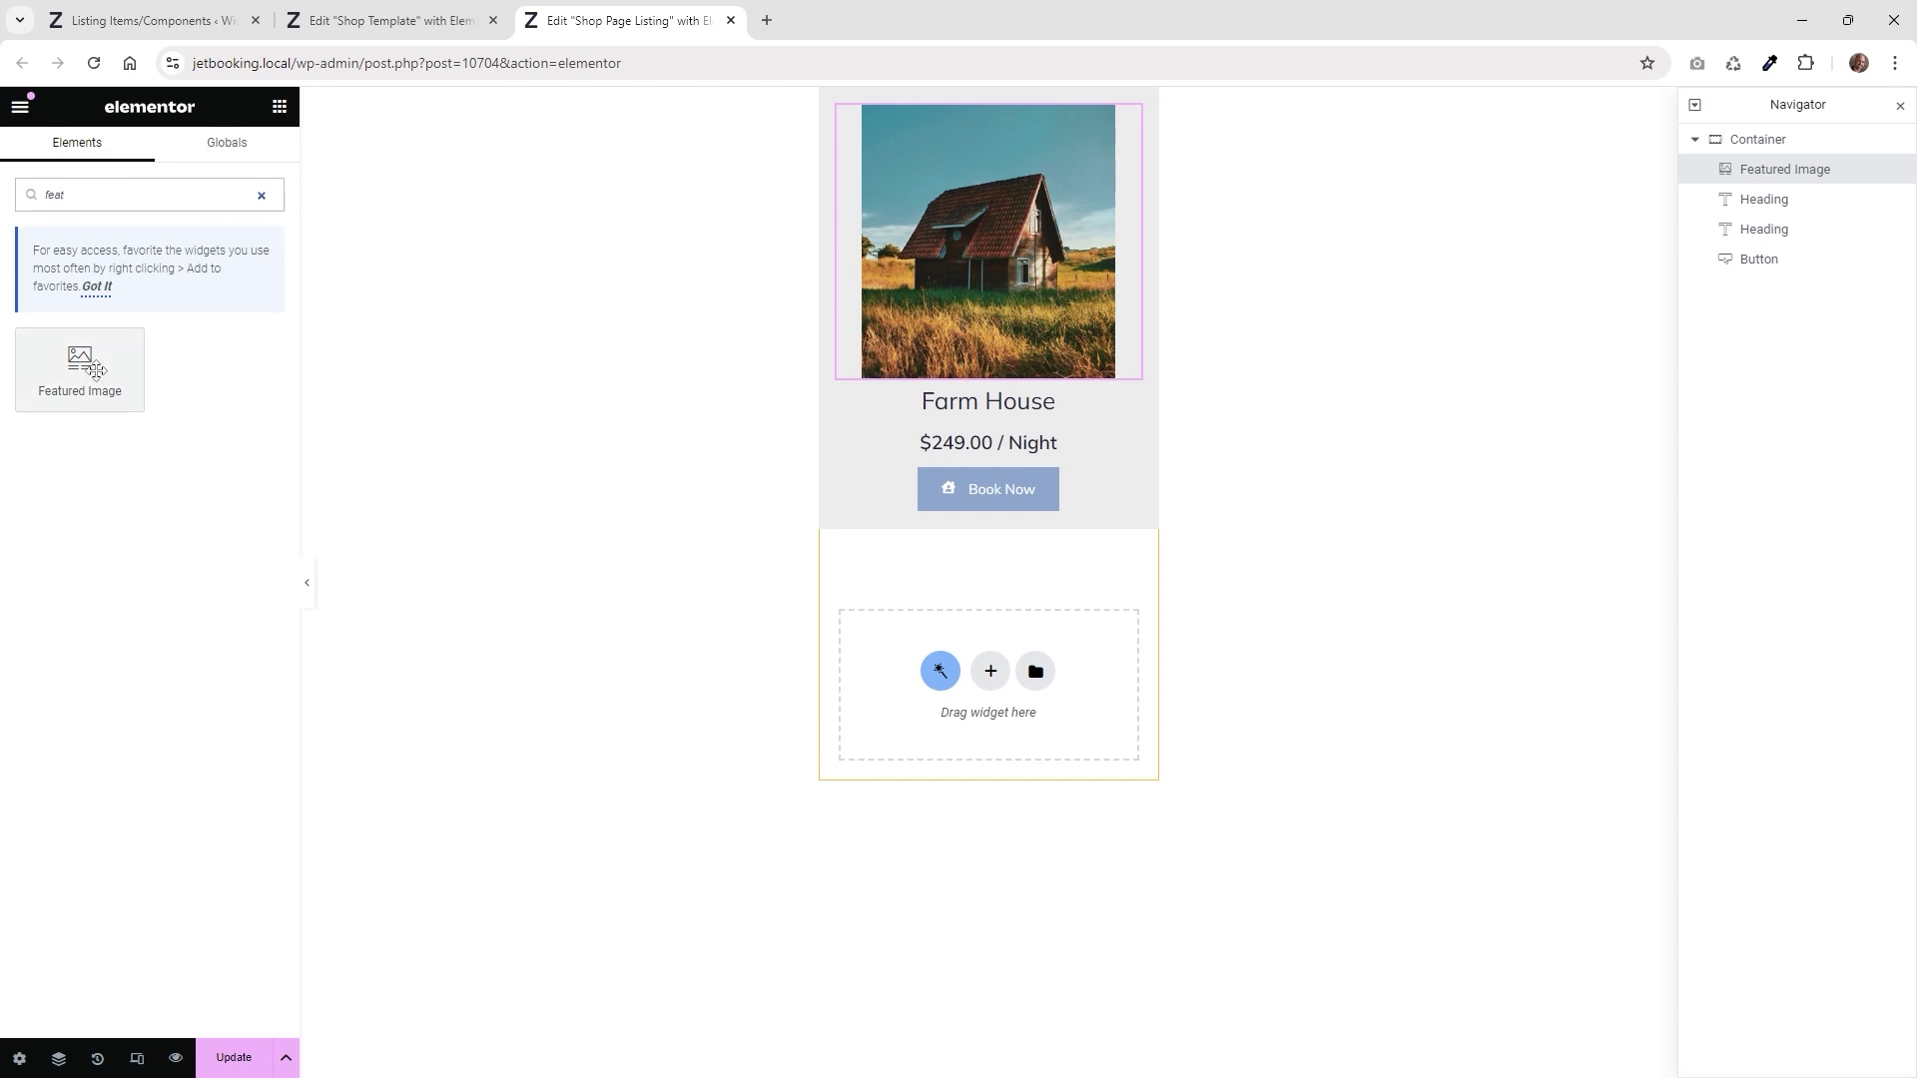
{"action": "left_click", "coordinate": [1130, 119]}
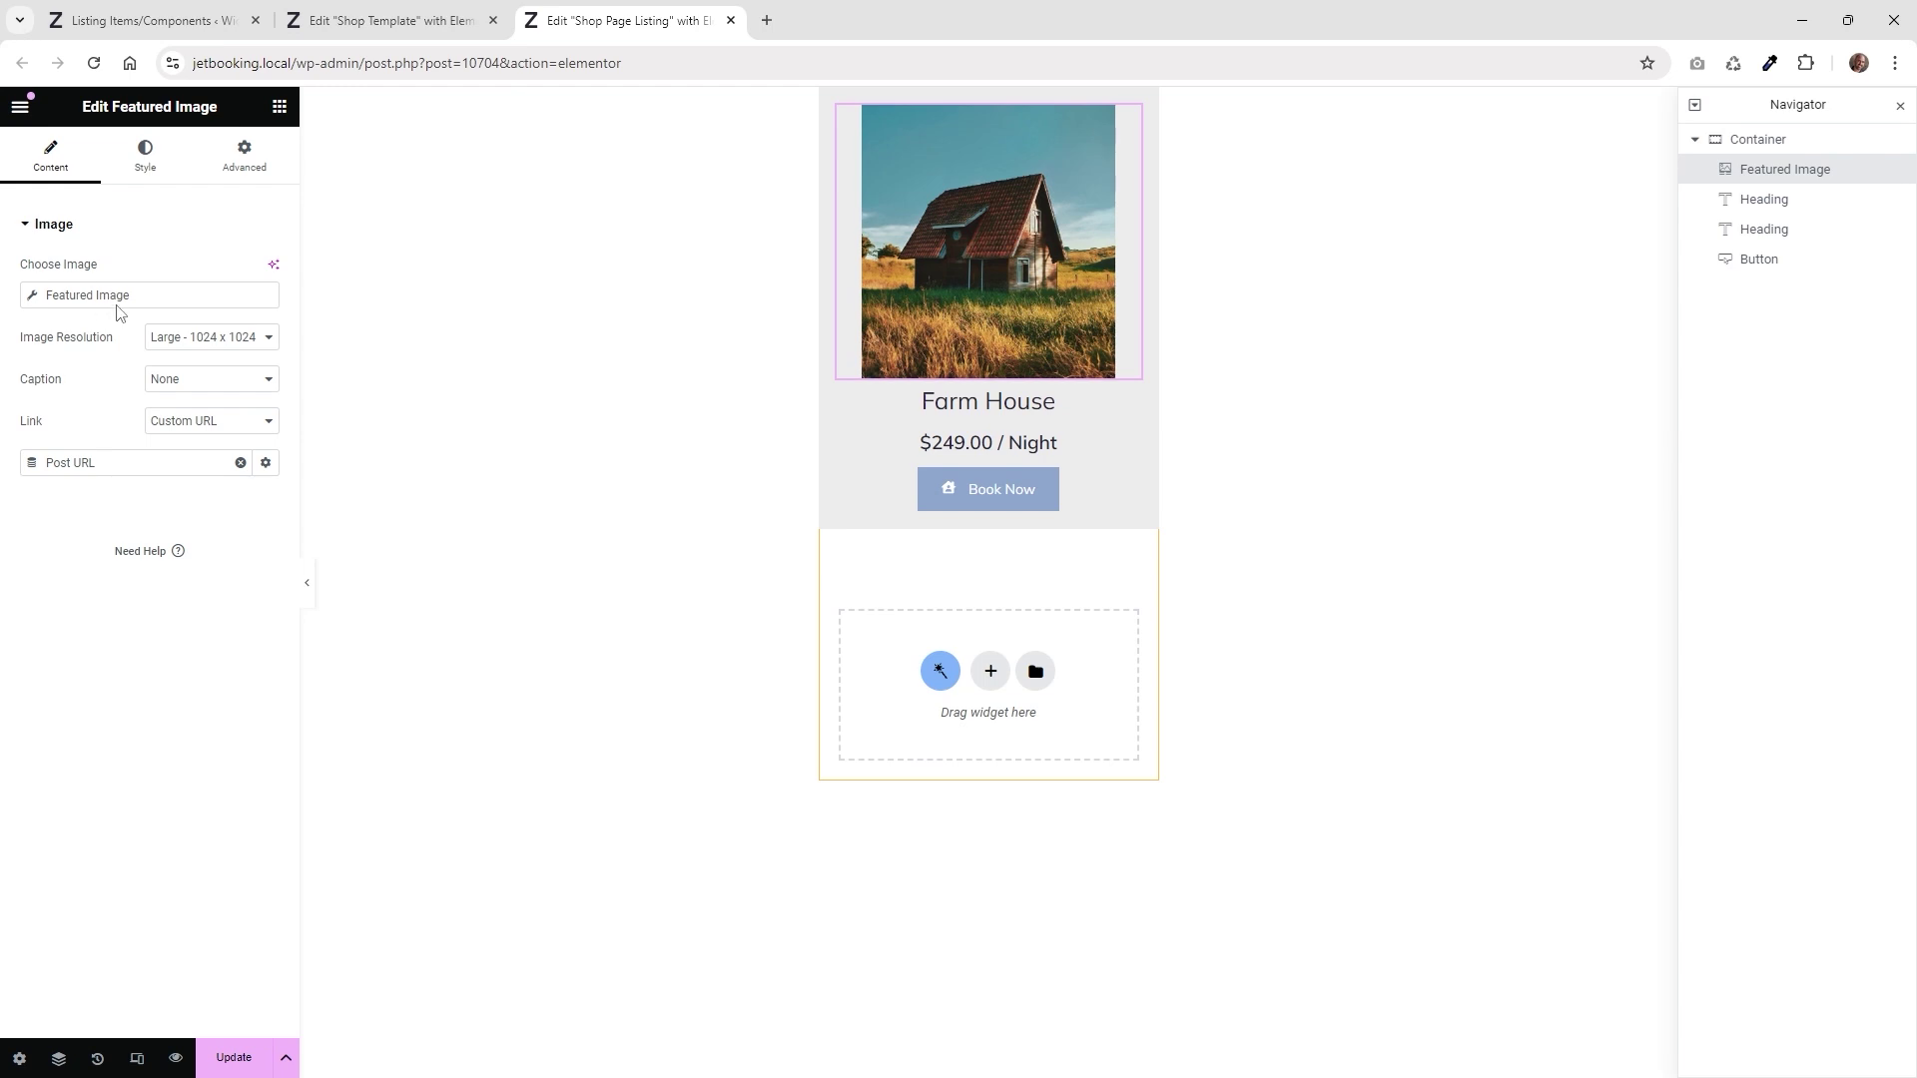
{"action": "left_click", "coordinate": [180, 340]}
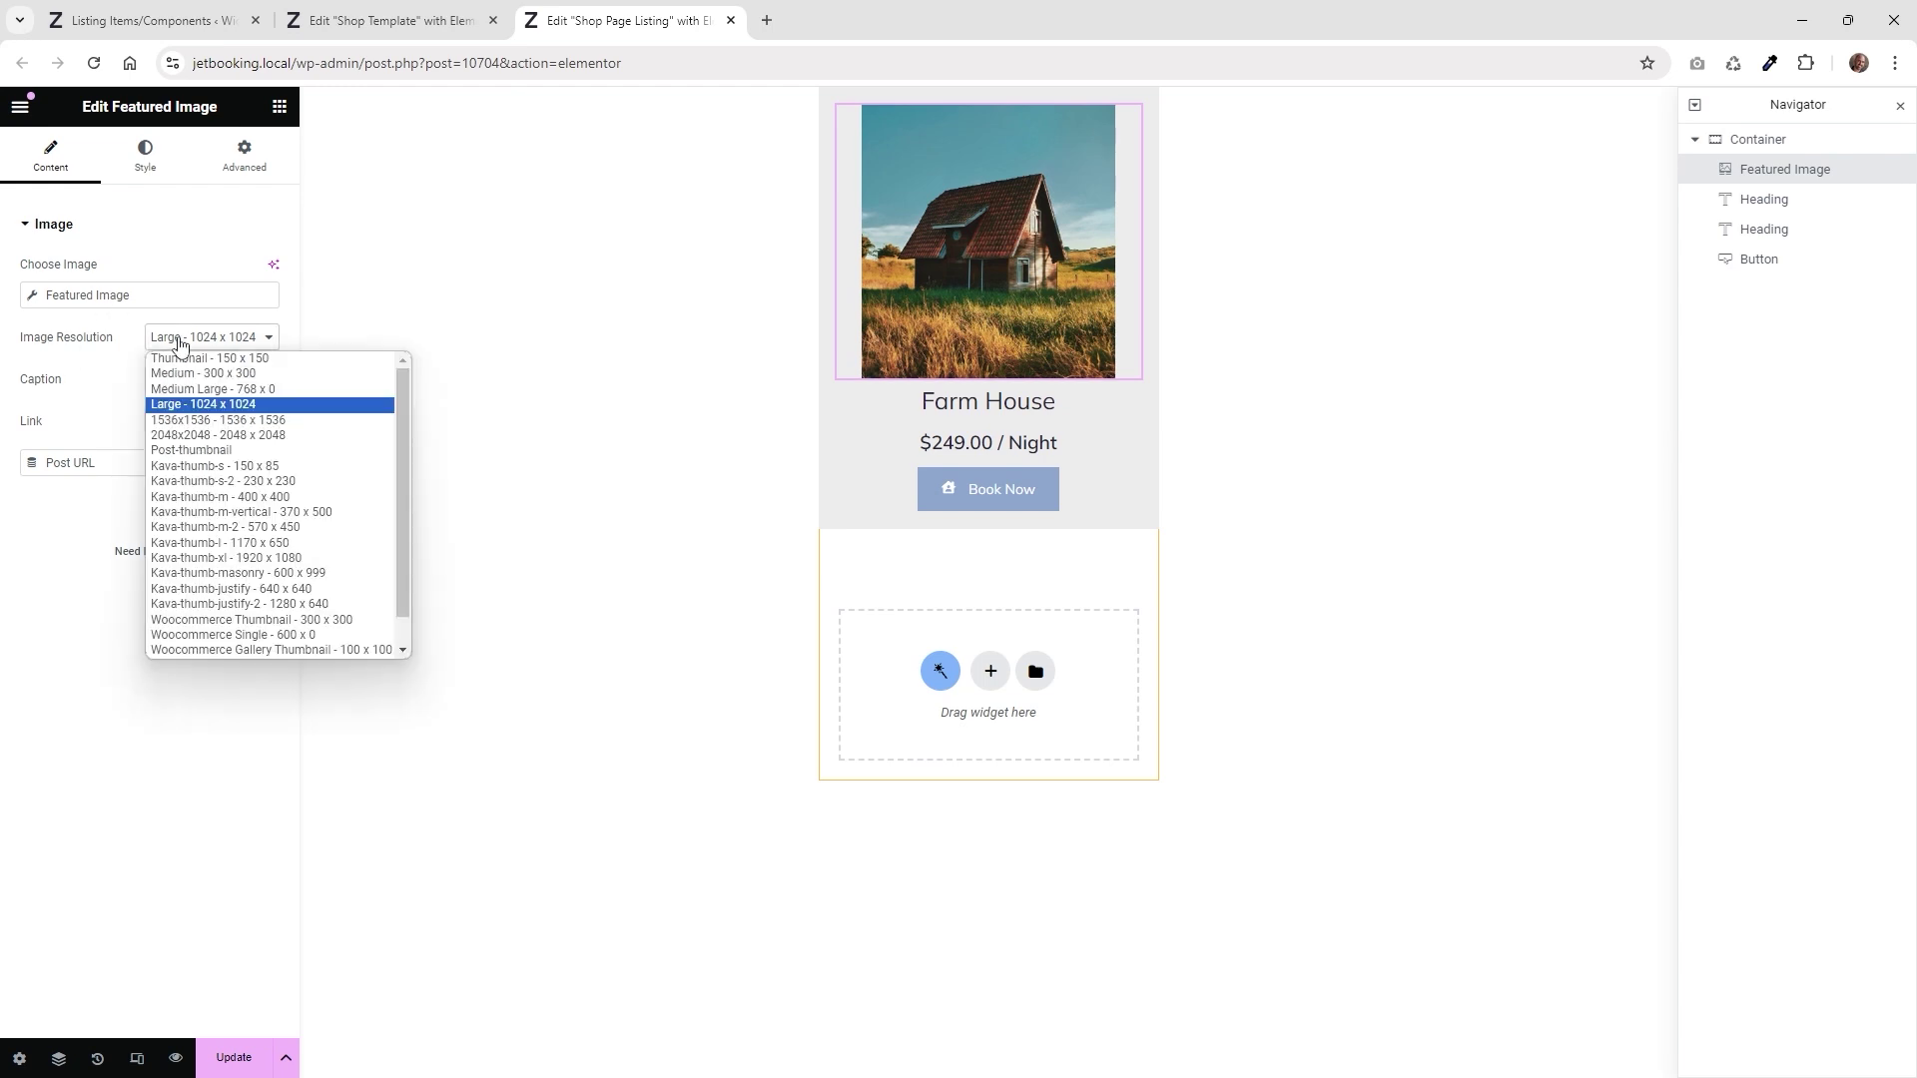
{"action": "left_click", "coordinate": [181, 344]}
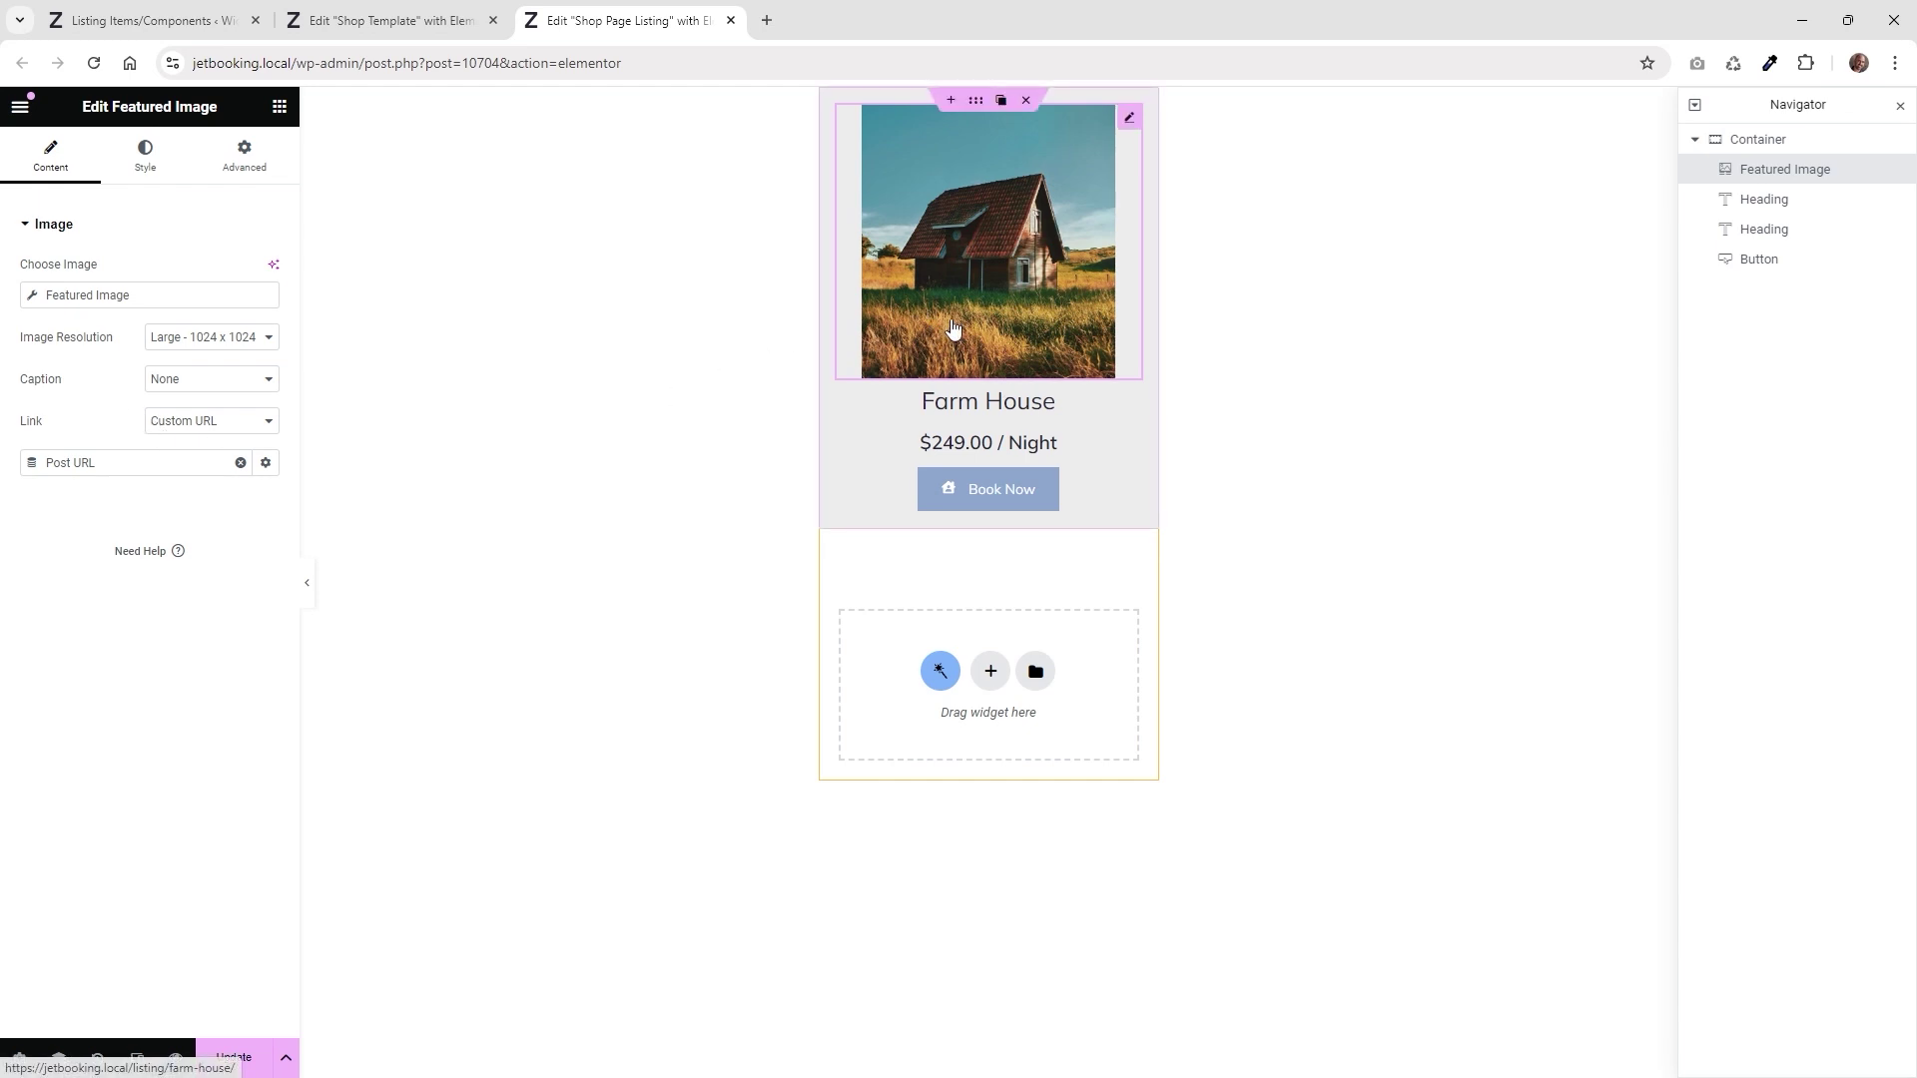
Link the listing's featured image to a custom URL using the Post URL dynamic tag
{"action": "left_click", "coordinate": [164, 420]}
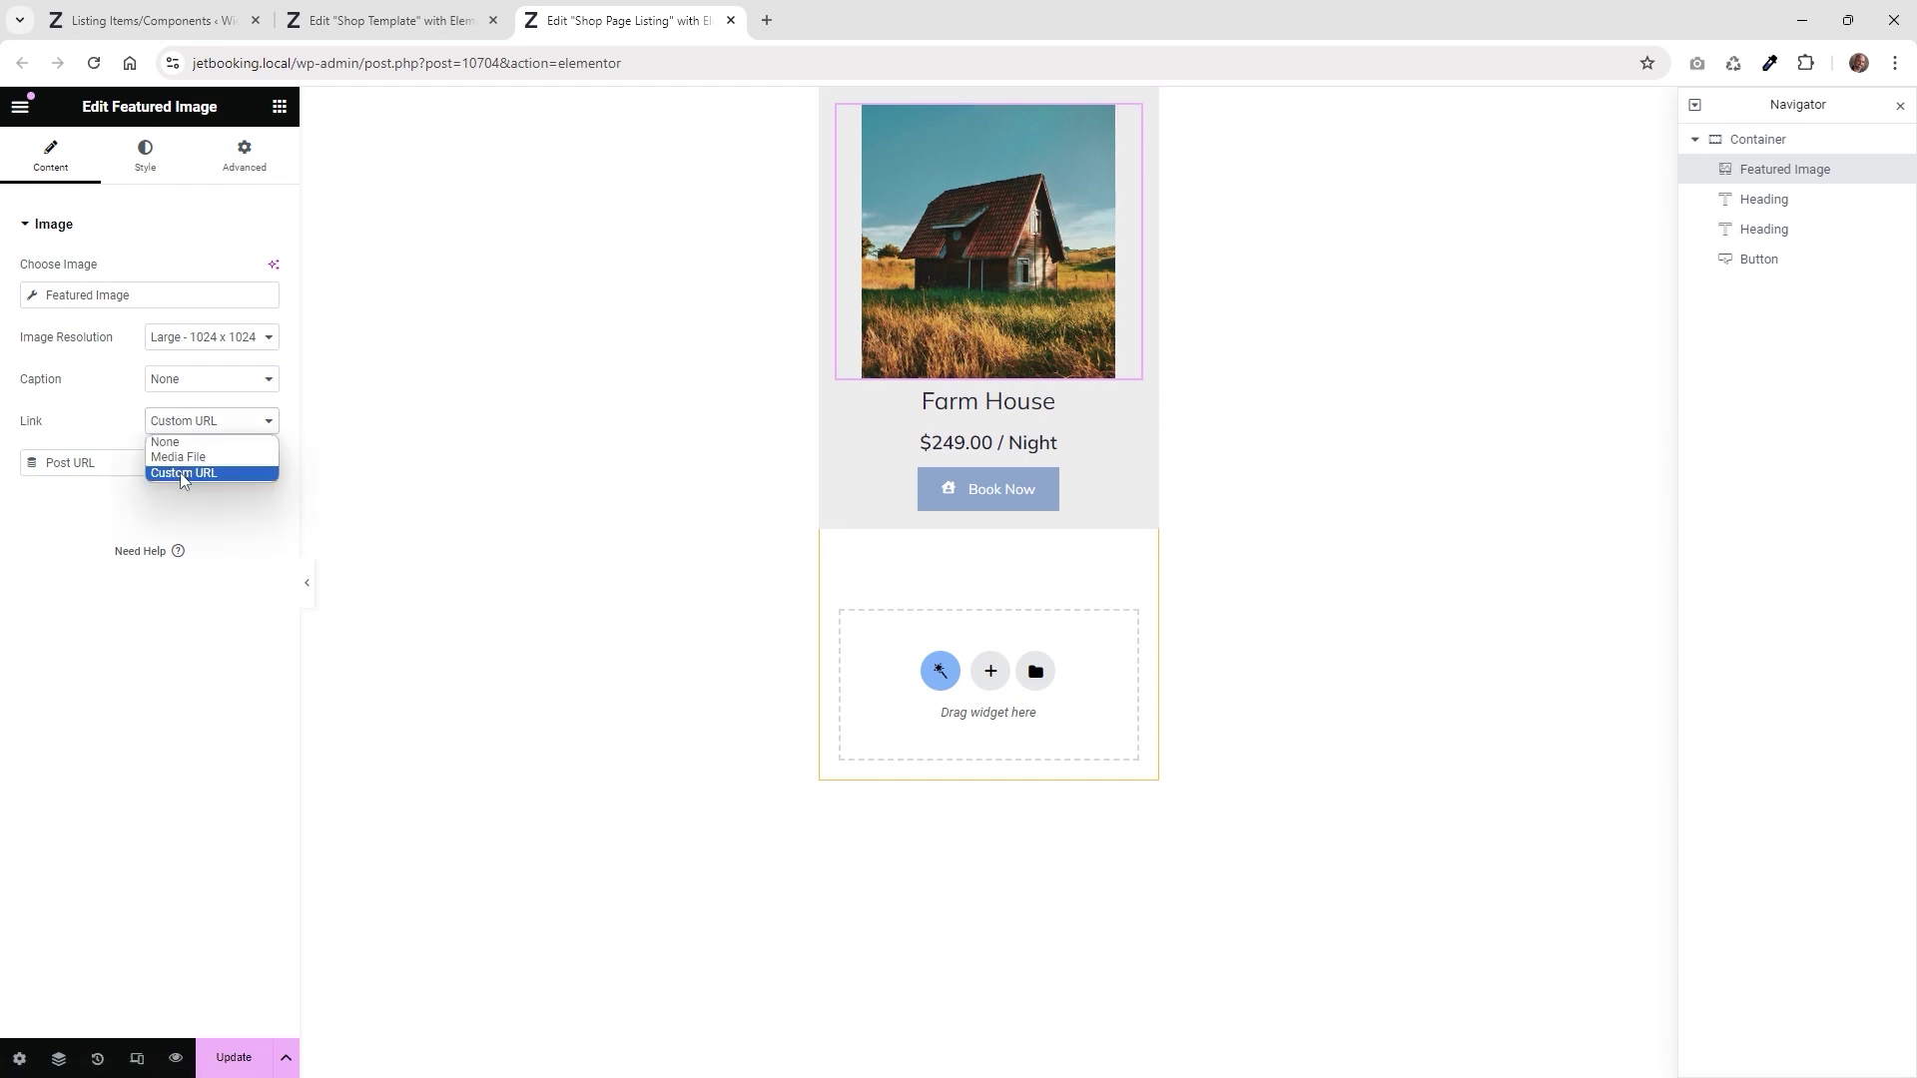
{"action": "left_click", "coordinate": [182, 471]}
{"action": "left_click", "coordinate": [240, 465]}
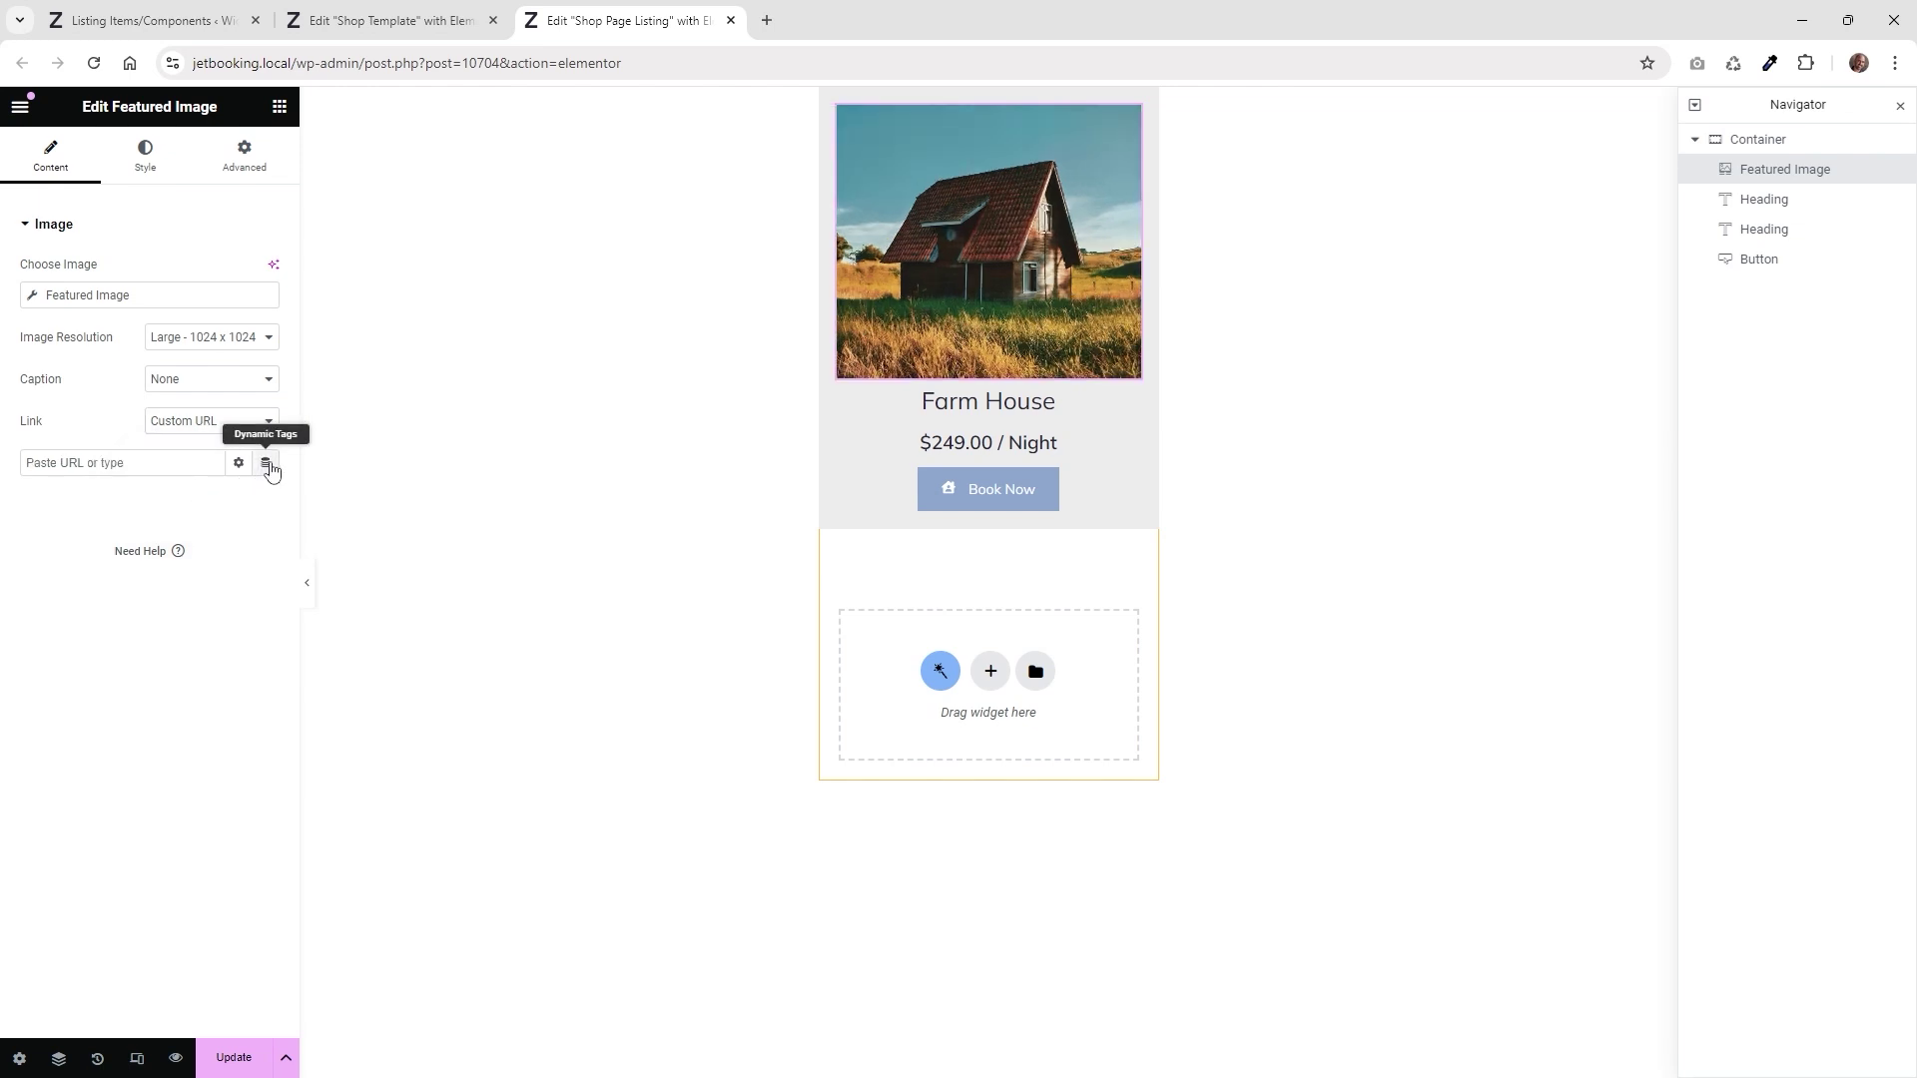
{"action": "left_click", "coordinate": [265, 464]}
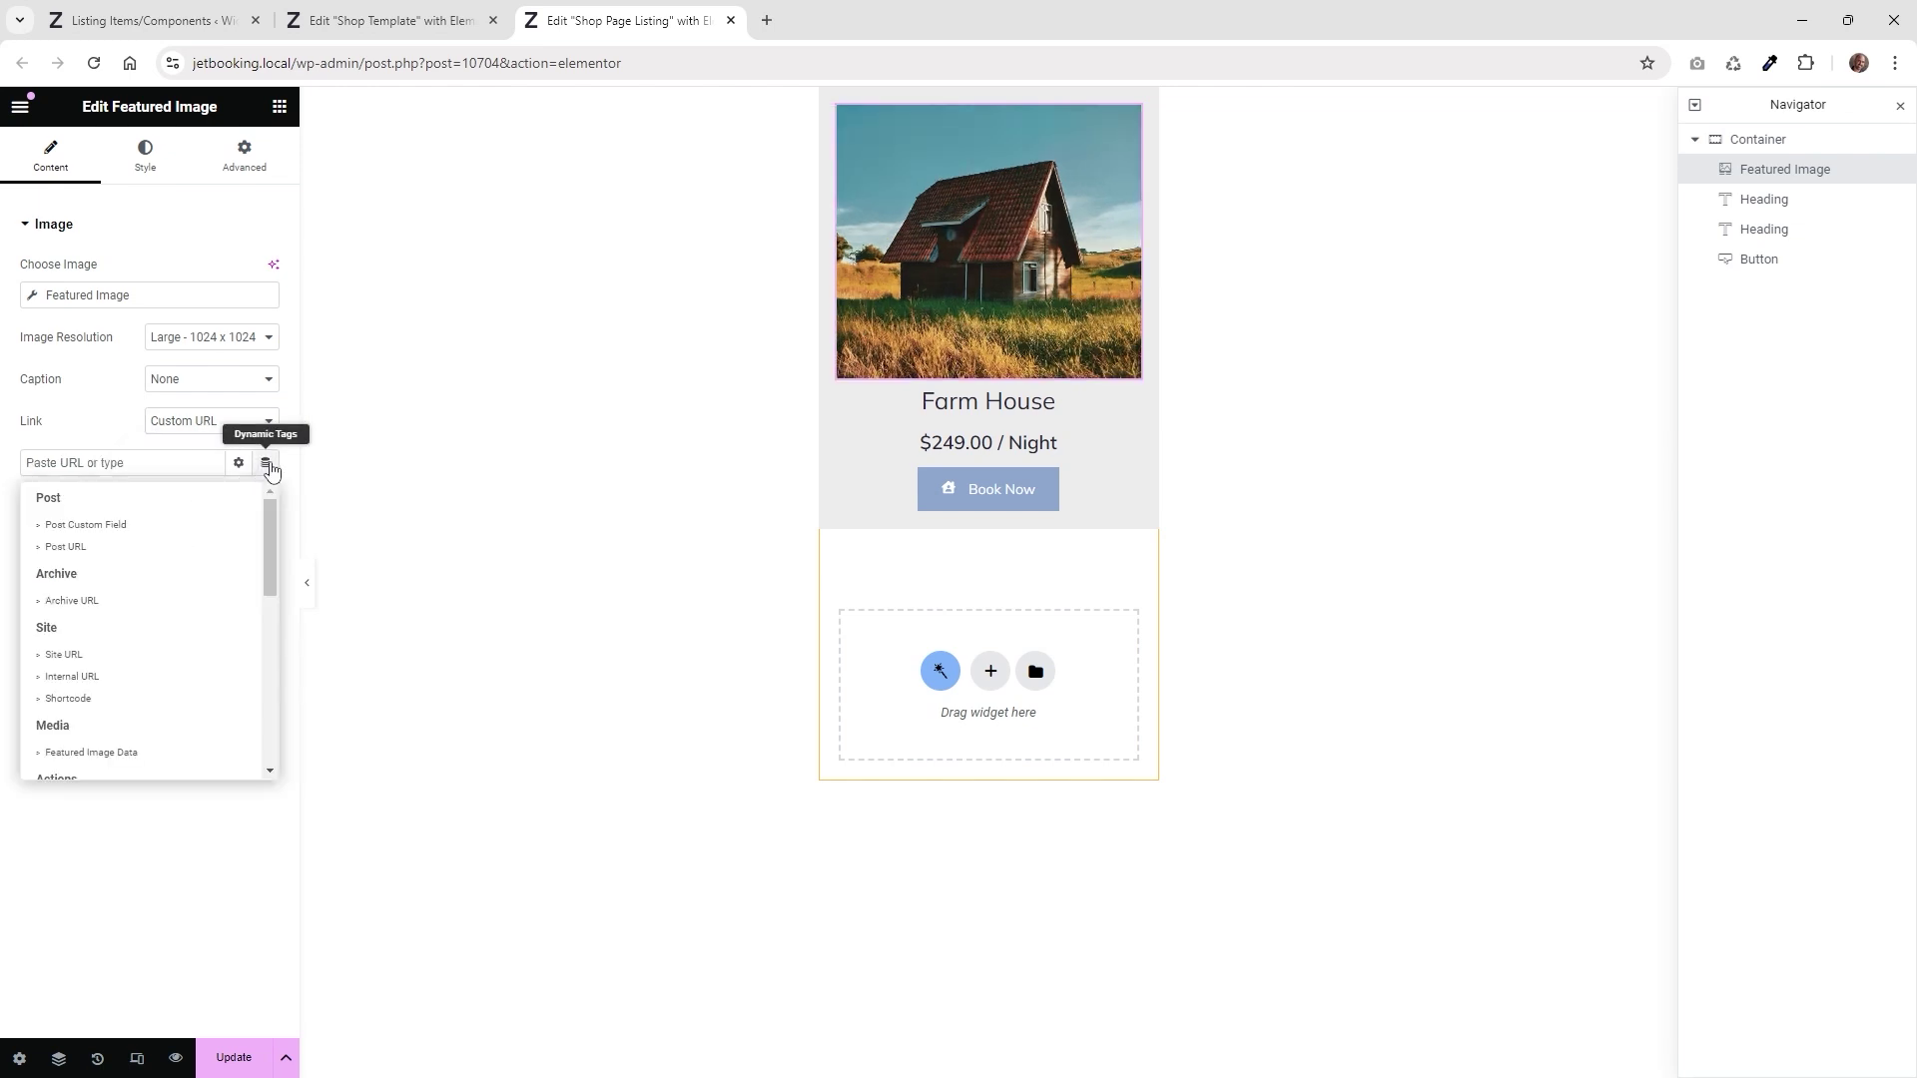
{"action": "left_click", "coordinate": [88, 548]}
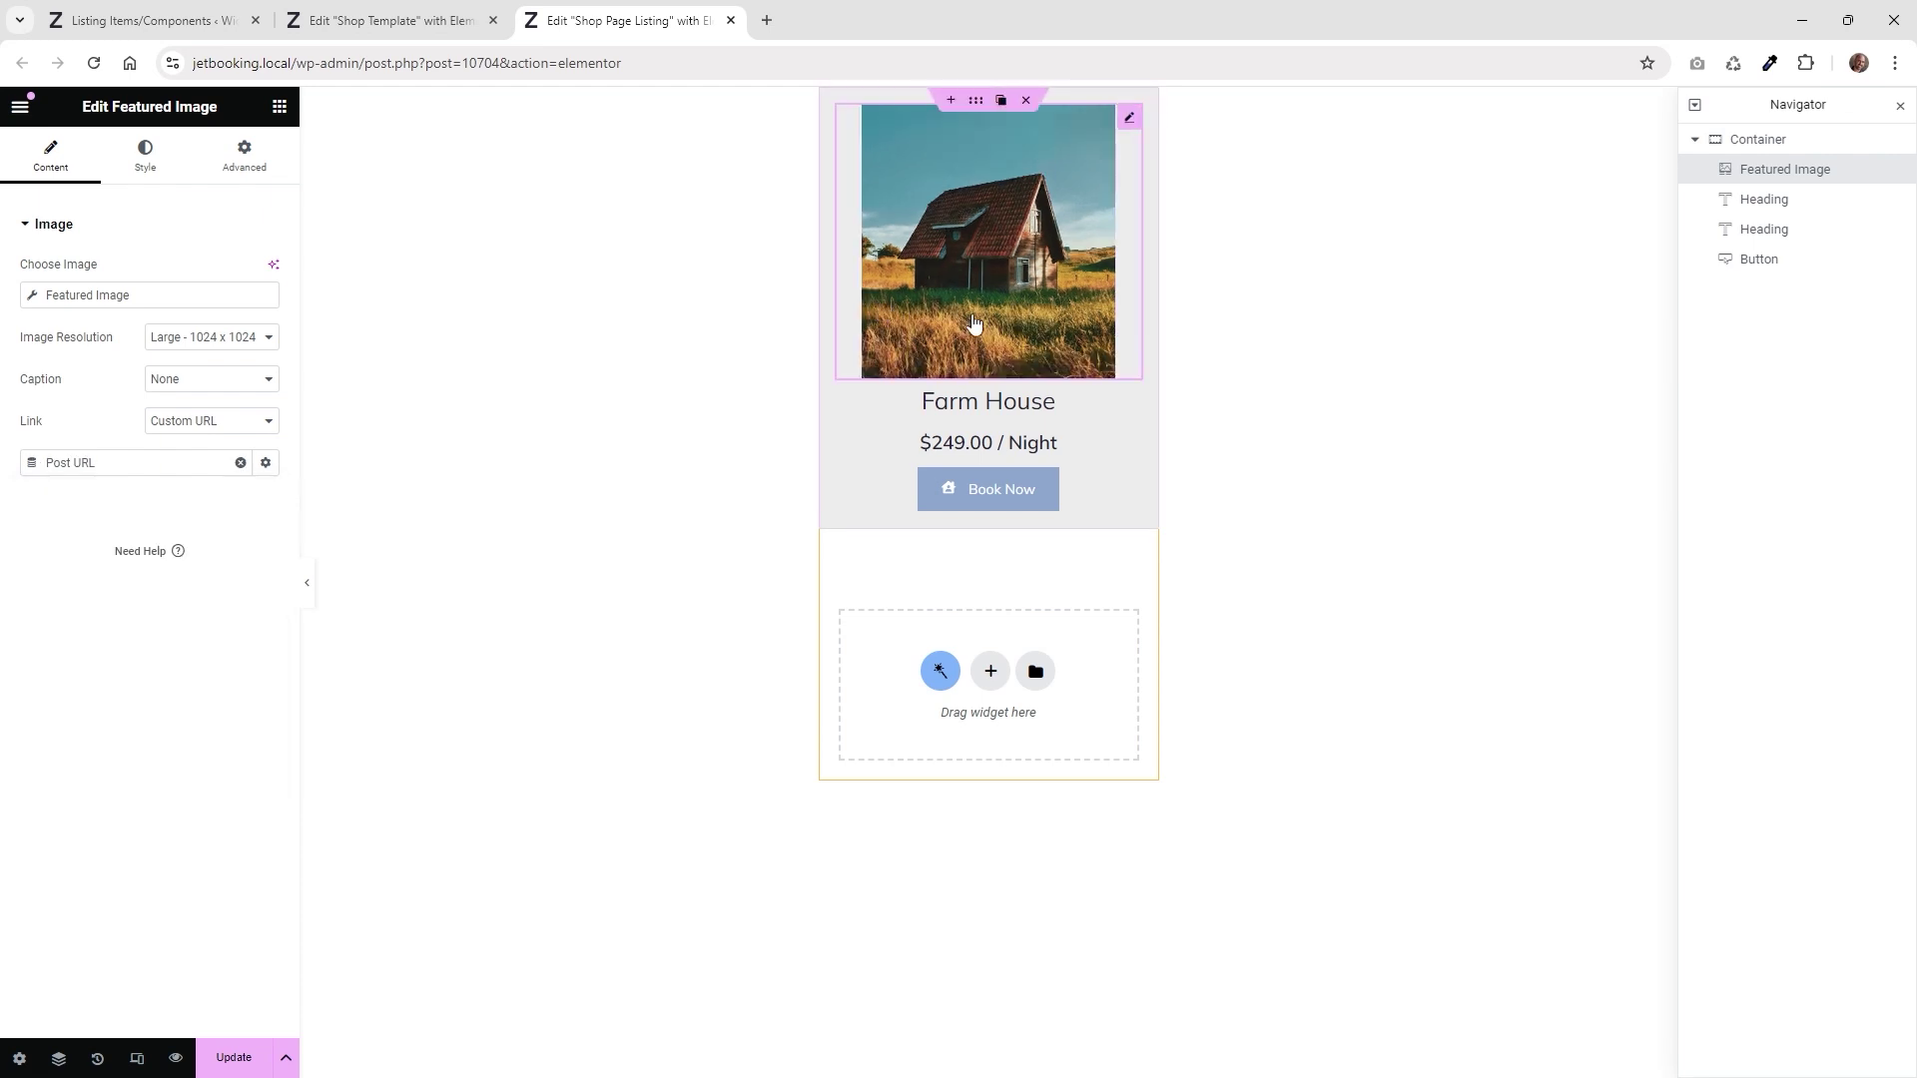
Replace the title of the first heading in the listing with the WooCommerce Product Title dynamic tag
{"action": "left_click", "coordinate": [1764, 198]}
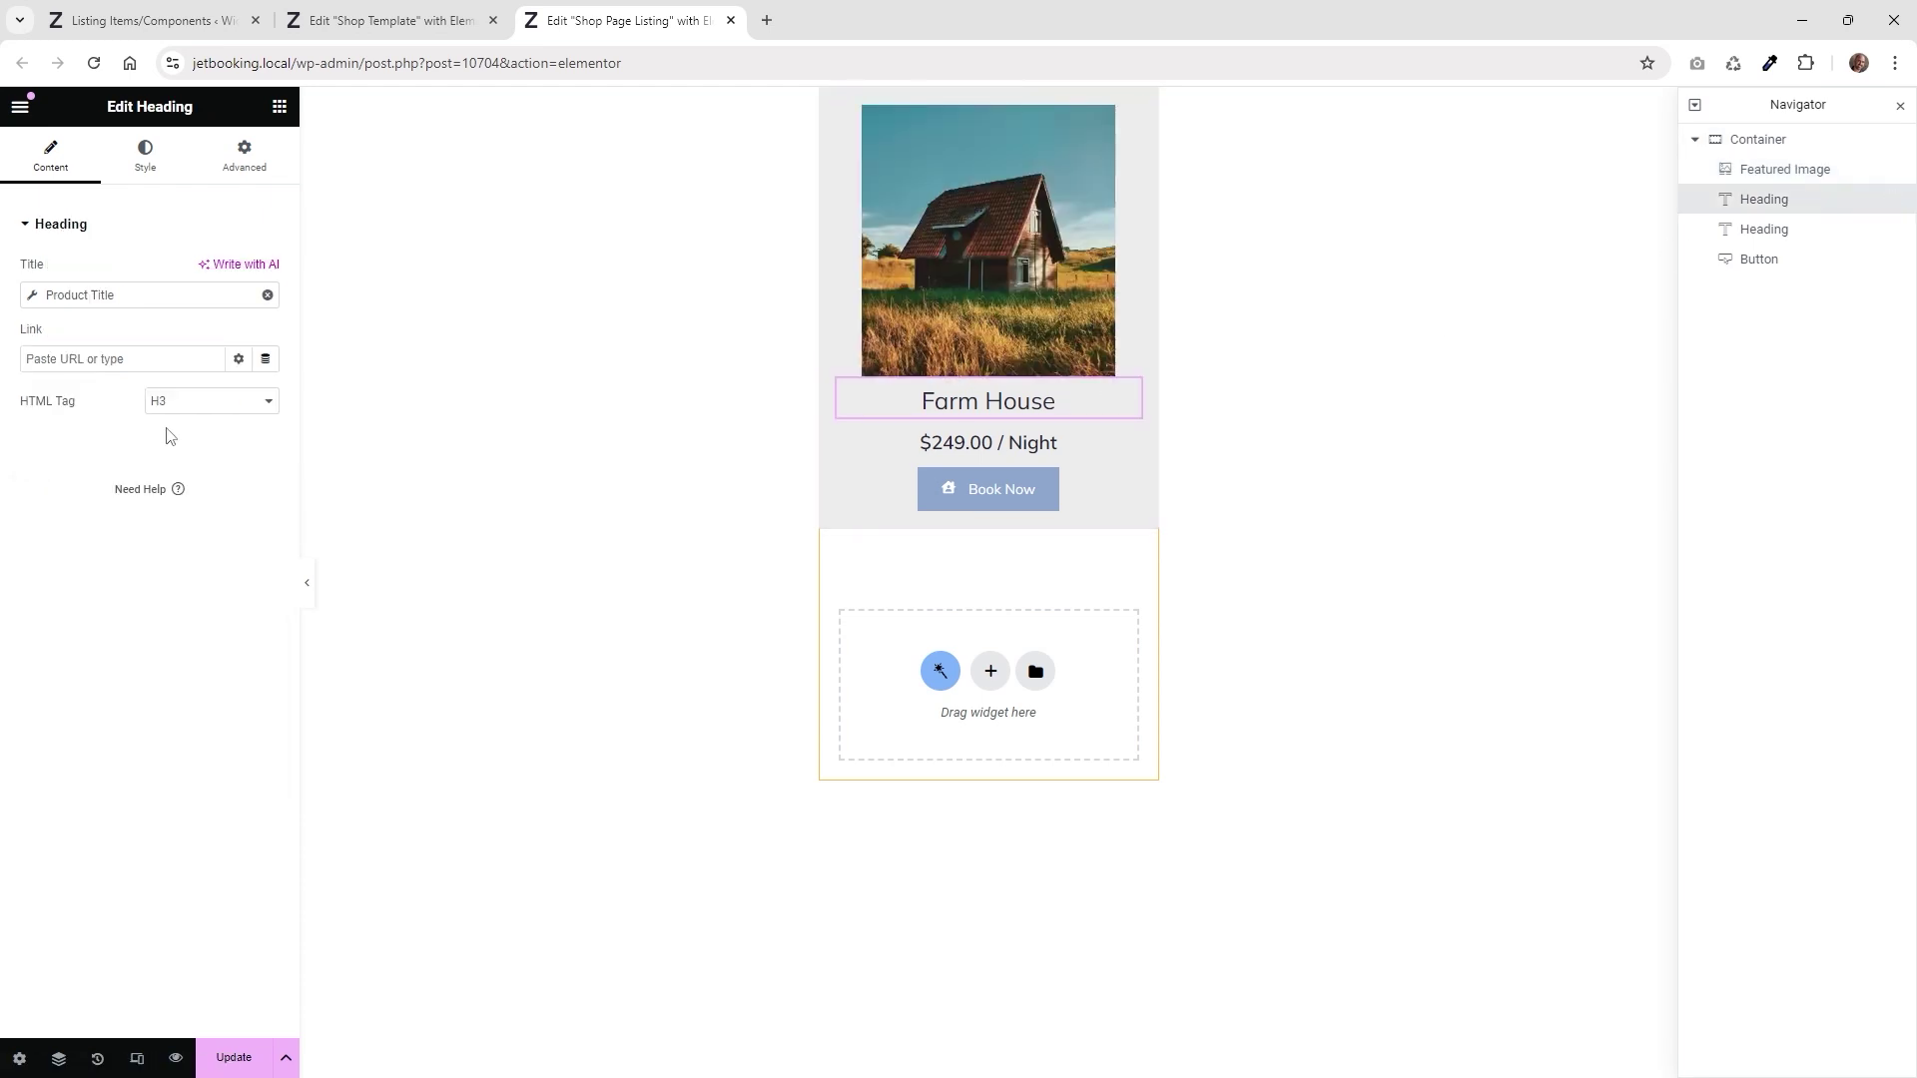
{"action": "left_click", "coordinate": [267, 296]}
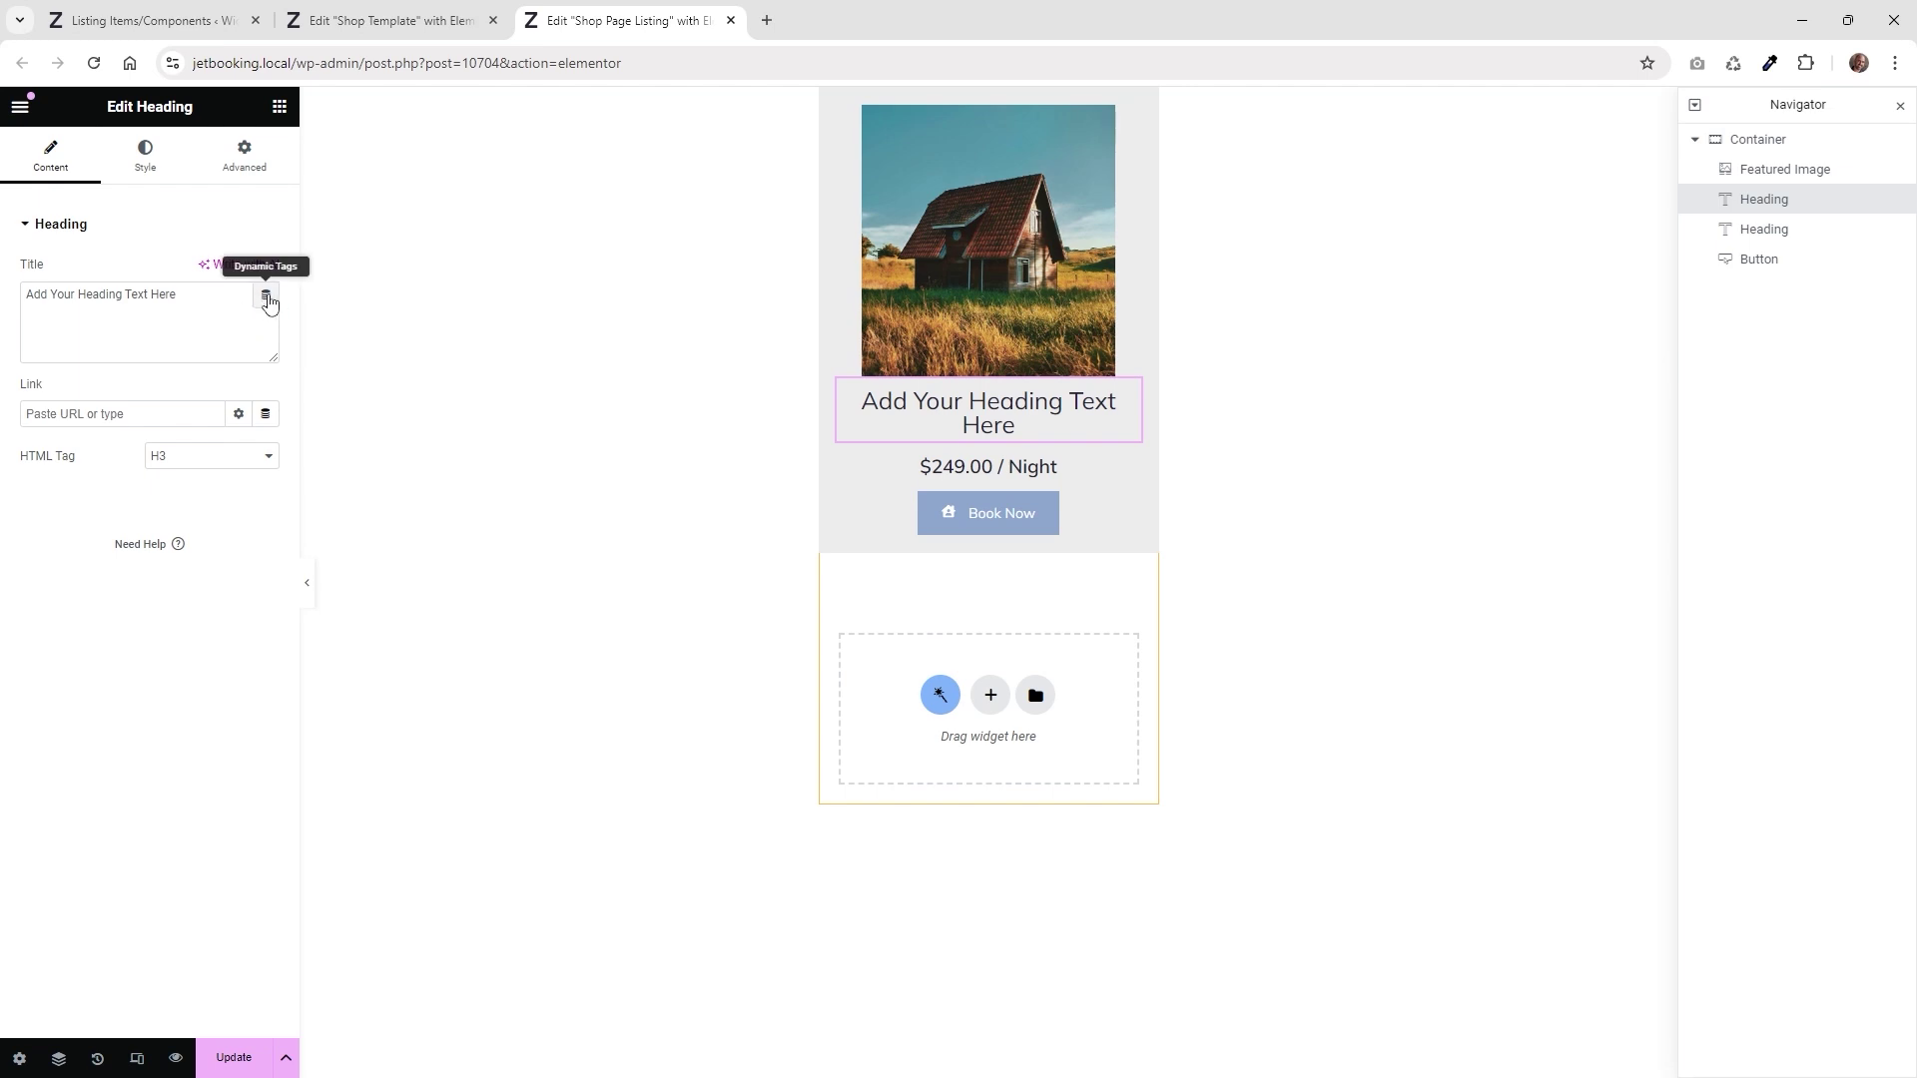
{"action": "left_click", "coordinate": [266, 299]}
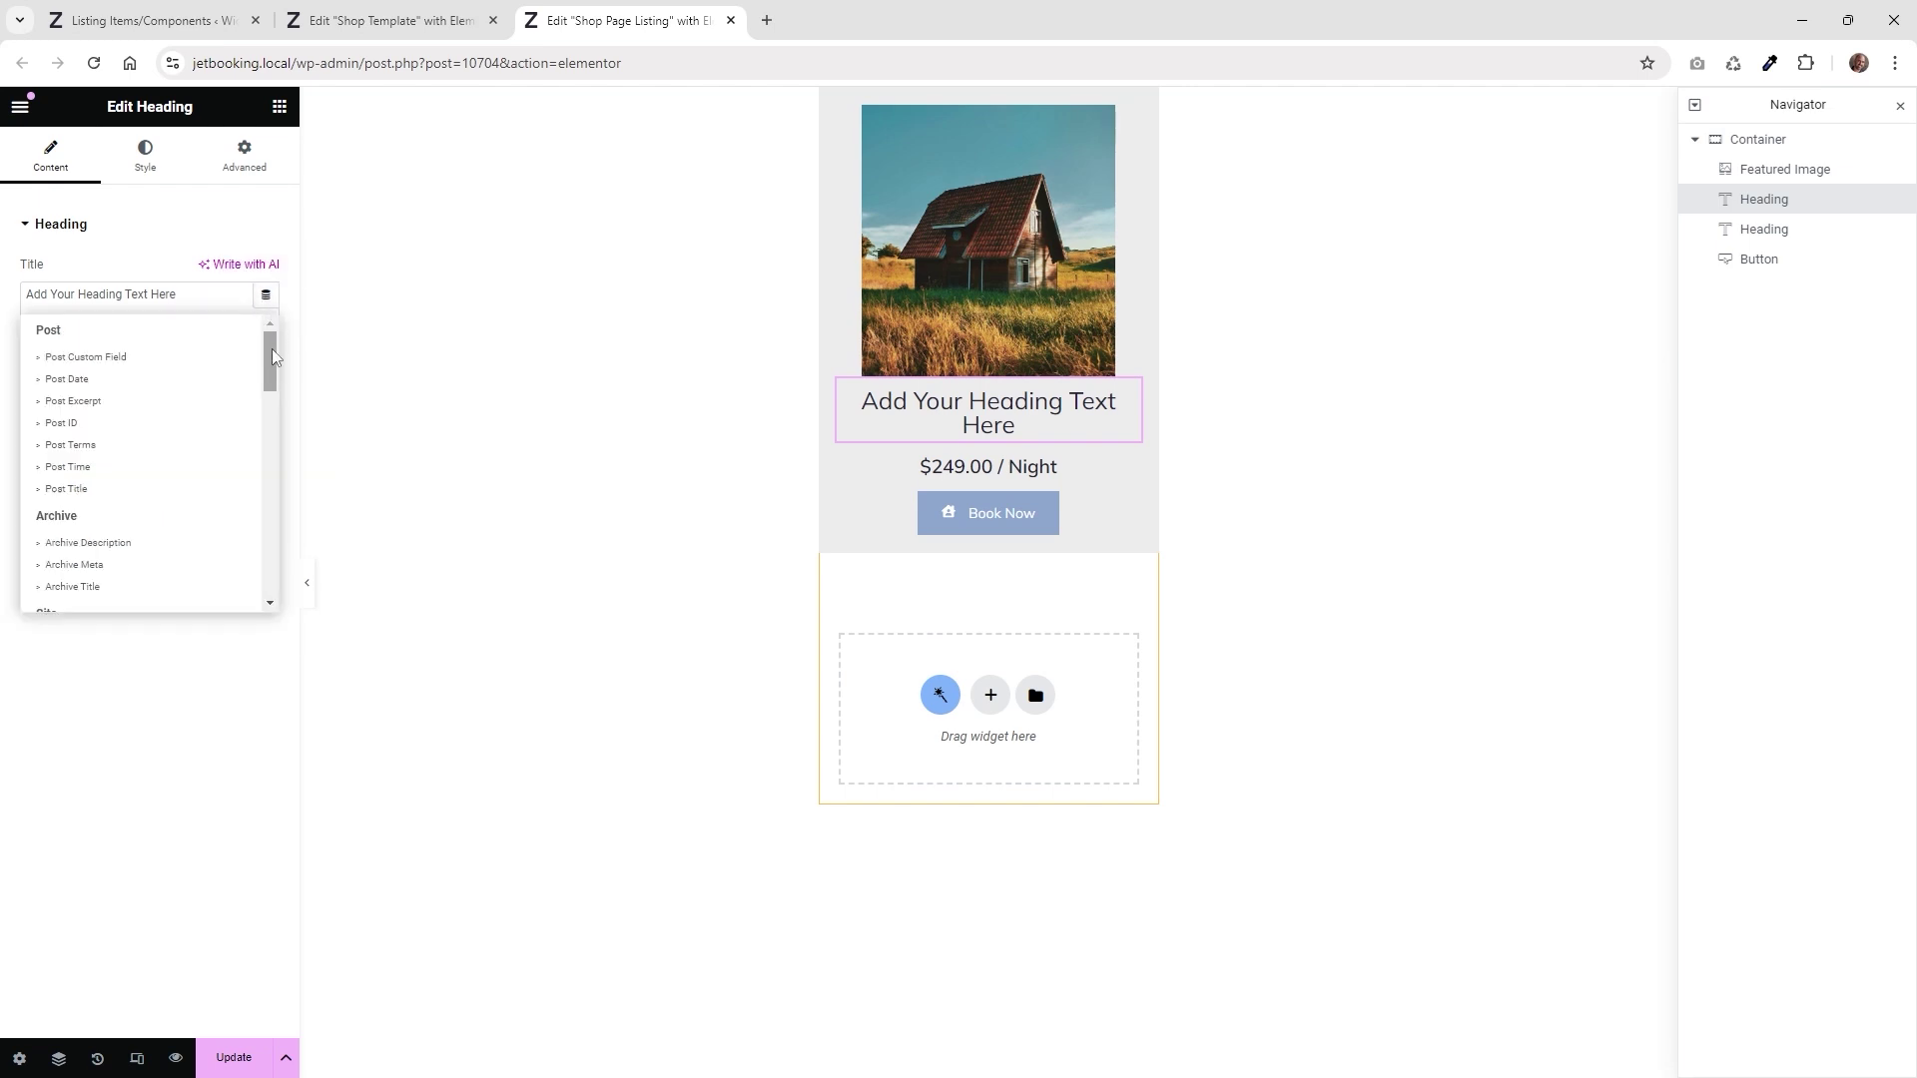
{"action": "left_click_drag", "start_coordinate": [273, 357], "coordinate": [215, 506]}
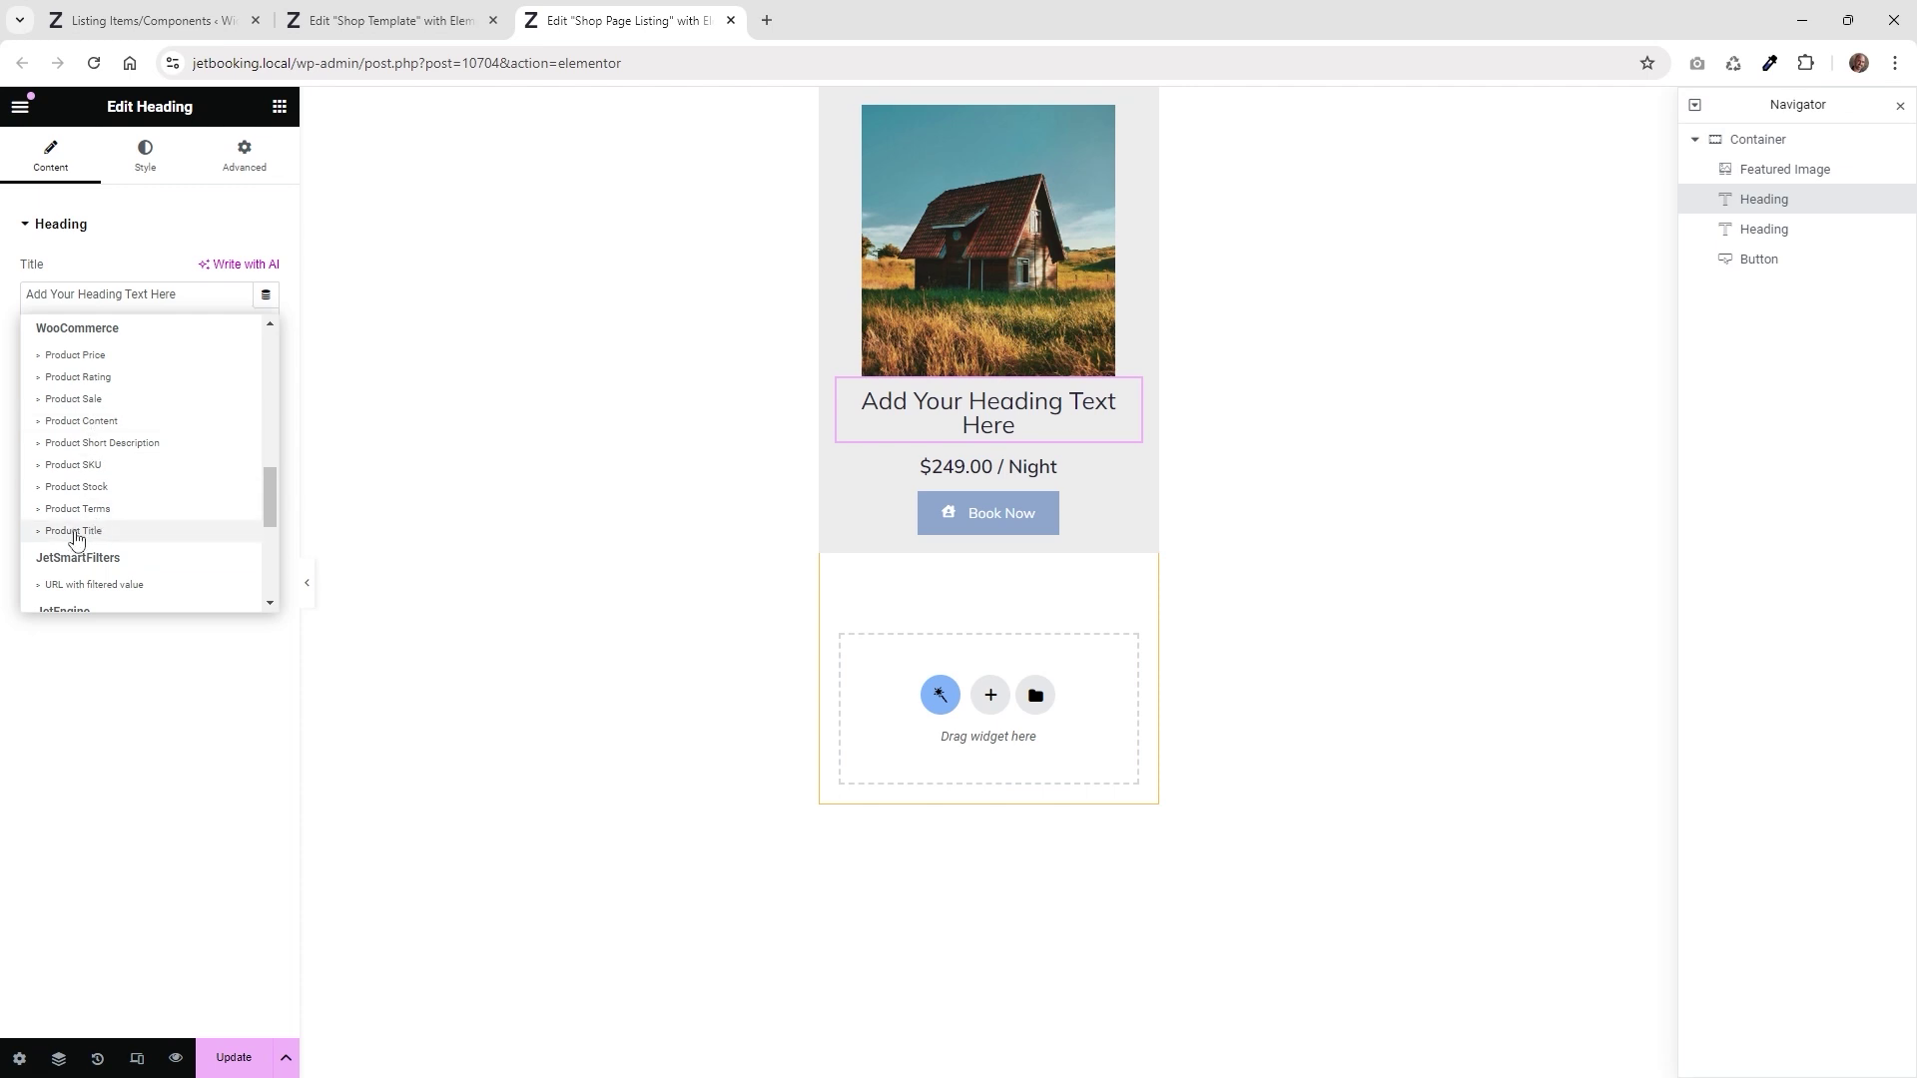
{"action": "scroll", "coordinate": [119, 540], "scroll_direction": "up", "scroll_amount": 7}
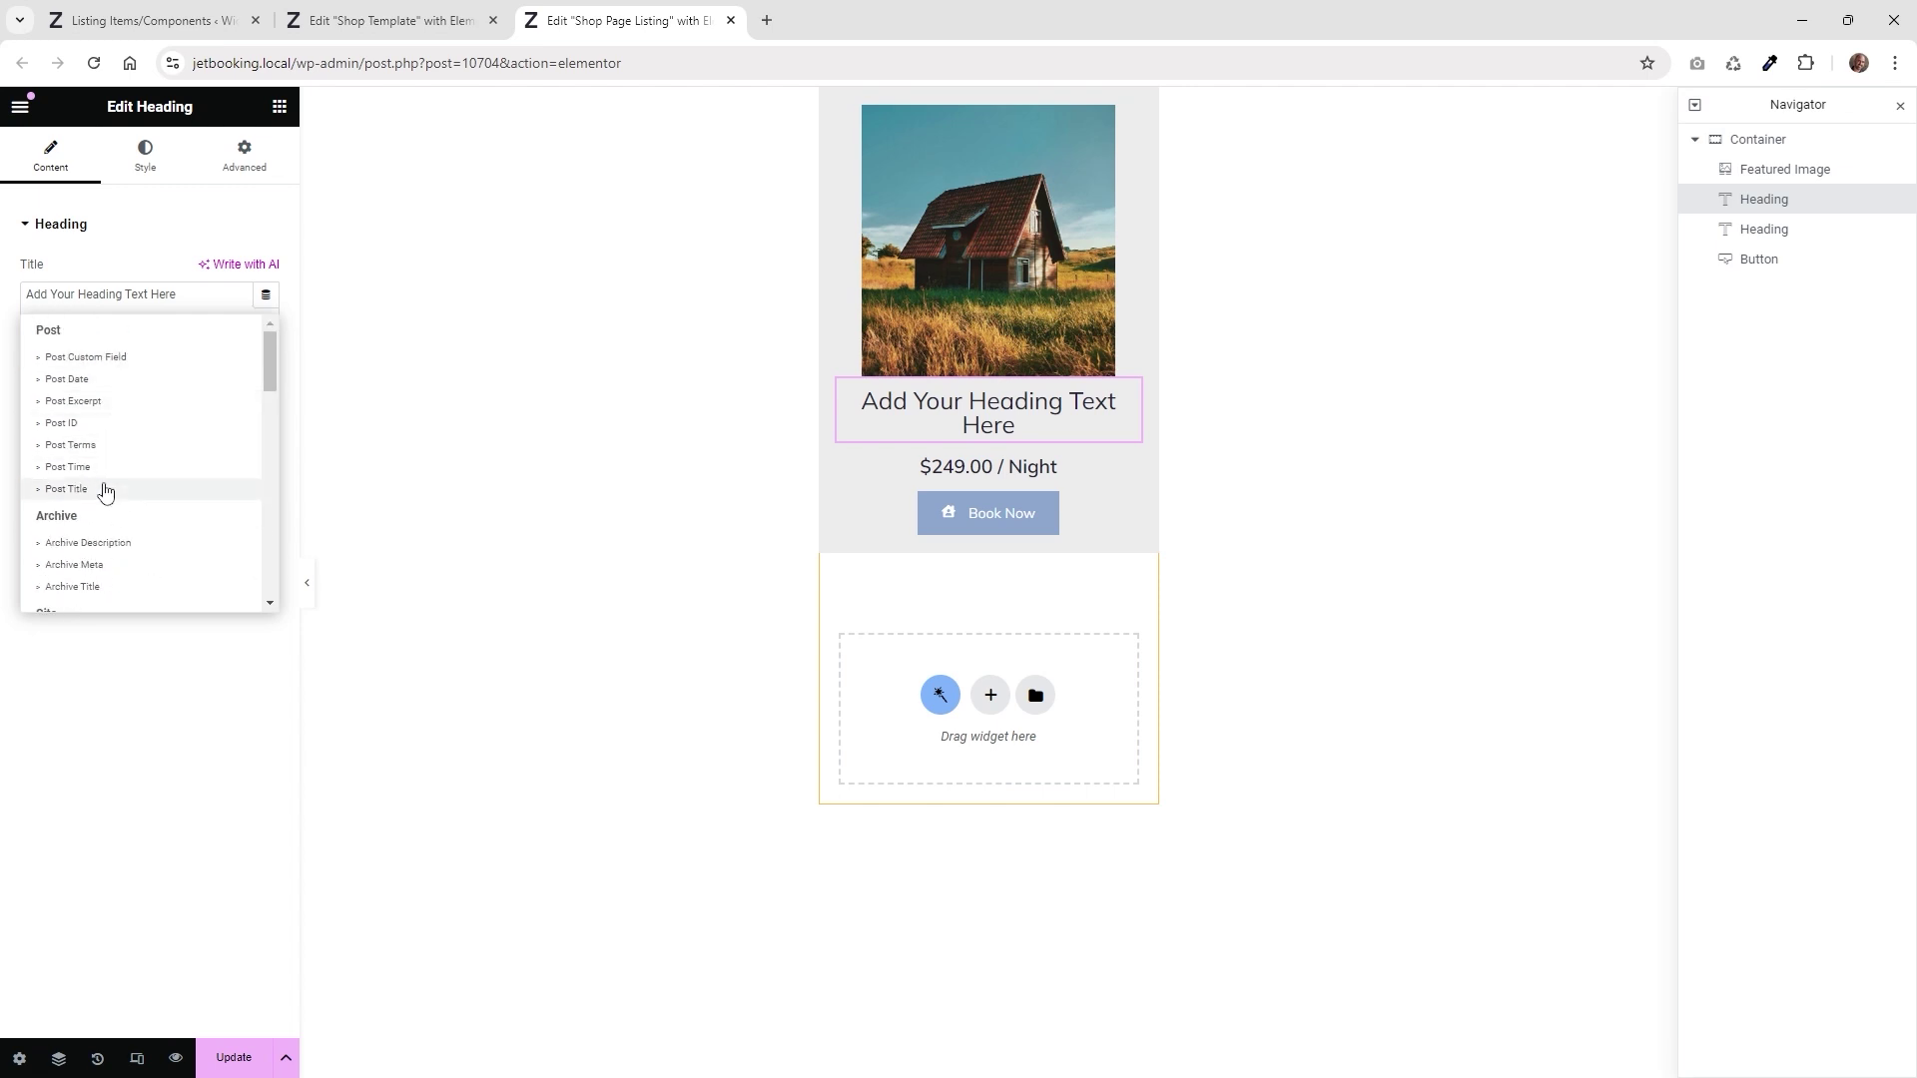
{"action": "scroll", "coordinate": [108, 494], "scroll_direction": "down", "scroll_amount": 6}
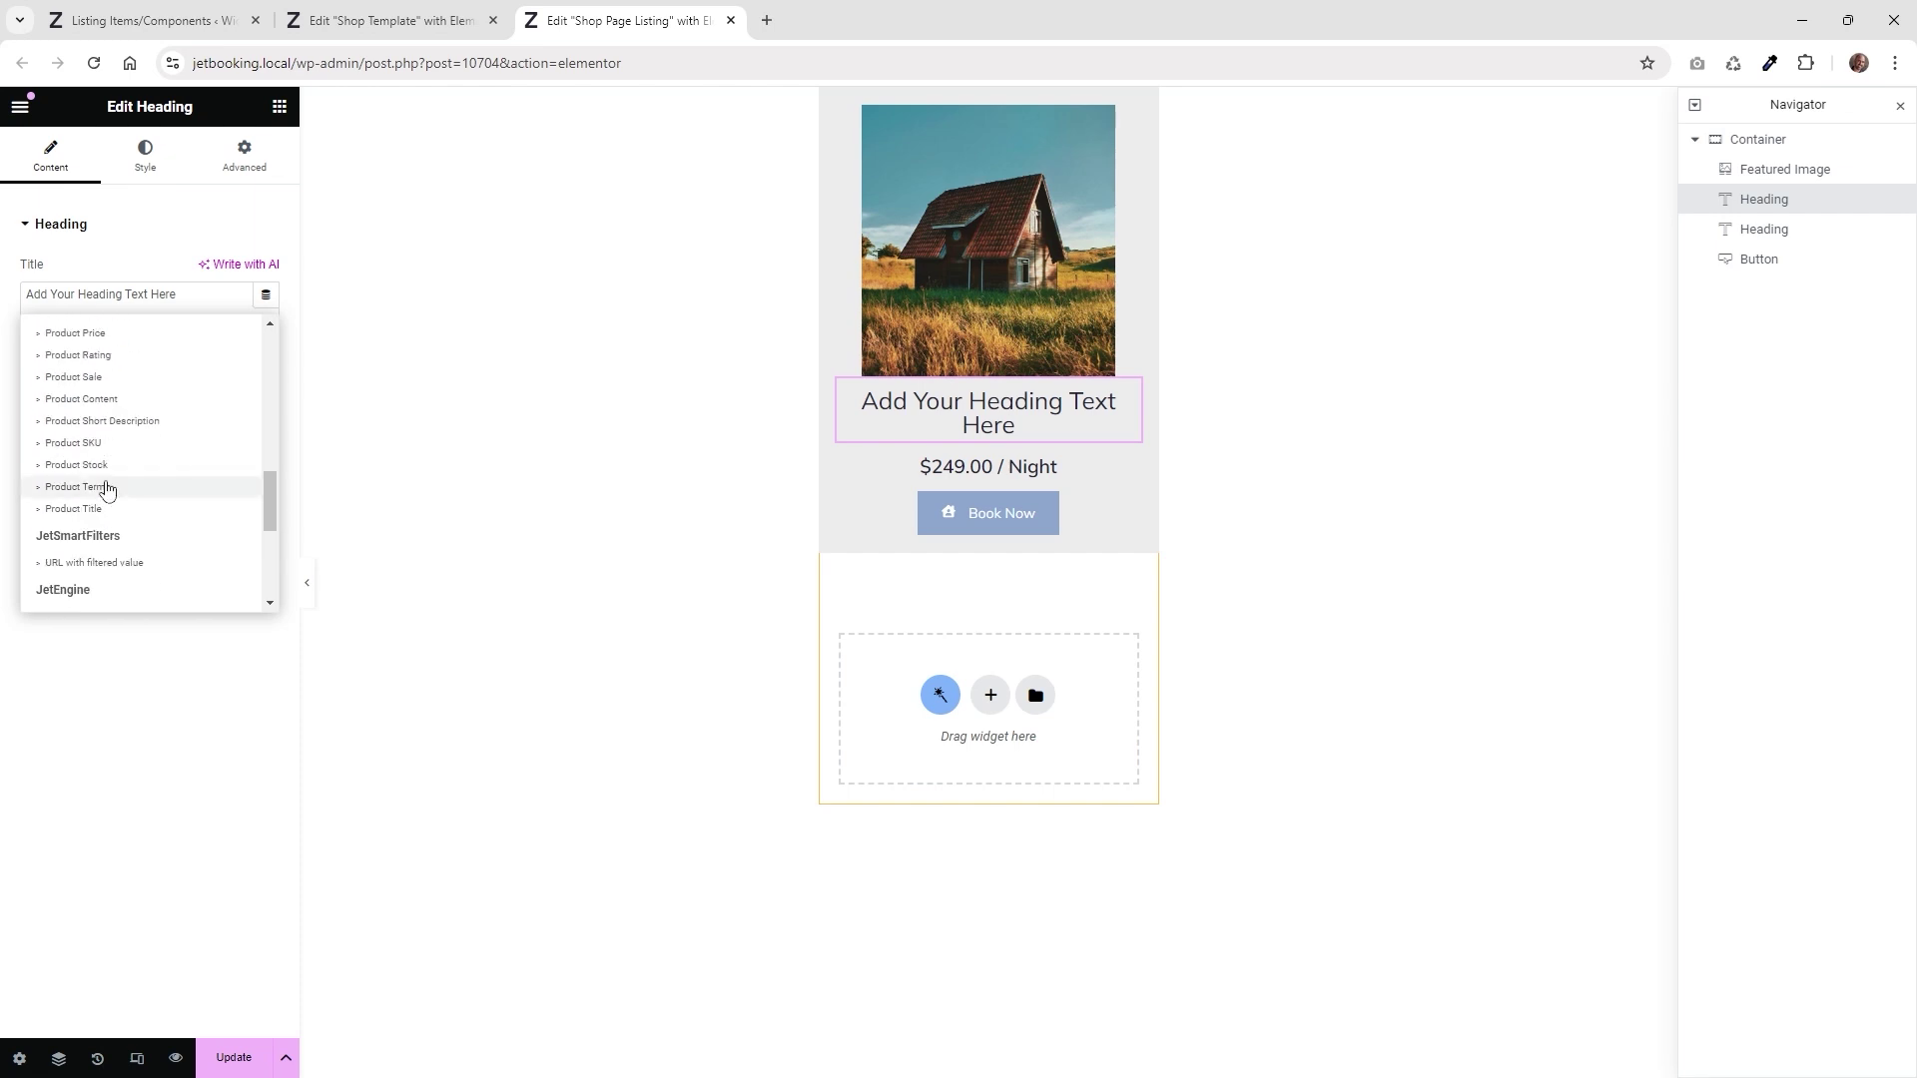
{"action": "left_click", "coordinate": [115, 511]}
Clear the price heading's title and assign the WooCommerce Product Price dynamic tag to it
{"action": "left_click", "coordinate": [1129, 435]}
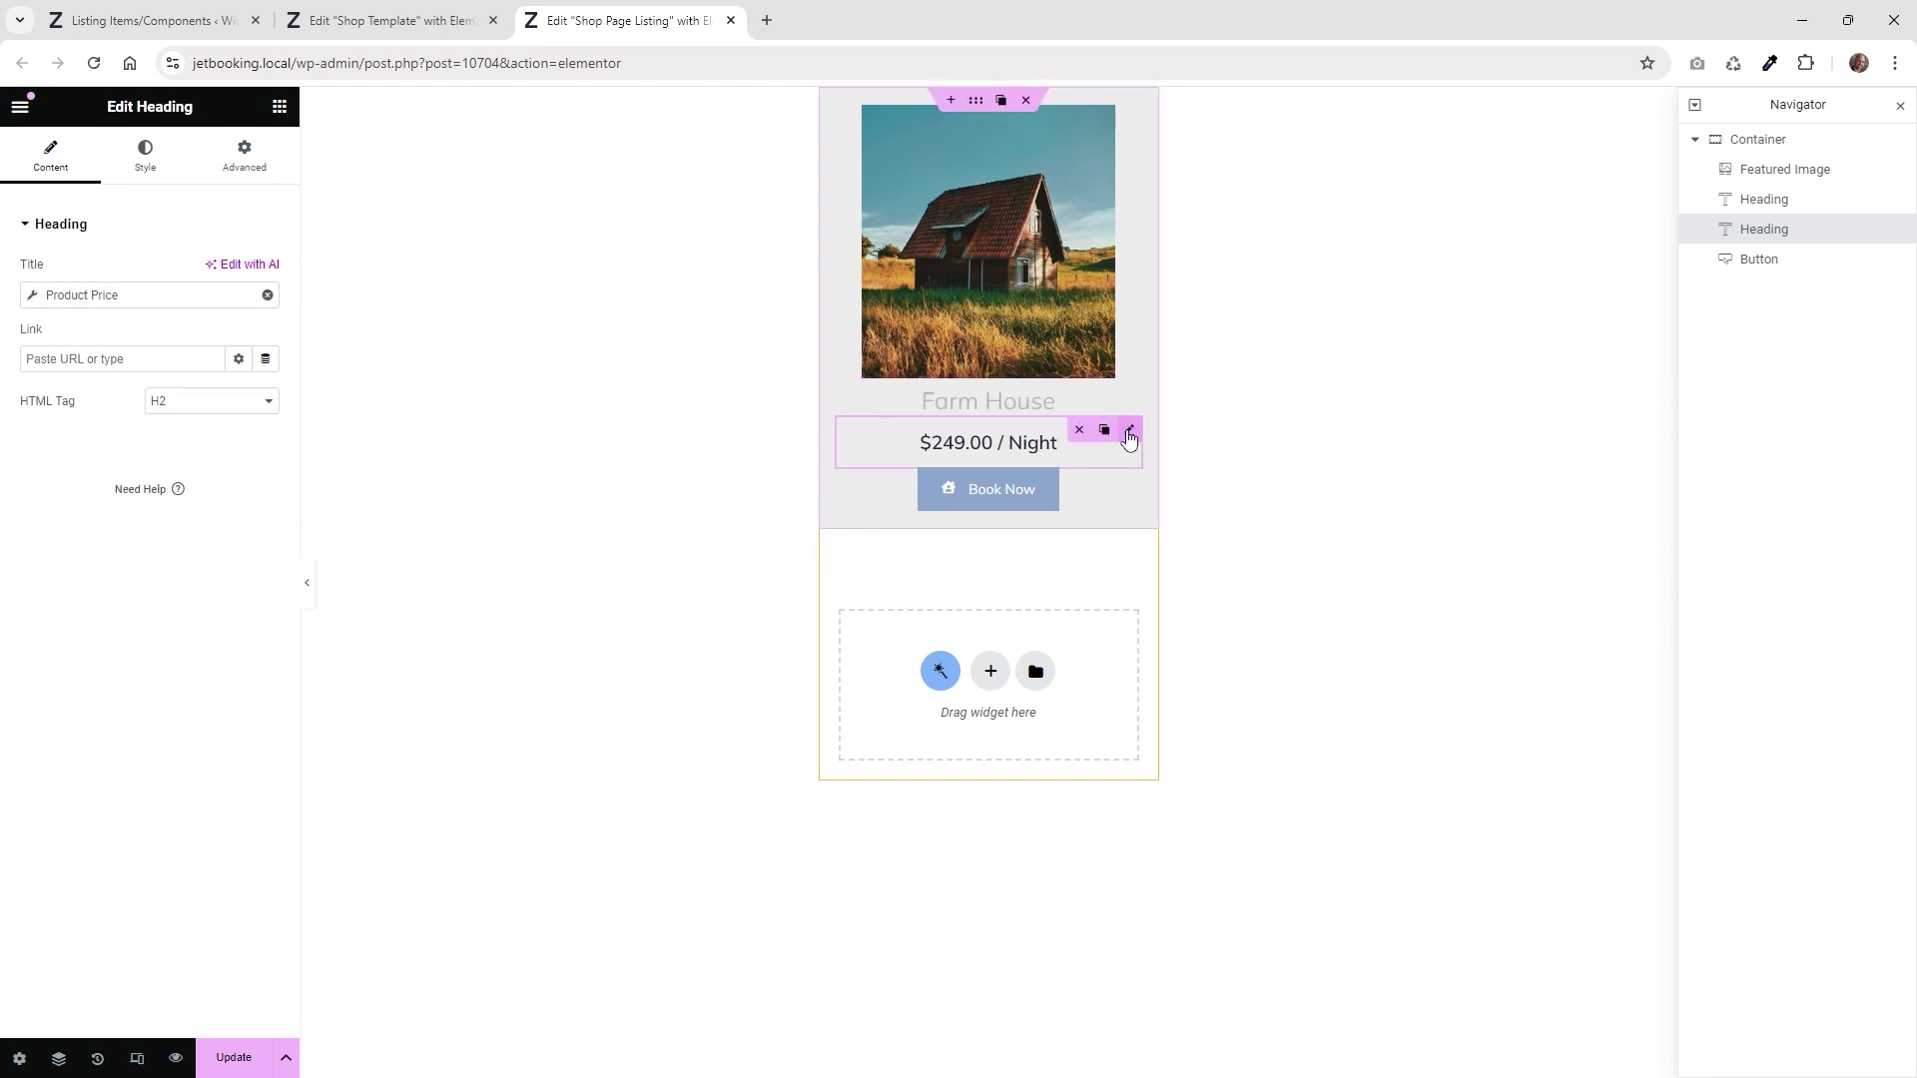
{"action": "left_click", "coordinate": [267, 297]}
{"action": "left_click", "coordinate": [265, 295]}
{"action": "left_click_drag", "start_coordinate": [273, 330], "coordinate": [270, 488]}
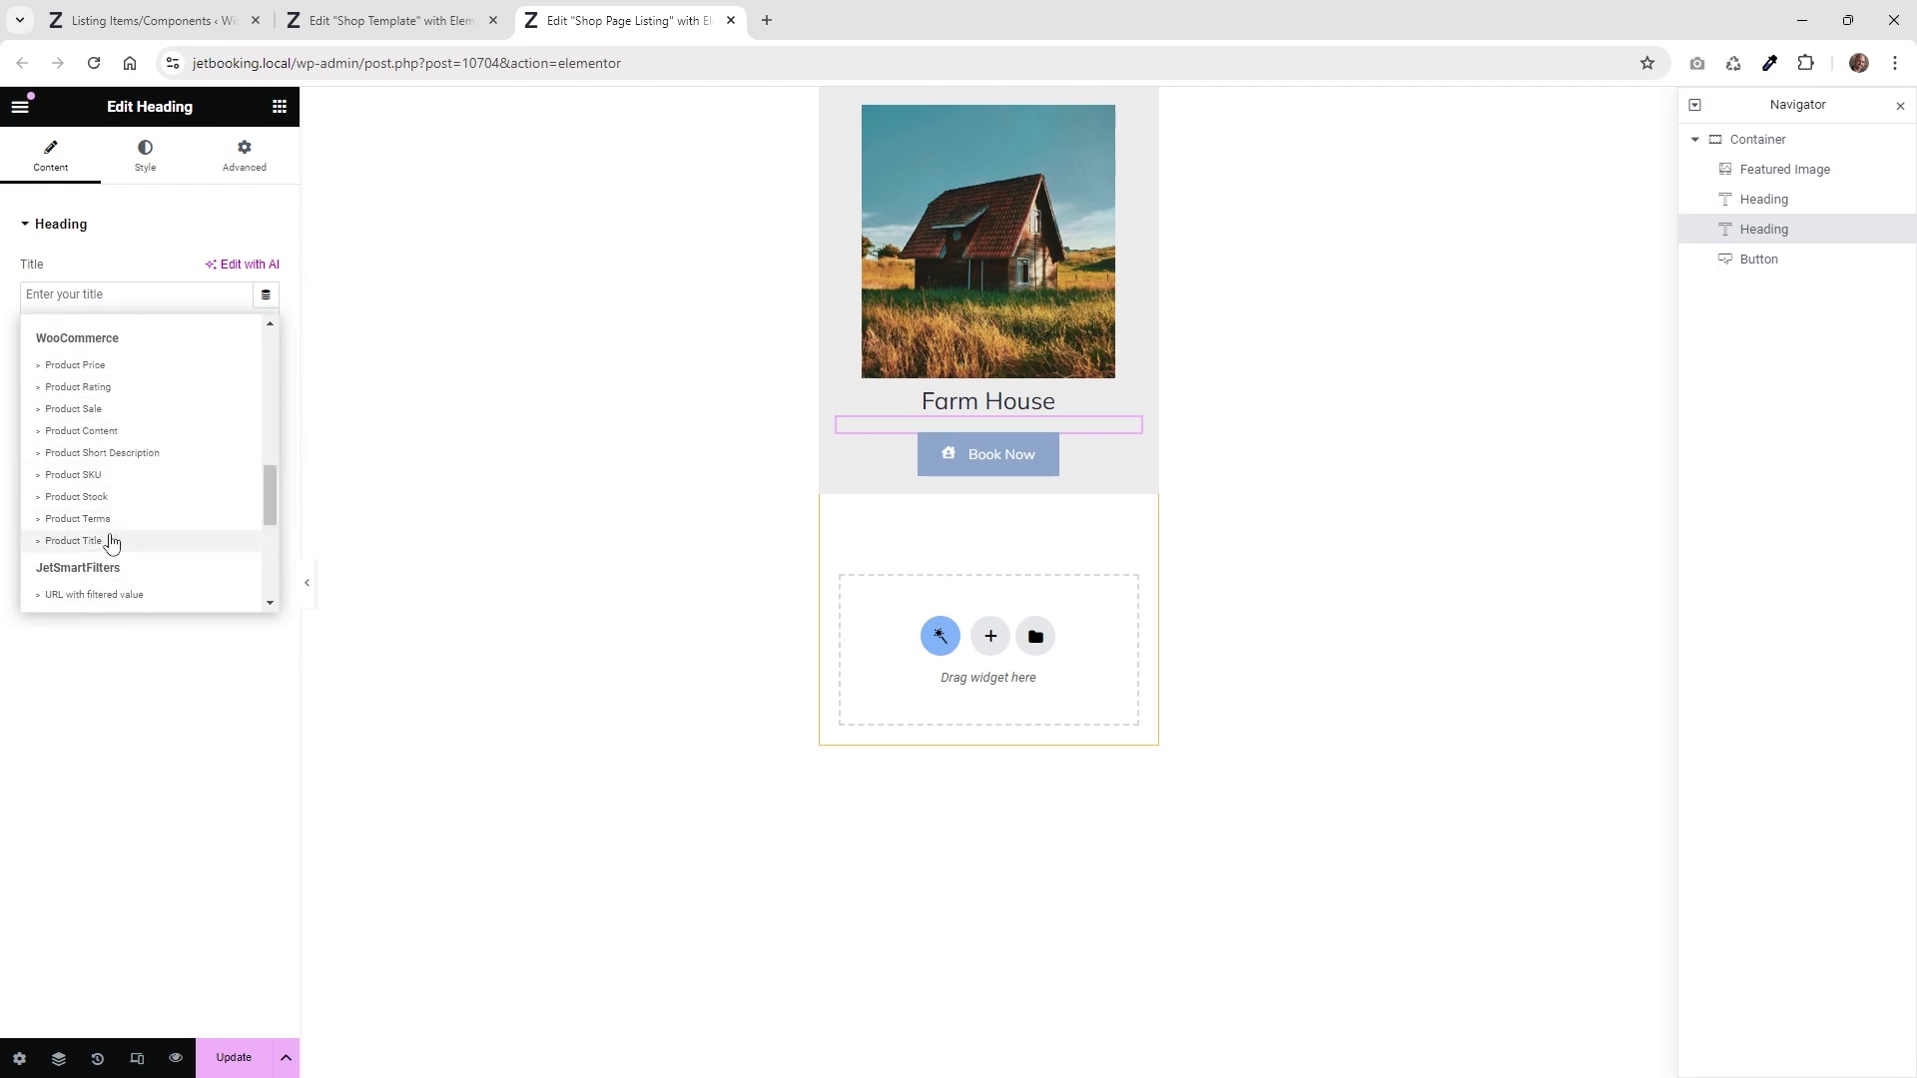
{"action": "left_click", "coordinate": [130, 362]}
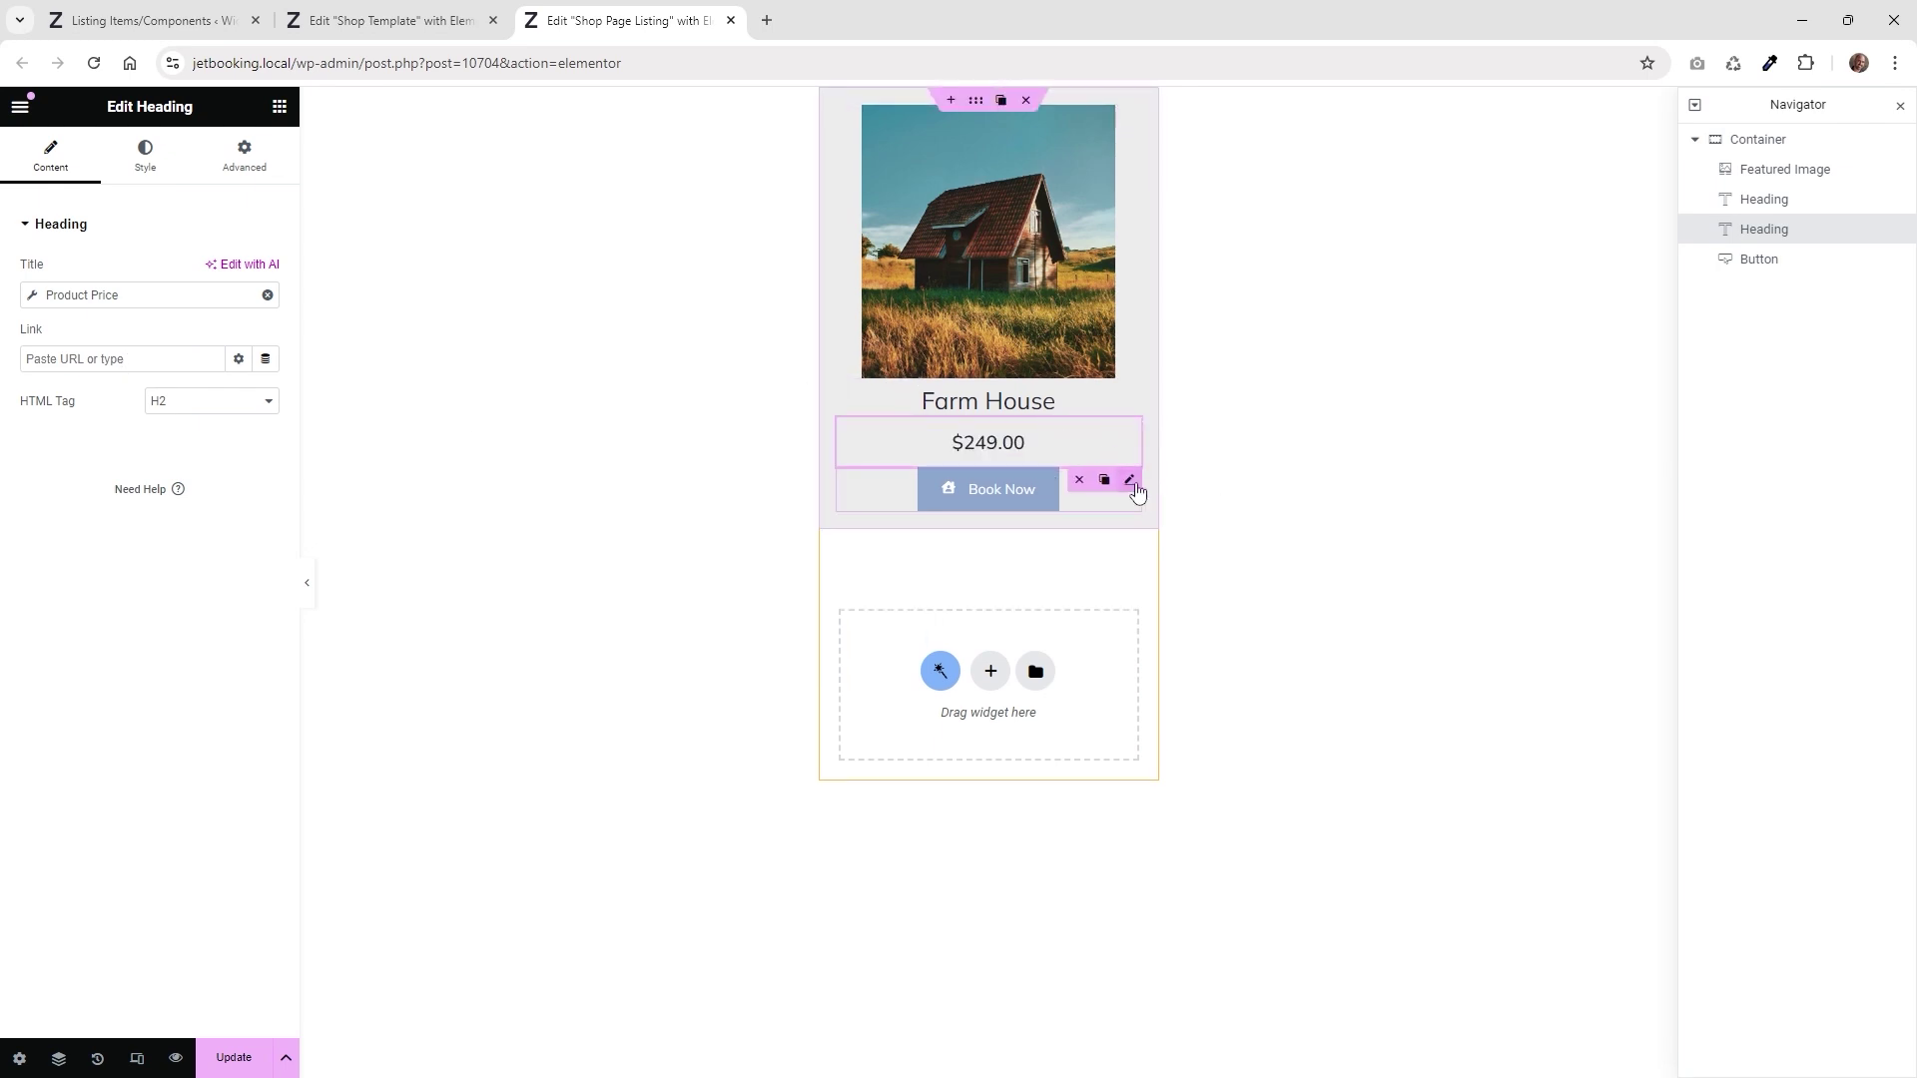
Replace the Book Now button's link with the Post URL dynamic tag and update the Shop Page Listing
{"action": "left_click", "coordinate": [1131, 483]}
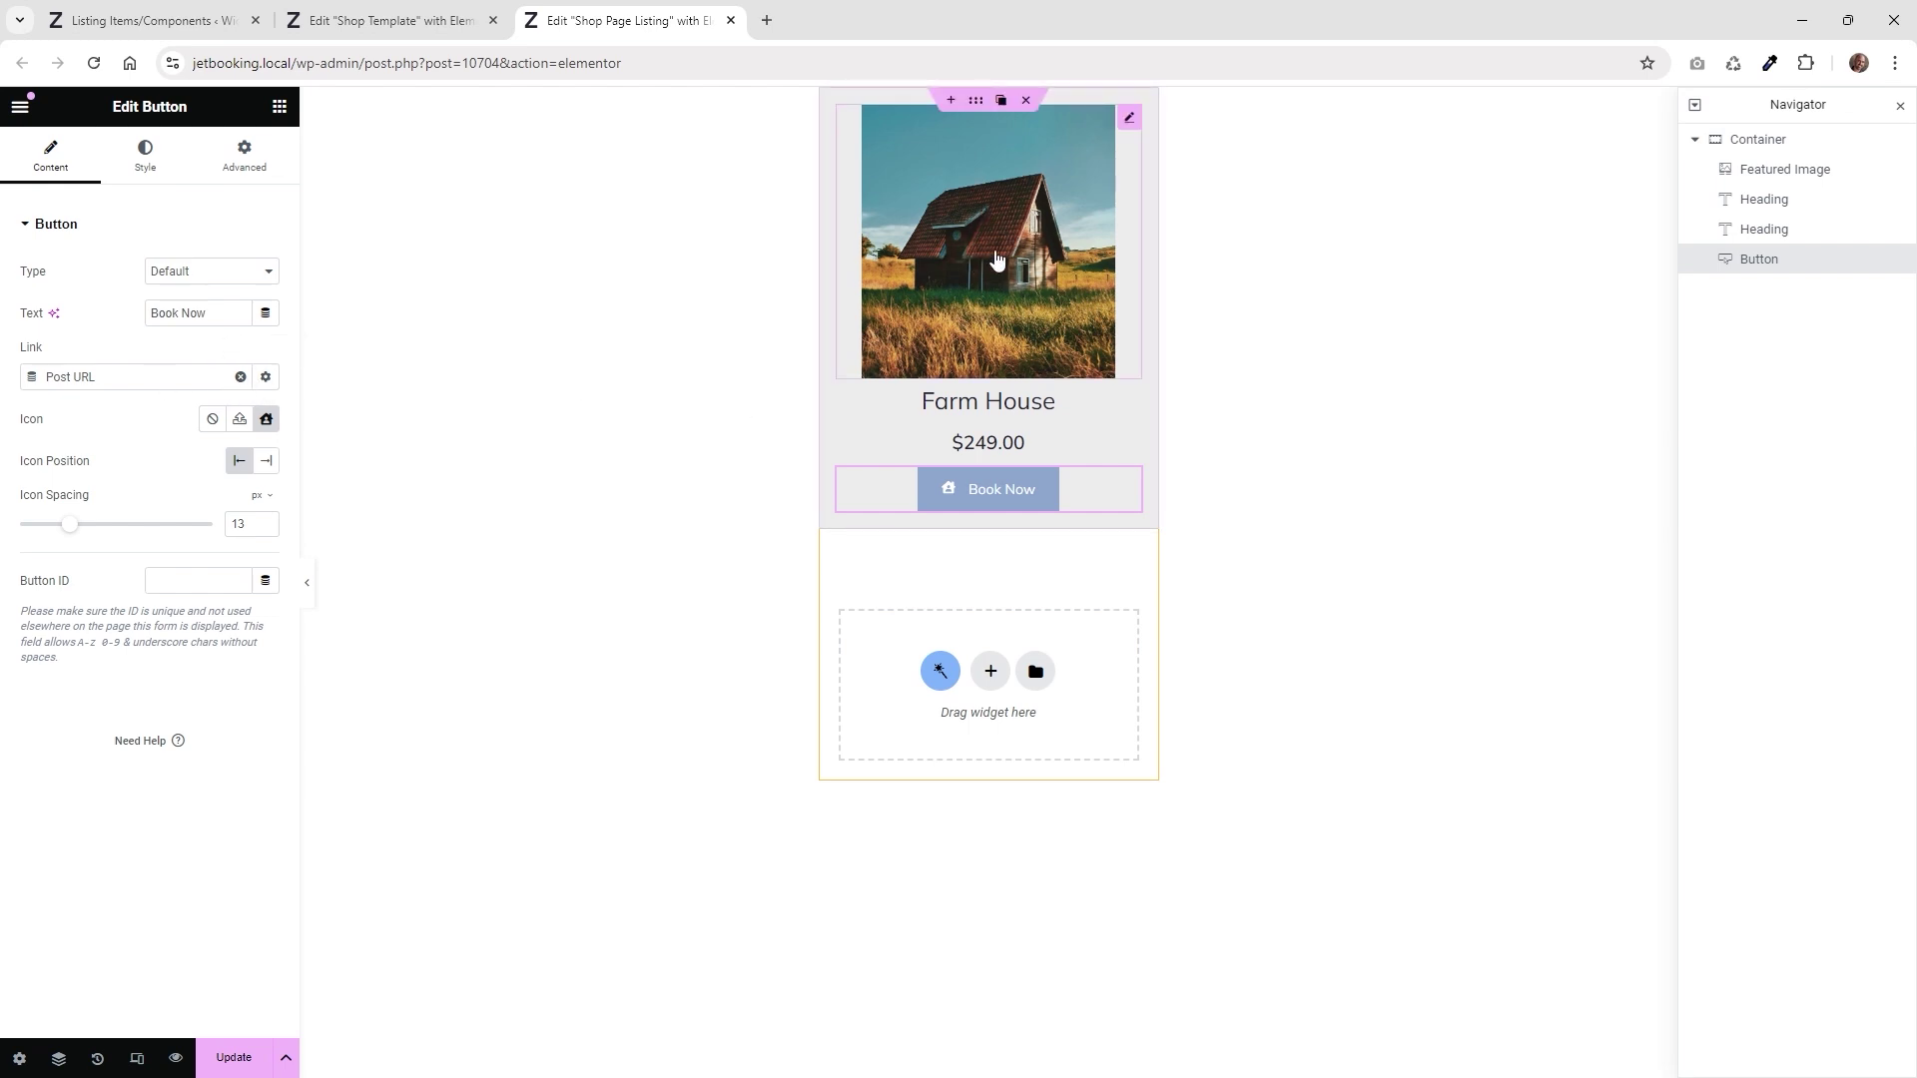
{"action": "left_click", "coordinate": [240, 377]}
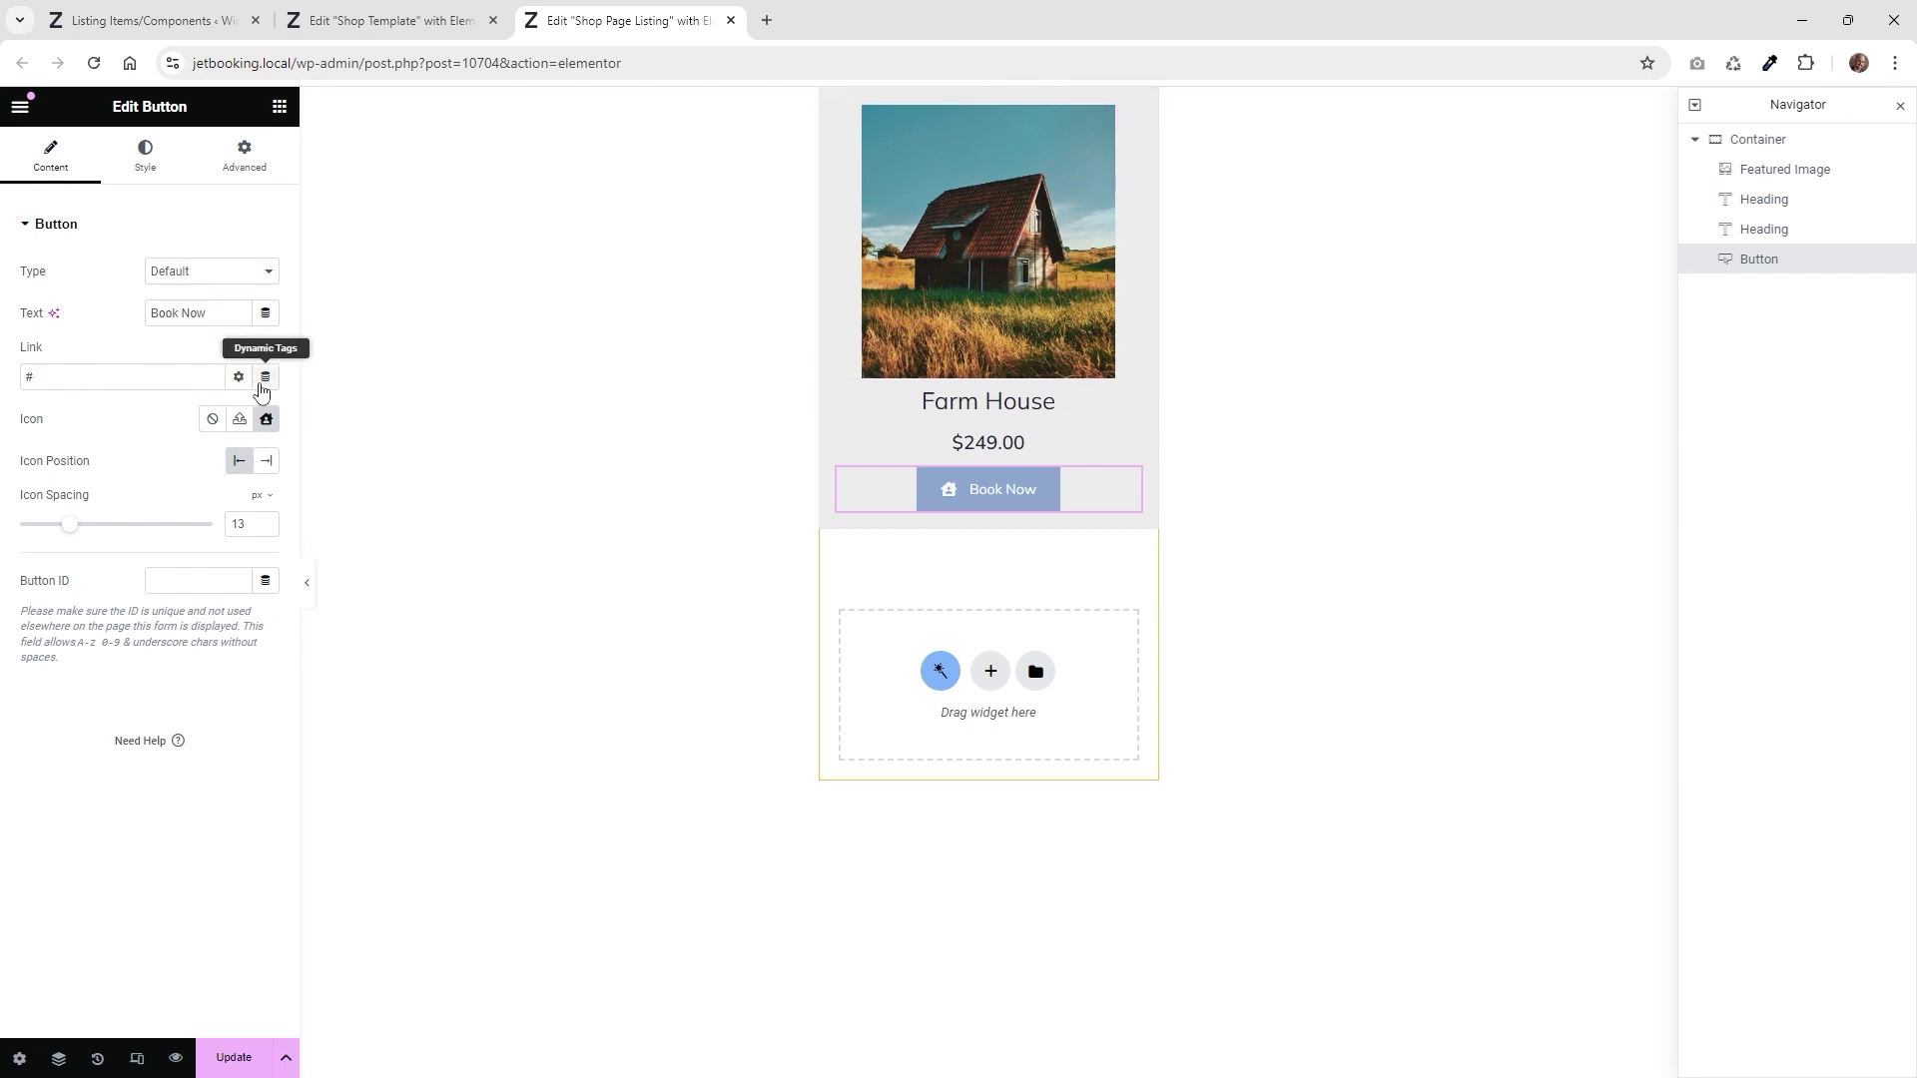
{"action": "left_click", "coordinate": [269, 384]}
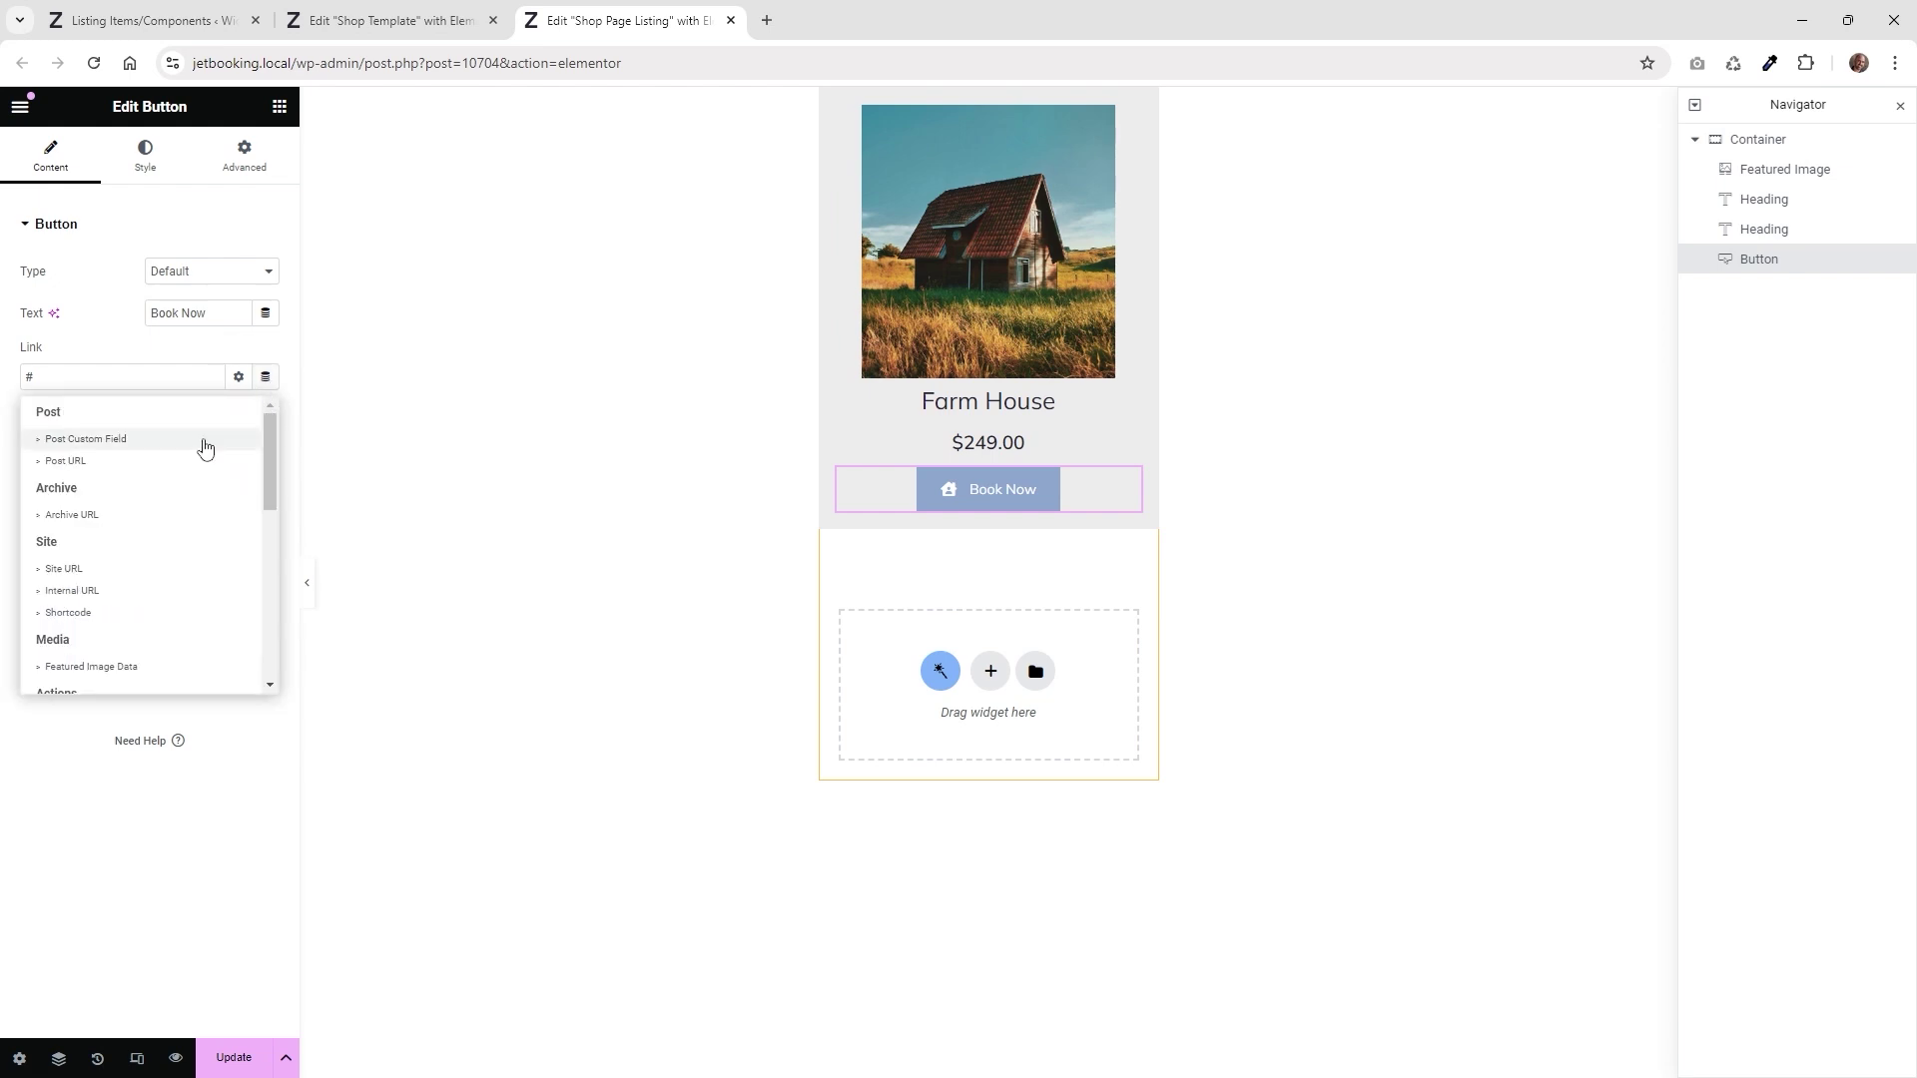
{"action": "left_click", "coordinate": [88, 464]}
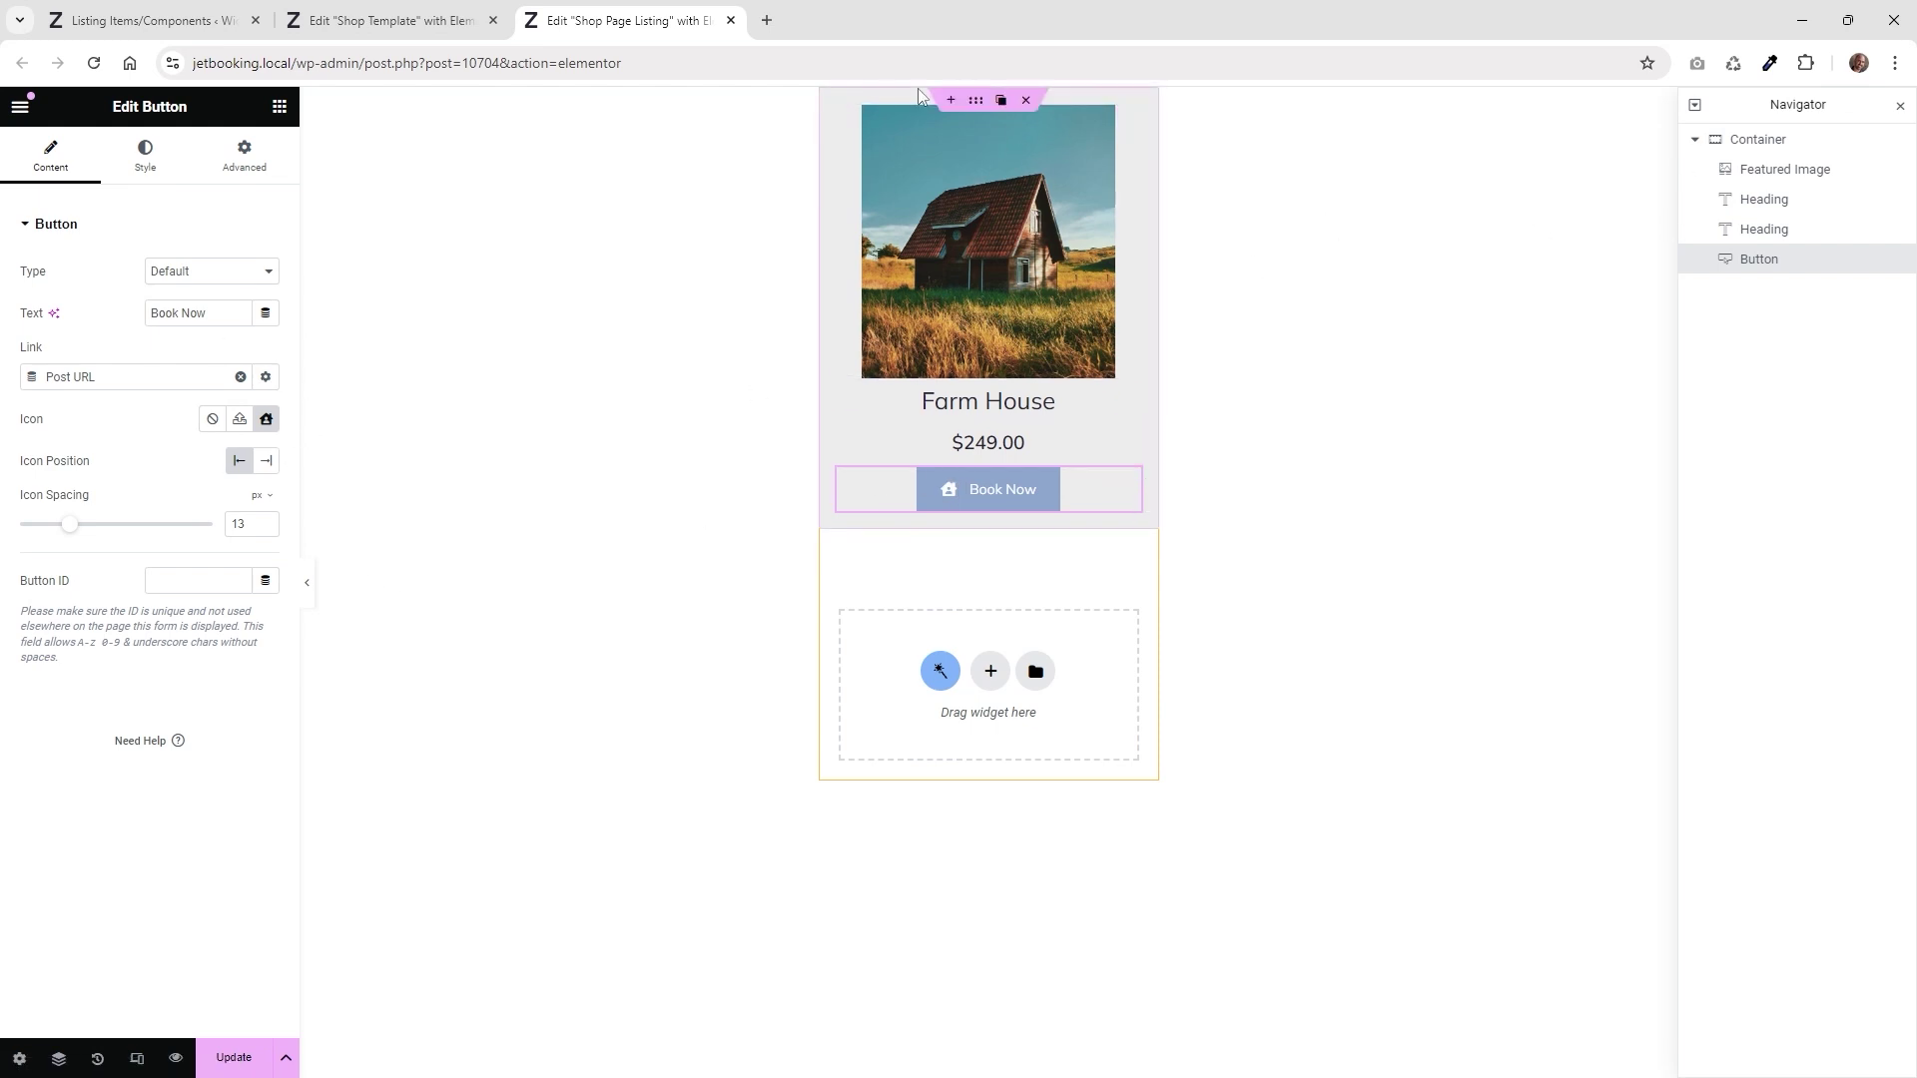
{"action": "left_click", "coordinate": [978, 103]}
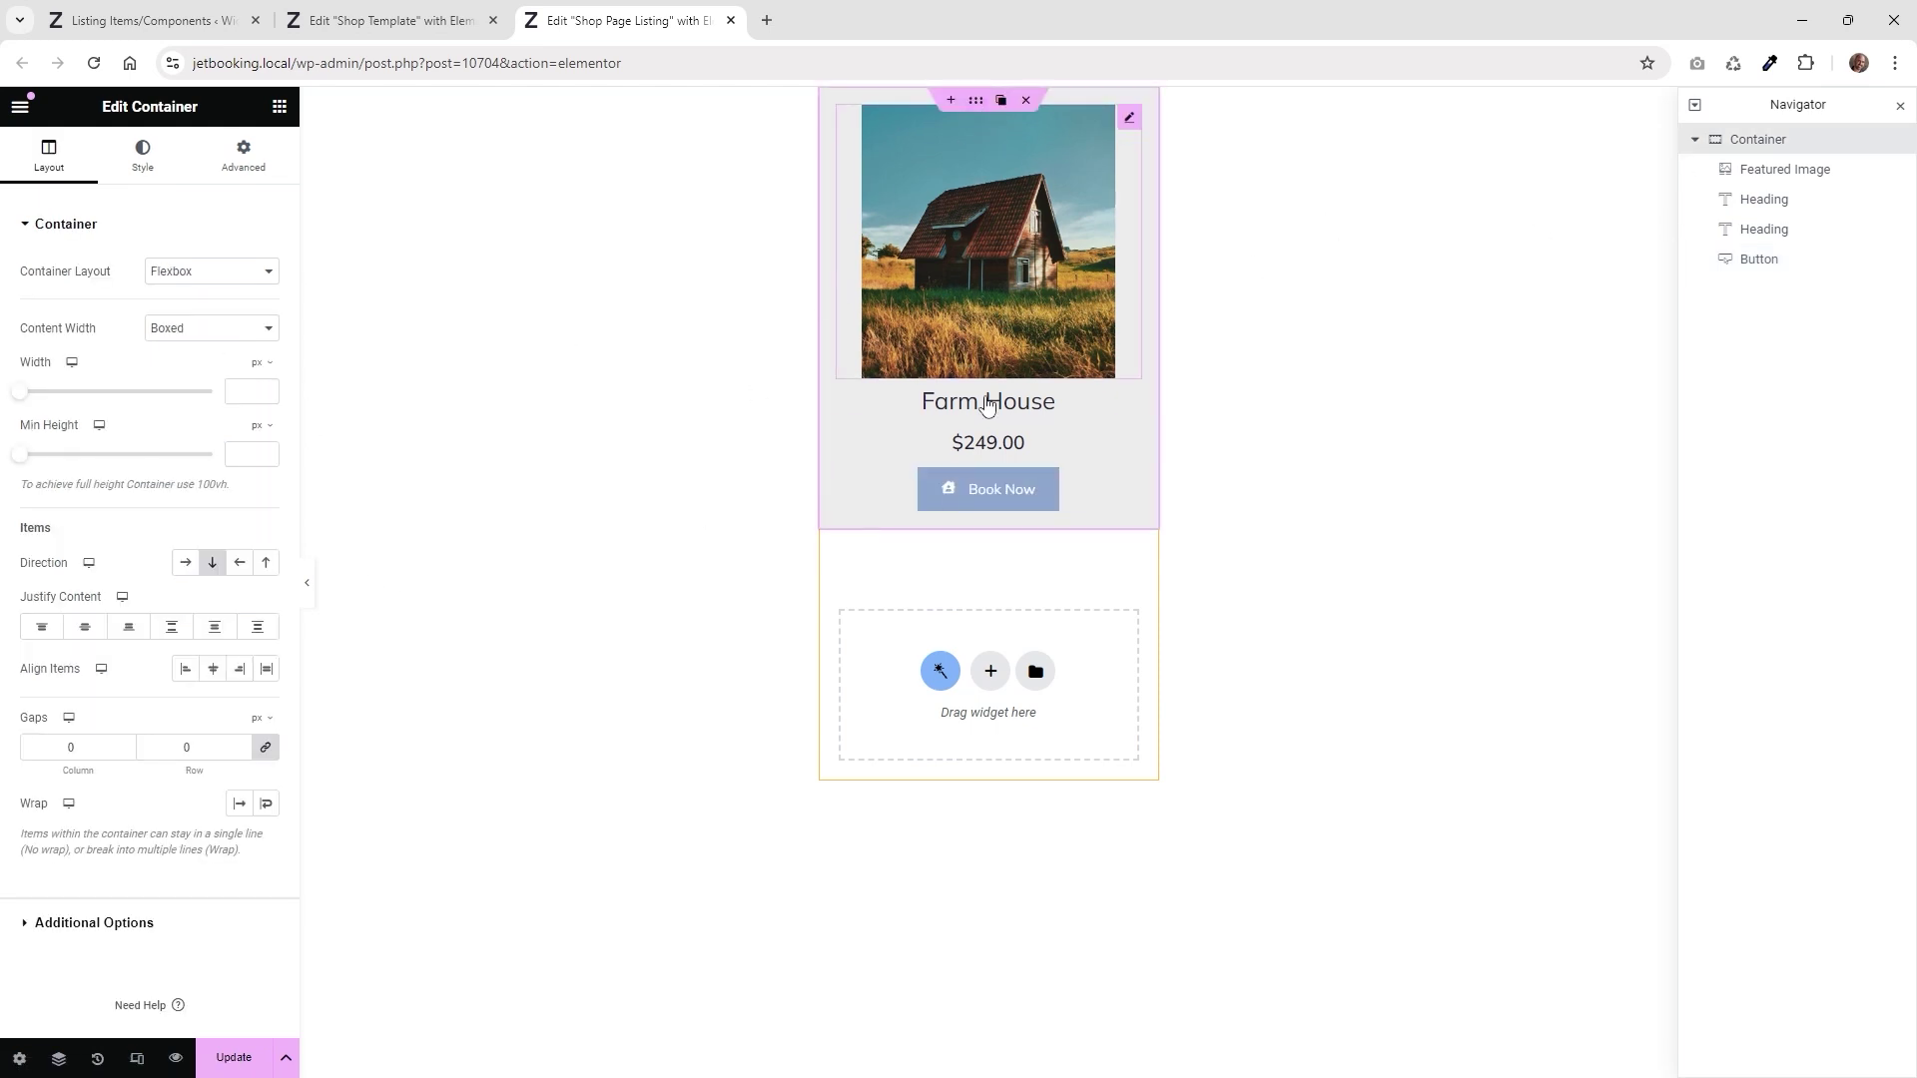
{"action": "left_click", "coordinate": [238, 1060]}
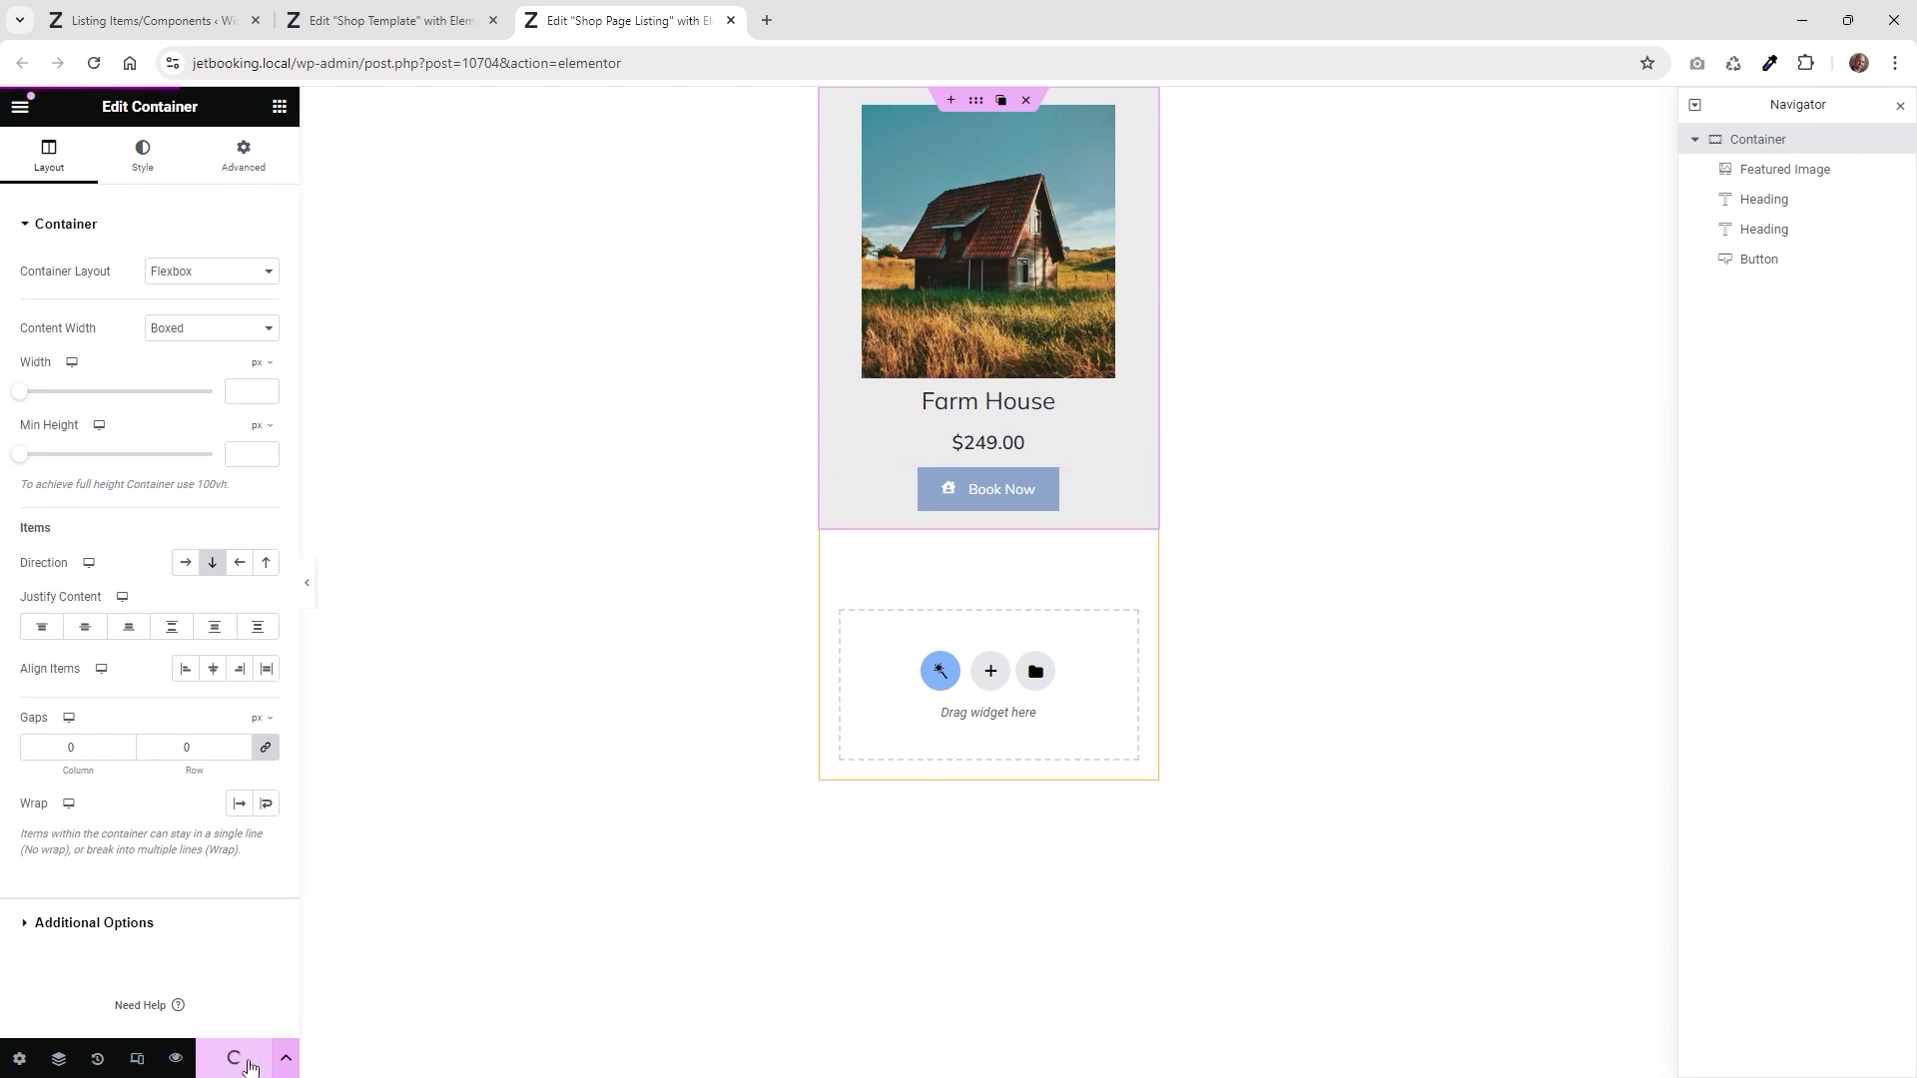
In the Shop Template, set the Listing Grid's listing to Shop Page Listing, review the product grid and update the template
{"action": "left_click", "coordinate": [392, 14]}
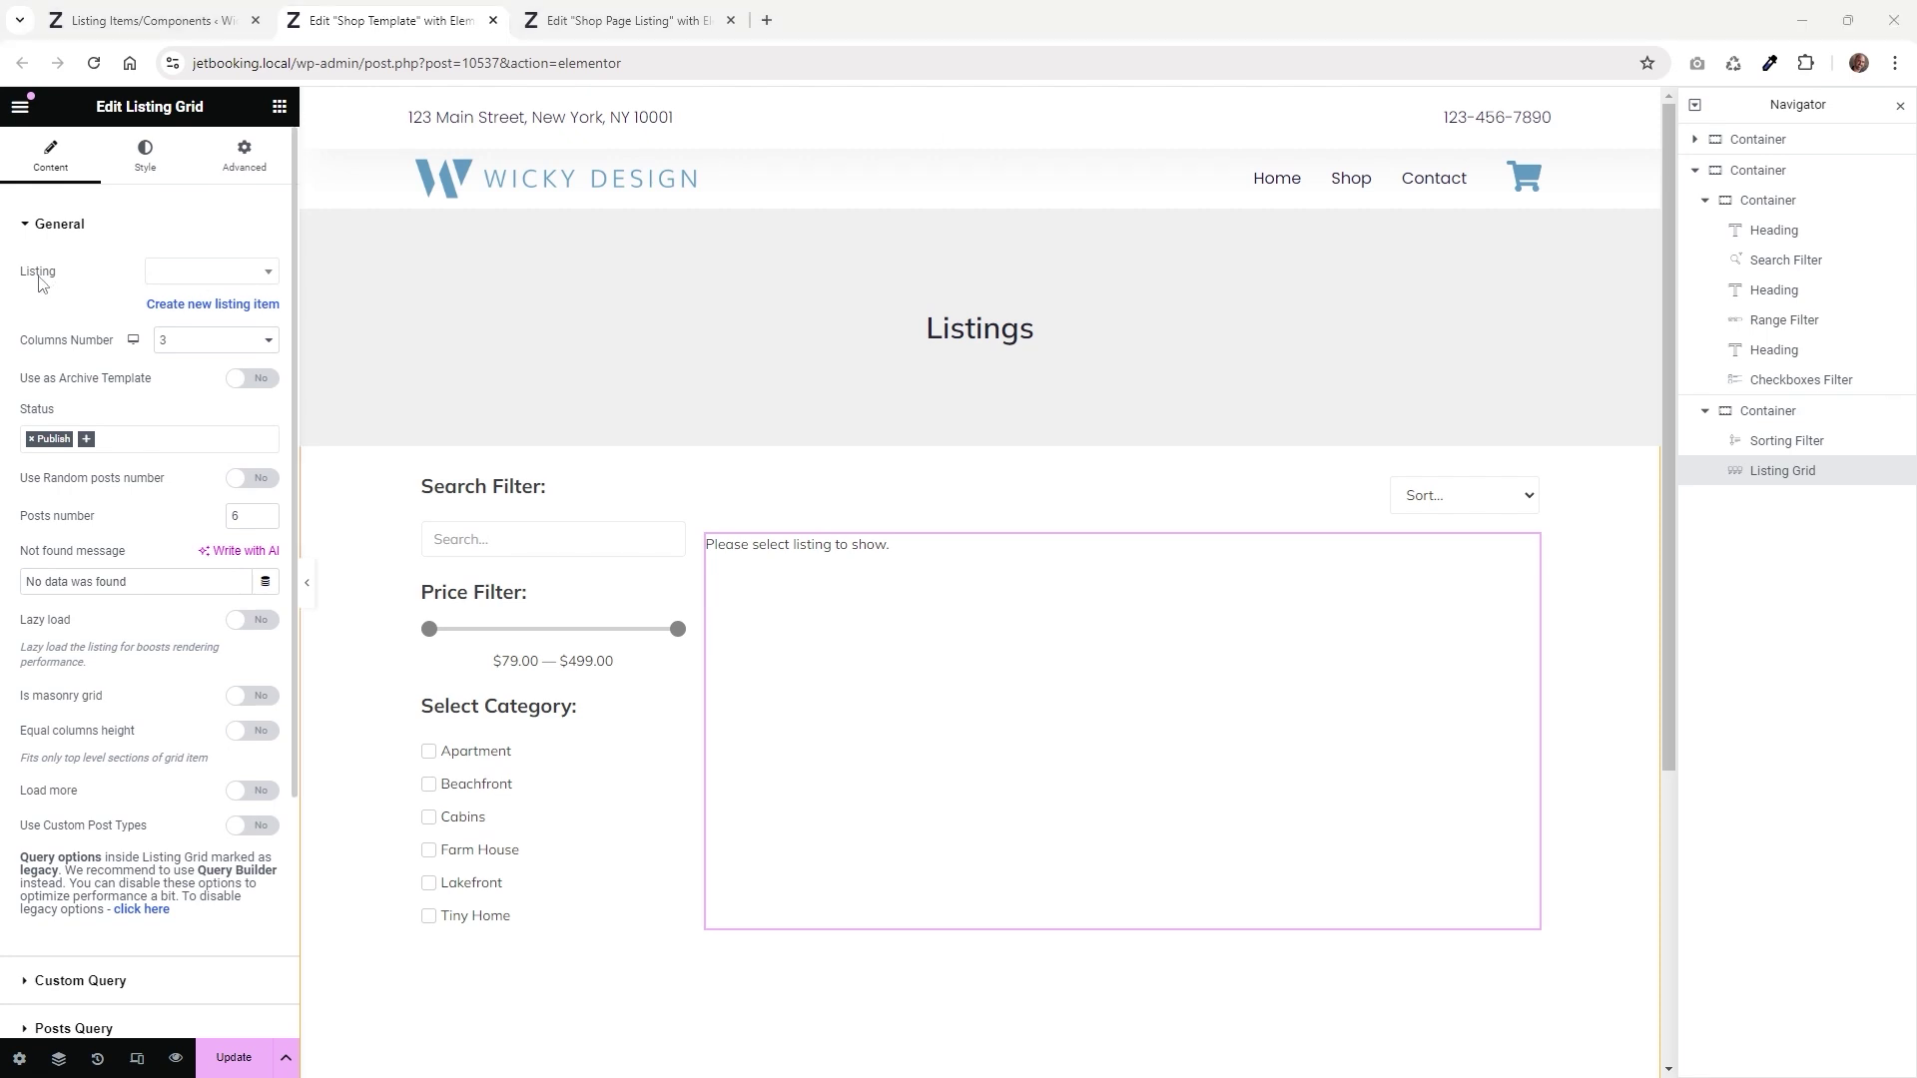
{"action": "left_click", "coordinate": [174, 284]}
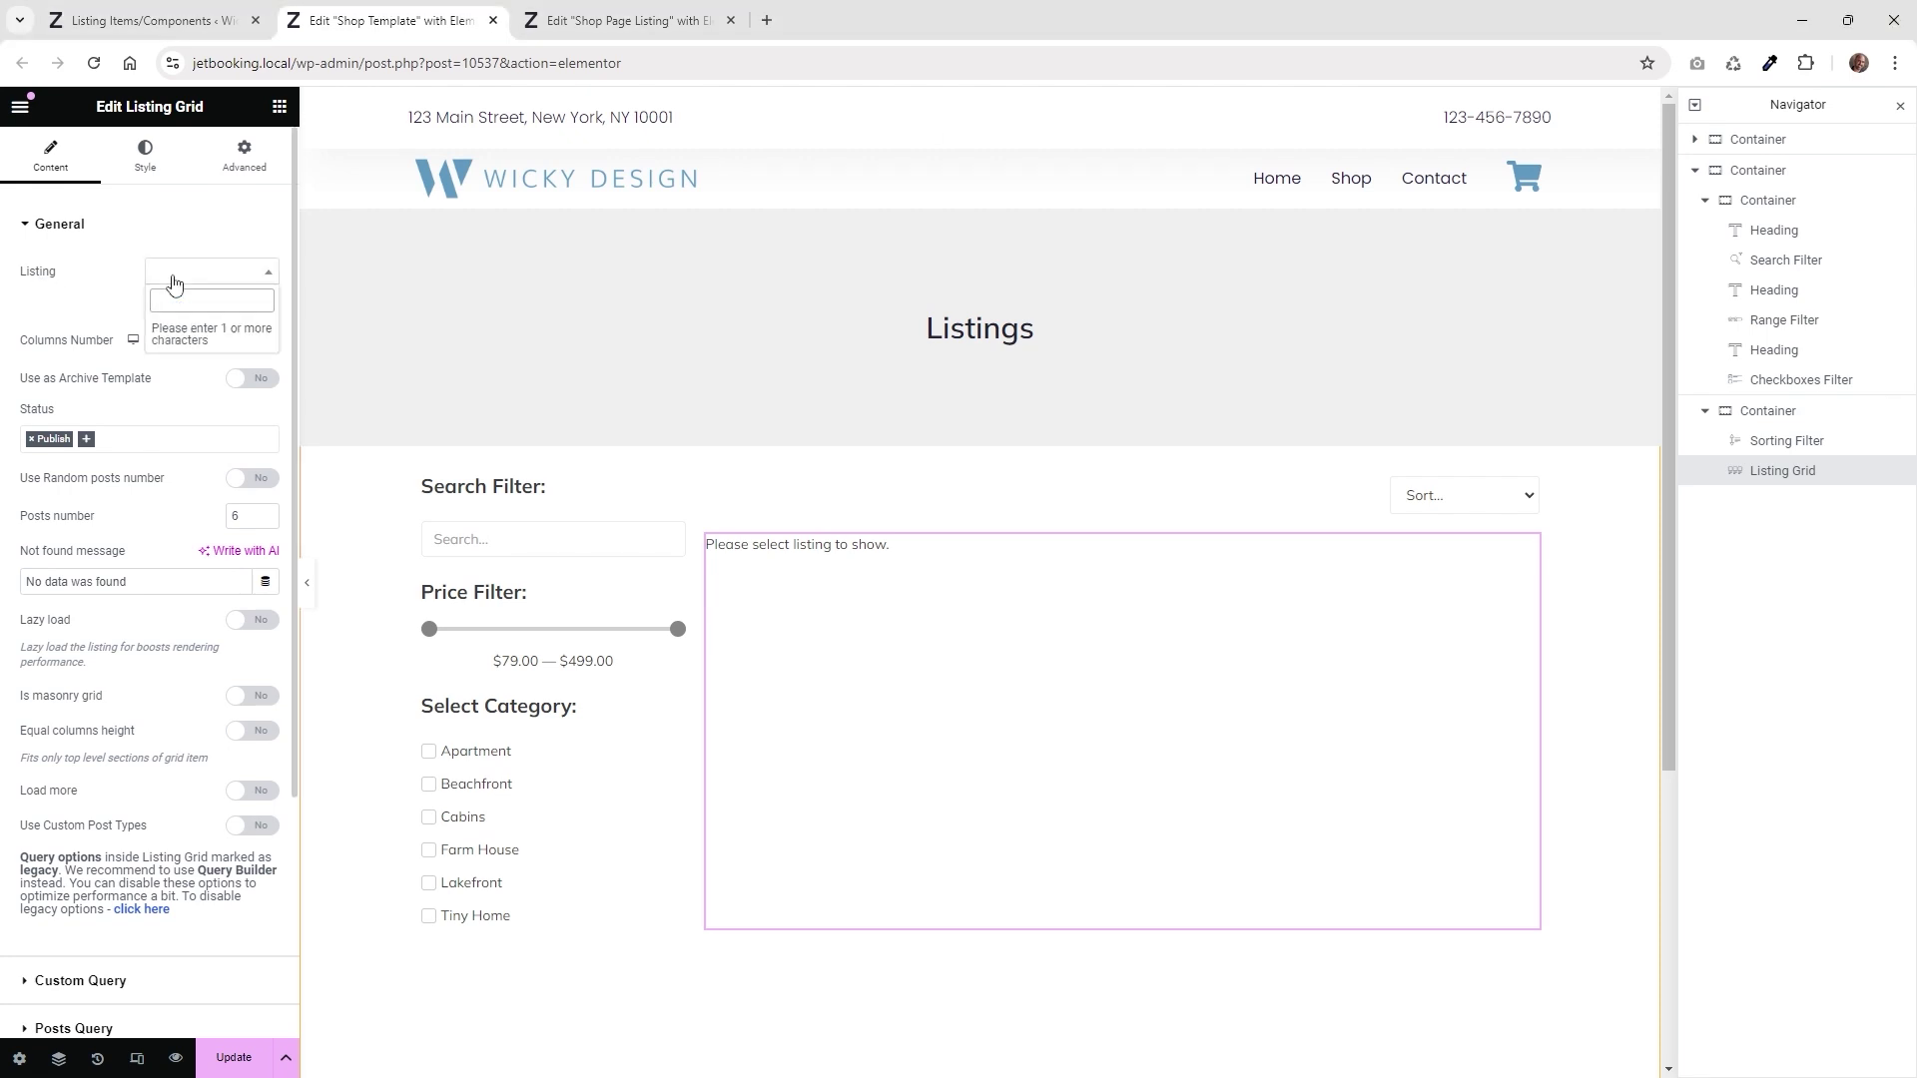
{"action": "type", "text": "shop"}
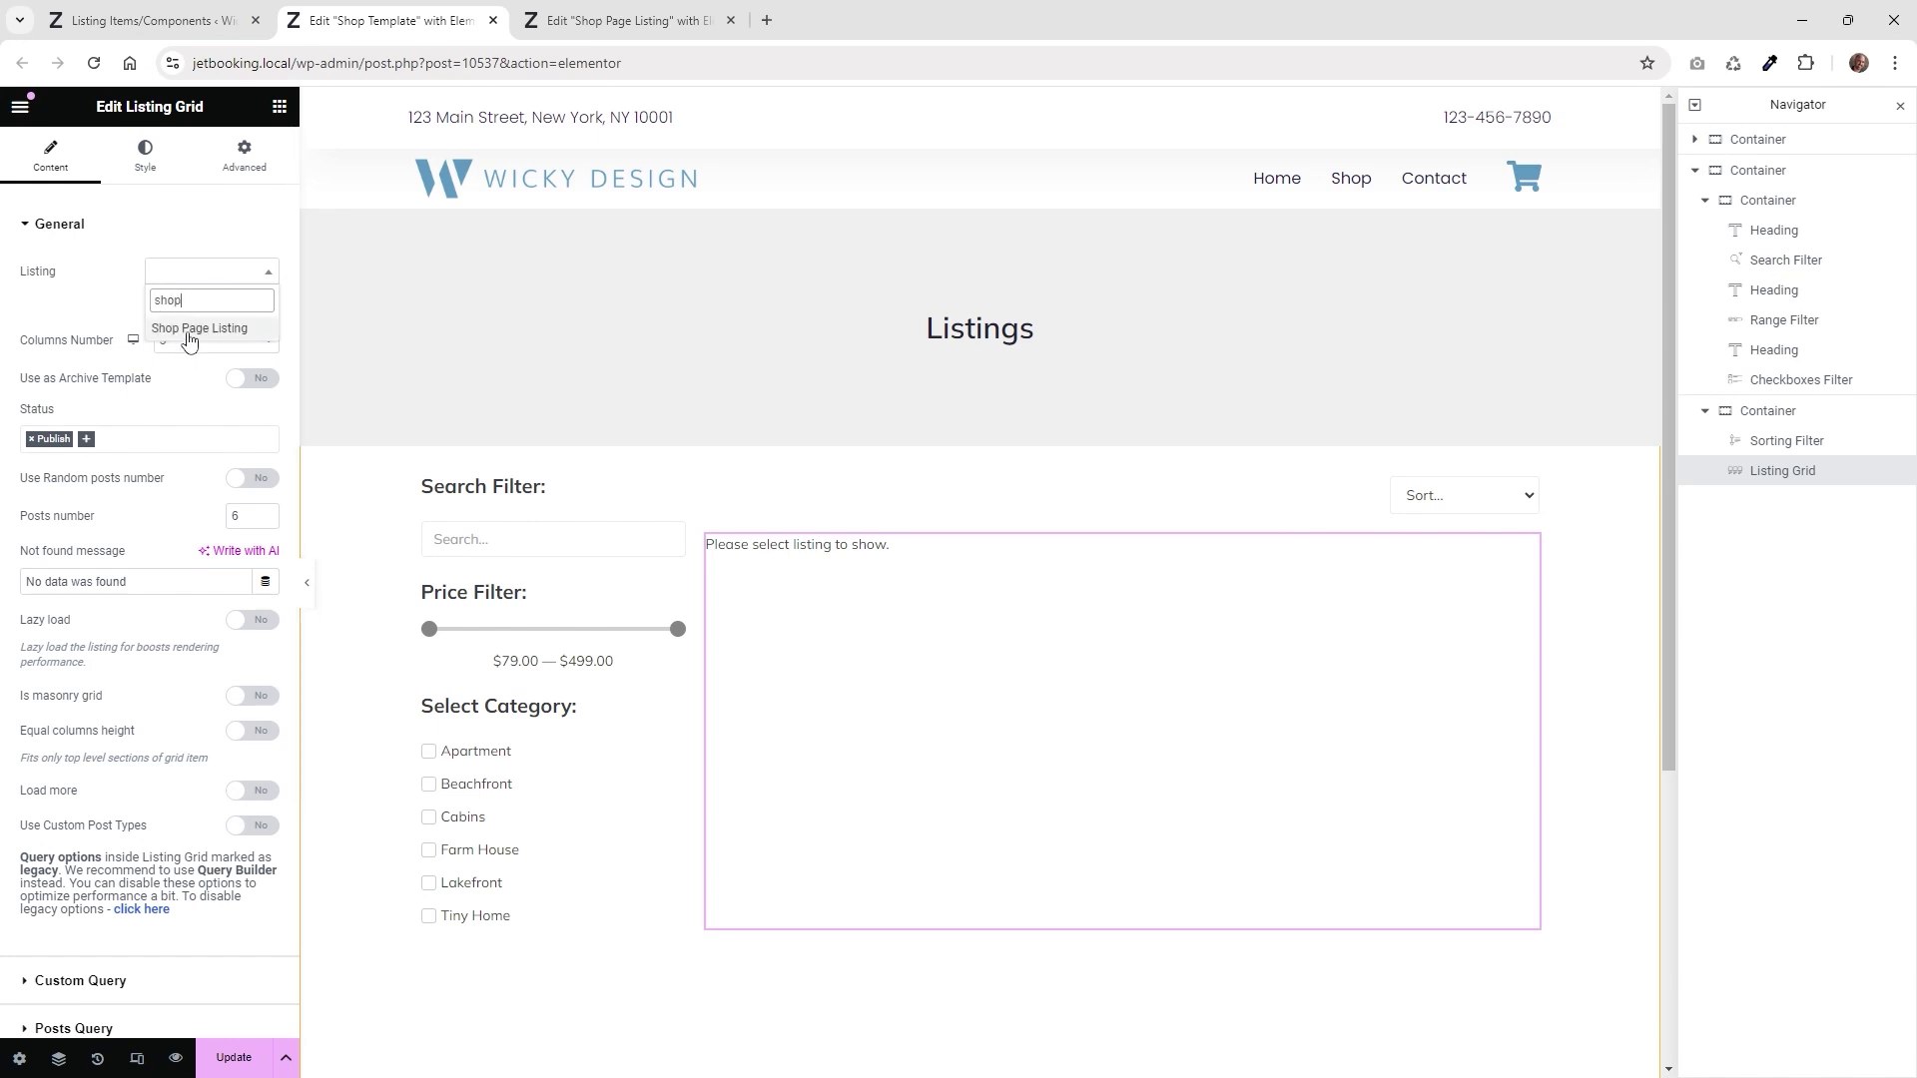
{"action": "left_click", "coordinate": [188, 333]}
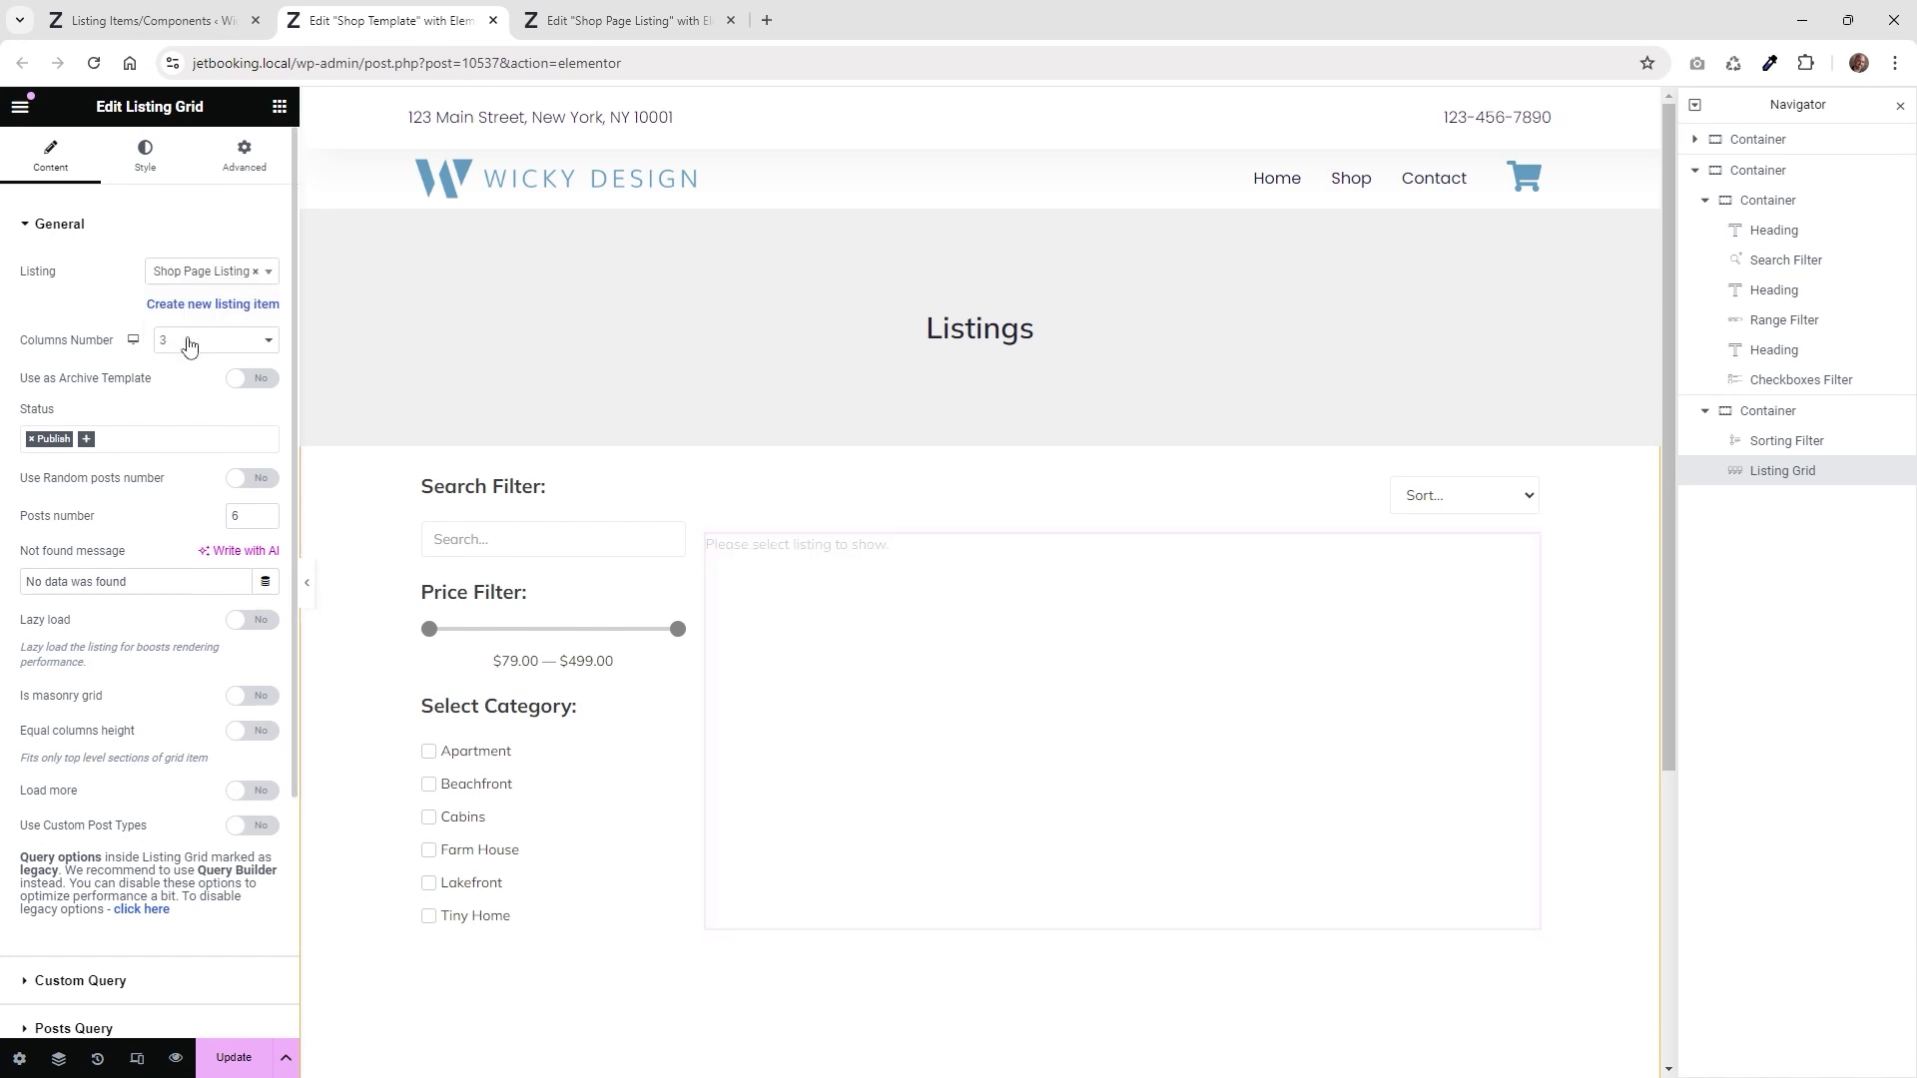
{"action": "scroll", "coordinate": [1215, 551], "scroll_direction": "down", "scroll_amount": 3}
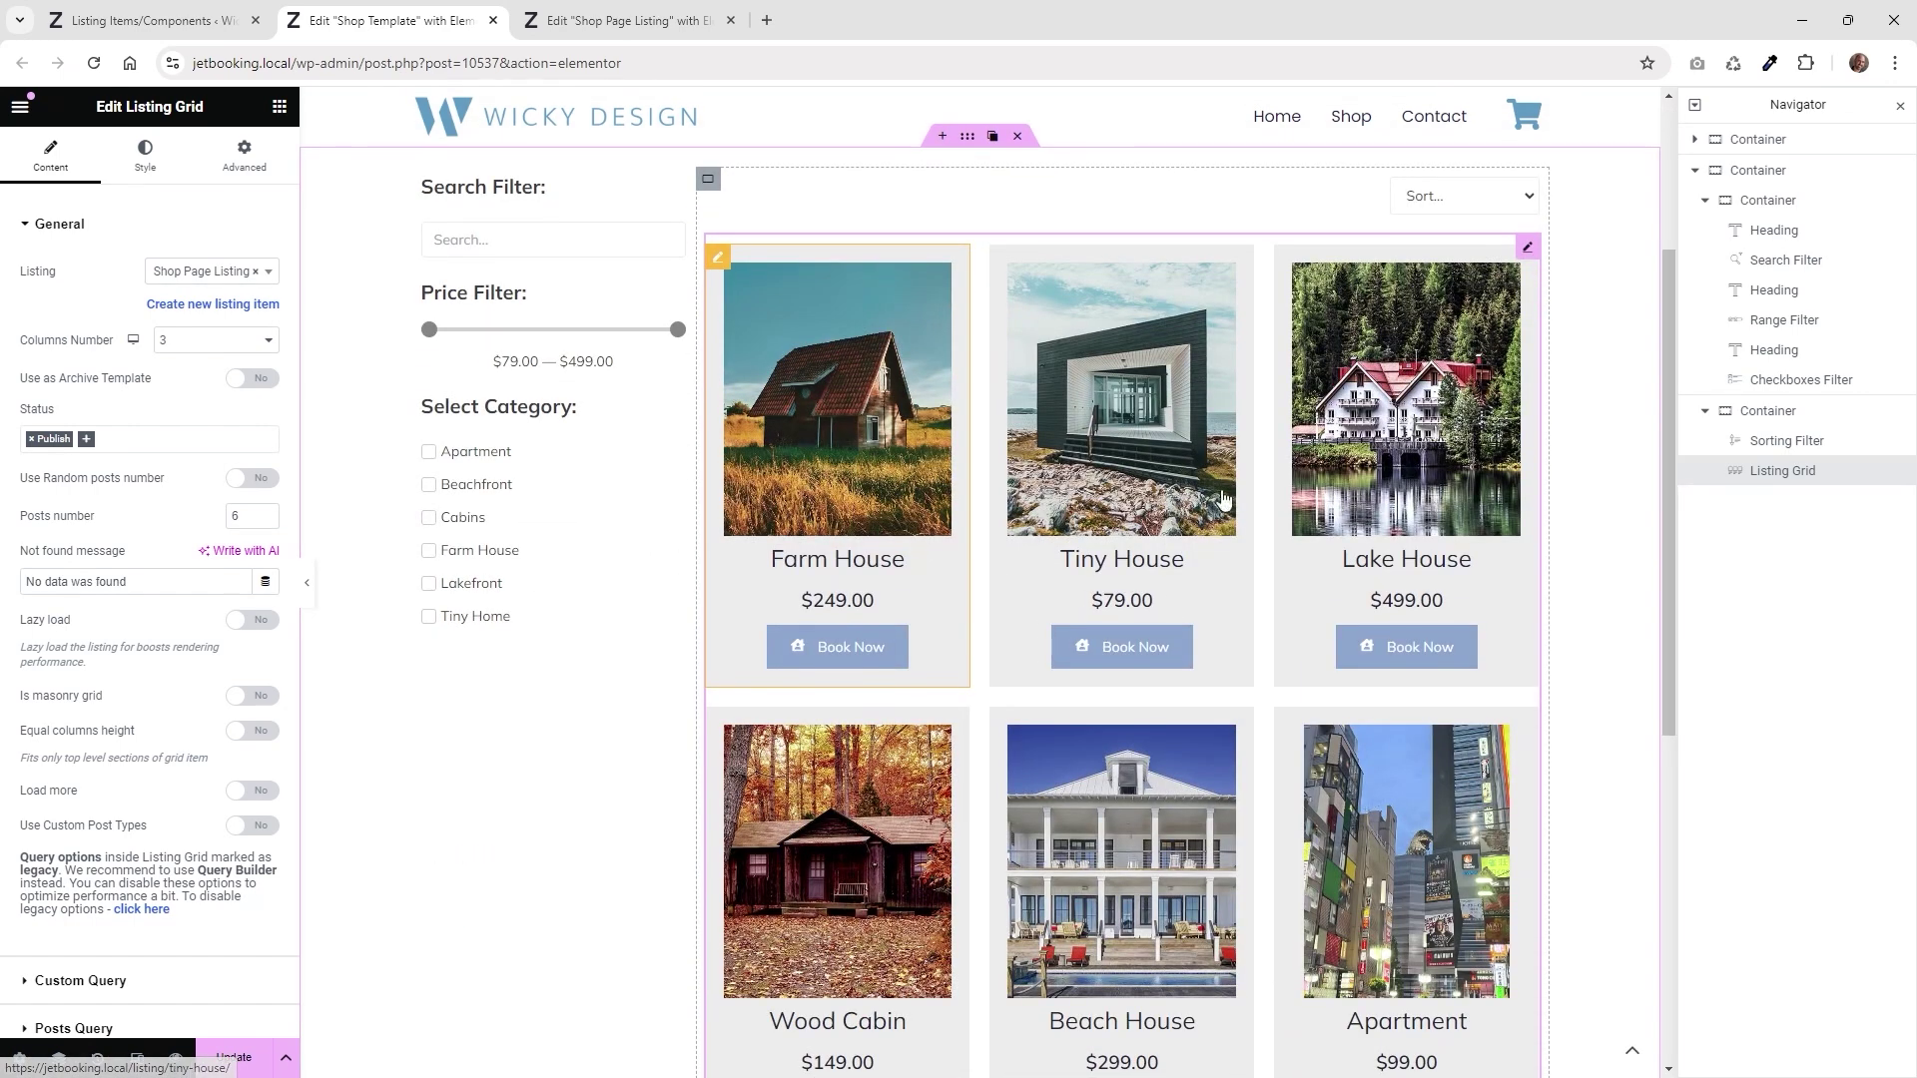
{"action": "scroll", "coordinate": [1508, 318], "scroll_direction": "down", "scroll_amount": 3}
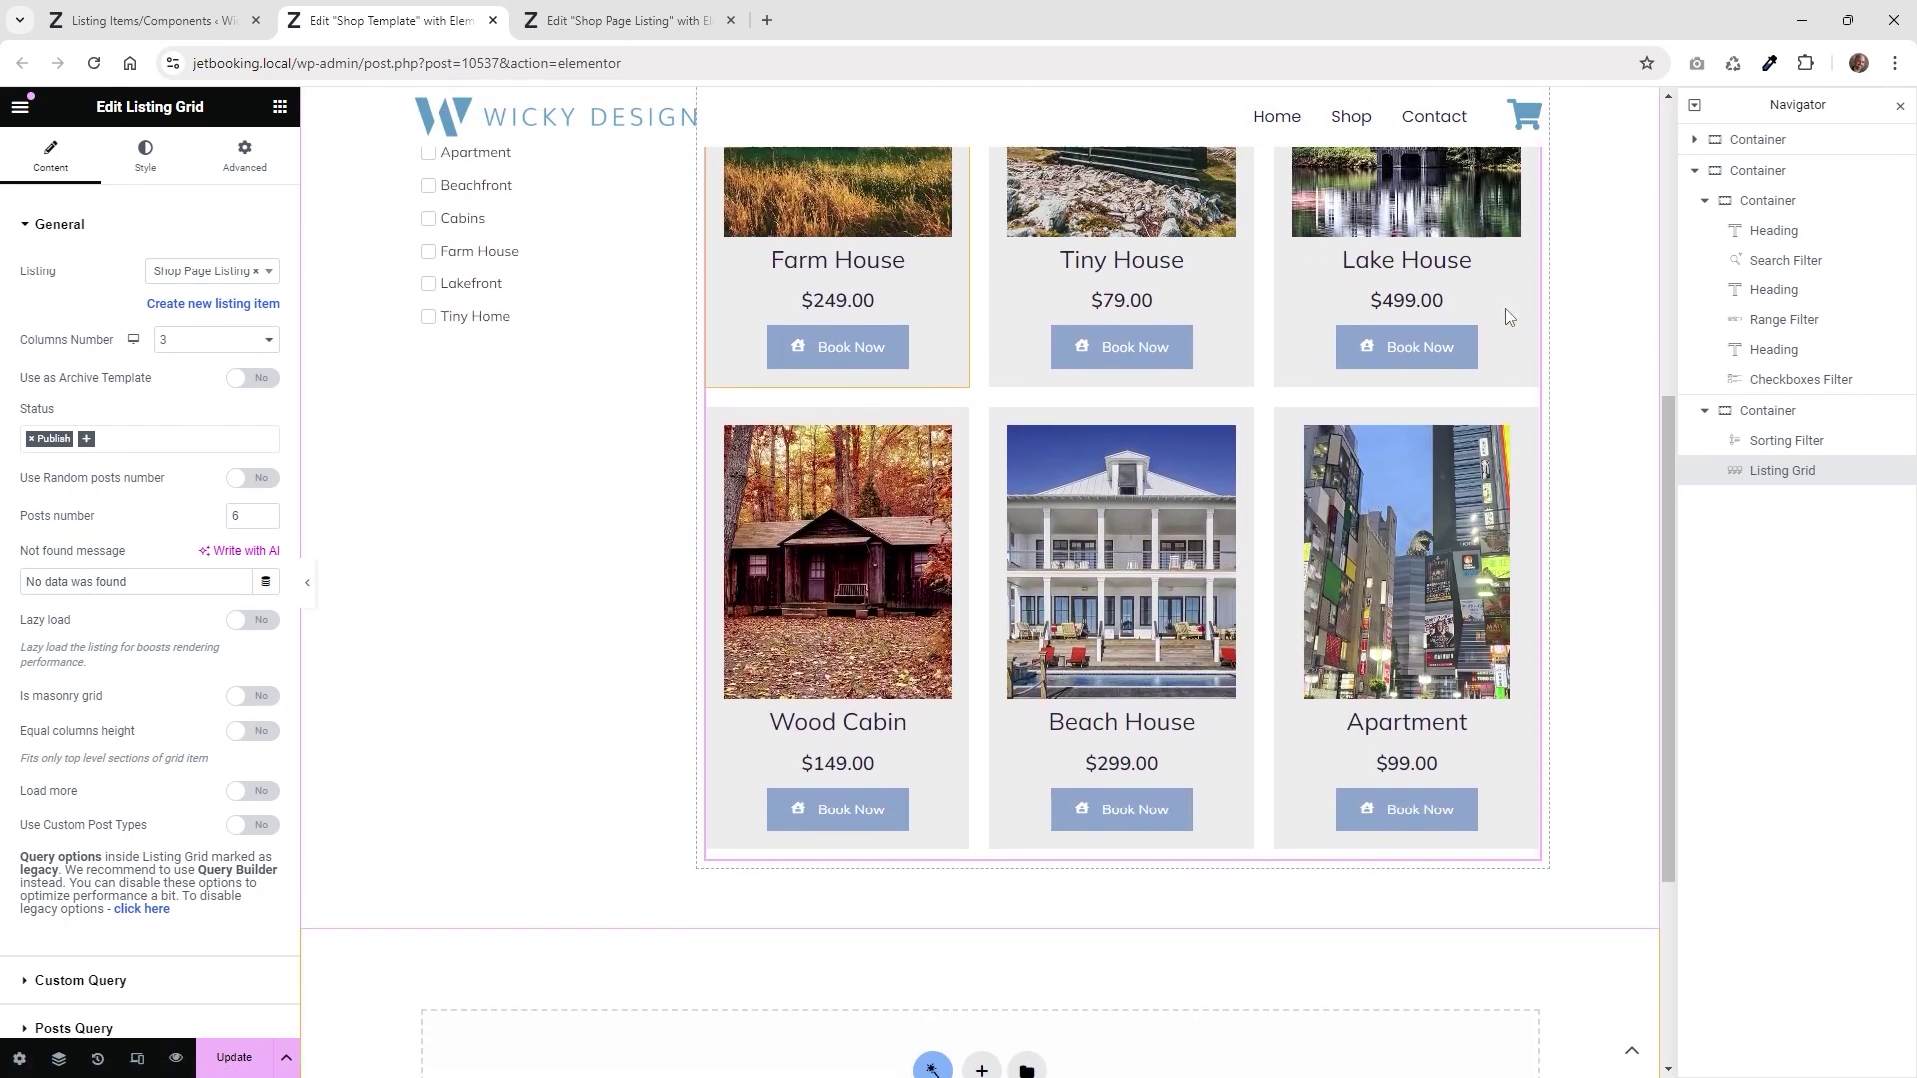
{"action": "scroll", "coordinate": [742, 540], "scroll_direction": "up", "scroll_amount": 3}
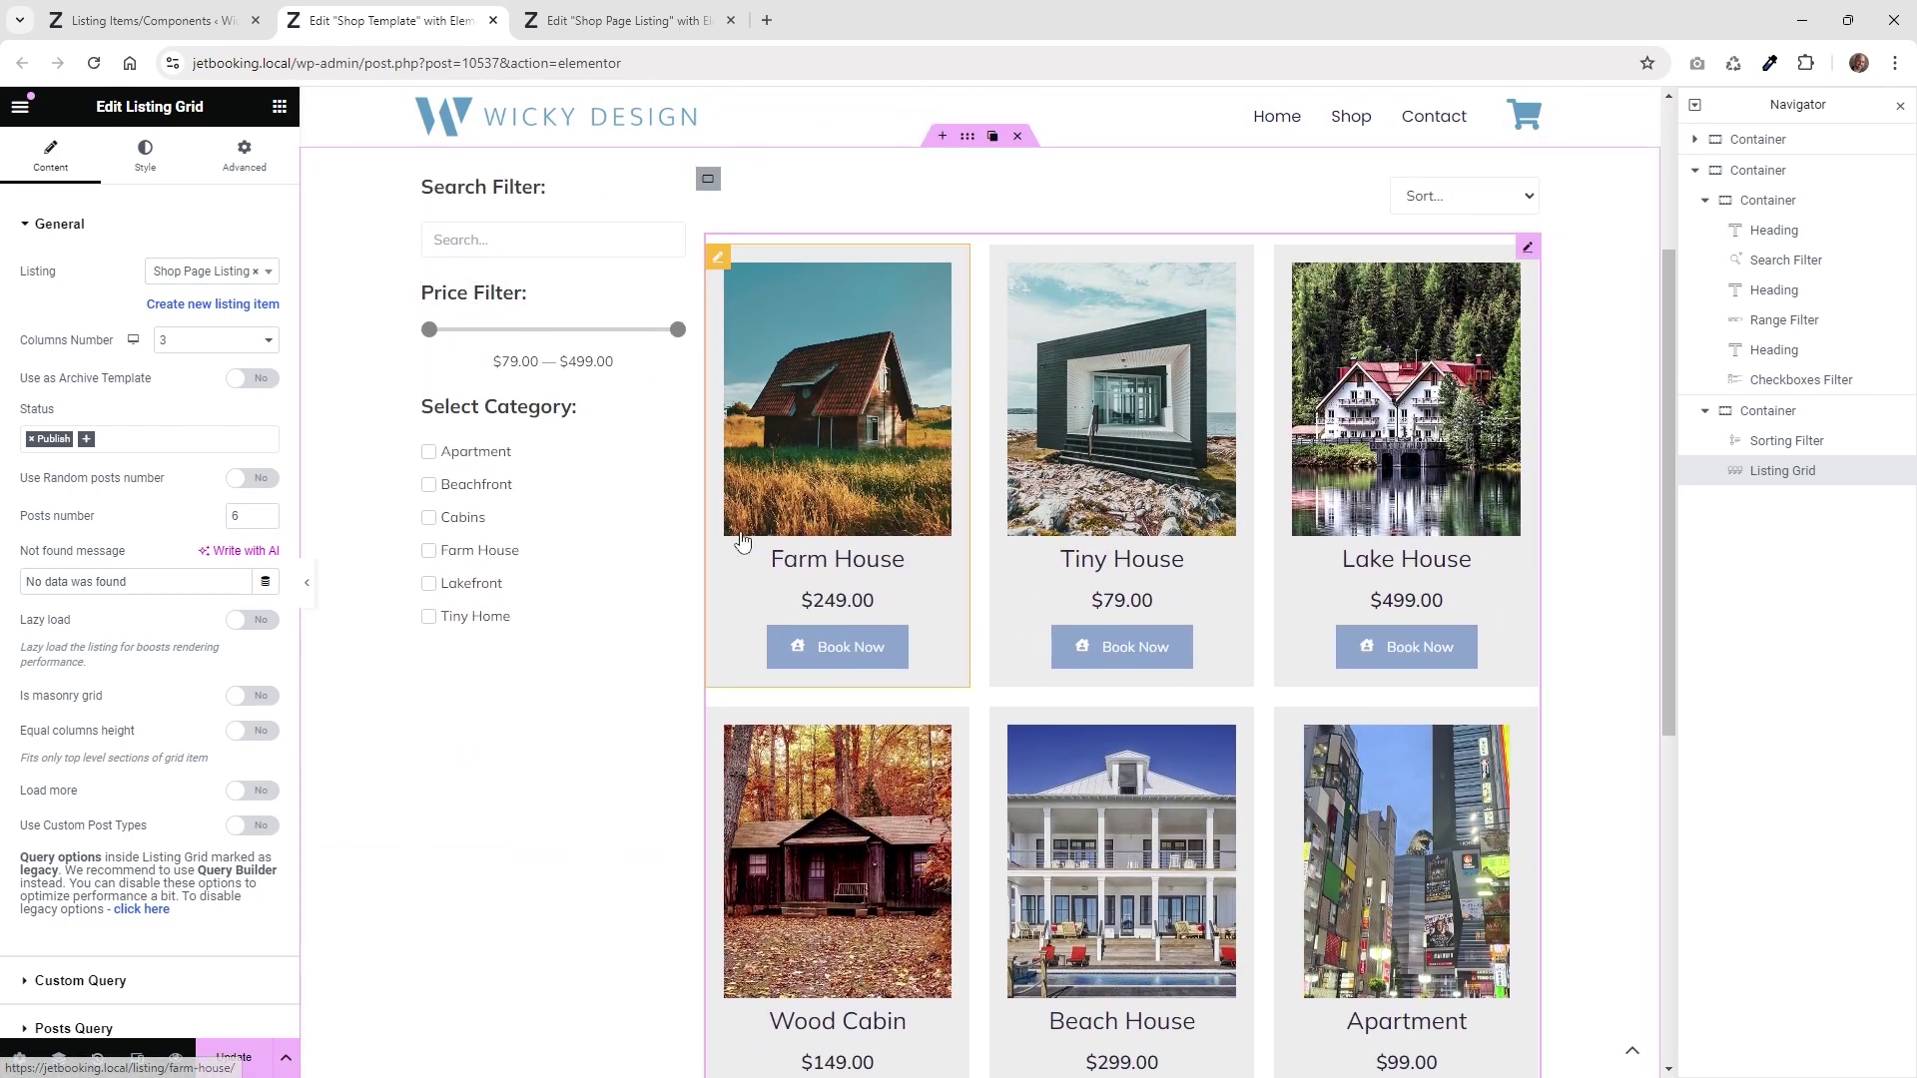
{"action": "scroll", "coordinate": [742, 540], "scroll_direction": "up", "scroll_amount": 3}
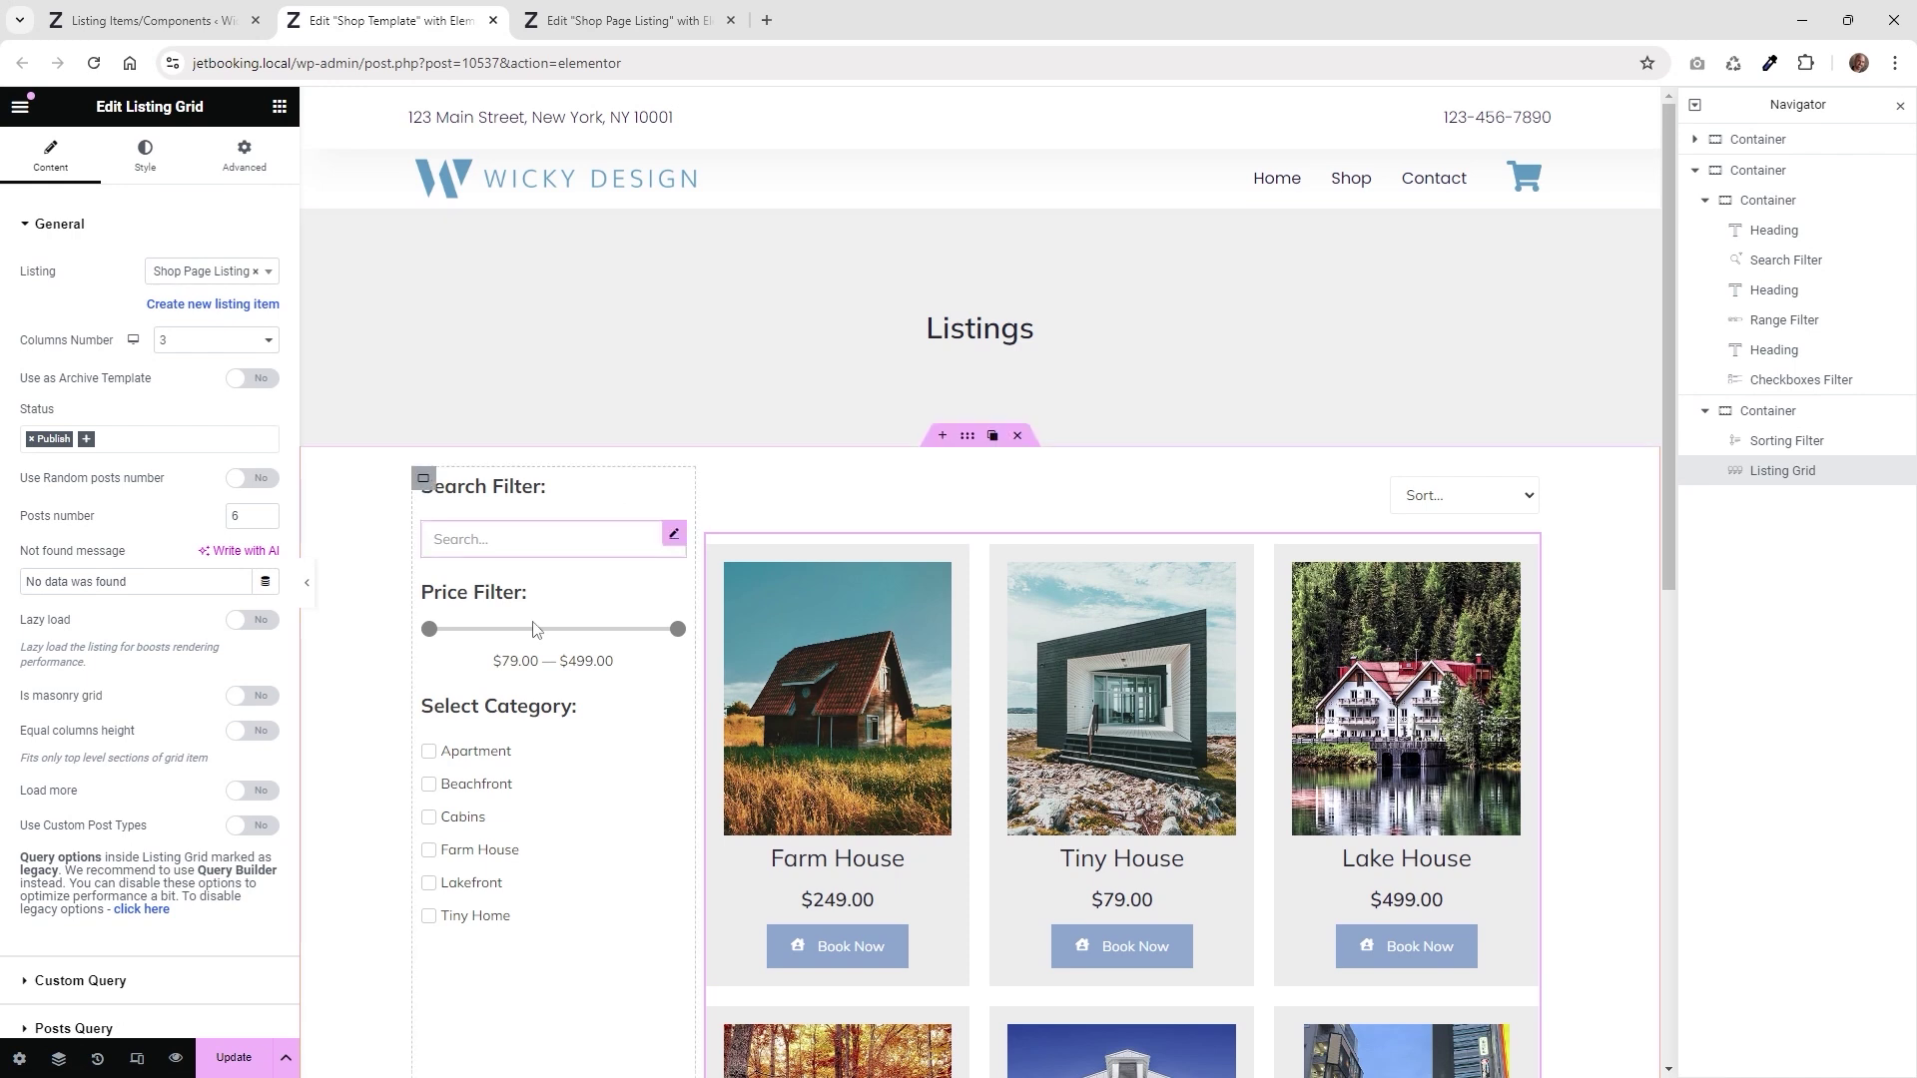
{"action": "left_click", "coordinate": [228, 1066]}
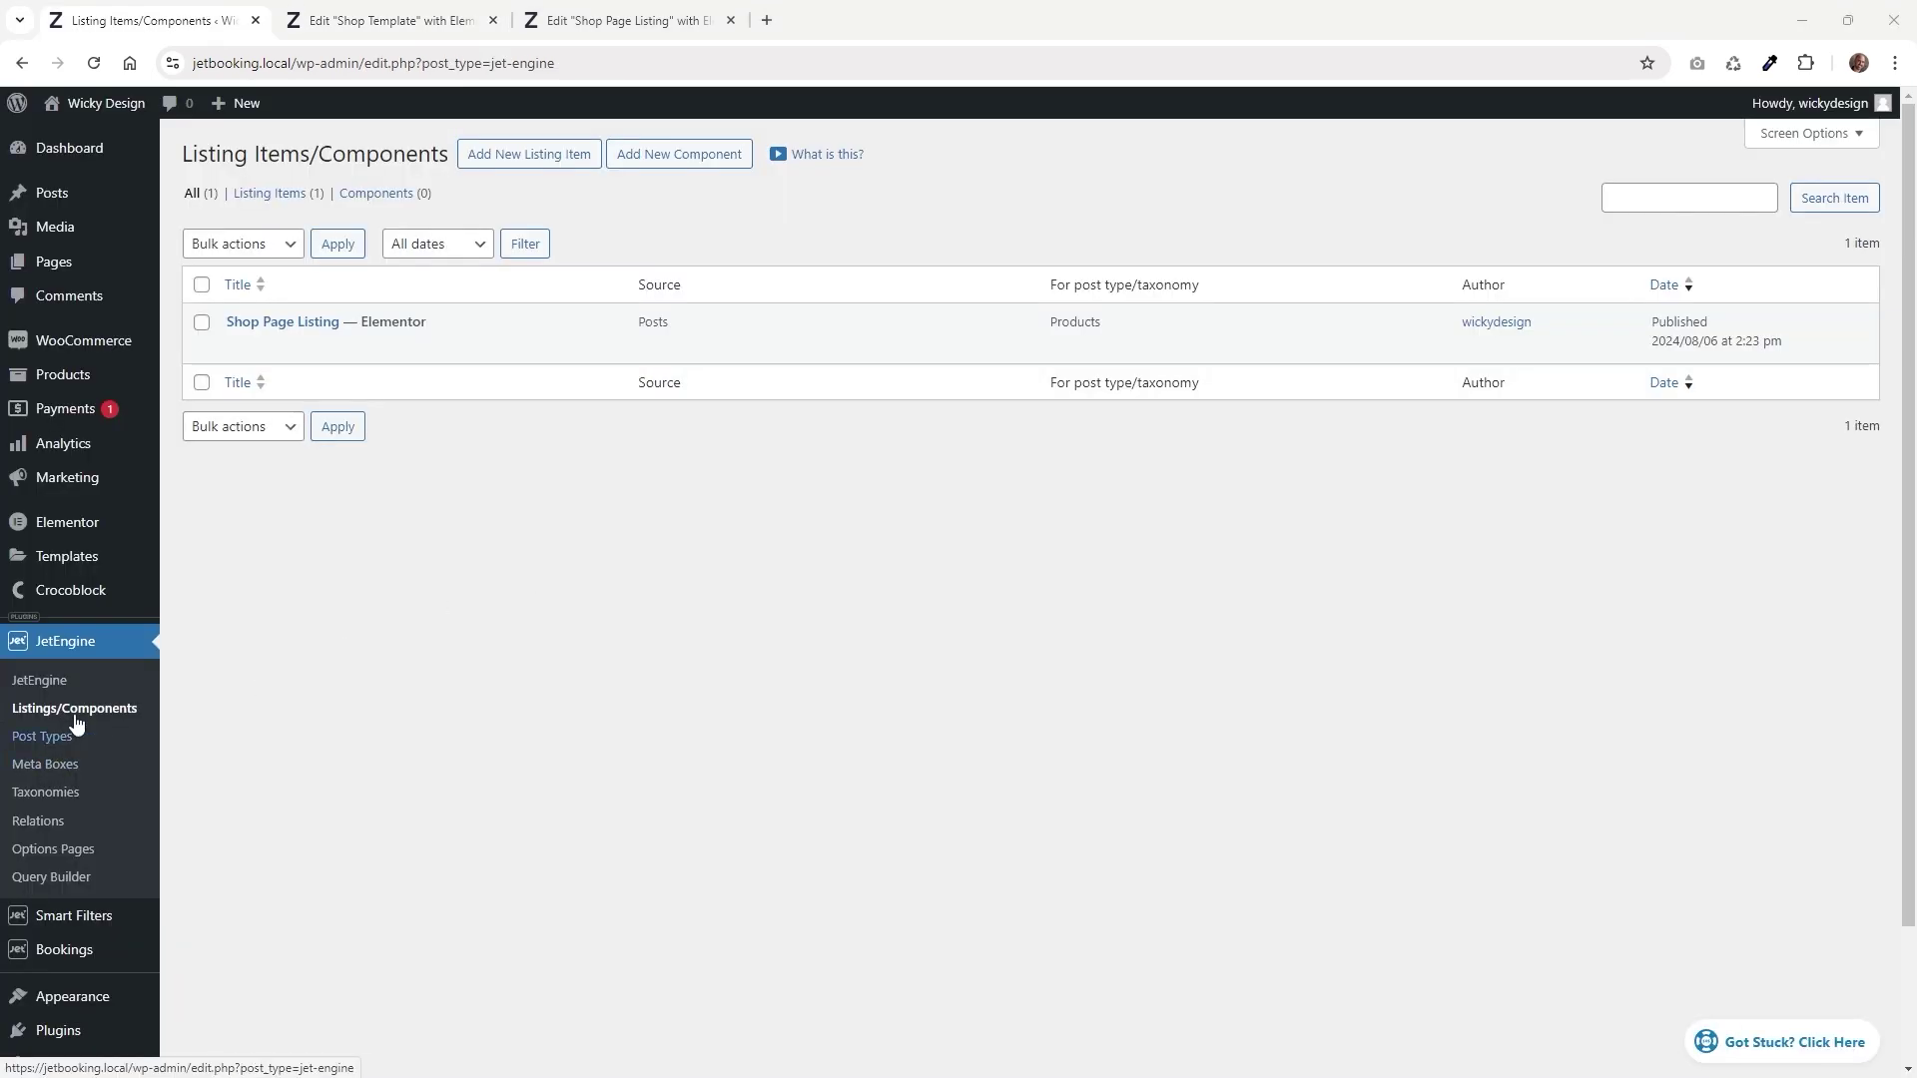
Enable the custom shop page with Shop Template in WooCommerce's JetWooBuilder settings, save the changes and review the live shop page
{"action": "mouse_move", "coordinate": [110, 346]}
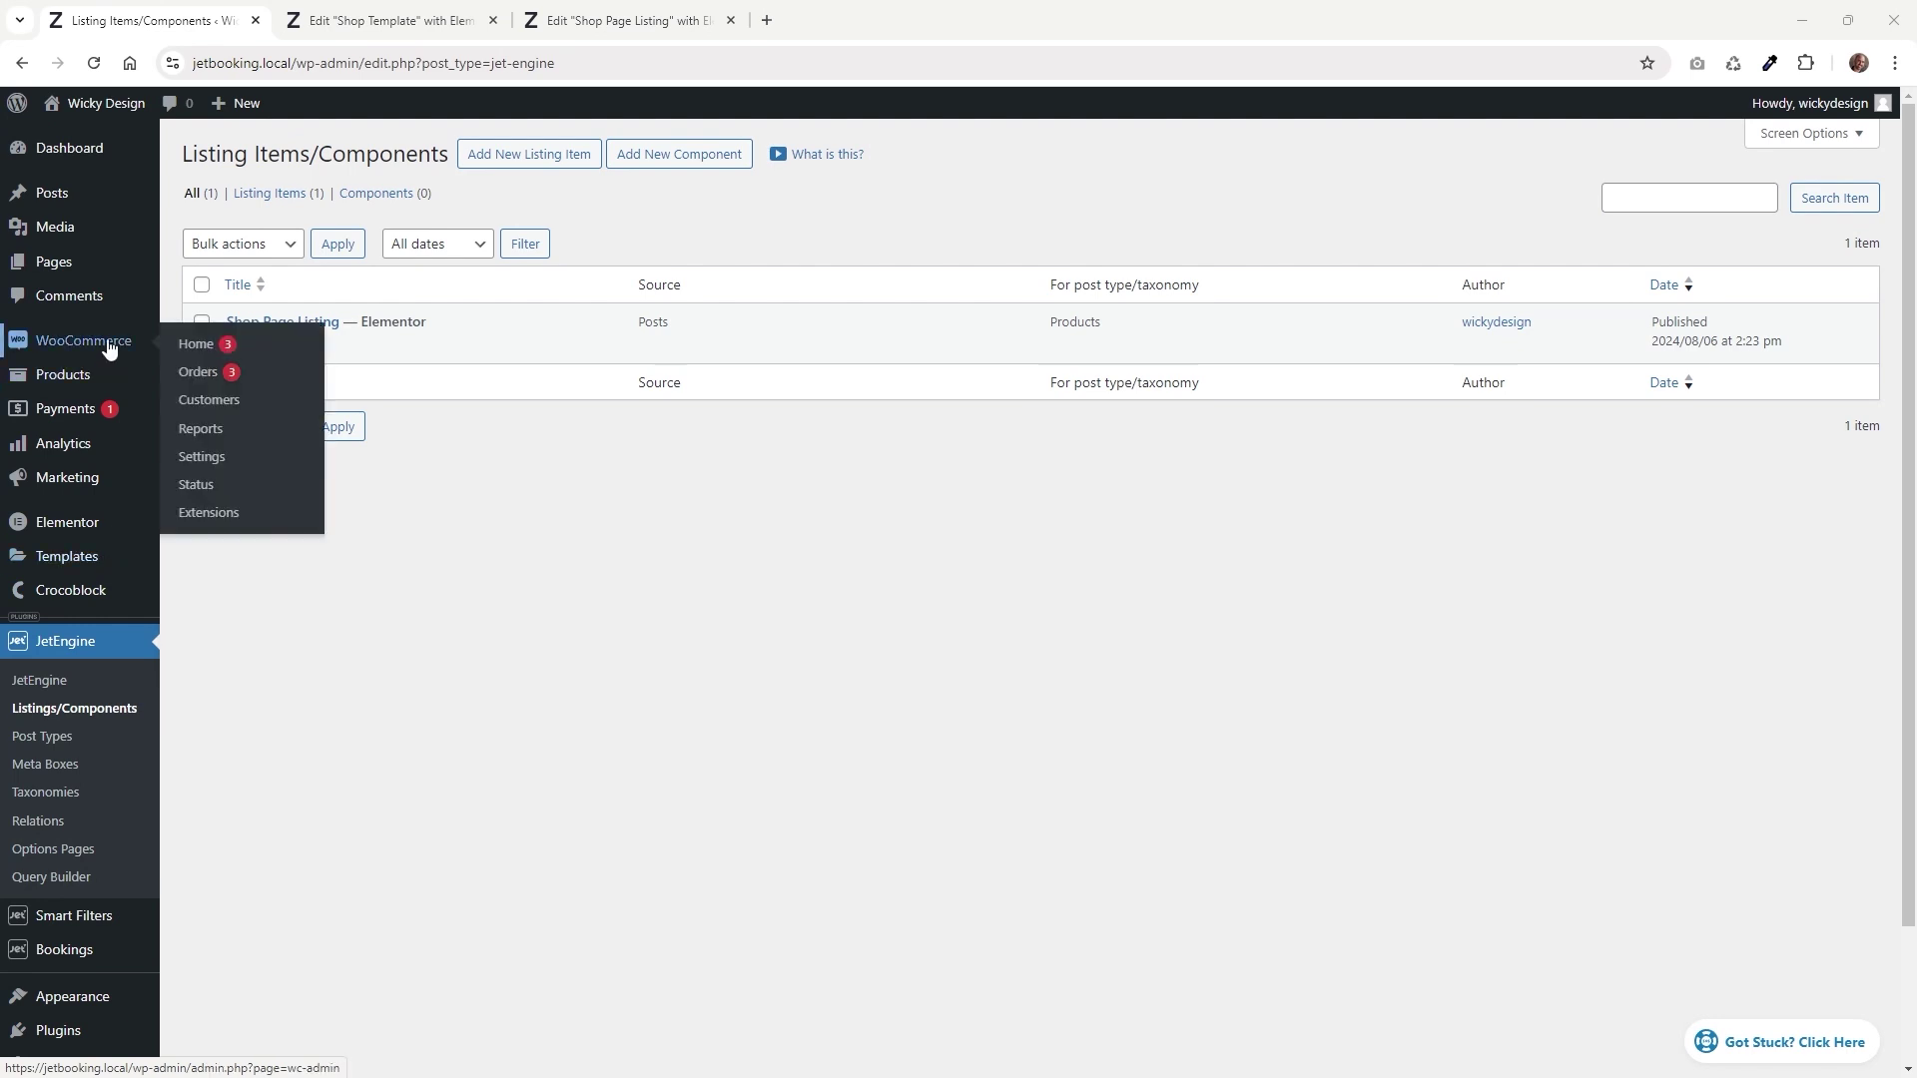
{"action": "left_click", "coordinate": [236, 459]}
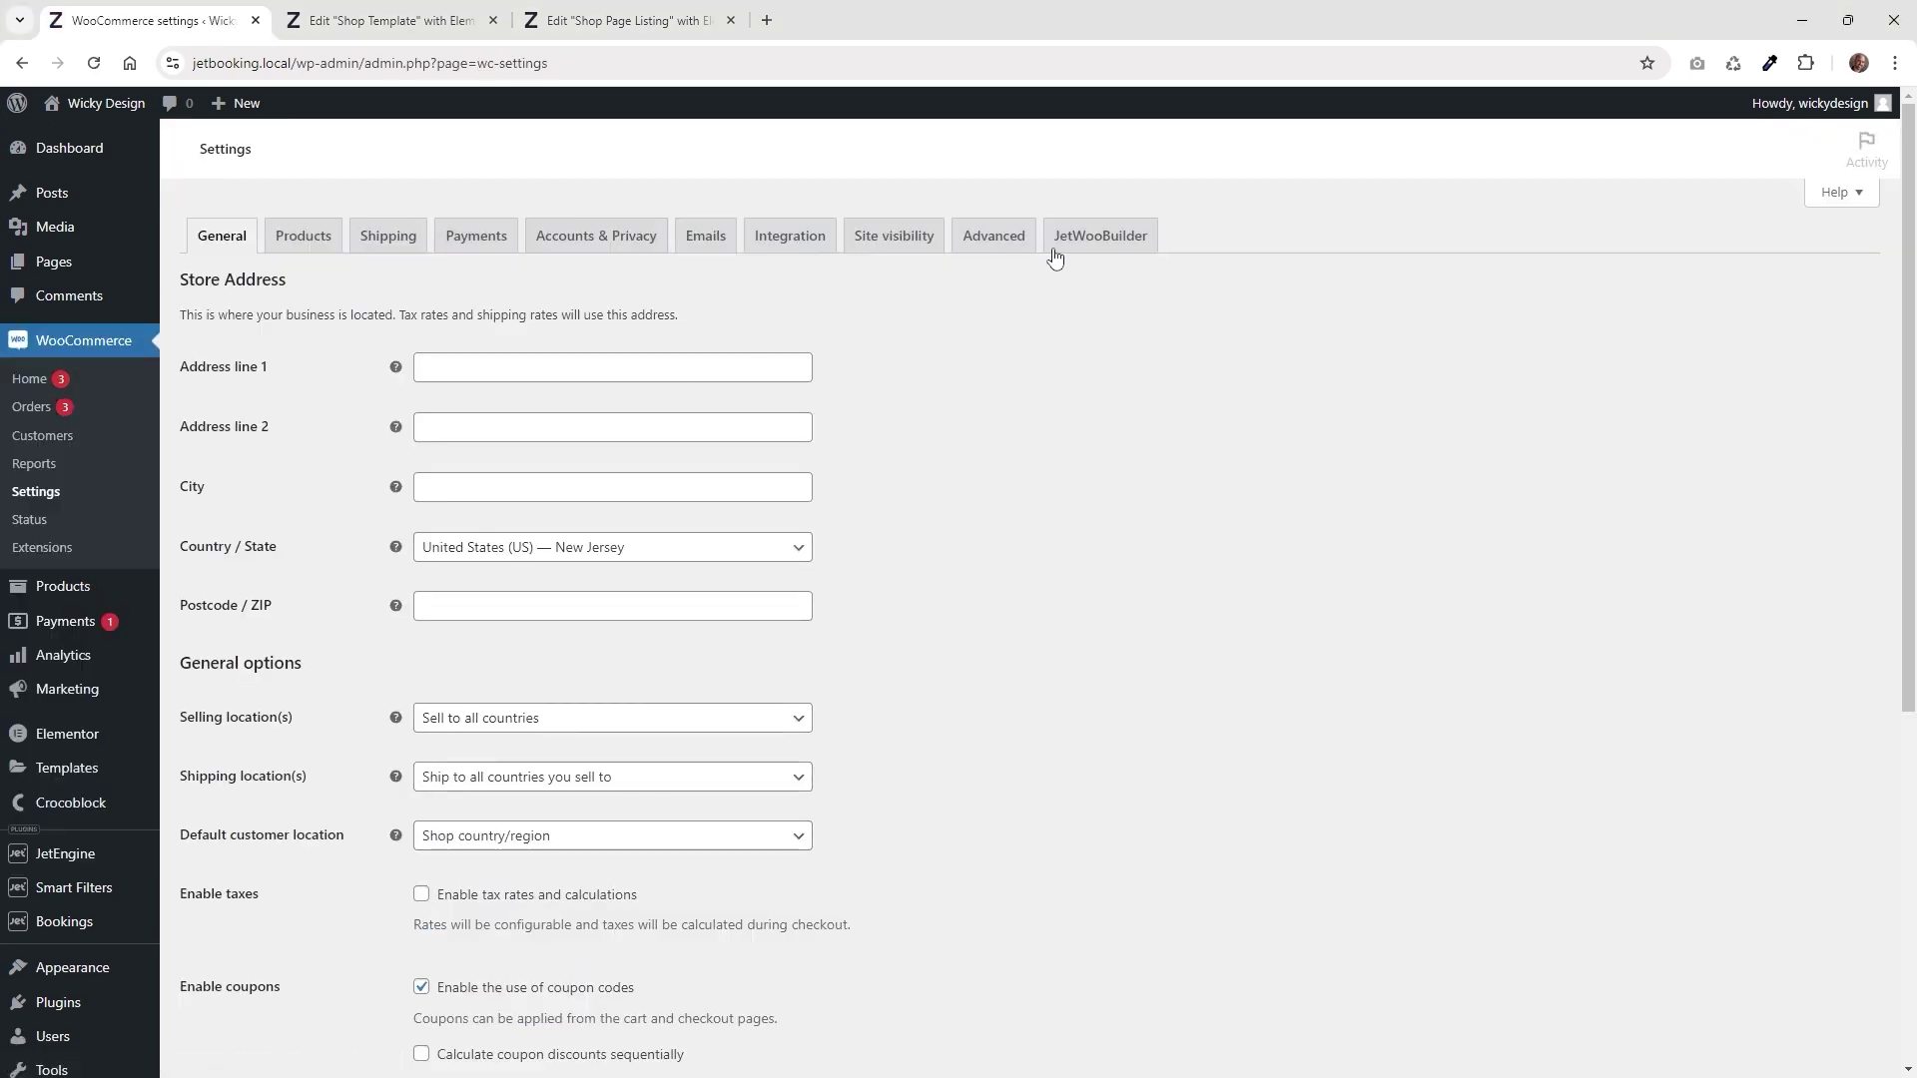
{"action": "left_click", "coordinate": [1091, 247]}
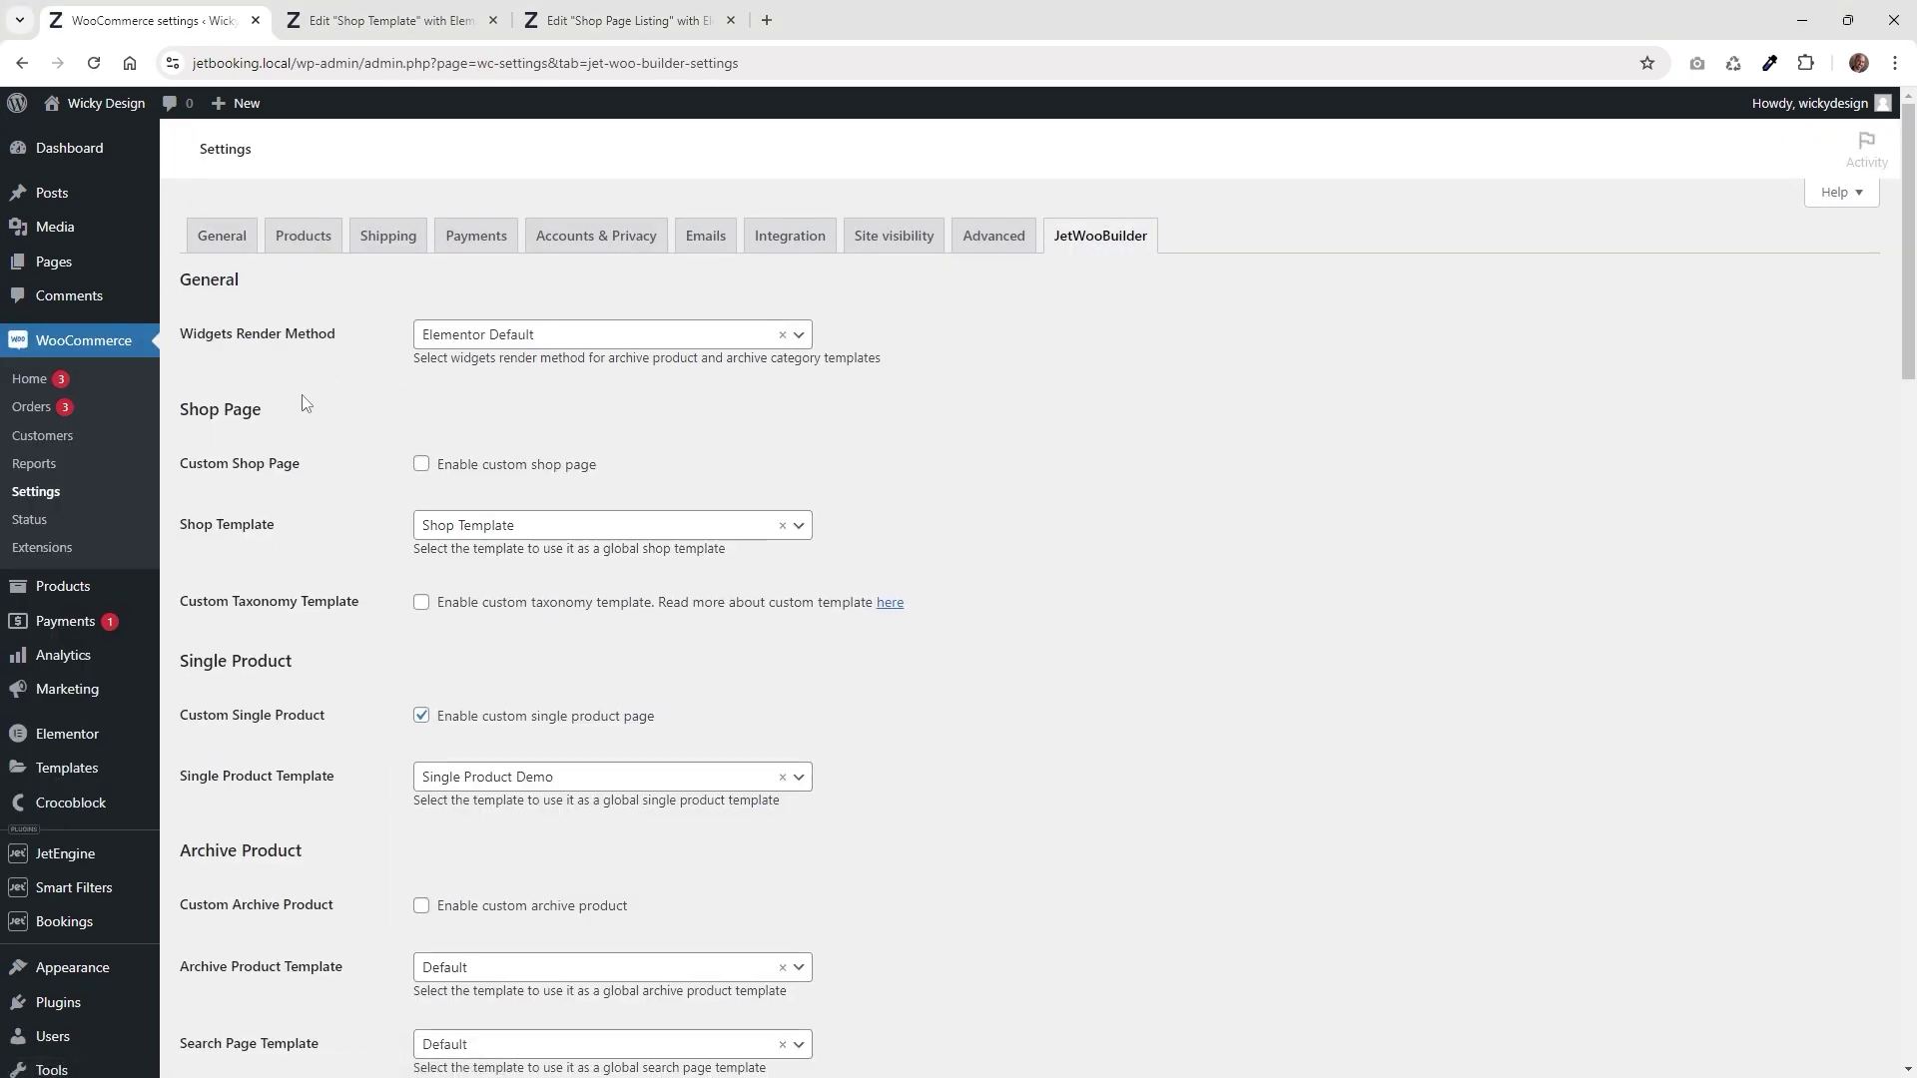
{"action": "left_click", "coordinate": [496, 471]}
{"action": "left_click", "coordinate": [551, 530]}
{"action": "left_click", "coordinate": [480, 591]}
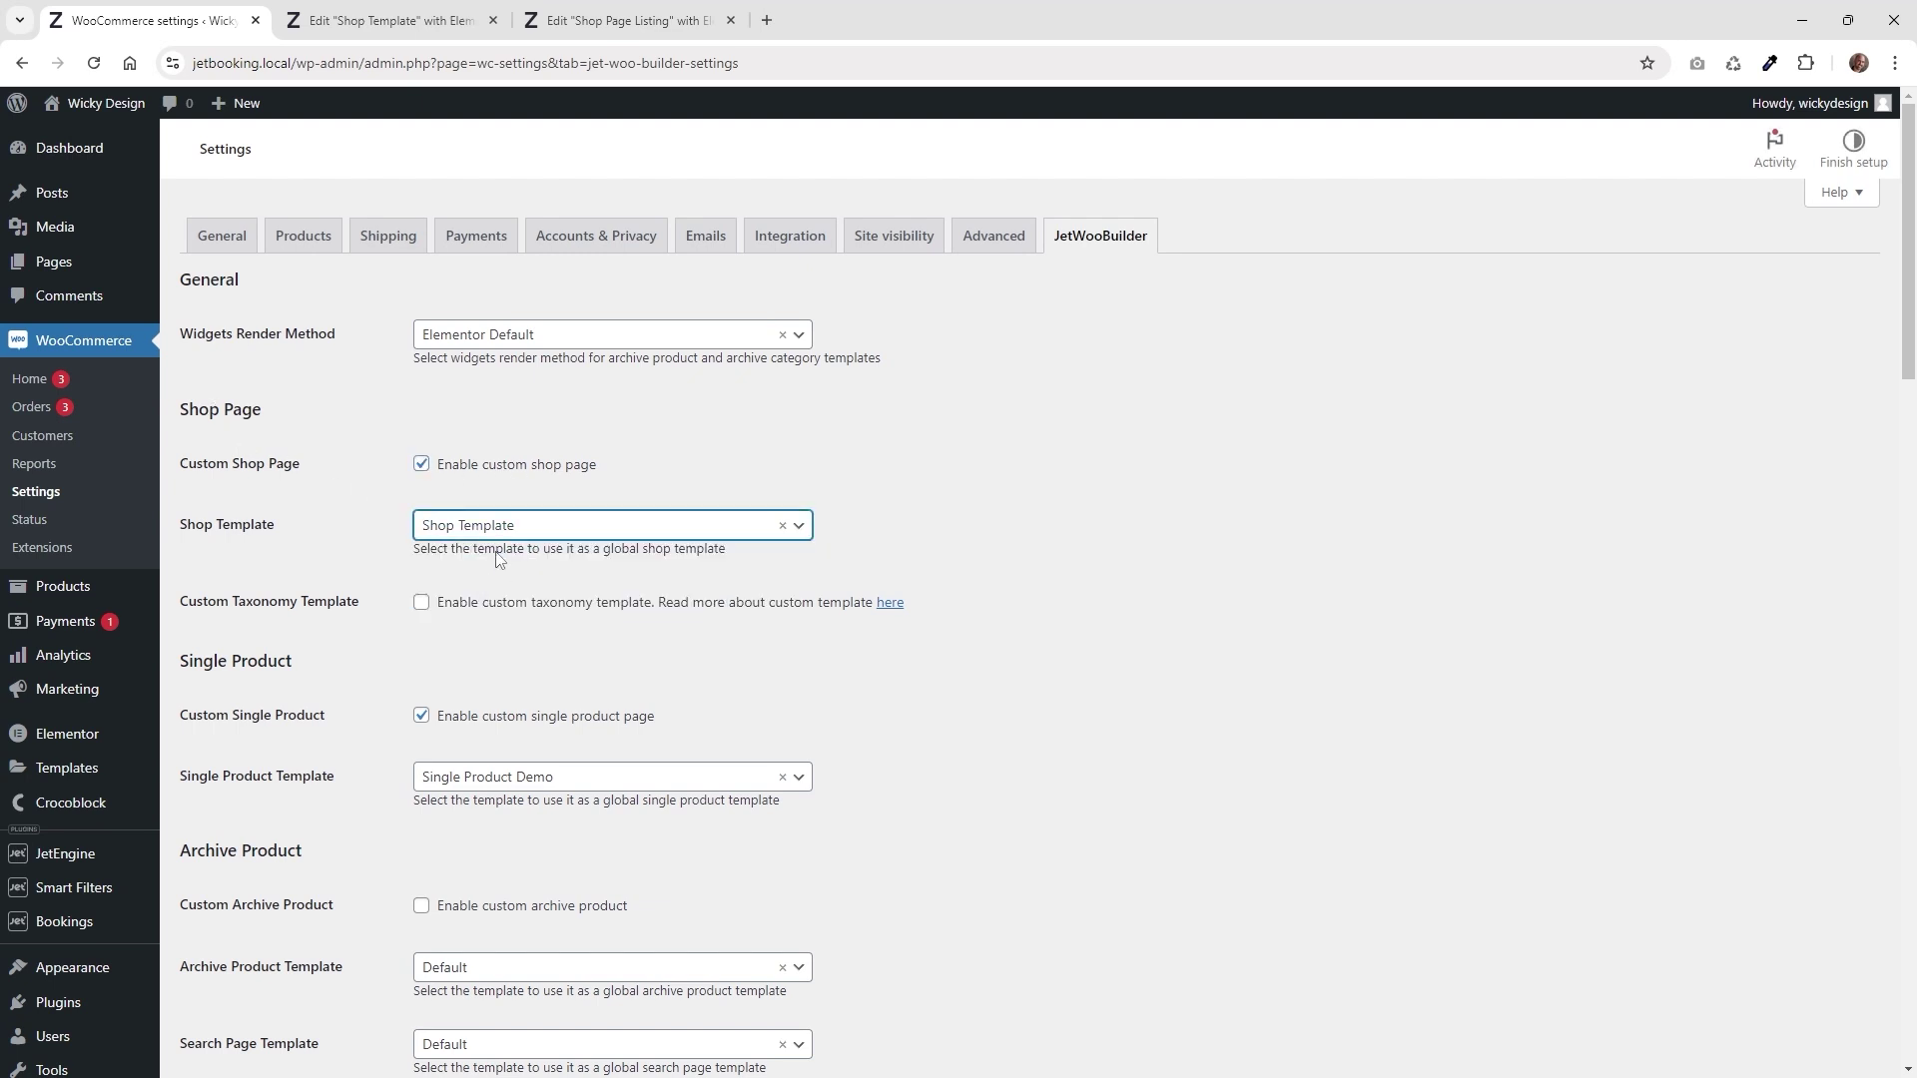
{"action": "scroll", "coordinate": [978, 595], "scroll_direction": "down", "scroll_amount": 20}
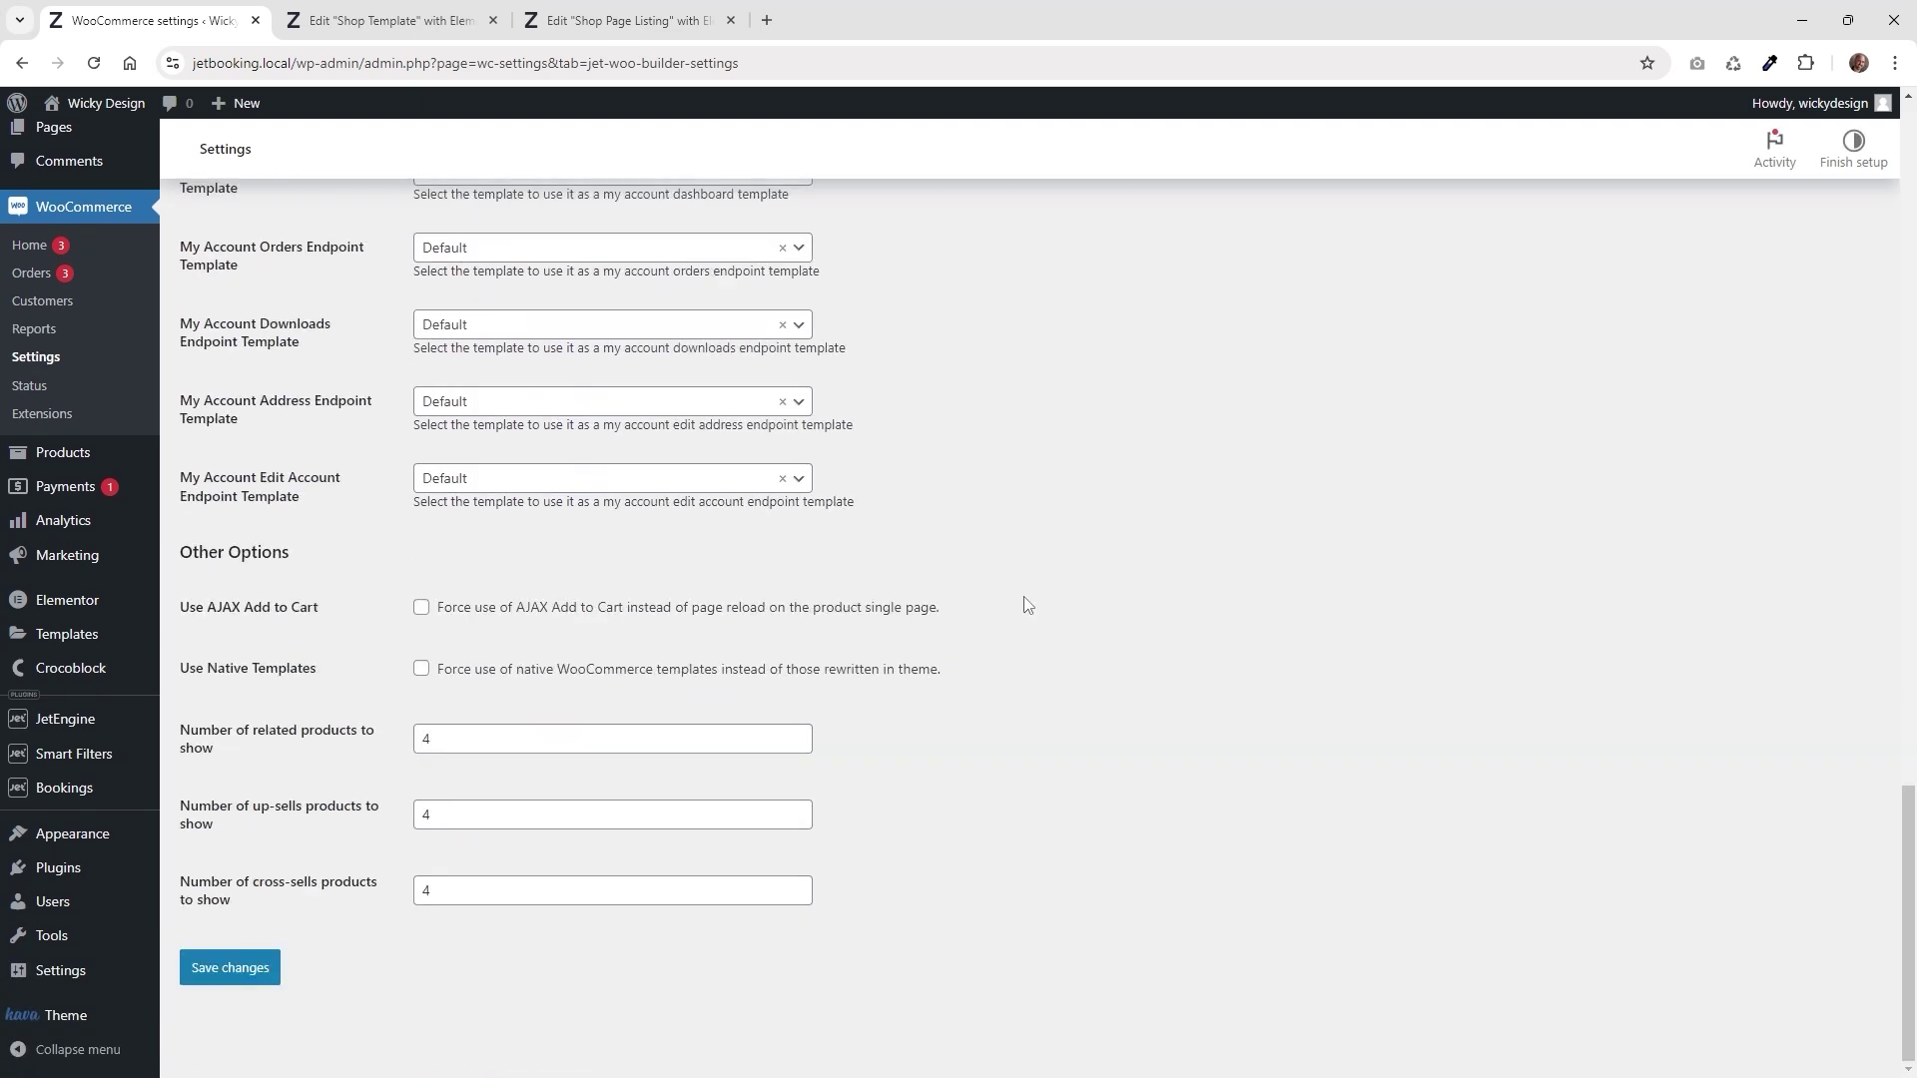
{"action": "left_click", "coordinate": [272, 960]}
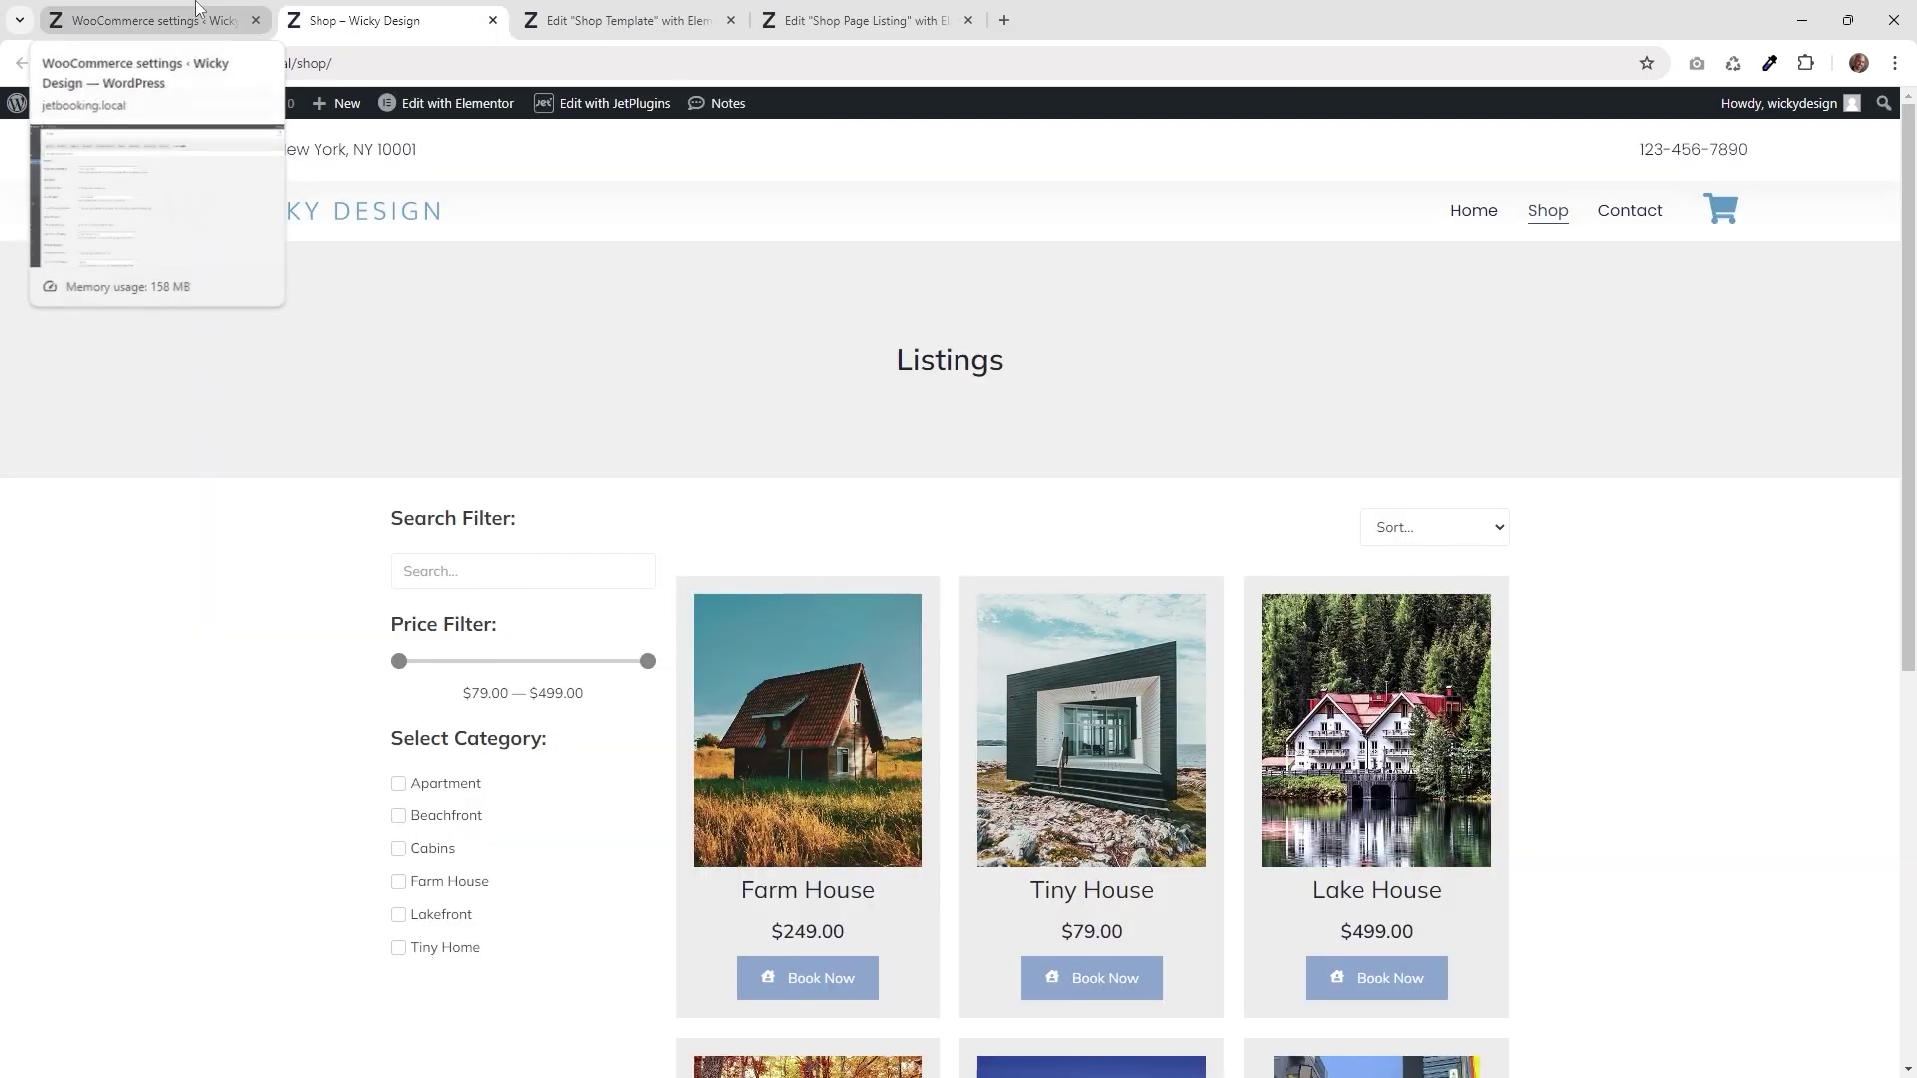
{"action": "scroll", "coordinate": [934, 557], "scroll_direction": "down", "scroll_amount": 3}
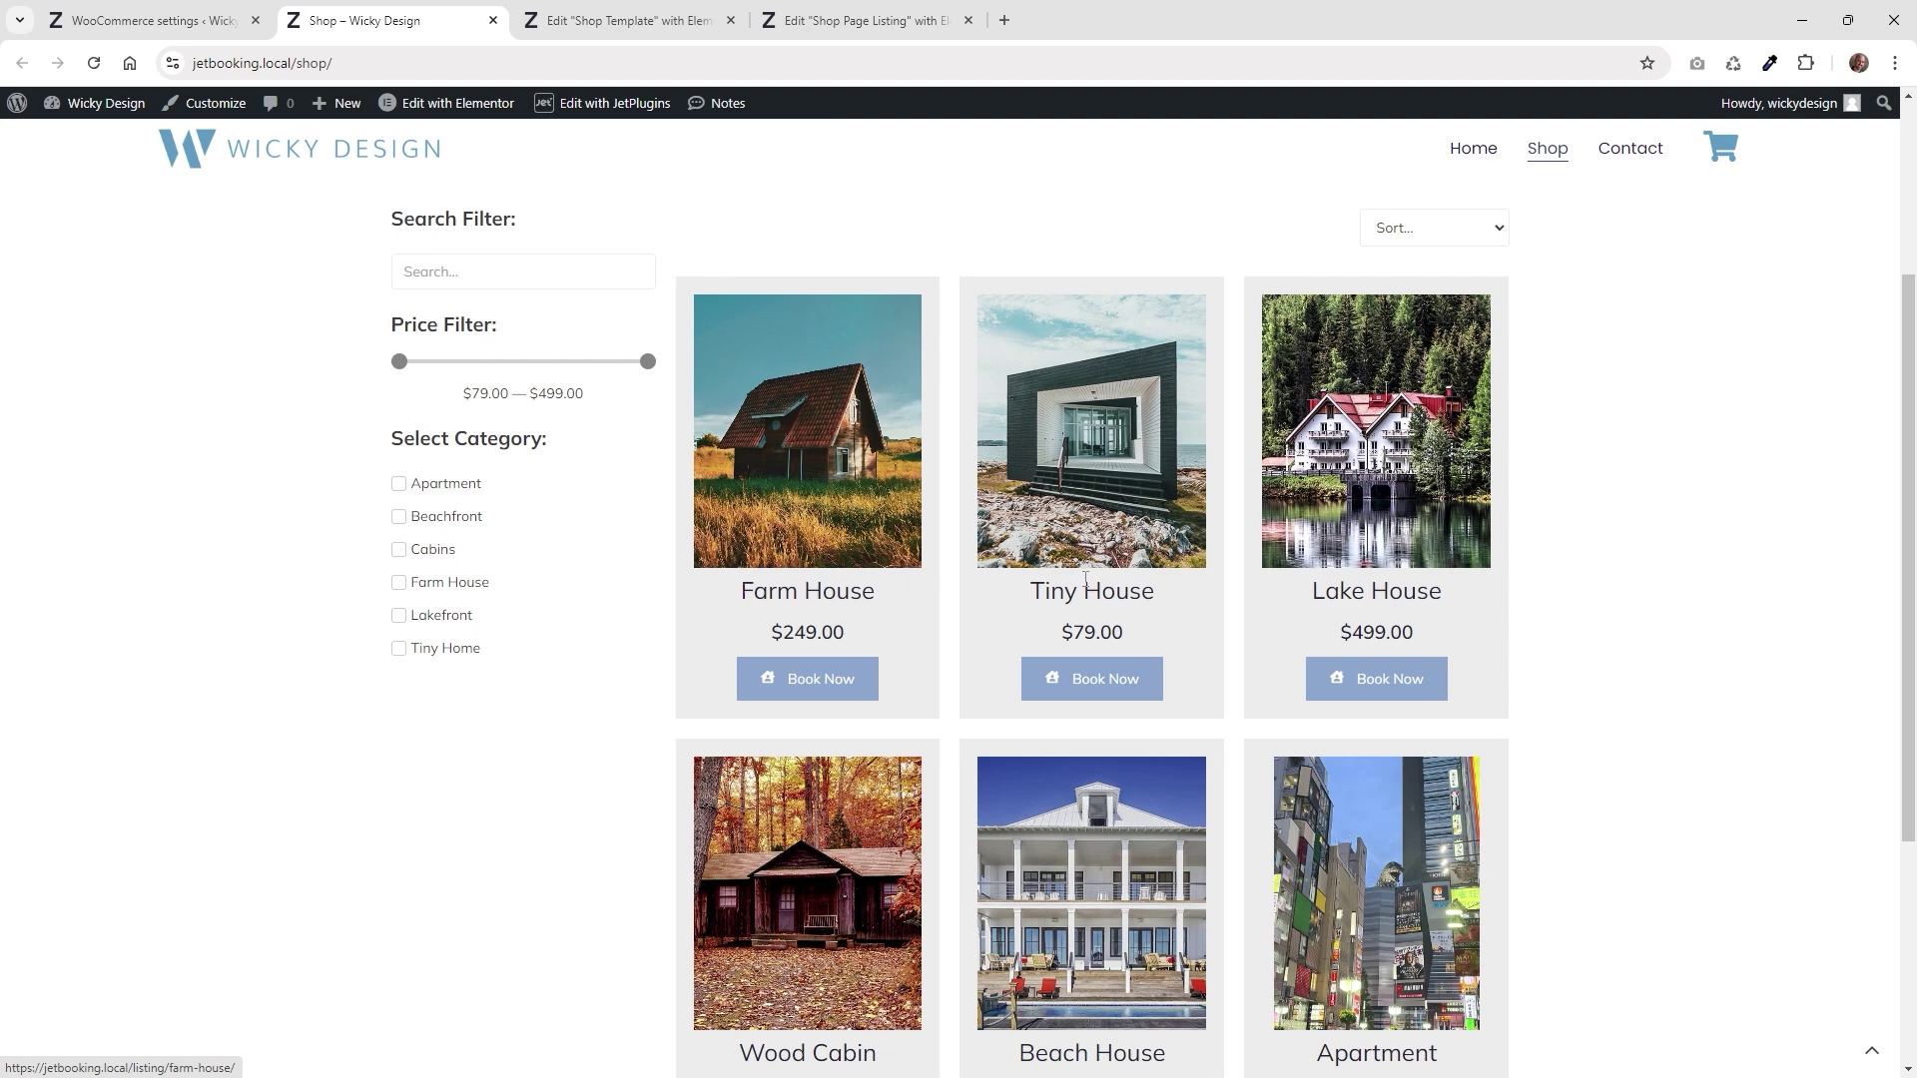
{"action": "scroll", "coordinate": [1178, 601], "scroll_direction": "down", "scroll_amount": 3}
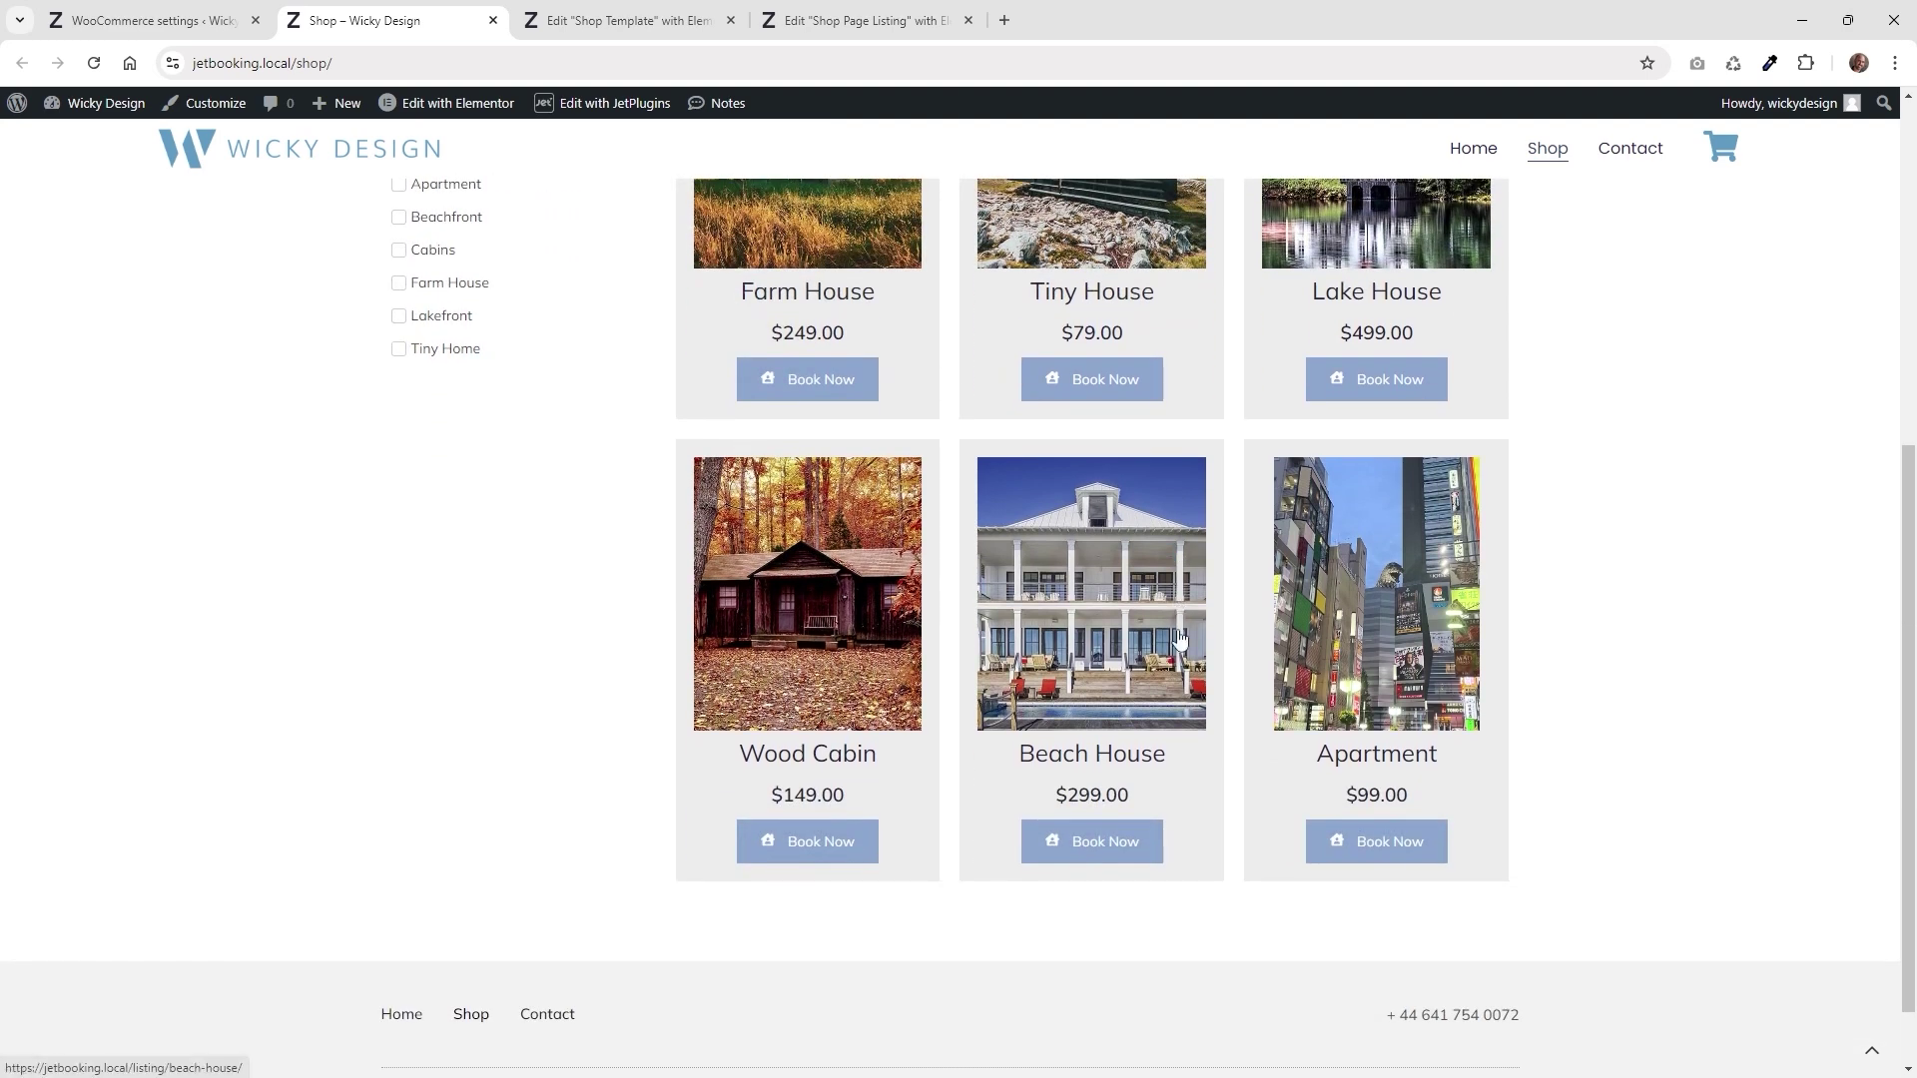
Try the Shop Template's Listing Grid with 4 and 2 columns, and return the Columns Number to 3
{"action": "left_click", "coordinate": [714, 33]}
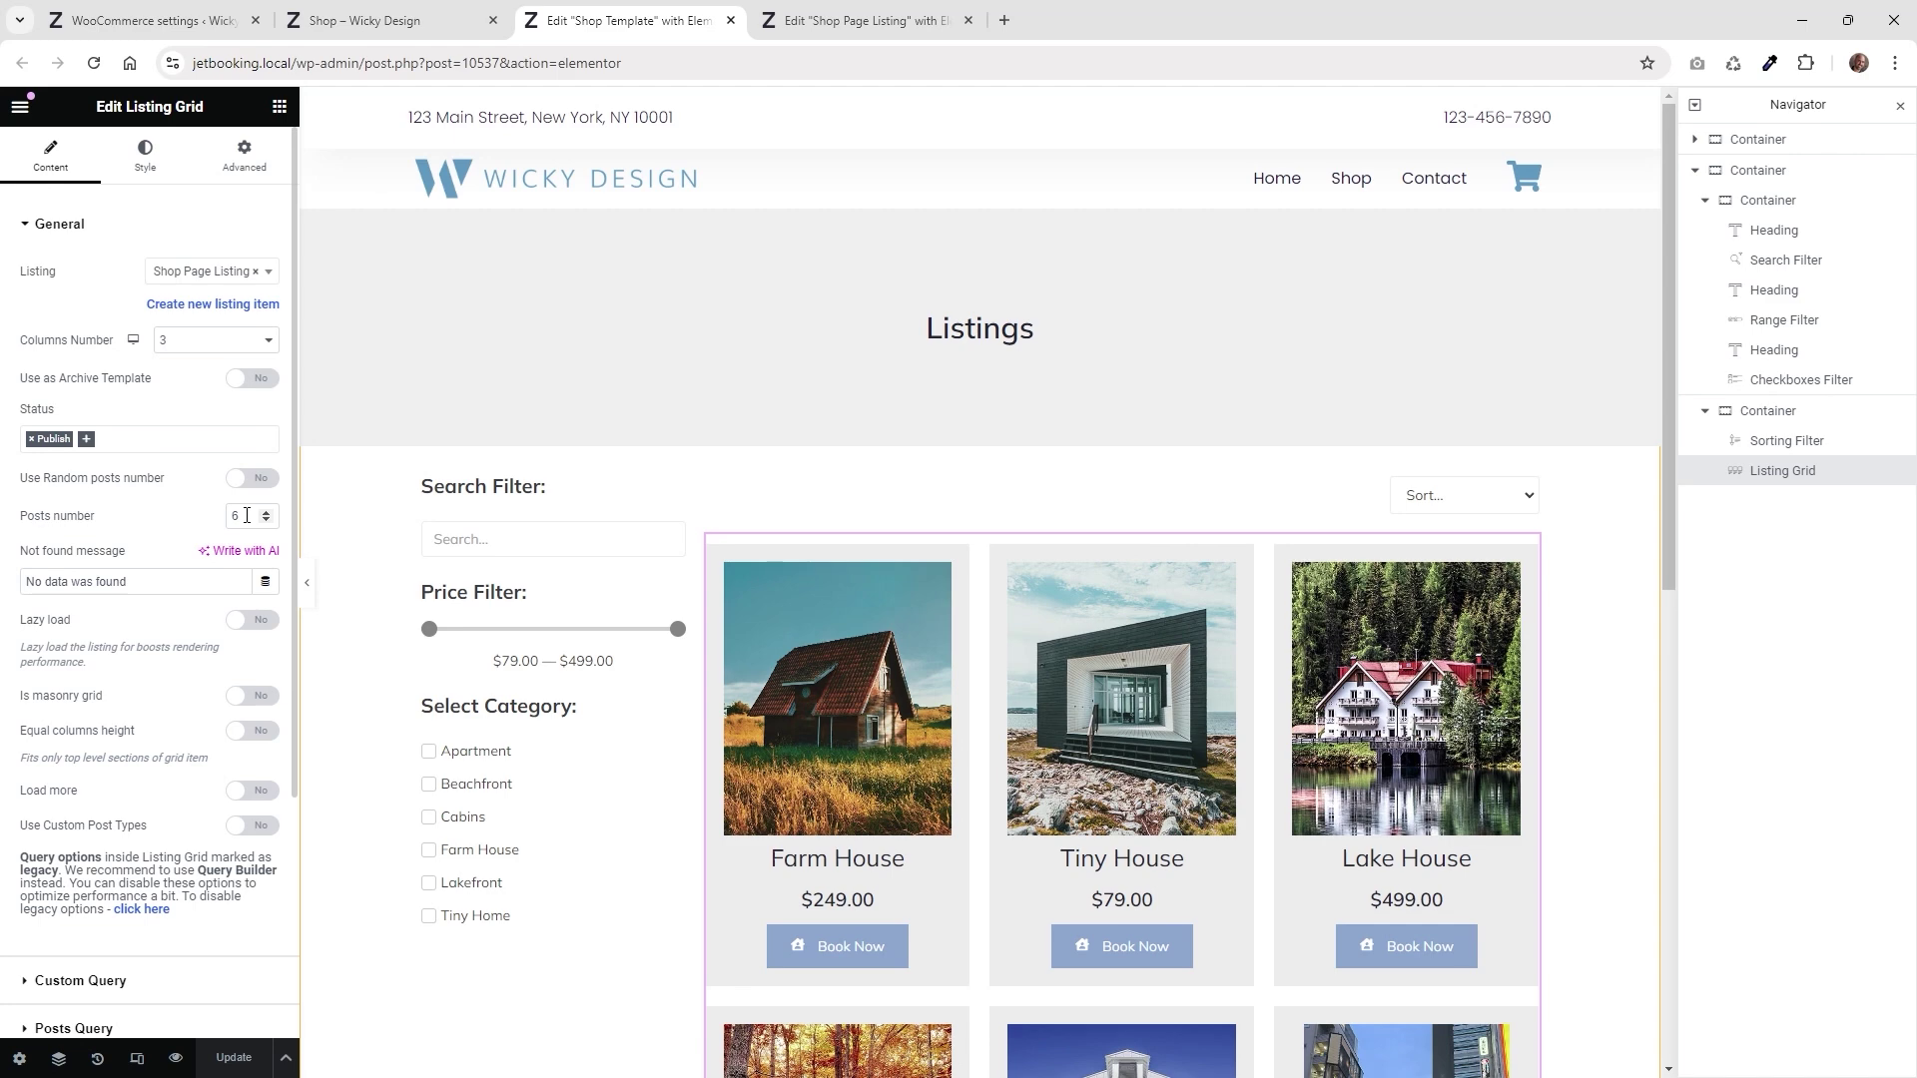
{"action": "left_click", "coordinate": [182, 342]}
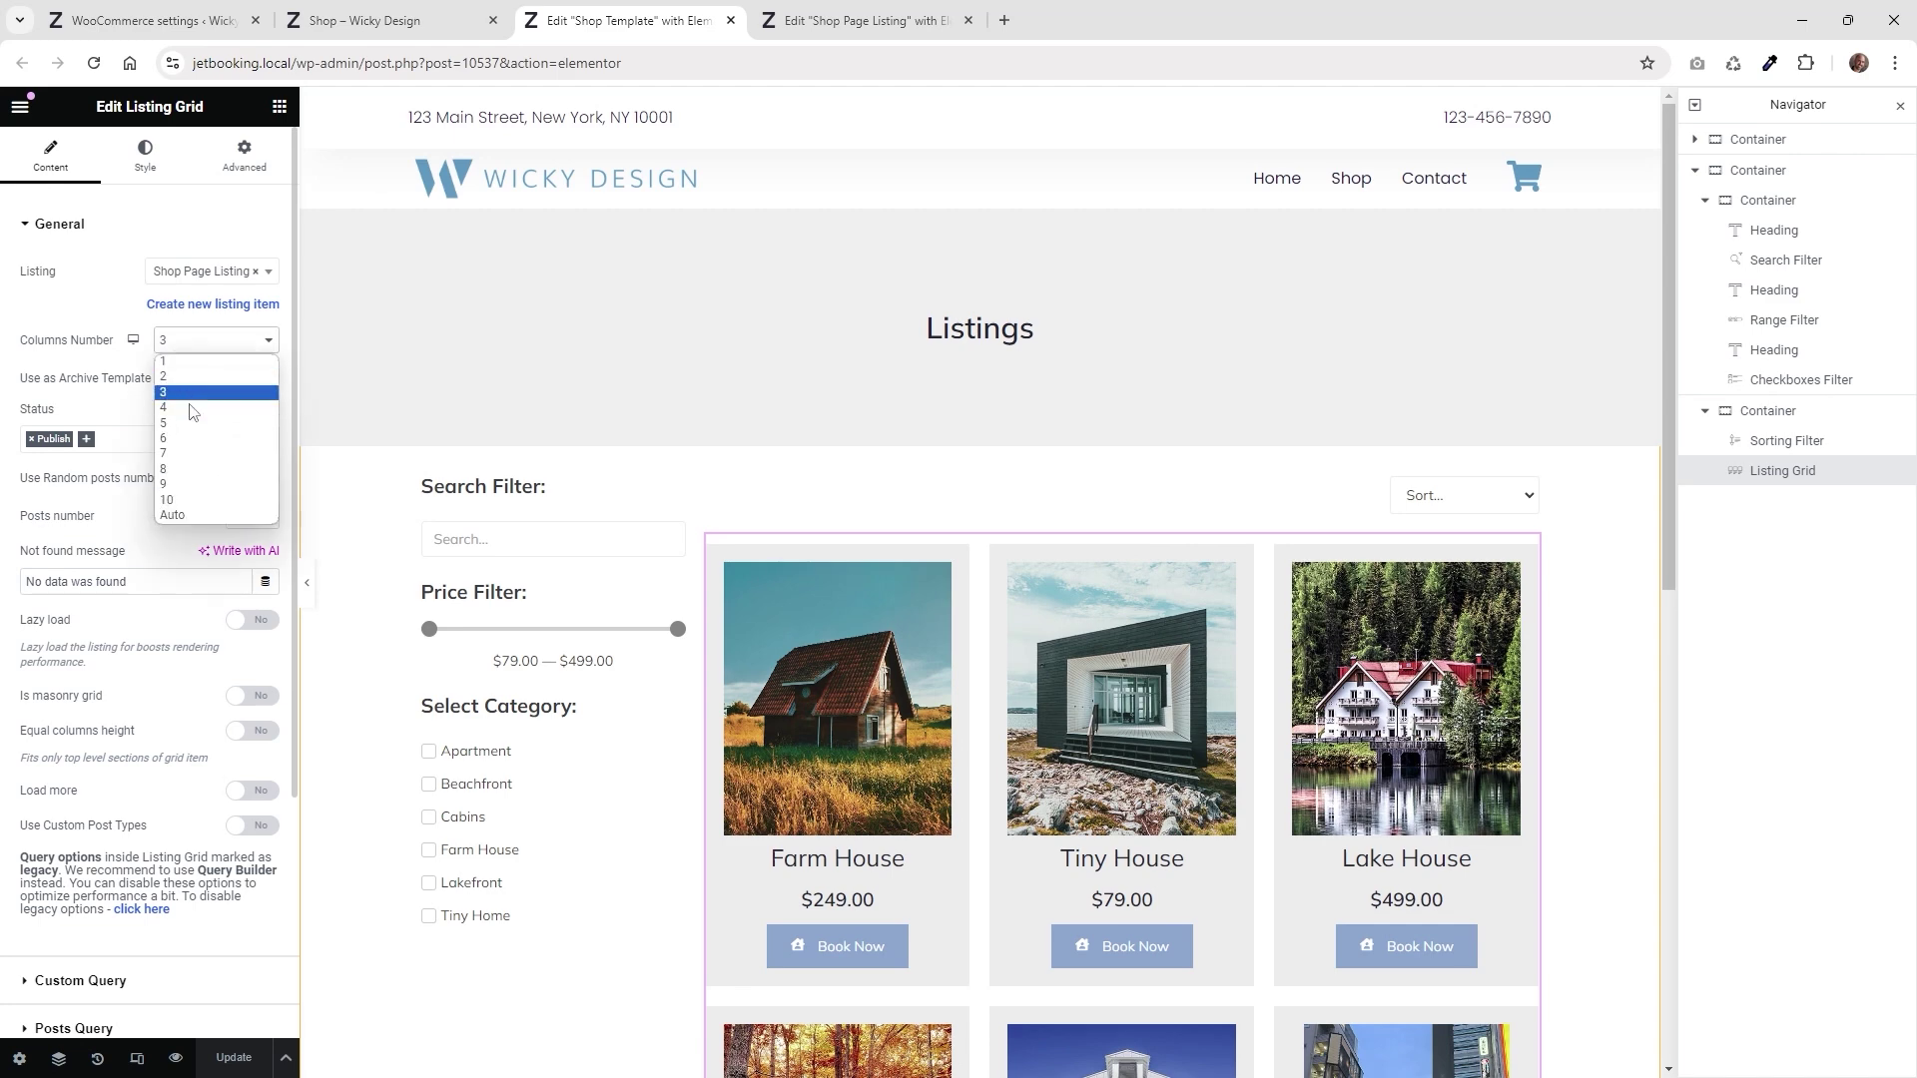
{"action": "left_click", "coordinate": [193, 415]}
{"action": "left_click", "coordinate": [205, 347]}
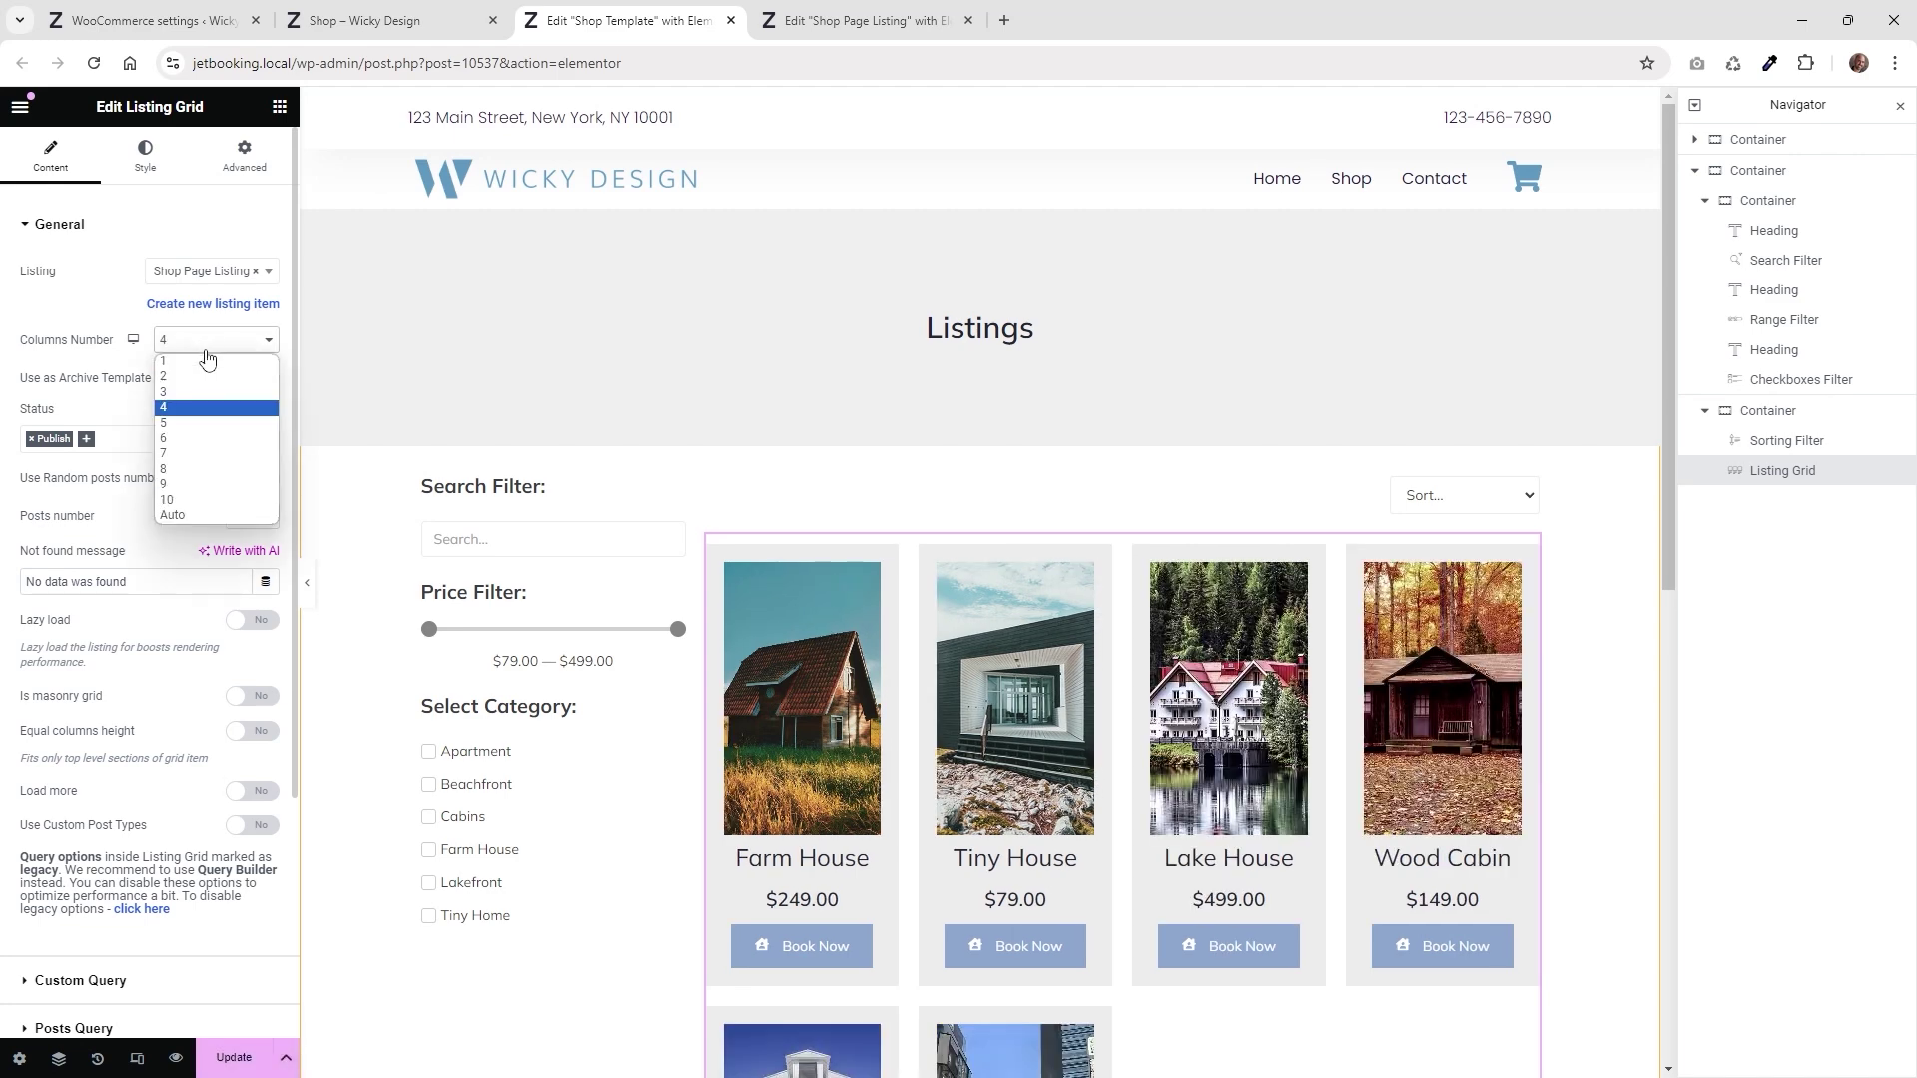
{"action": "left_click", "coordinate": [208, 387]}
{"action": "left_click", "coordinate": [214, 342]}
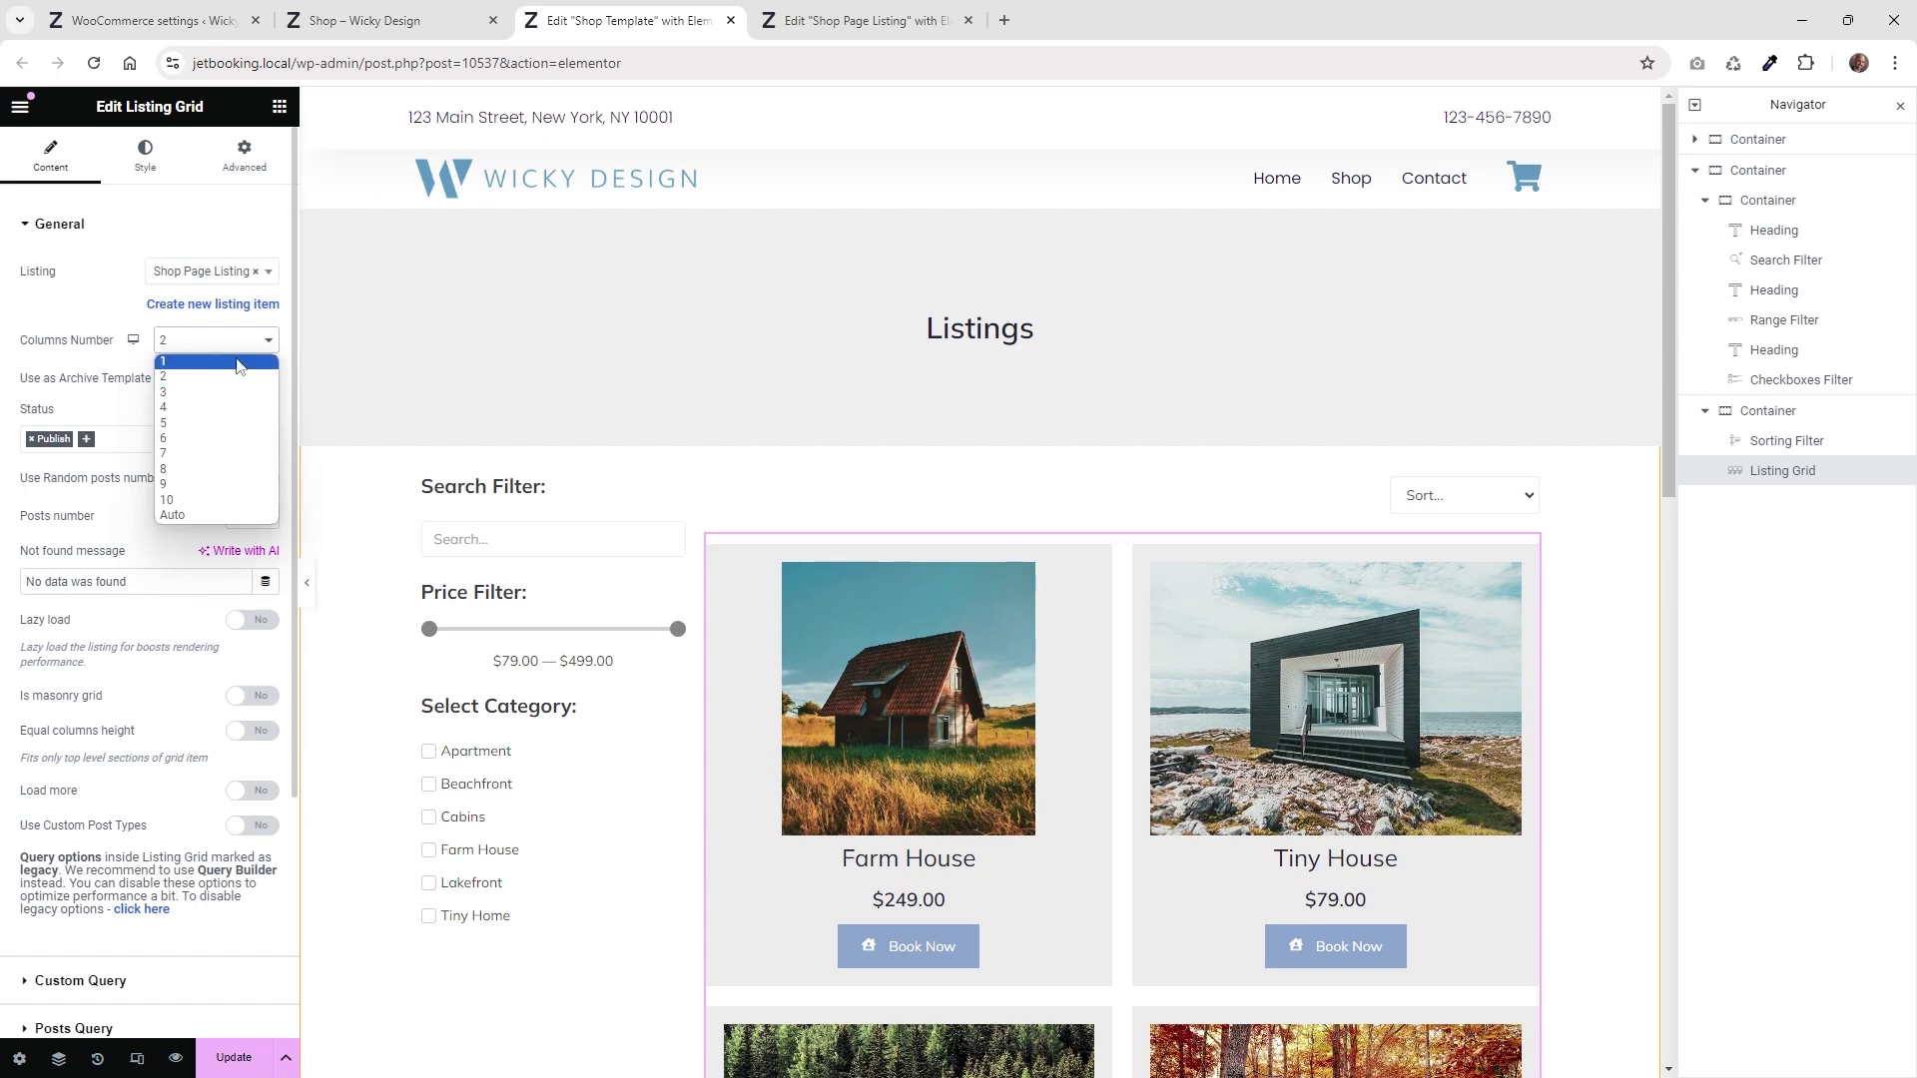
{"action": "left_click", "coordinate": [210, 401]}
Examine the Listing Grid's Custom Query and Posts Query options
{"action": "scroll", "coordinate": [185, 586], "scroll_direction": "down", "scroll_amount": 3}
{"action": "scroll", "coordinate": [185, 586], "scroll_direction": "down", "scroll_amount": 1}
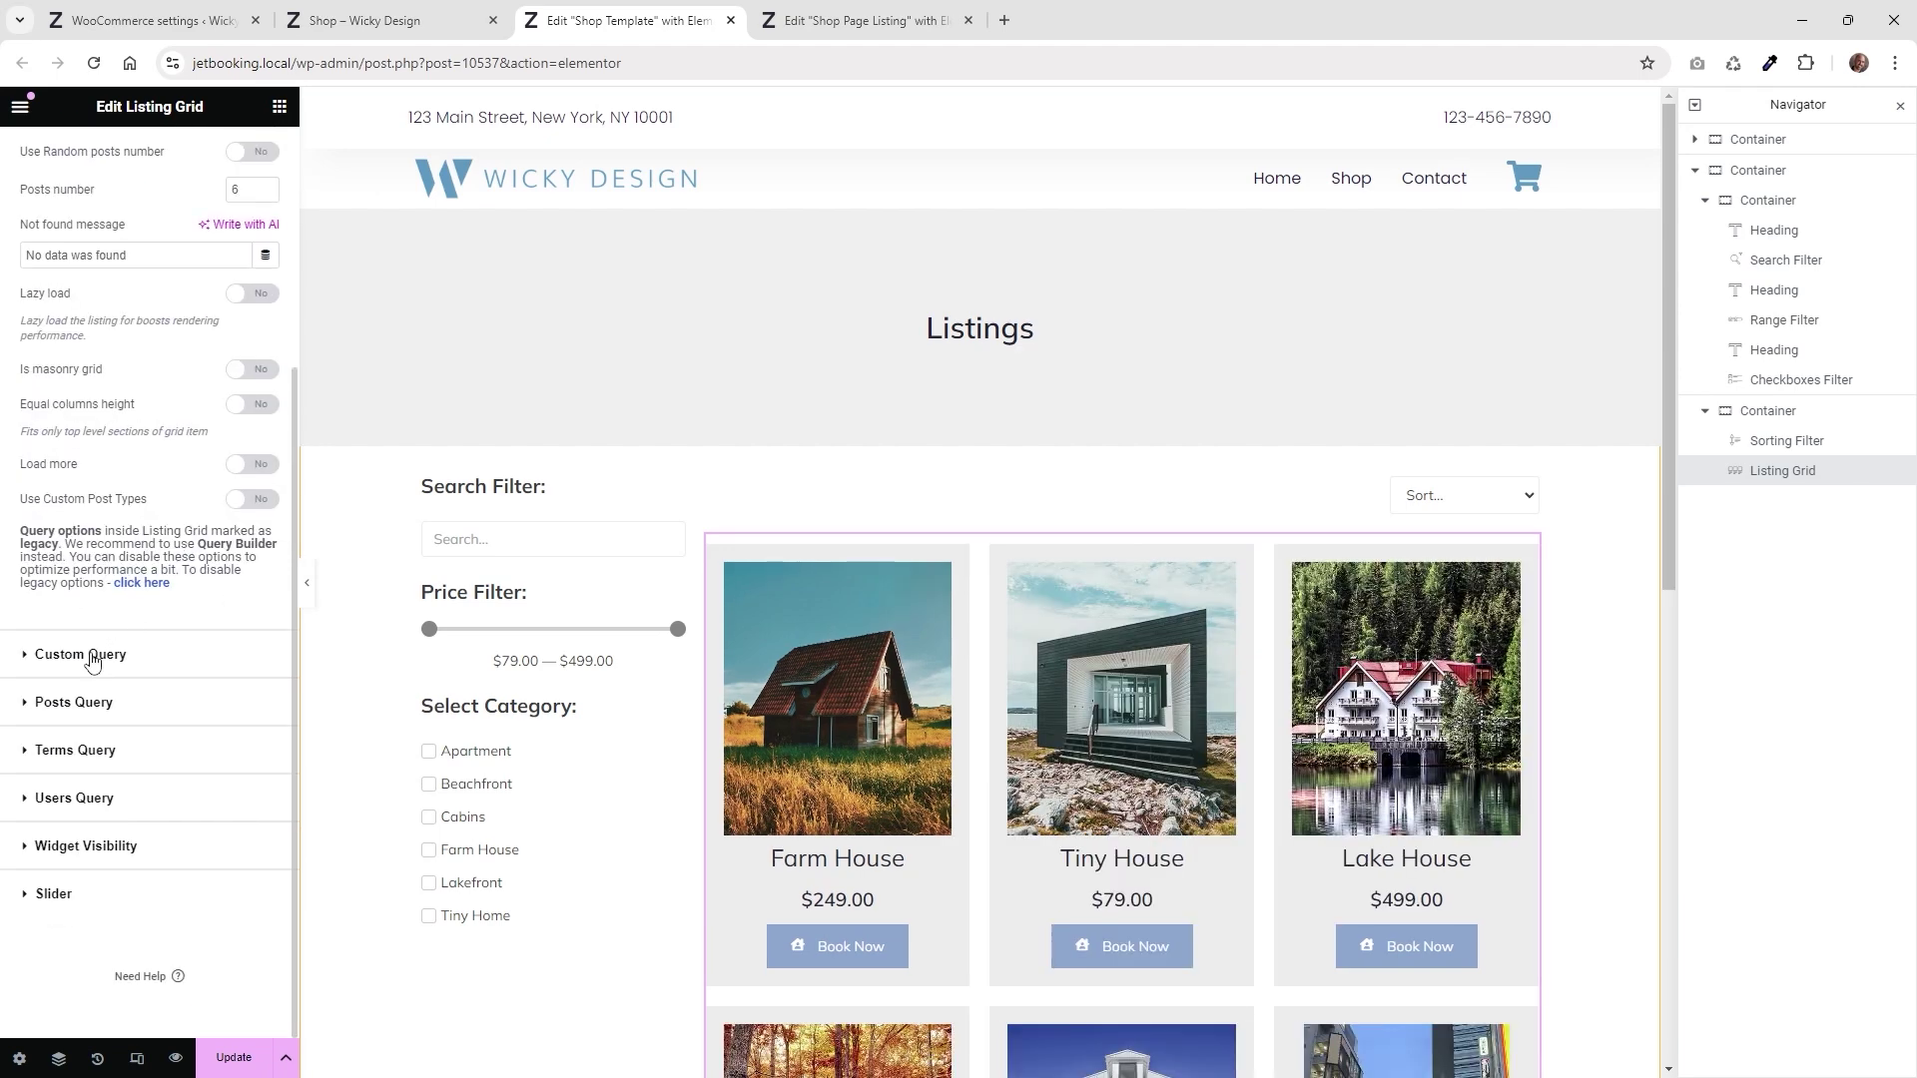
{"action": "left_click", "coordinate": [92, 661]}
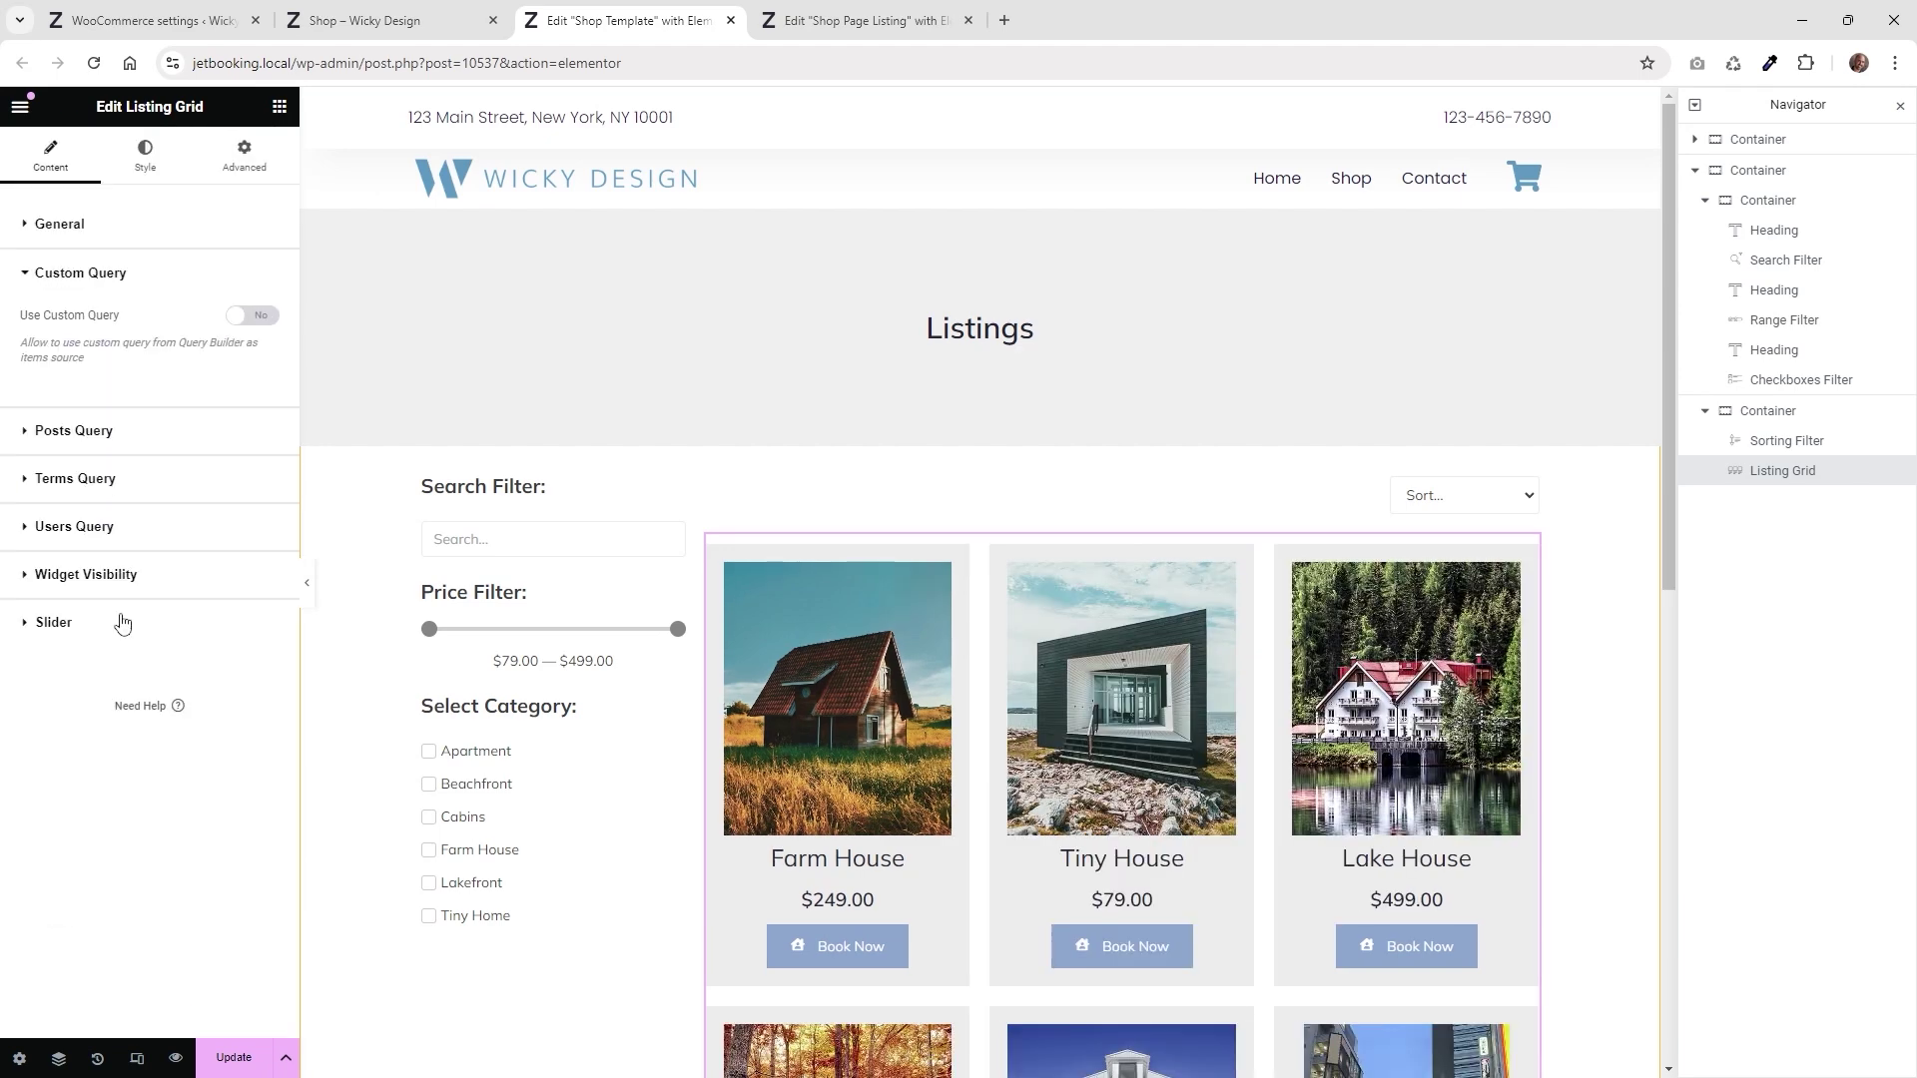
{"action": "left_click", "coordinate": [145, 423]}
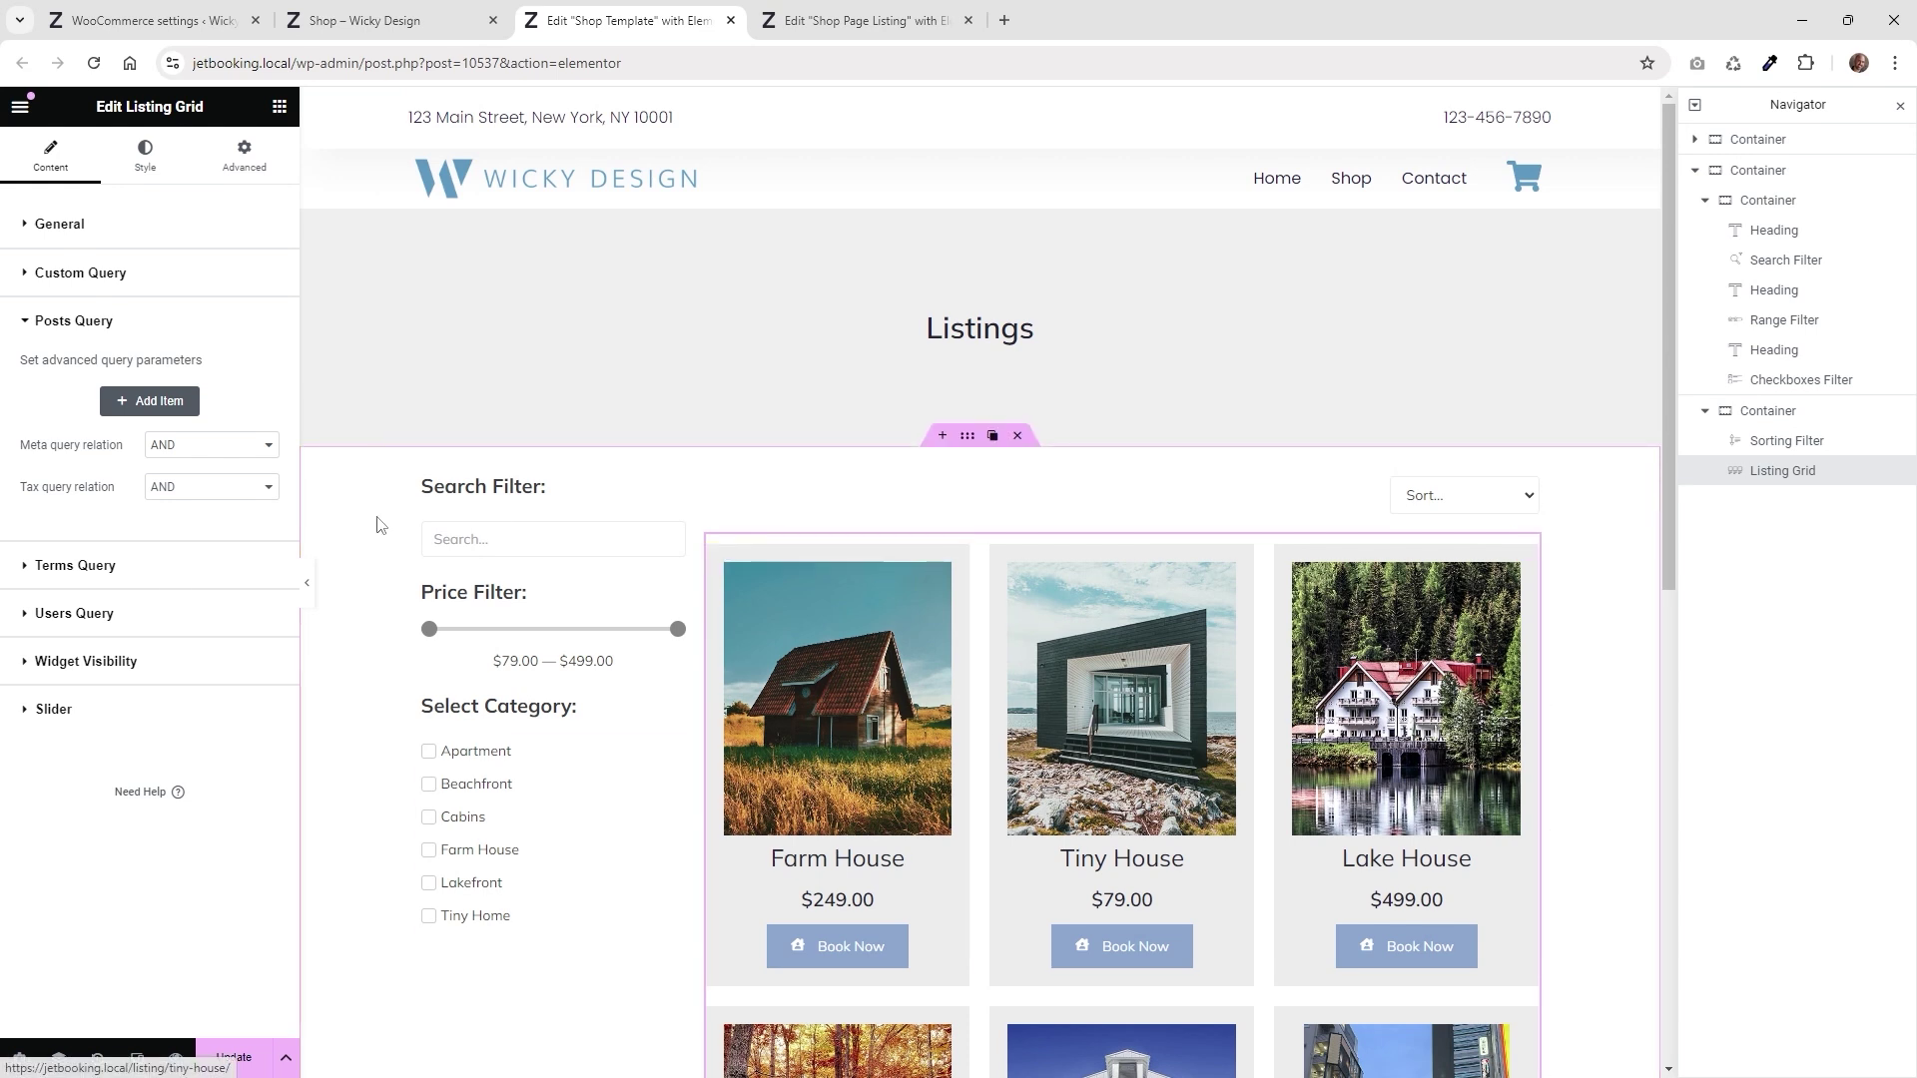
Close the two editor pages and inspect the product base in the Farm House listing's URL
{"action": "key", "text": "ctrl+w"}
{"action": "key", "text": "ctrl+w"}
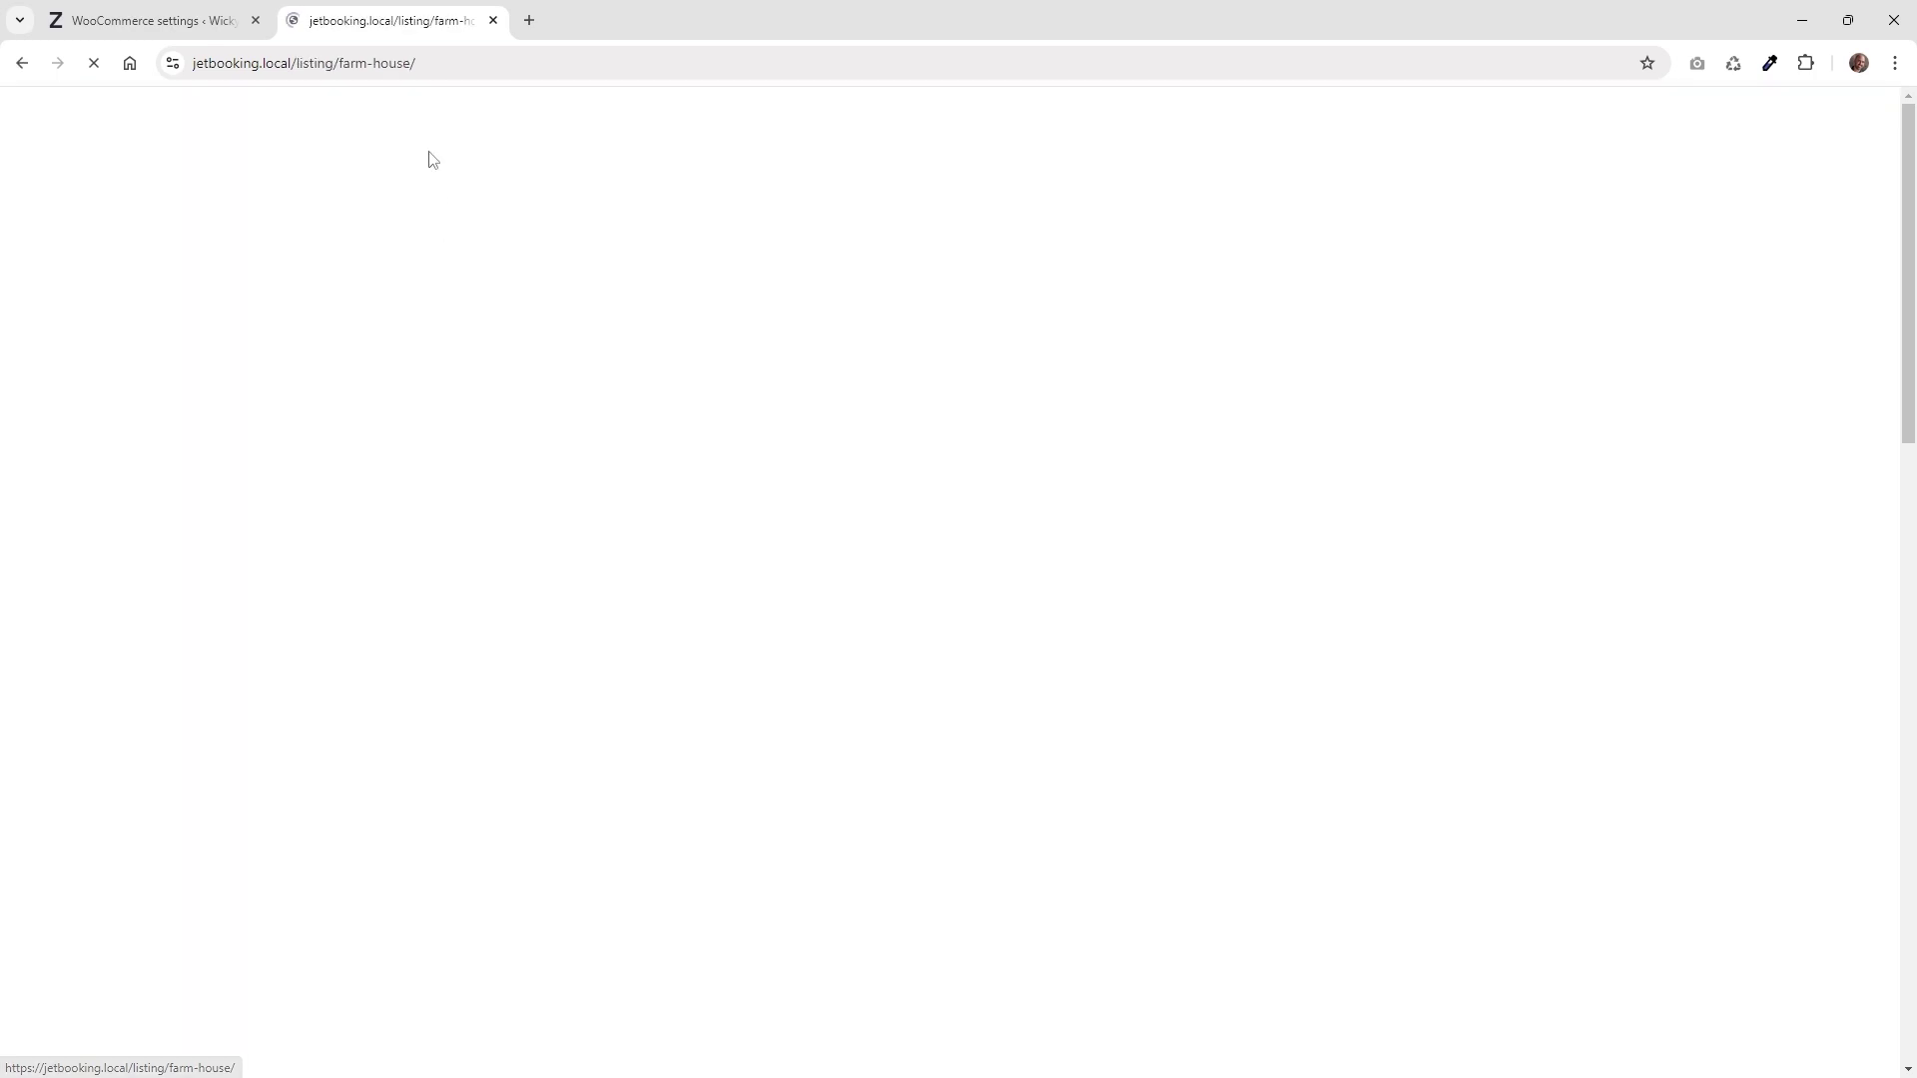
{"action": "left_click", "coordinate": [413, 65]}
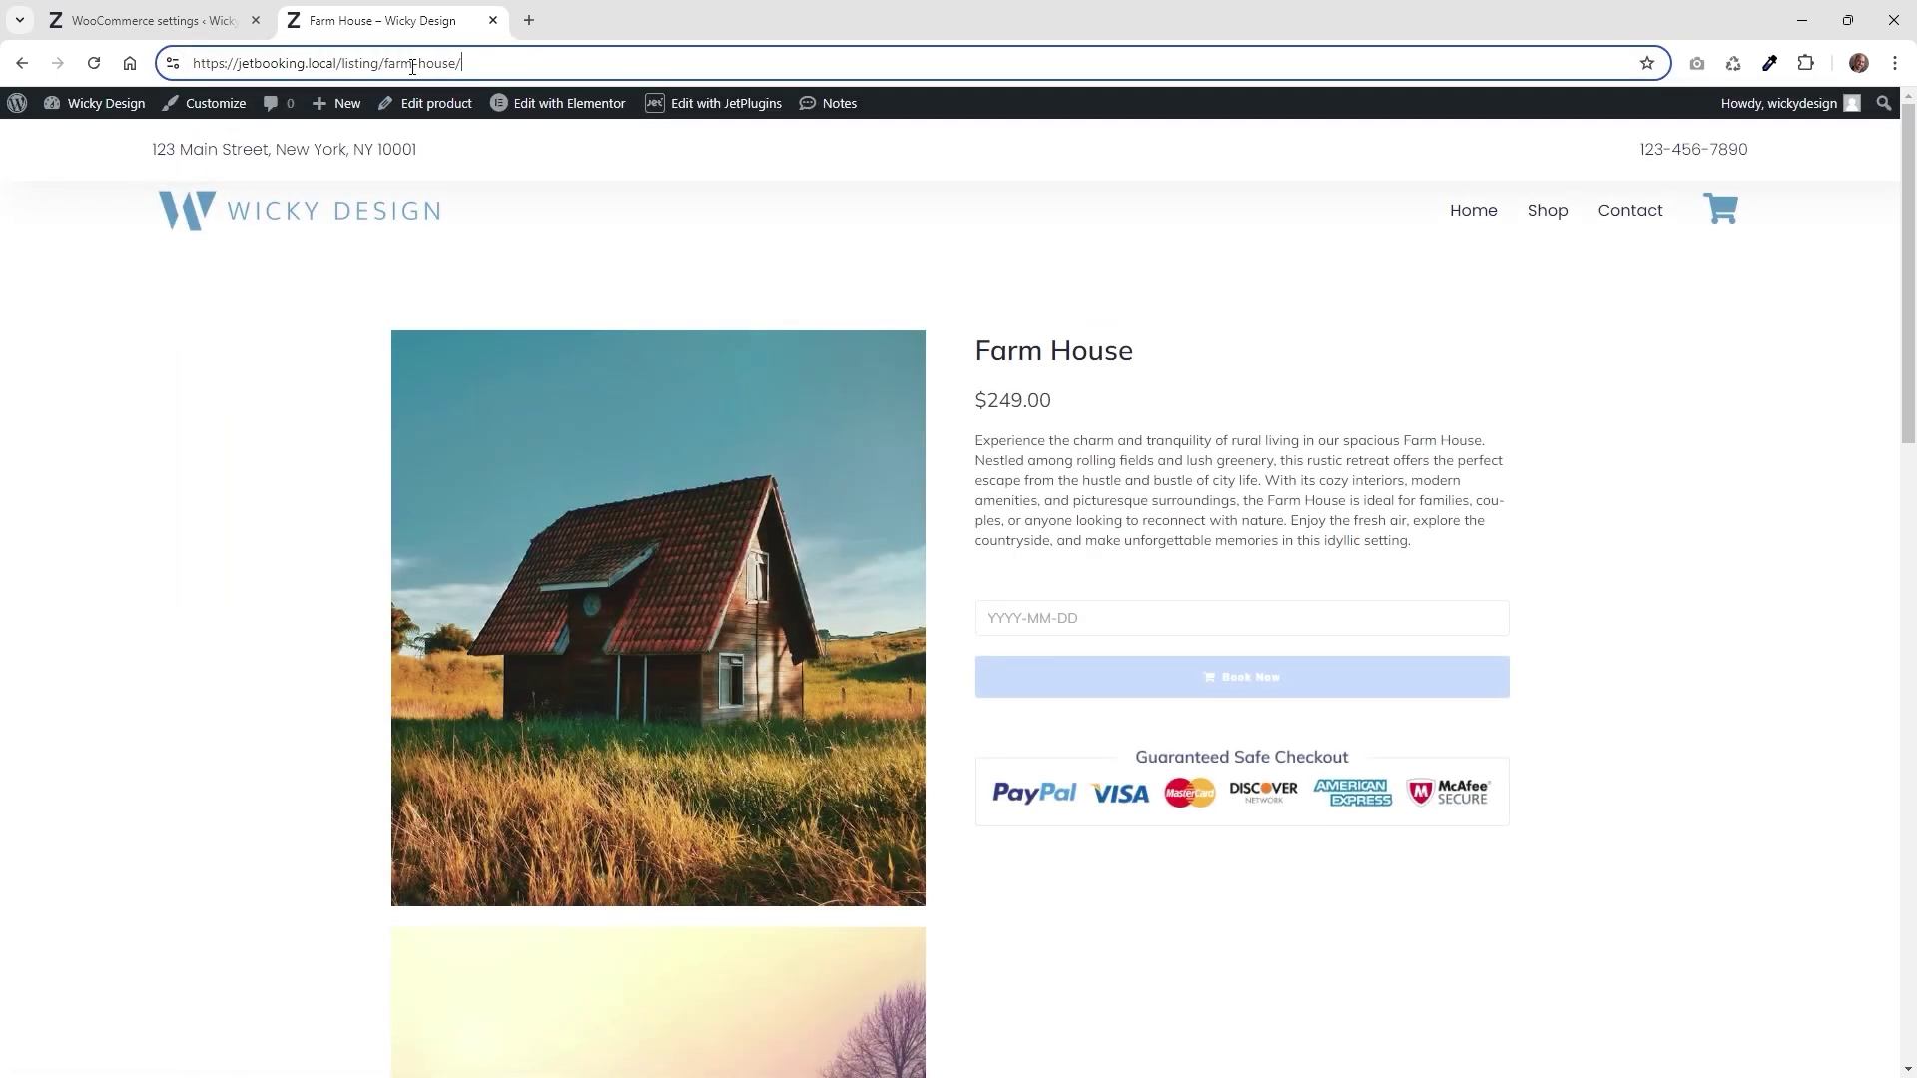
{"action": "mouse_move", "coordinate": [354, 65]}
{"action": "left_mouse_down"}
{"action": "mouse_move", "coordinate": [454, 72]}
{"action": "mouse_move", "coordinate": [373, 67]}
{"action": "left_mouse_up"}
{"action": "left_click", "coordinate": [360, 64]}
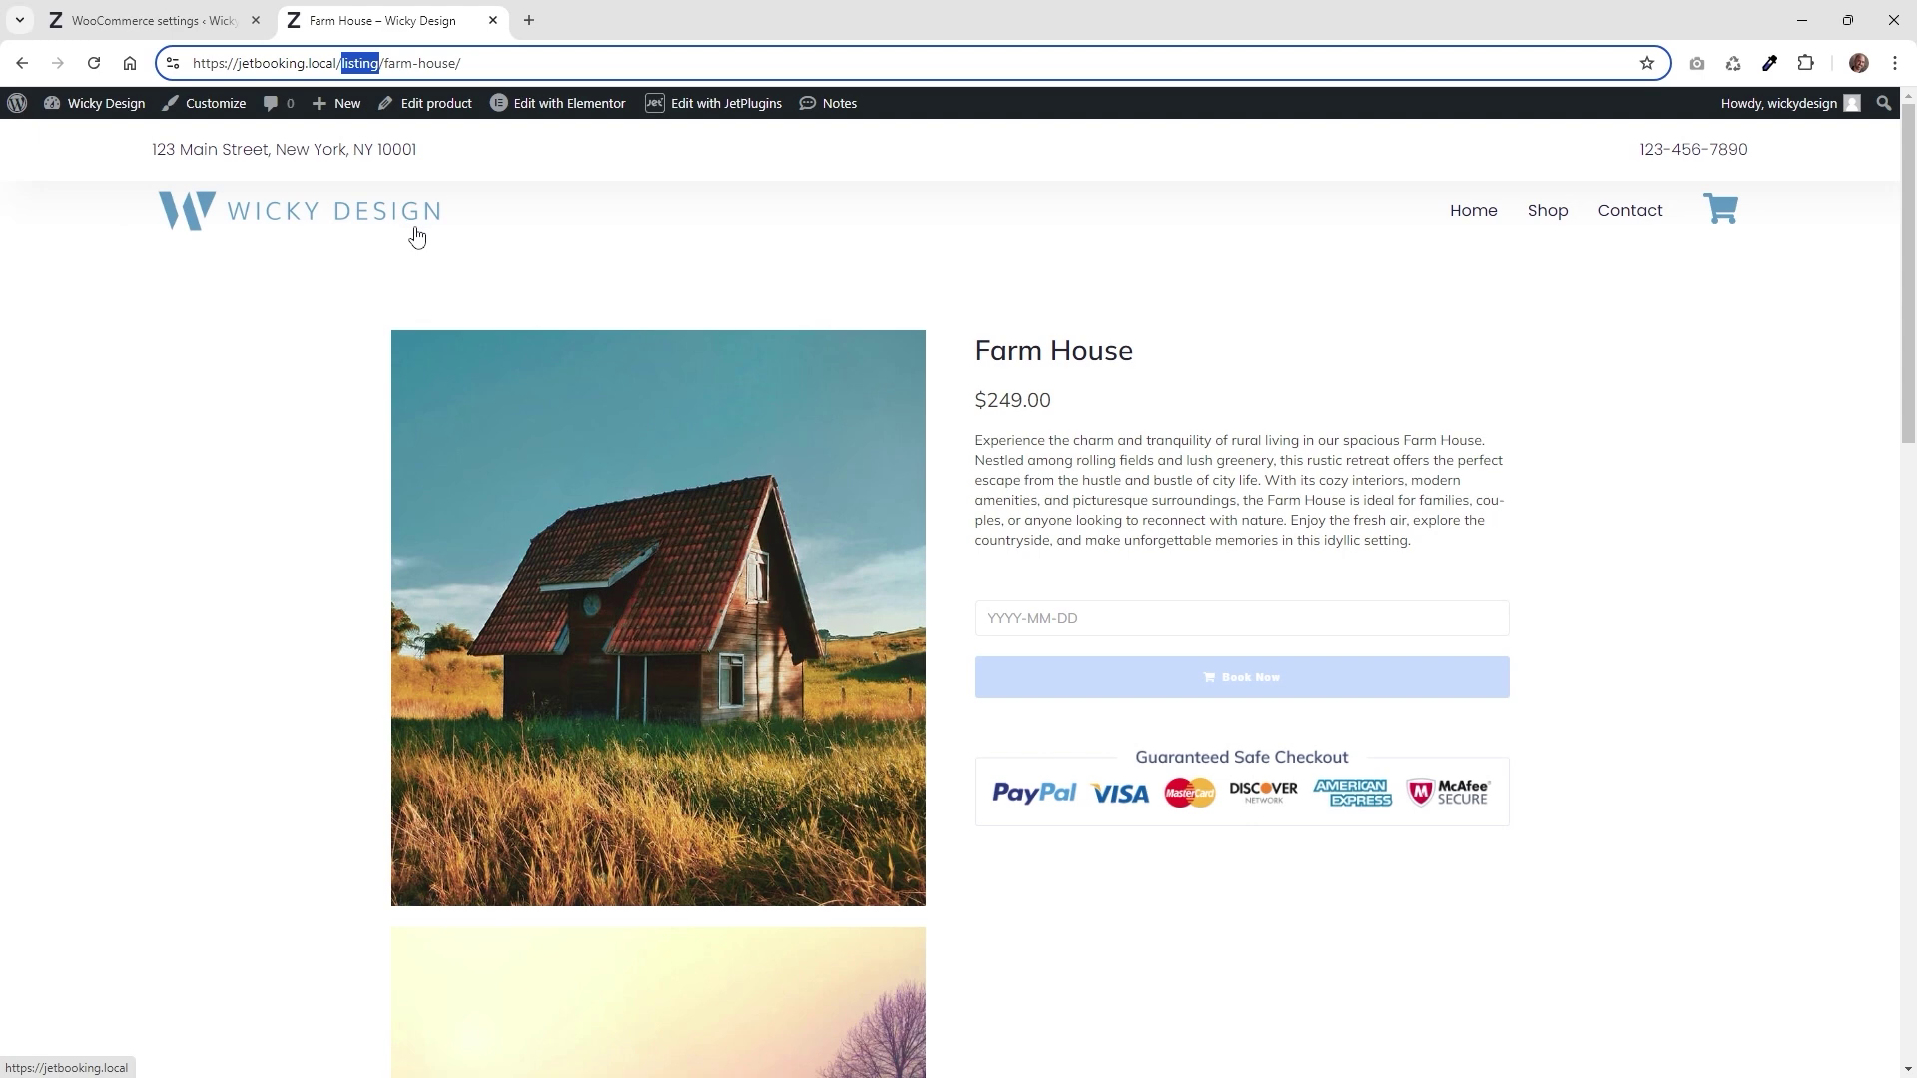
Open WordPress's Permalinks settings and examine the custom base under Product permalinks
{"action": "left_click", "coordinate": [130, 10]}
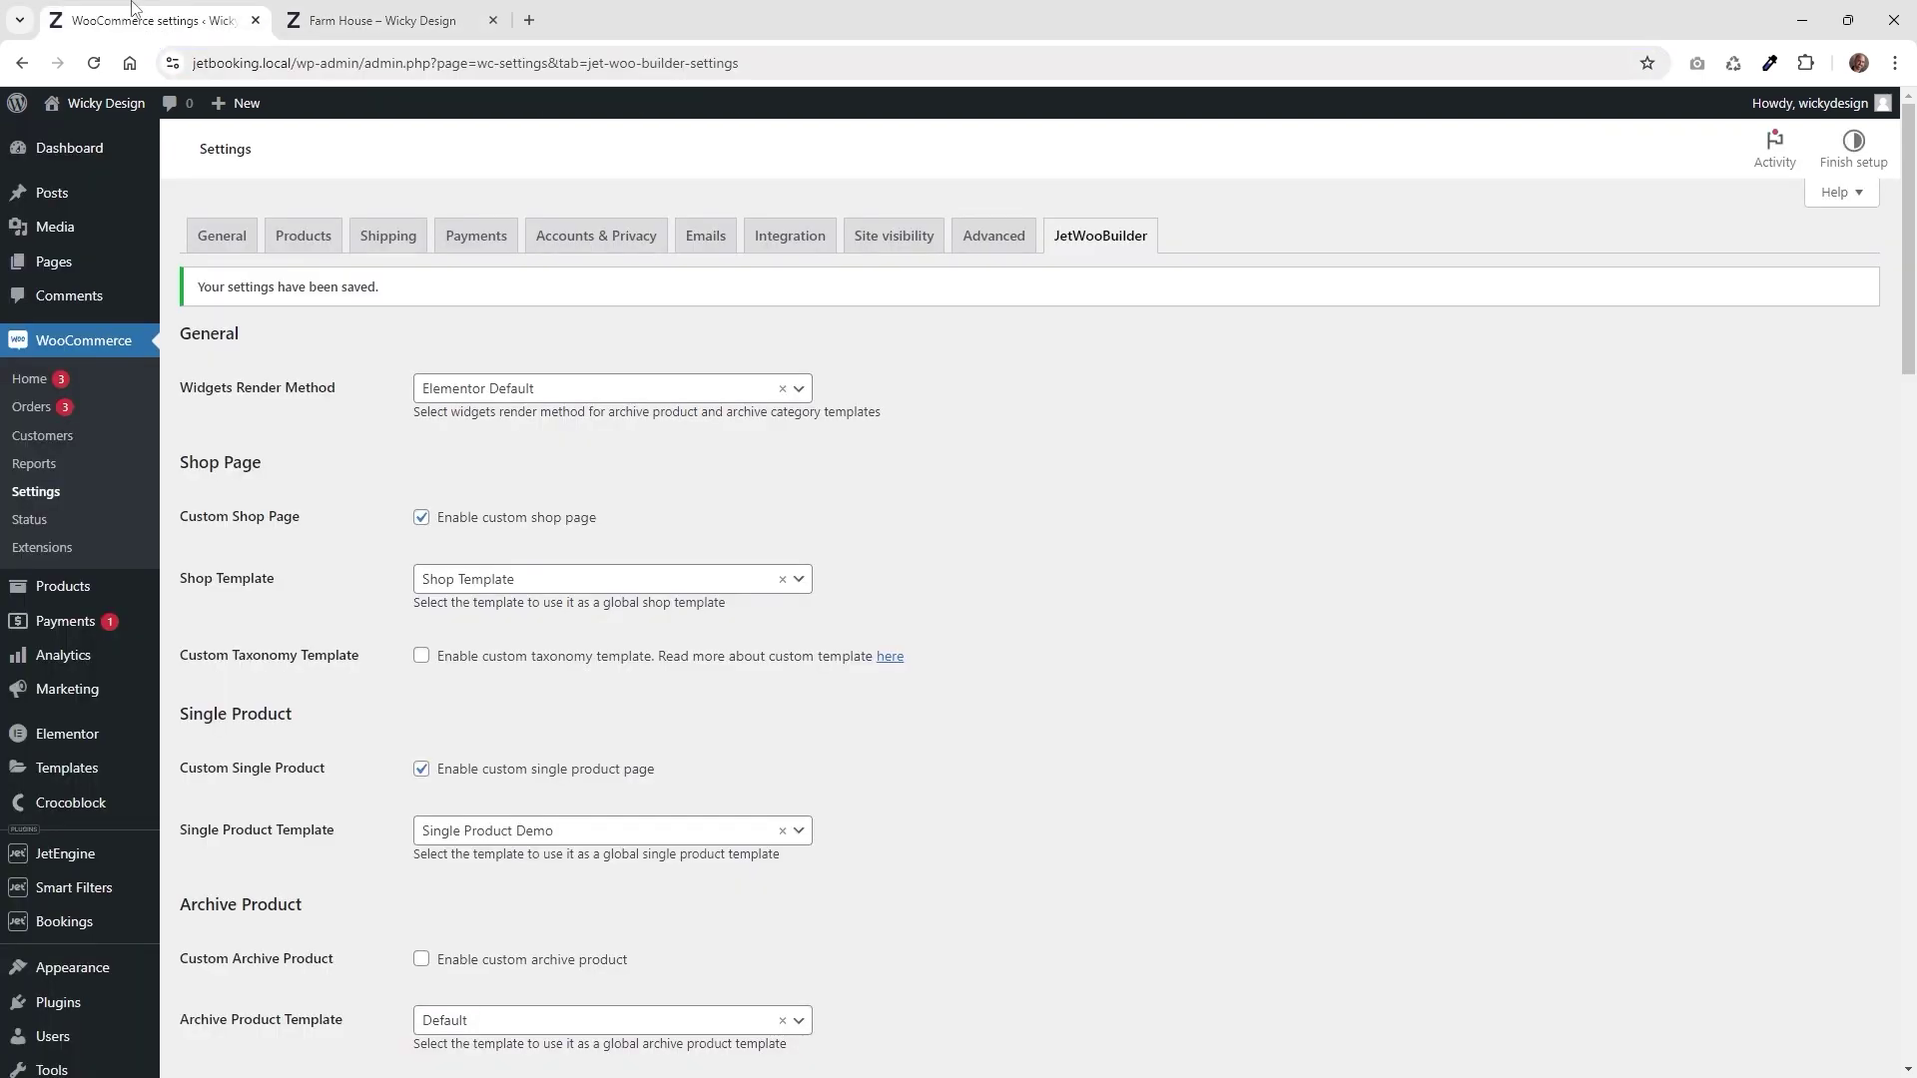
{"action": "scroll", "coordinate": [100, 1038], "scroll_direction": "down", "scroll_amount": 1}
{"action": "mouse_move", "coordinate": [103, 1014]}
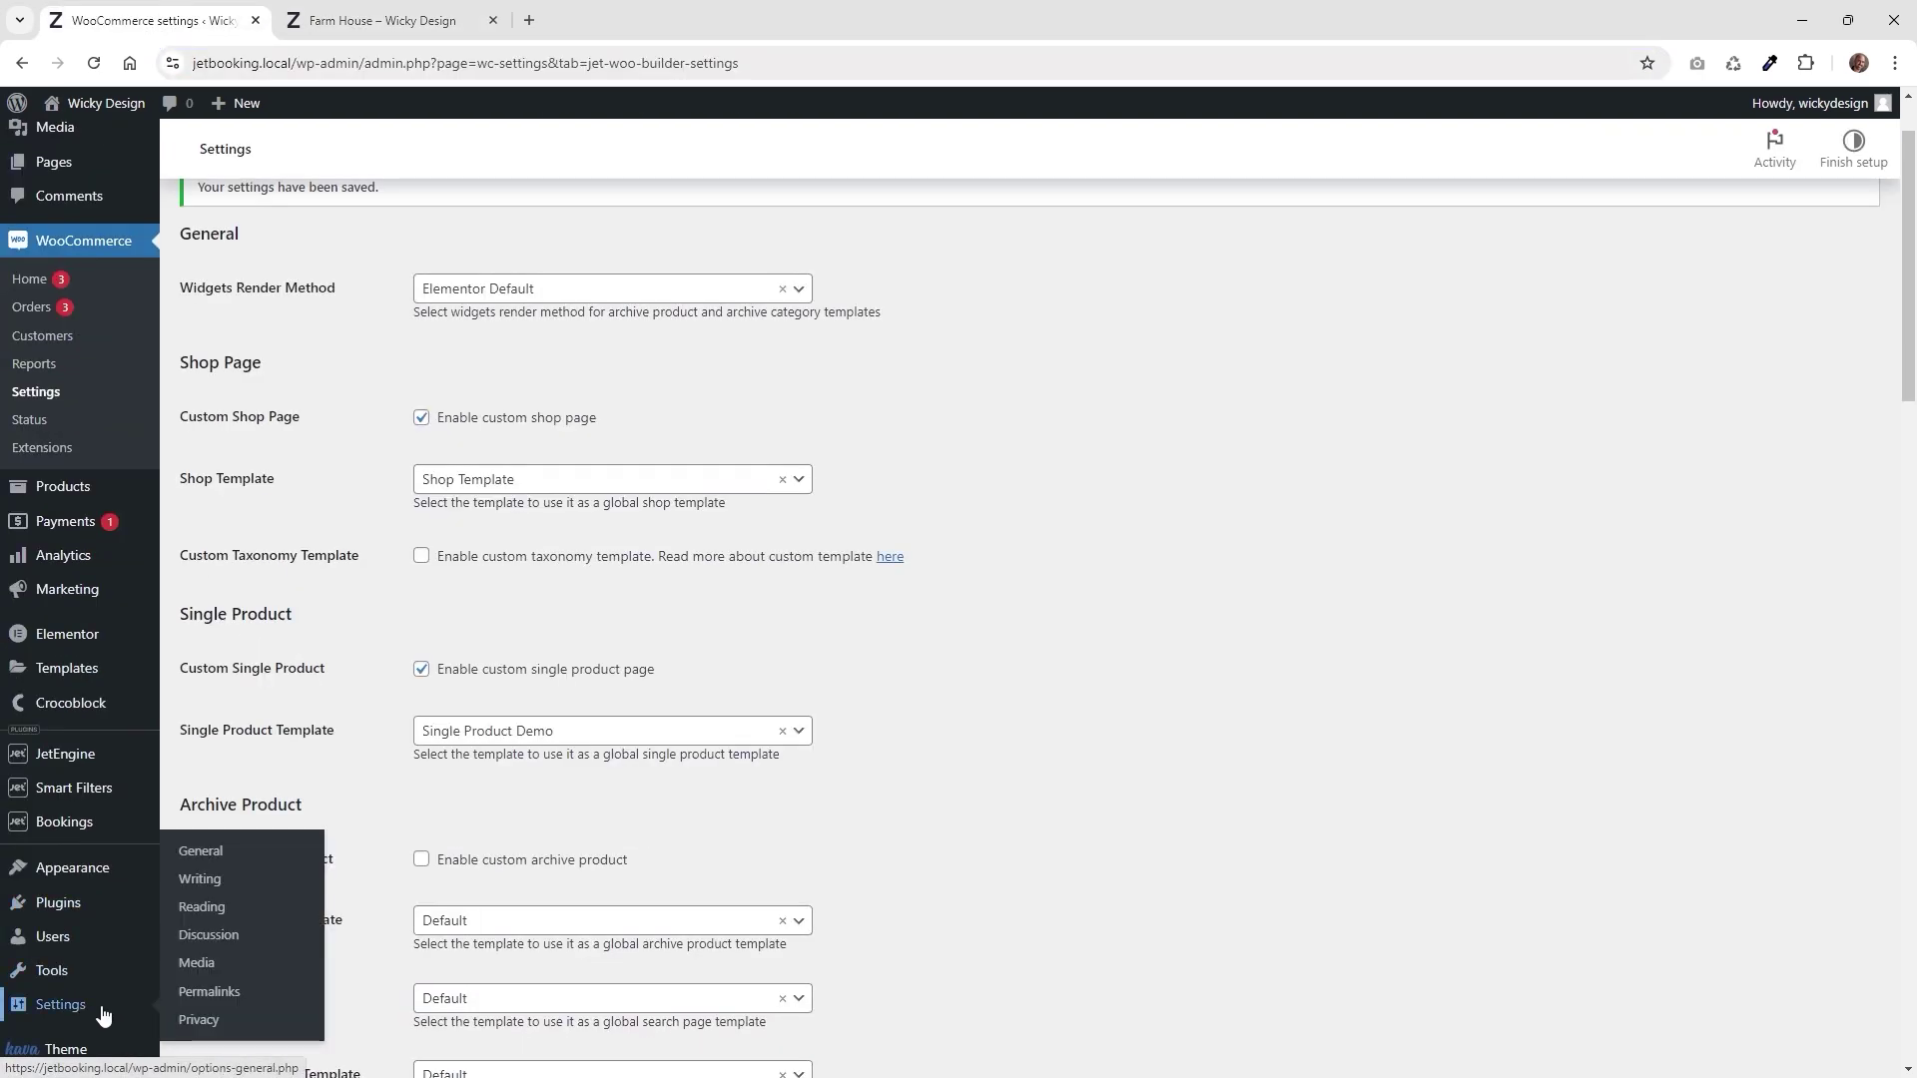
{"action": "left_click", "coordinate": [213, 993]}
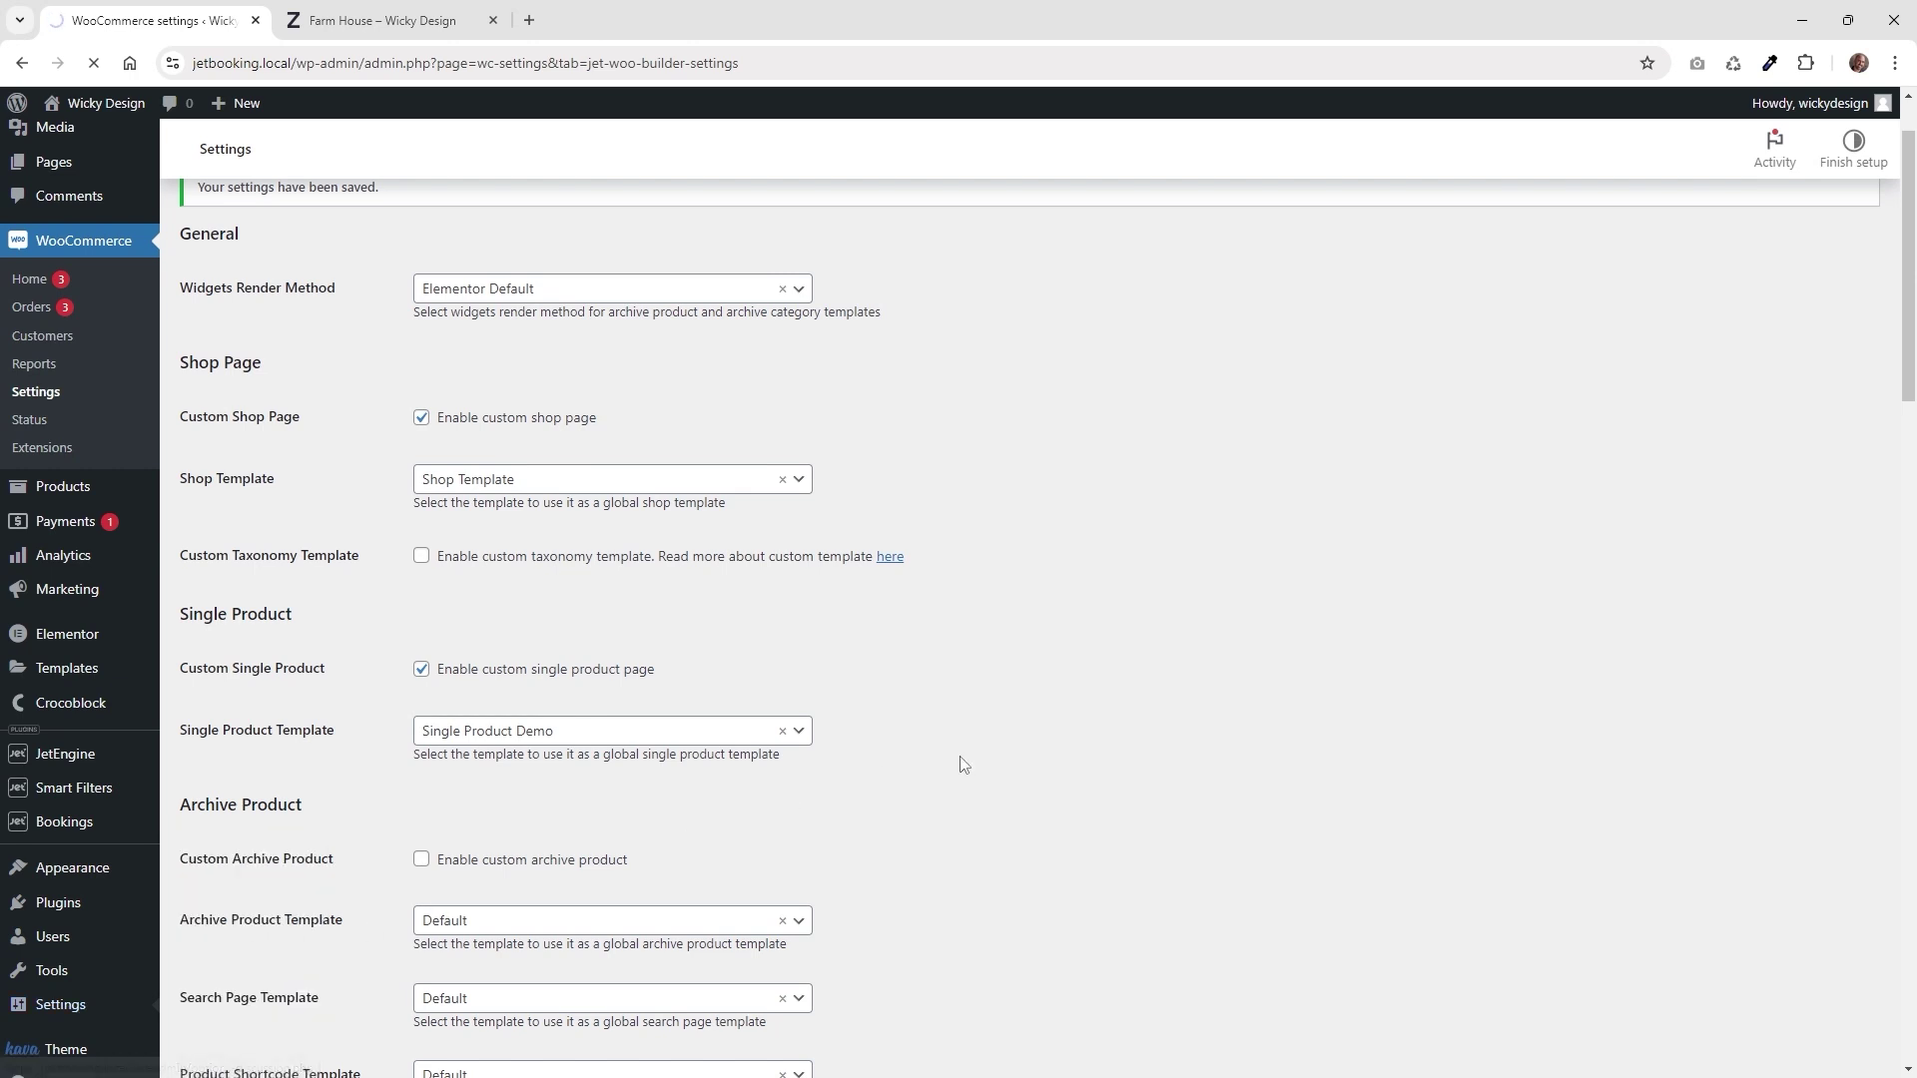
{"action": "scroll", "coordinate": [1202, 673], "scroll_direction": "down", "scroll_amount": 7}
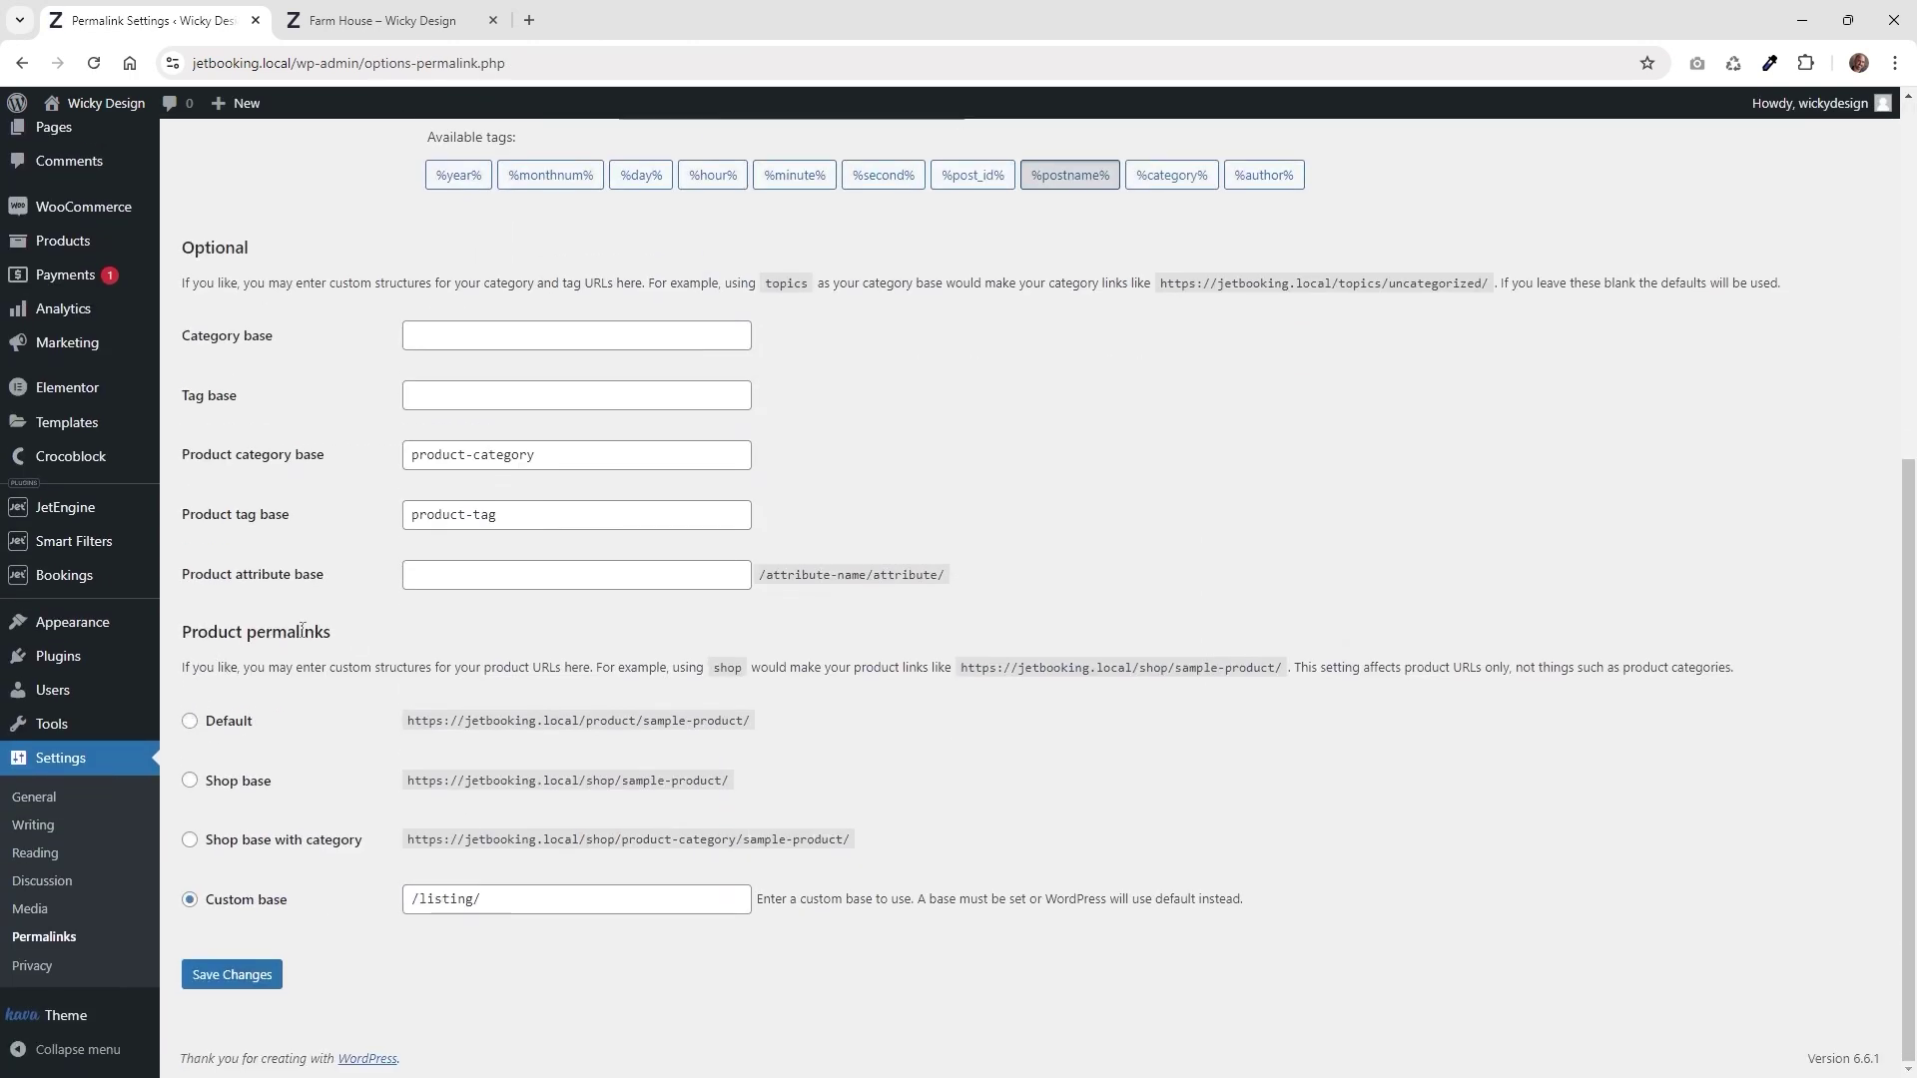
{"action": "left_click", "coordinate": [439, 902]}
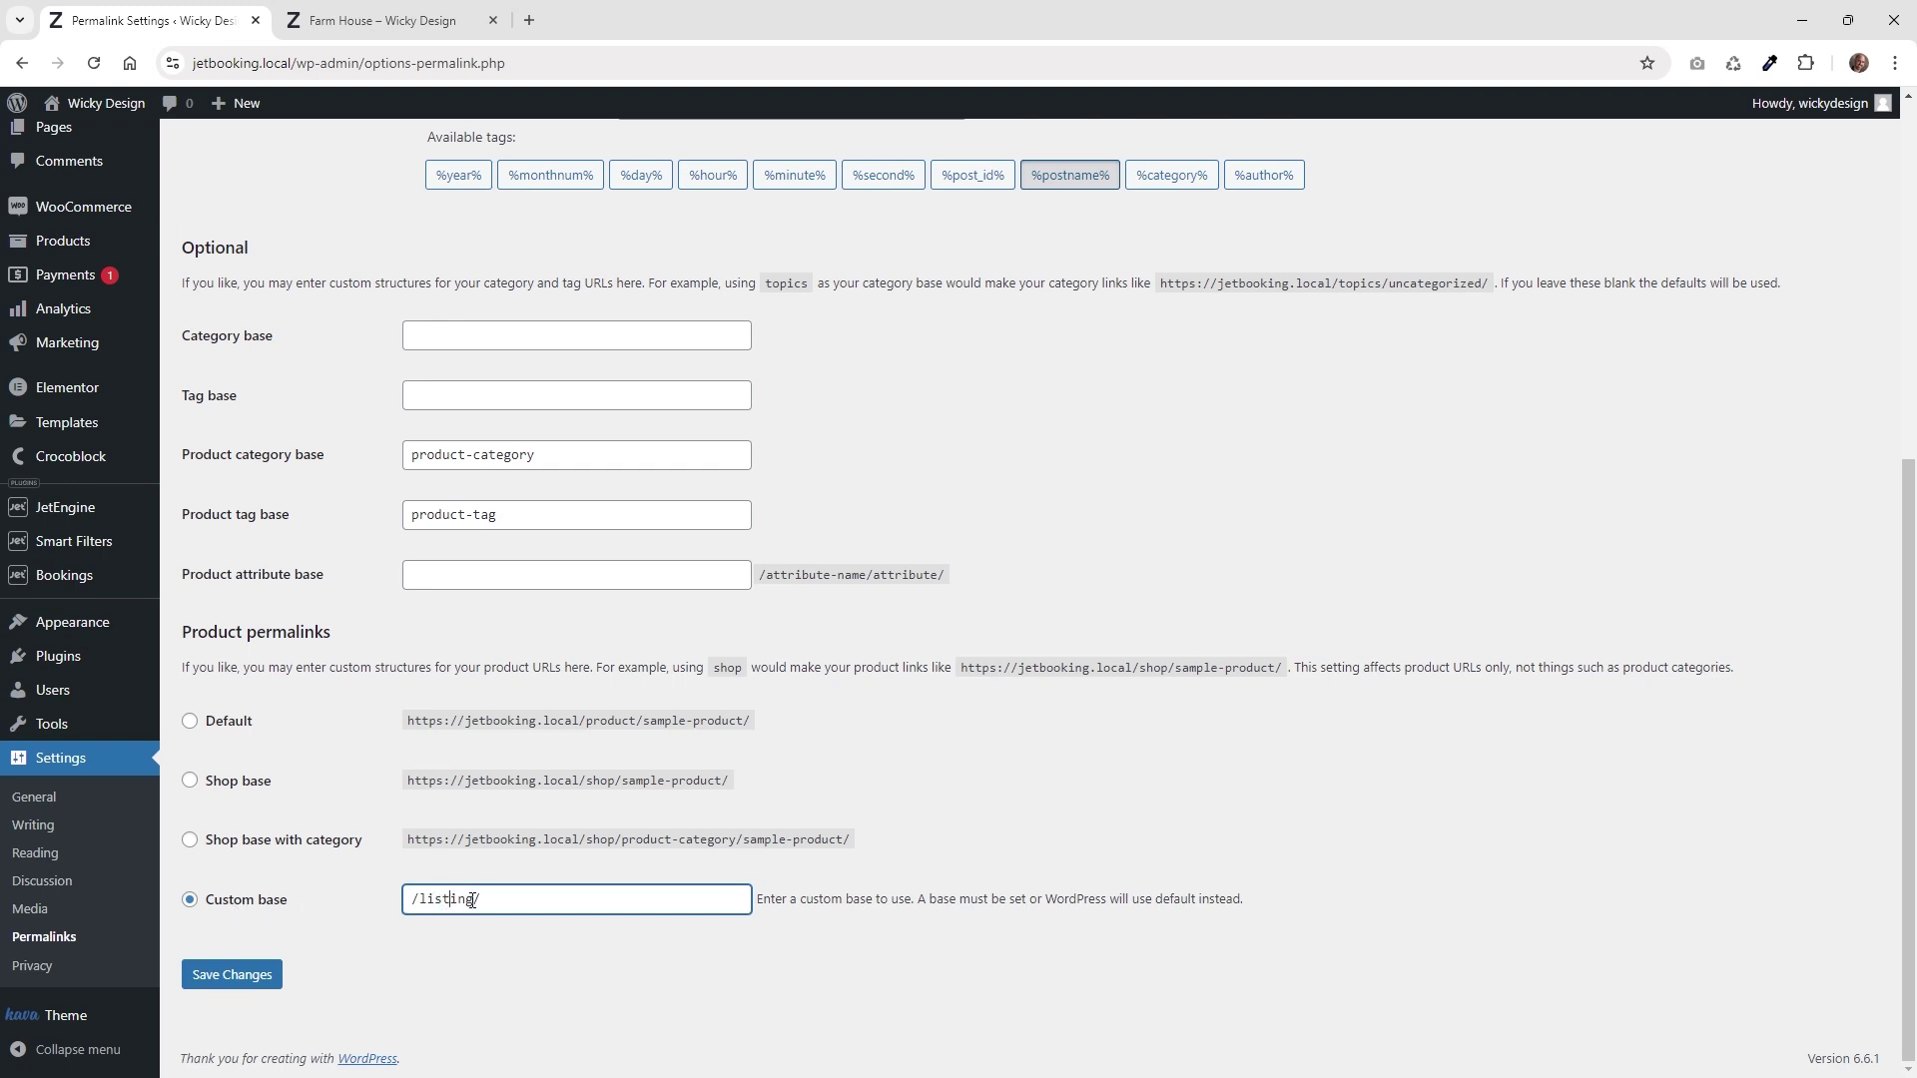
{"action": "left_click_drag", "start_coordinate": [474, 899], "coordinate": [422, 896]}
{"action": "left_click", "coordinate": [231, 975]}
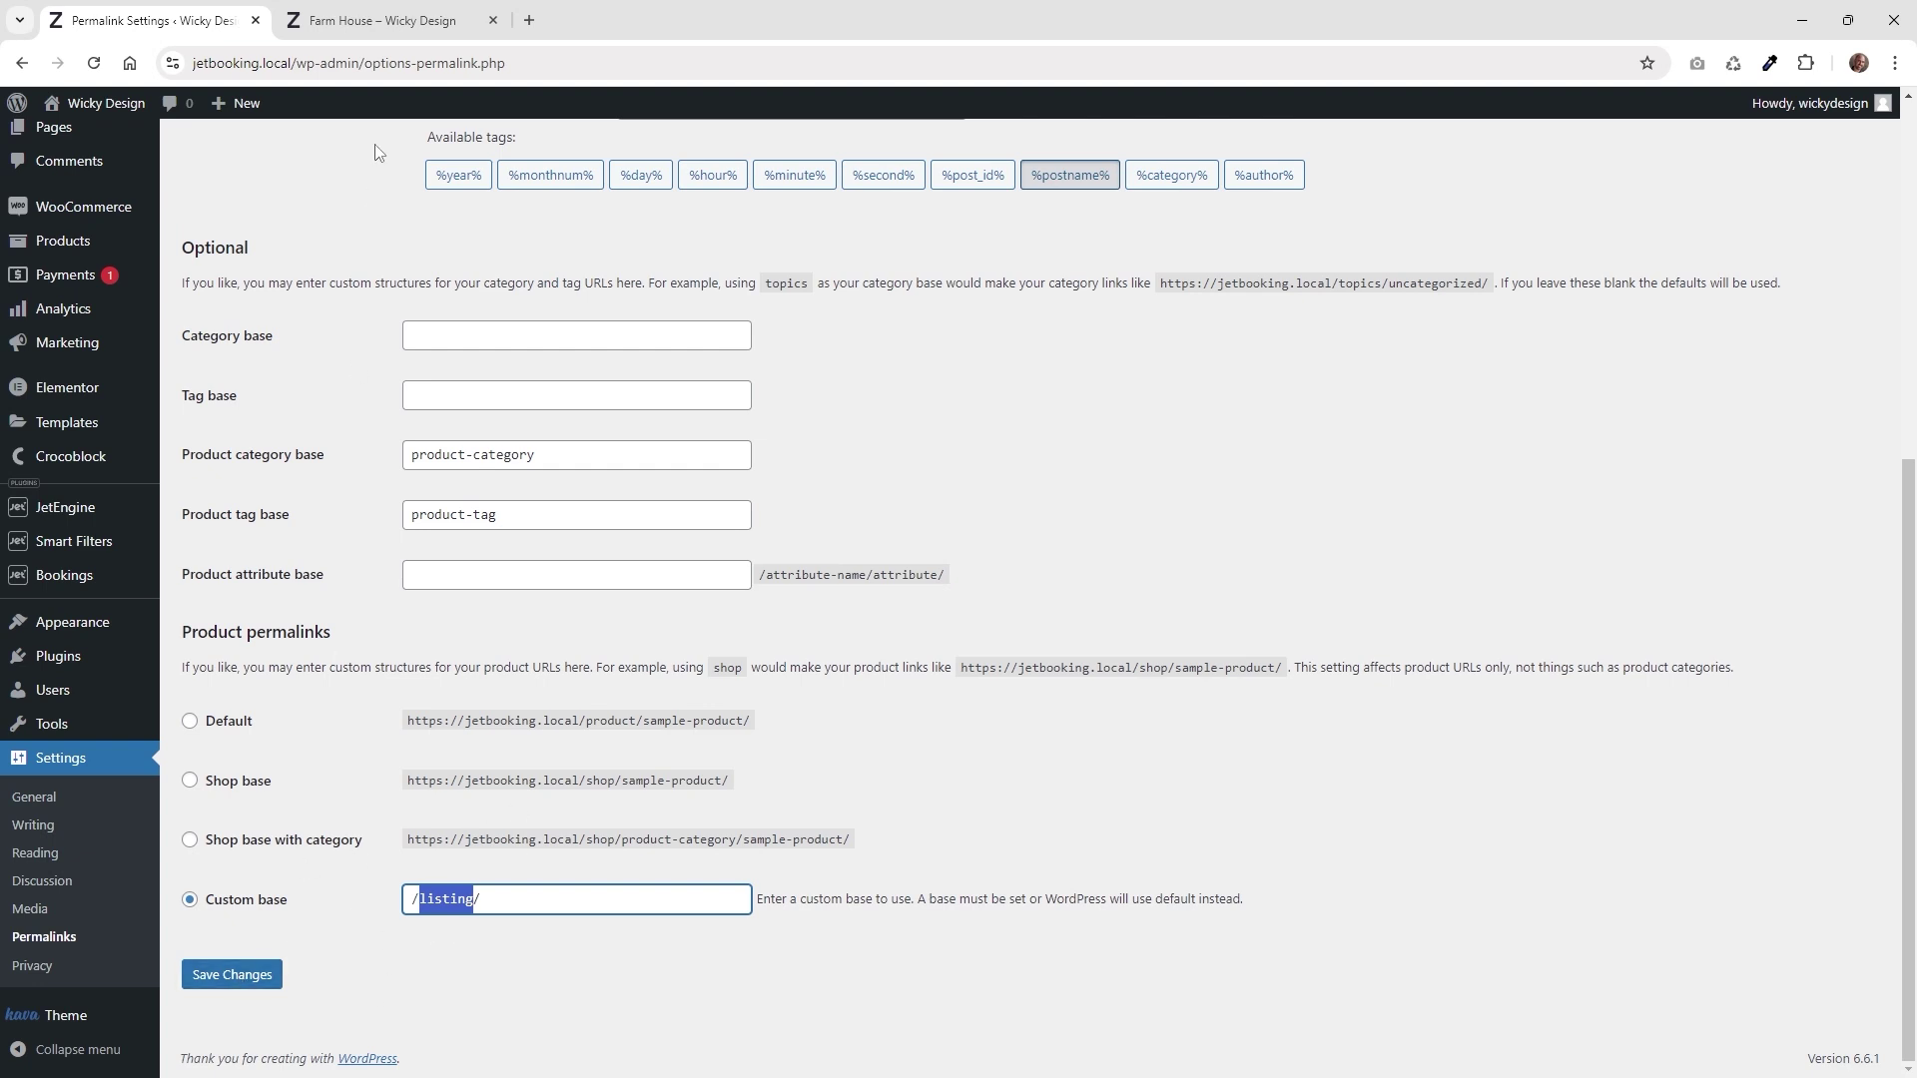